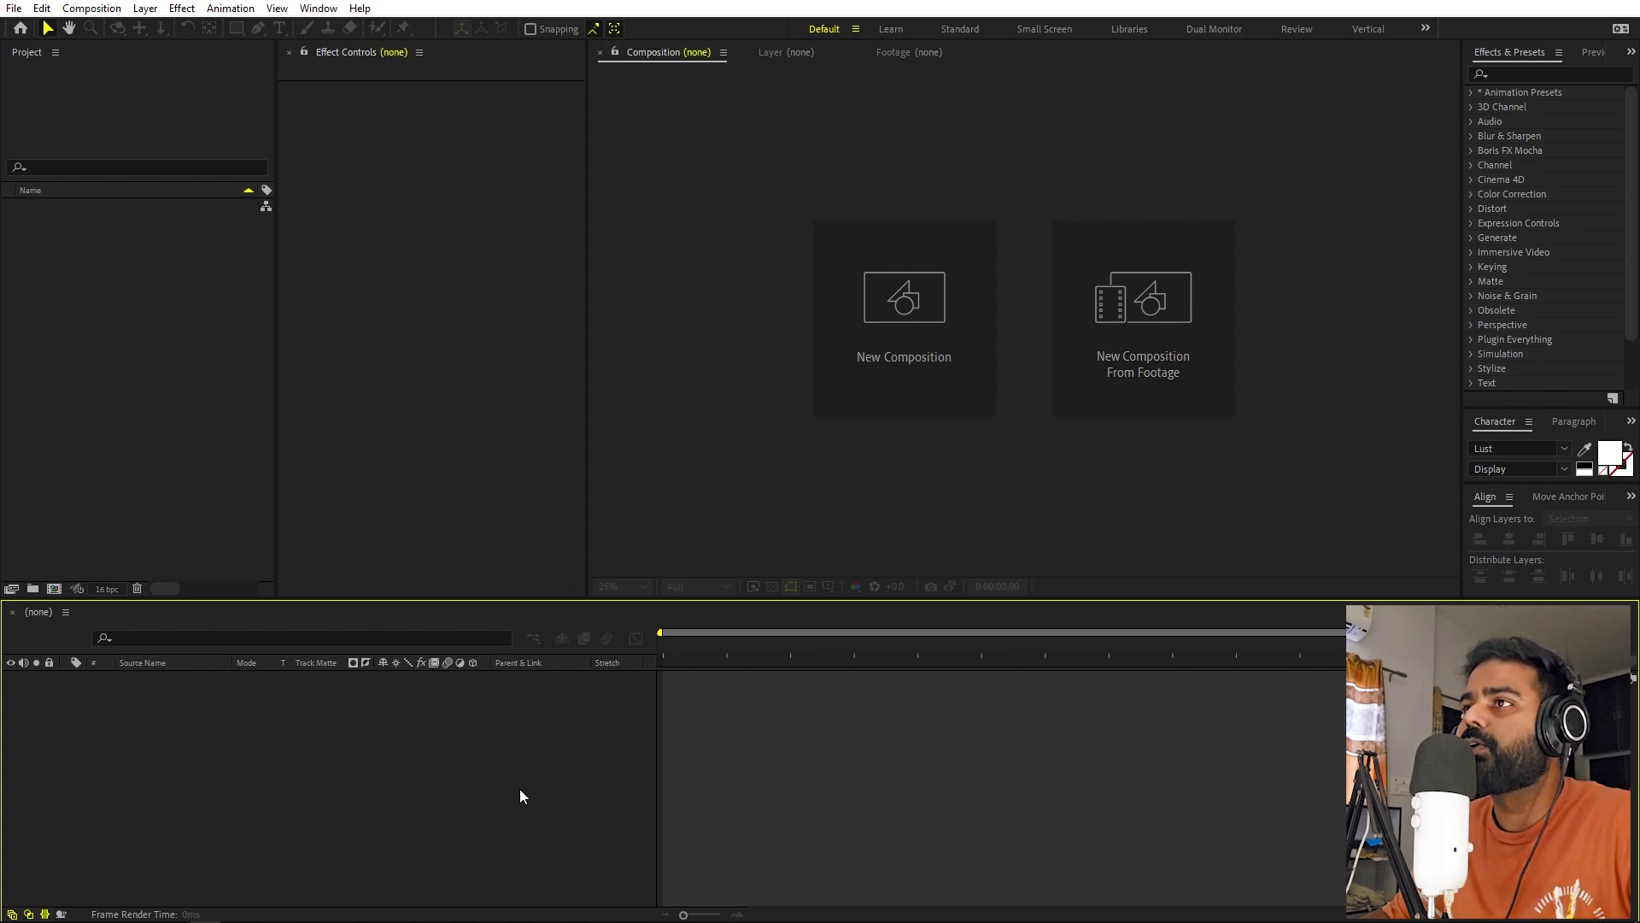
Create a new 1920×1080 composition named Main.
click(91, 8)
click(139, 33)
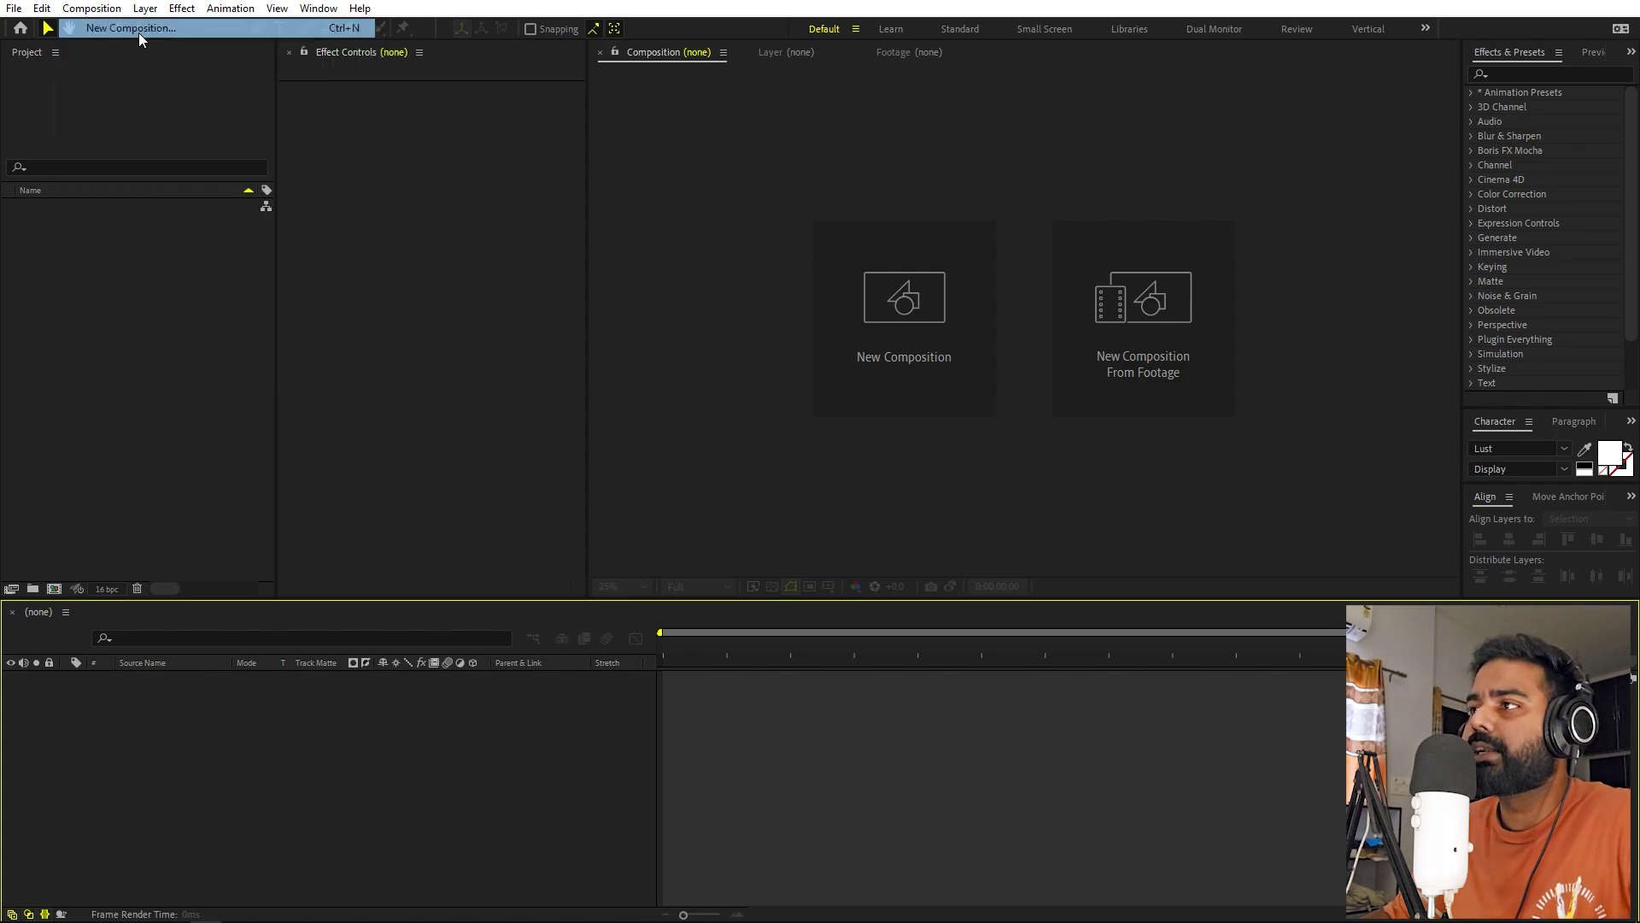
text(Main)
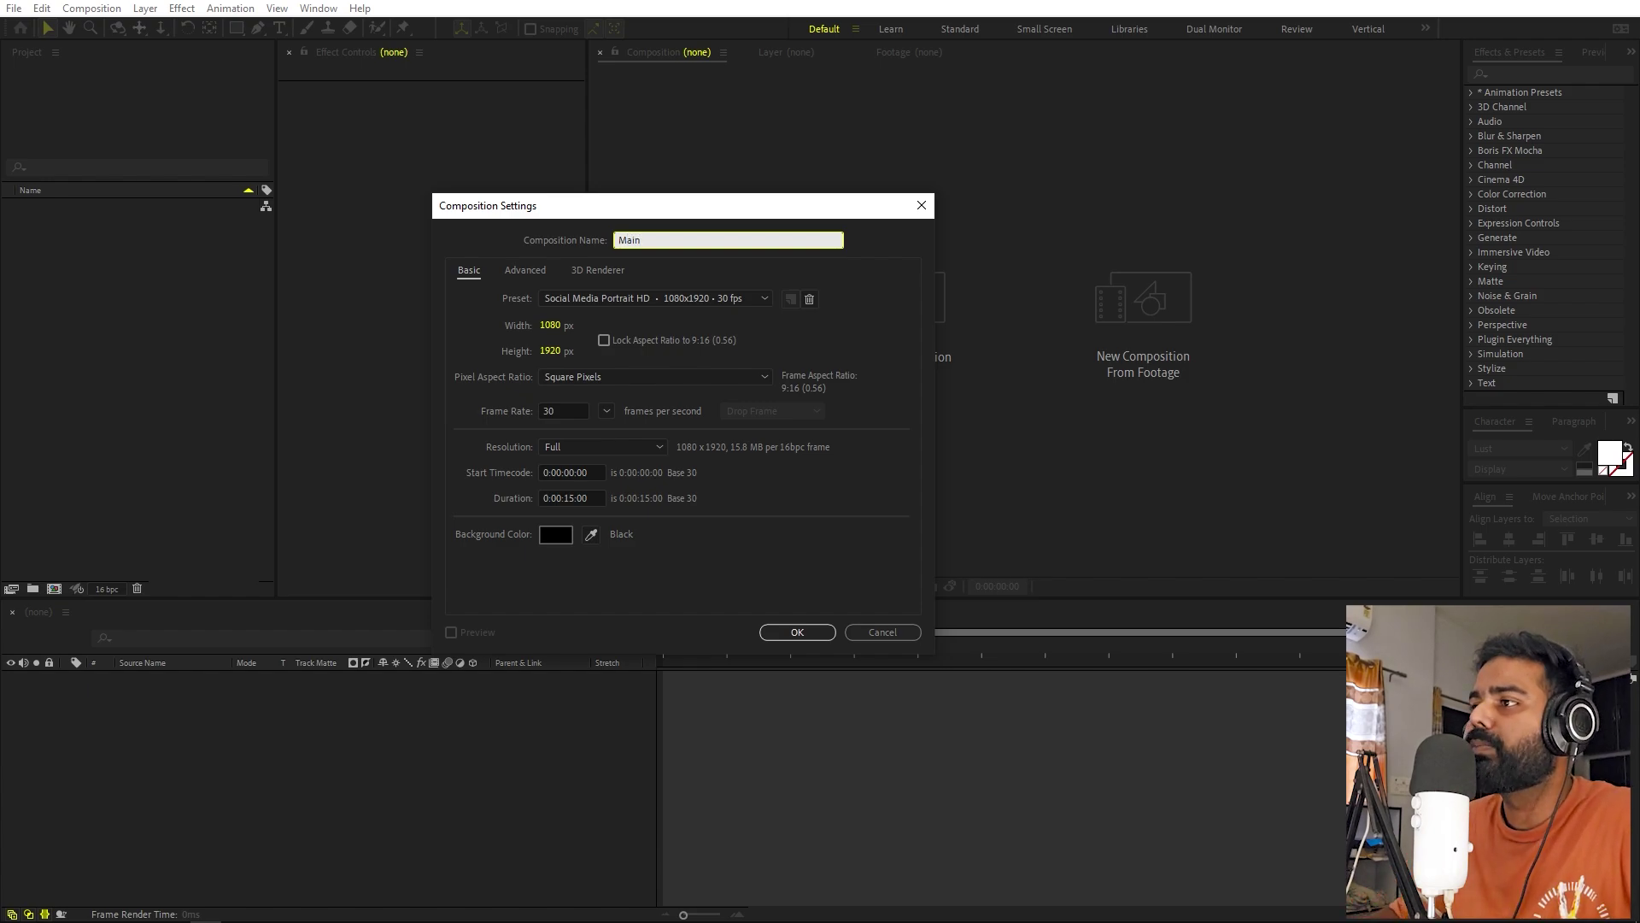
click(553, 323)
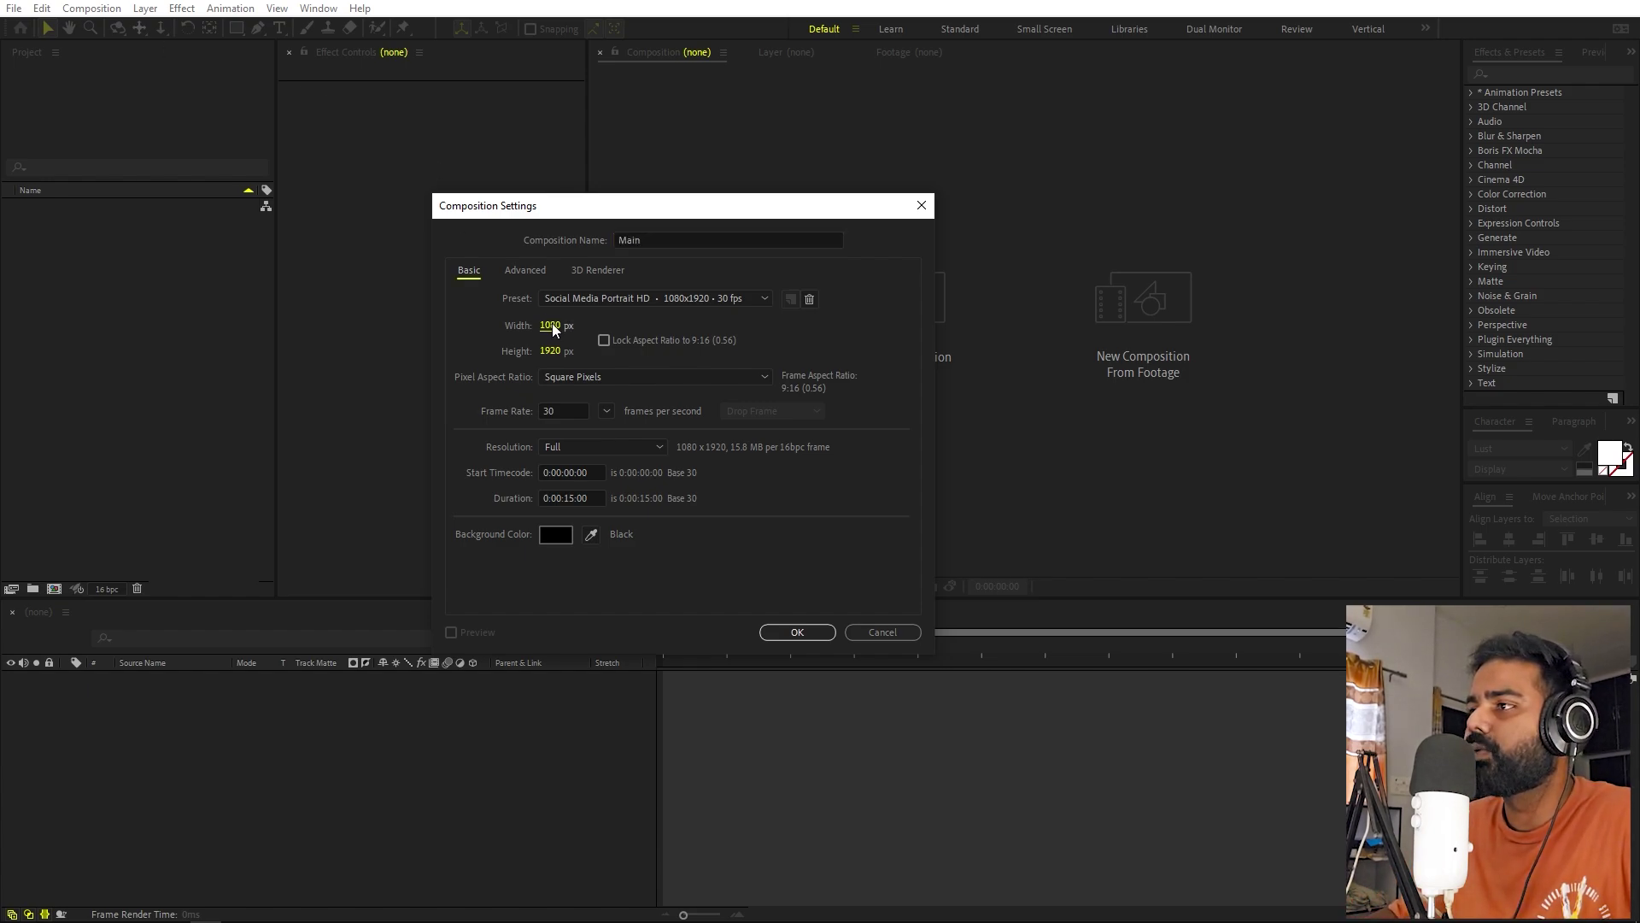
click(551, 326)
text(1920)
key(Tab)
text(1080)
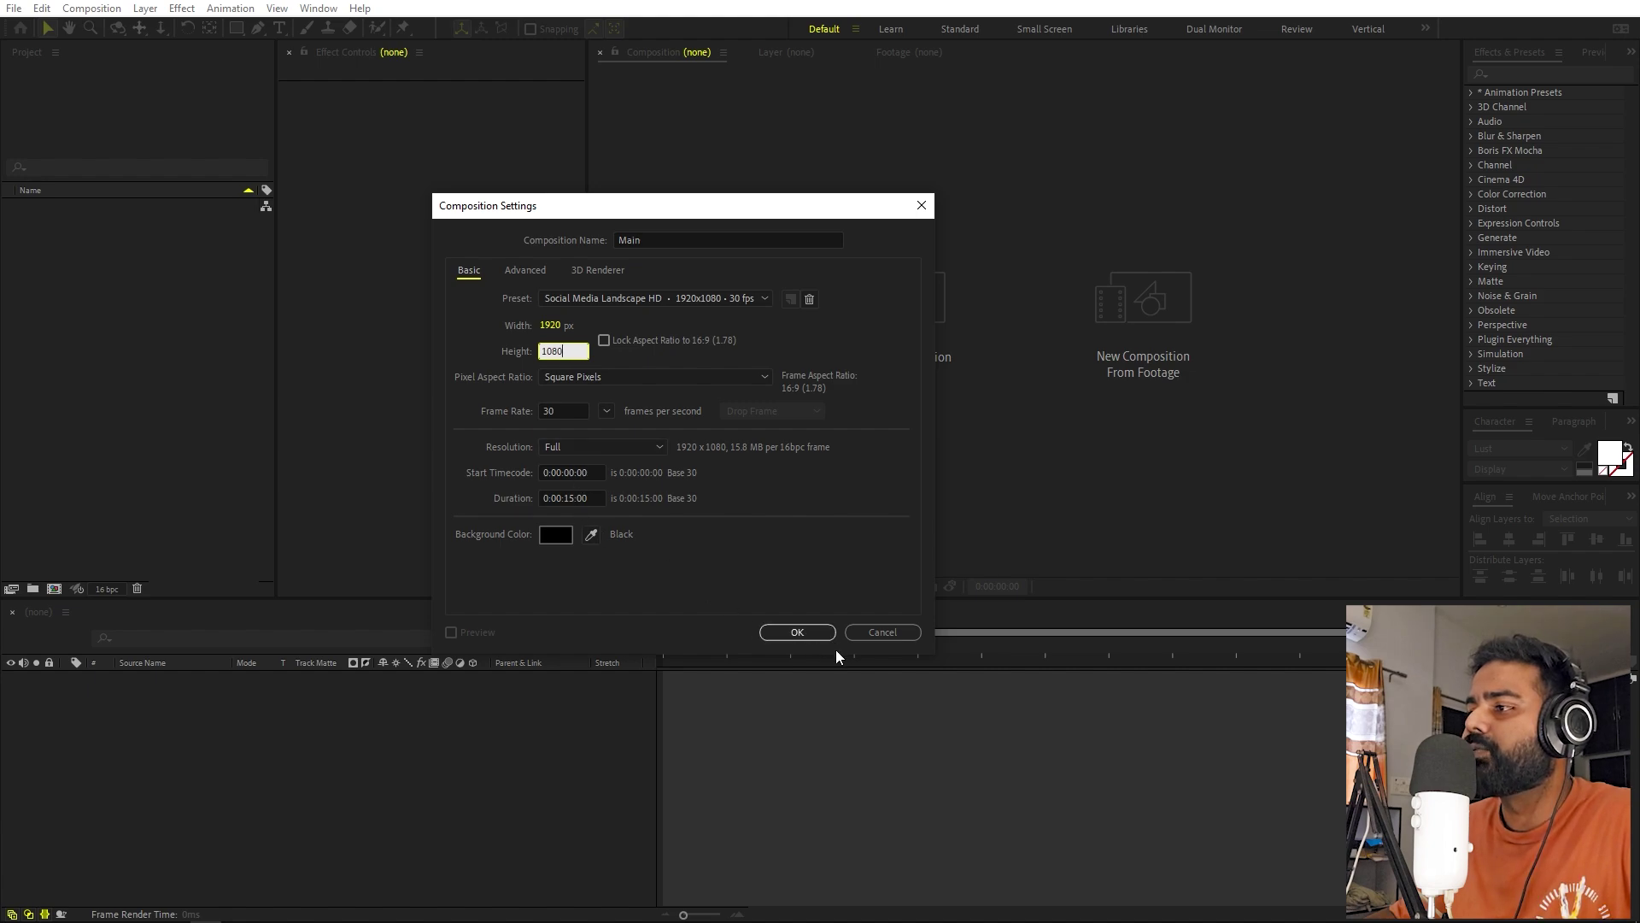
click(812, 633)
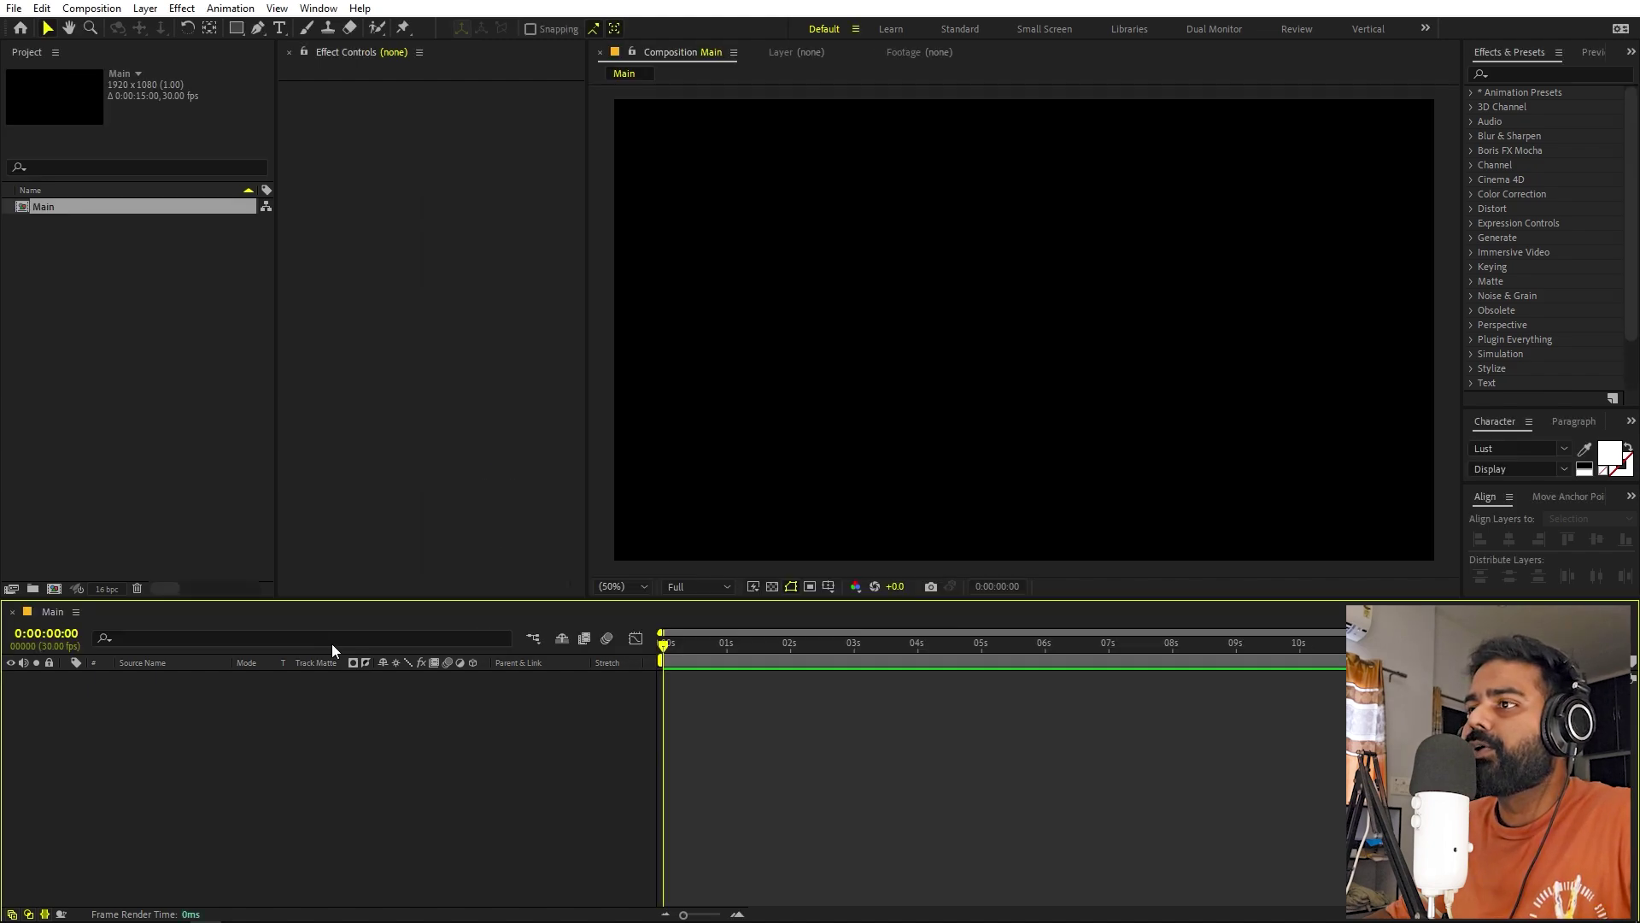
Draw a white circle near the frame centre with the Ellipse tool.
click(205, 486)
click(238, 29)
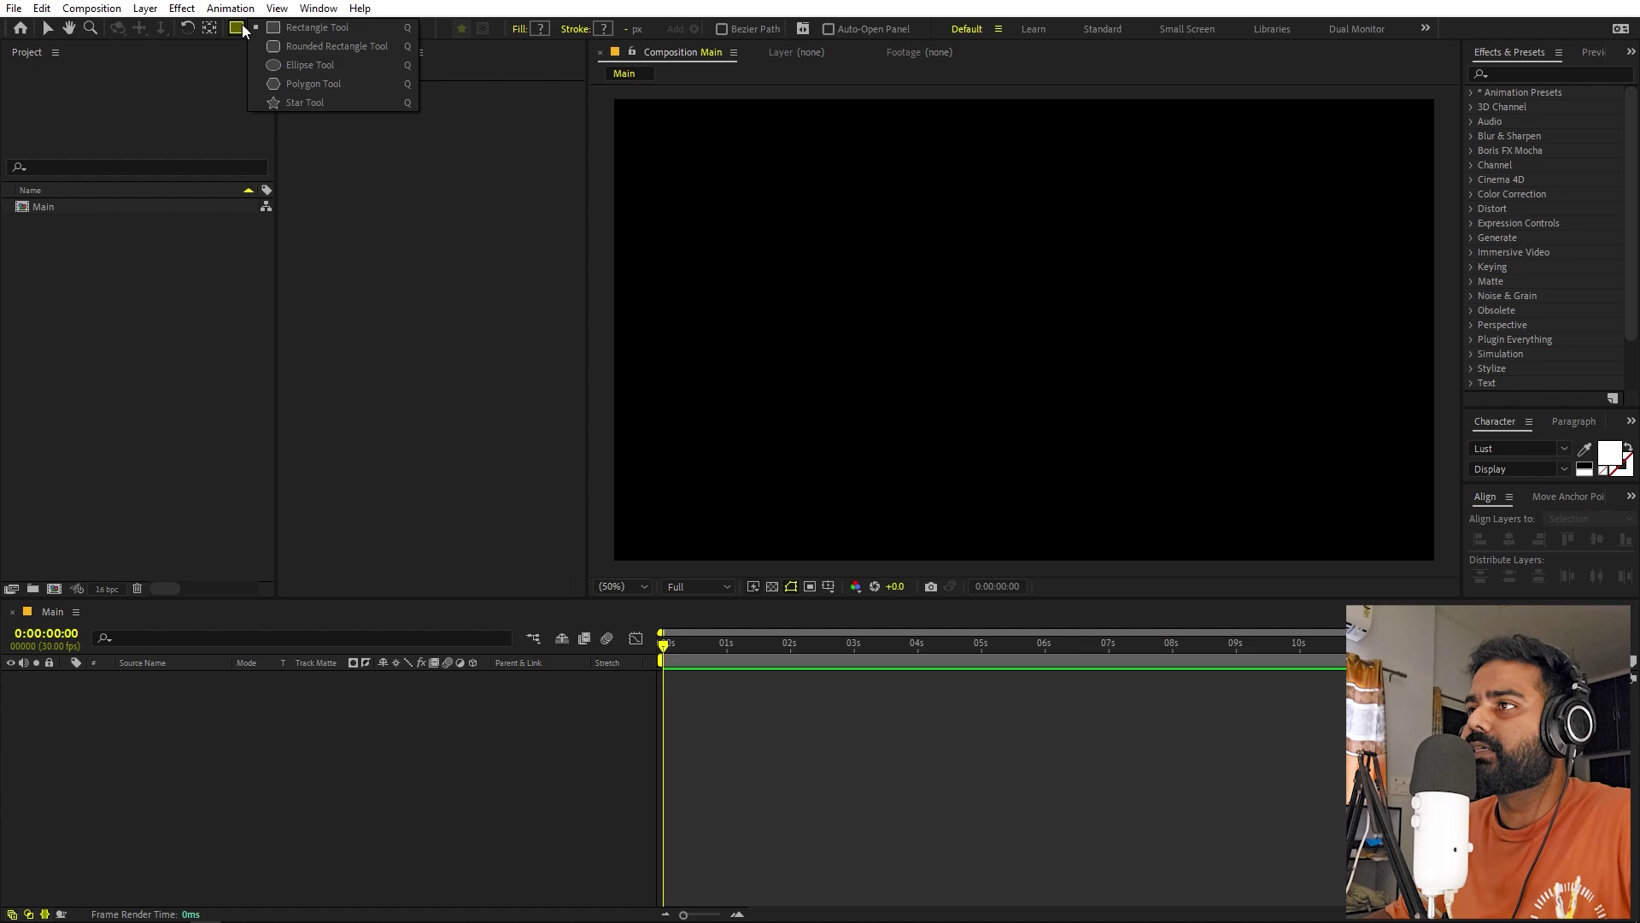
click(311, 65)
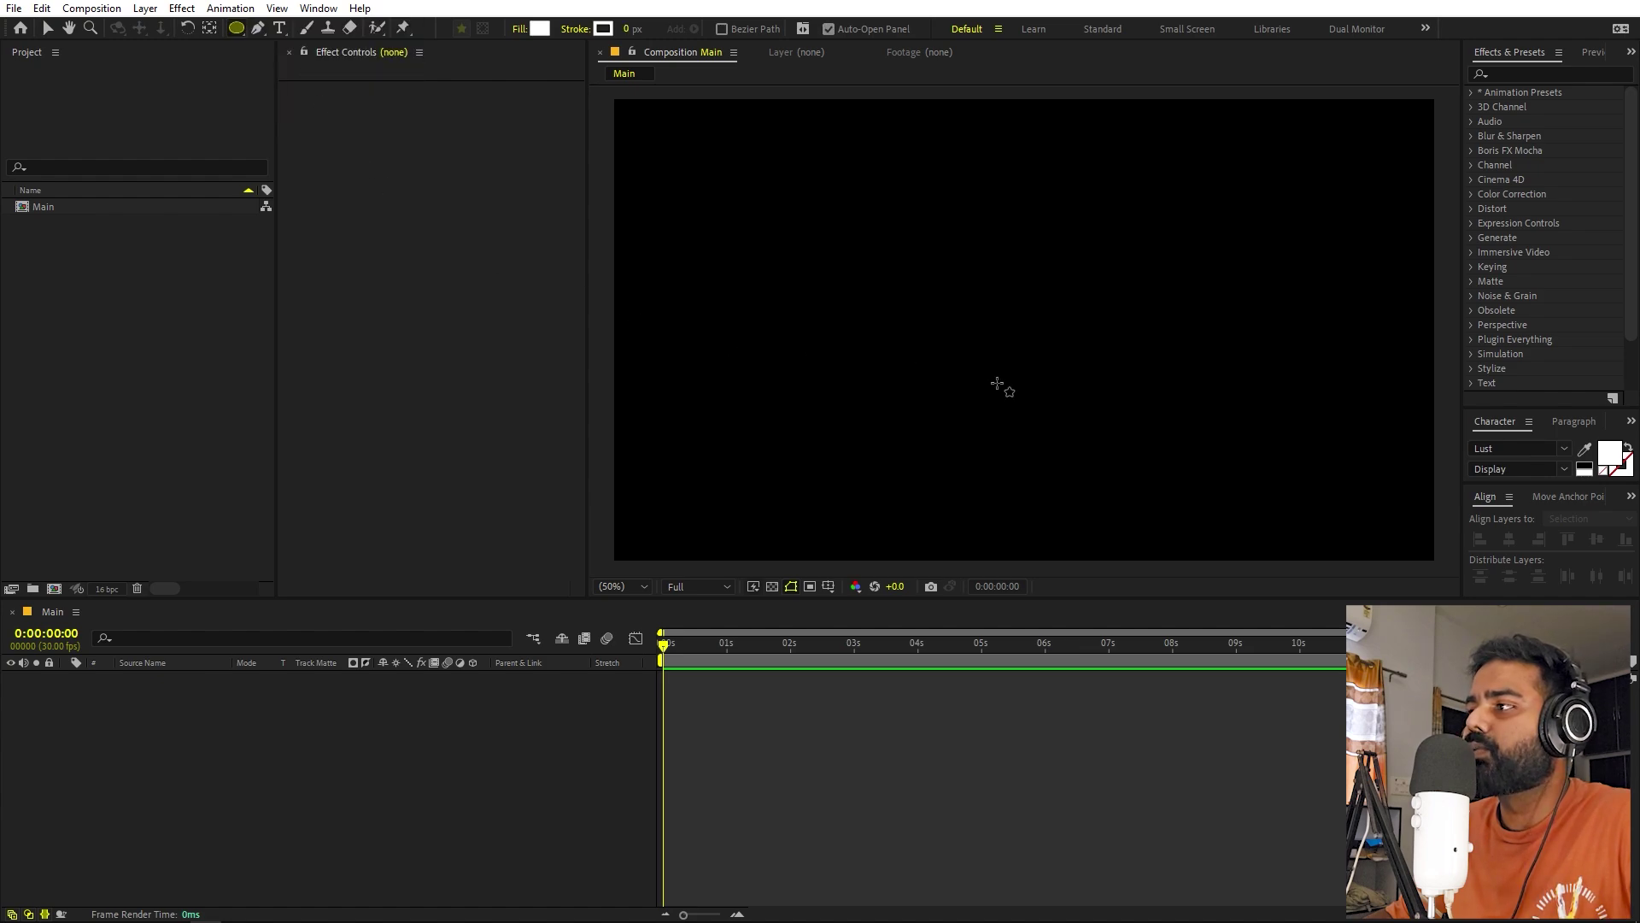
mouse_move(1043, 370)
drag(1057, 371, 996, 289)
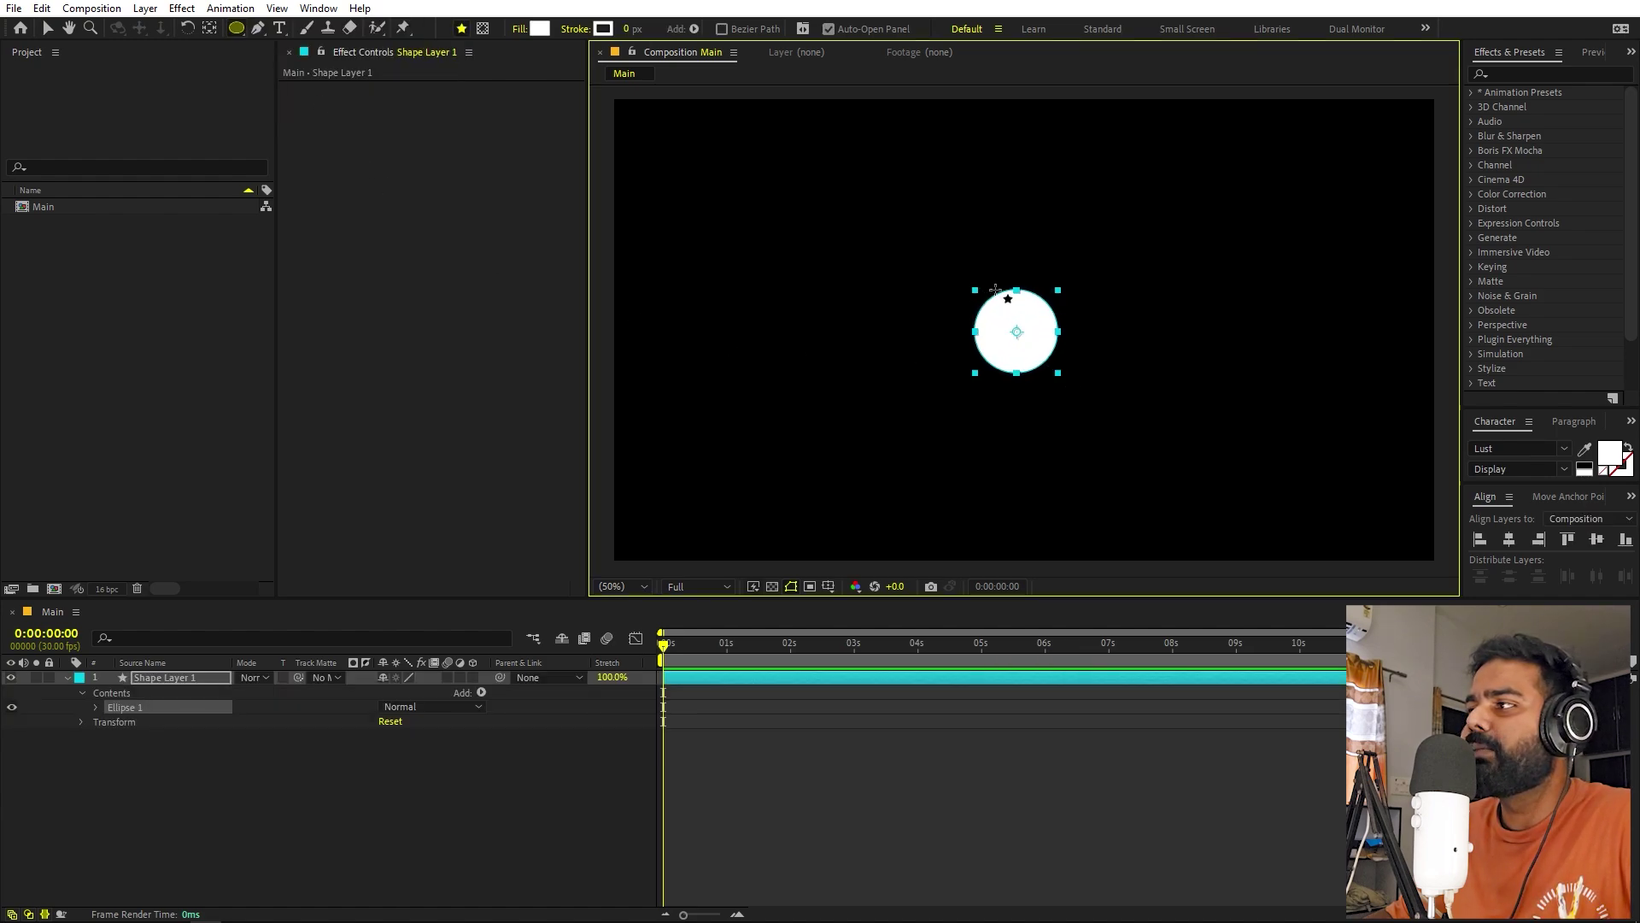
click(68, 677)
key(v)
drag(1038, 344, 1029, 309)
Align the circle to the frame's horizontal and vertical centre, and centre its anchor point.
click(1514, 540)
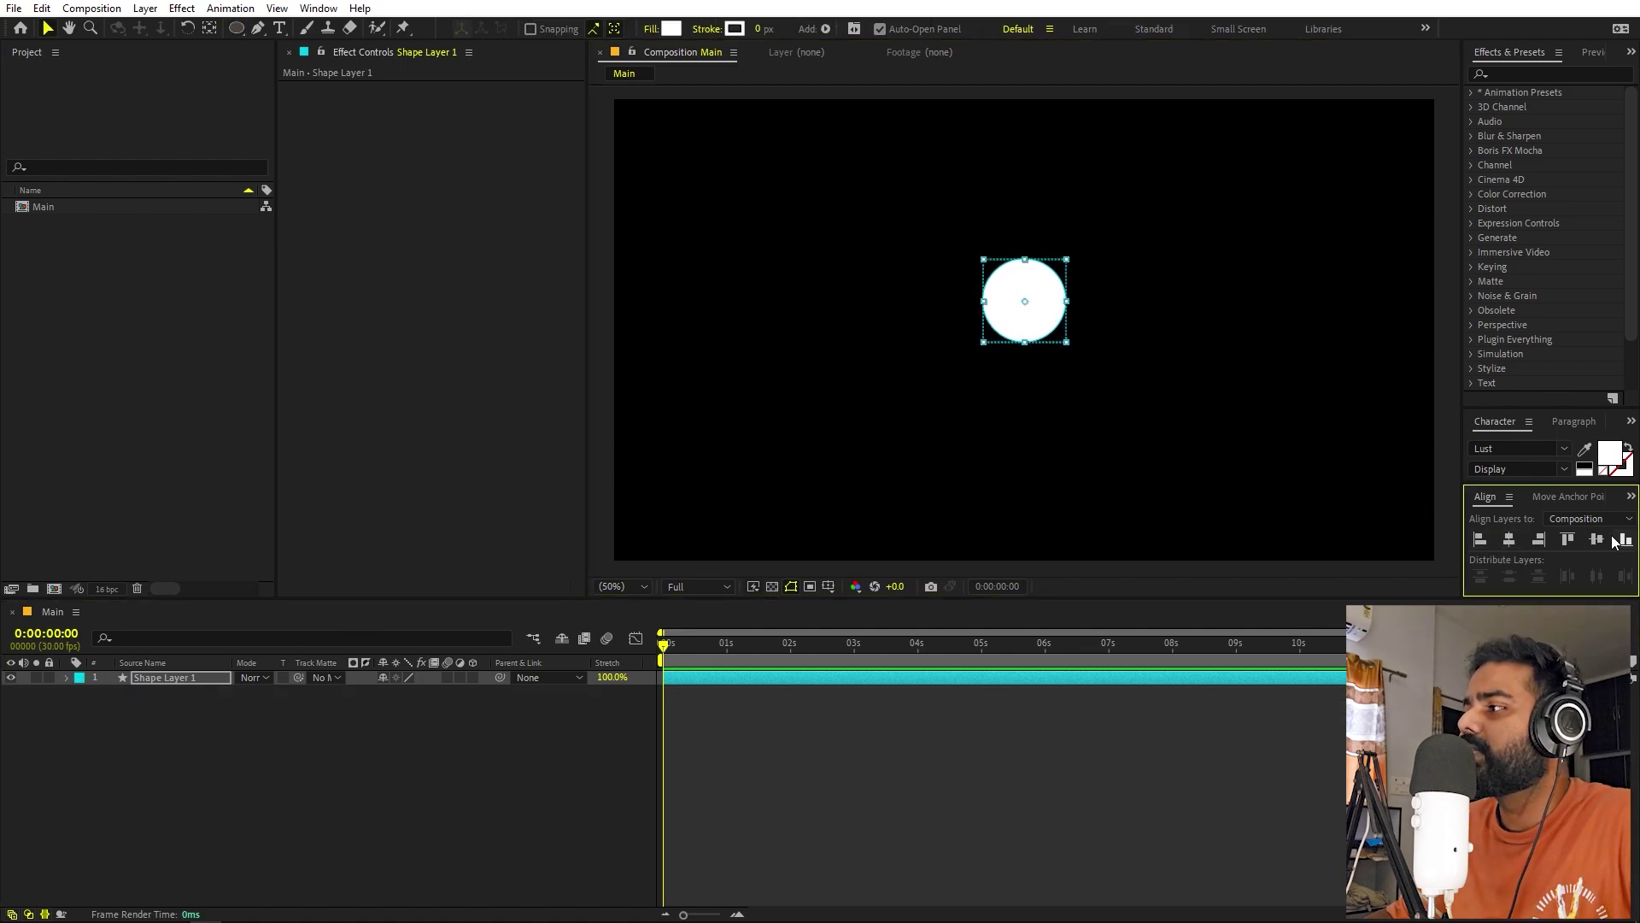
click(1600, 536)
click(996, 366)
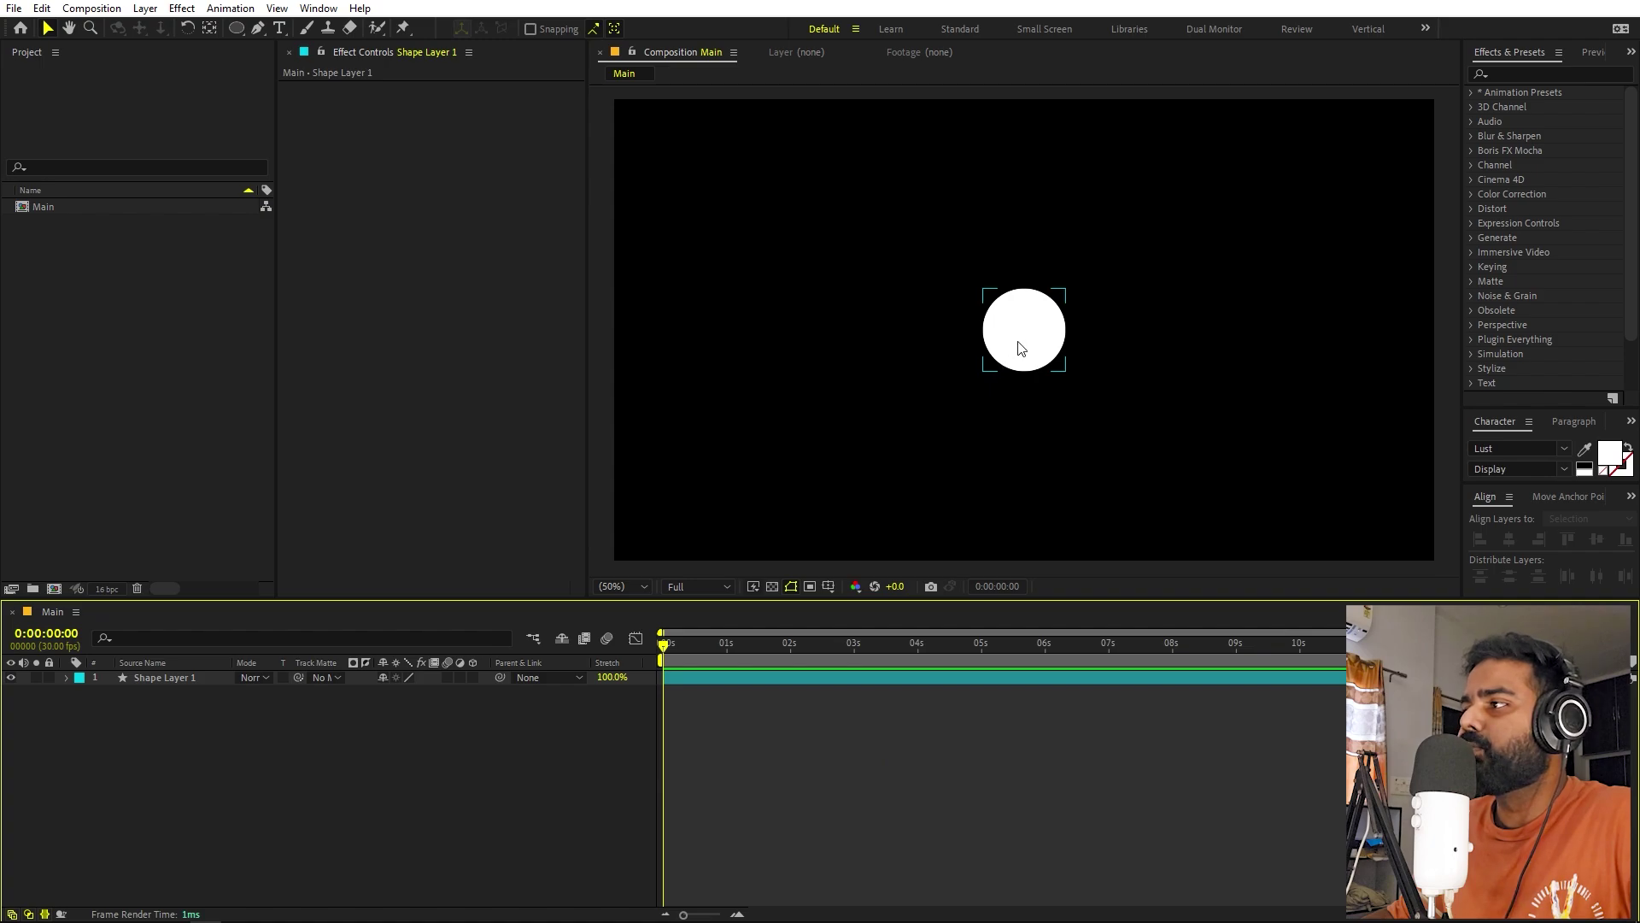
click(1021, 344)
mouse_move(1041, 328)
mouse_down()
mouse_move(653, 309)
mouse_move(552, 217)
mouse_move(706, 388)
mouse_move(1443, 289)
mouse_move(1070, 94)
mouse_move(911, 355)
mouse_move(1027, 333)
mouse_up()
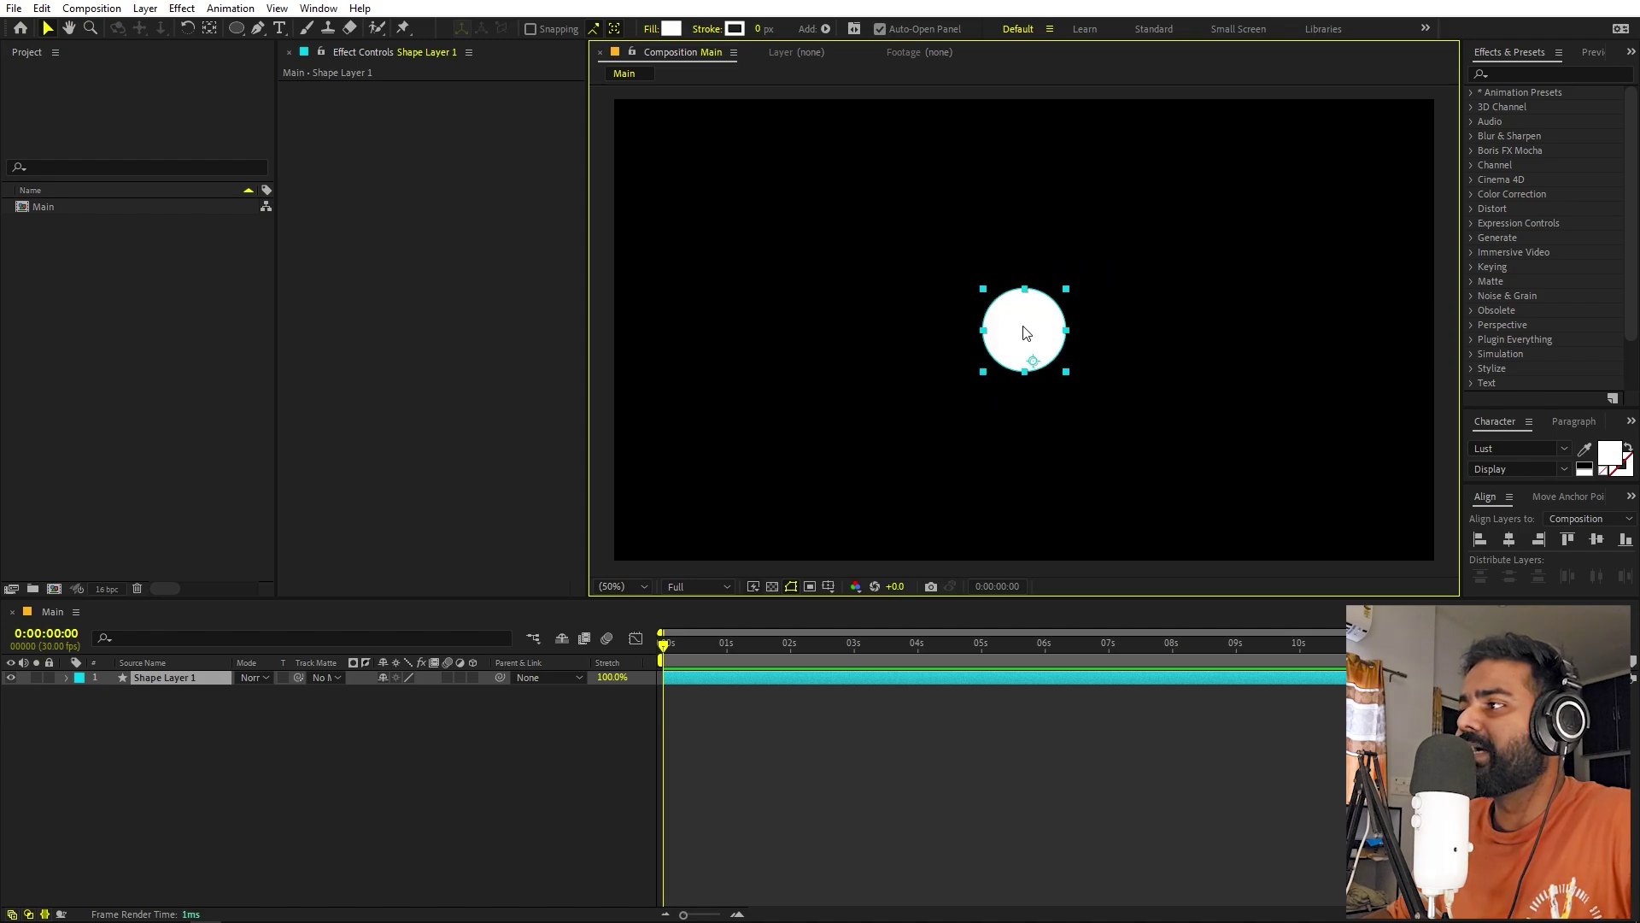
mouse_move(1030, 325)
mouse_down()
mouse_move(985, 165)
mouse_move(883, 192)
mouse_move(741, 369)
mouse_move(1000, 590)
mouse_move(1282, 241)
mouse_move(965, 117)
mouse_move(823, 305)
mouse_move(1156, 322)
mouse_move(956, 205)
mouse_move(1088, 294)
mouse_move(1061, 272)
mouse_move(1040, 303)
mouse_move(990, 163)
mouse_up()
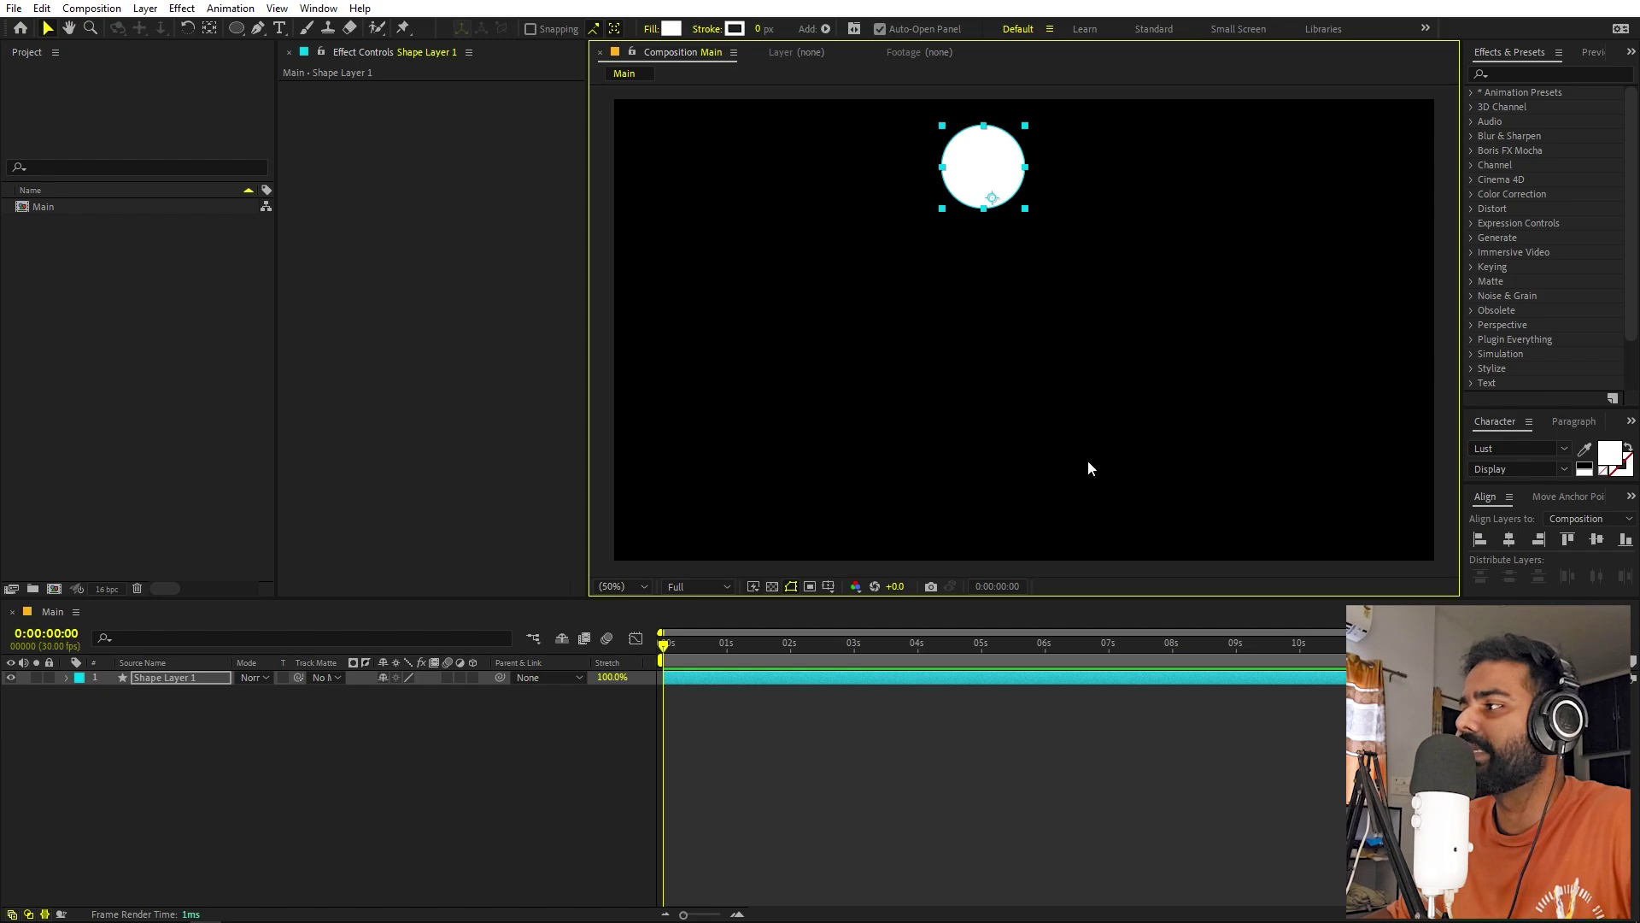
click(1509, 539)
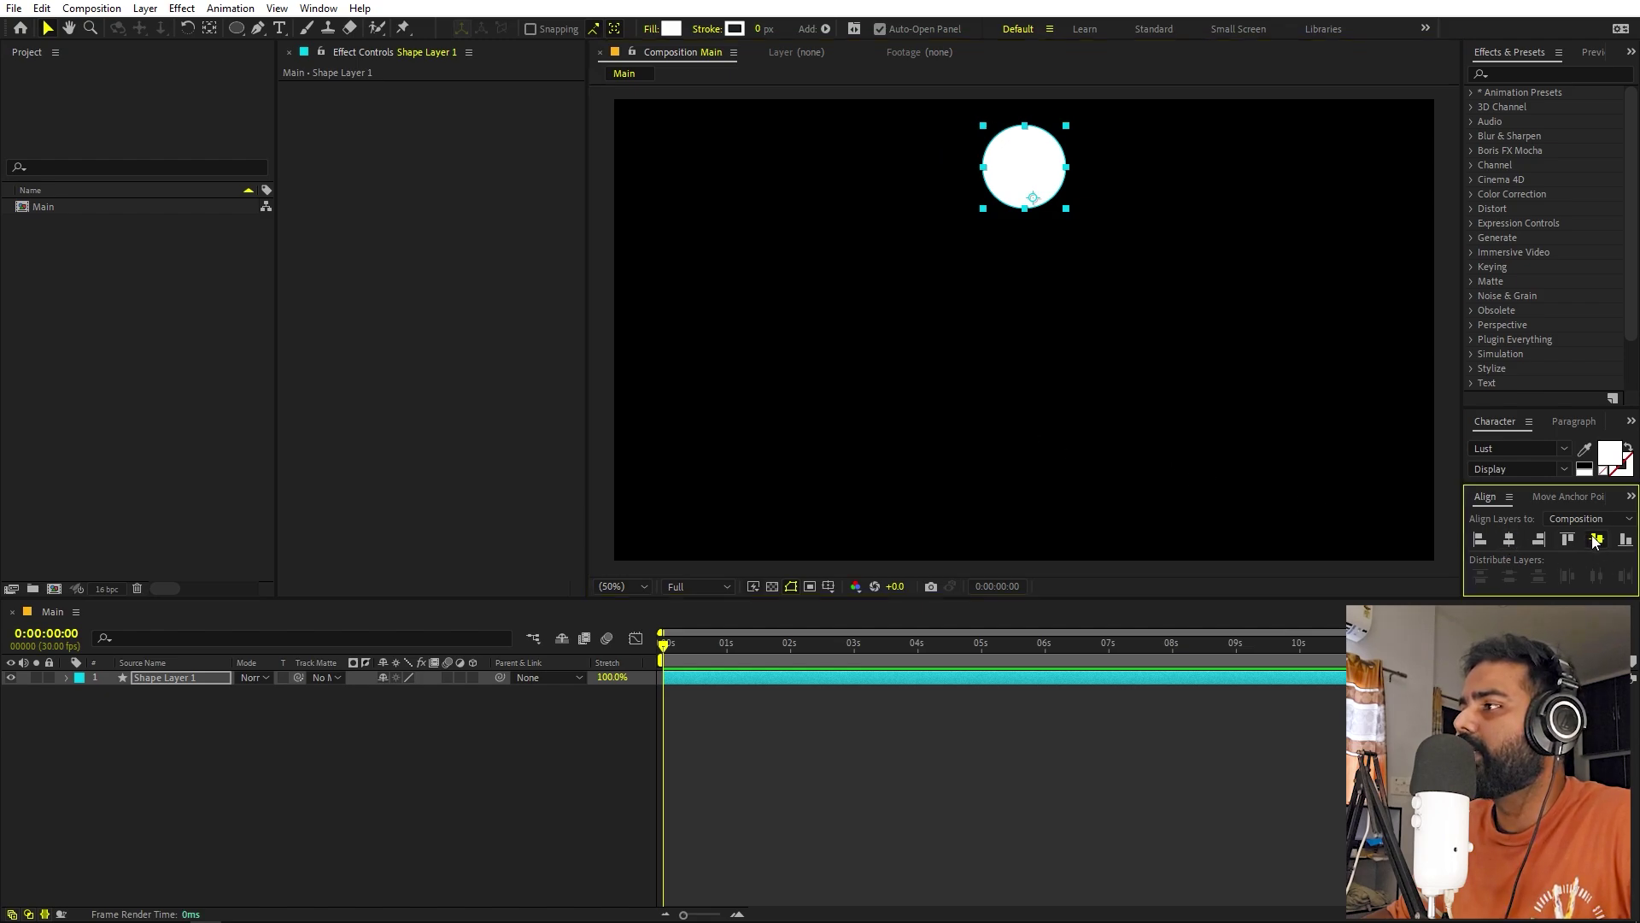
click(1597, 539)
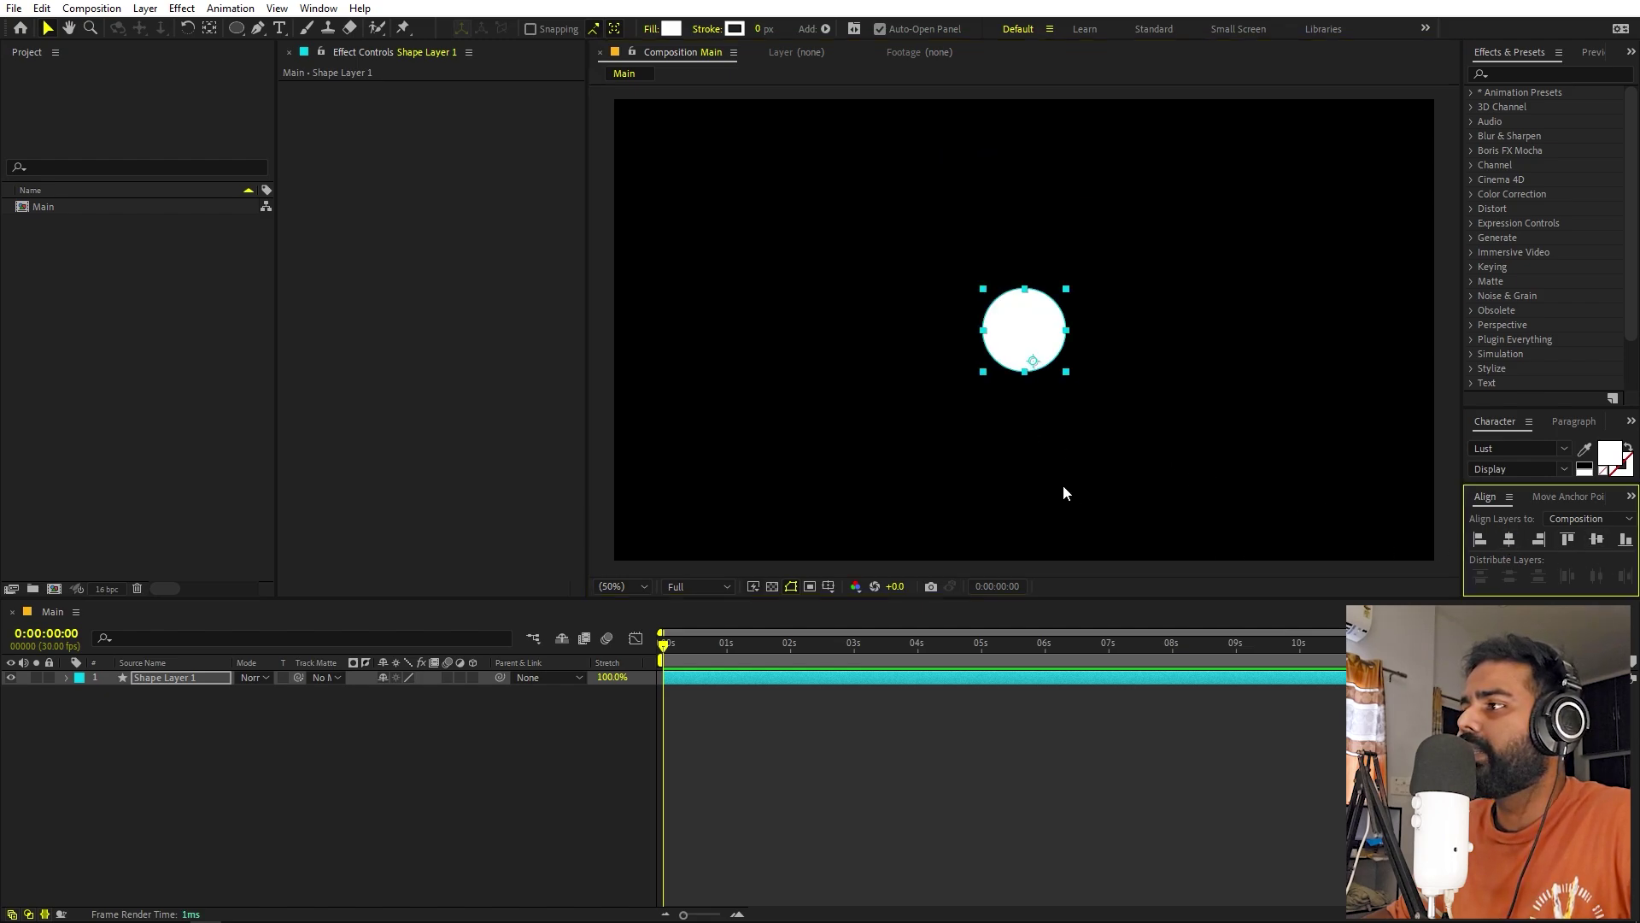
click(209, 28)
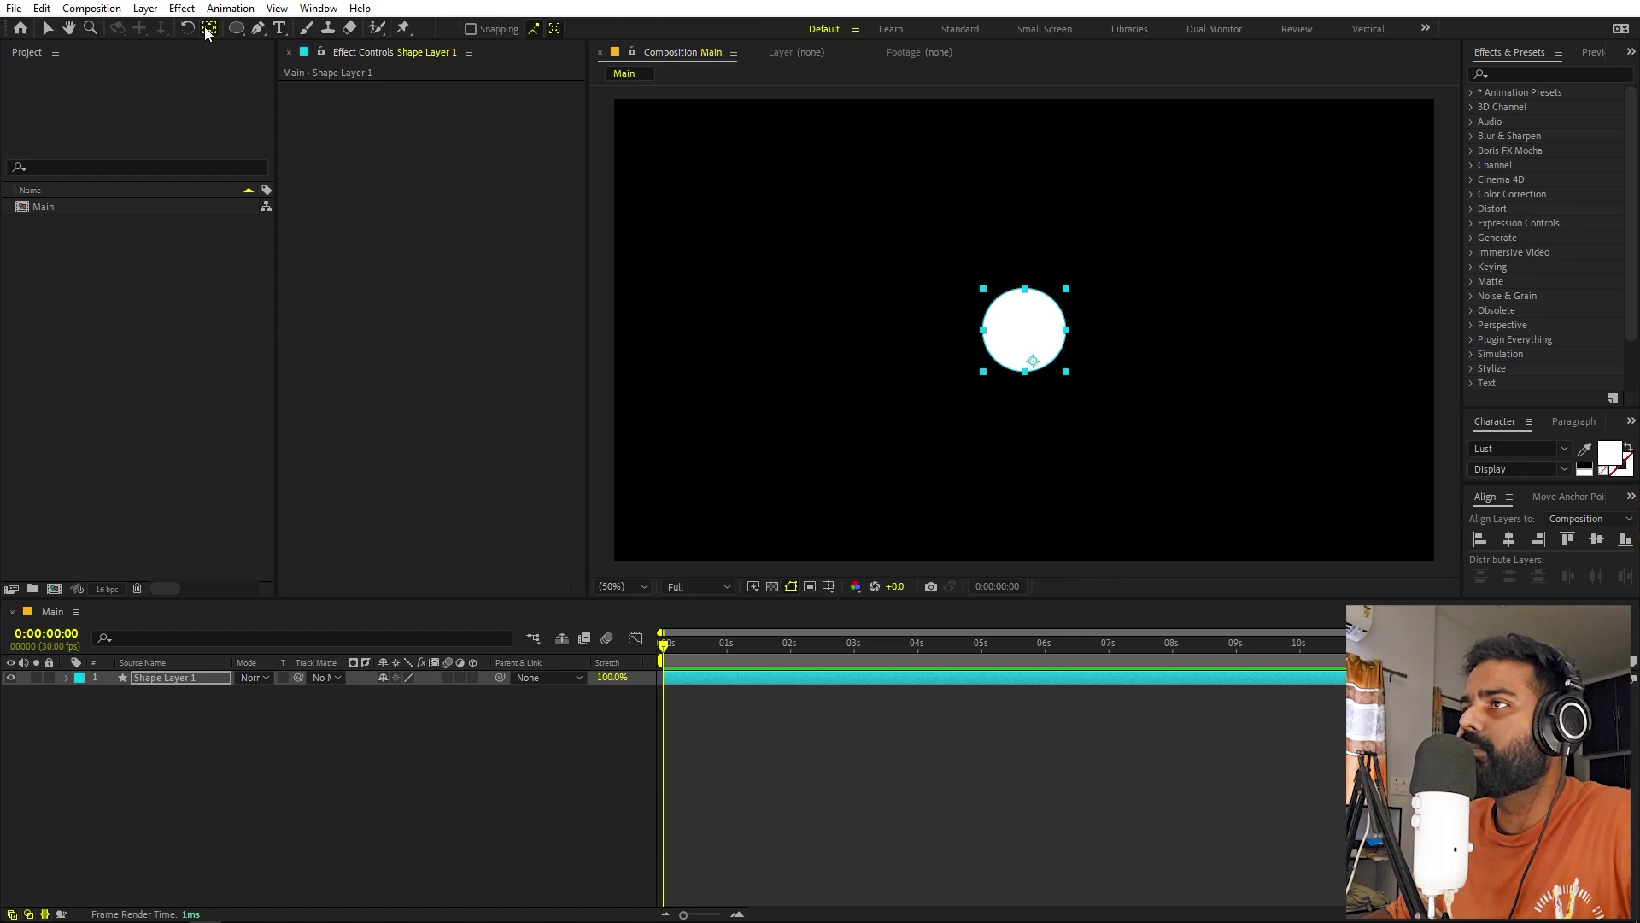
key(ctrl+alt+Home)
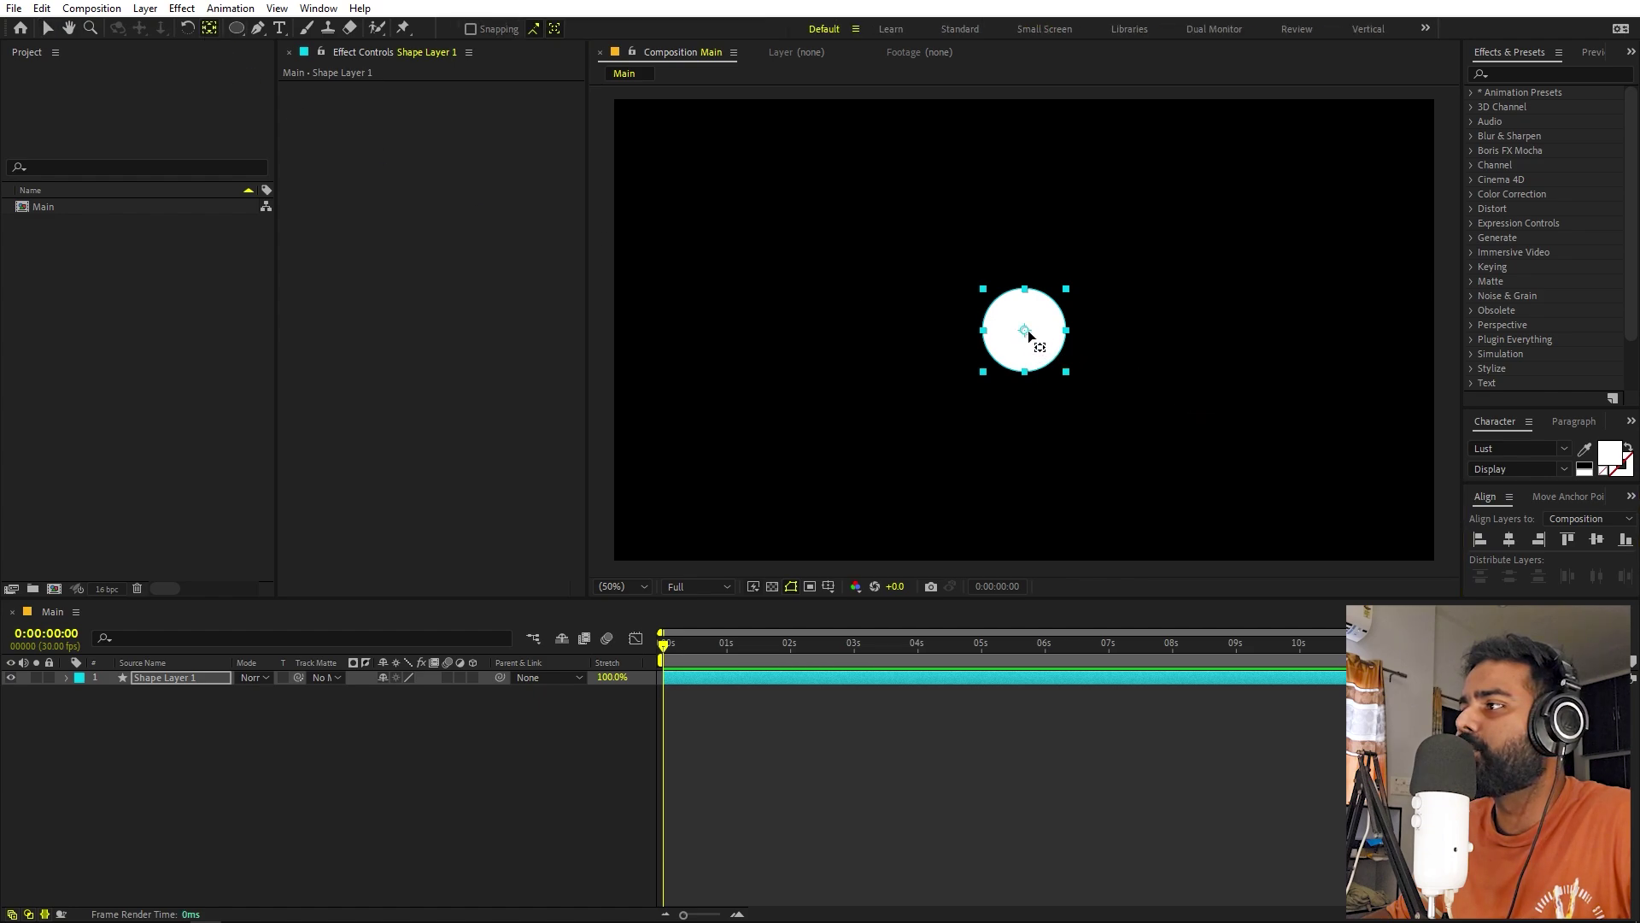
Add a Null Object layer, Null 1, to the timeline.
click(271, 780)
right_click(271, 780)
mouse_move(361, 577)
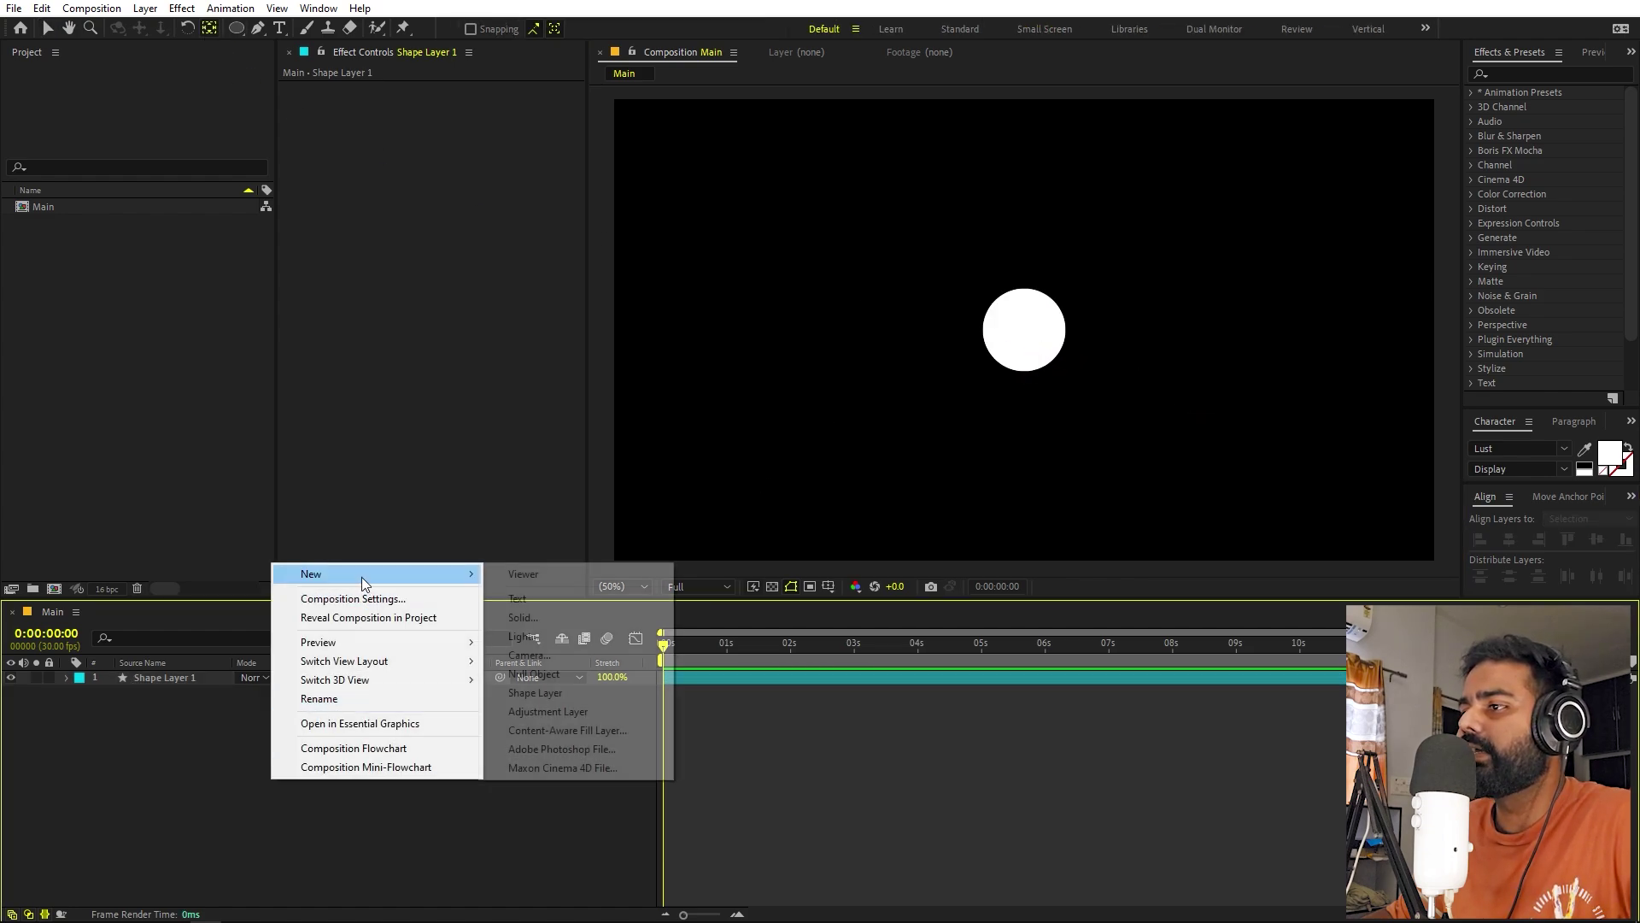
click(532, 674)
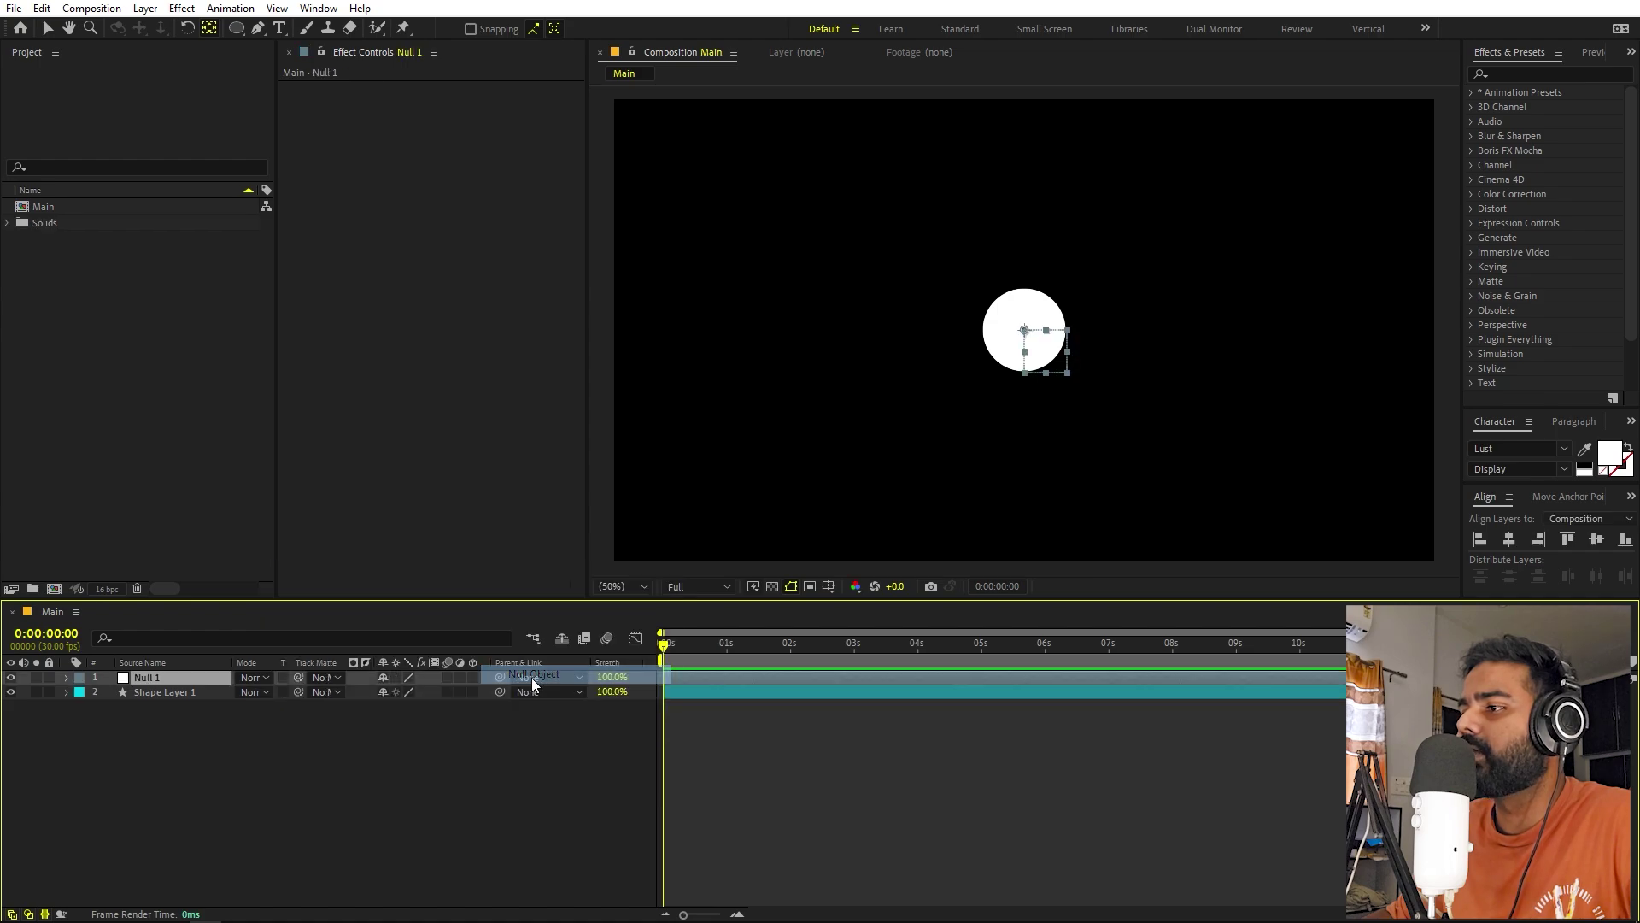
click(232, 752)
click(145, 679)
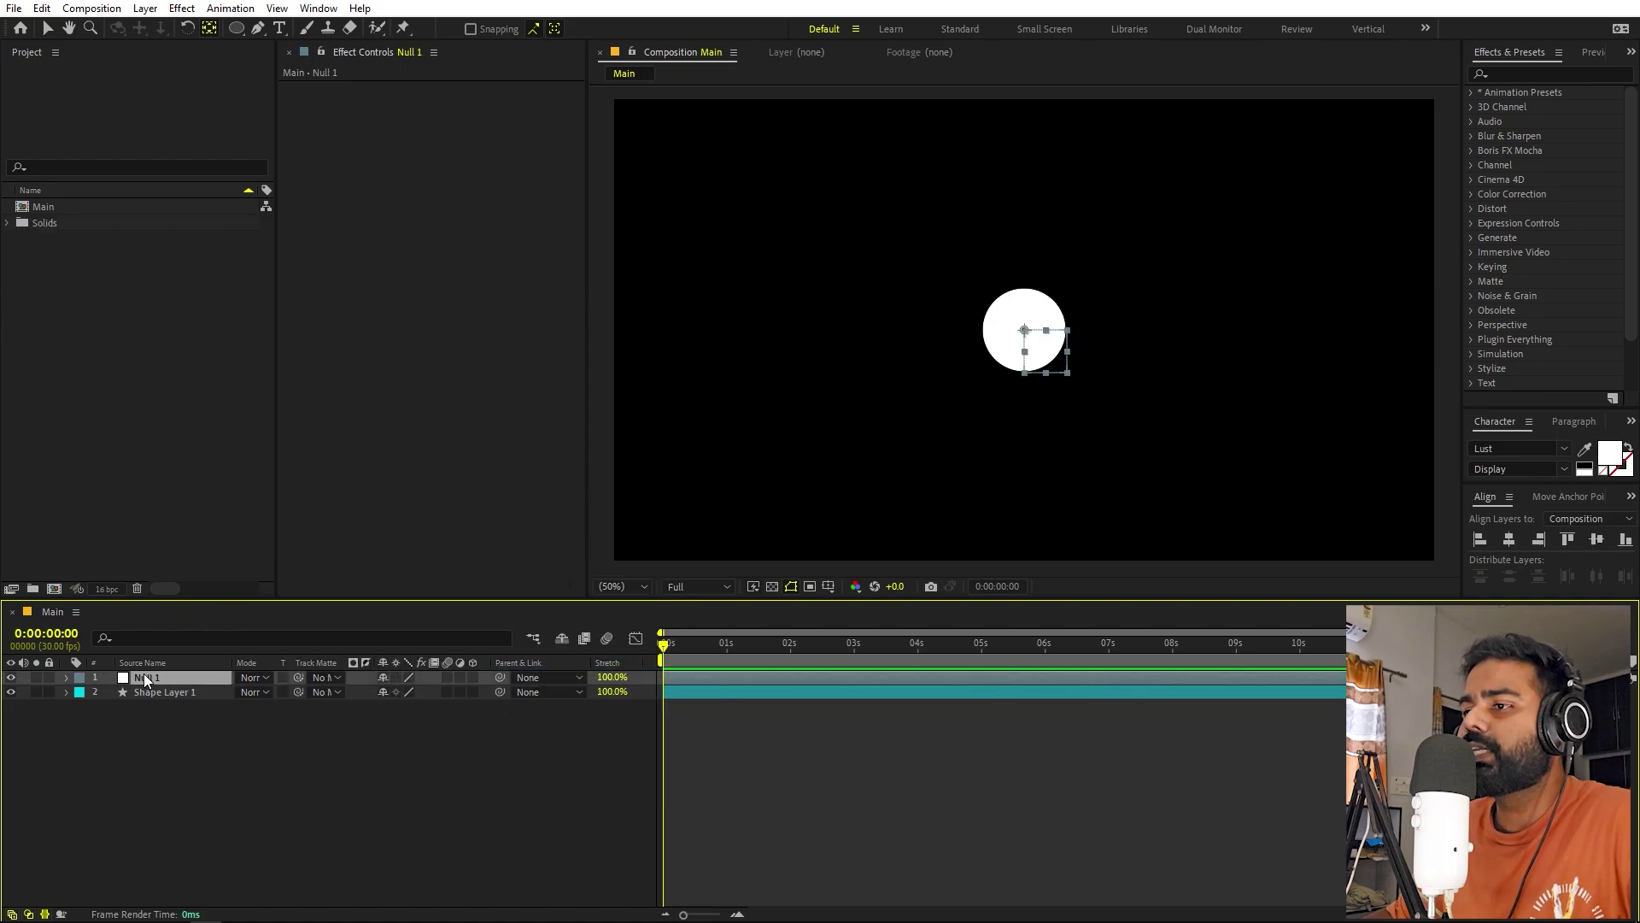
Keyframe Null 1's Rotation from 0° at 0s to -2x+0.0° at about 5s.
key(r)
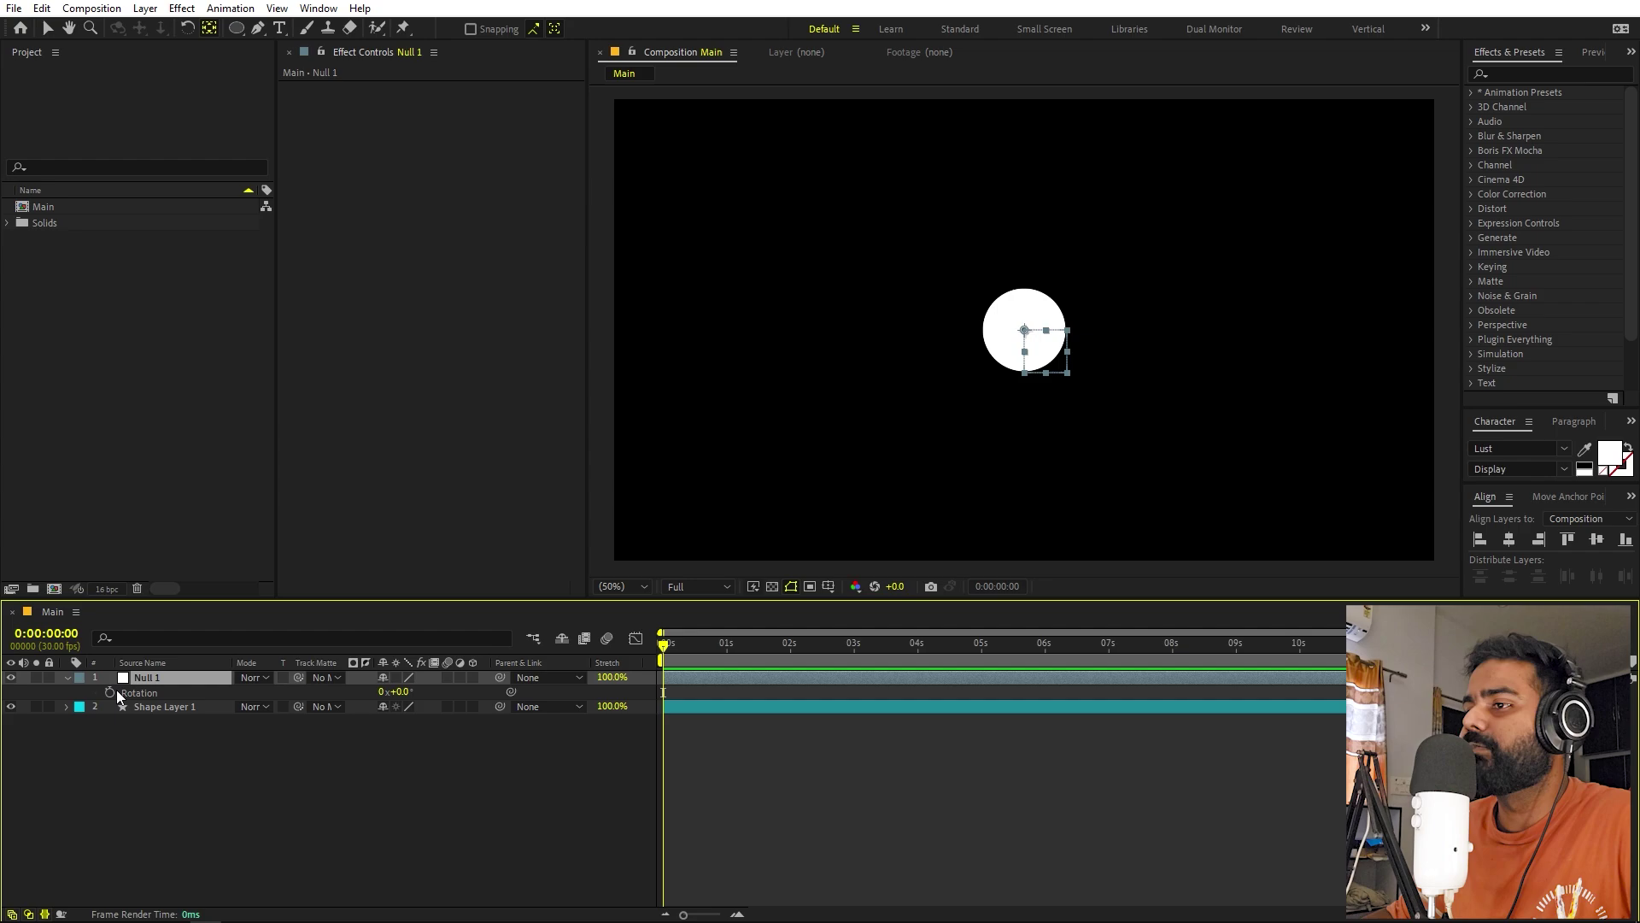
click(112, 692)
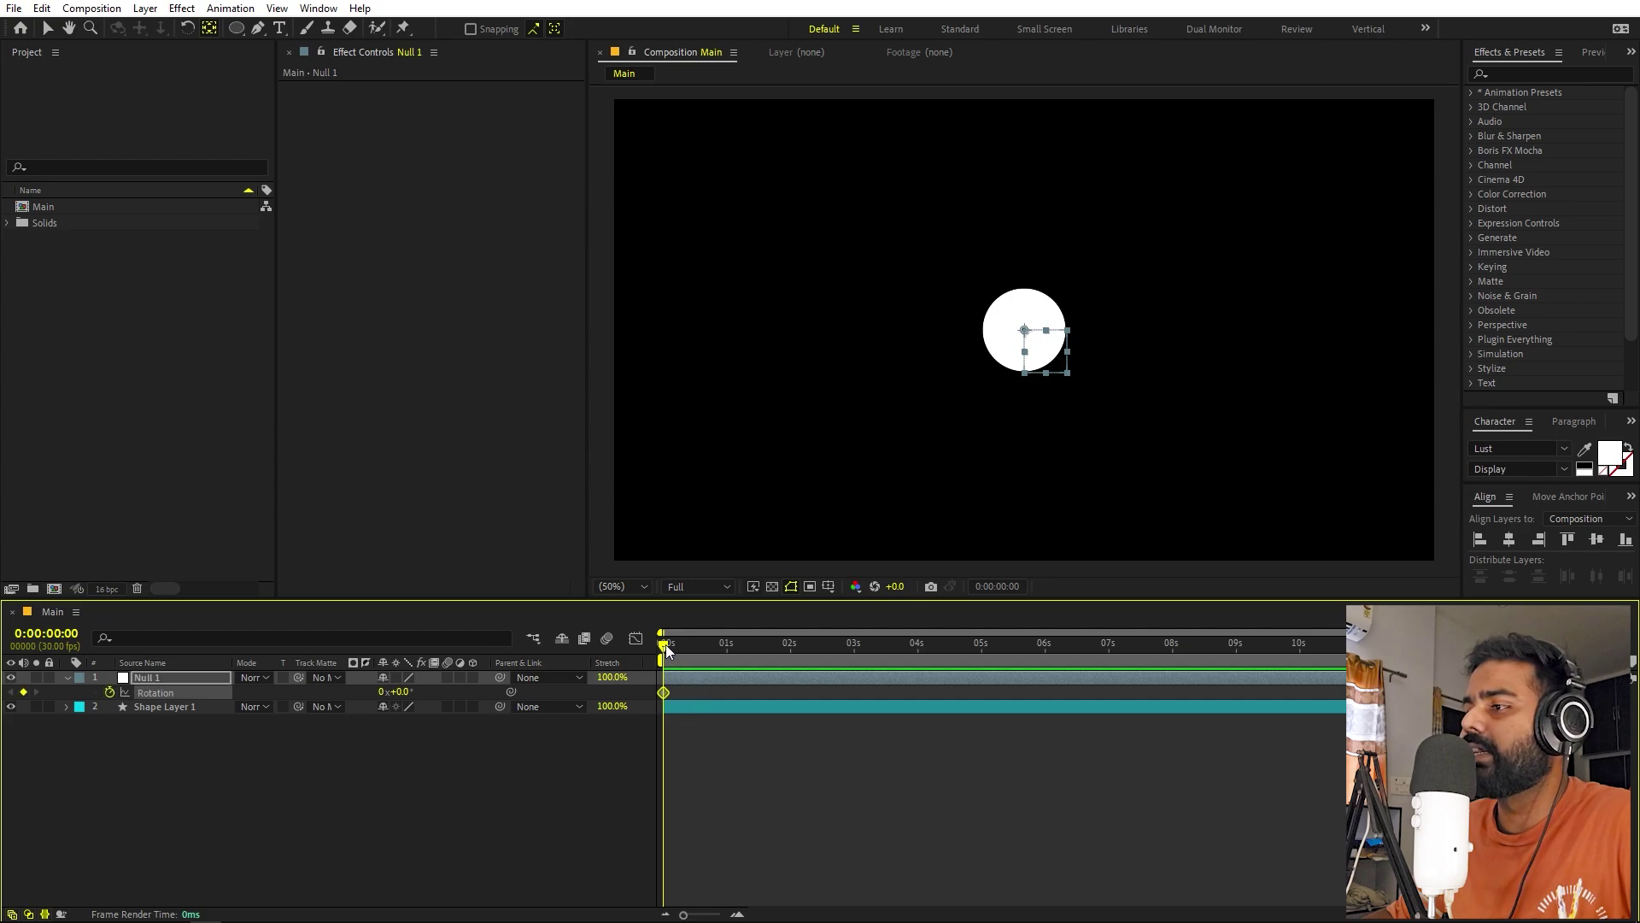
drag(665, 646, 986, 679)
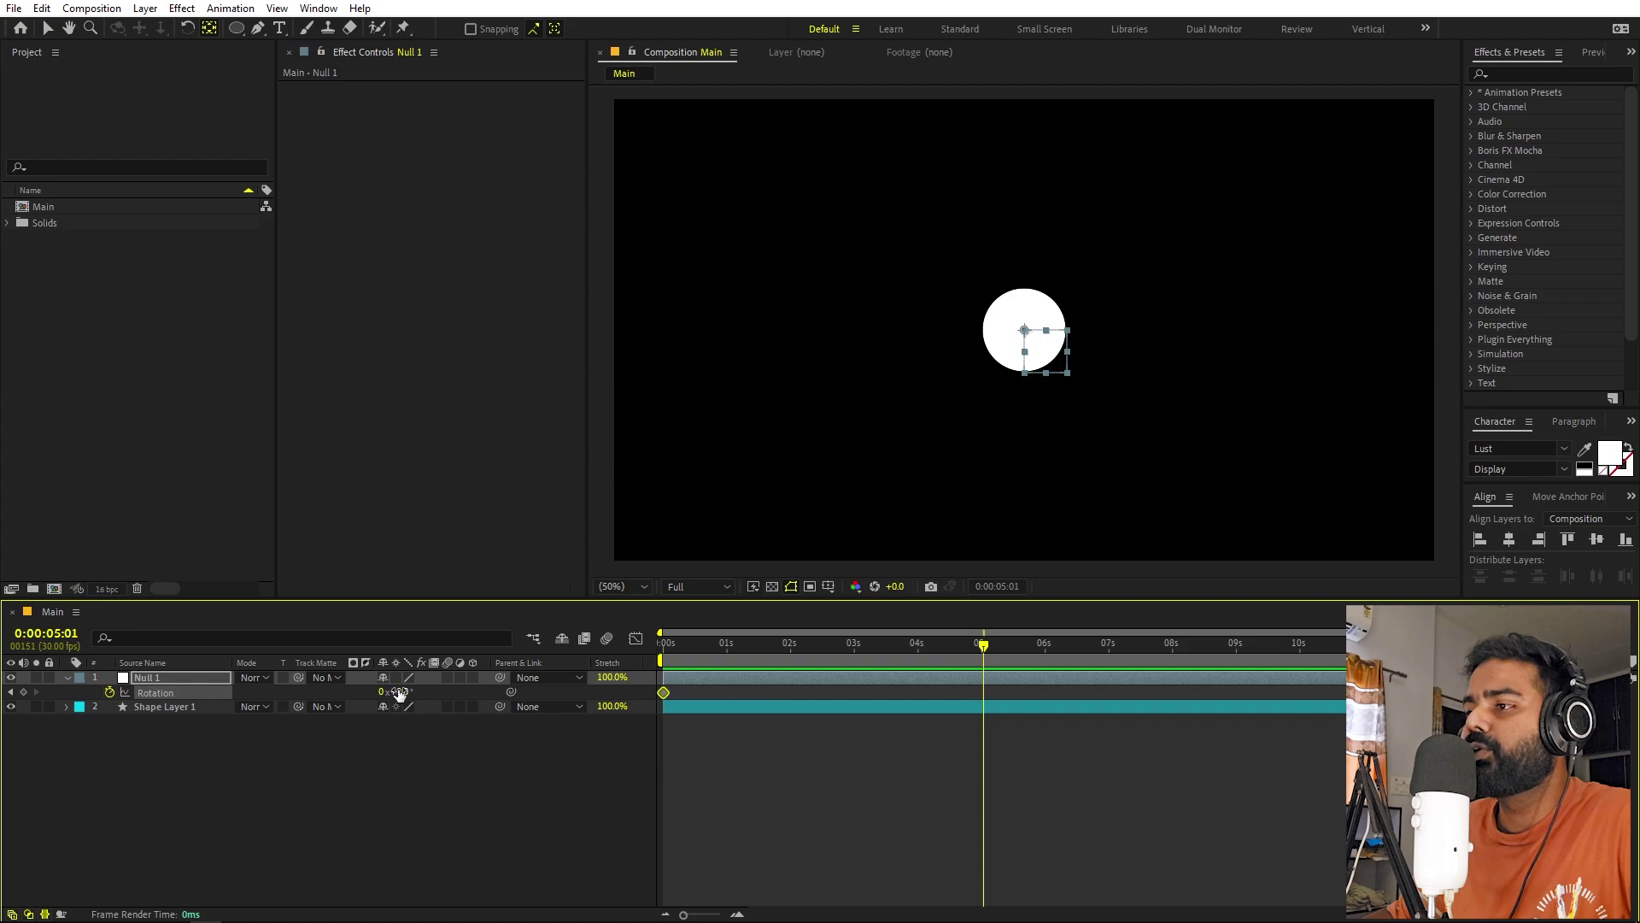
drag(403, 697, 1370, 439)
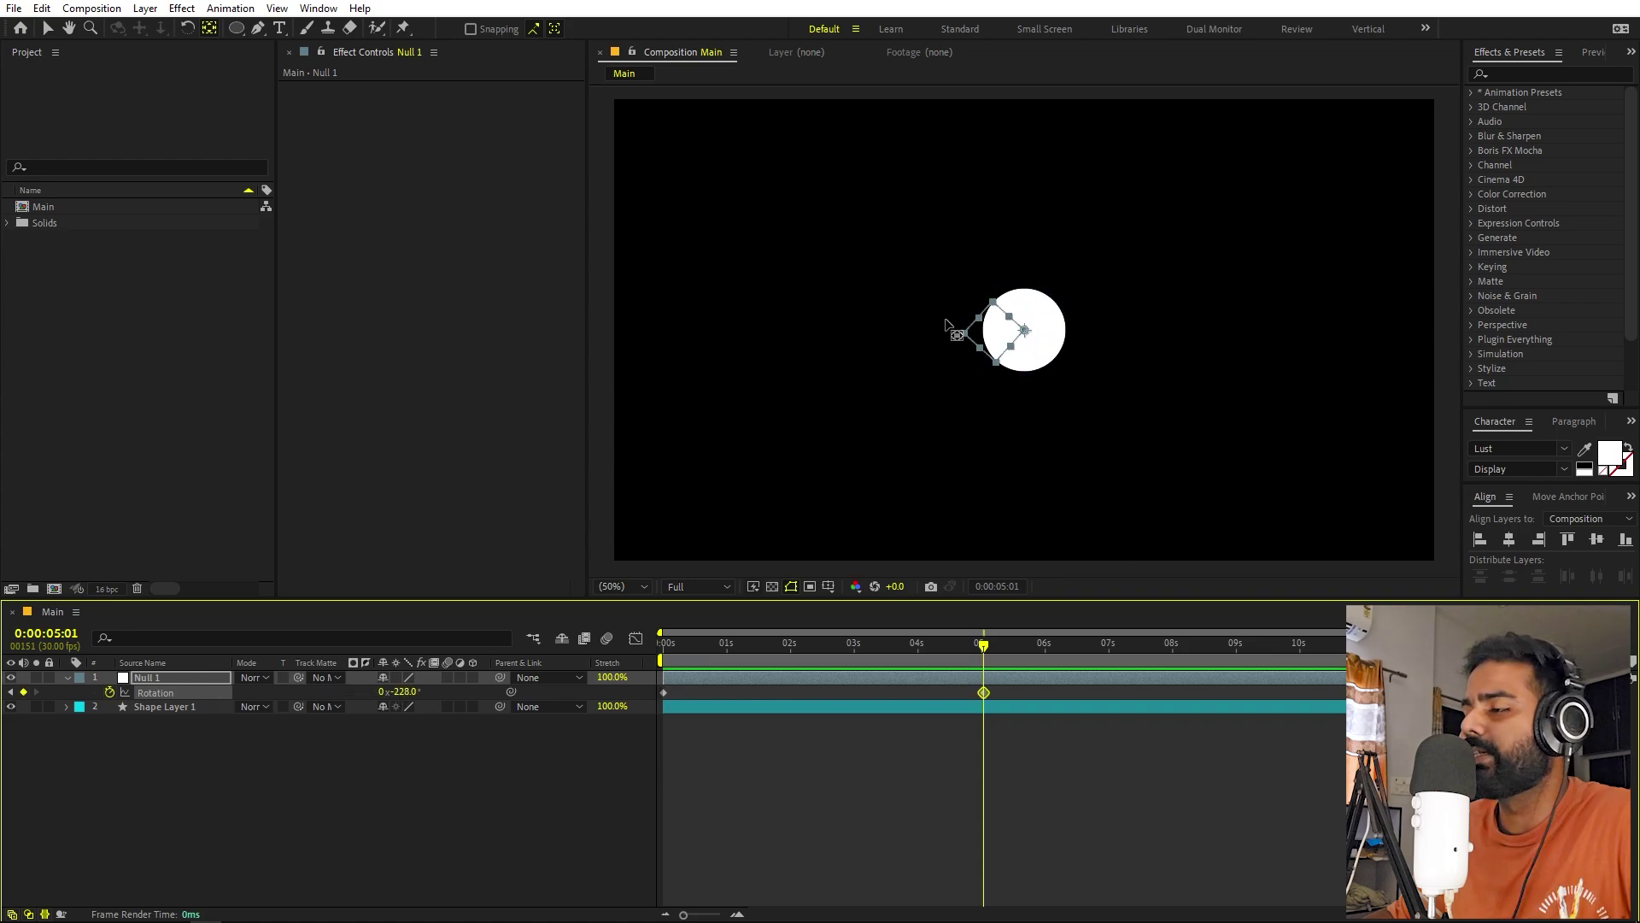
key(v)
click(408, 691)
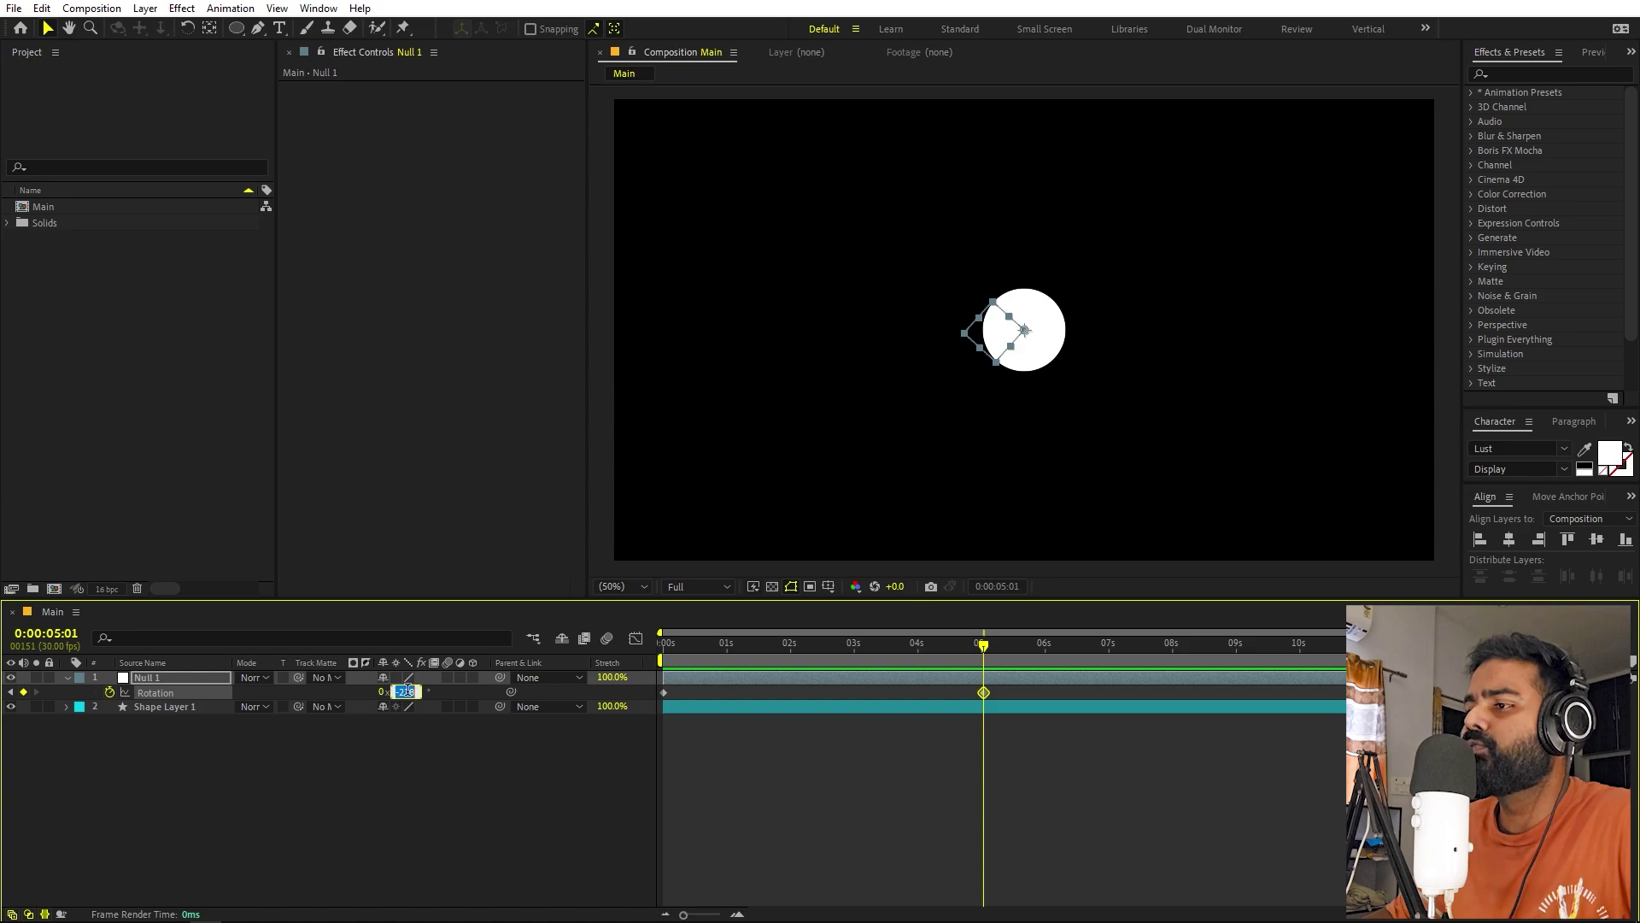
text(0)
key(Return)
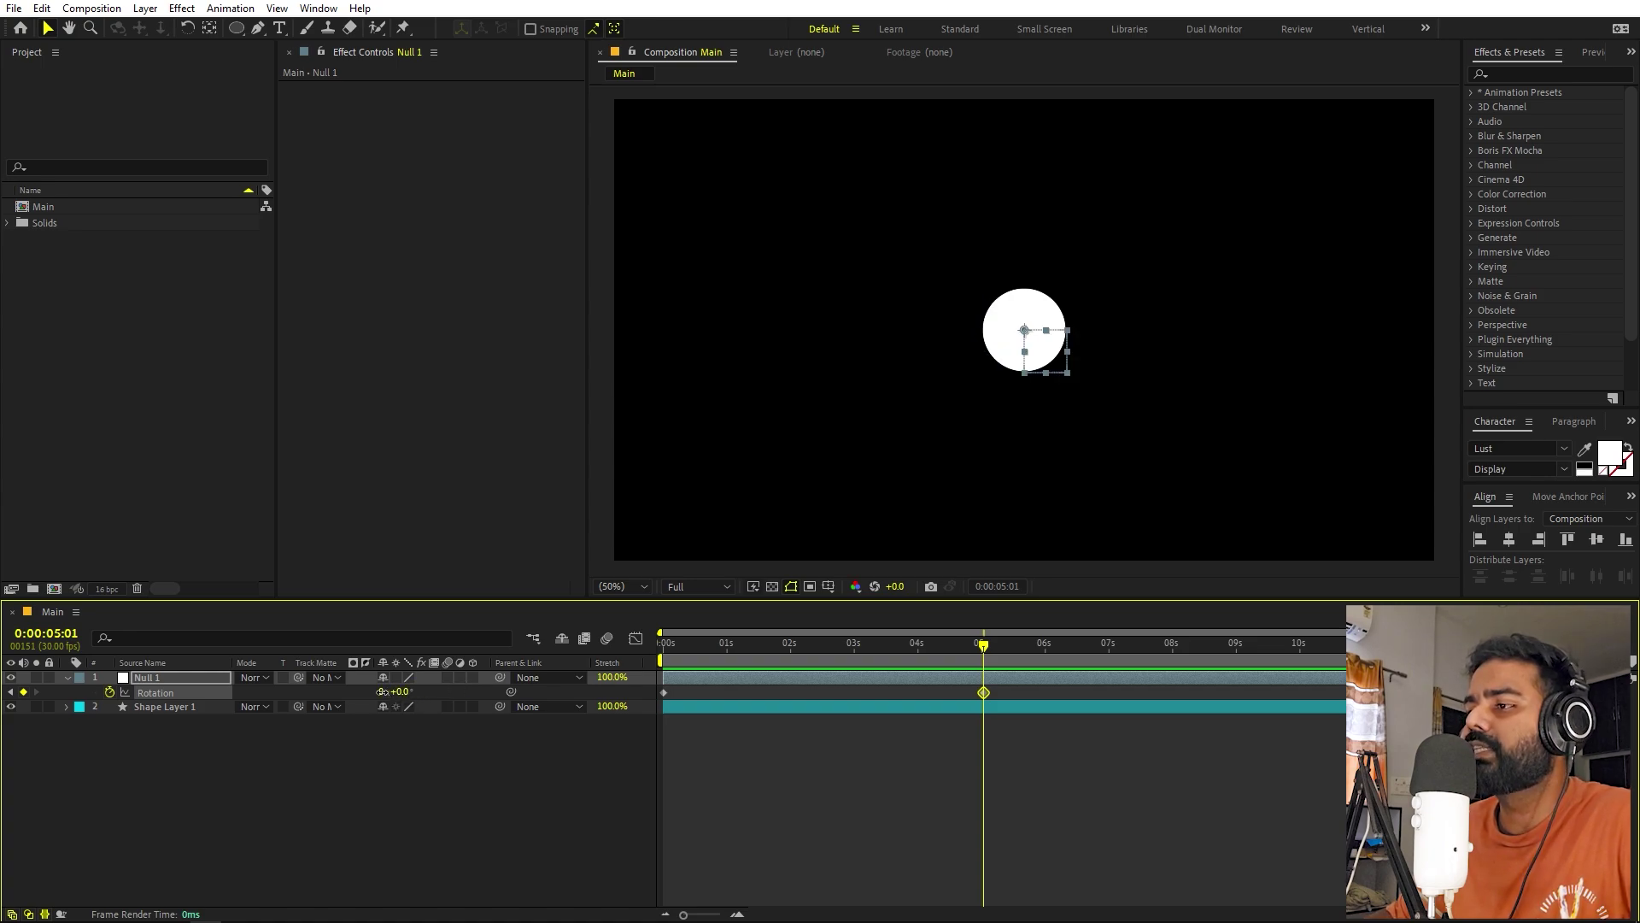
click(381, 691)
text(-2)
key(Return)
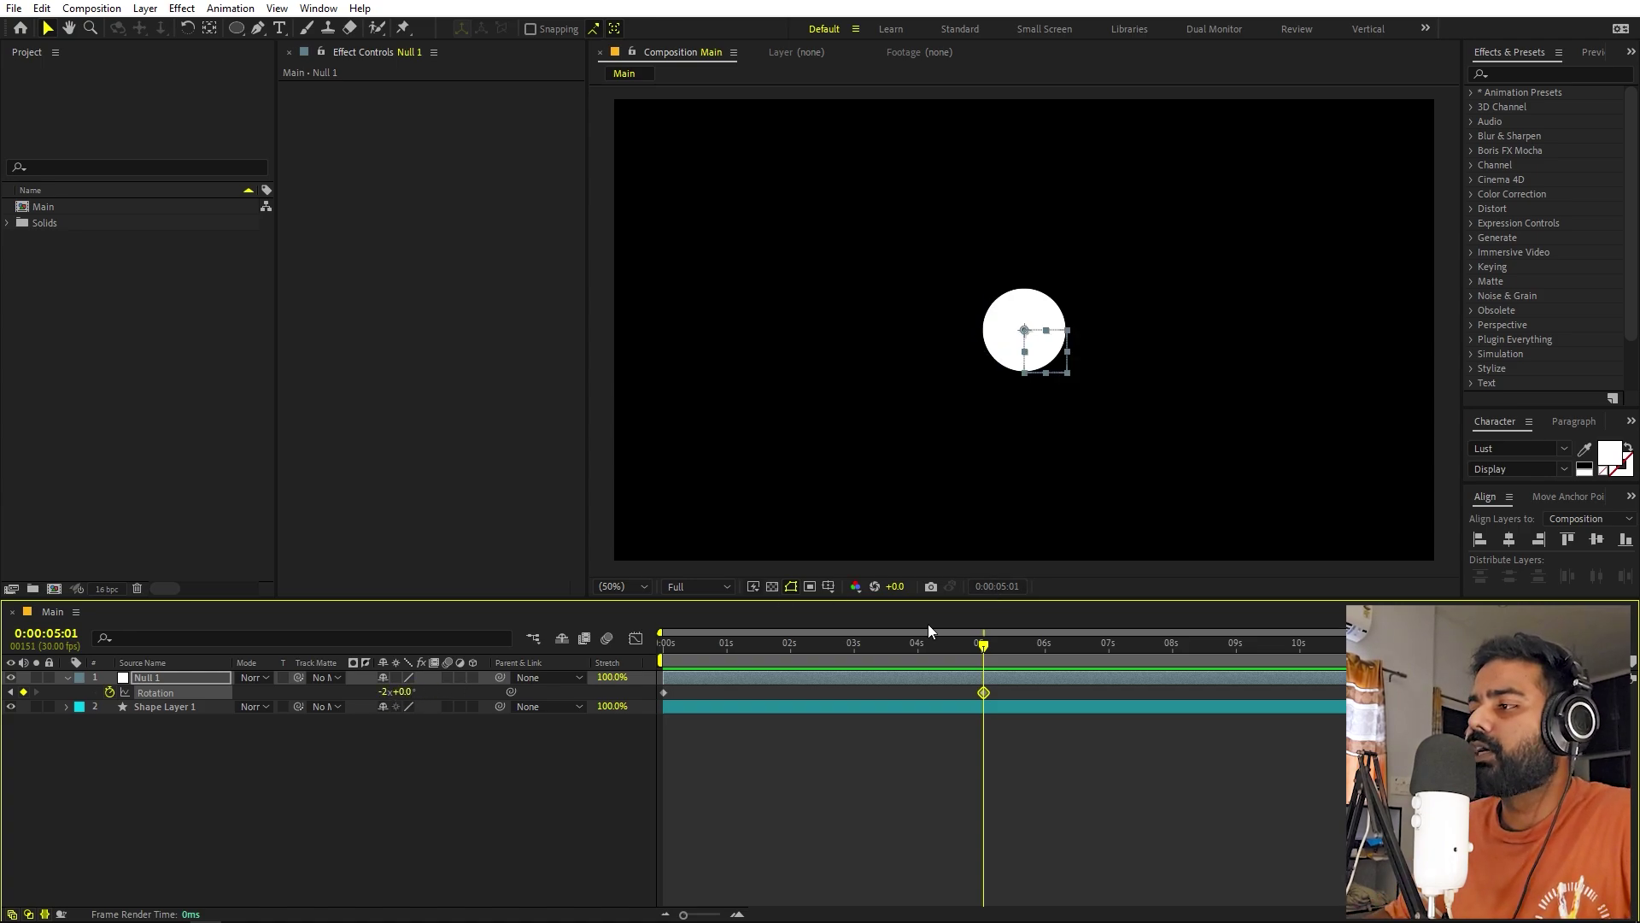
Preview the rotation and apply Easy Ease to both Rotation keyframes.
drag(752, 656, 612, 694)
key(F9)
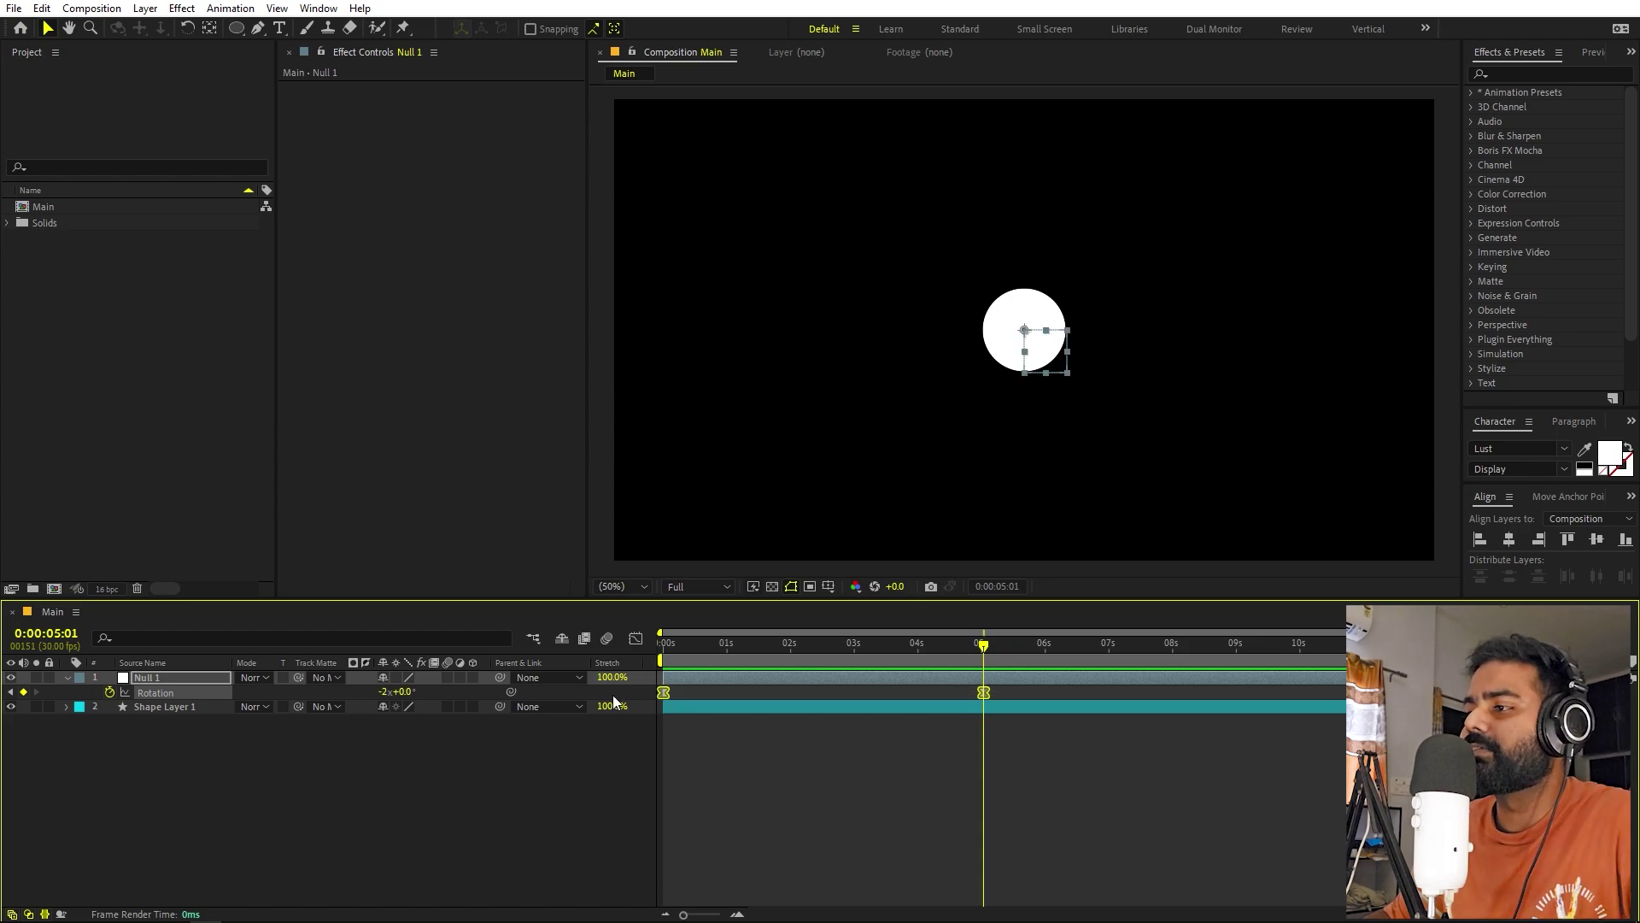
click(663, 643)
Parent Shape Layer 1 to Null 1 and shift the circle left.
click(157, 709)
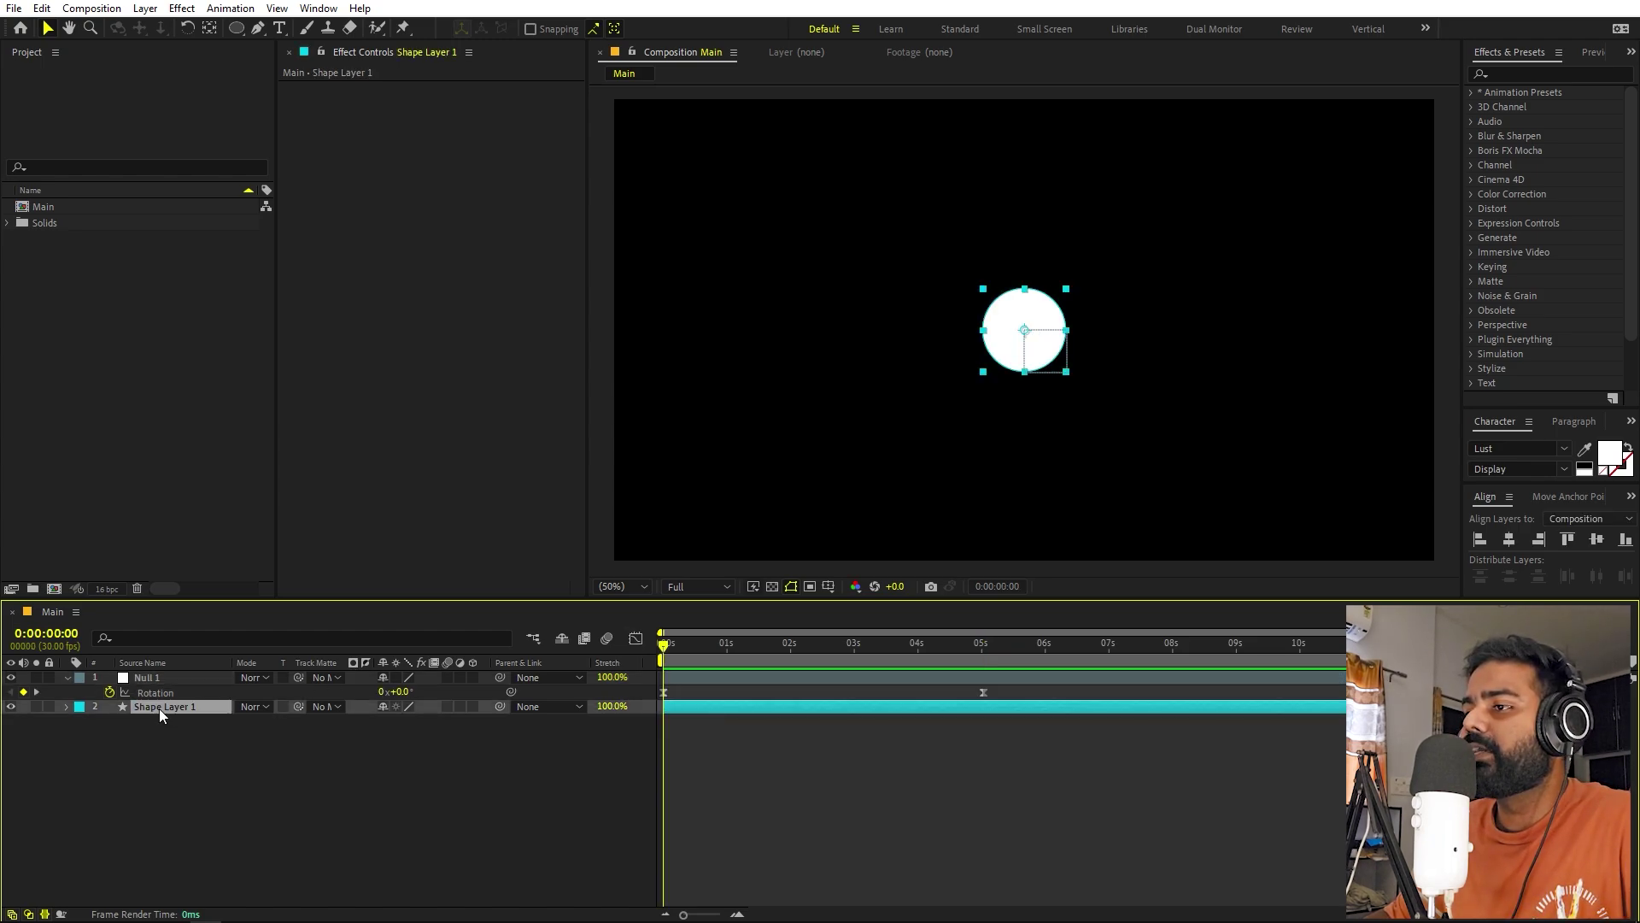
click(65, 679)
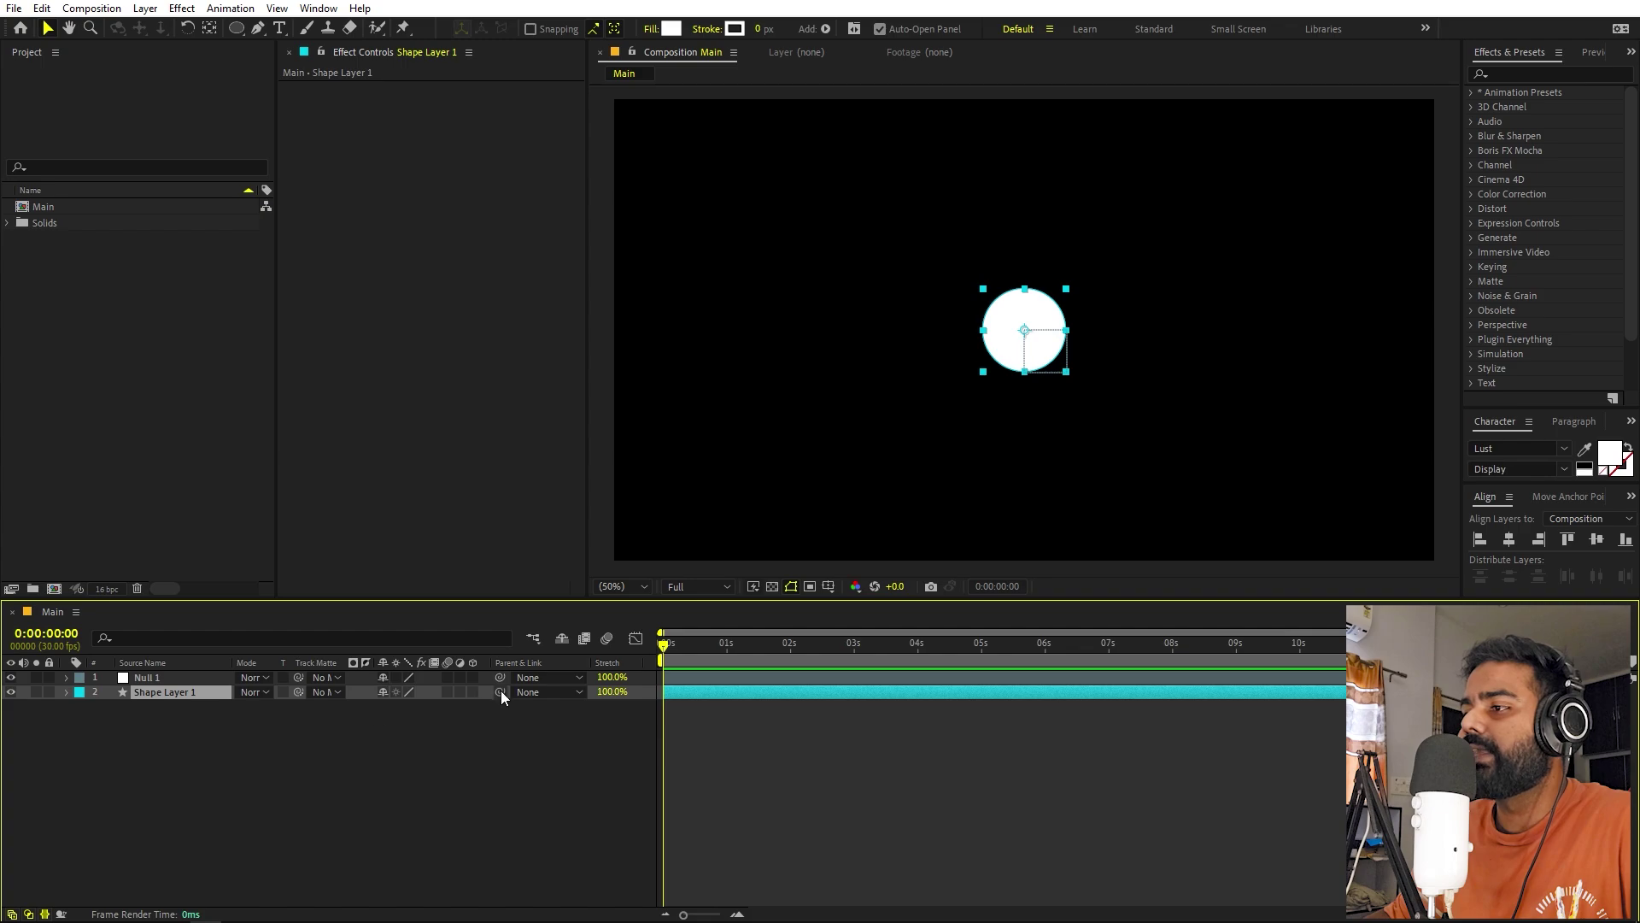
drag(501, 691, 176, 679)
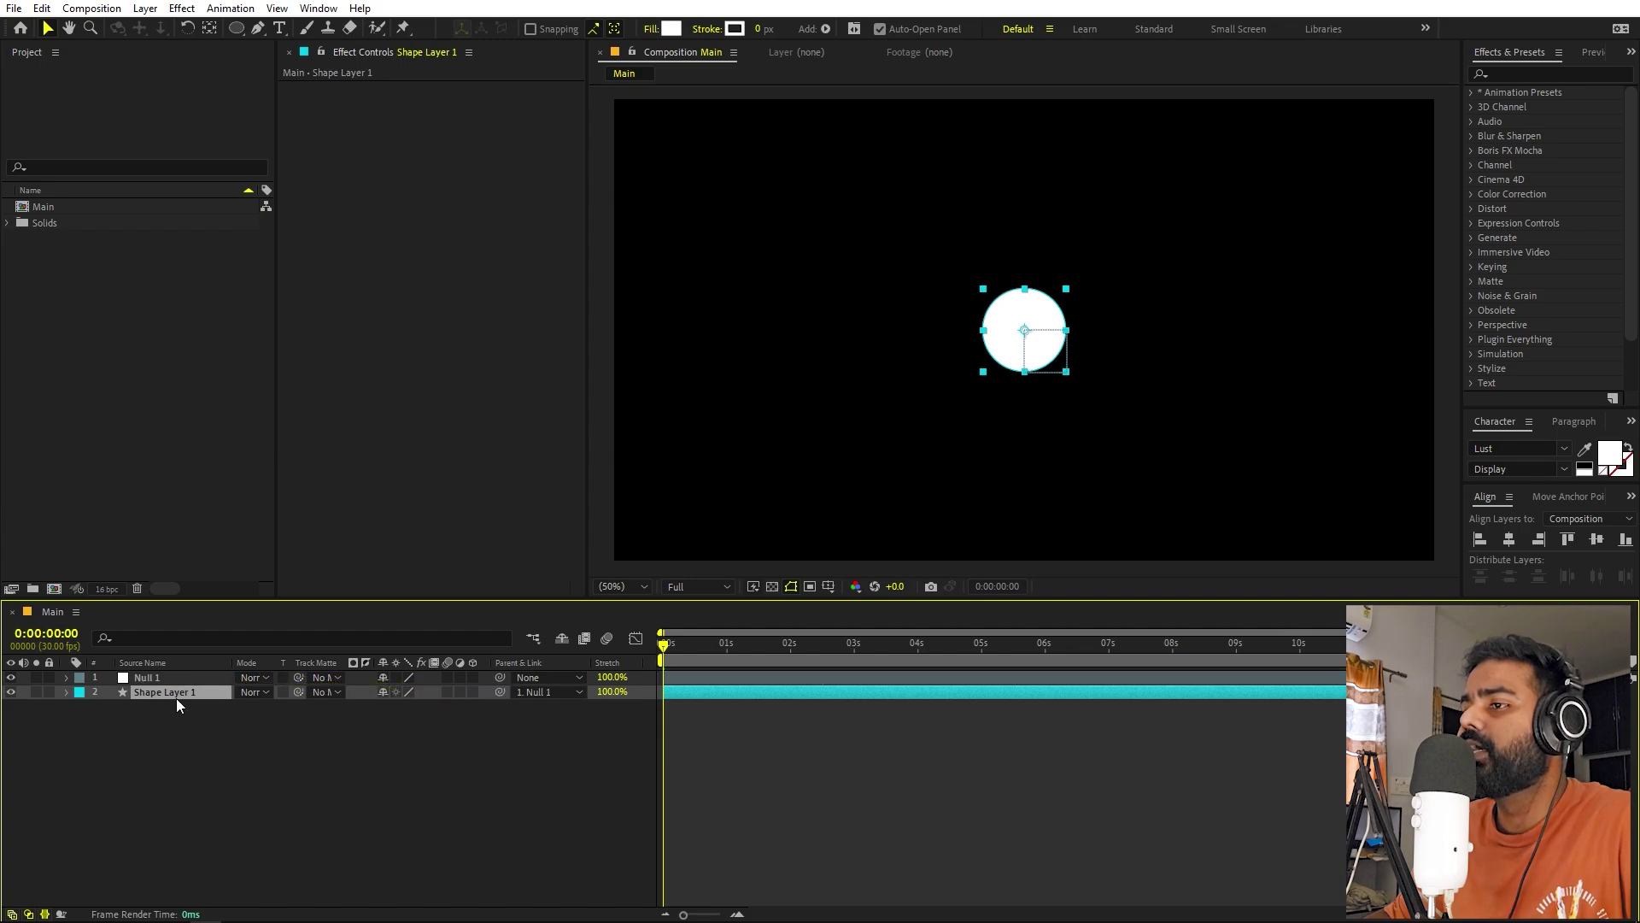
drag(1030, 331, 811, 336)
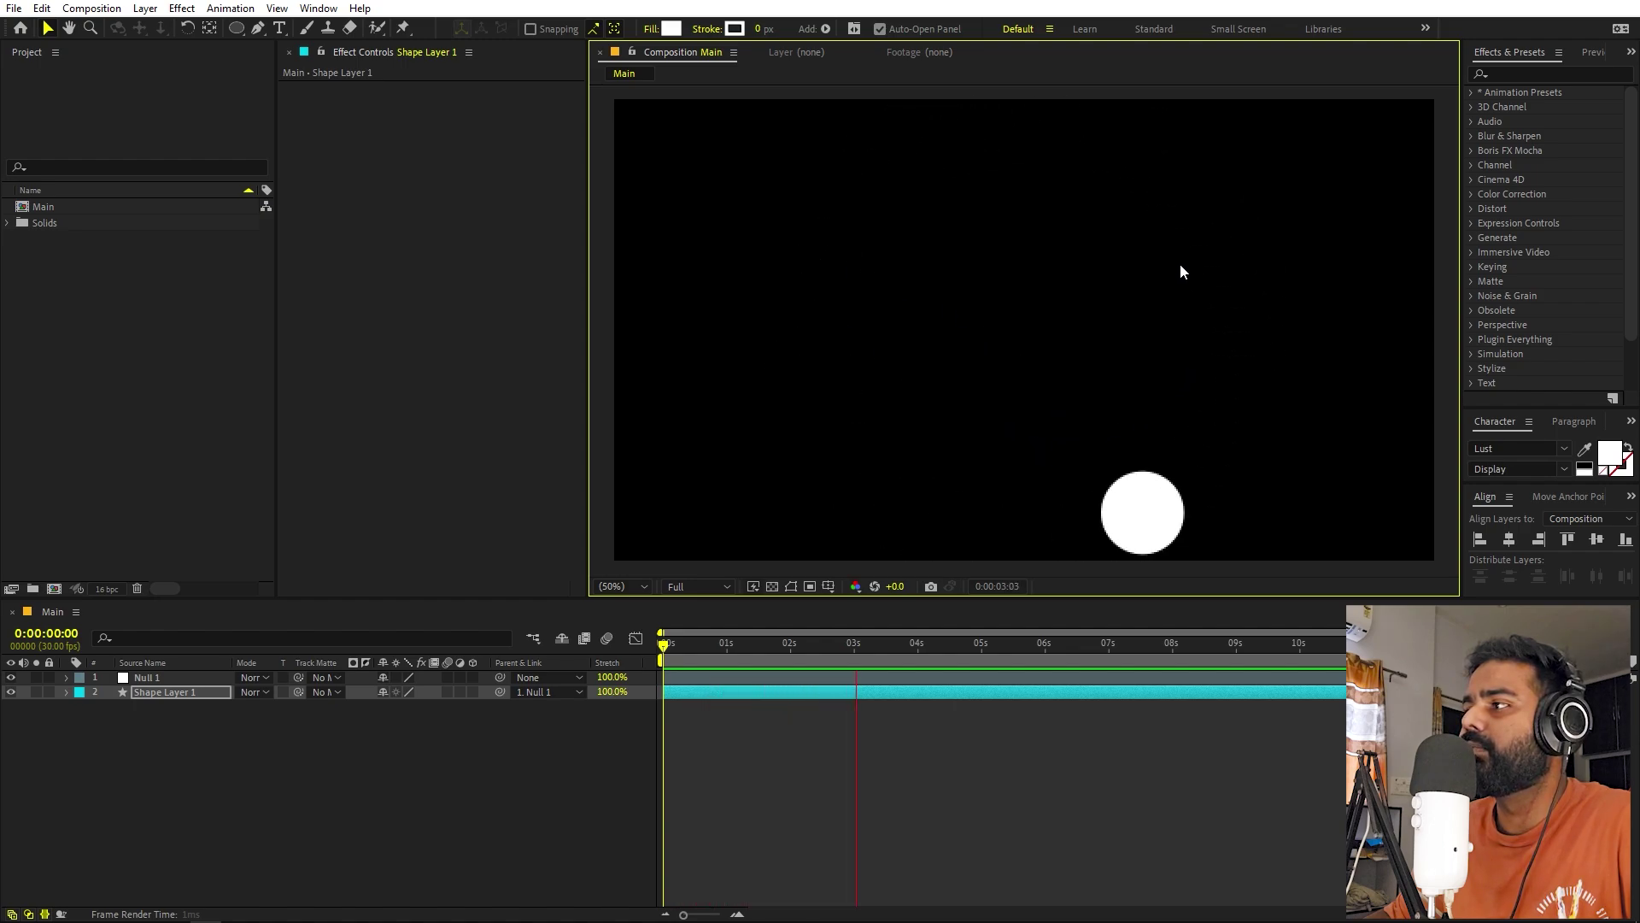
key(space)
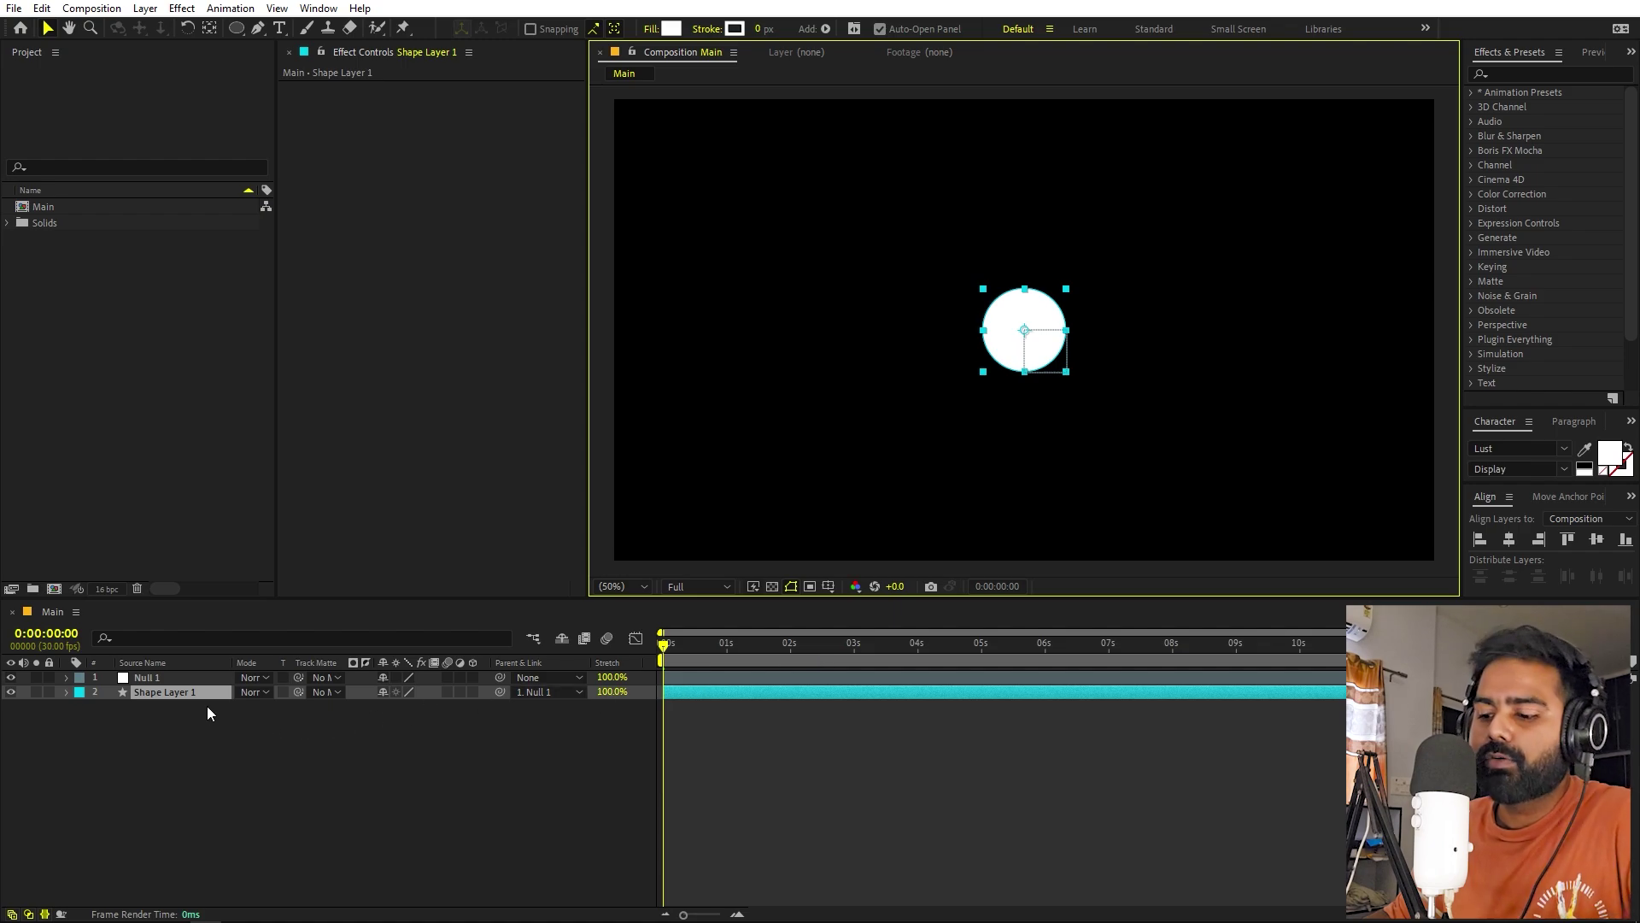
Start Scale and Position keyframes at 0s, with the circle off-screen left at X -1098.
key(p)
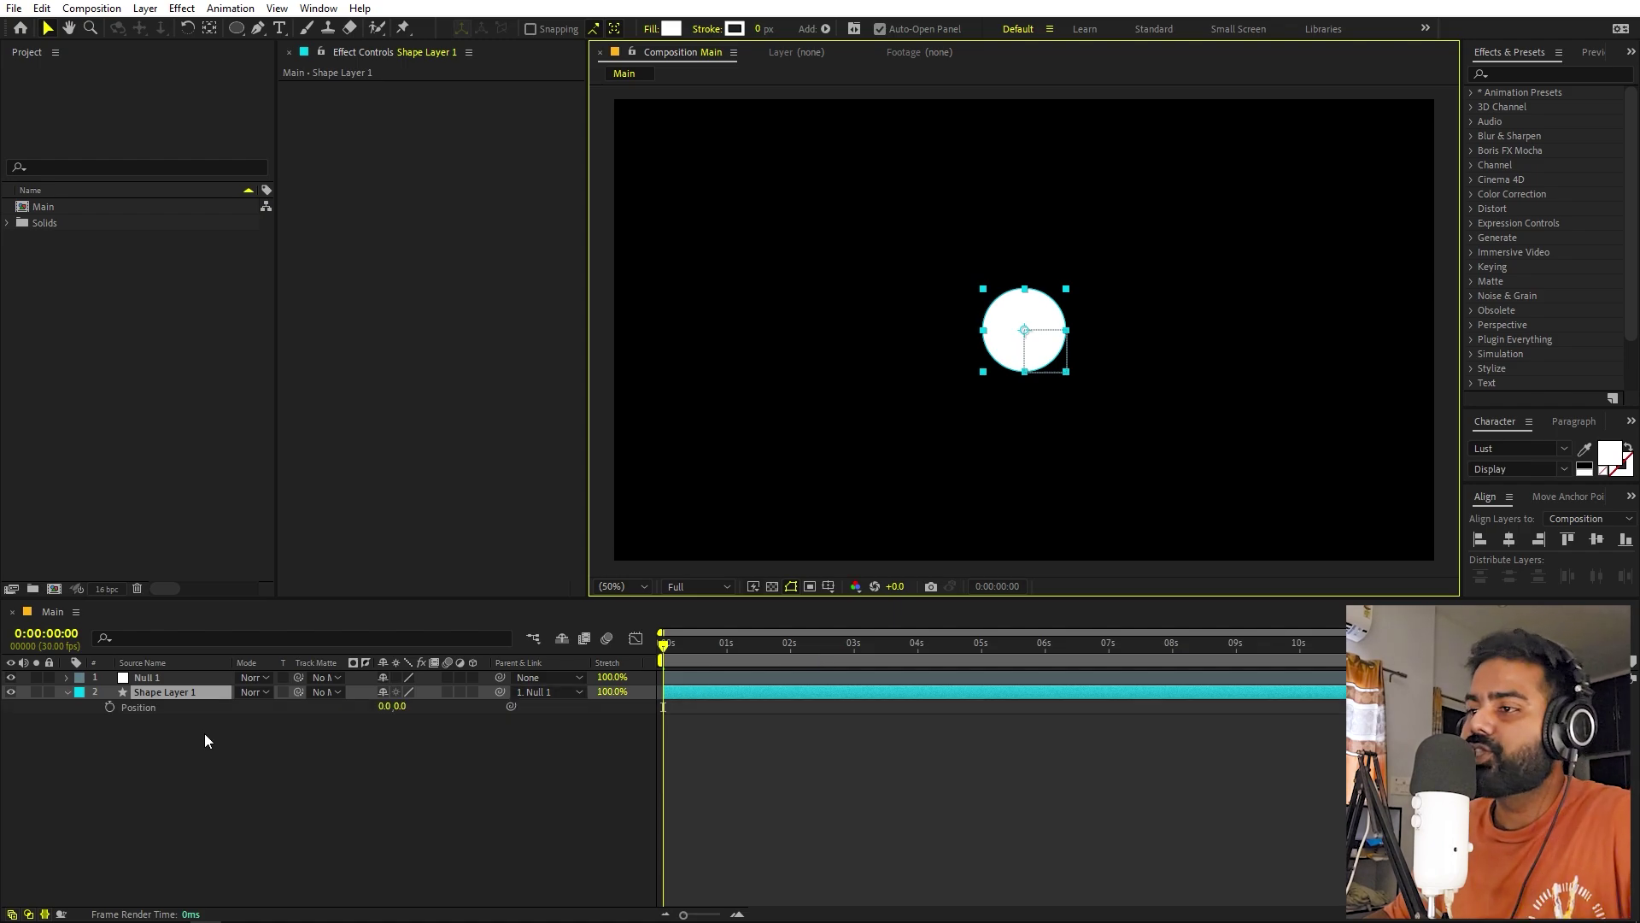
click(119, 709)
key(s)
click(110, 706)
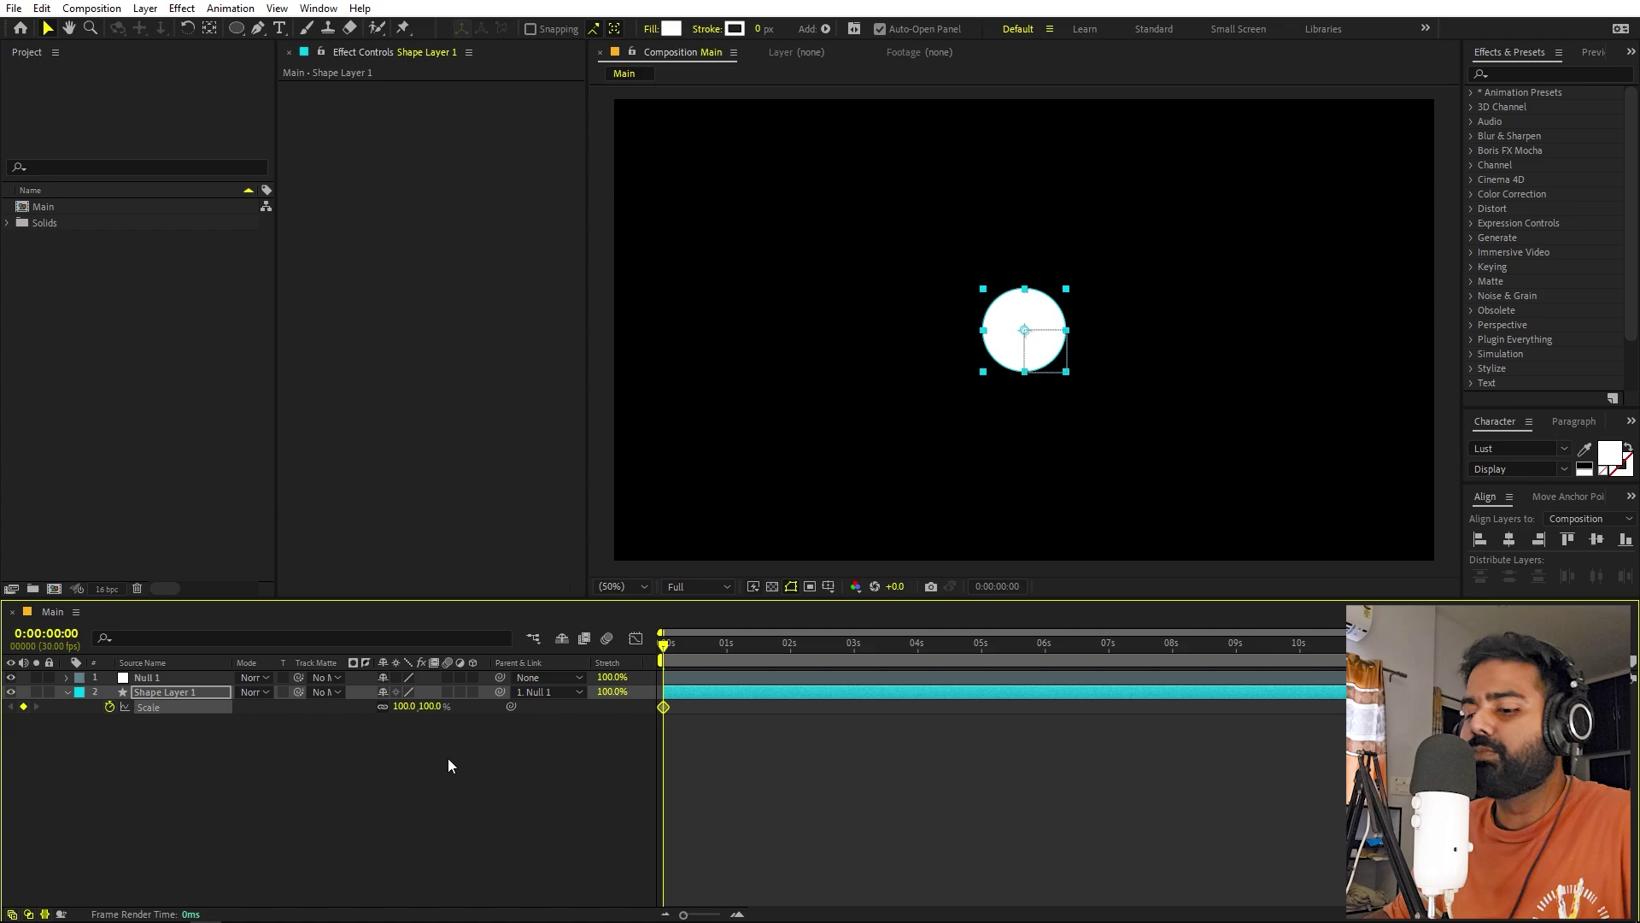
key(shift+p)
click(810, 756)
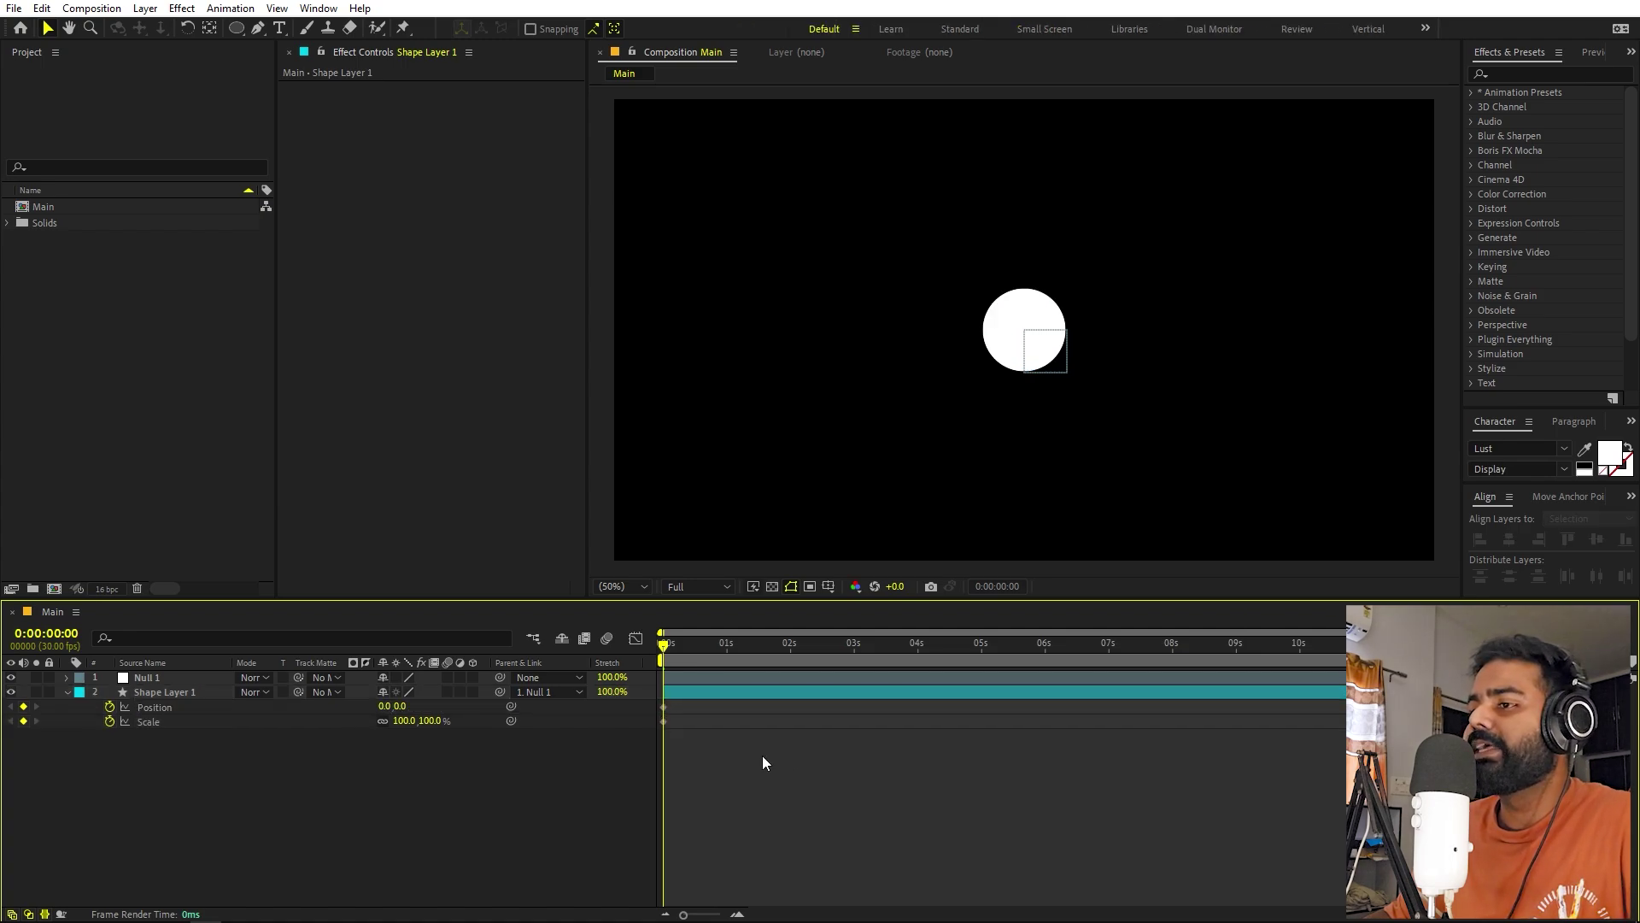
click(692, 694)
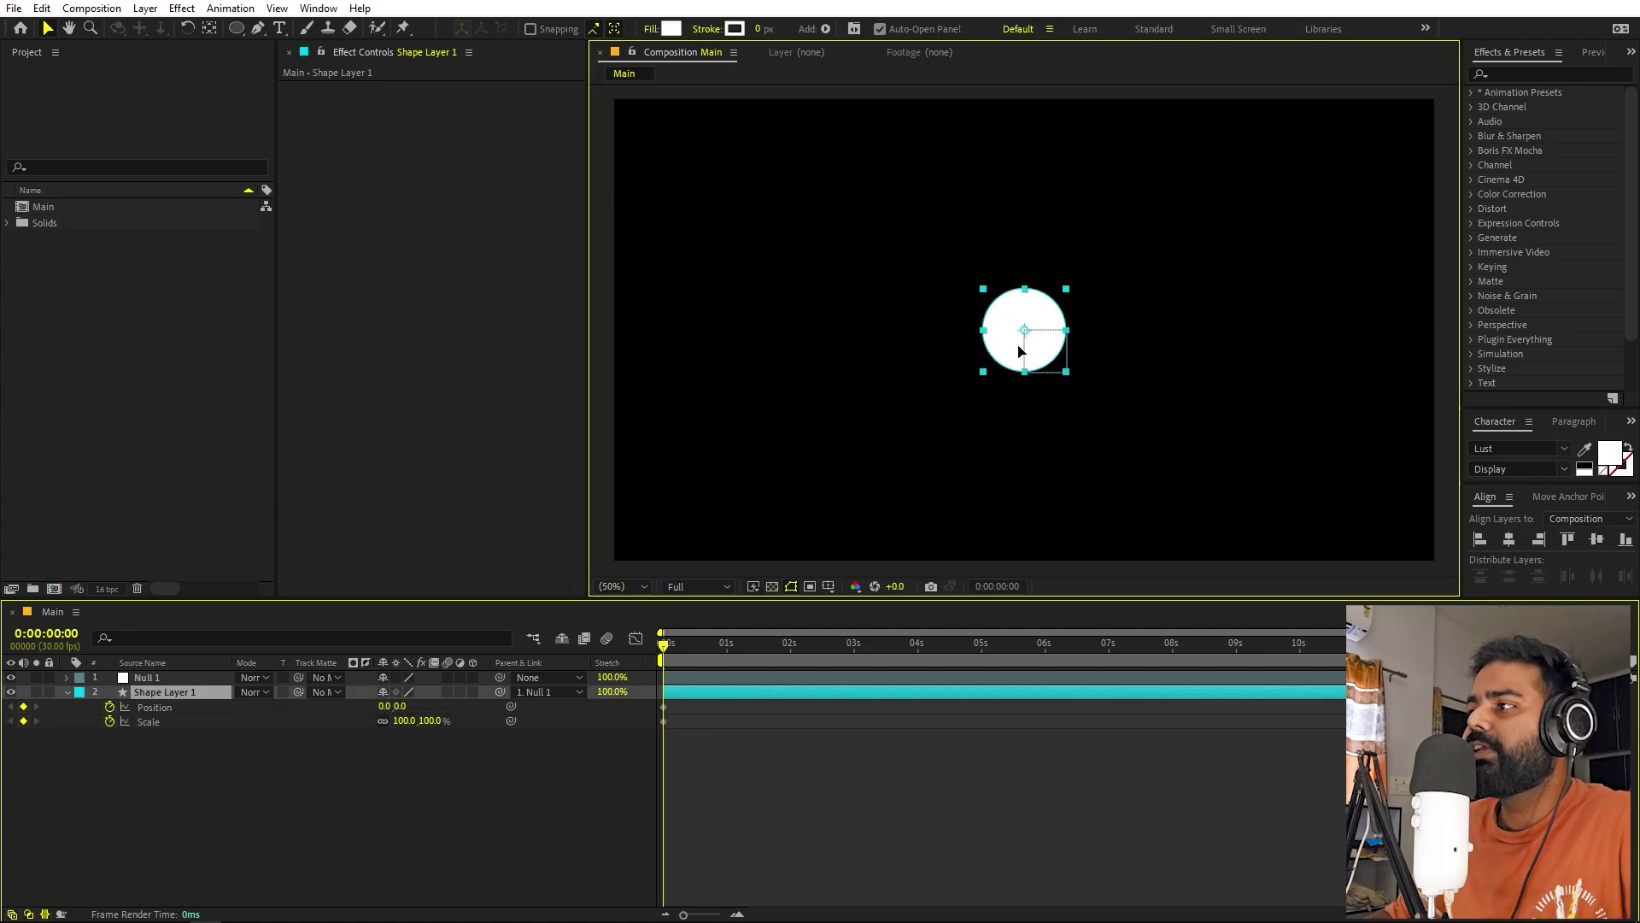
drag(1023, 355, 549, 376)
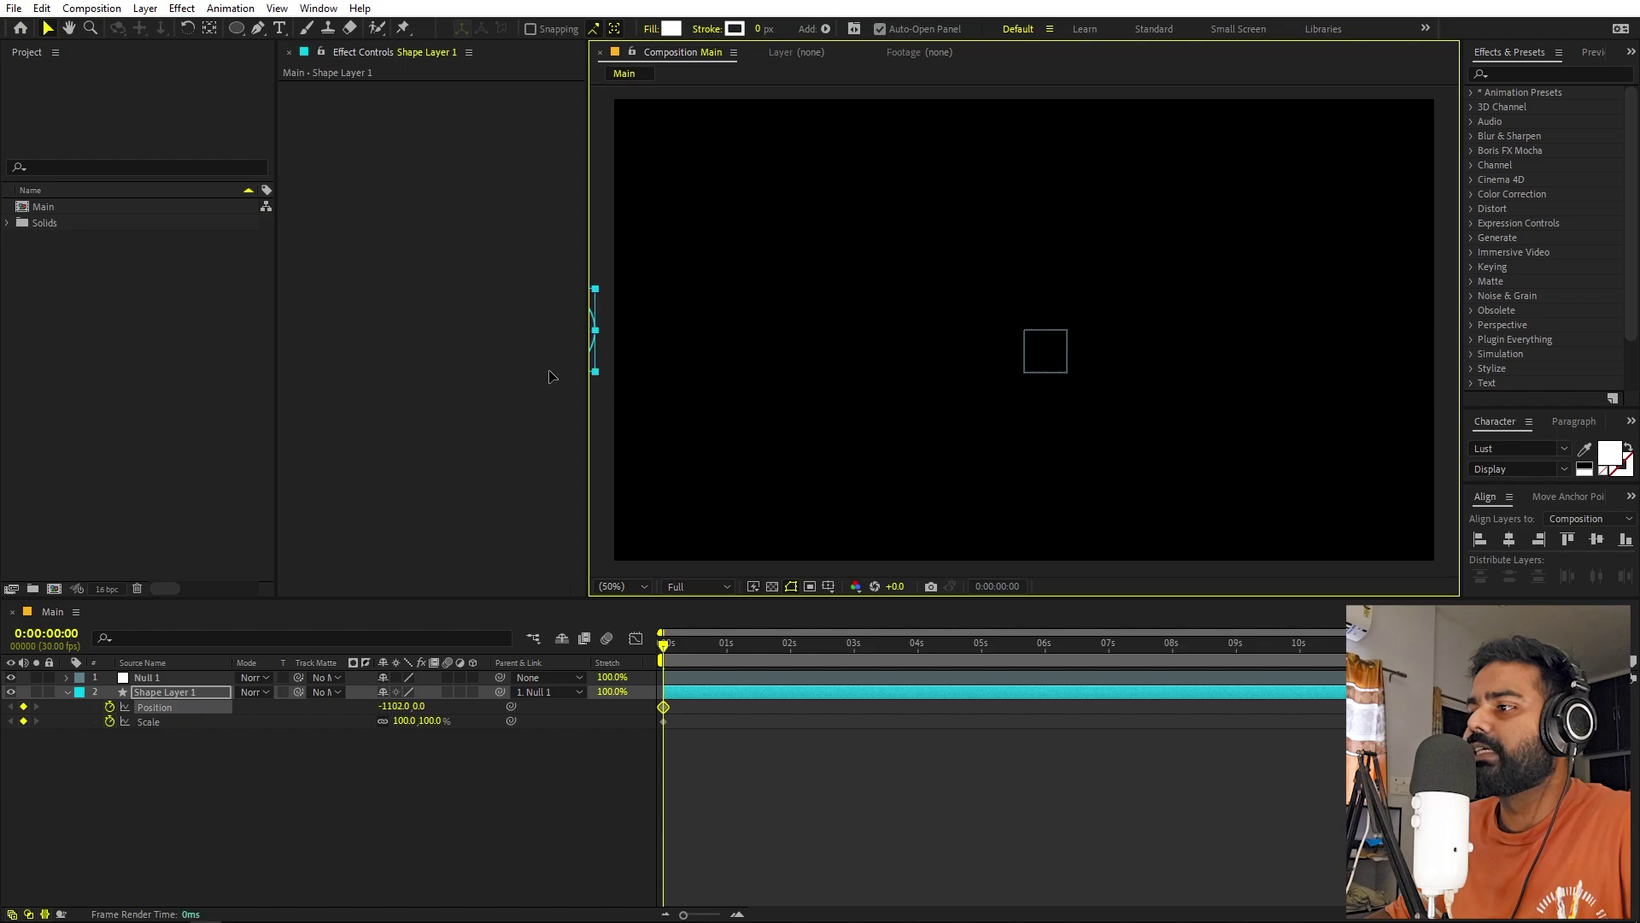
Add Position keyframes bringing the circle closer to the null around 1 and 1.5 seconds.
click(670, 786)
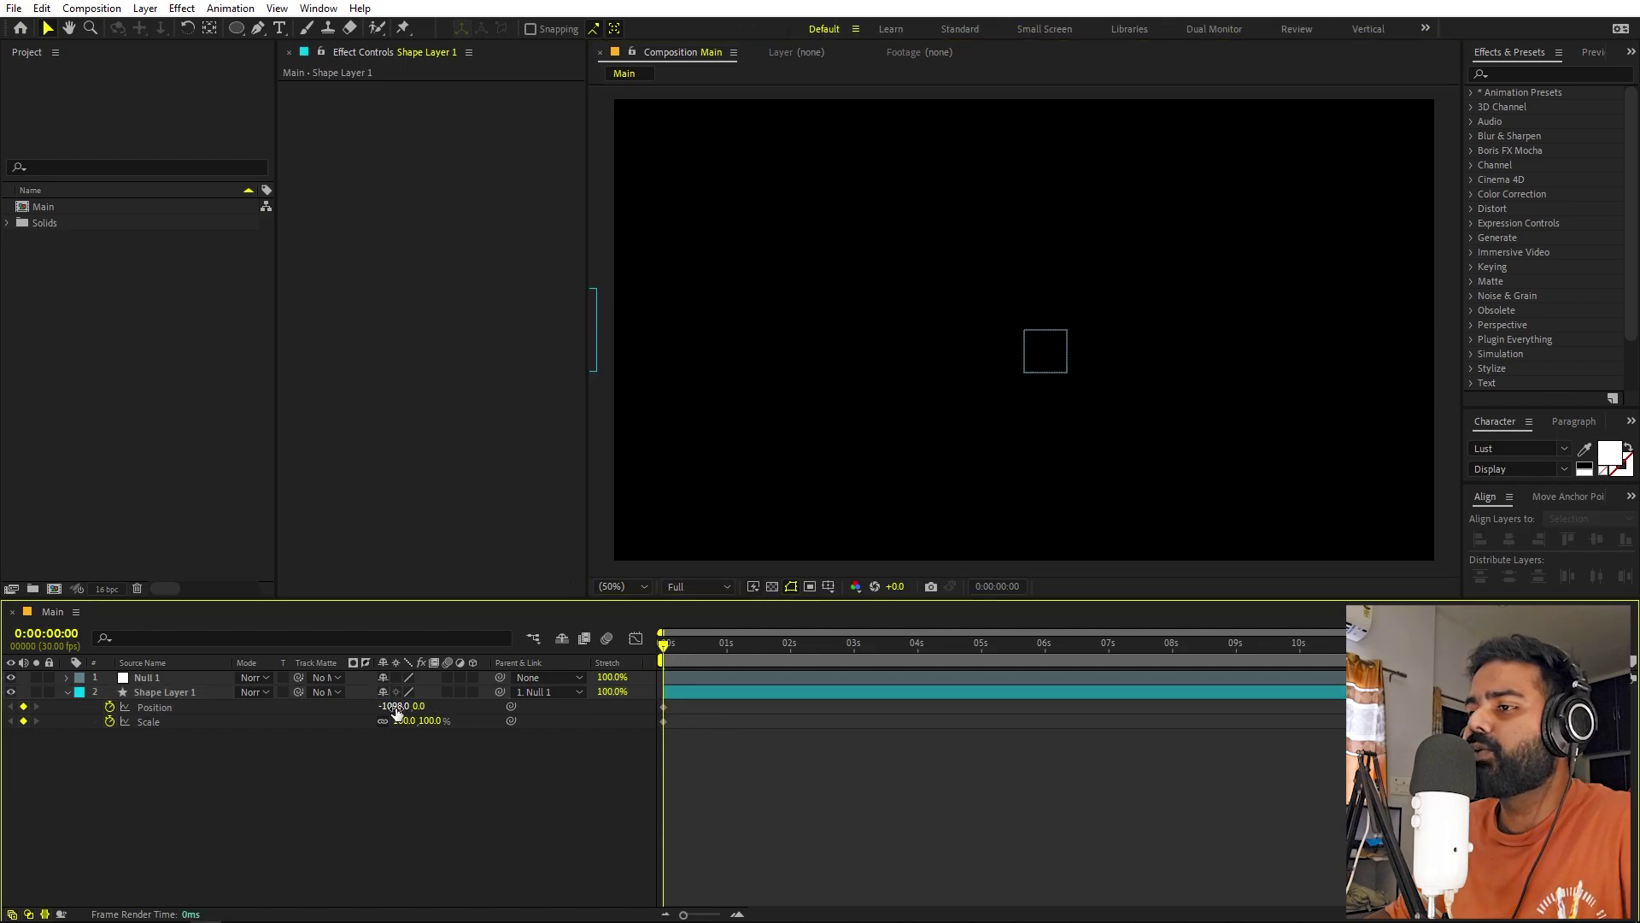
drag(395, 712, 562, 692)
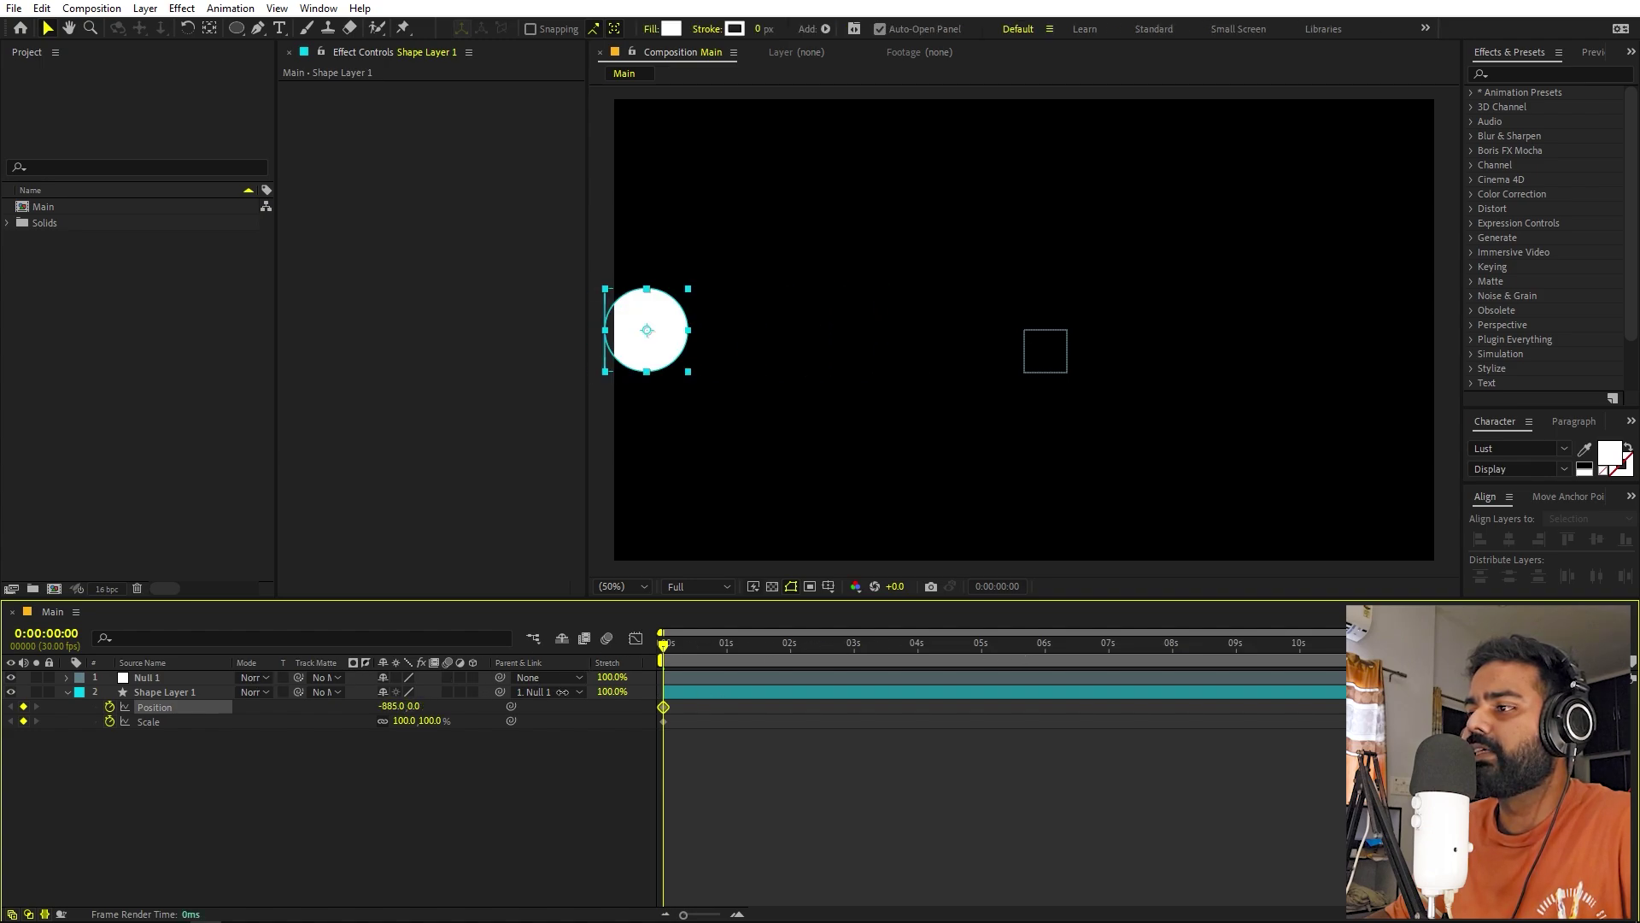
key(ctrl+z)
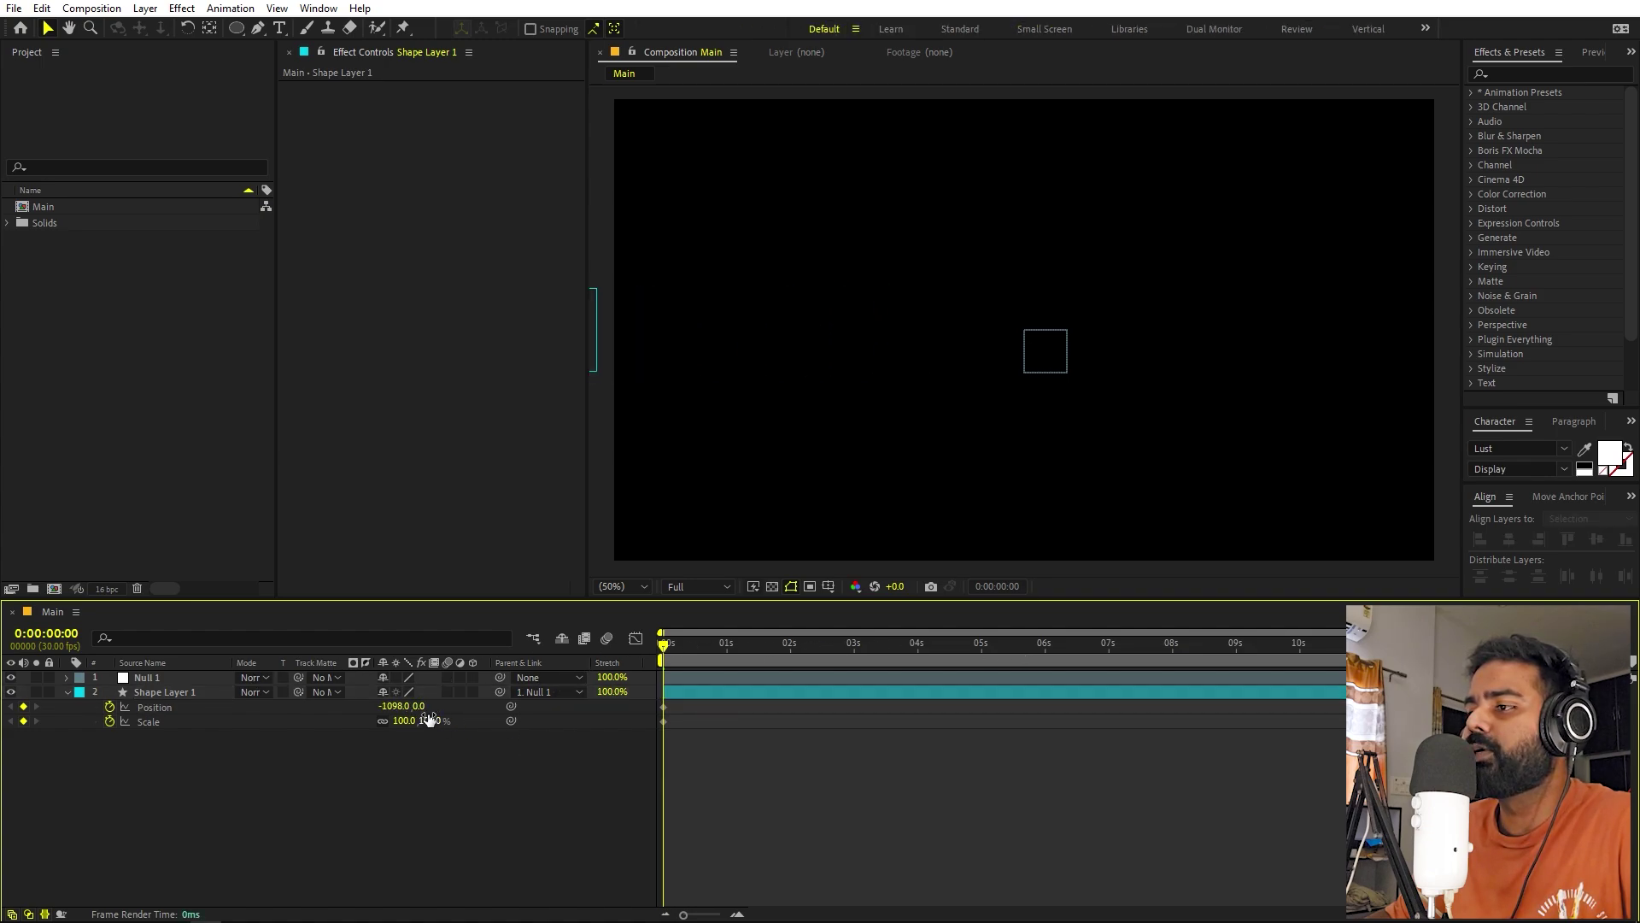
drag(388, 709, 711, 646)
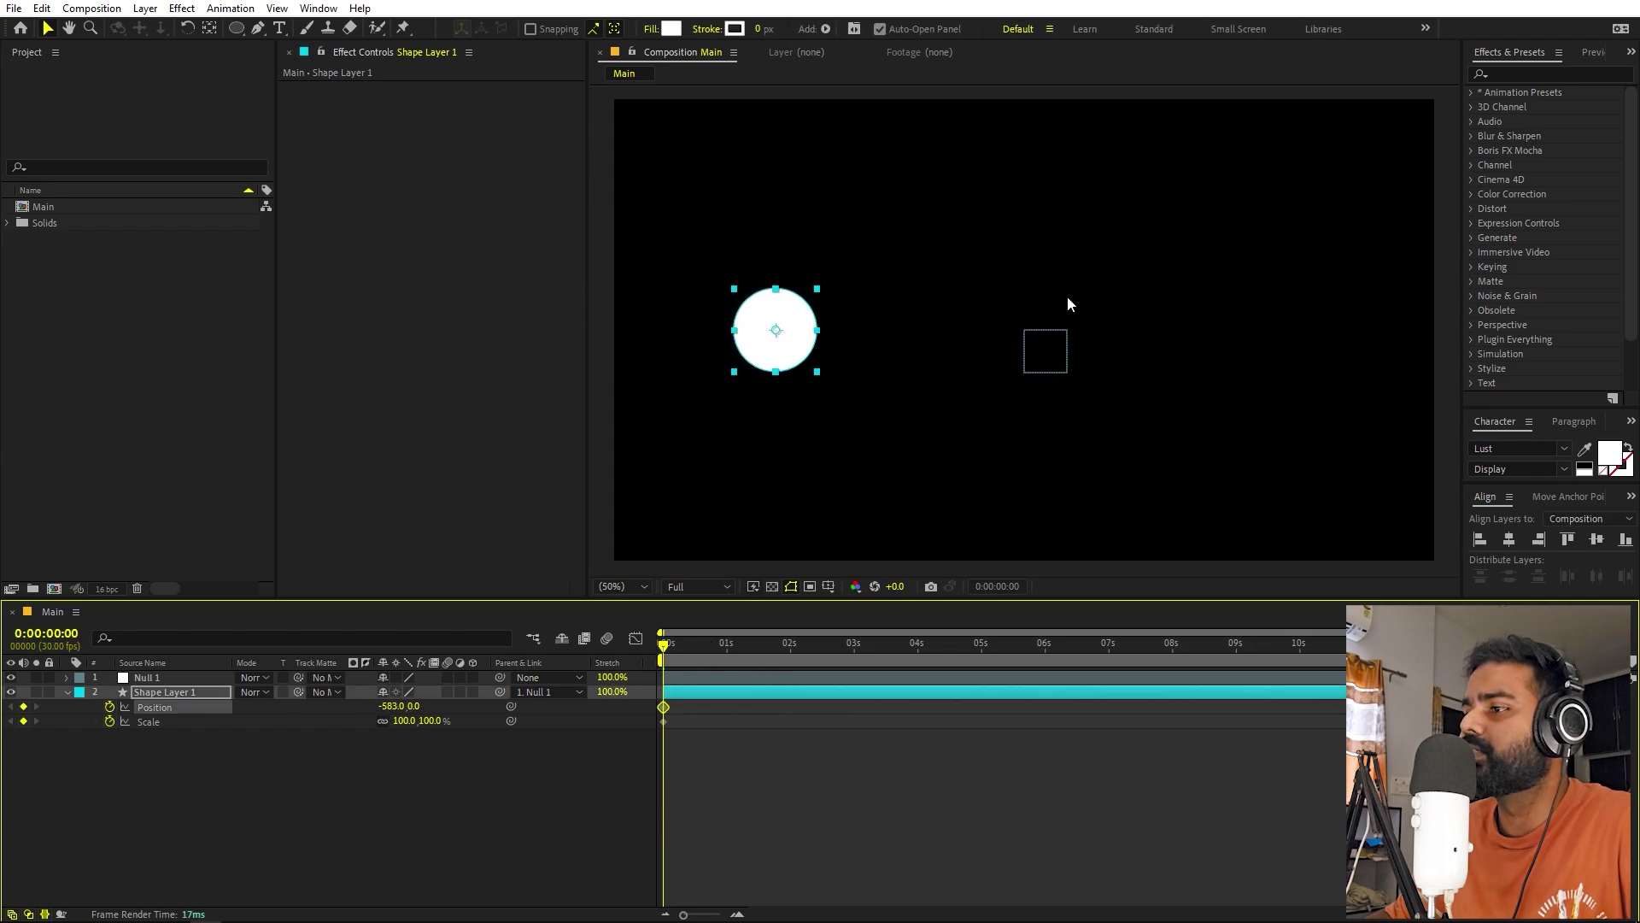
key(ctrl+z)
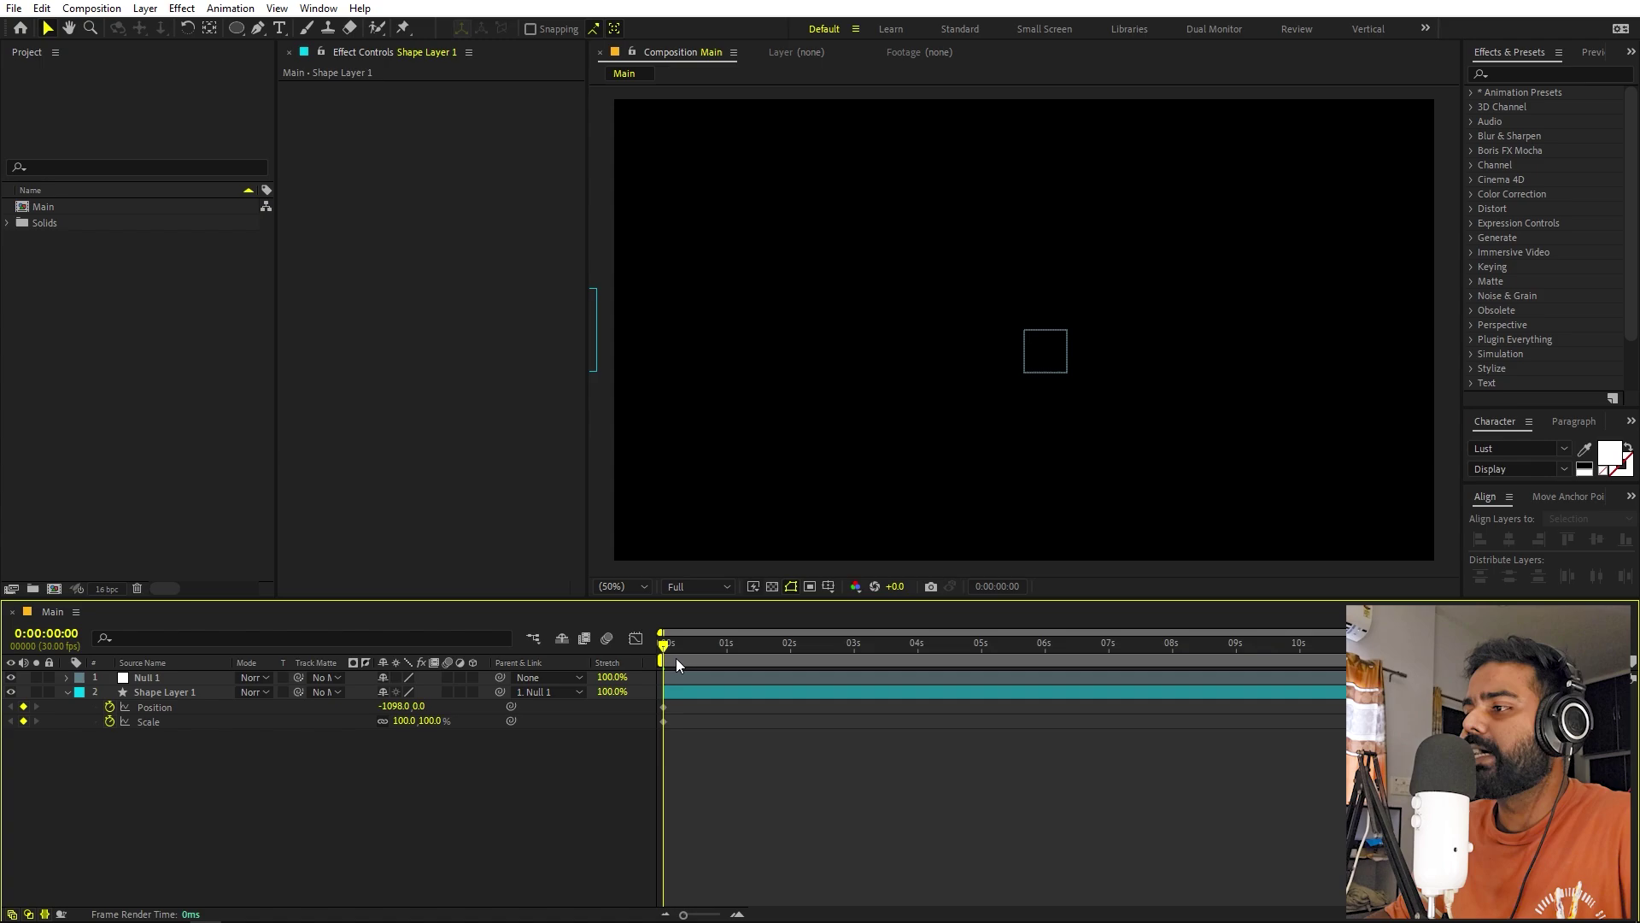
drag(669, 650, 755, 654)
mouse_move(390, 709)
mouse_down()
mouse_move(960, 698)
mouse_move(918, 699)
mouse_up()
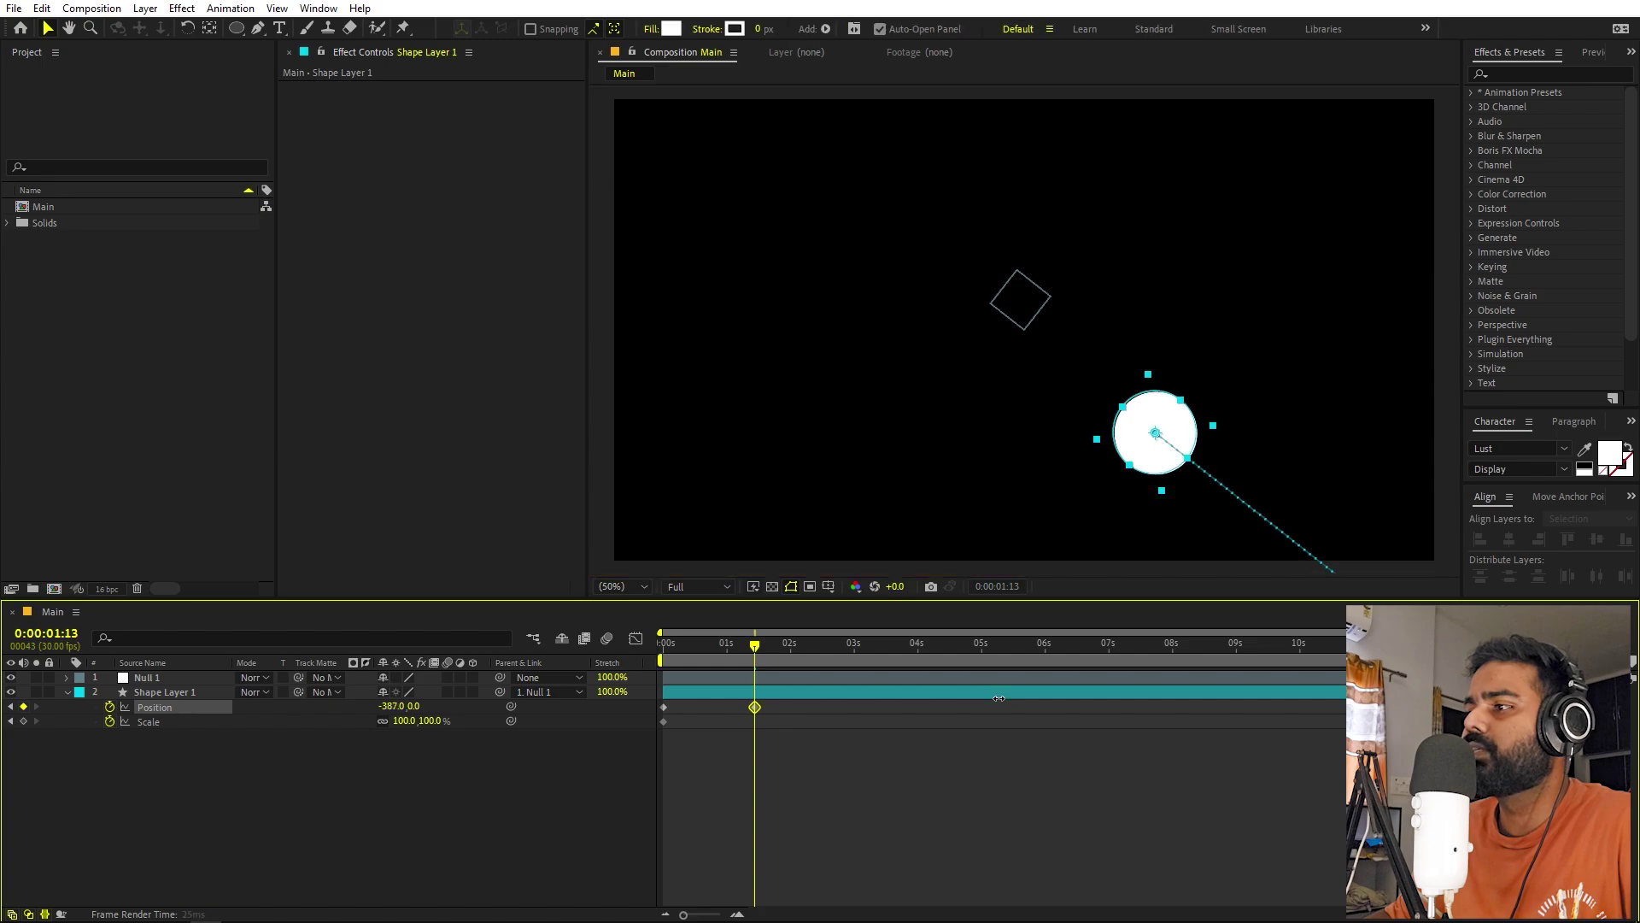
click(780, 657)
drag(780, 658, 728, 708)
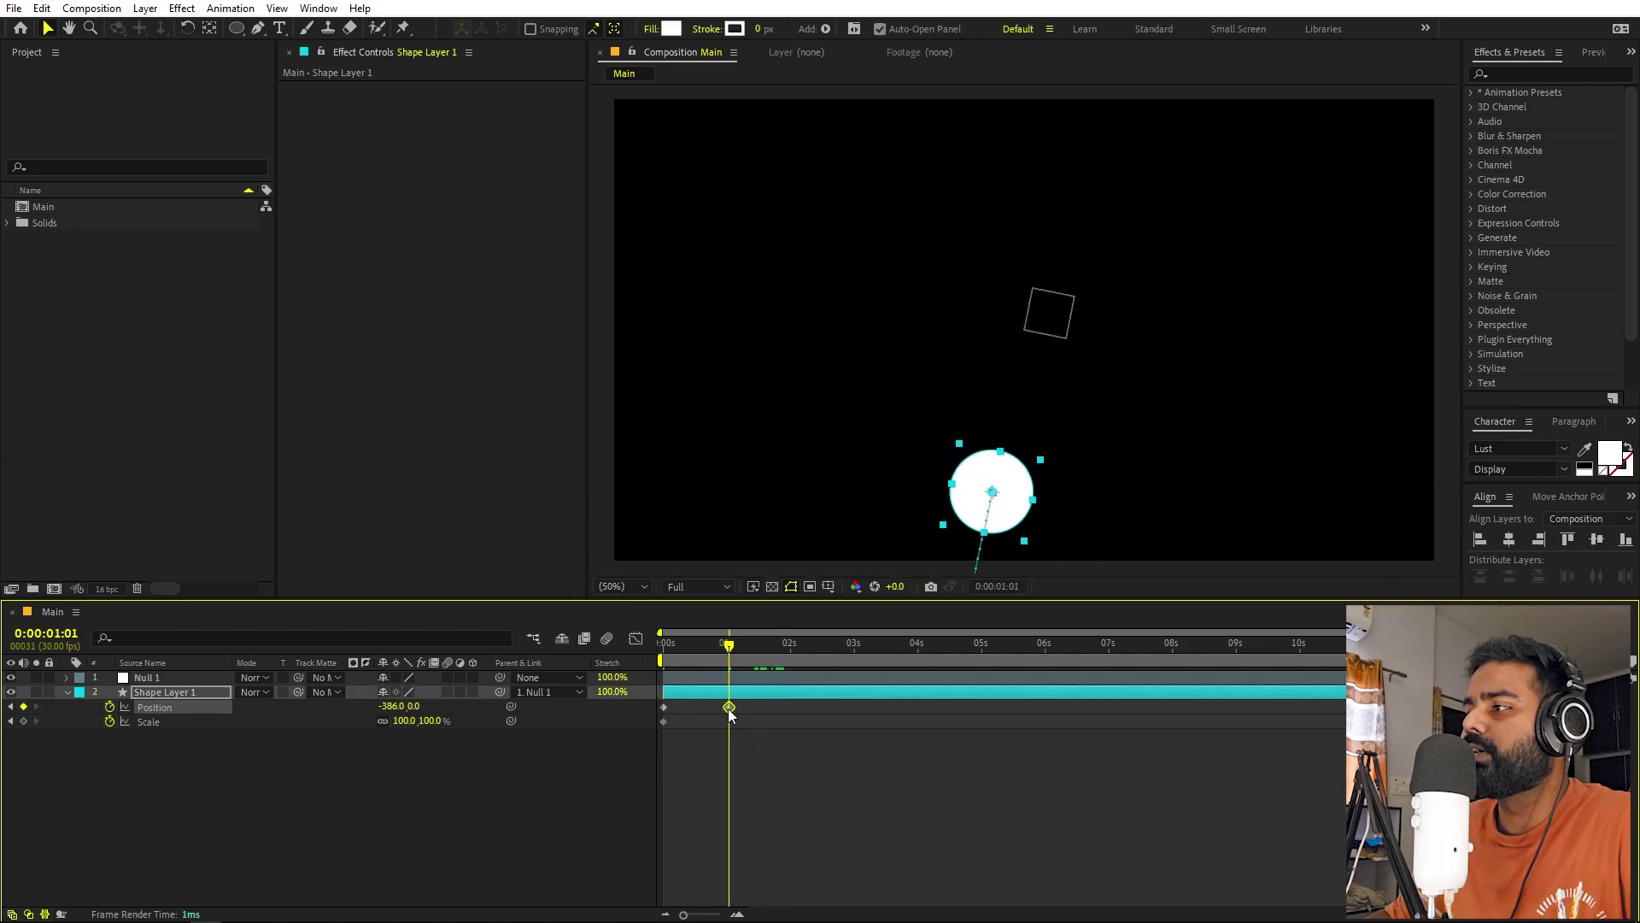
drag(392, 706, 486, 701)
key(space)
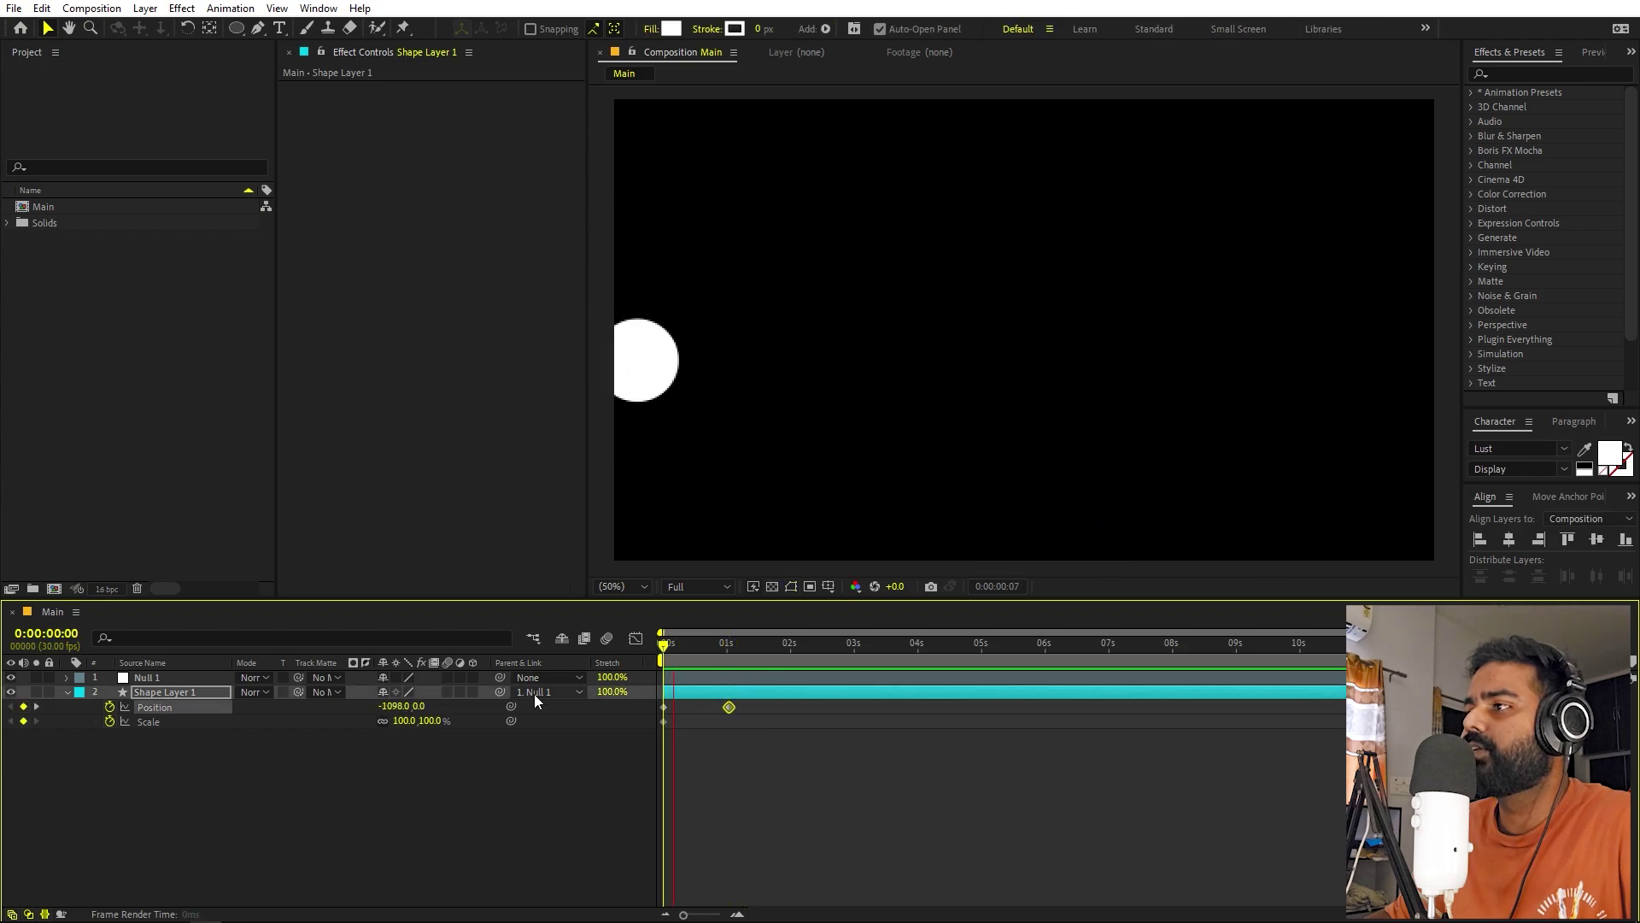
key(space)
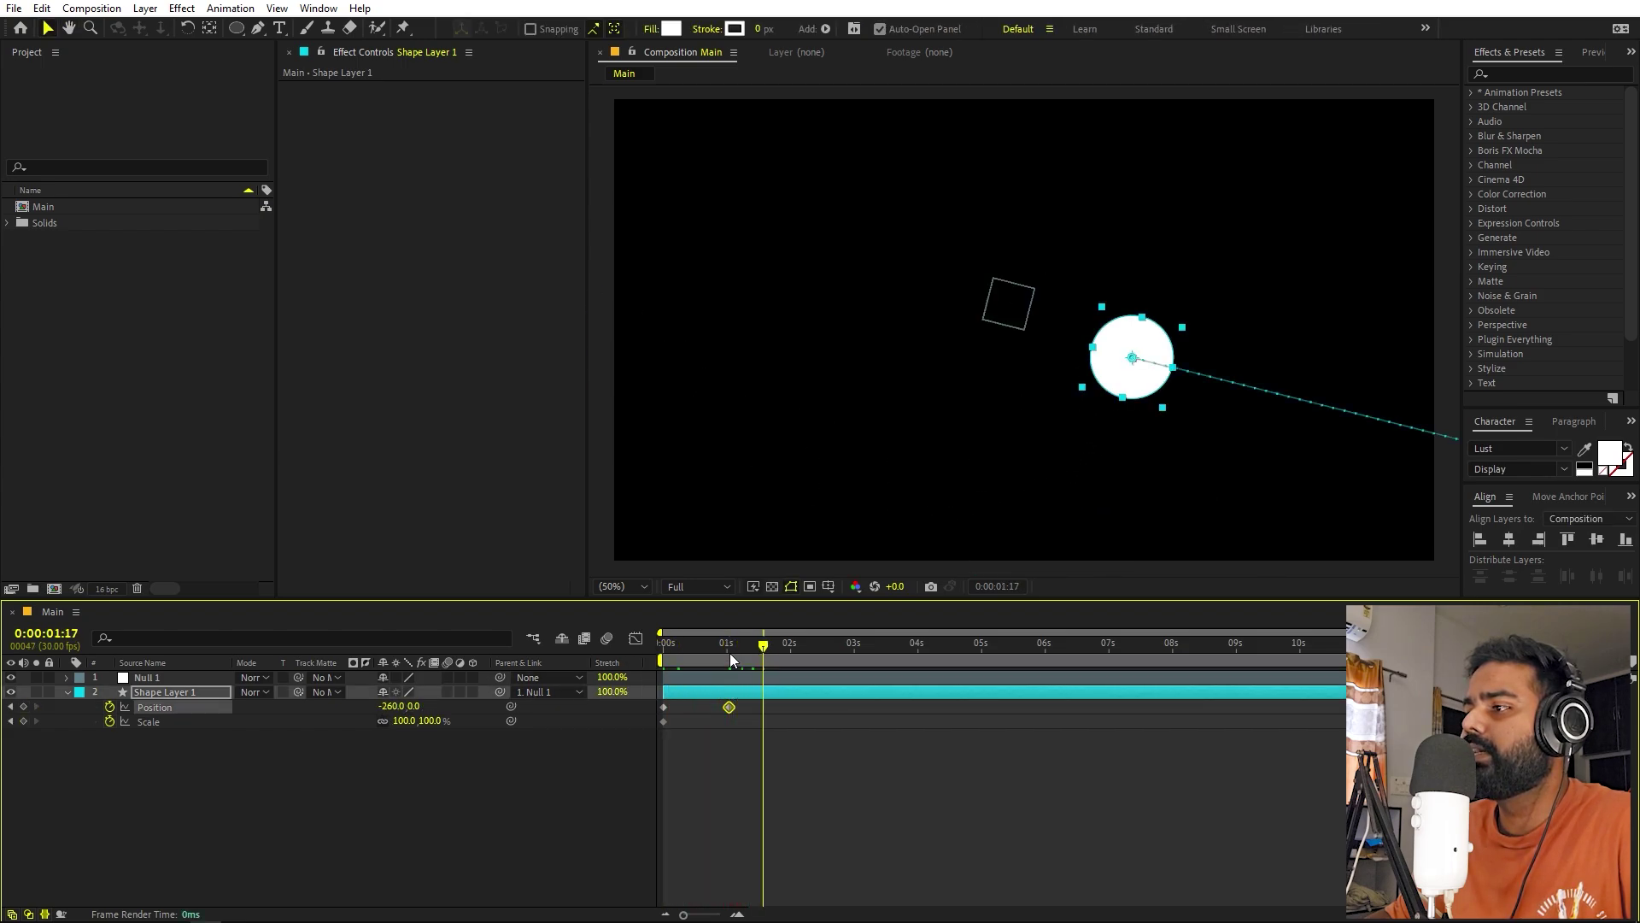
drag(730, 652, 803, 654)
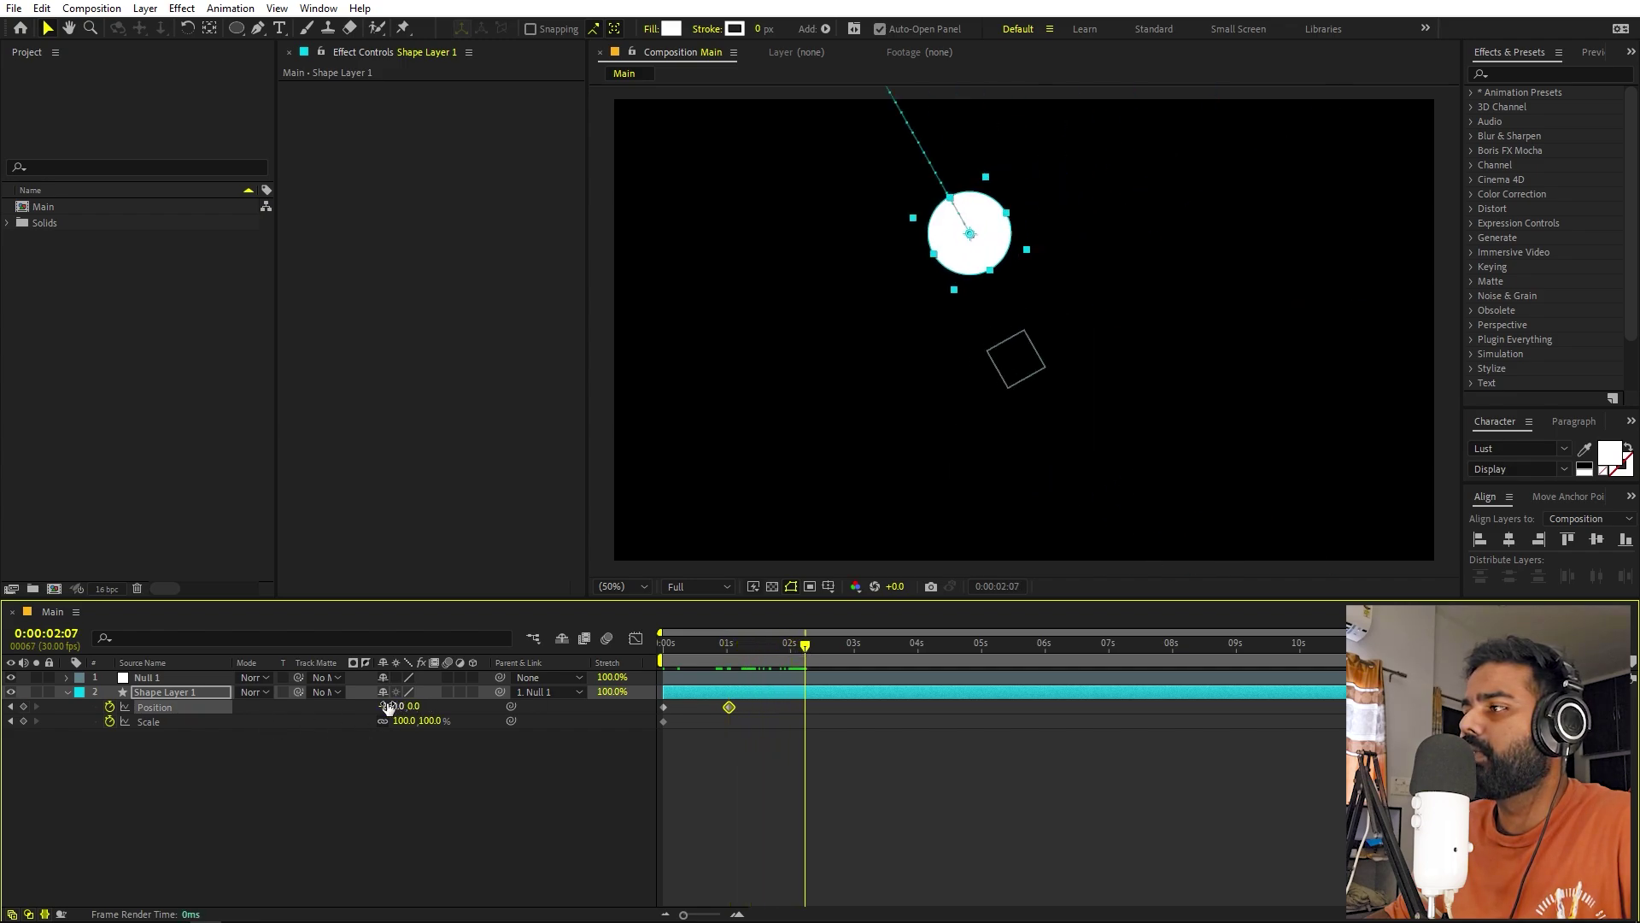
Keyframe the circle's Position at 2:07, 3:07 (X -368) and 3:01.
drag(389, 708, 288, 707)
drag(805, 652, 868, 654)
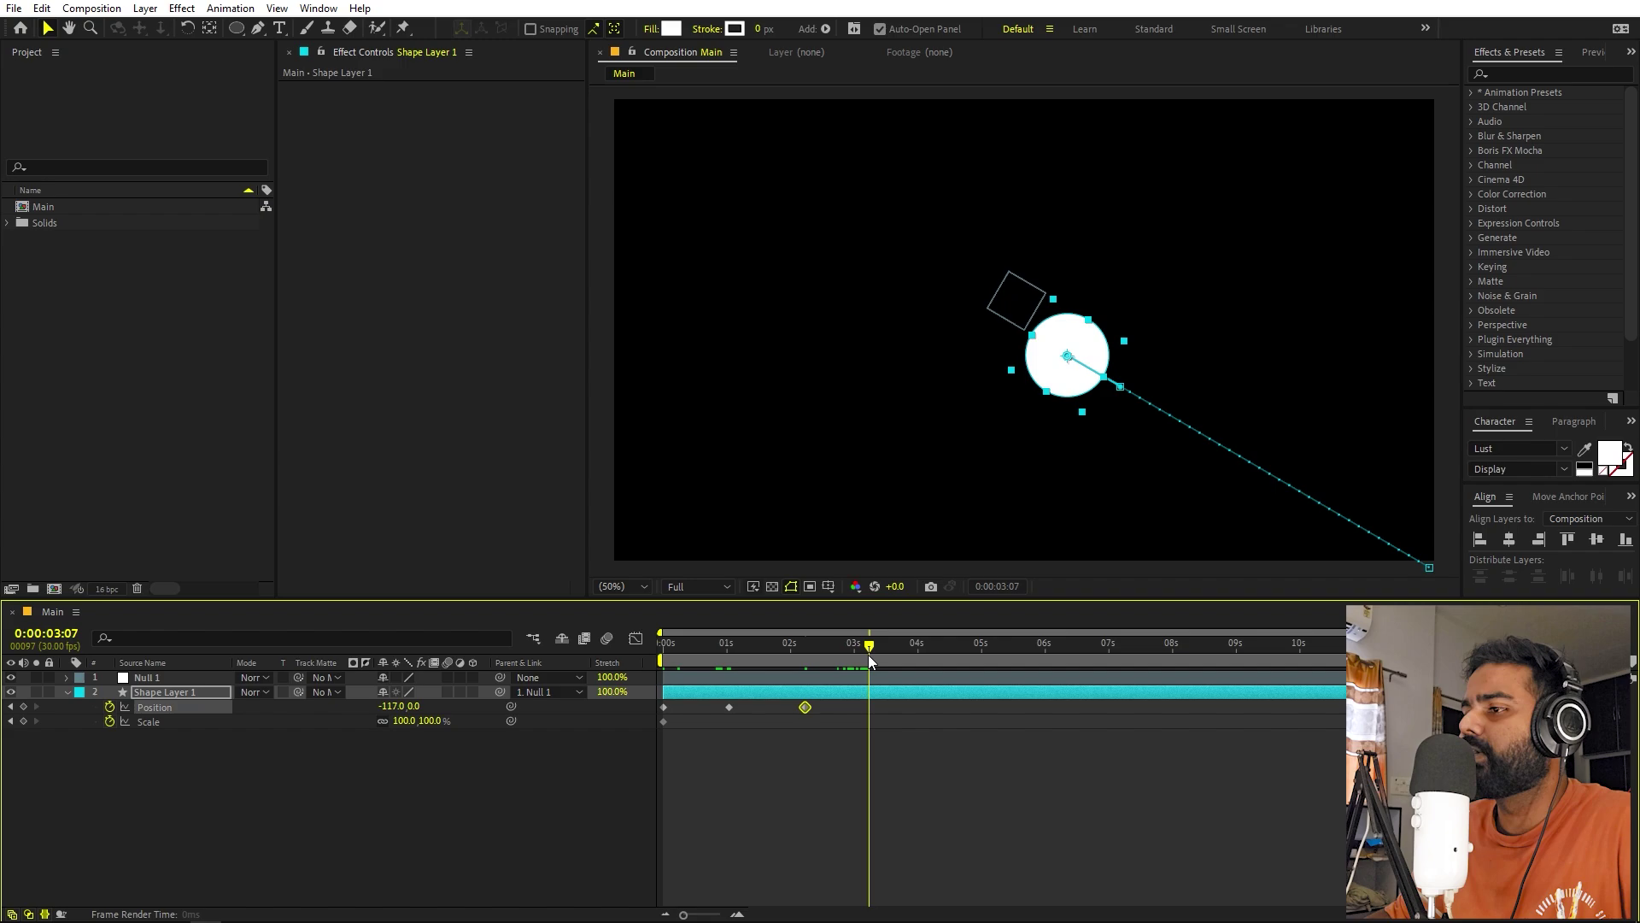
drag(391, 706, 191, 717)
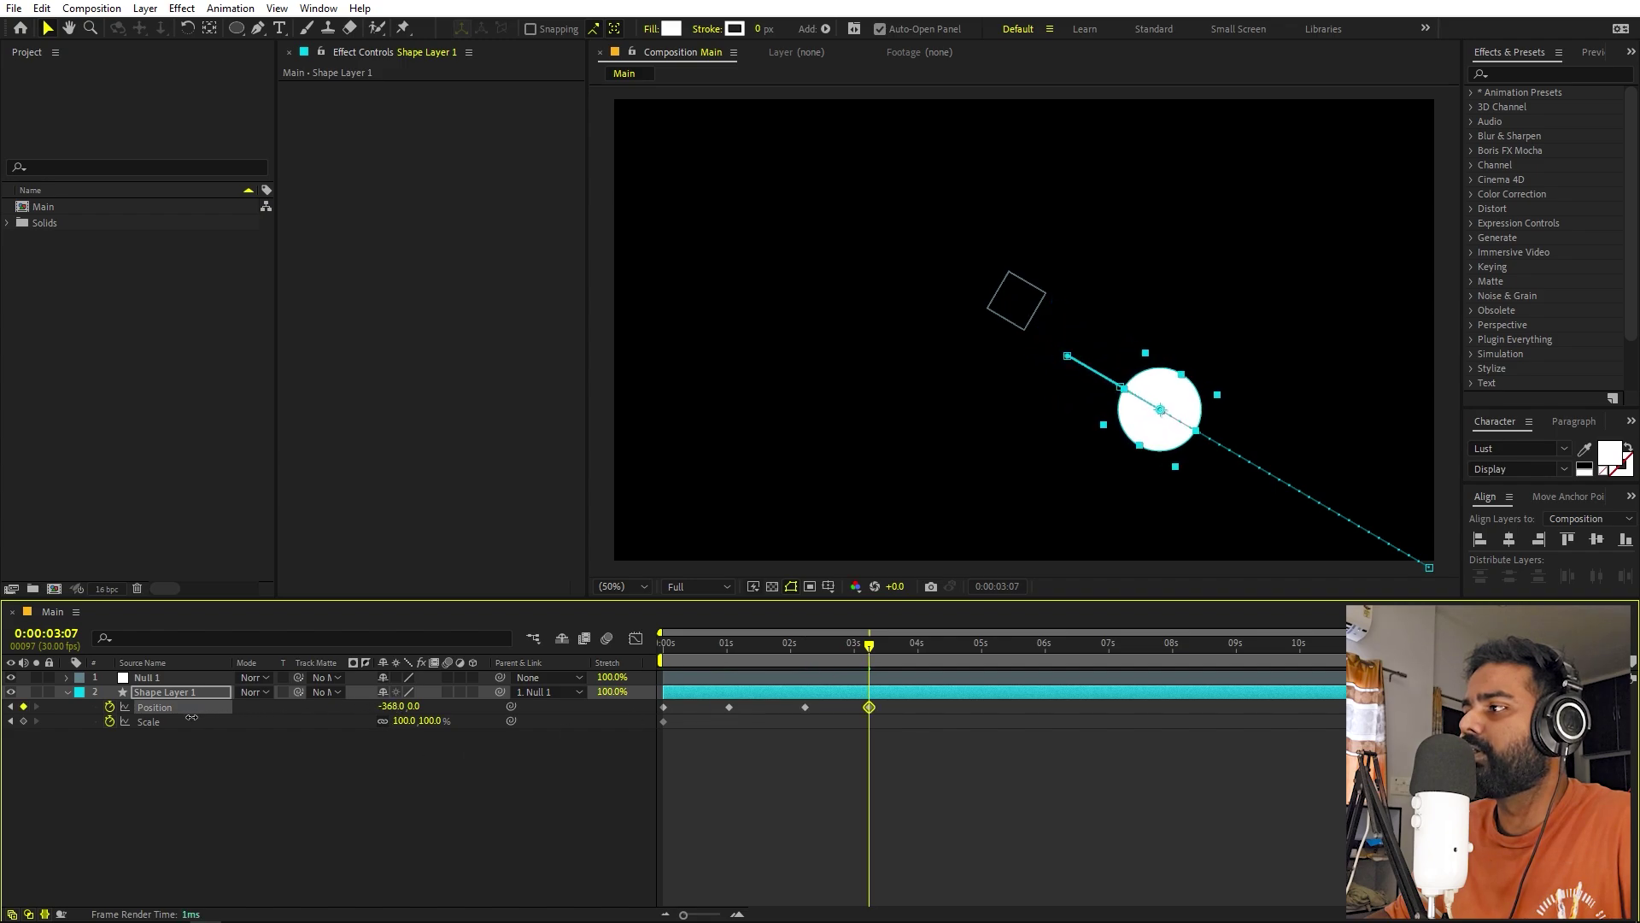
drag(869, 649, 857, 707)
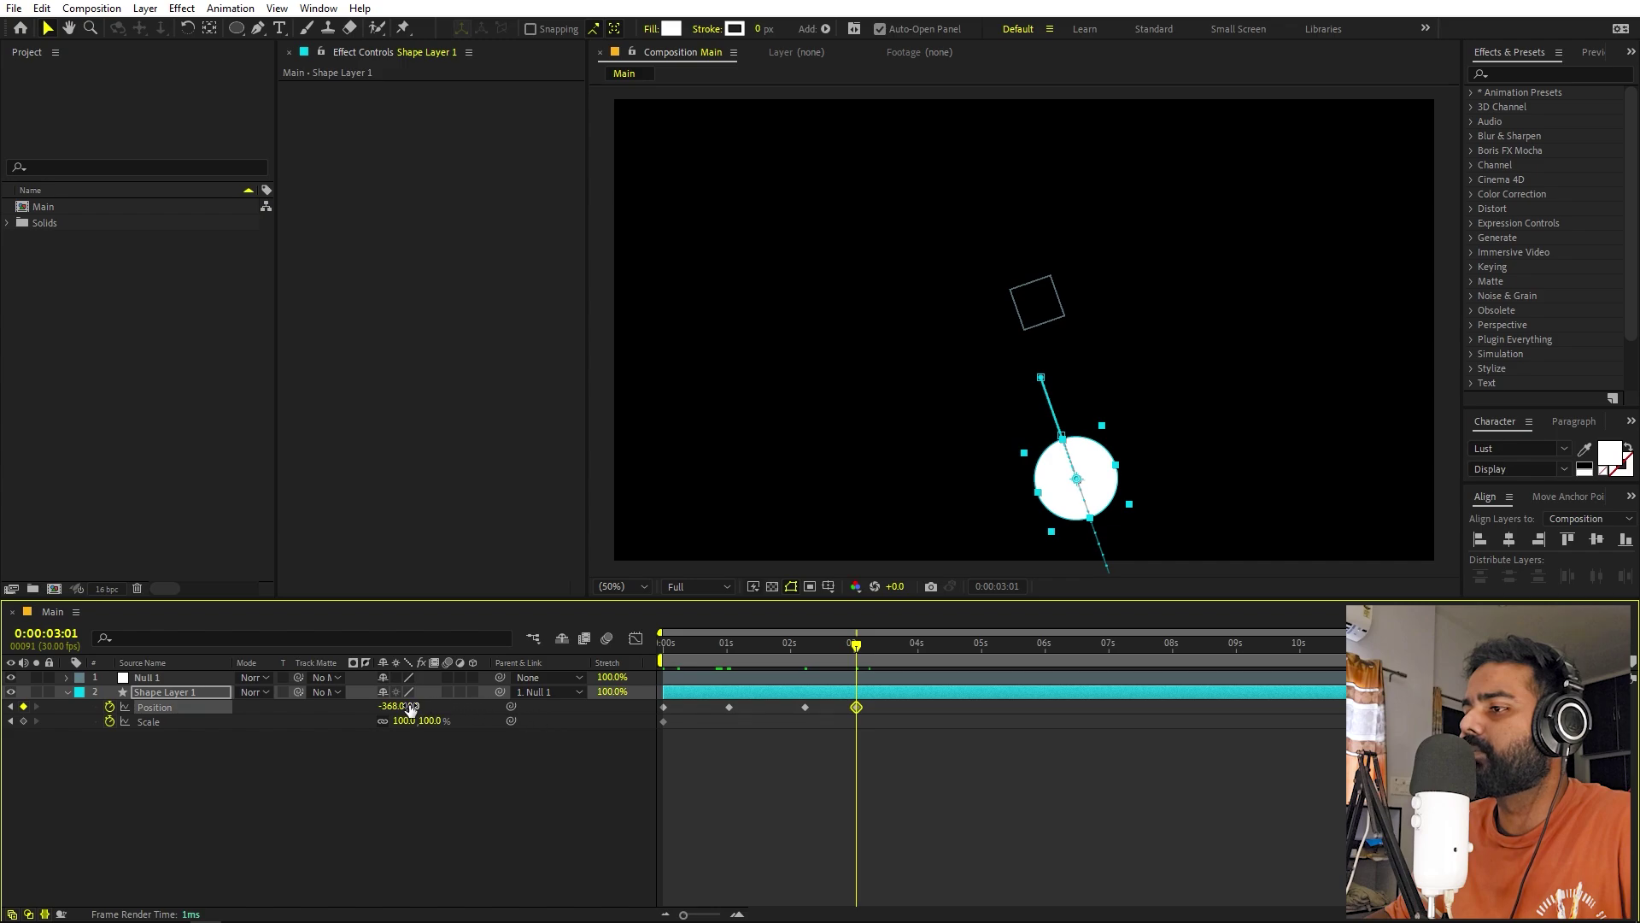
drag(417, 708, 369, 718)
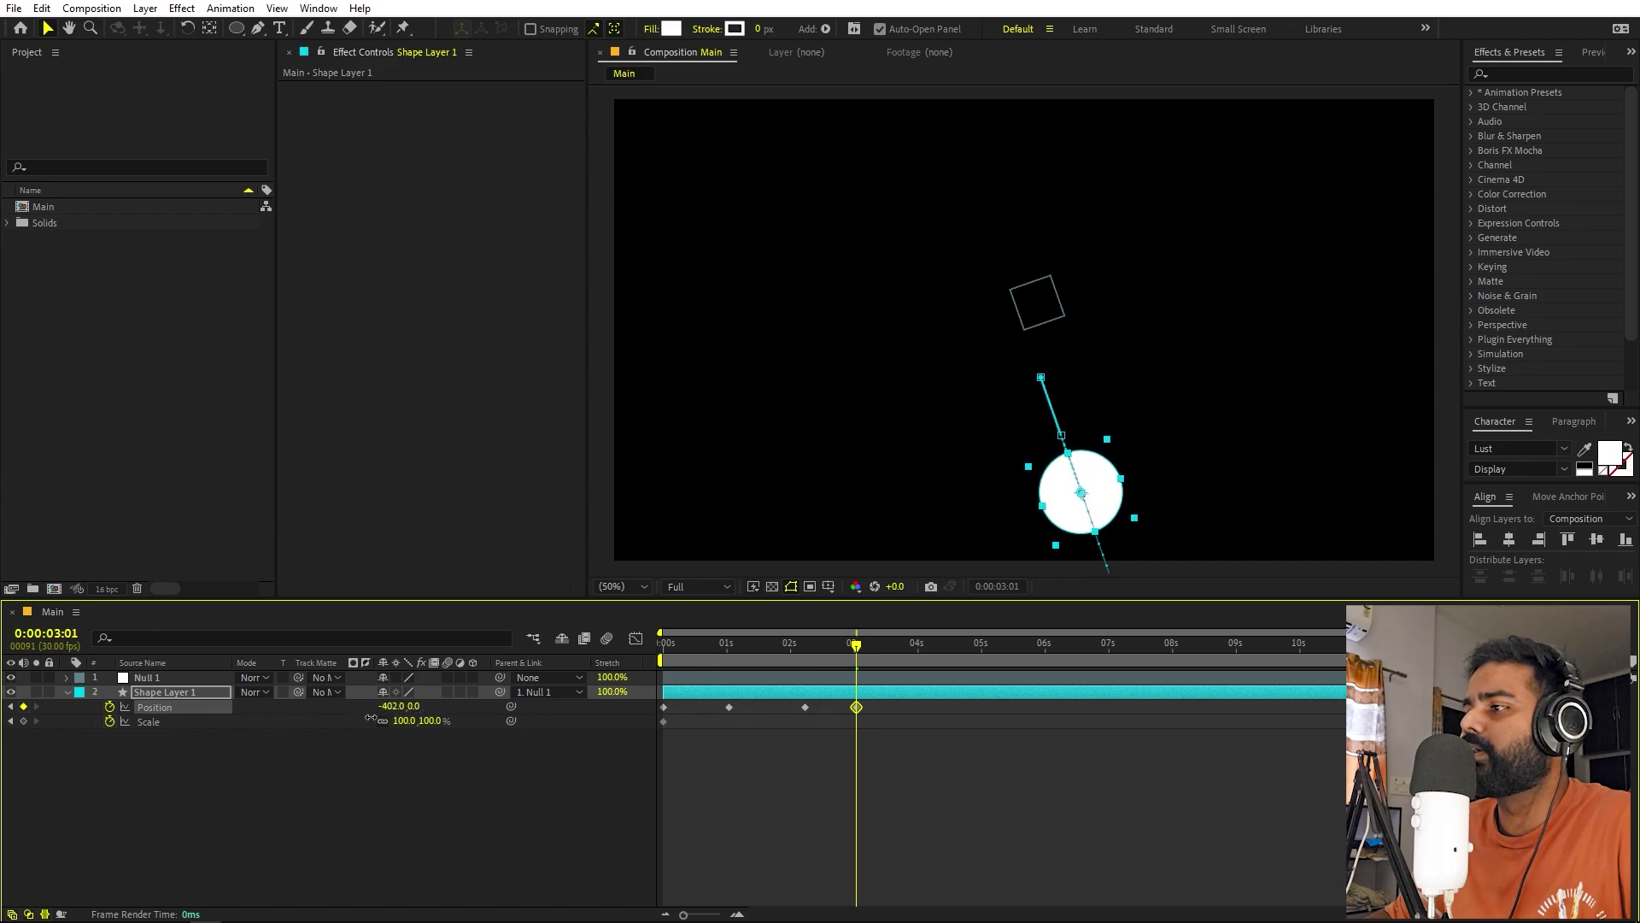
Move the circle near centre at 4s and exactly to X 0 at 4:29.
drag(869, 642, 920, 662)
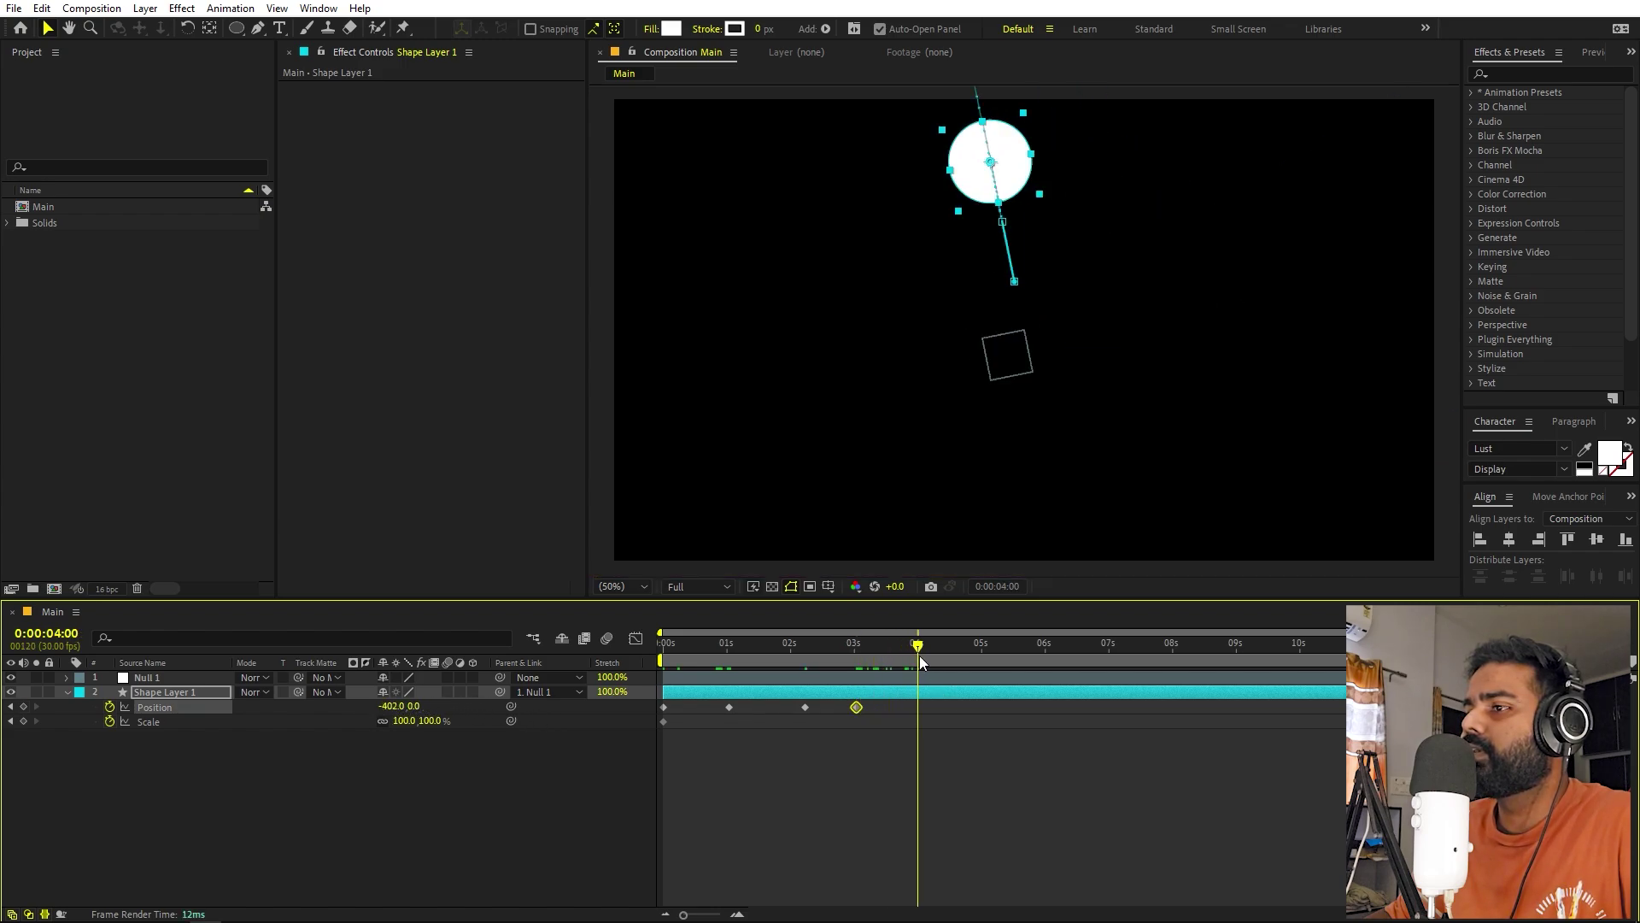
drag(411, 706, 582, 729)
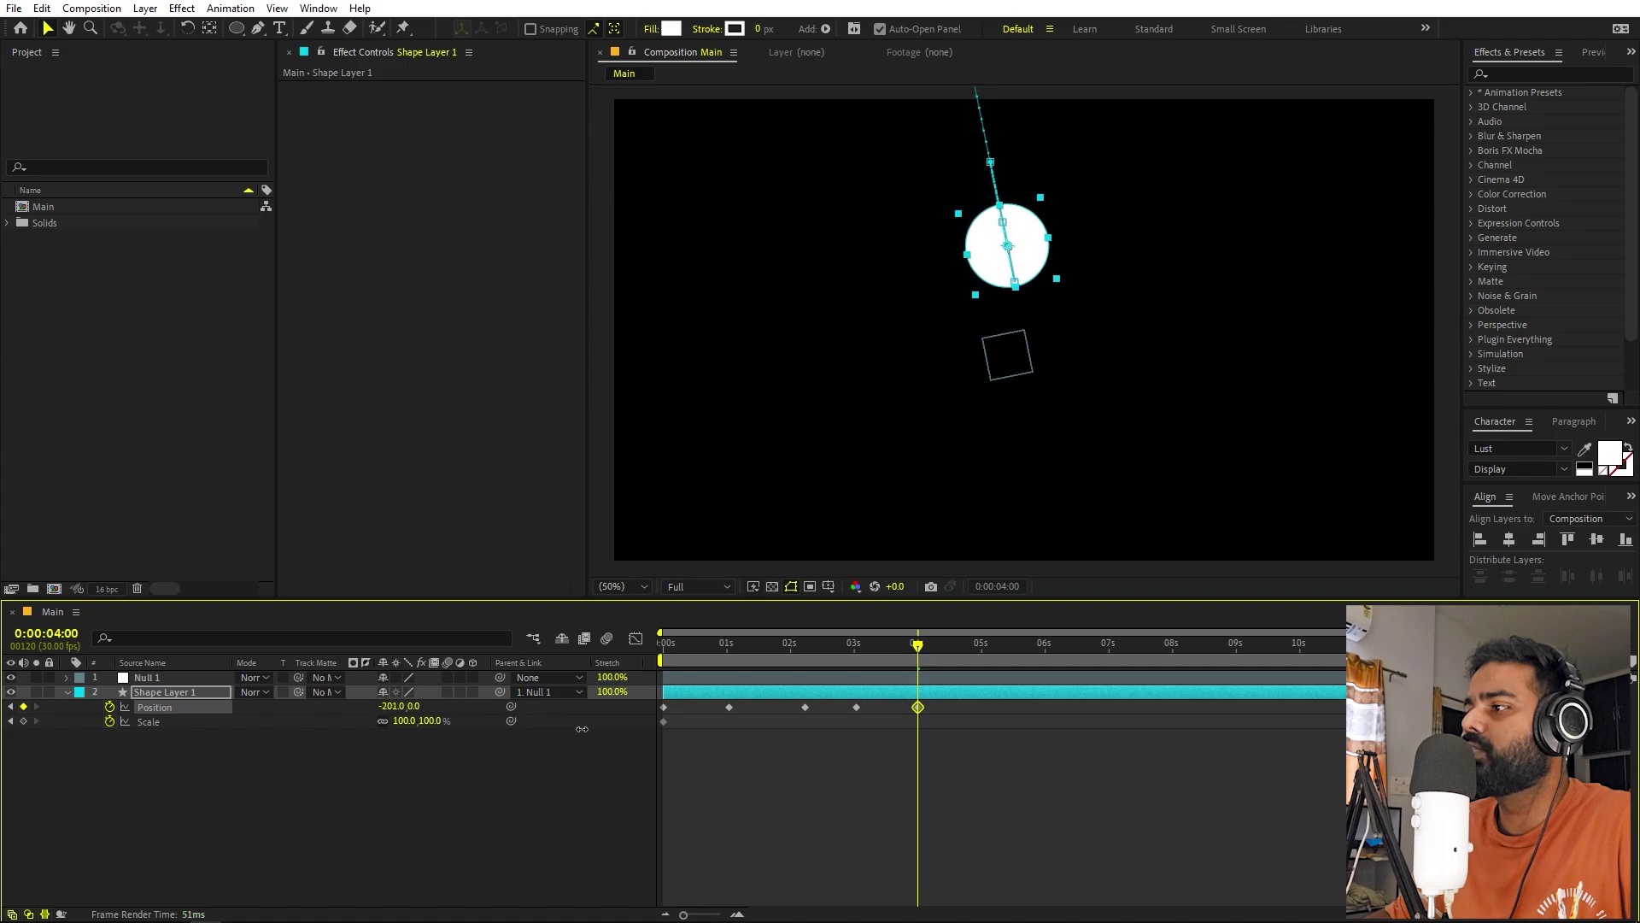
drag(961, 651, 981, 654)
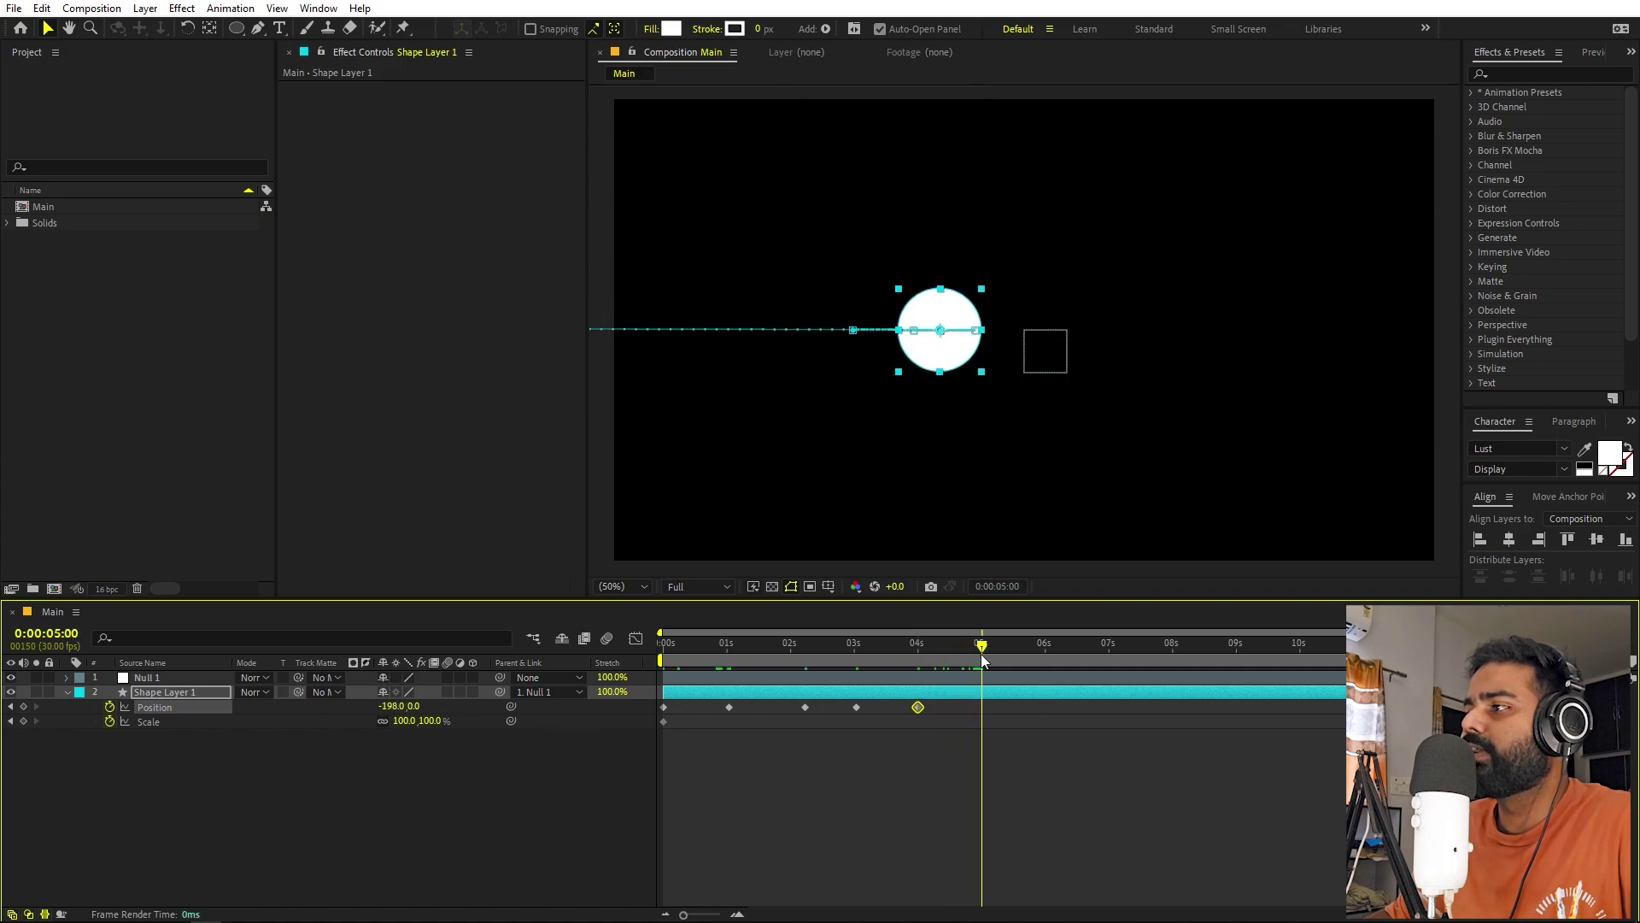
key(Page_Up)
drag(403, 707, 533, 712)
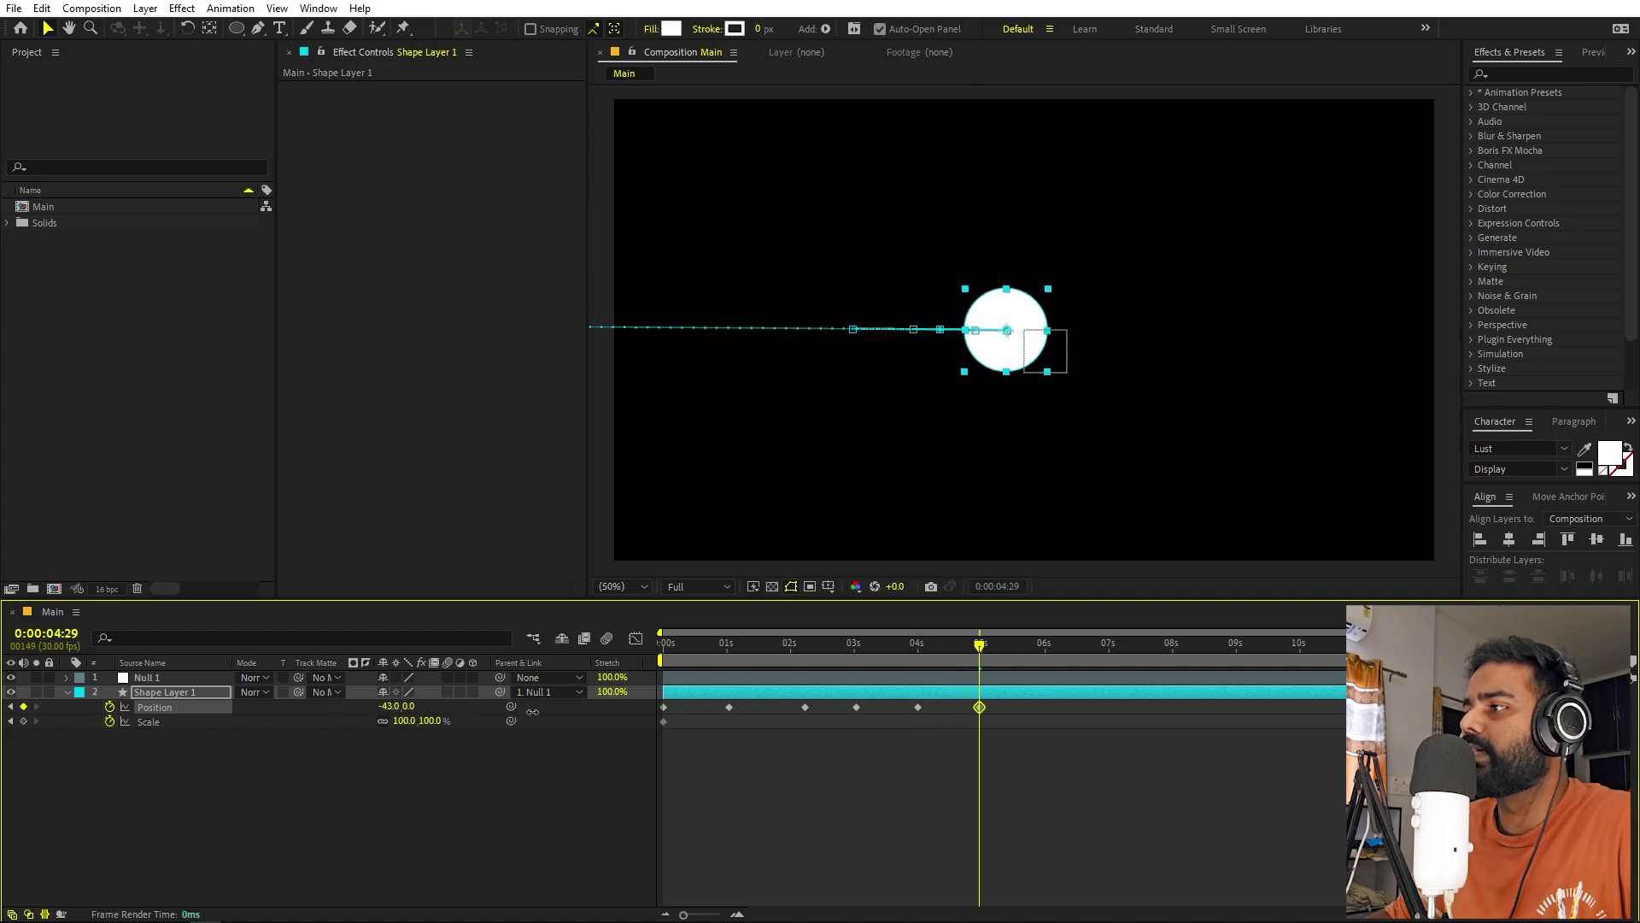
text(0)
key(Return)
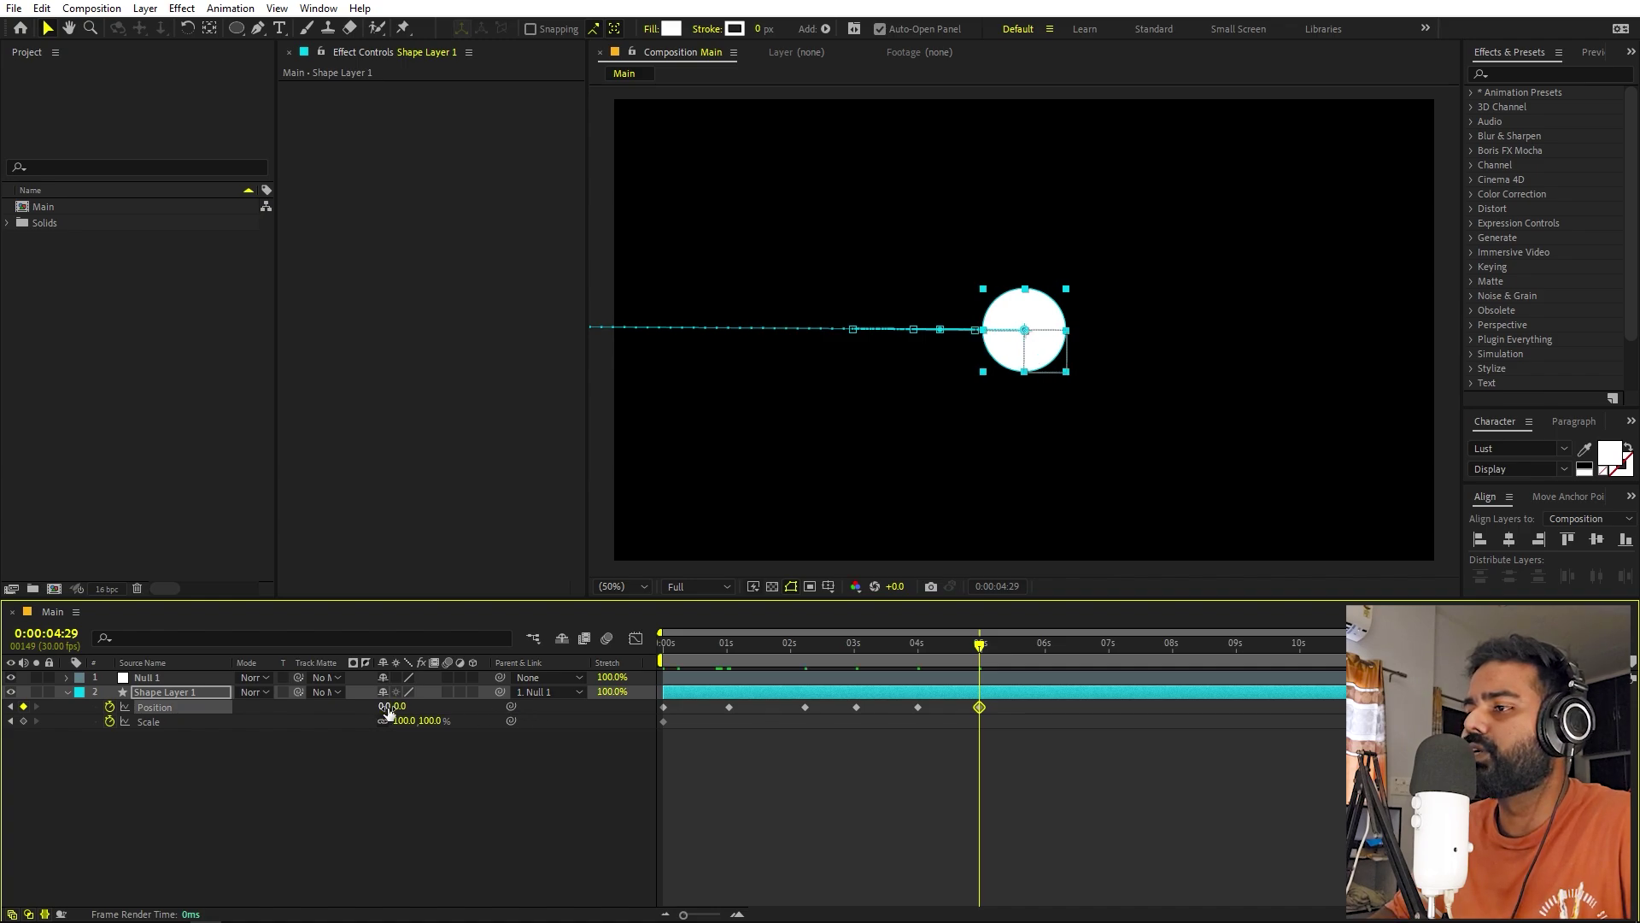
drag(865, 628, 574, 696)
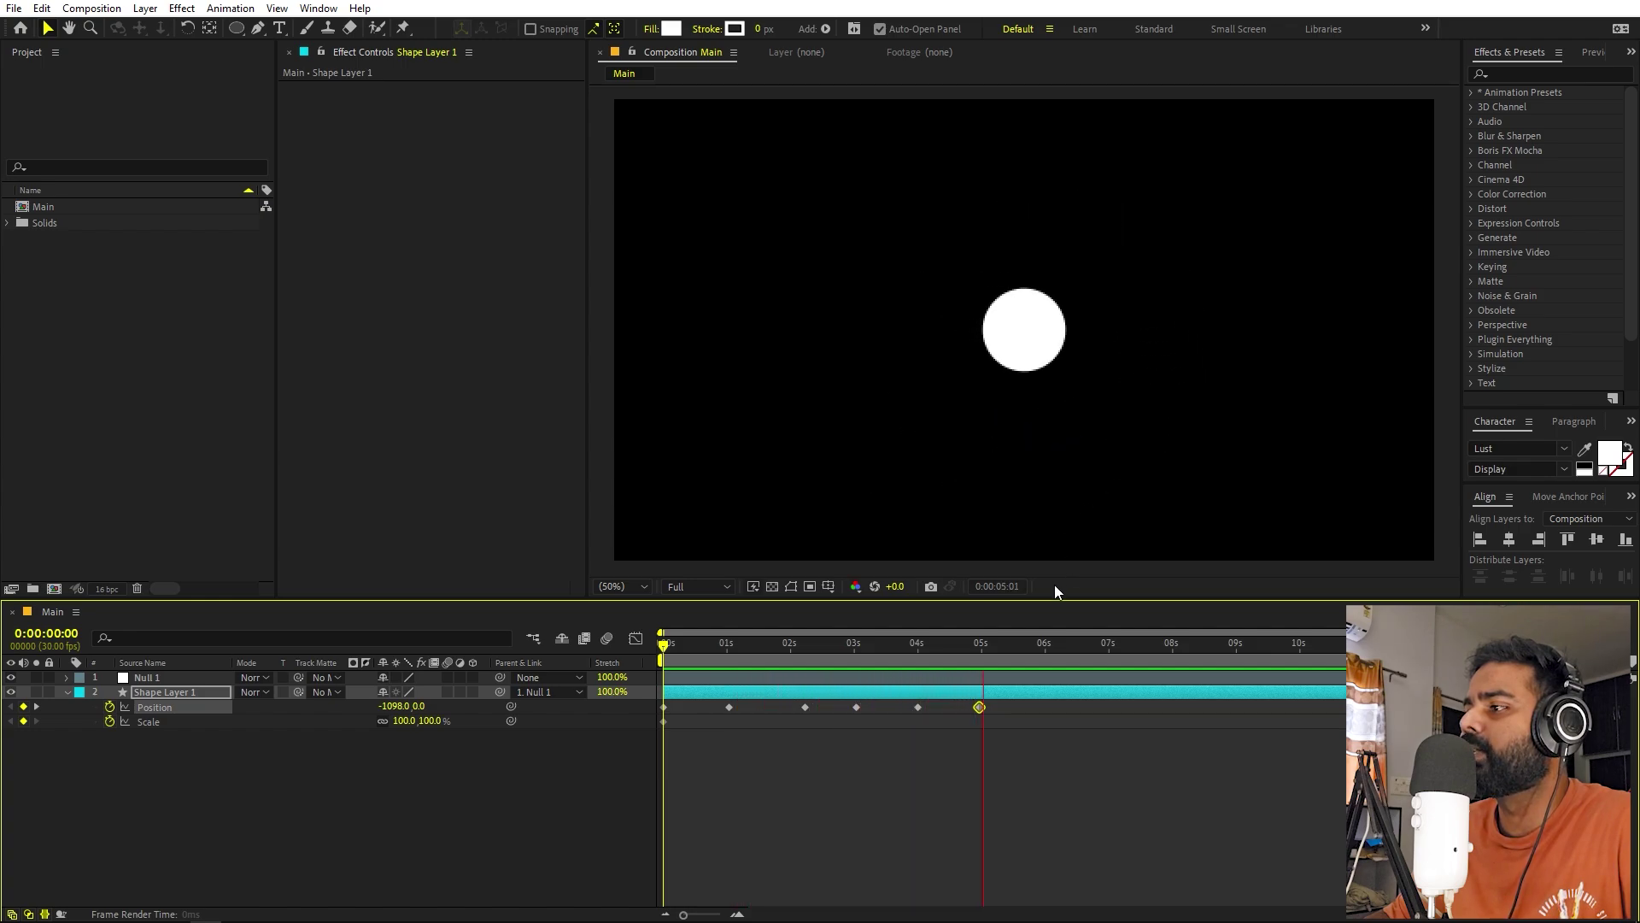
Enlarge Shape Layer 1's Scale to about 196% at the start.
key(space)
drag(993, 658, 634, 671)
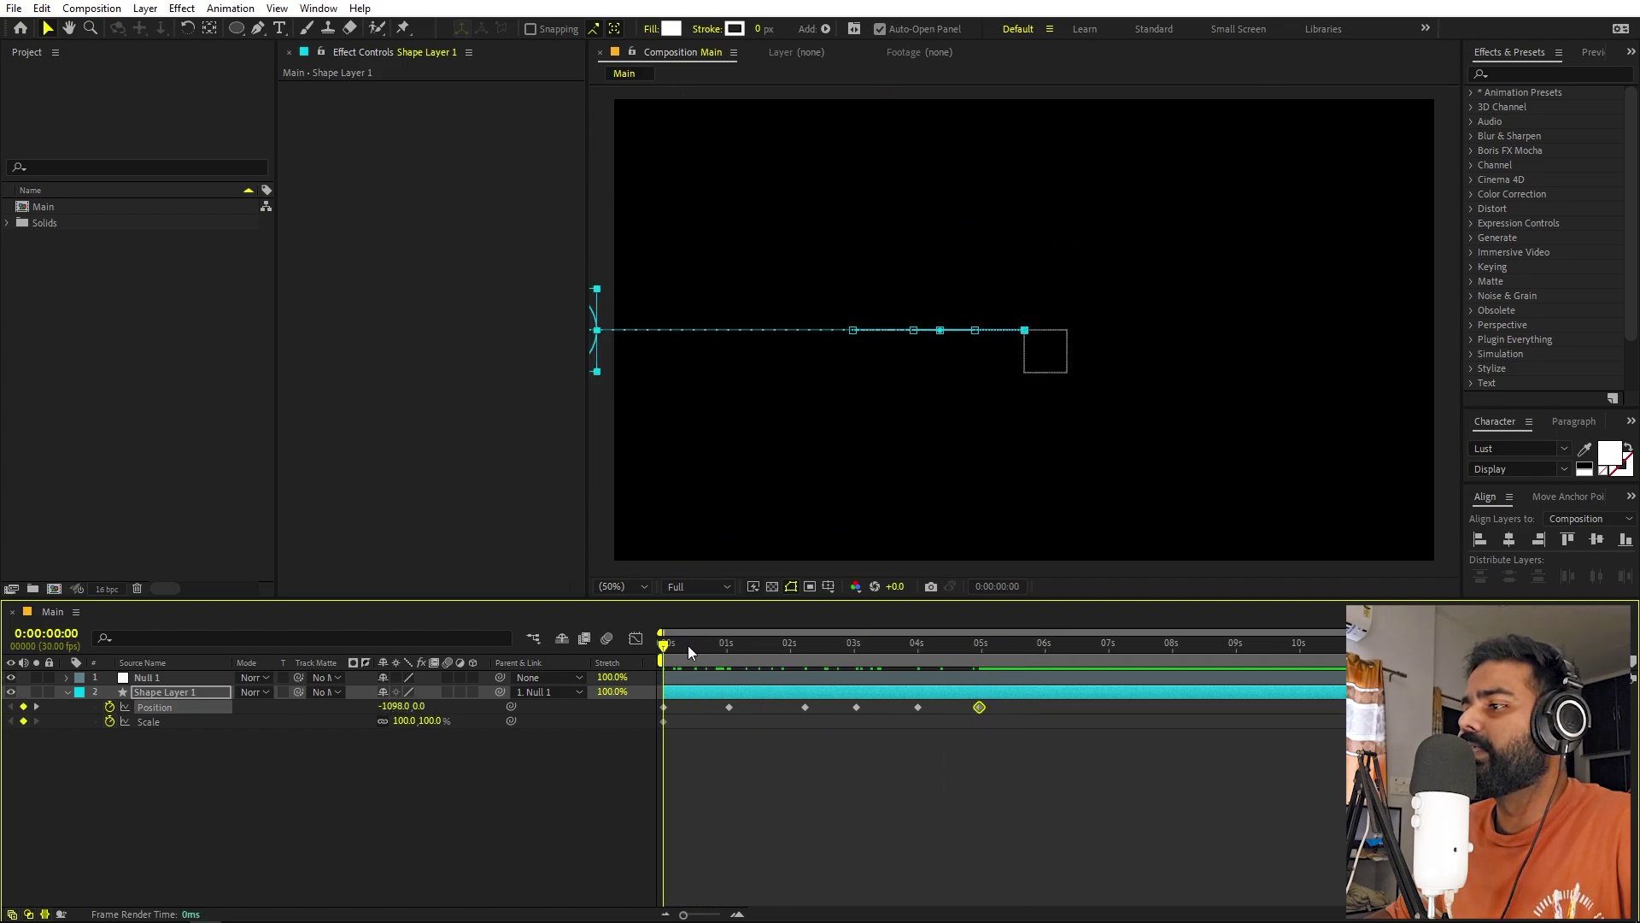
click(418, 792)
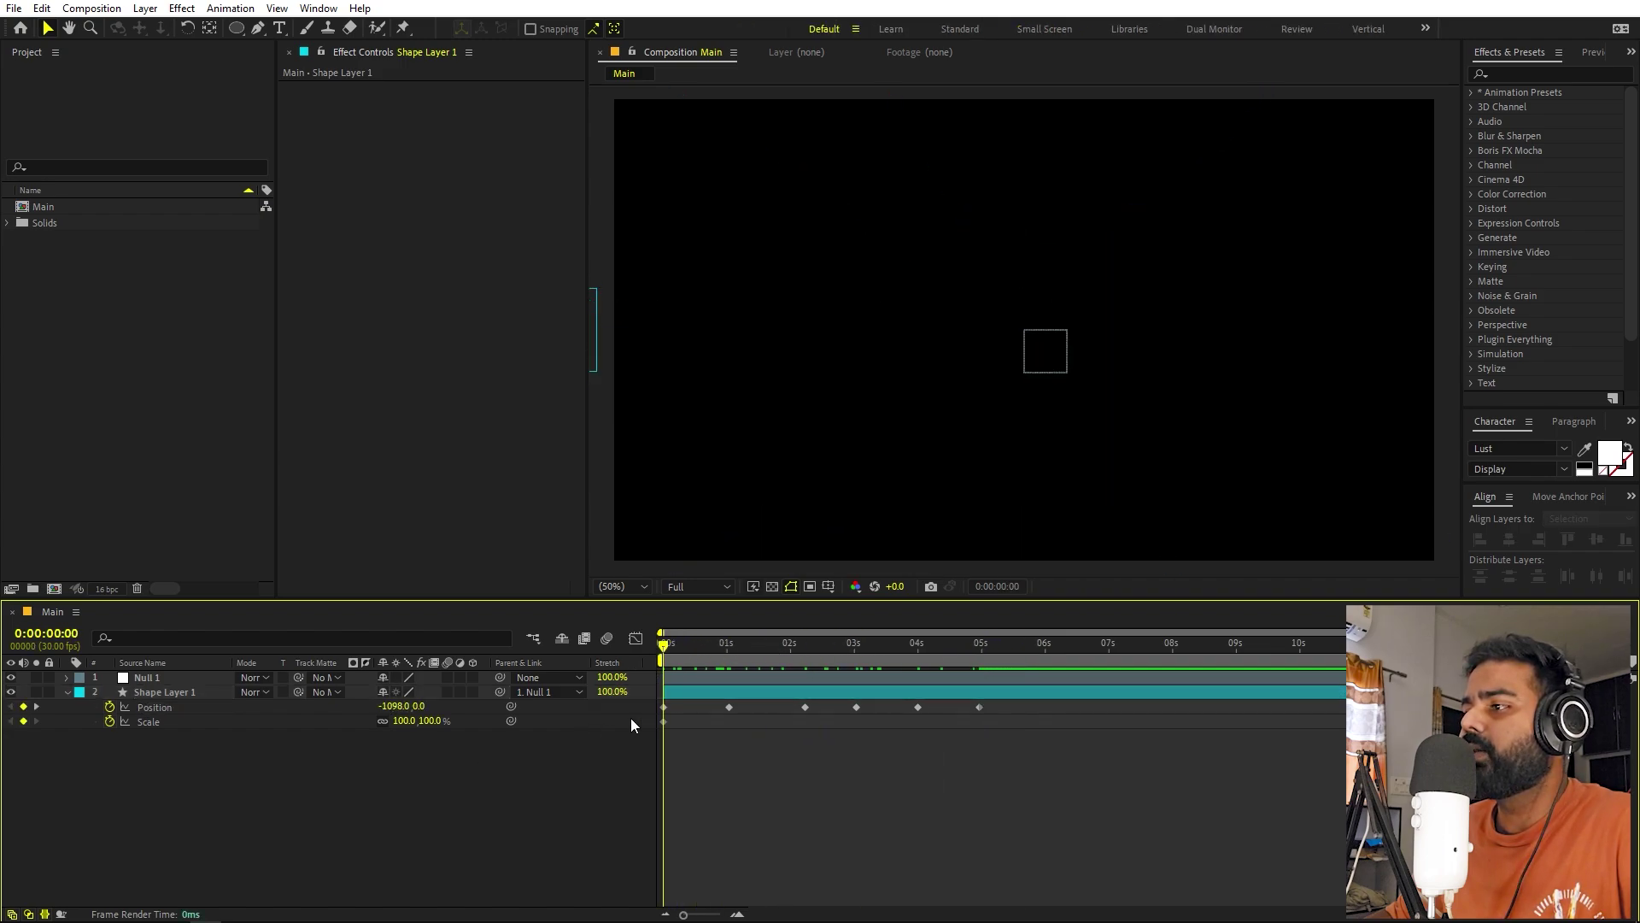
click(158, 693)
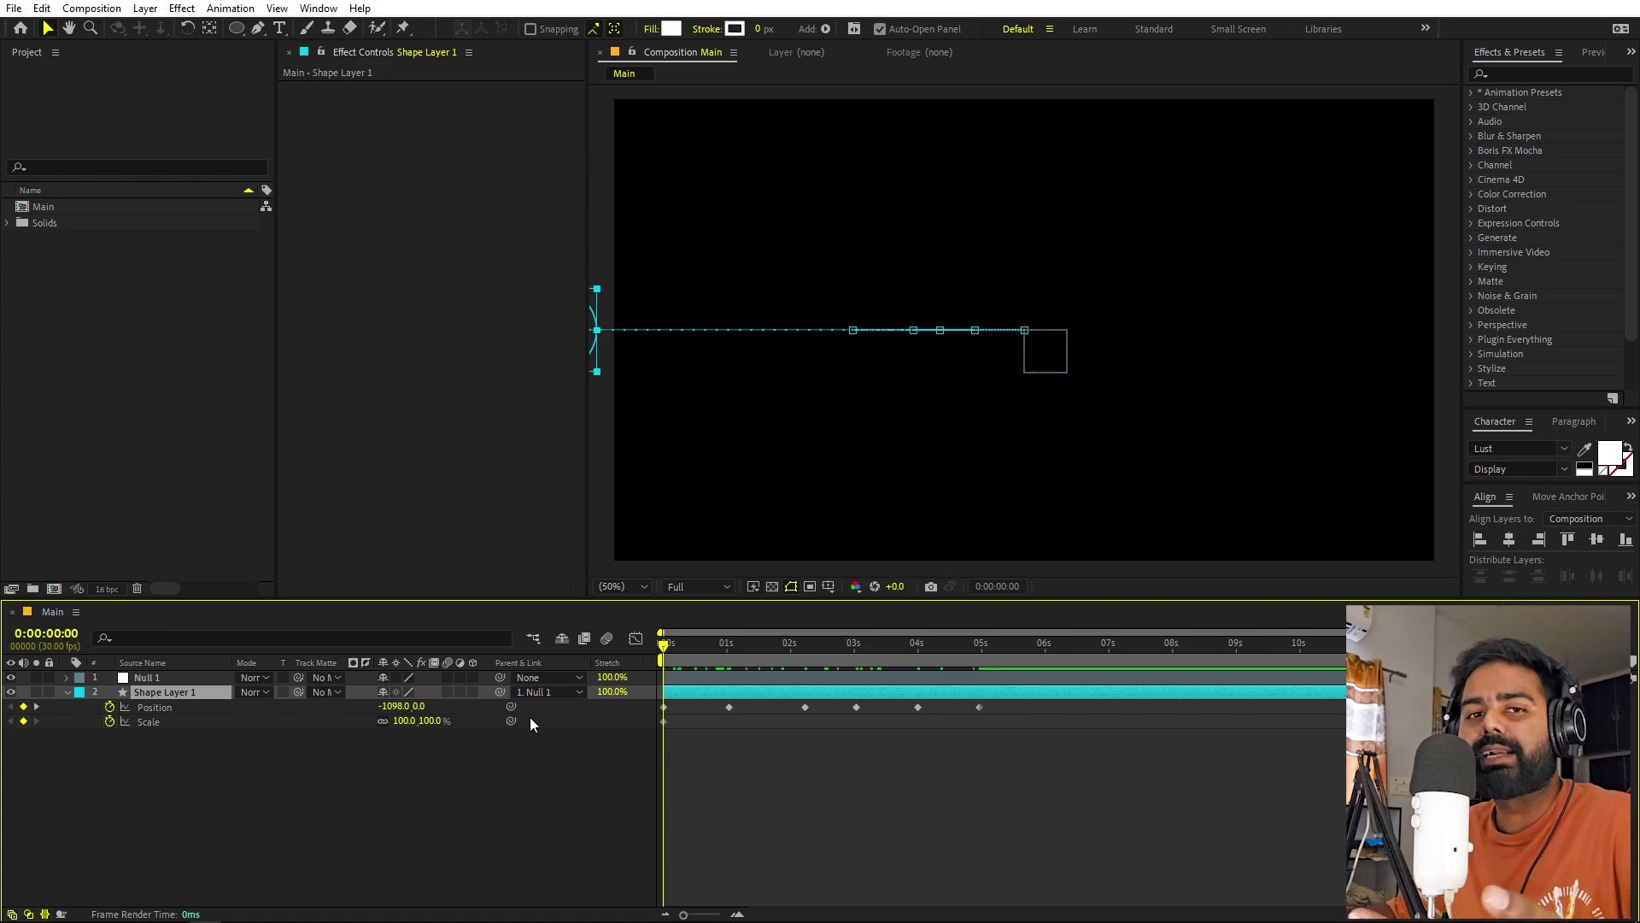
click(463, 822)
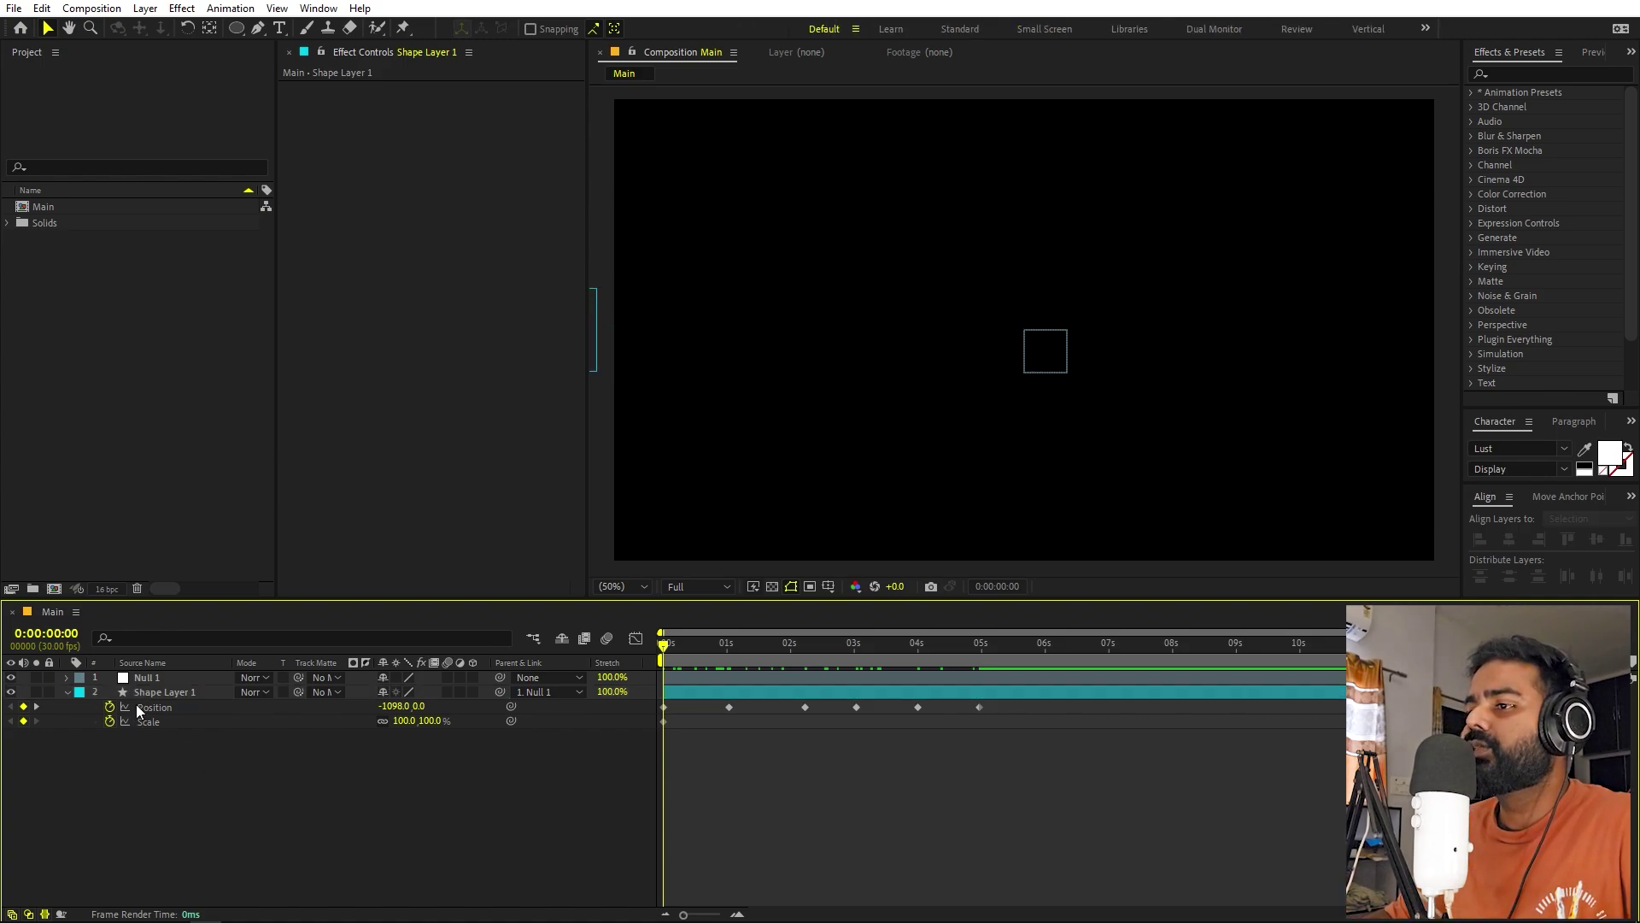
click(156, 693)
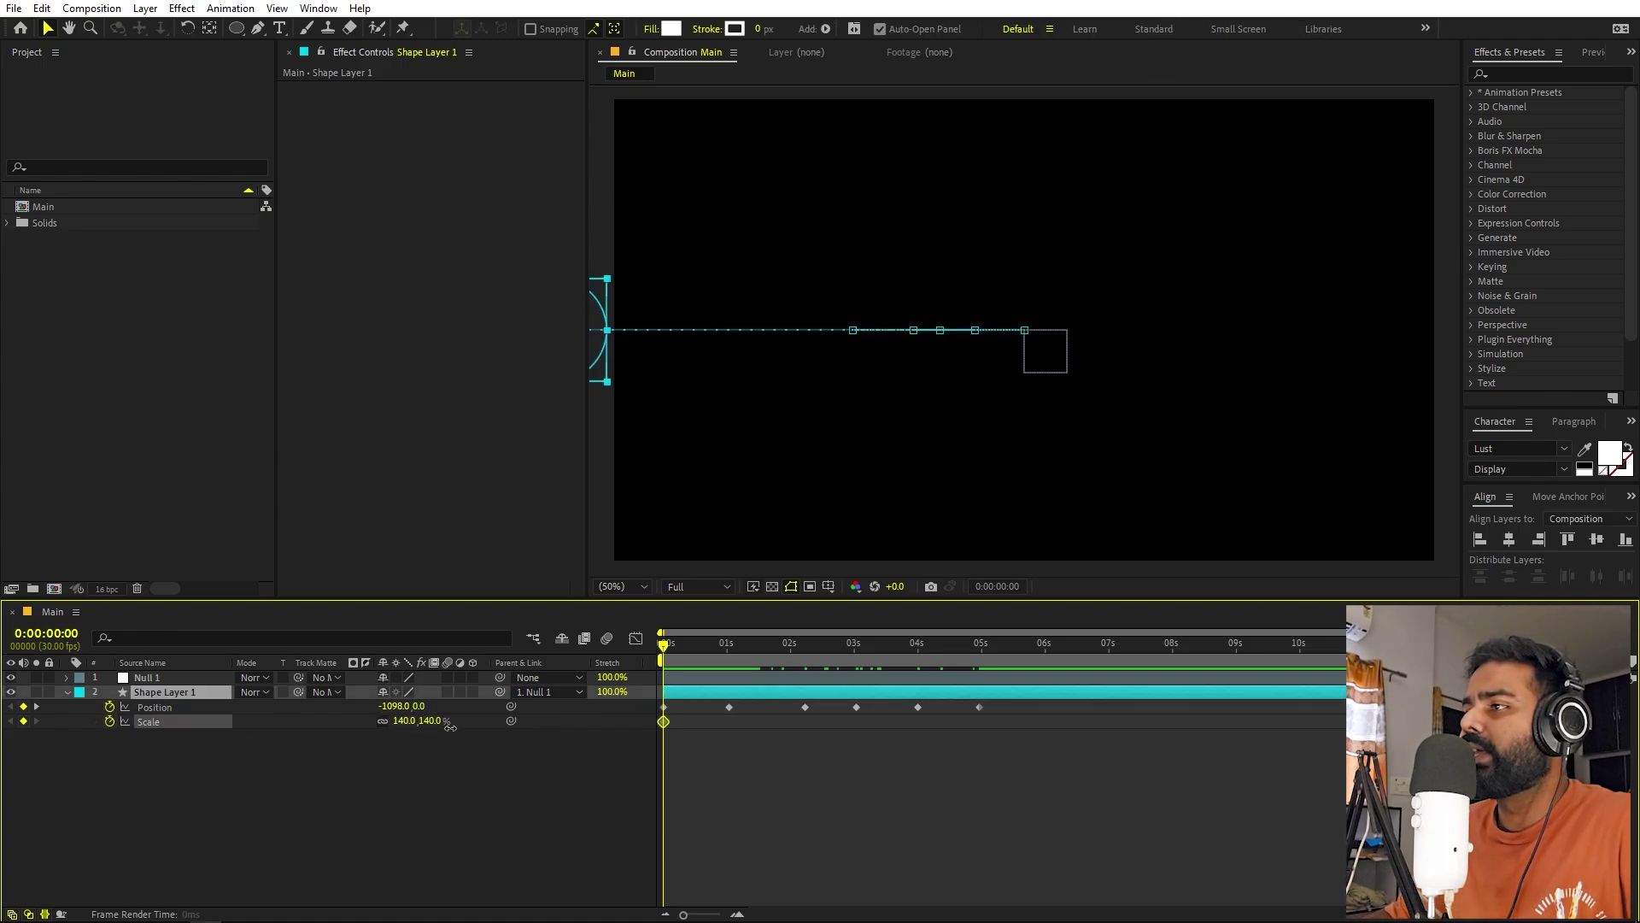
drag(450, 727, 346, 707)
Keyframe Scale at 206.5% at 1:11 and 53.5% at 2:07.
click(944, 801)
mouse_move(722, 649)
mouse_down()
mouse_move(675, 651)
mouse_move(732, 653)
mouse_up()
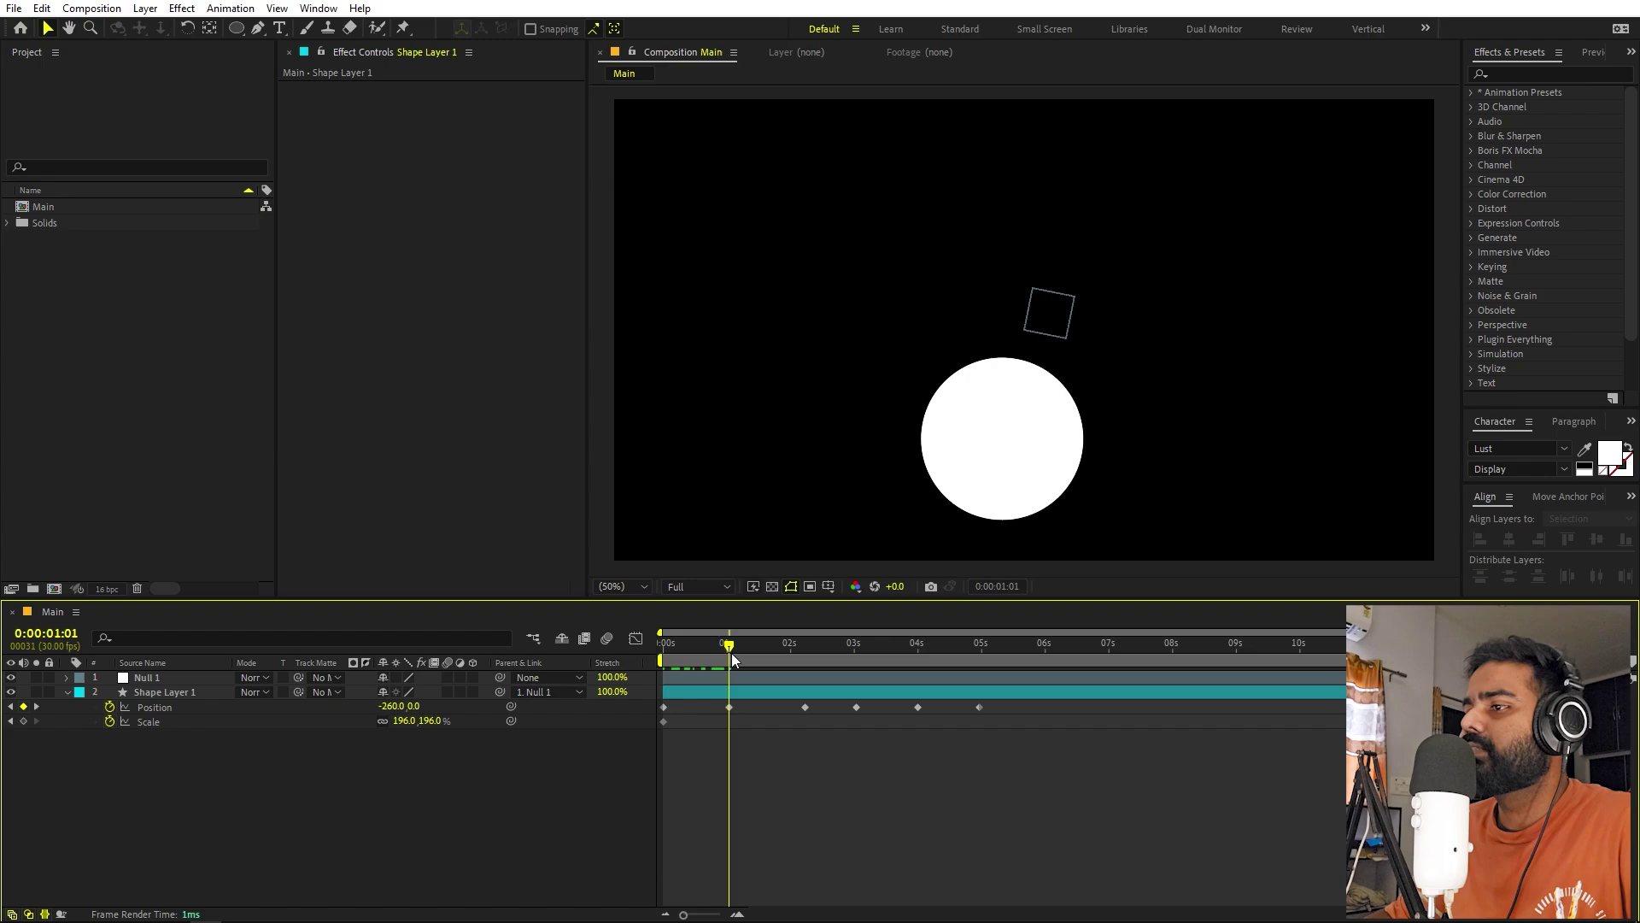
click(729, 722)
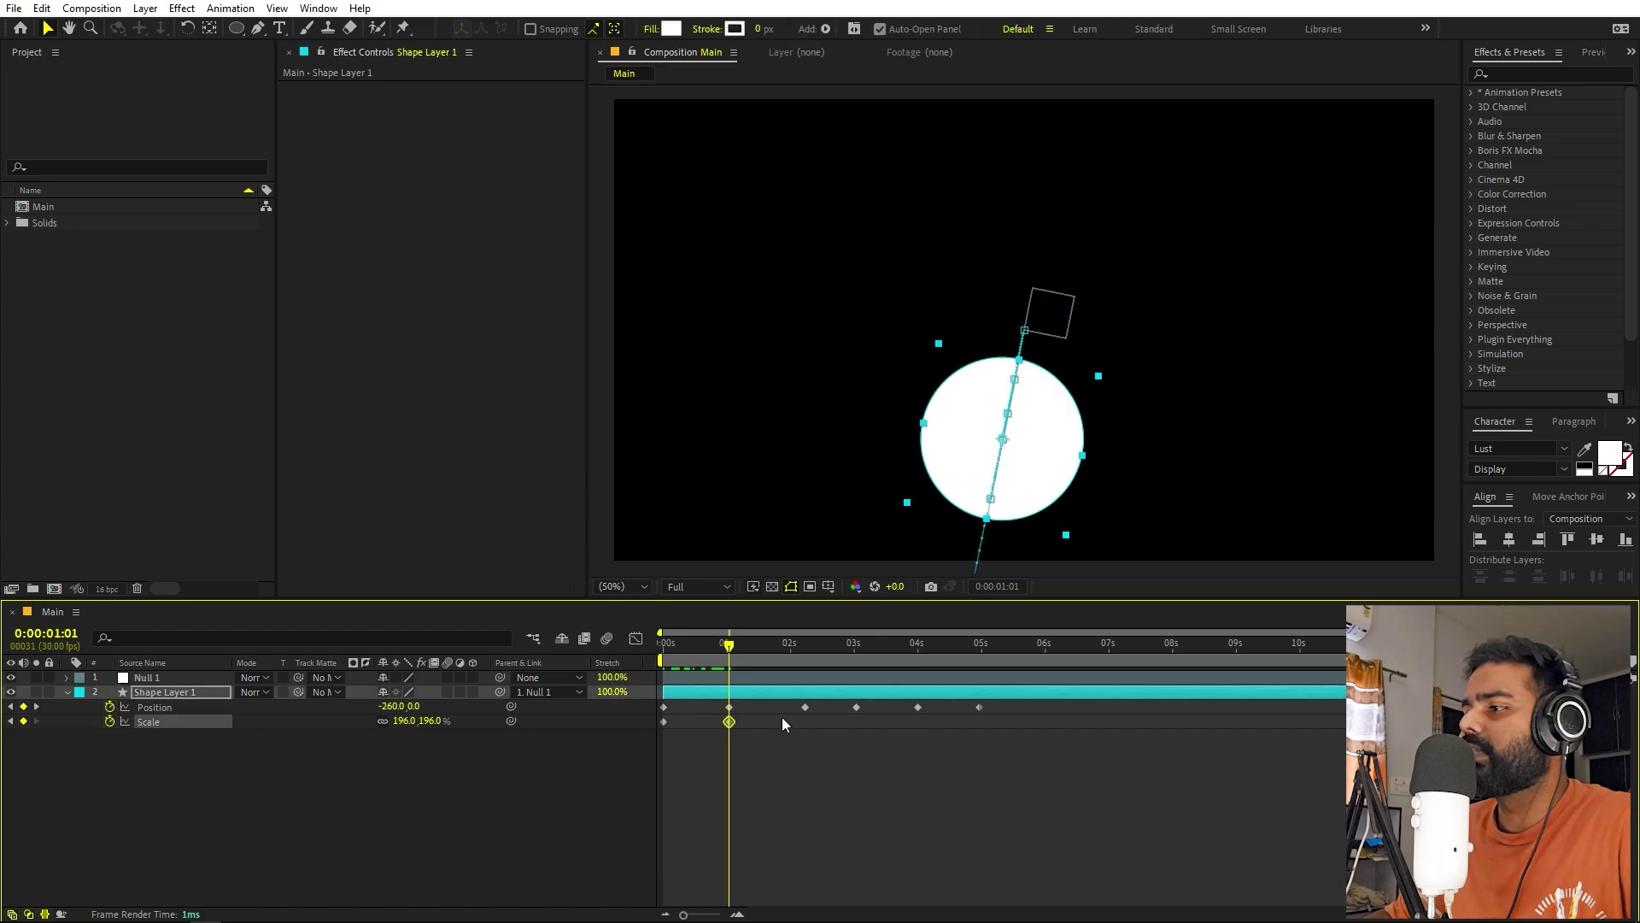
drag(731, 722, 753, 725)
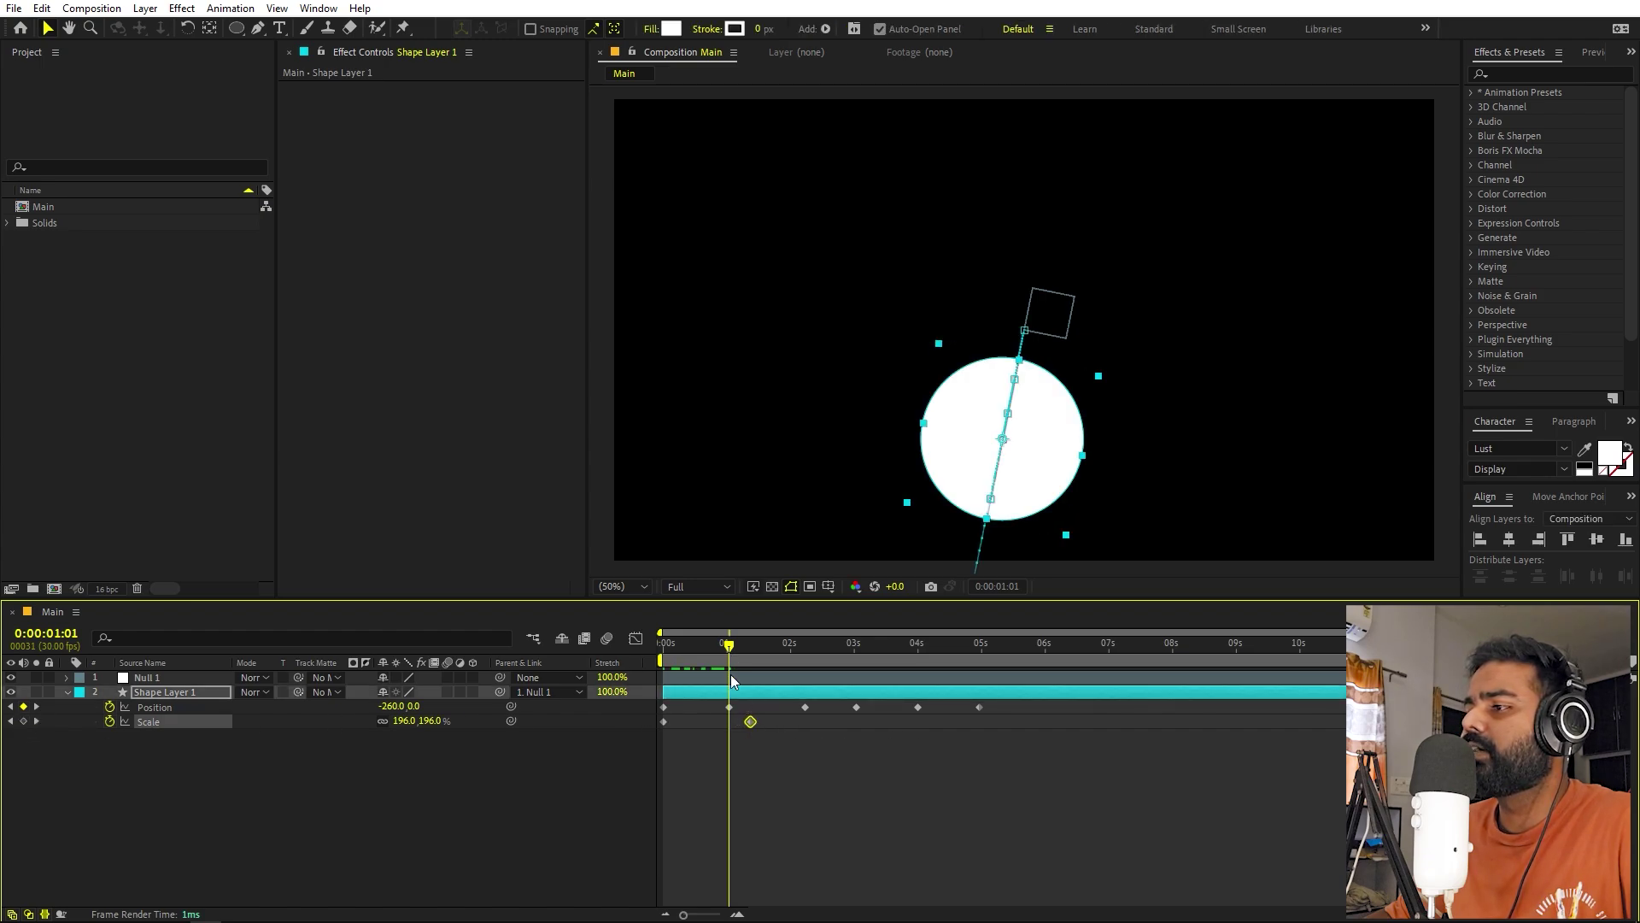
drag(730, 649, 753, 654)
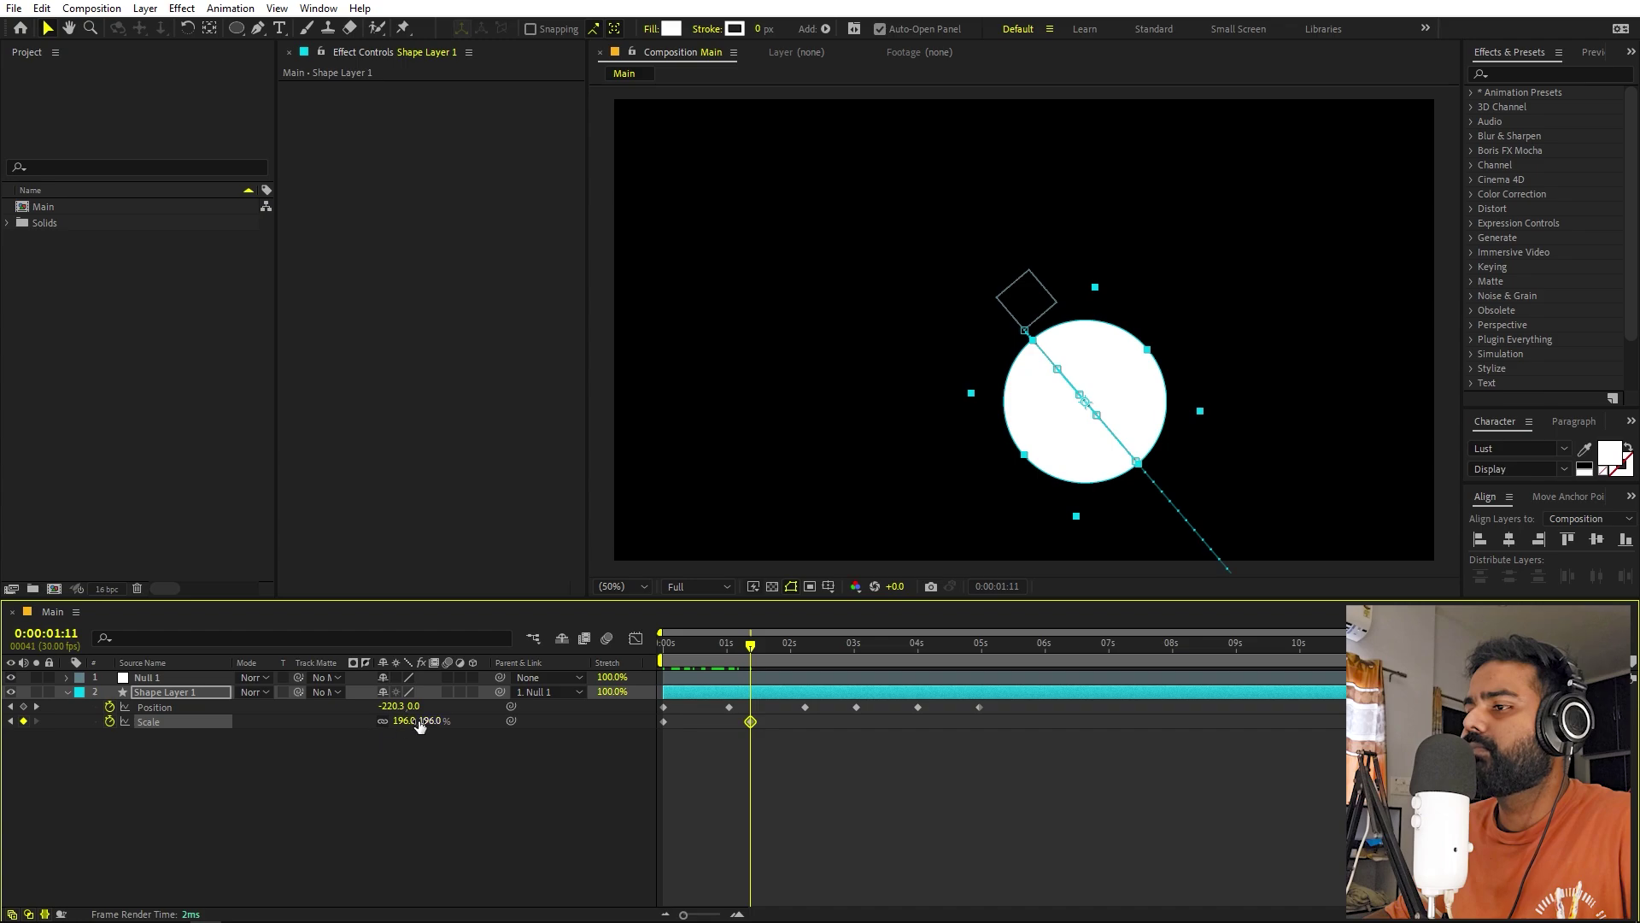
drag(459, 719, 496, 723)
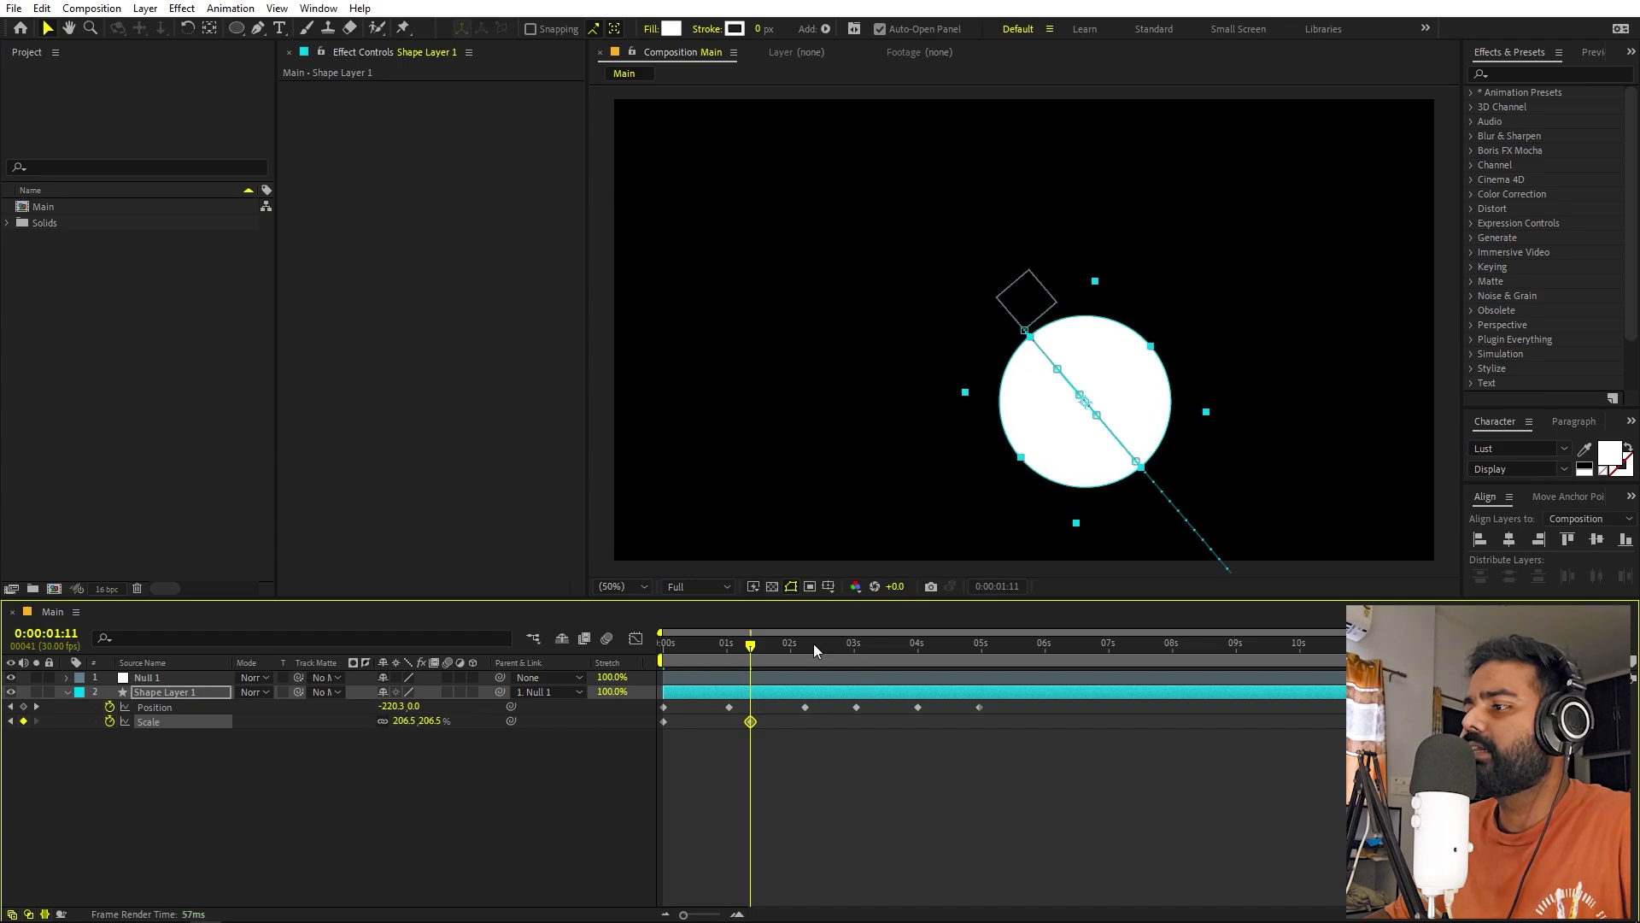
drag(762, 647, 805, 647)
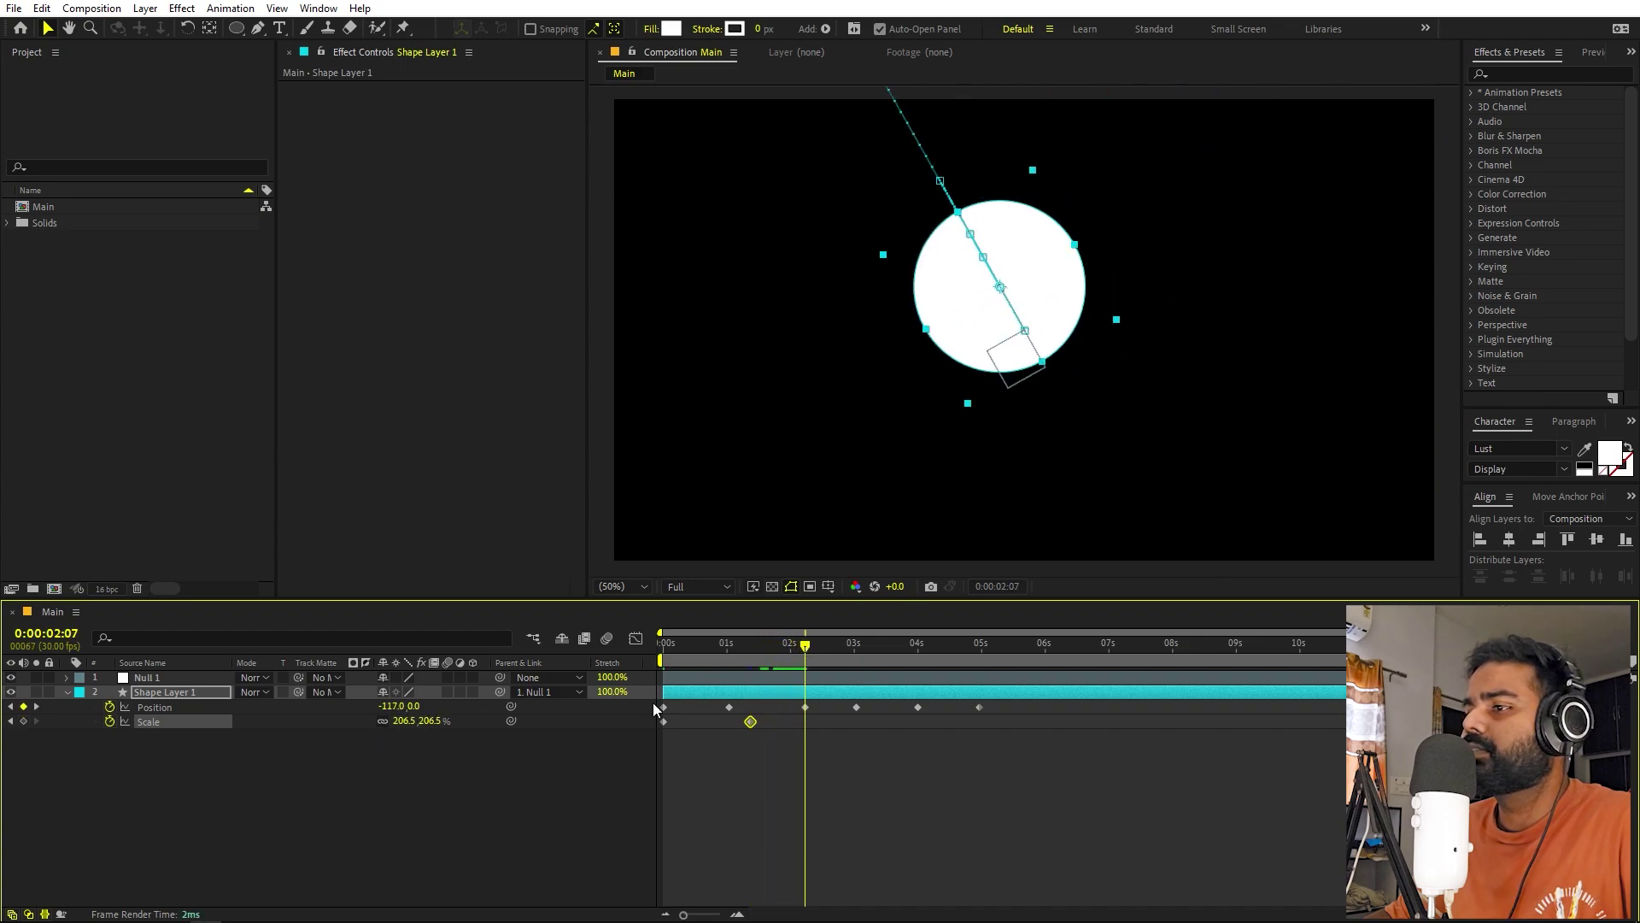
drag(405, 721, 302, 745)
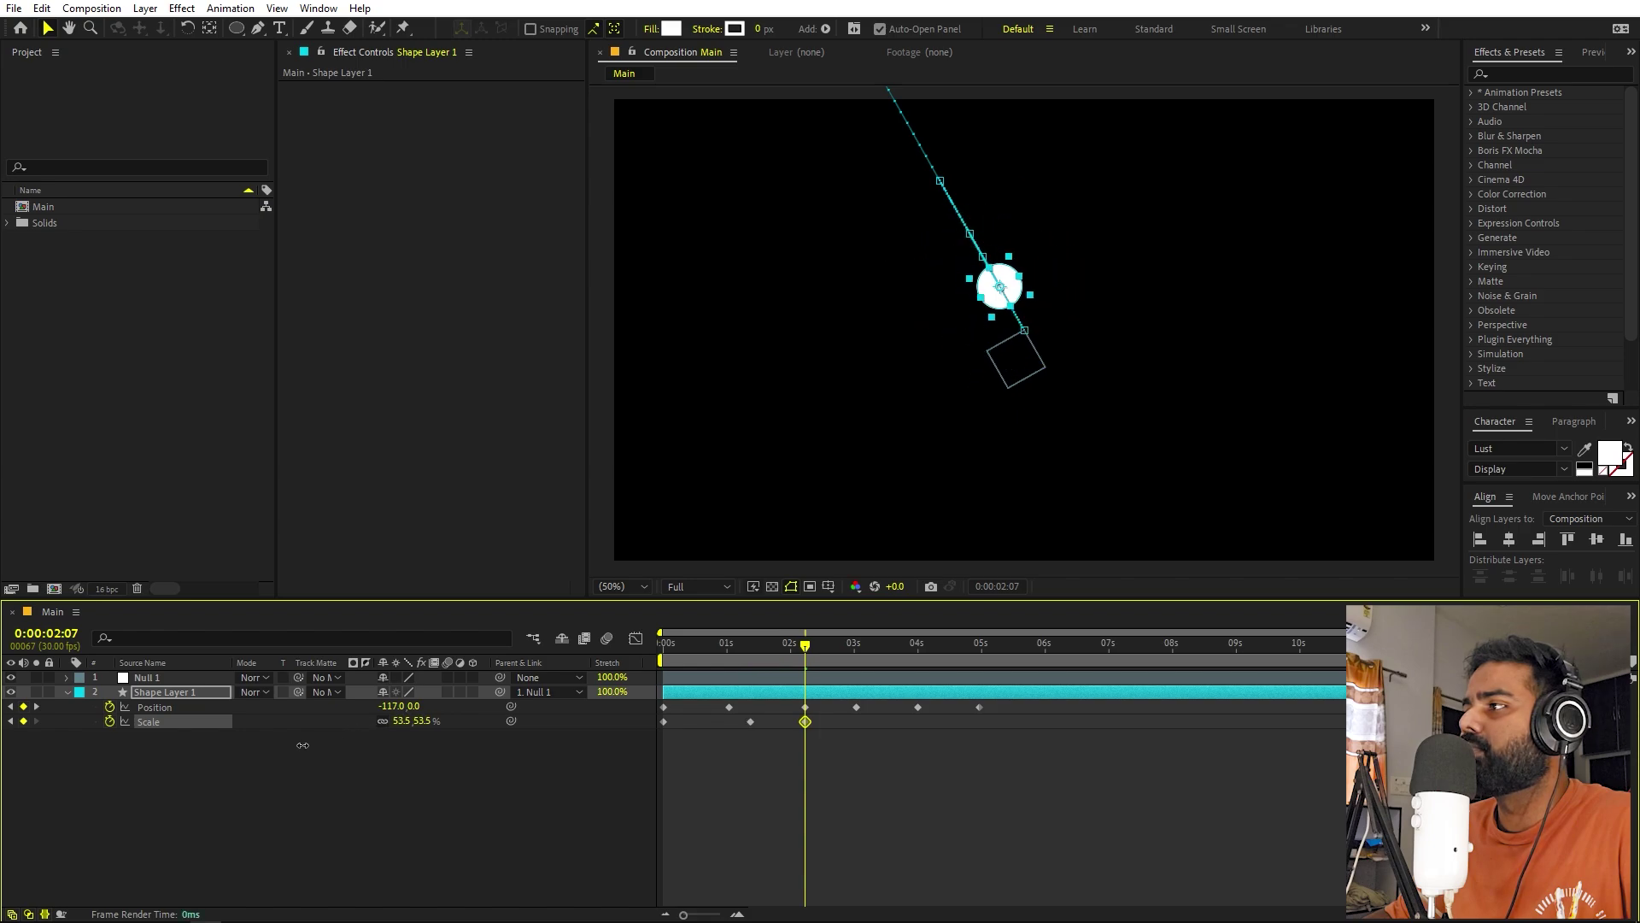
Fine-tune the circle's Position X at 2:07 and preview the animation.
key(space)
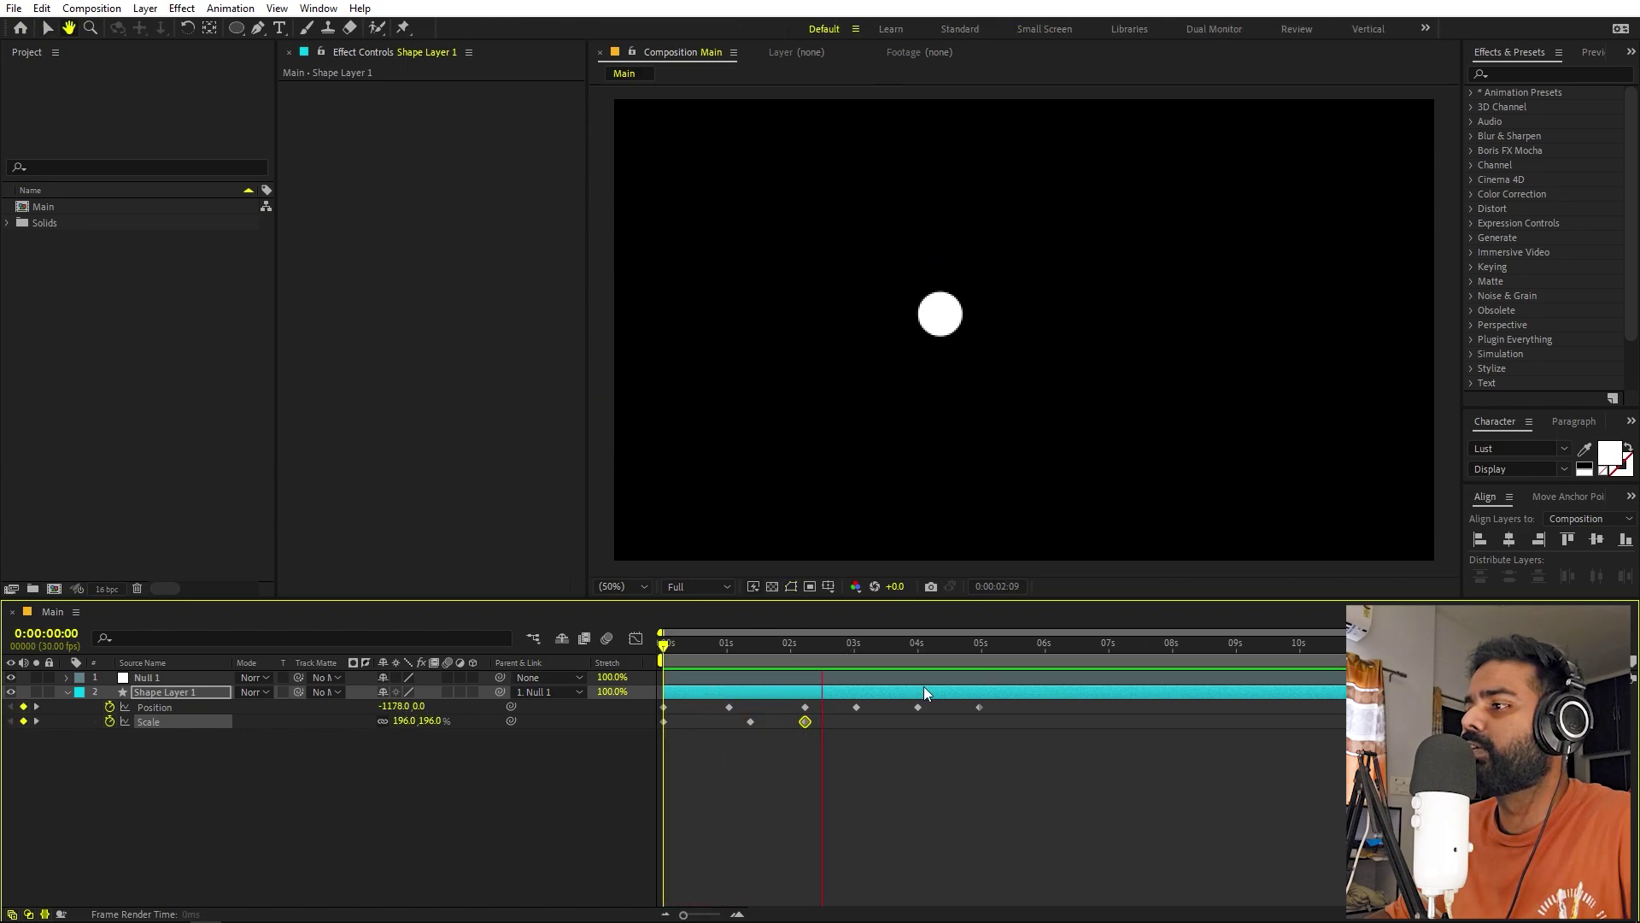
click(822, 663)
drag(822, 663, 809, 661)
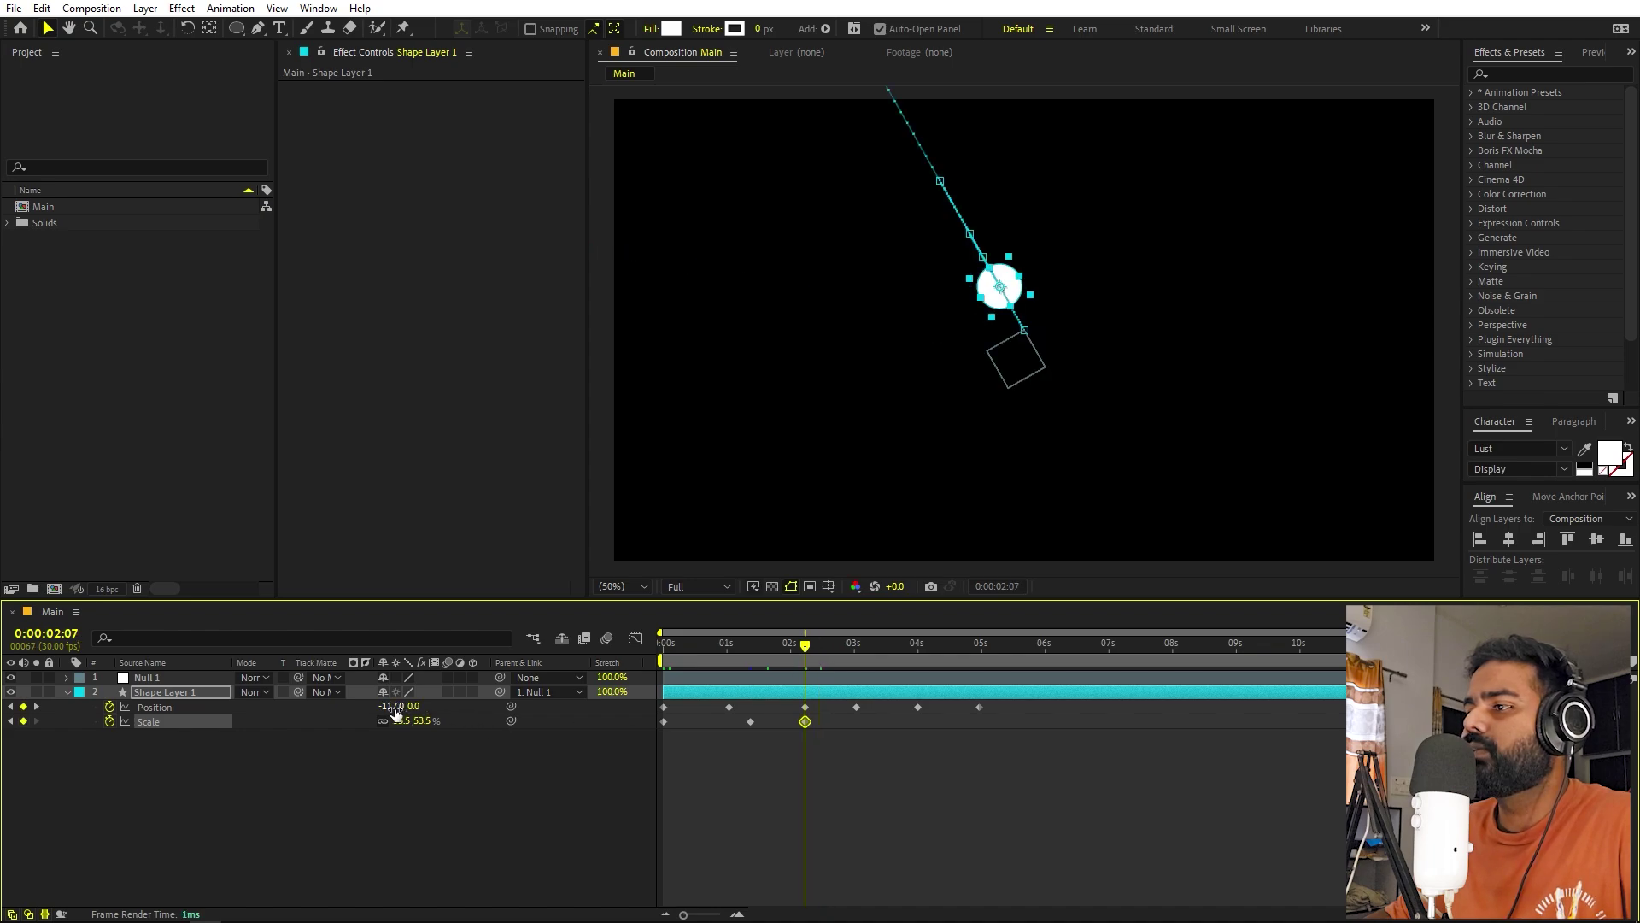
drag(395, 714, 323, 705)
drag(552, 743, 354, 735)
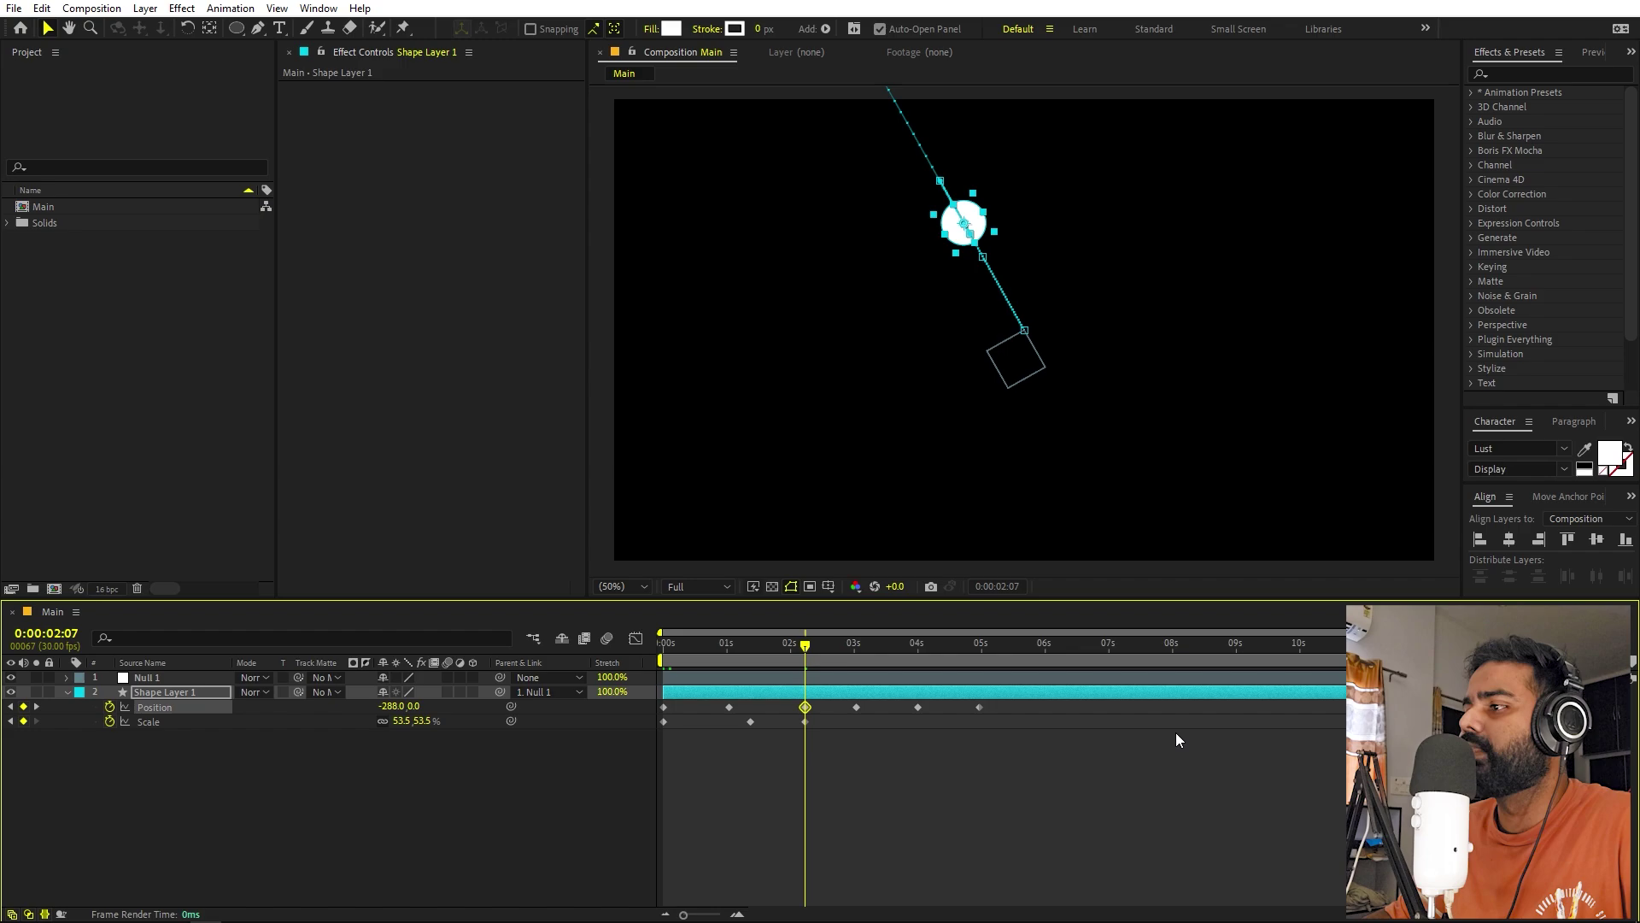
key(space)
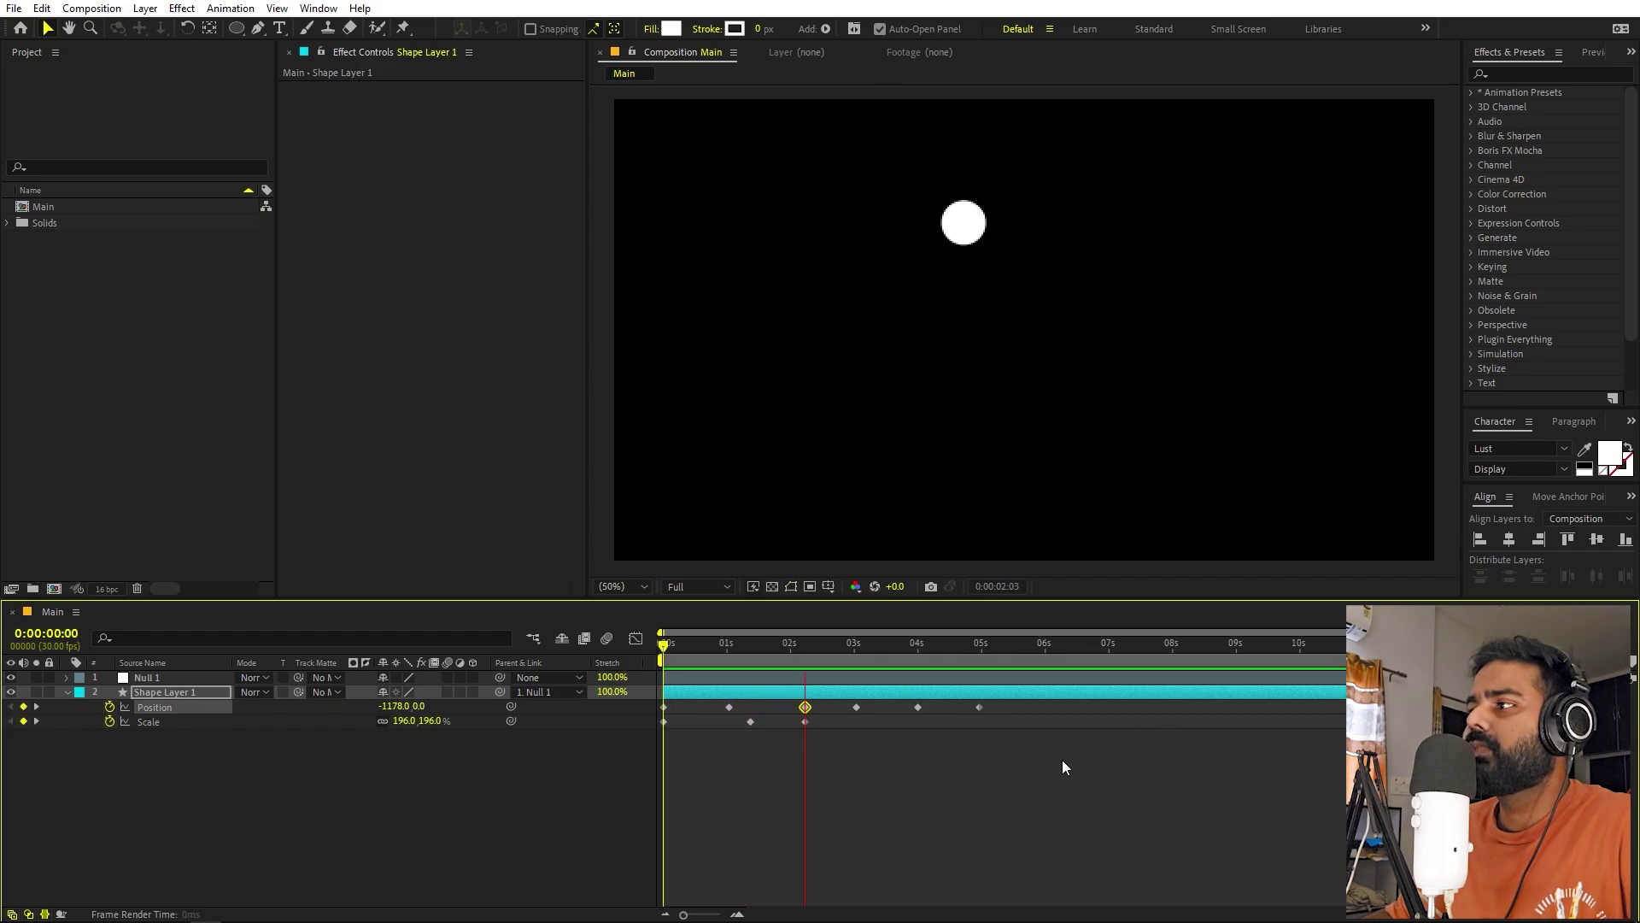
key(space)
Grow the circle to 200.4% scale at 3:01 and shift those keyframes later.
drag(804, 649, 856, 653)
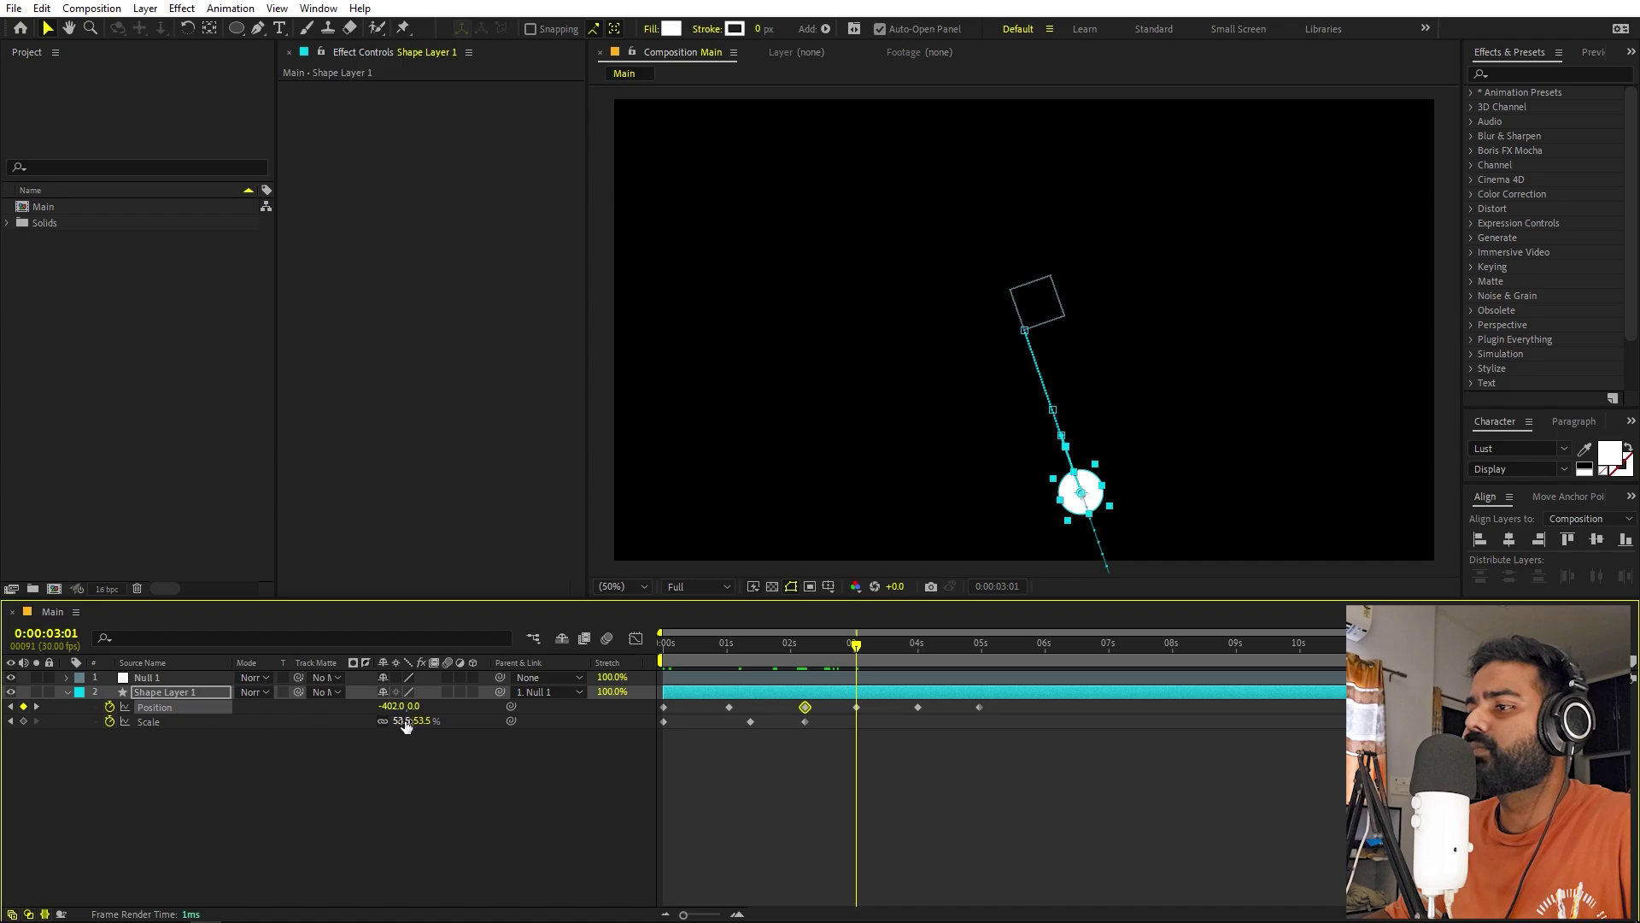
drag(465, 720, 582, 720)
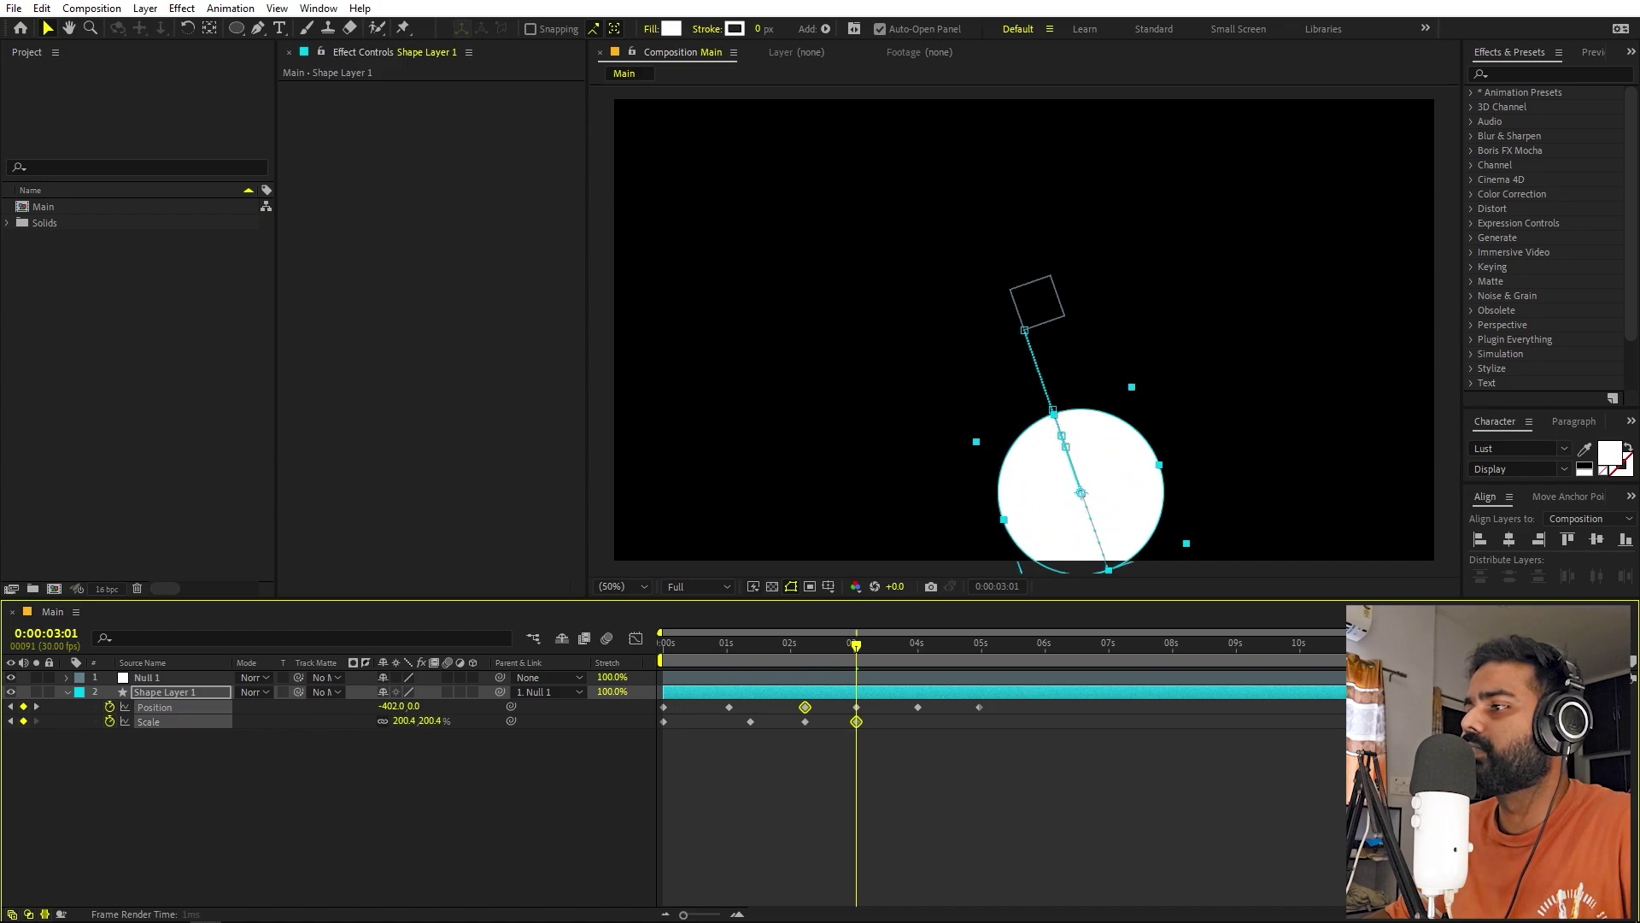
mouse_move(853, 731)
mouse_down()
mouse_move(863, 698)
mouse_move(871, 713)
mouse_up()
key(k)
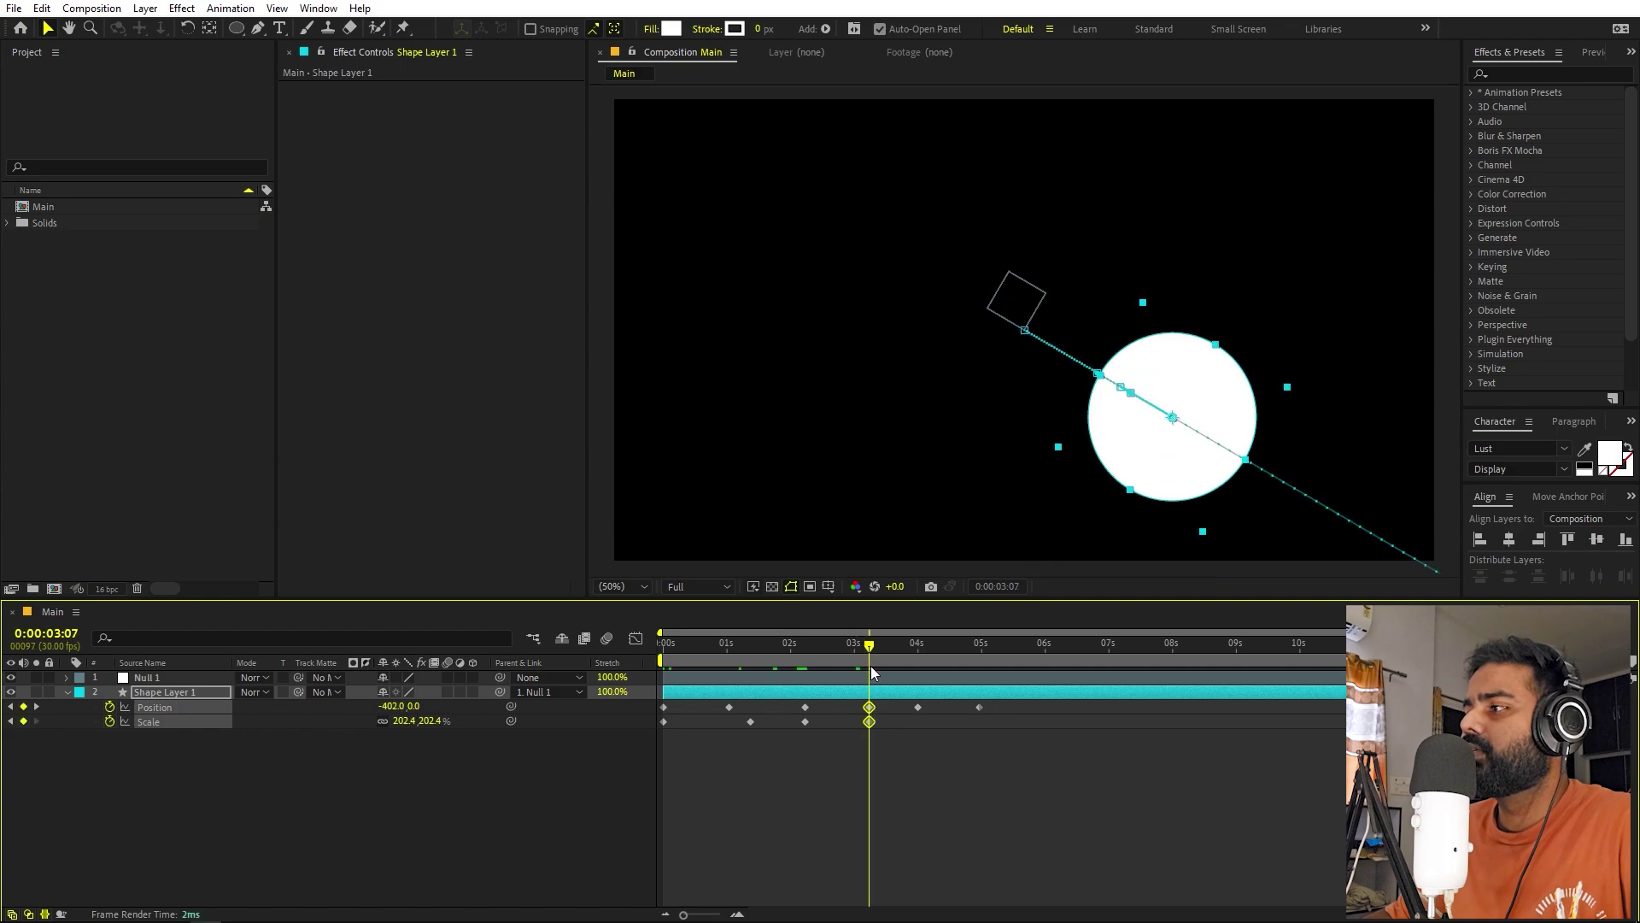
click(823, 753)
Set Scale to about 111% near 4:02 and 0% near 4:29, then preview.
click(885, 650)
drag(889, 654, 929, 661)
click(917, 707)
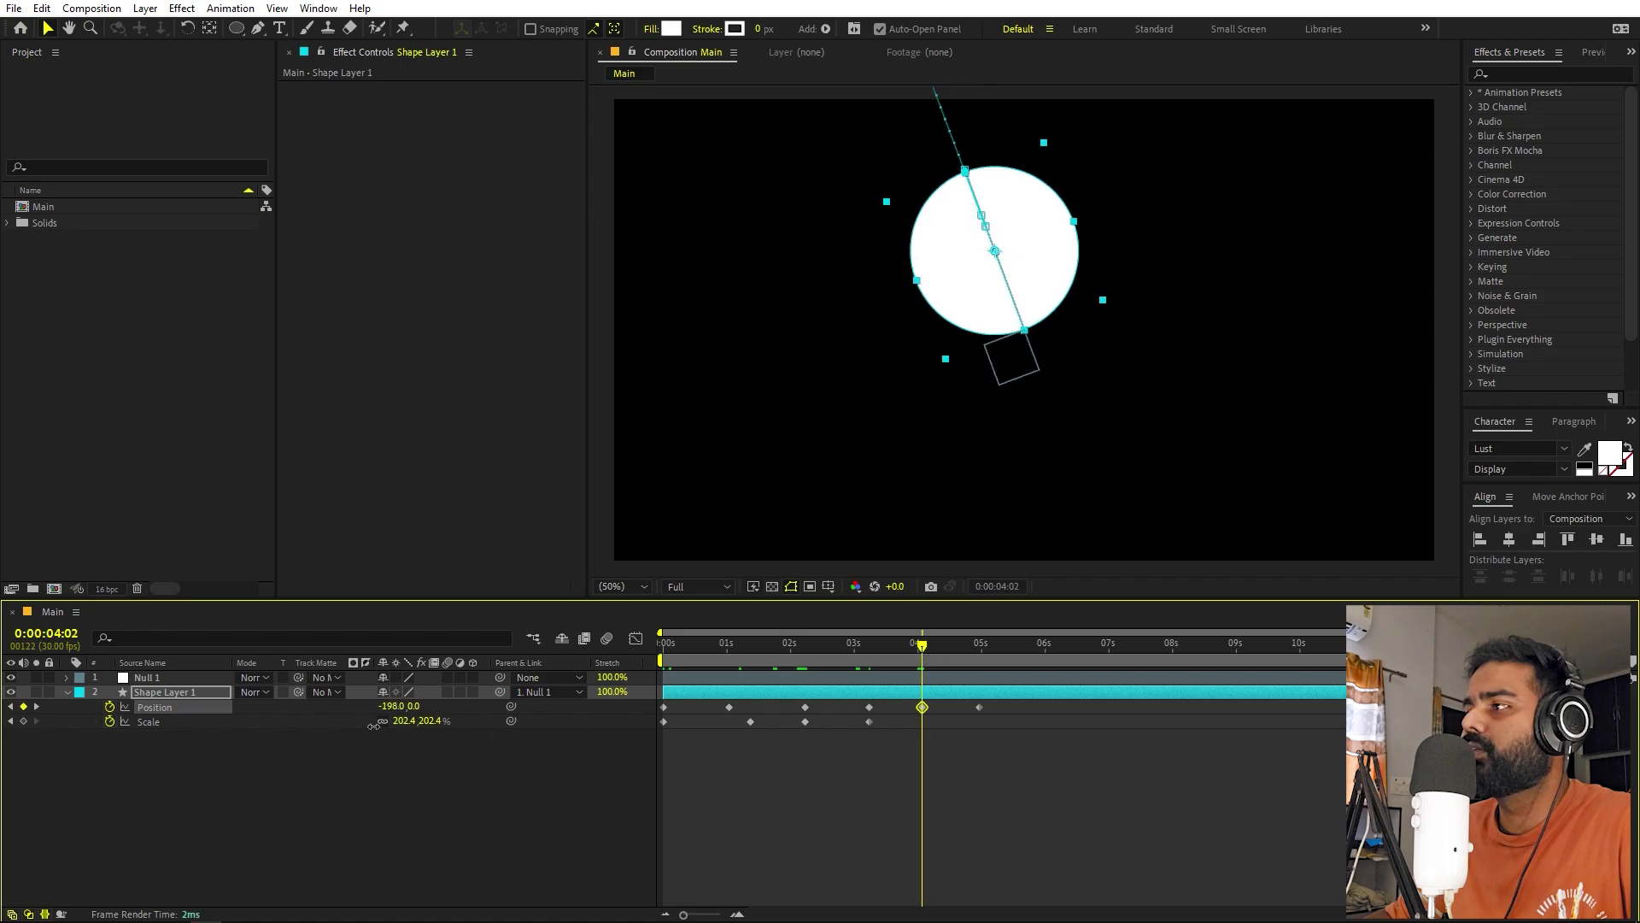
drag(374, 726, 980, 662)
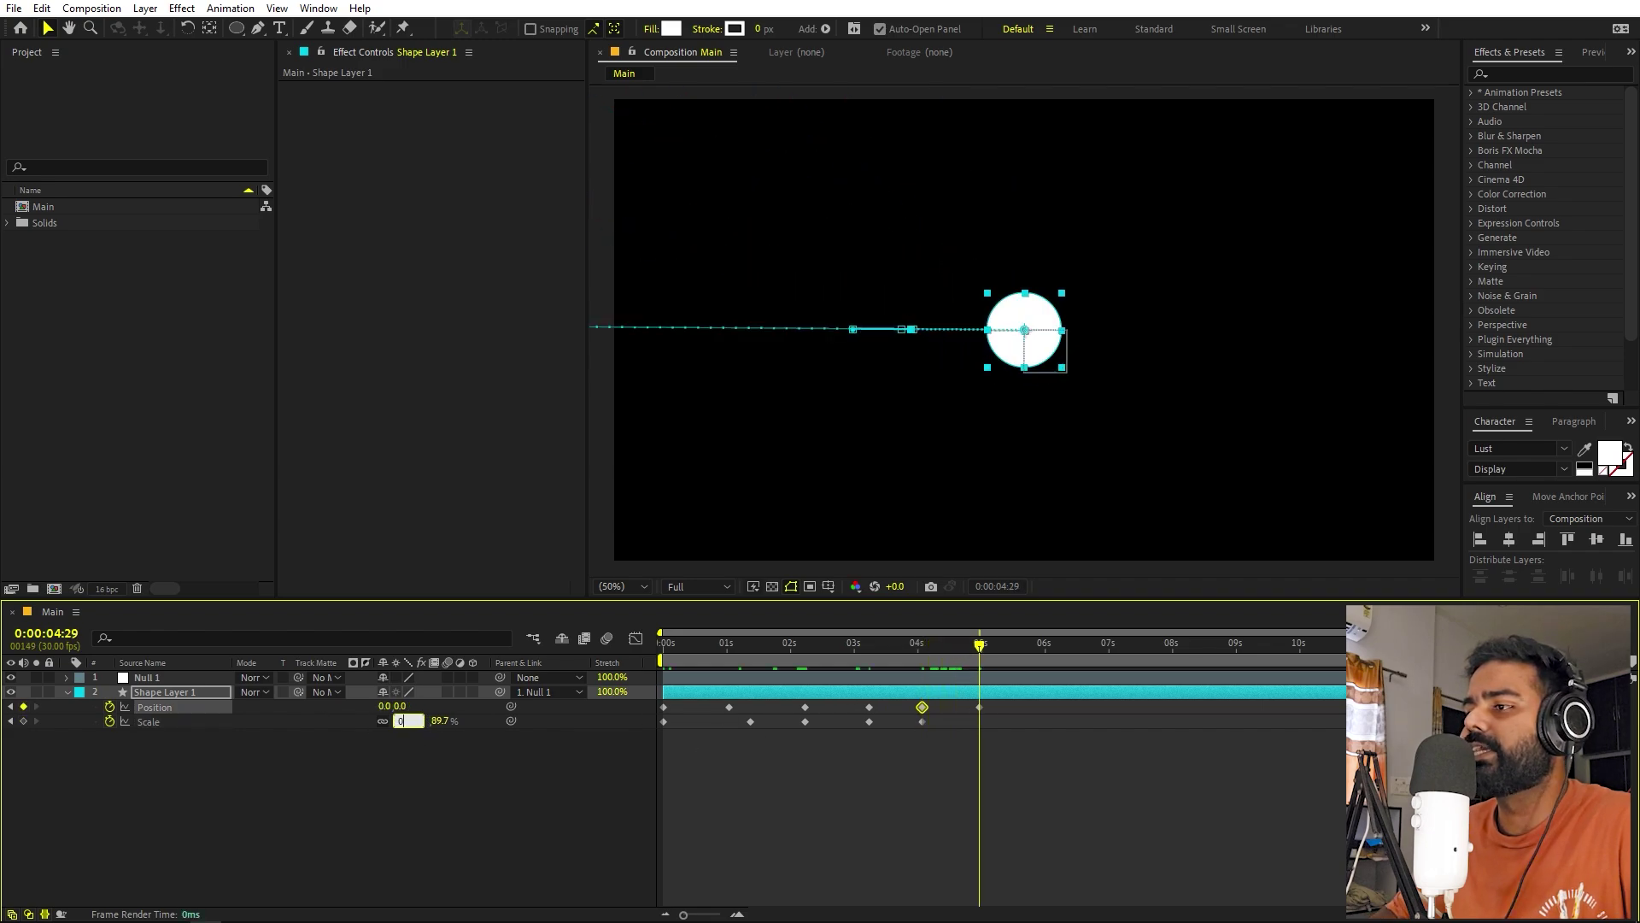
key(Return)
key(space)
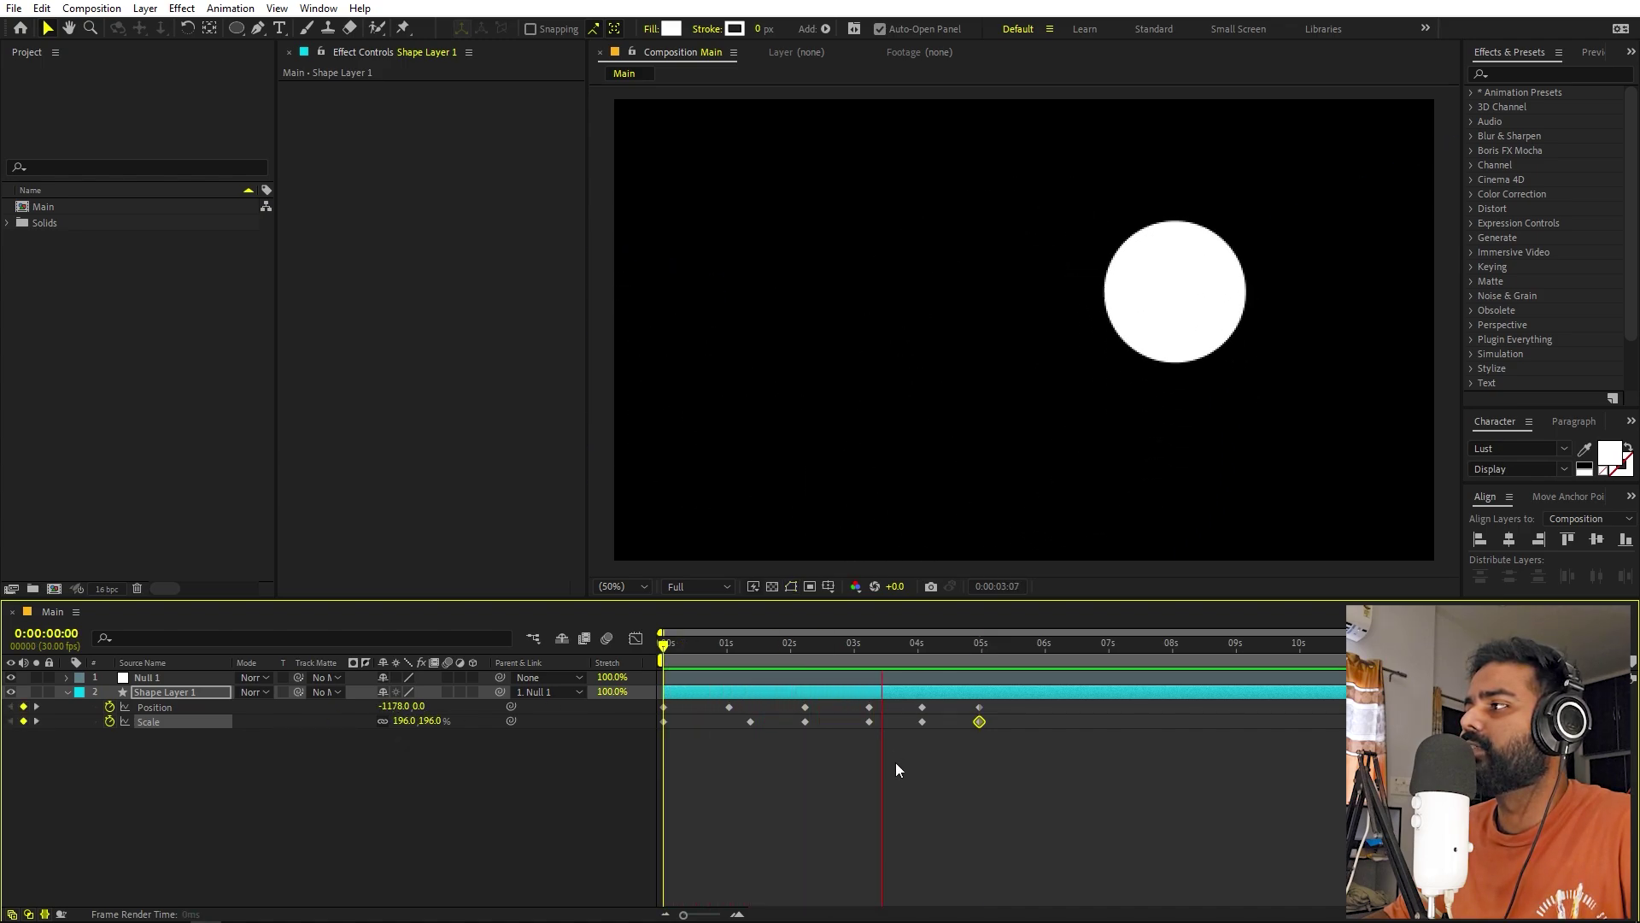
drag(981, 651, 886, 668)
drag(1084, 802, 603, 709)
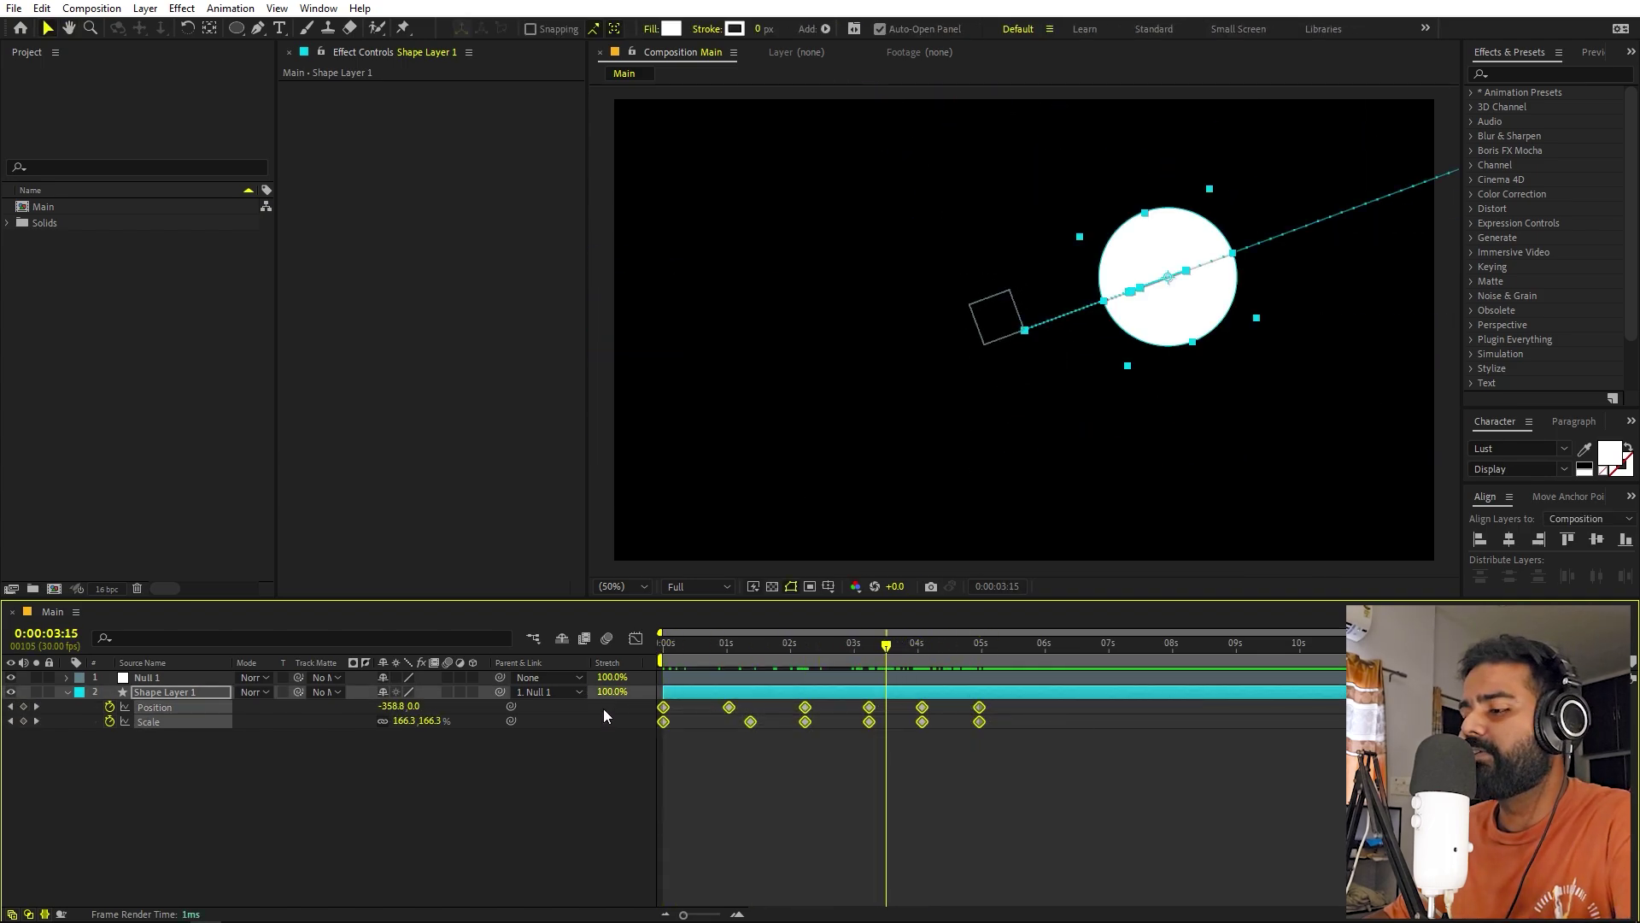
Apply Easy Ease to all twelve of the circle's keyframes.
key(F9)
click(1044, 774)
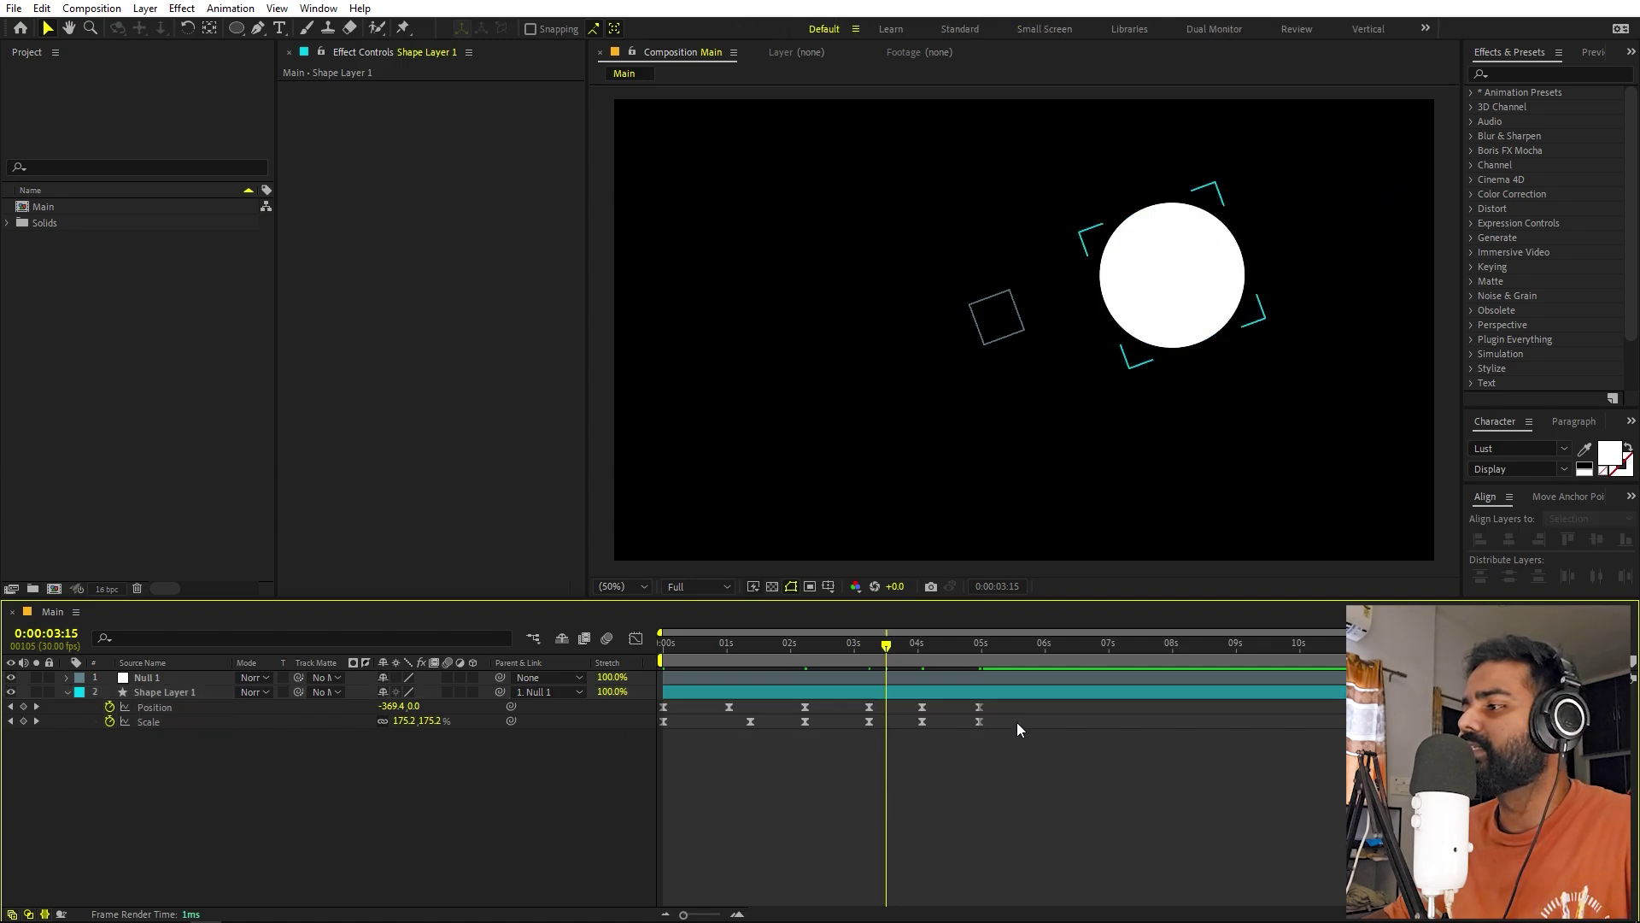
drag(1003, 706, 622, 703)
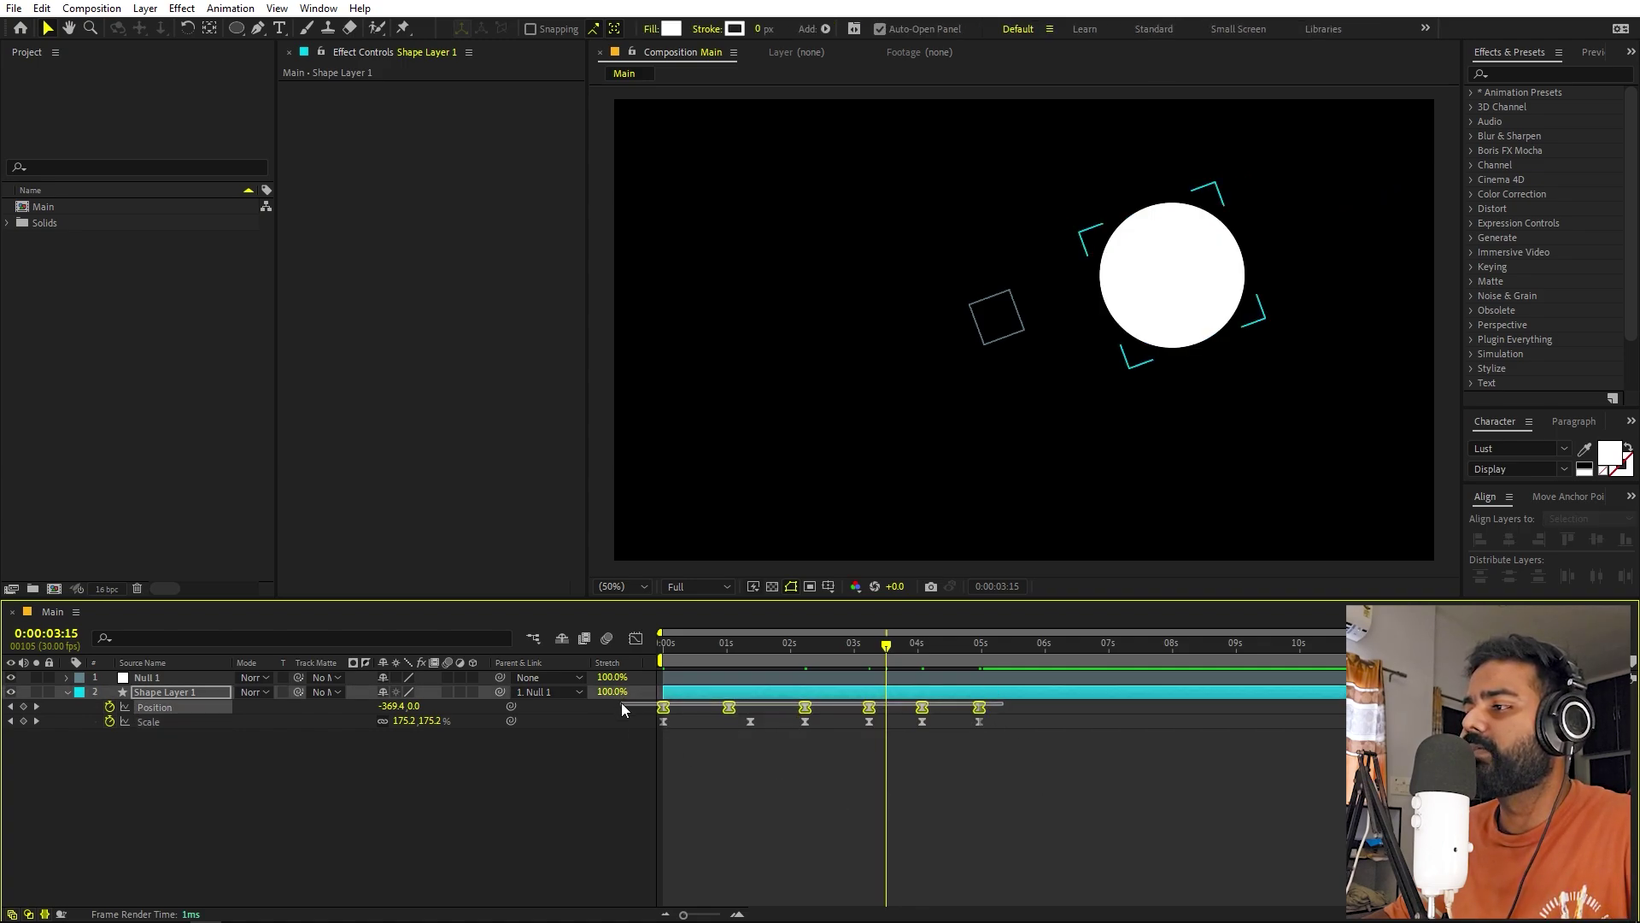
Open Keyframe Velocity for the four lower Position keyframes in the Graph Editor.
click(636, 639)
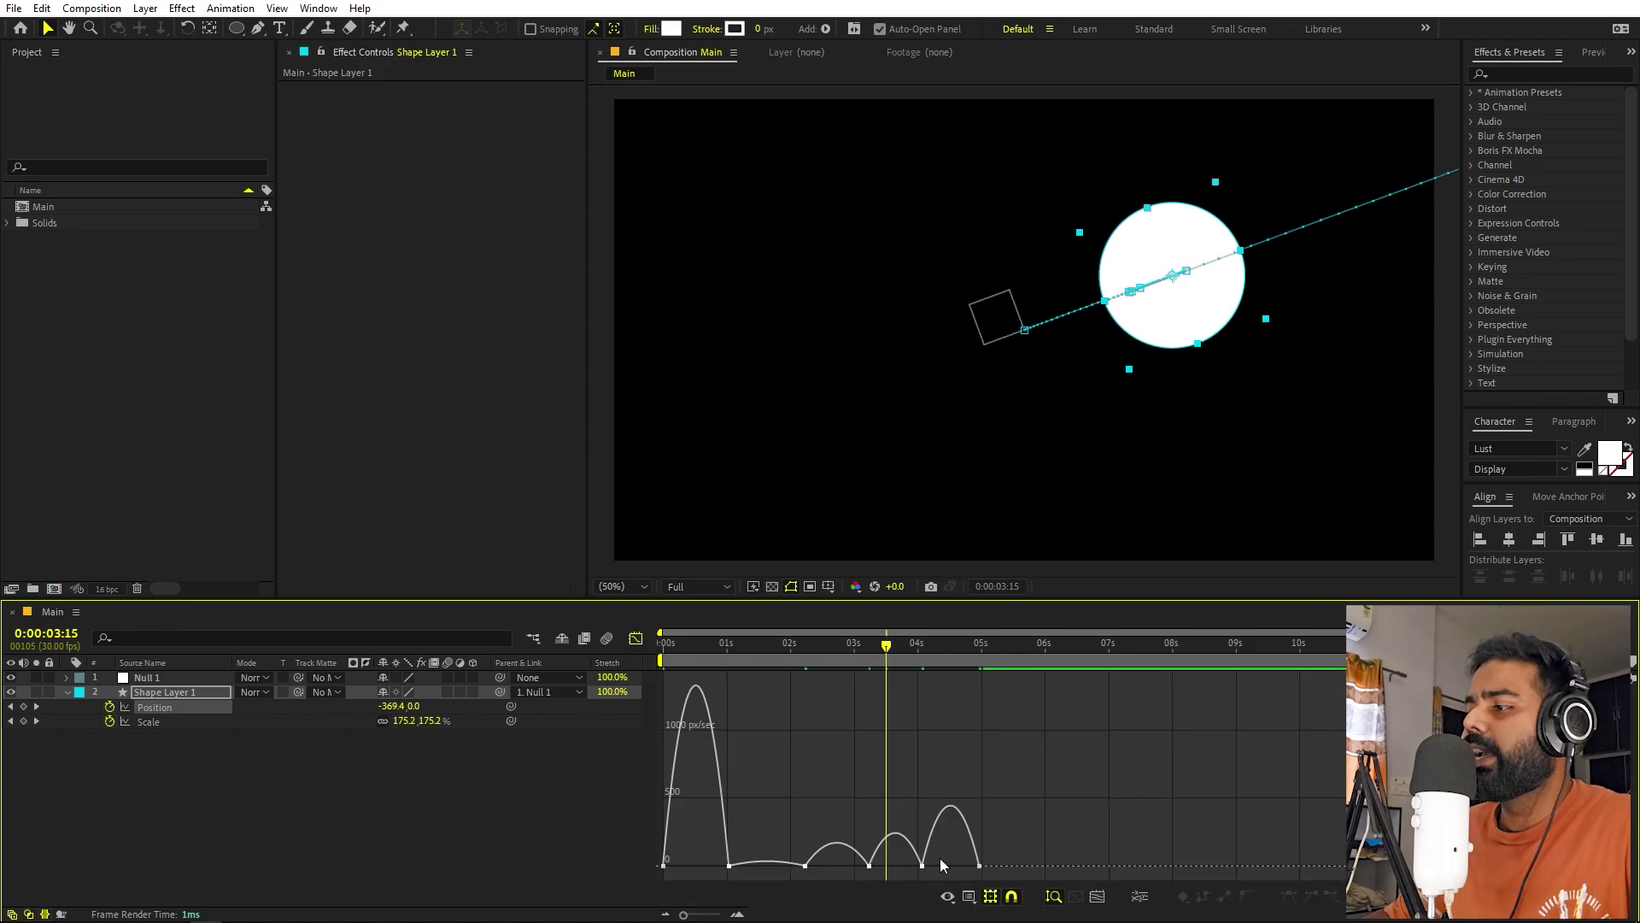
drag(943, 856, 709, 882)
right_click(729, 861)
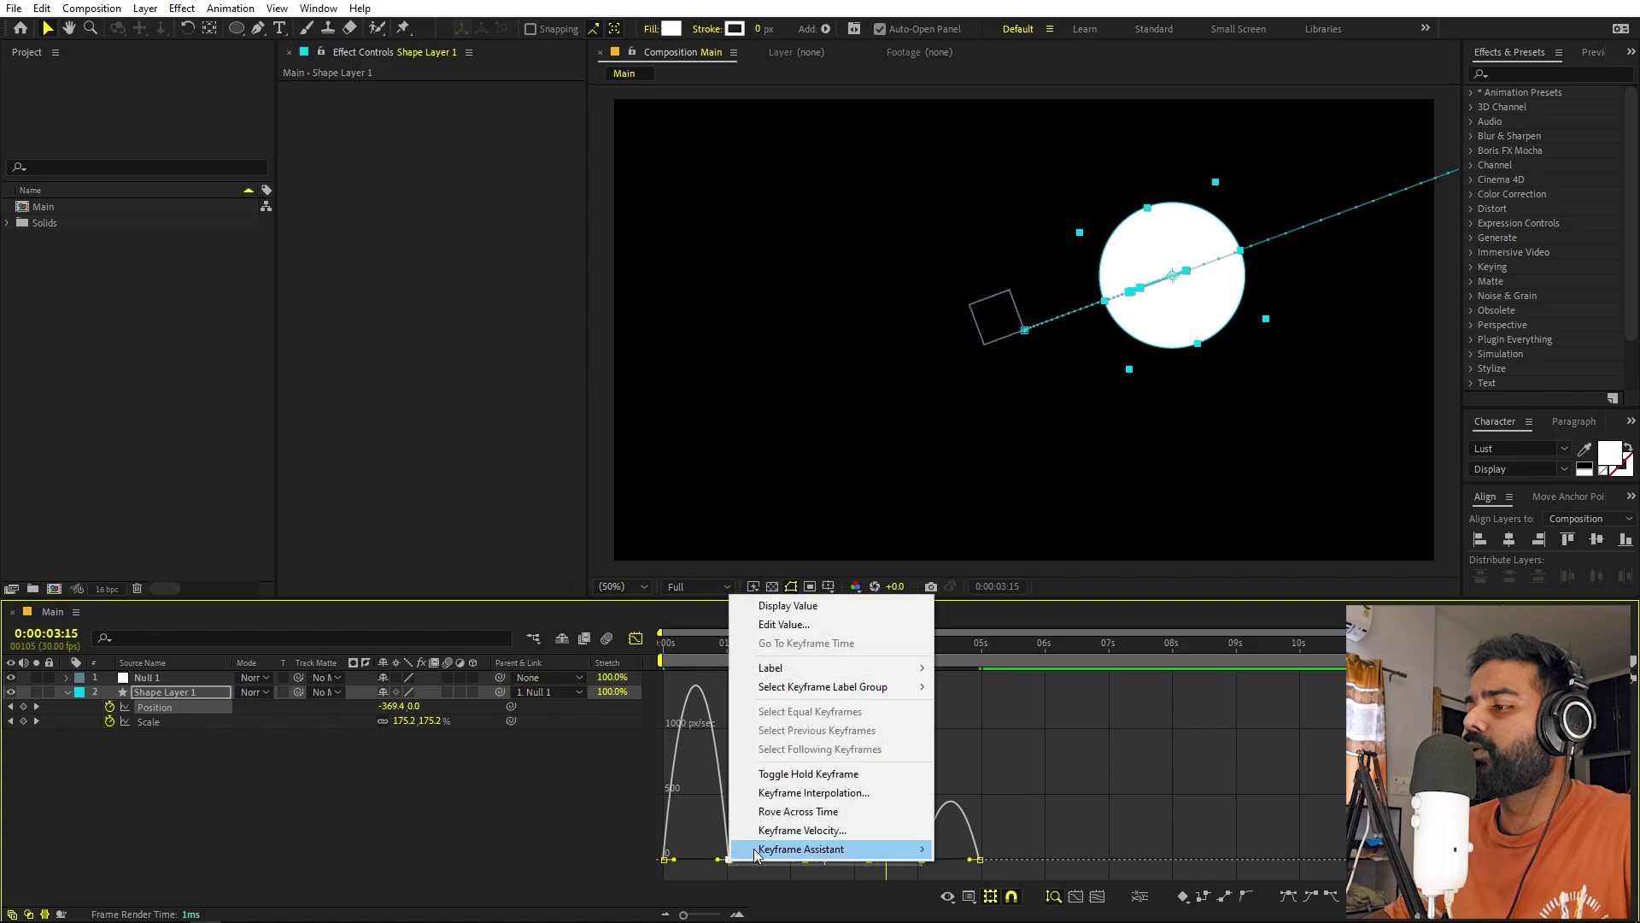
click(798, 837)
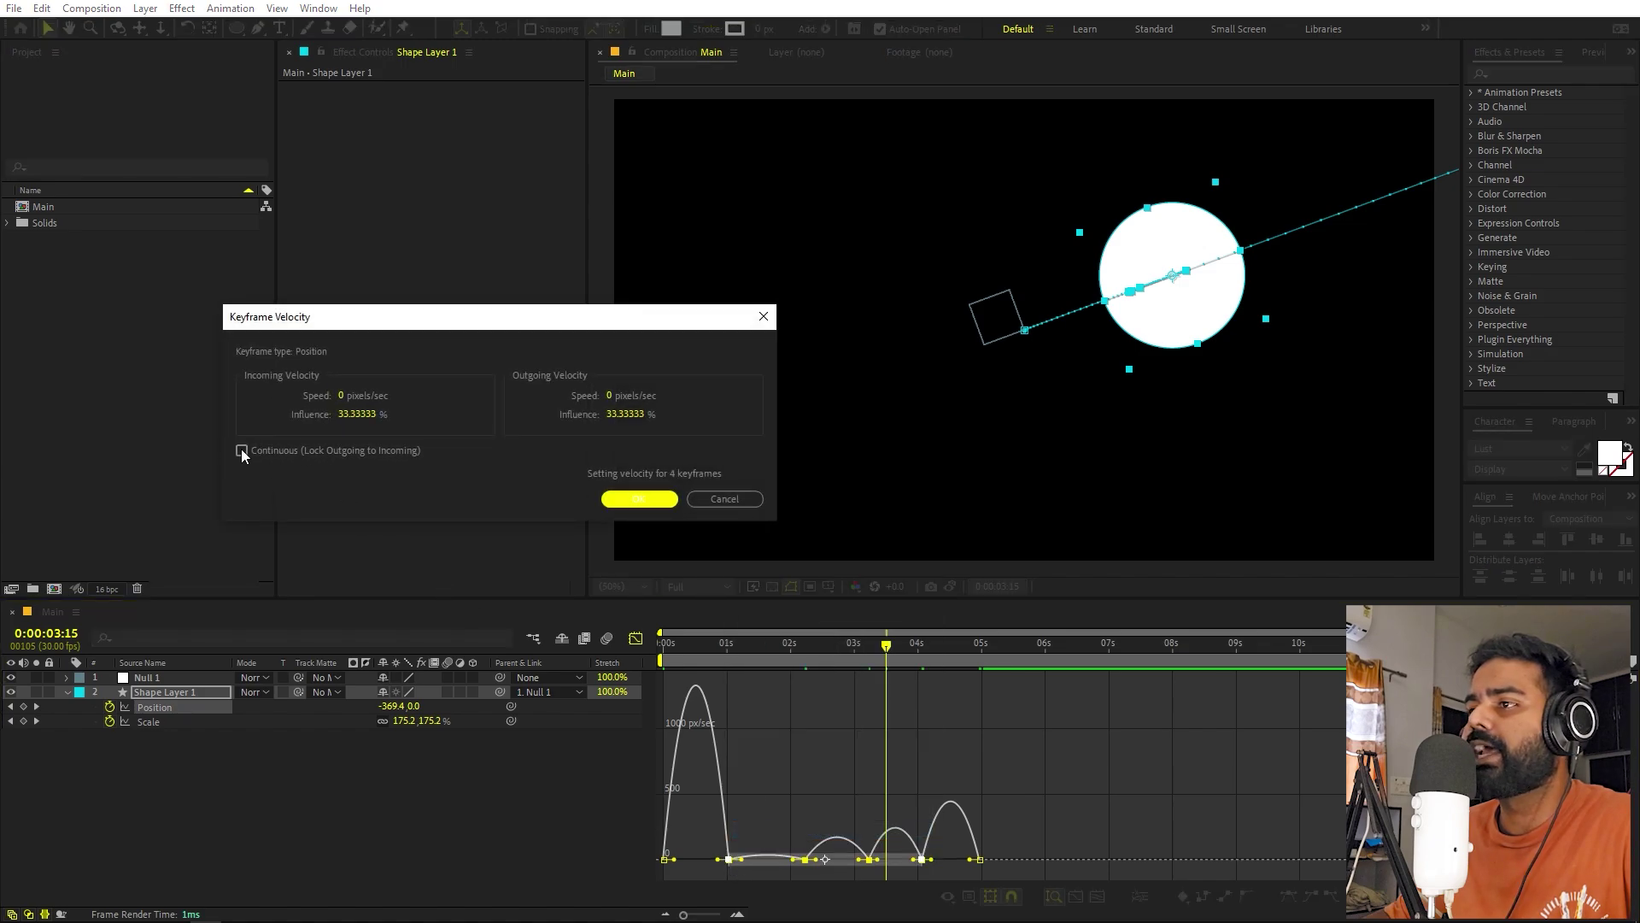
Confirm the keyframe velocity settings and preview the eased circle motion from the start.
click(639, 499)
key(Home)
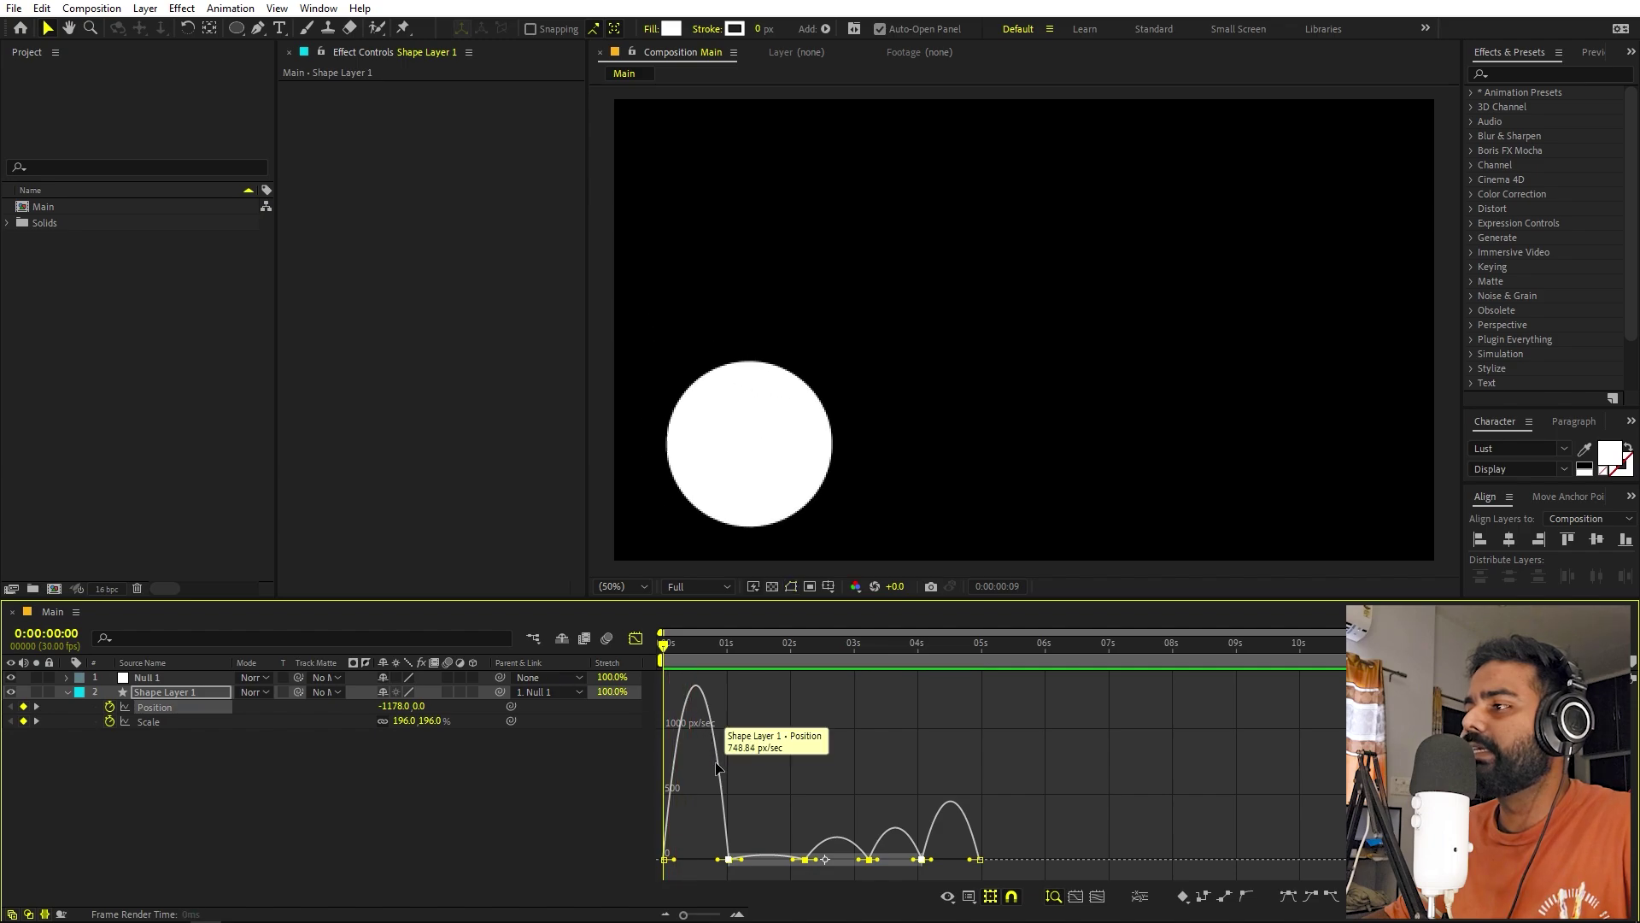
key(space)
key(space)
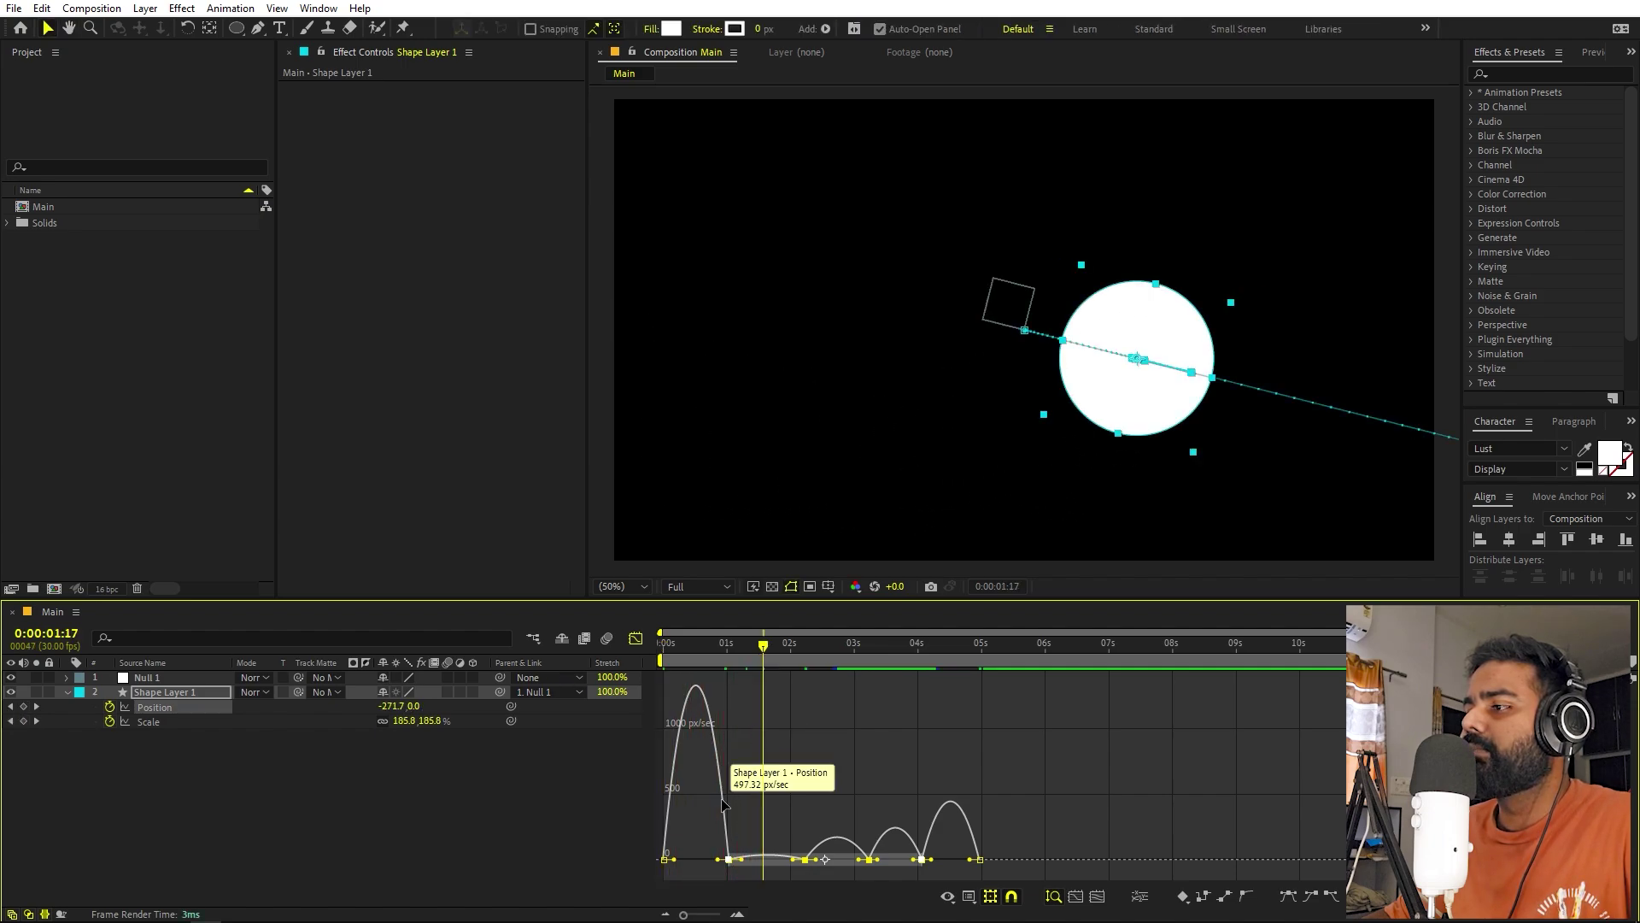
scroll(692, 859, up, 2)
Lengthen the 0:00:01:01 Position keyframe's incoming ease, reshape its outgoing speed, and preview.
drag(759, 658, 802, 672)
drag(841, 806, 794, 818)
drag(702, 915, 713, 916)
drag(867, 805, 830, 803)
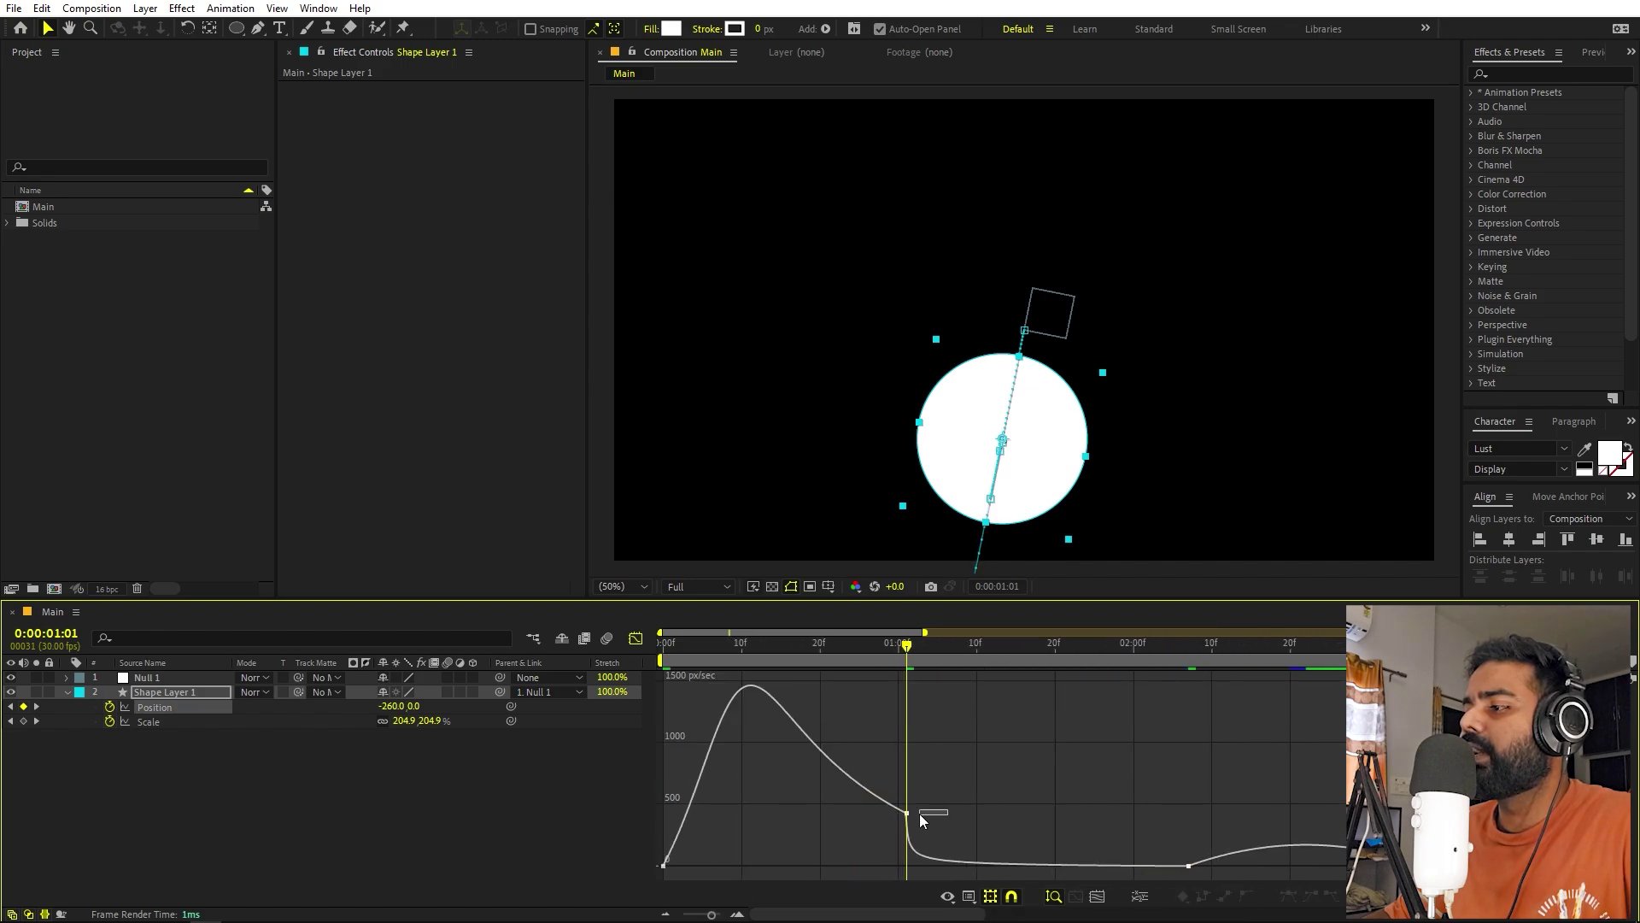
drag(952, 816, 994, 848)
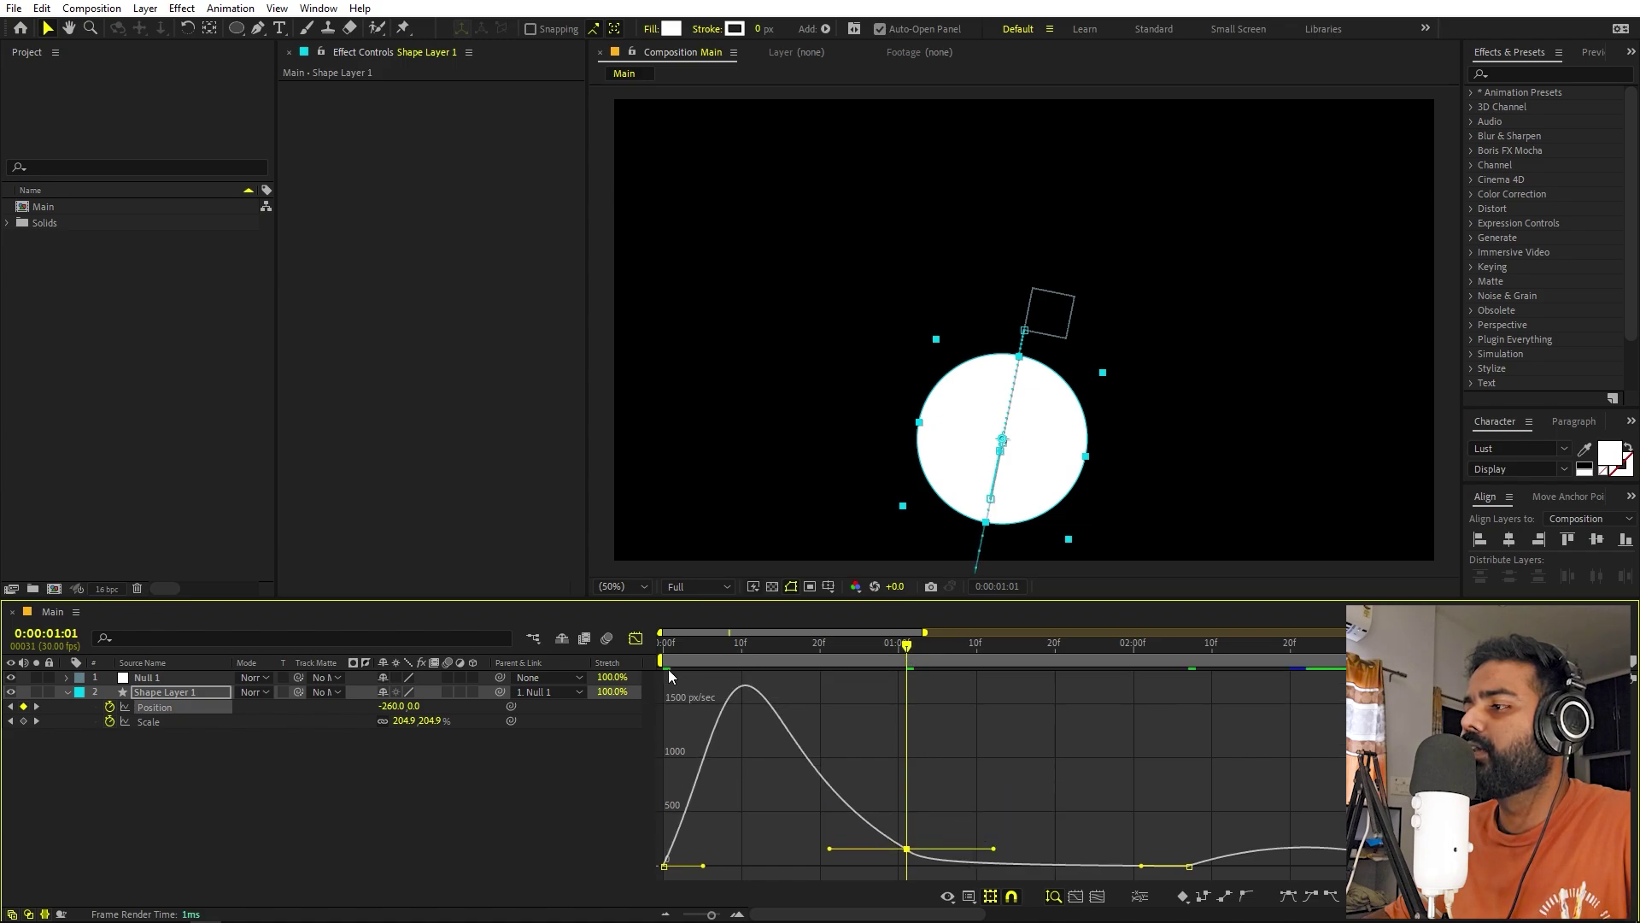
key(Home)
key(space)
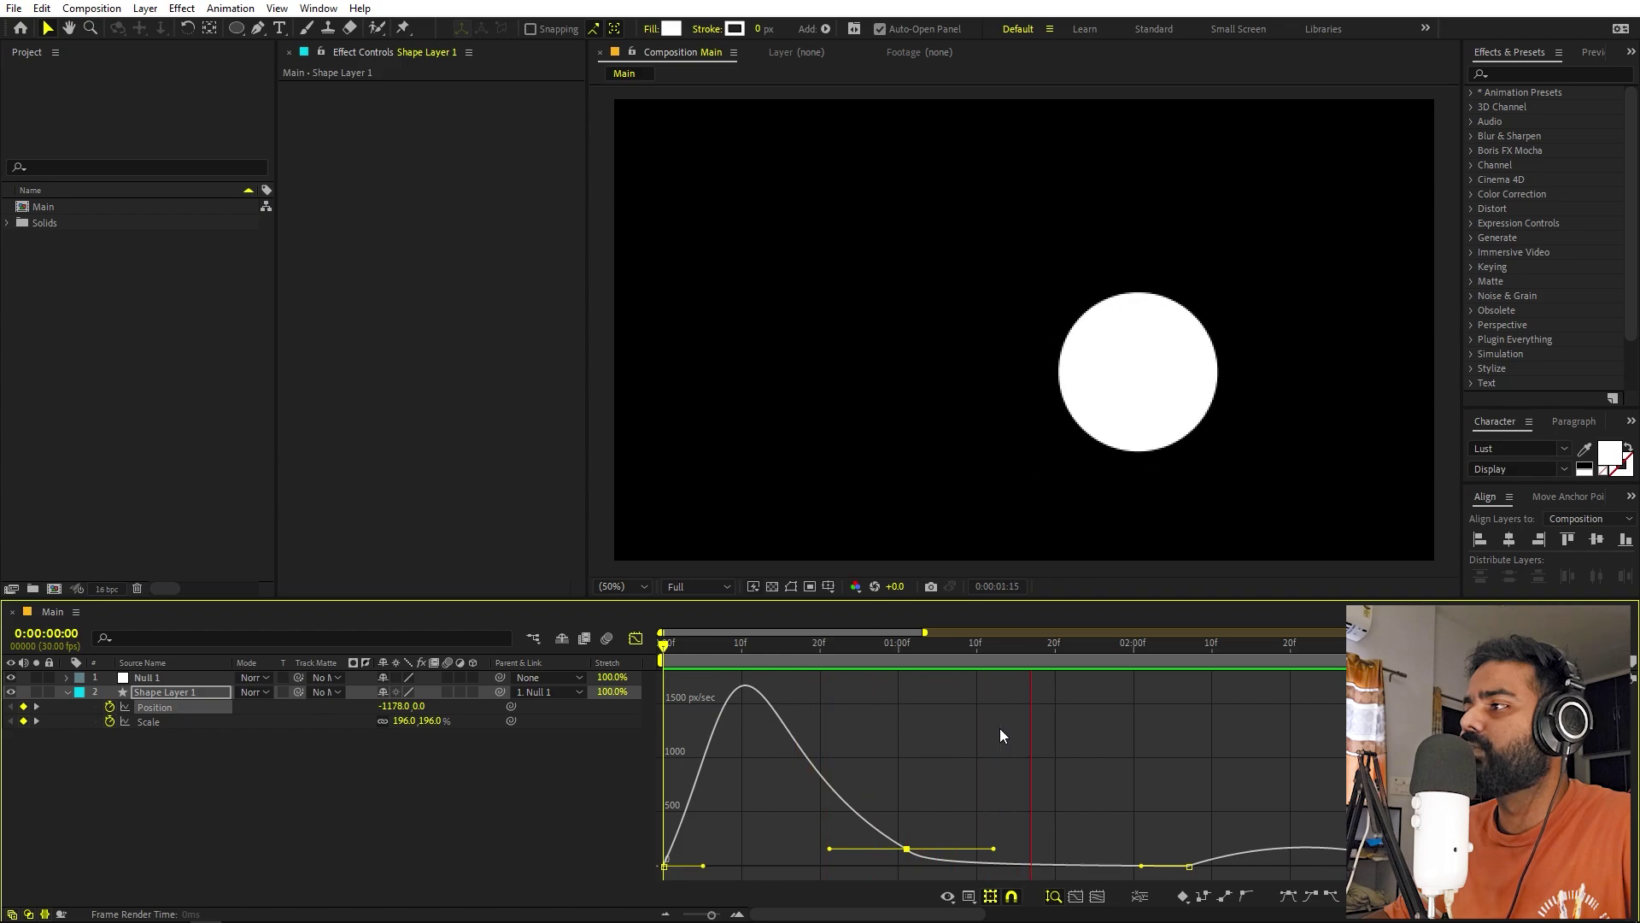
key(space)
Extend the keyframe's incoming ease influence and raise the next keyframe's speed to about 239 px/sec.
click(730, 859)
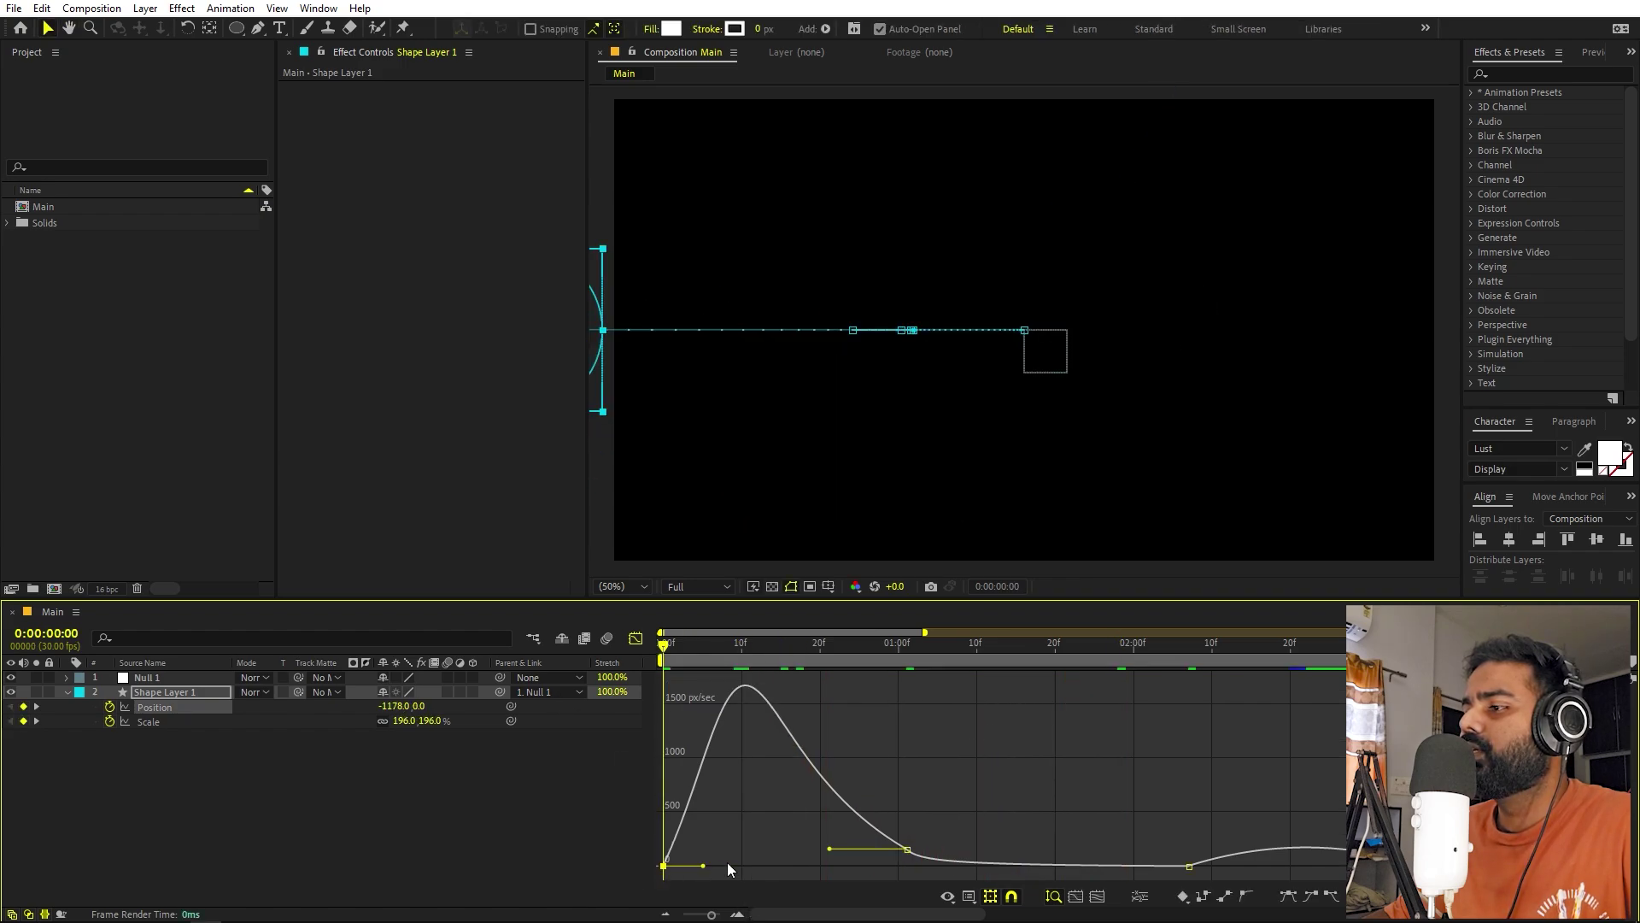
drag(829, 848, 850, 852)
click(1189, 865)
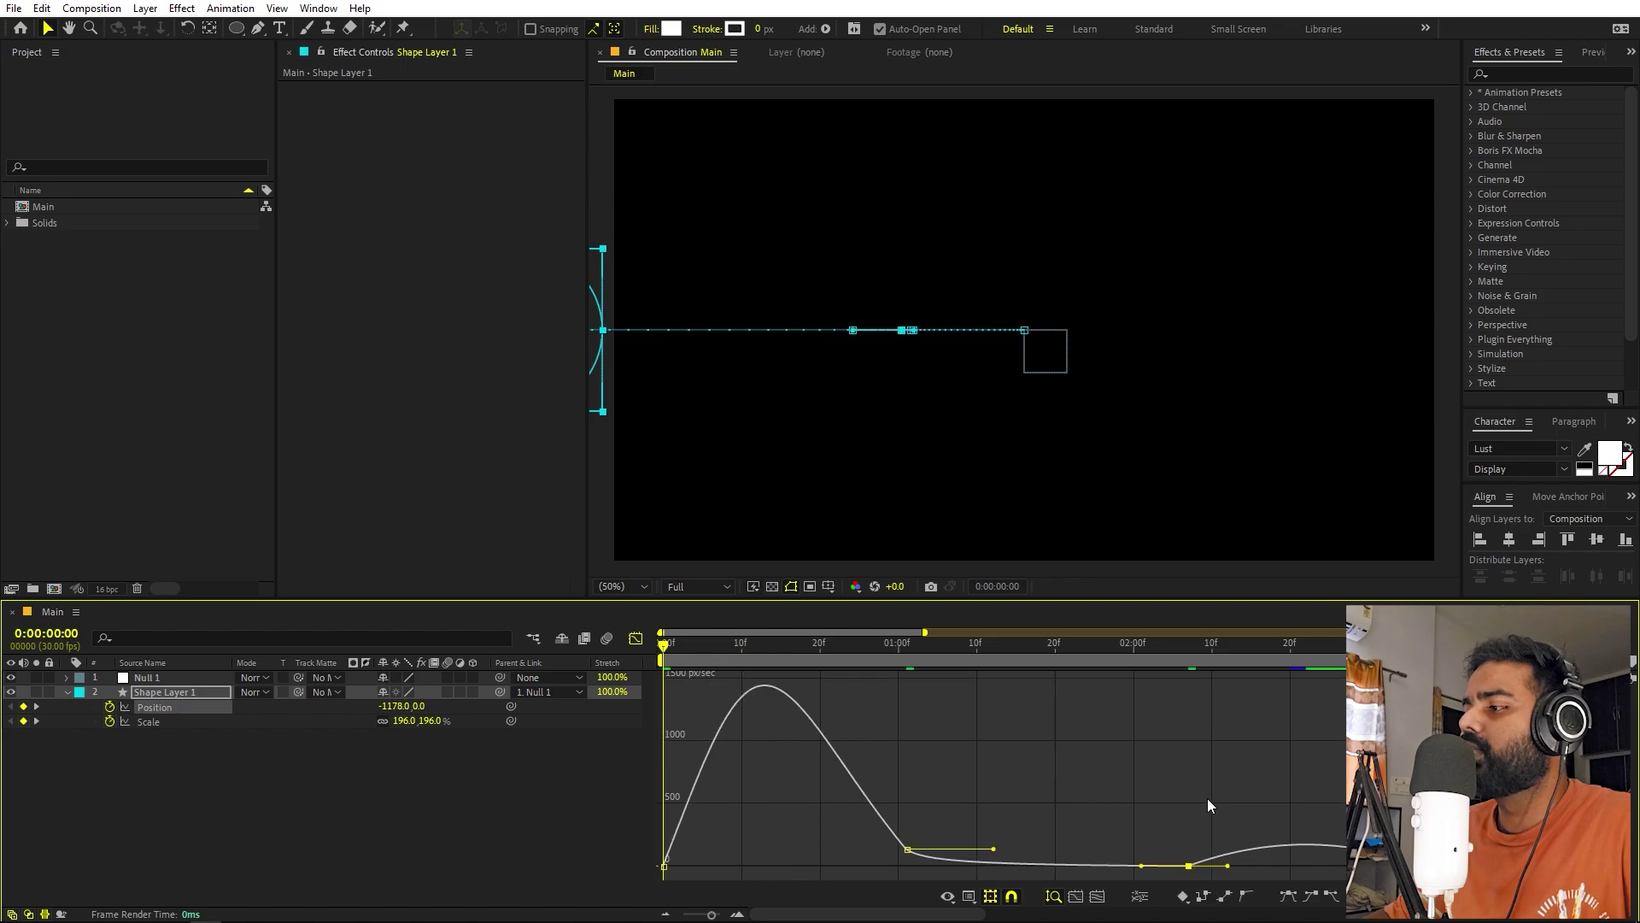
mouse_move(1192, 867)
mouse_down()
mouse_move(1184, 843)
mouse_move(1206, 868)
mouse_move(1196, 771)
mouse_move(1196, 869)
mouse_up()
Give the keyframe near 3:07 about 74% ease influence and near-zero speed, then preview.
scroll(1025, 751, right, 5)
click(1208, 867)
drag(1001, 794, 1049, 863)
mouse_move(1194, 866)
mouse_down()
mouse_move(1208, 885)
mouse_move(1163, 876)
mouse_move(1138, 759)
mouse_move(1179, 814)
mouse_move(1170, 748)
mouse_move(1228, 777)
mouse_move(1216, 721)
mouse_up()
key(space)
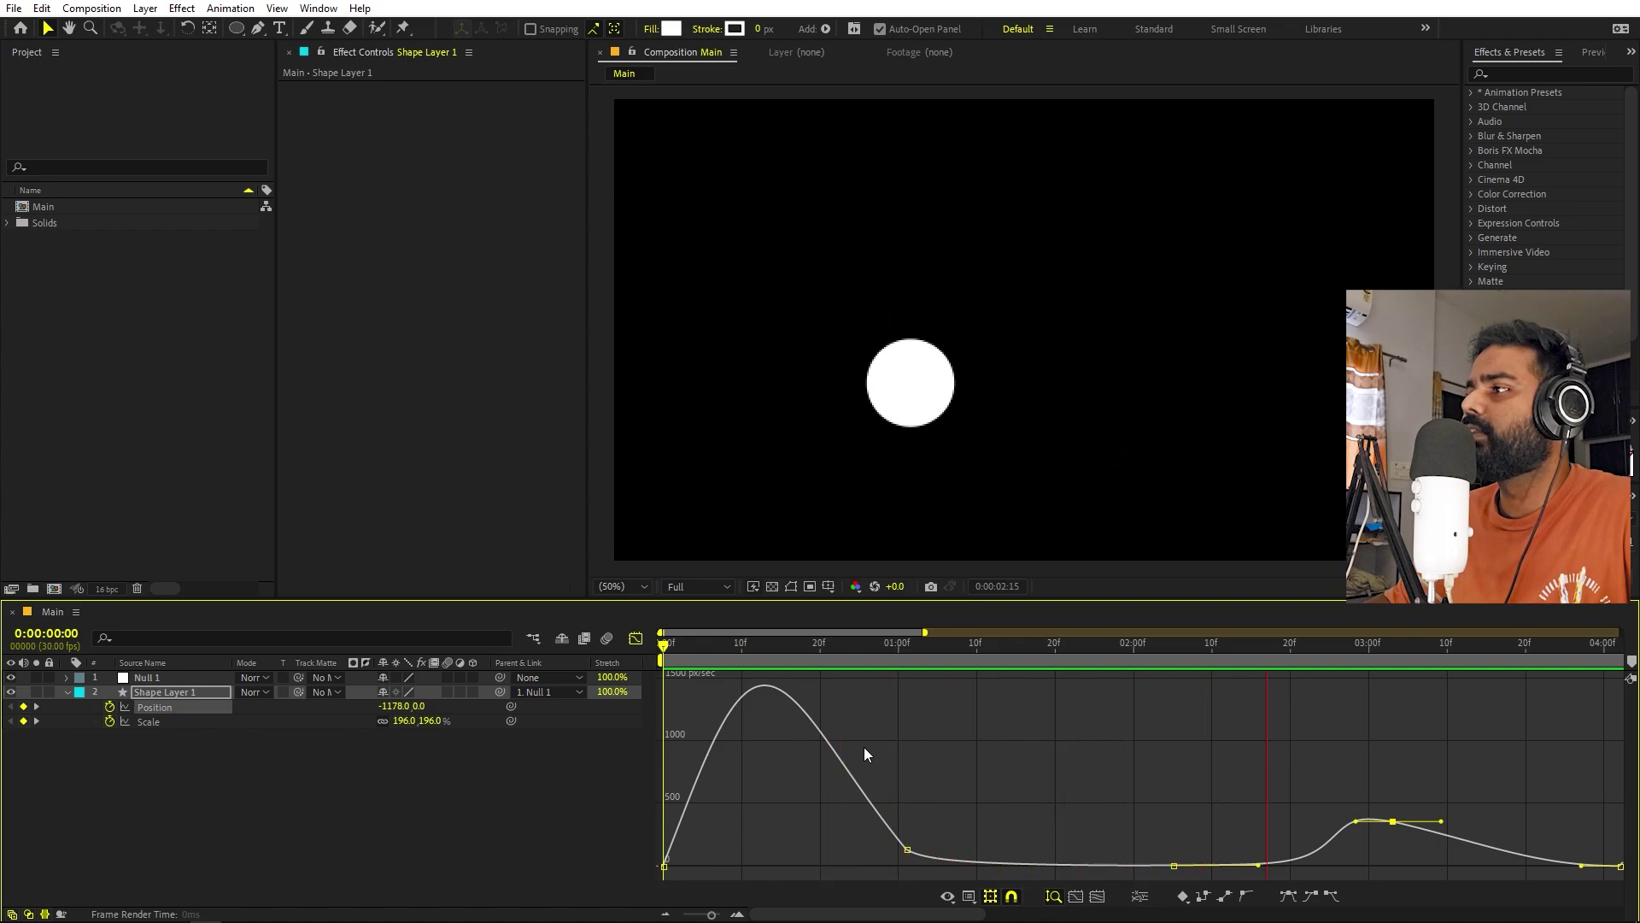
Raise the 4:02 Position keyframe's speed to about 231 px/sec and preview the motion.
key(space)
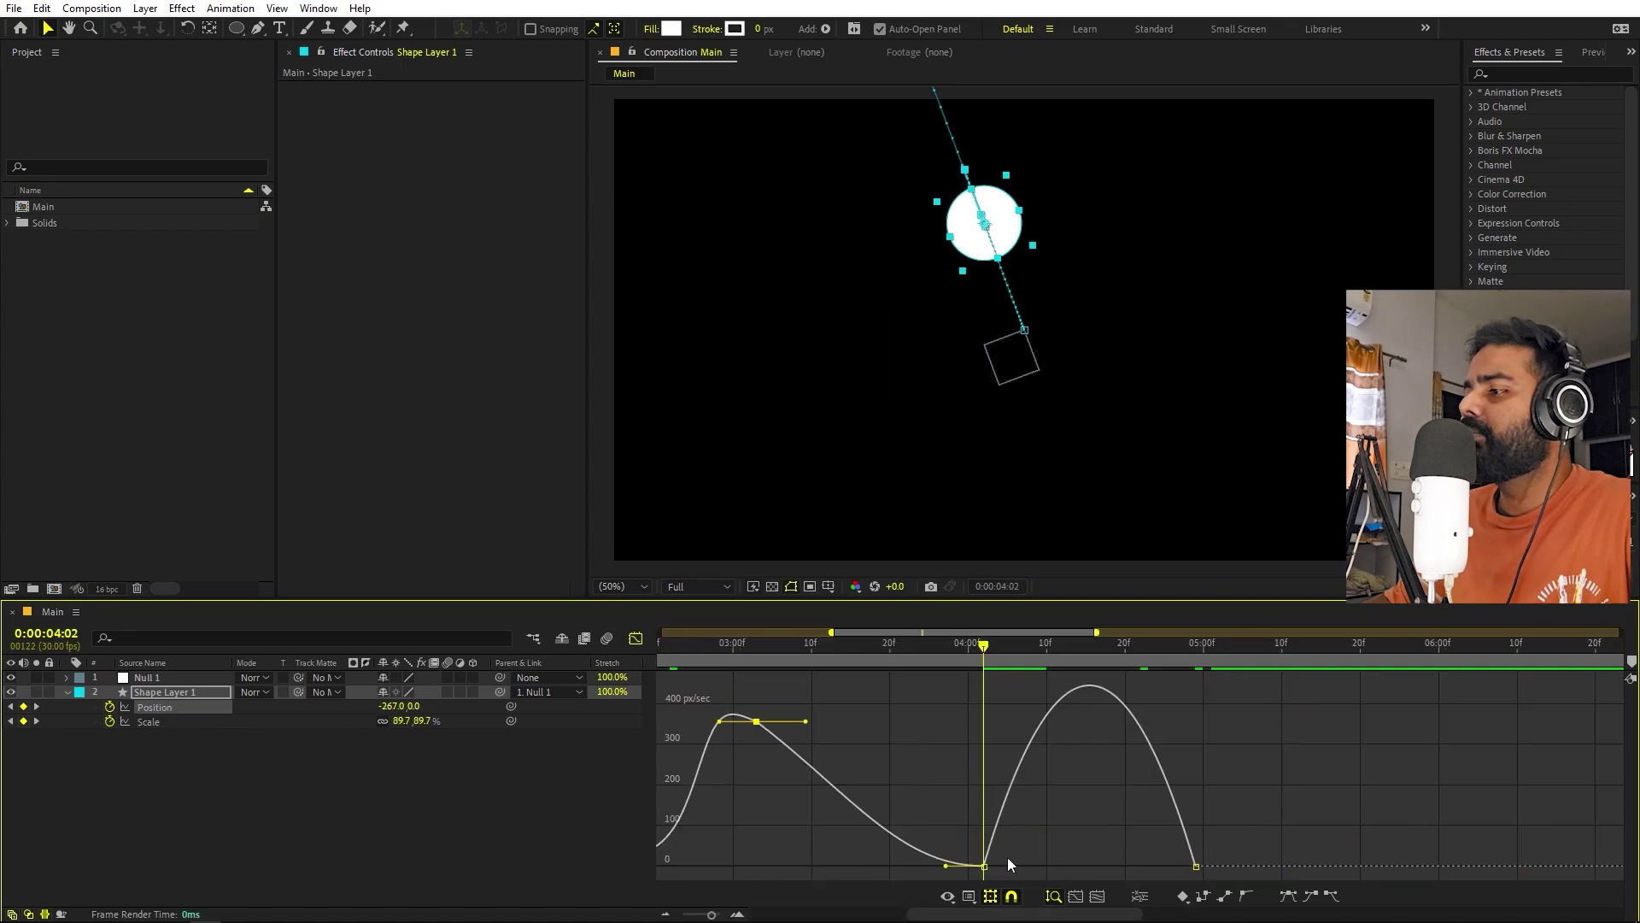
drag(1006, 814, 961, 884)
drag(949, 669, 1007, 681)
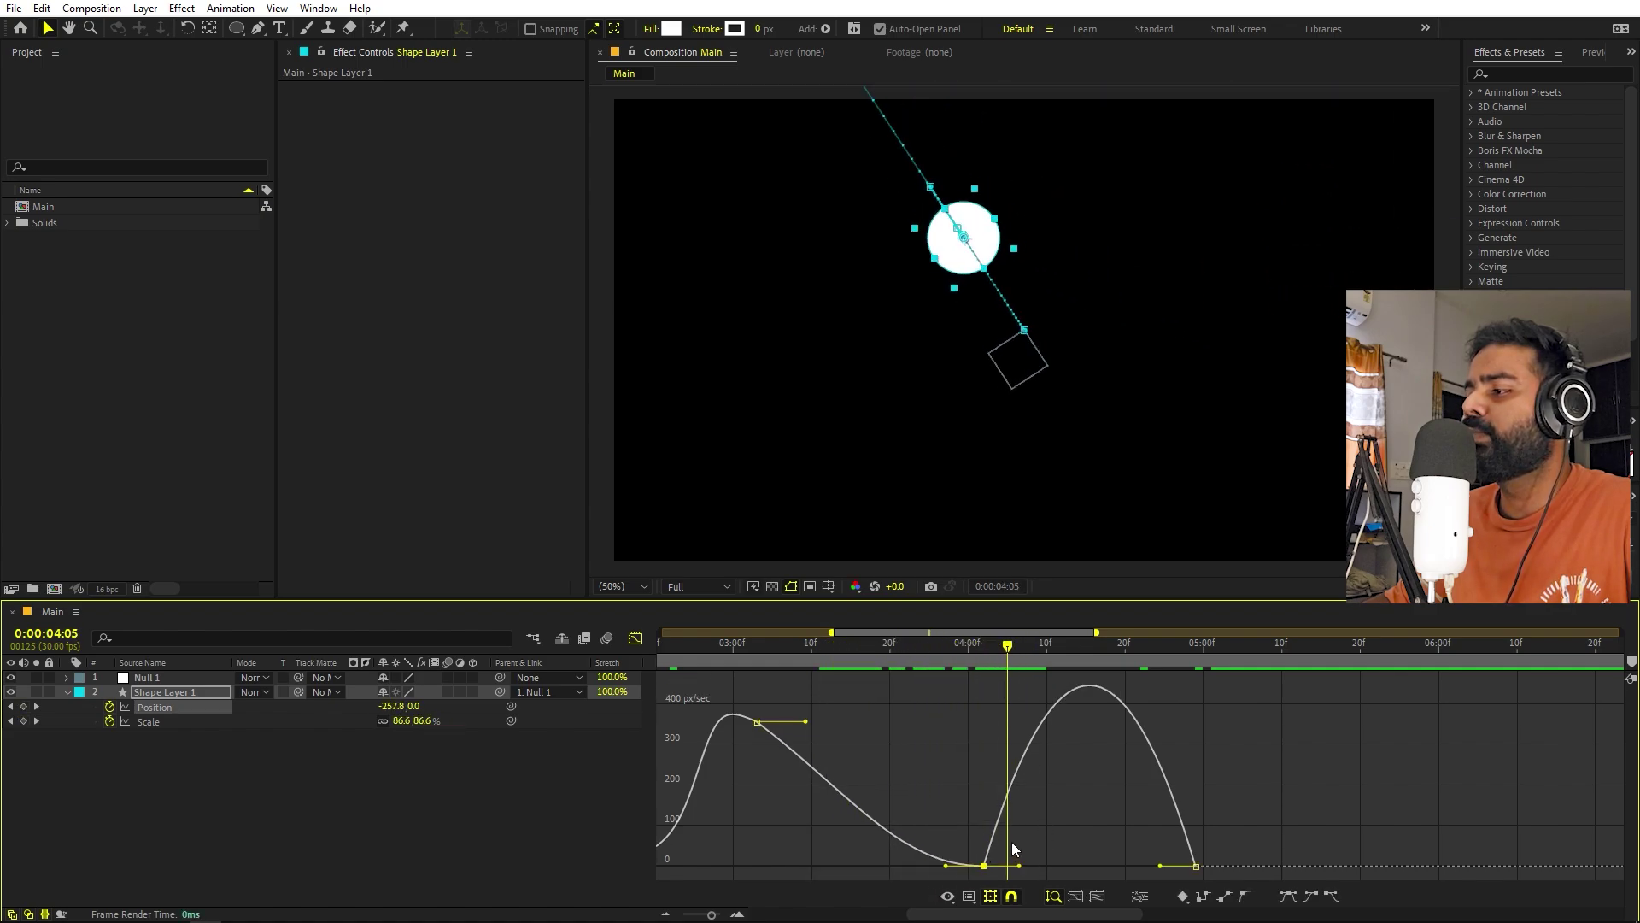
drag(991, 867, 979, 765)
drag(948, 659, 827, 658)
key(space)
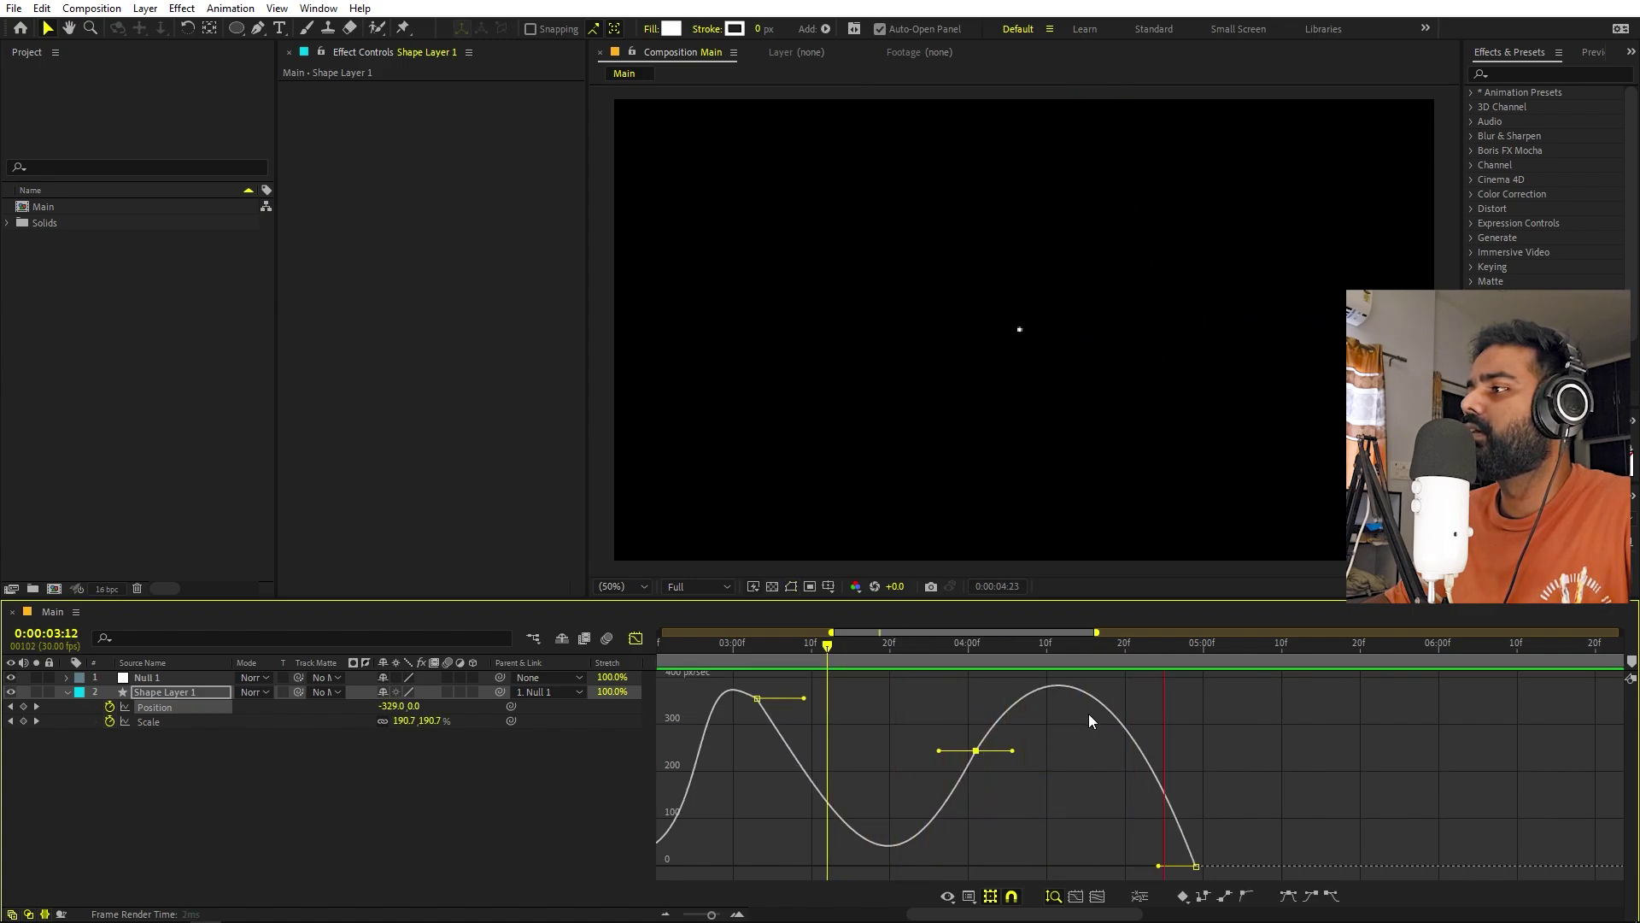
Move the last Position keyframe to 0:00:05:05 and lower the middle keyframe's speed, then preview.
click(1195, 865)
drag(1195, 865, 1243, 865)
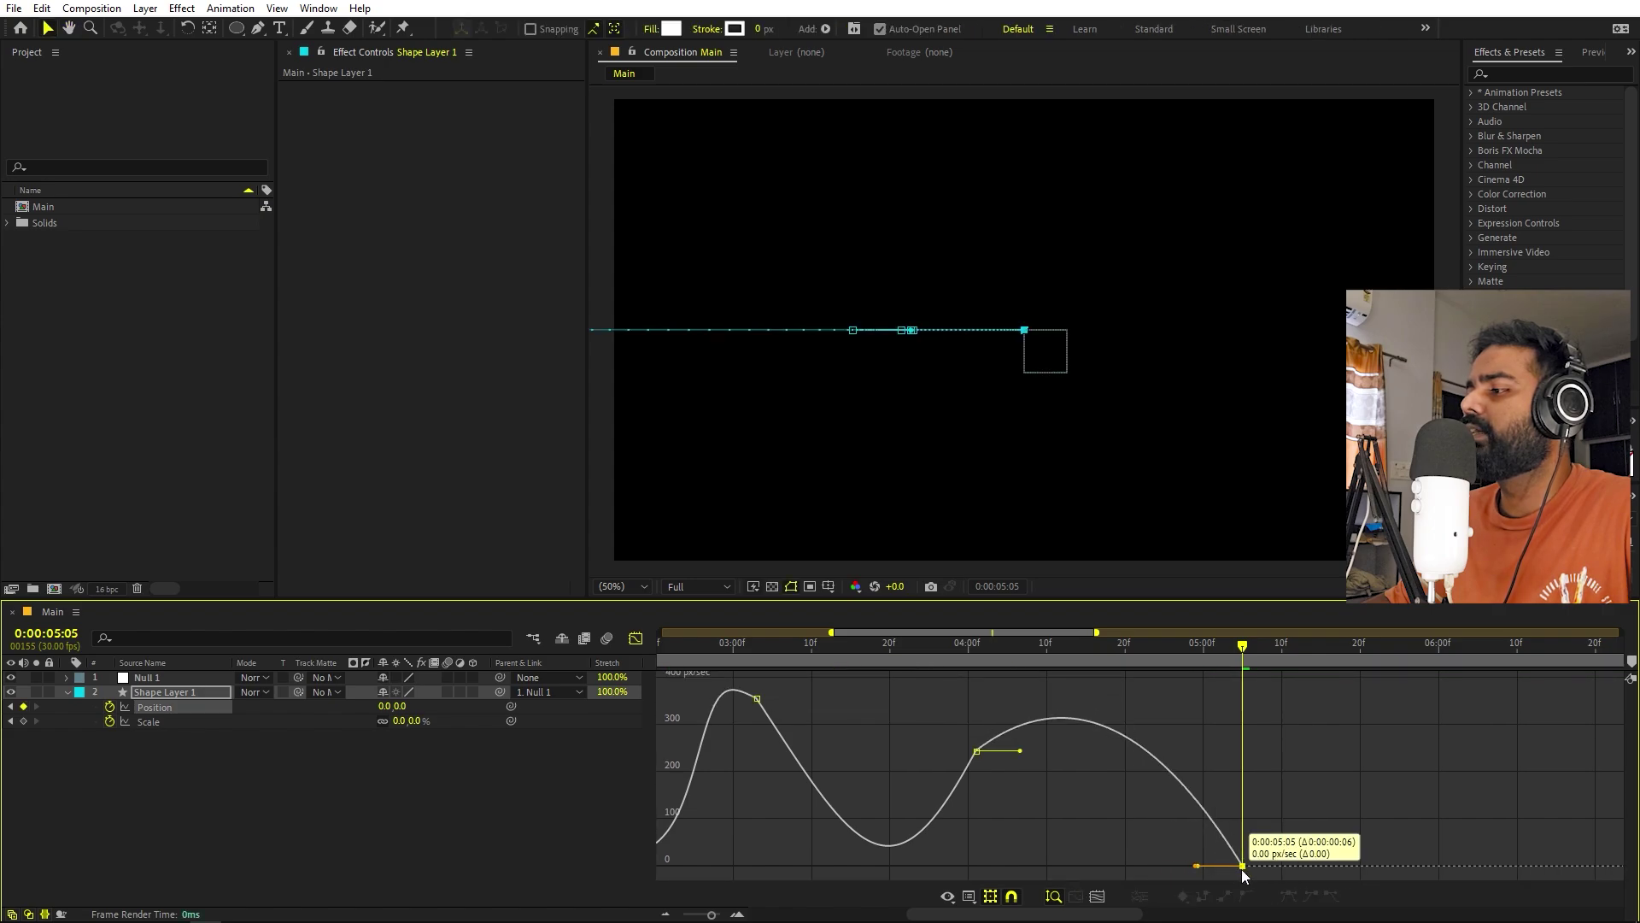
click(976, 748)
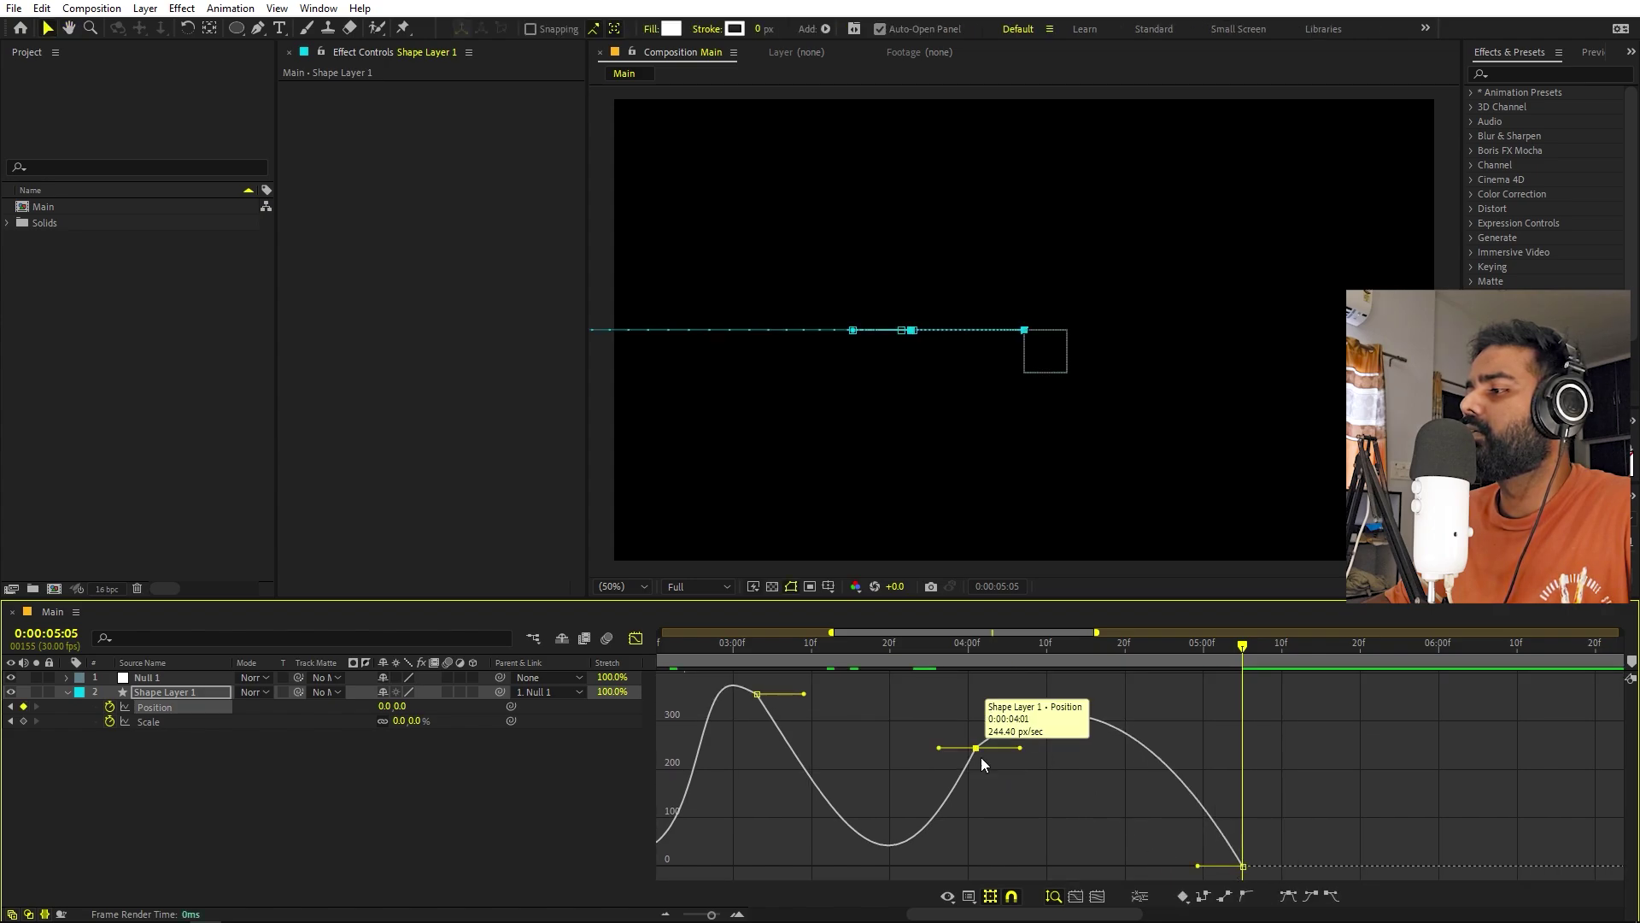
drag(977, 748, 983, 776)
key(space)
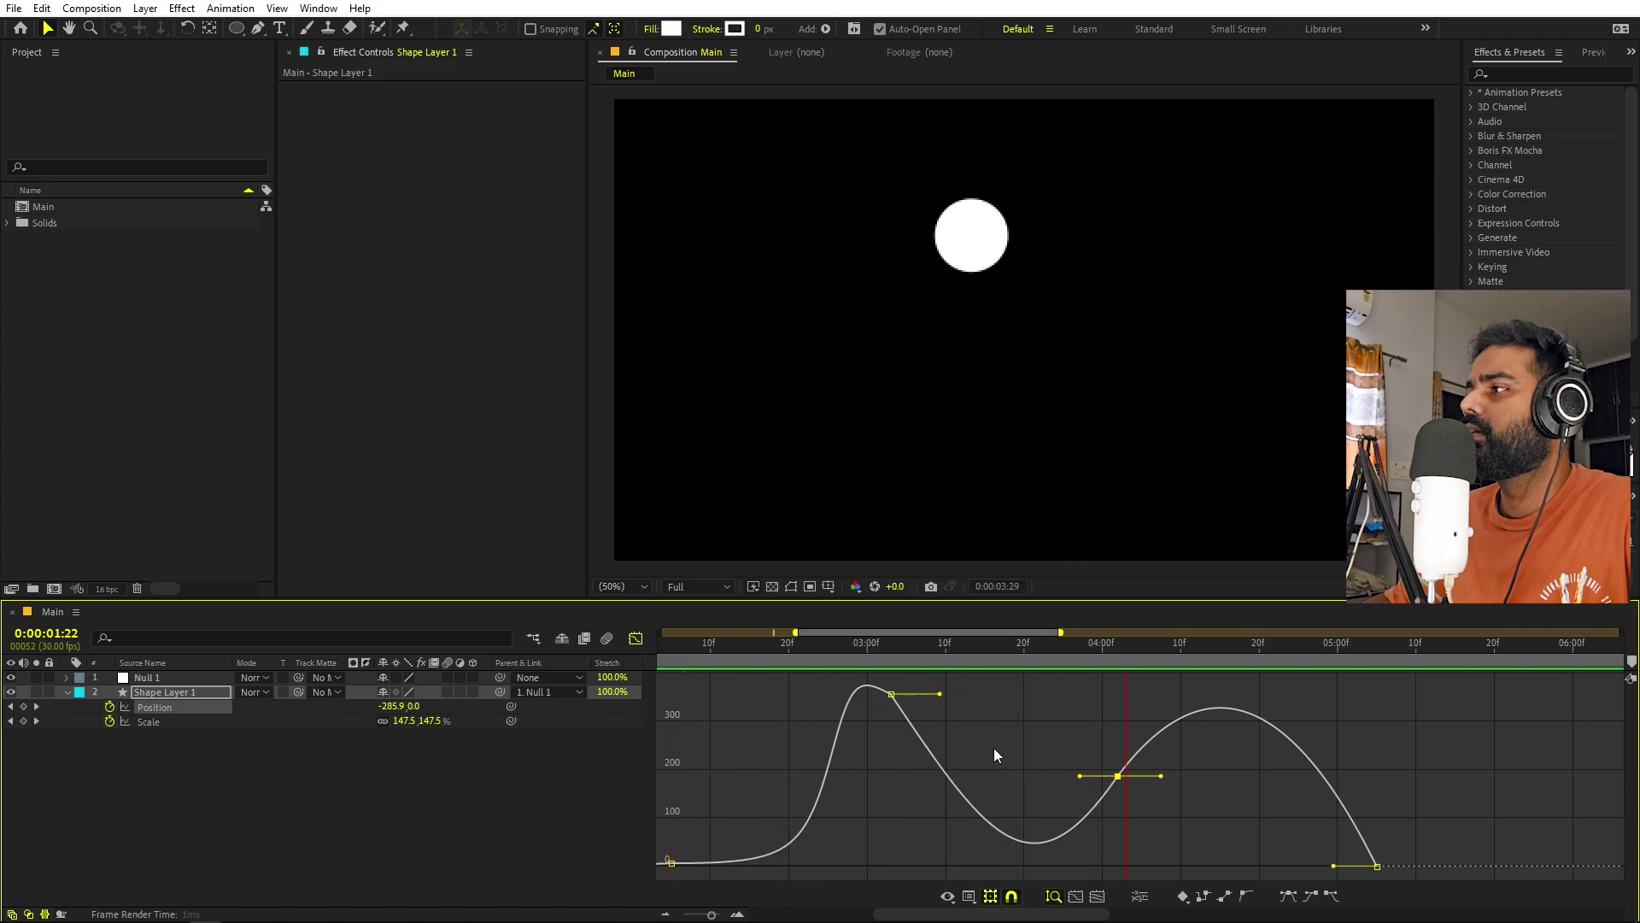
key(space)
key(Home)
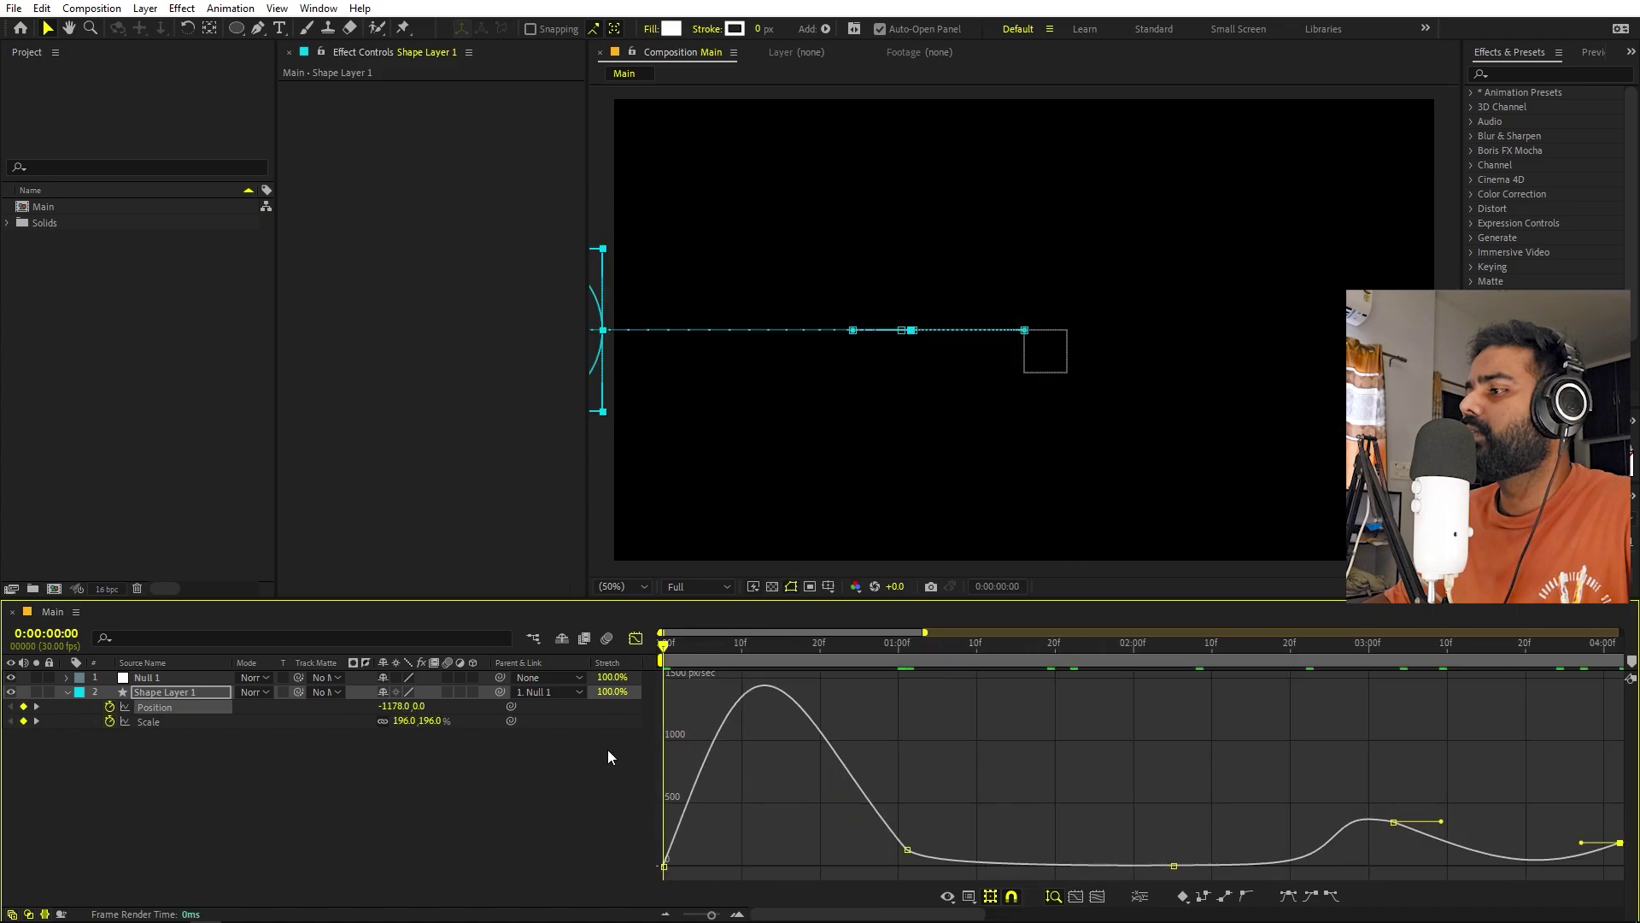
scroll(1038, 783, down, 6)
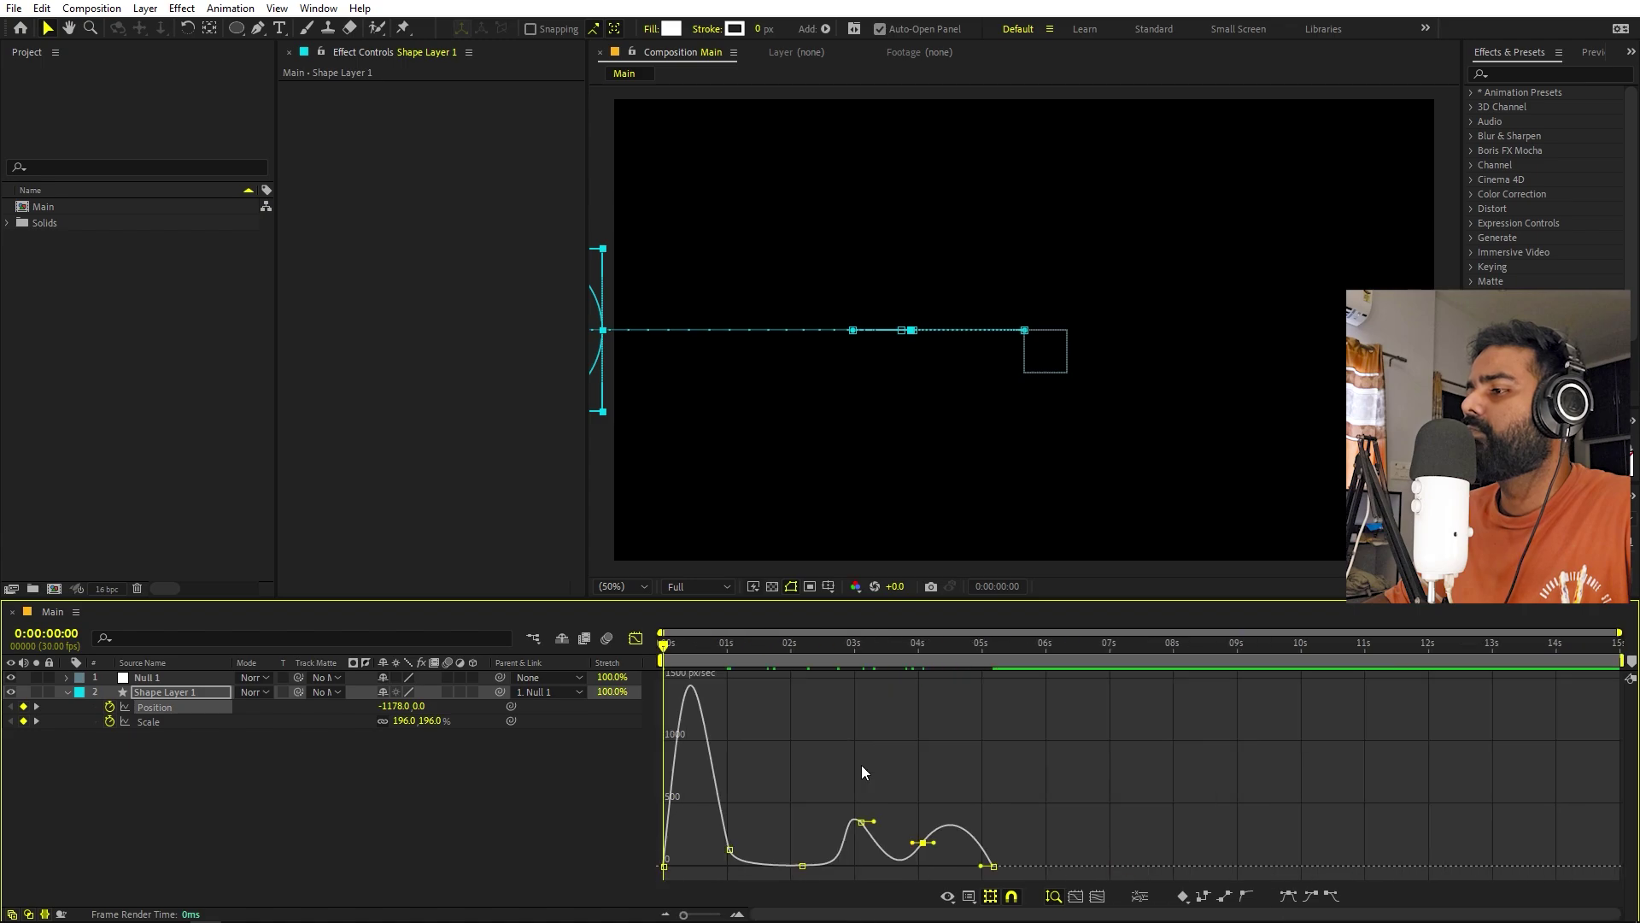
Move the middle Position keyframe later so the speed curve's second peak rises.
click(750, 649)
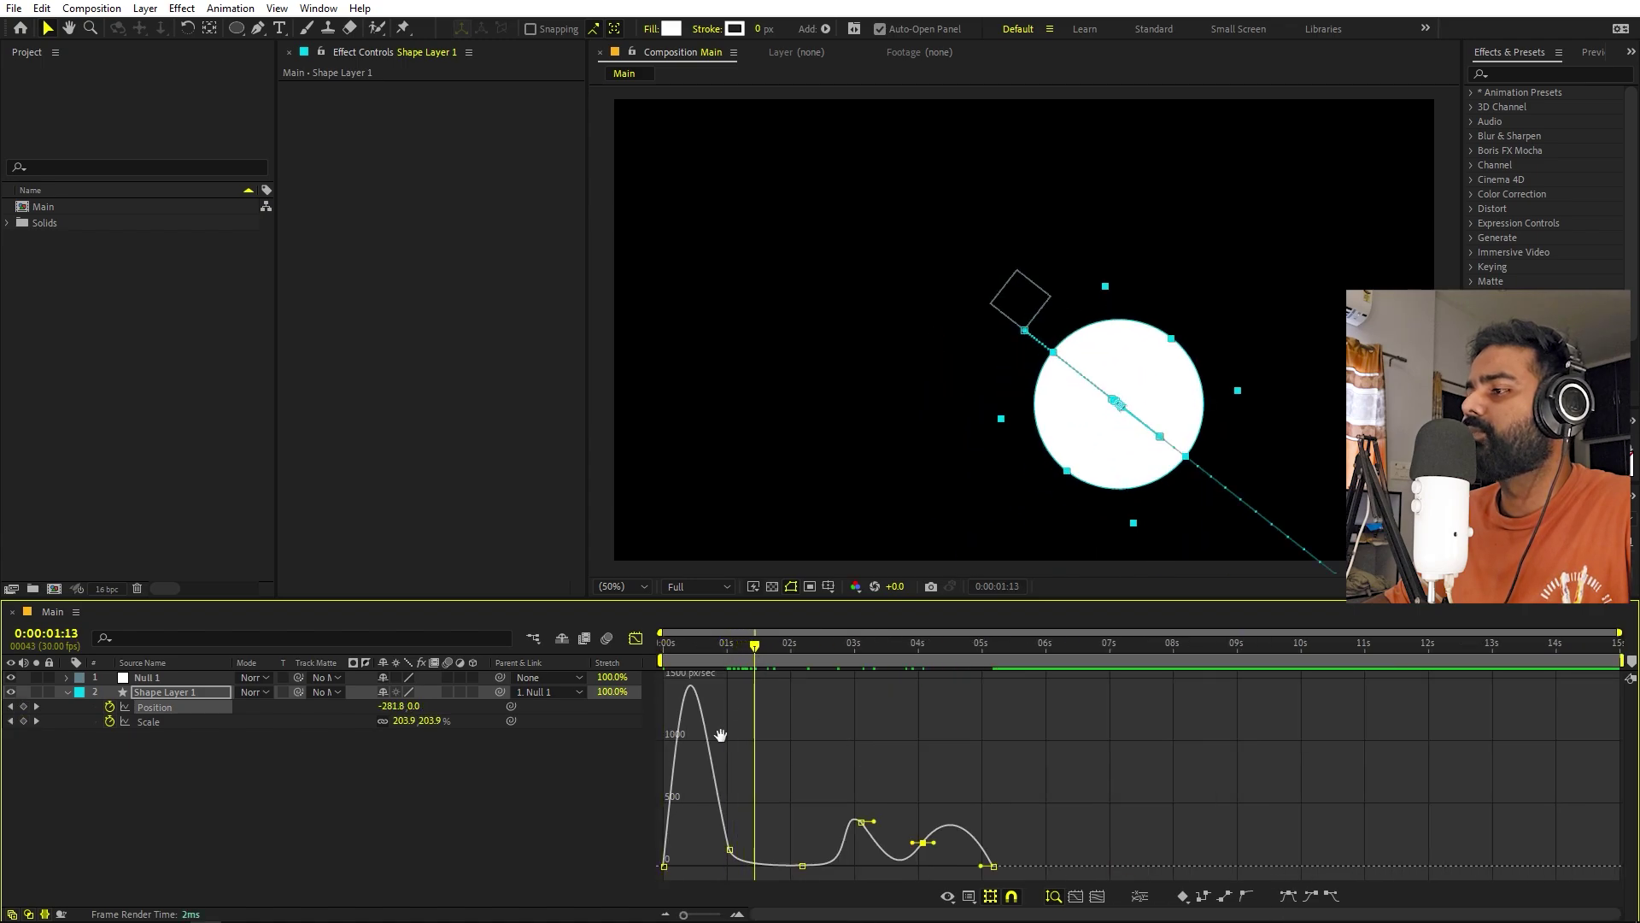
key(space)
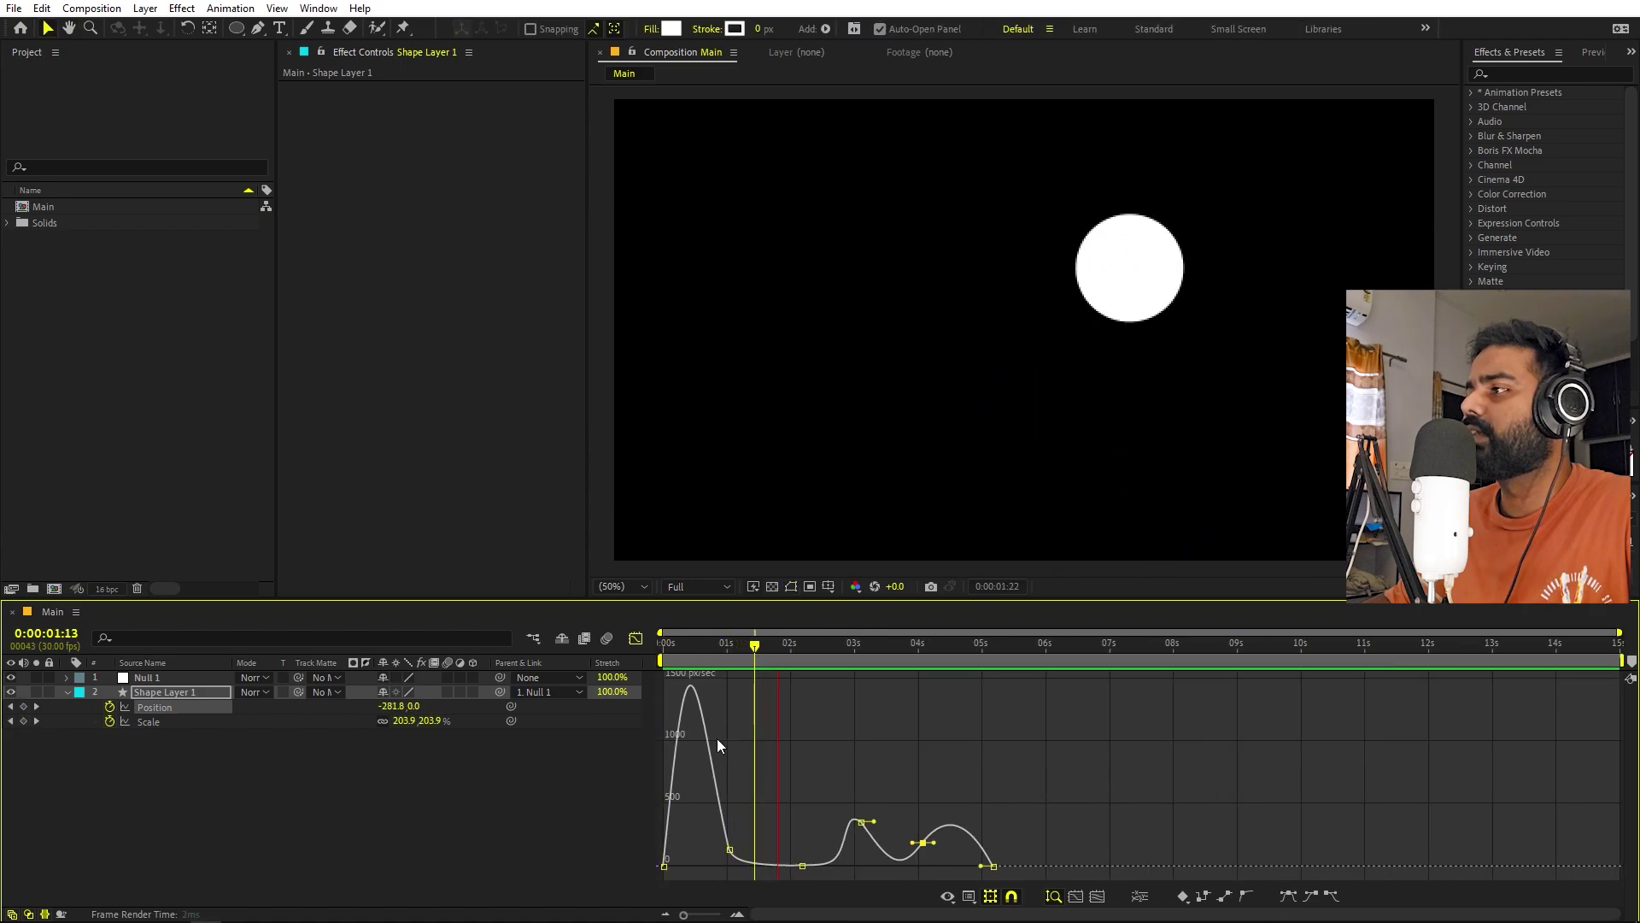
key(space)
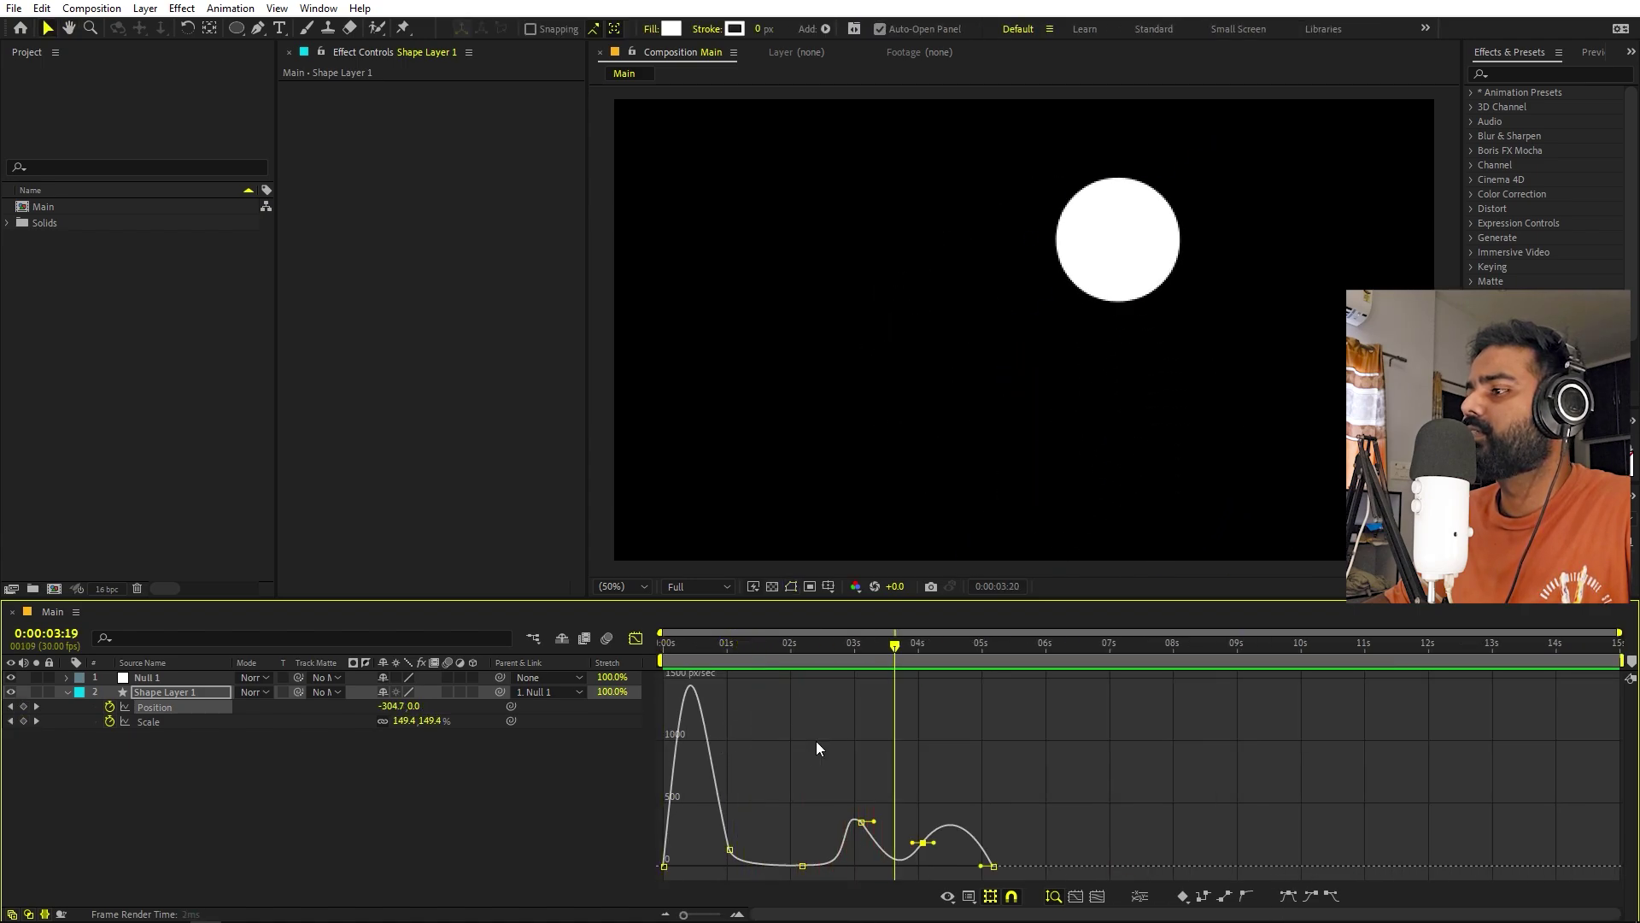
scroll(993, 763, up, 3)
drag(983, 660, 1013, 709)
drag(1030, 775, 1074, 780)
Shift the 0:00:01:01 keyframe one frame earlier and faster, then preview from the start.
click(870, 665)
key(space)
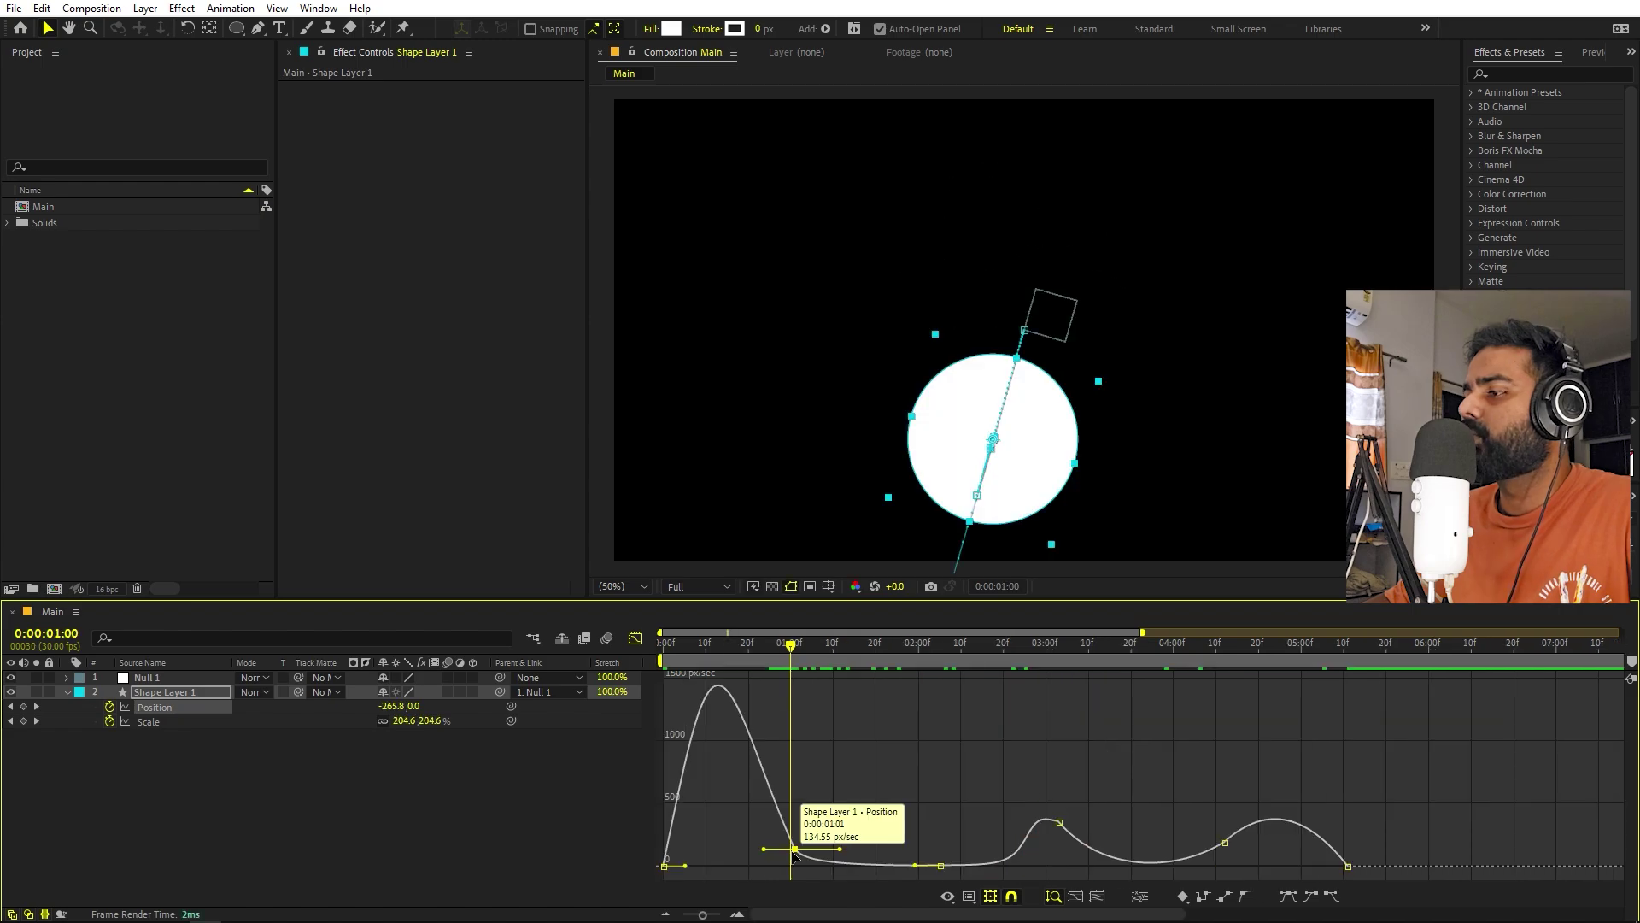
drag(794, 851, 784, 848)
drag(779, 649, 665, 649)
key(minus)
key(space)
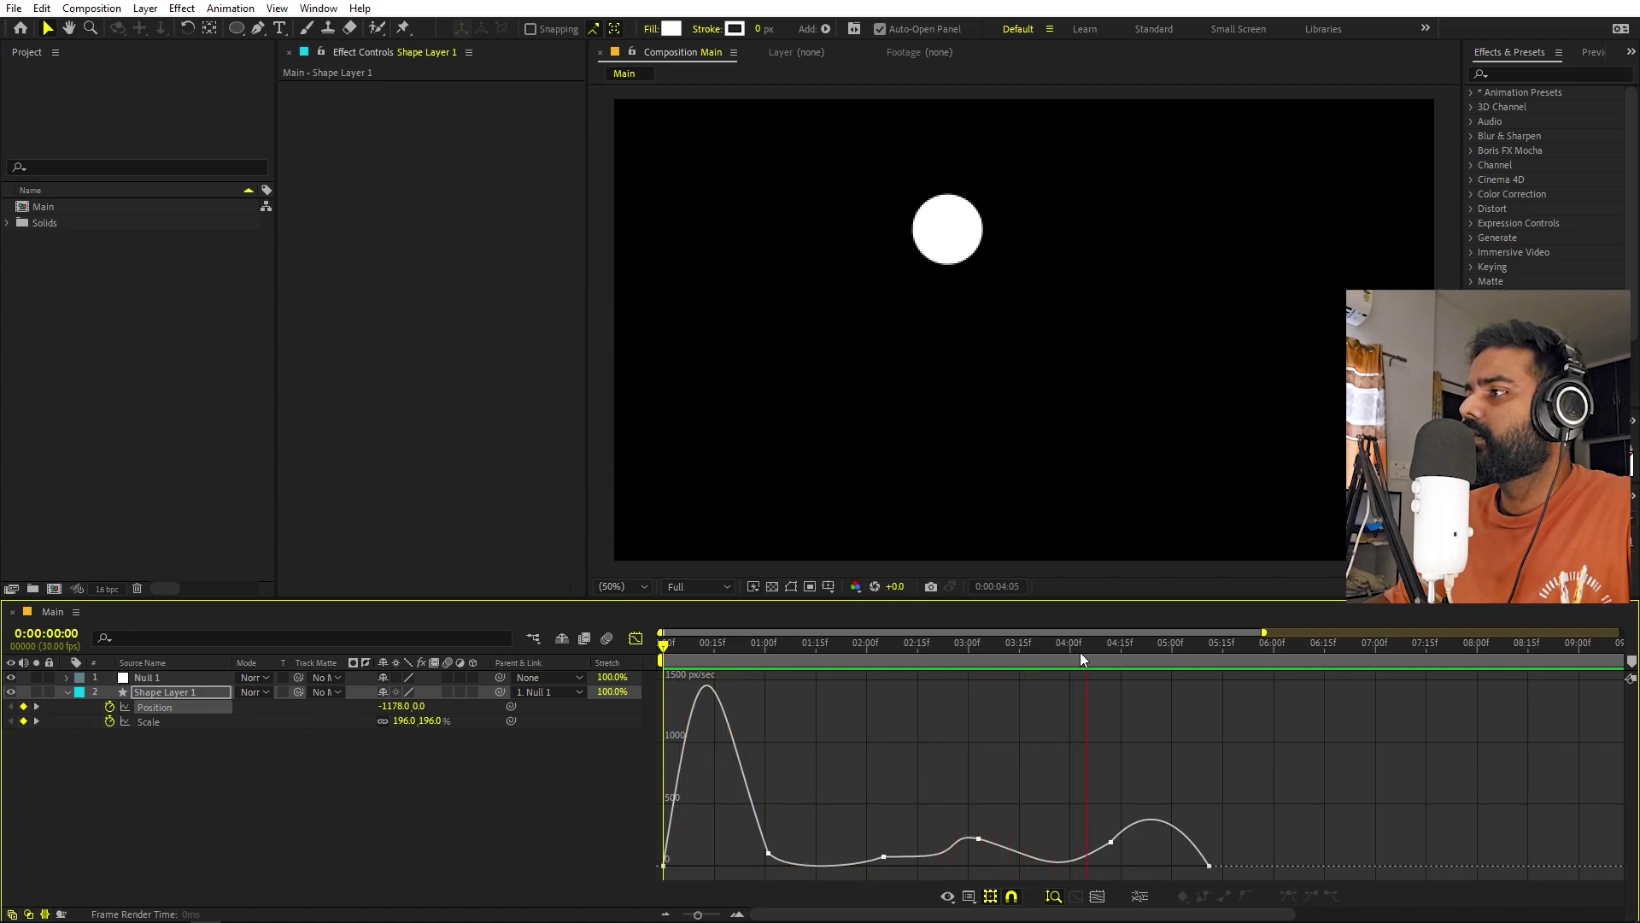
click(1209, 669)
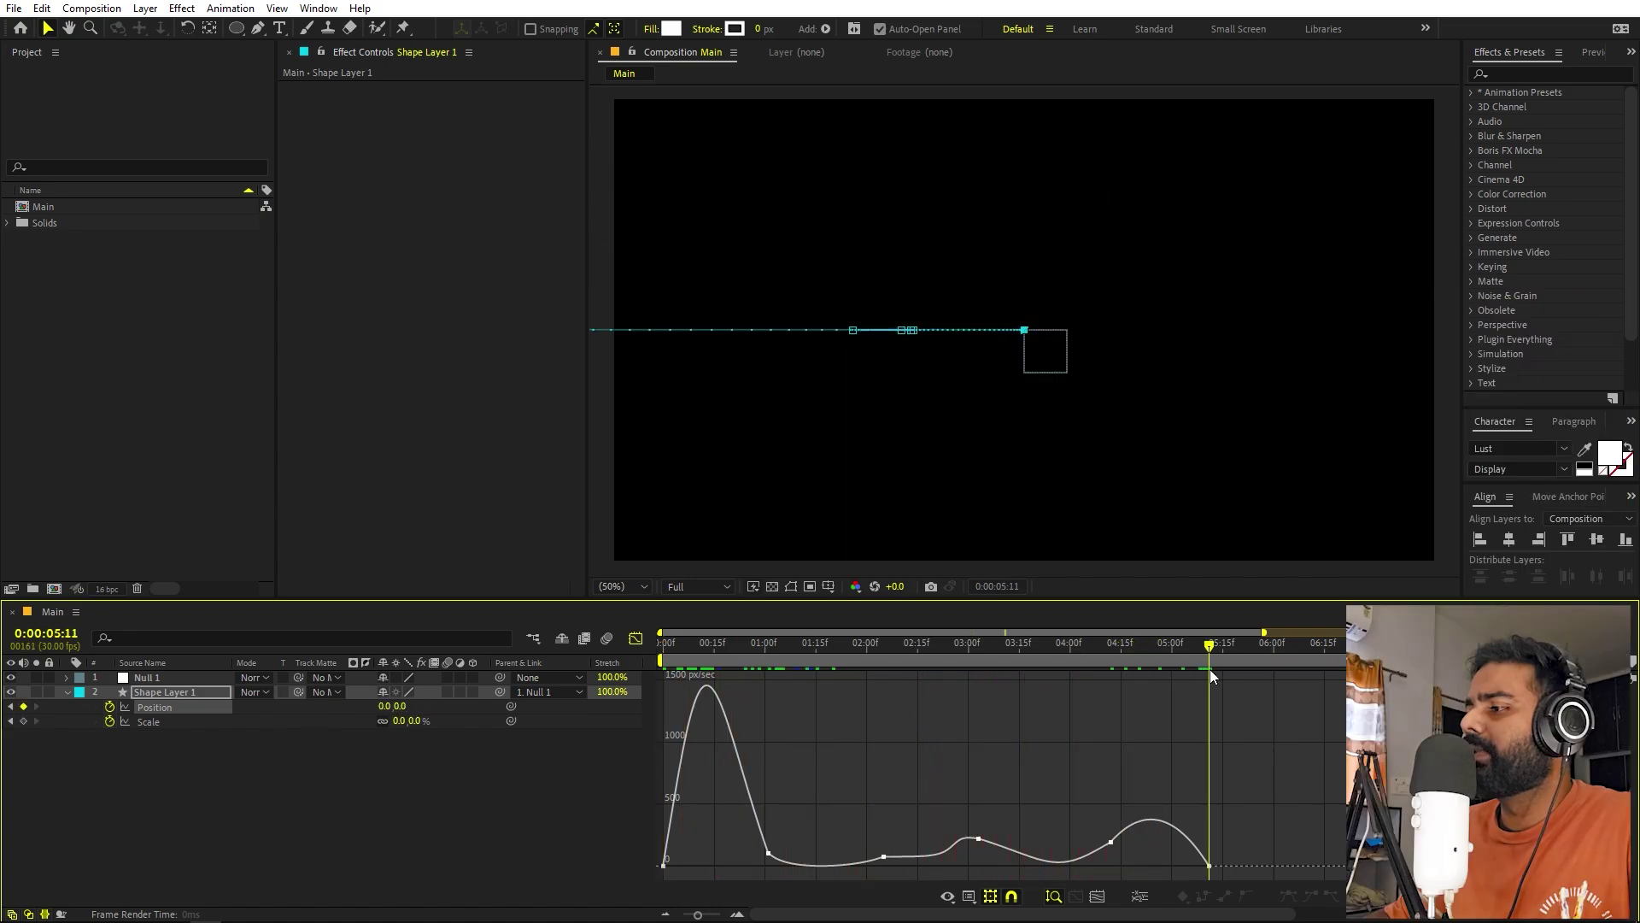
click(636, 638)
Play the circle's eased orbit from frame 0 with Shape Layer 1 deselected.
click(829, 642)
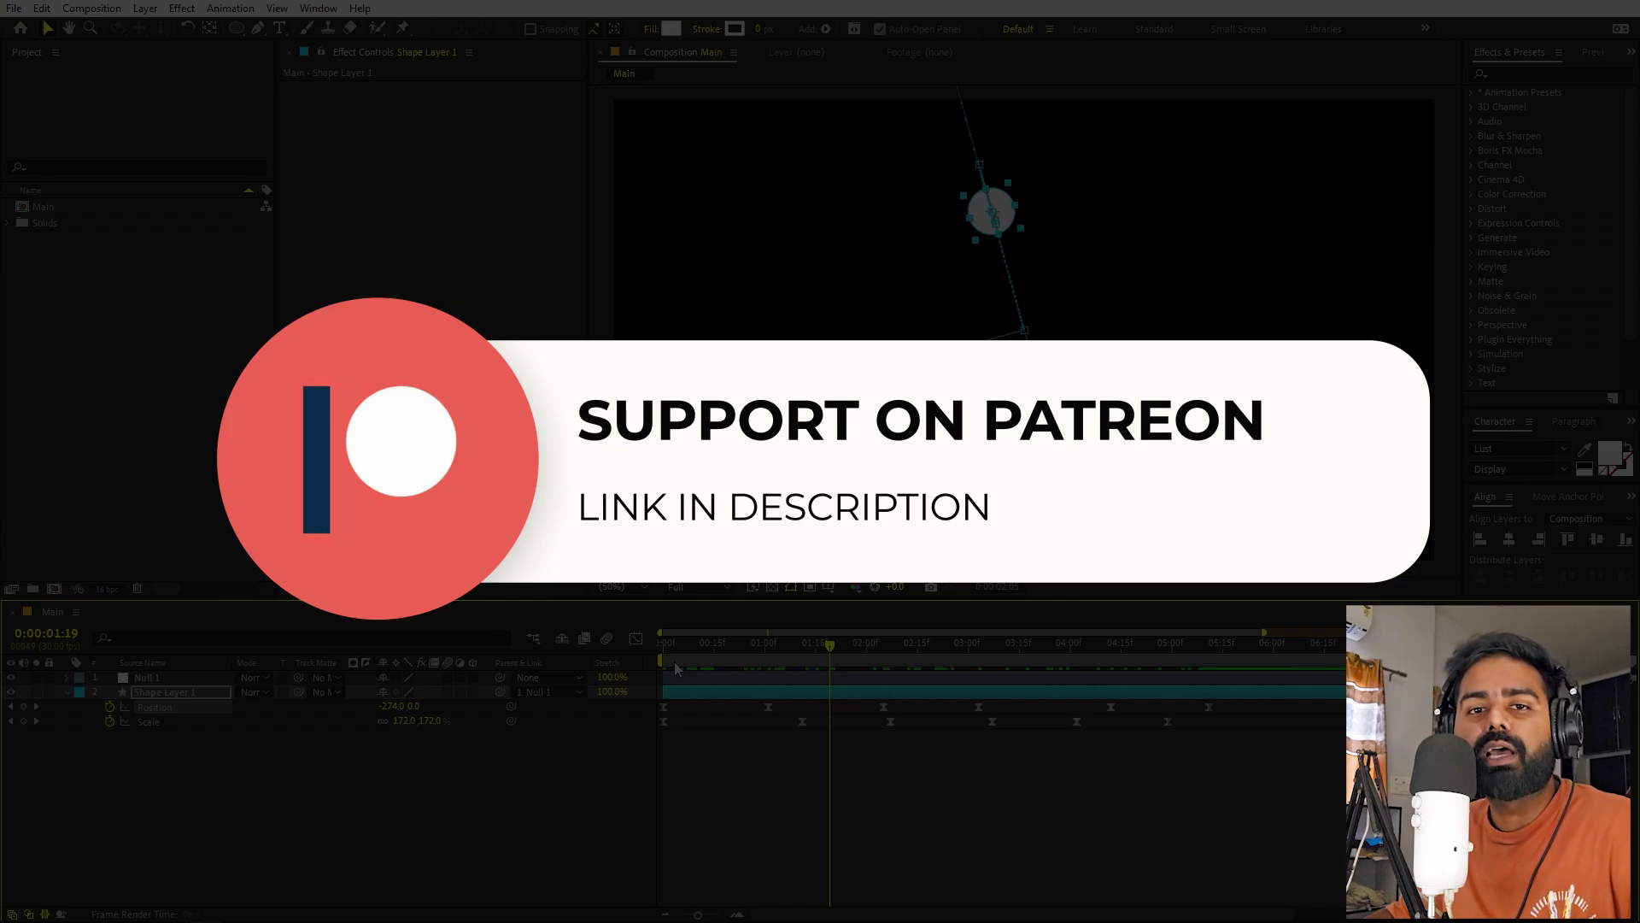
key(Home)
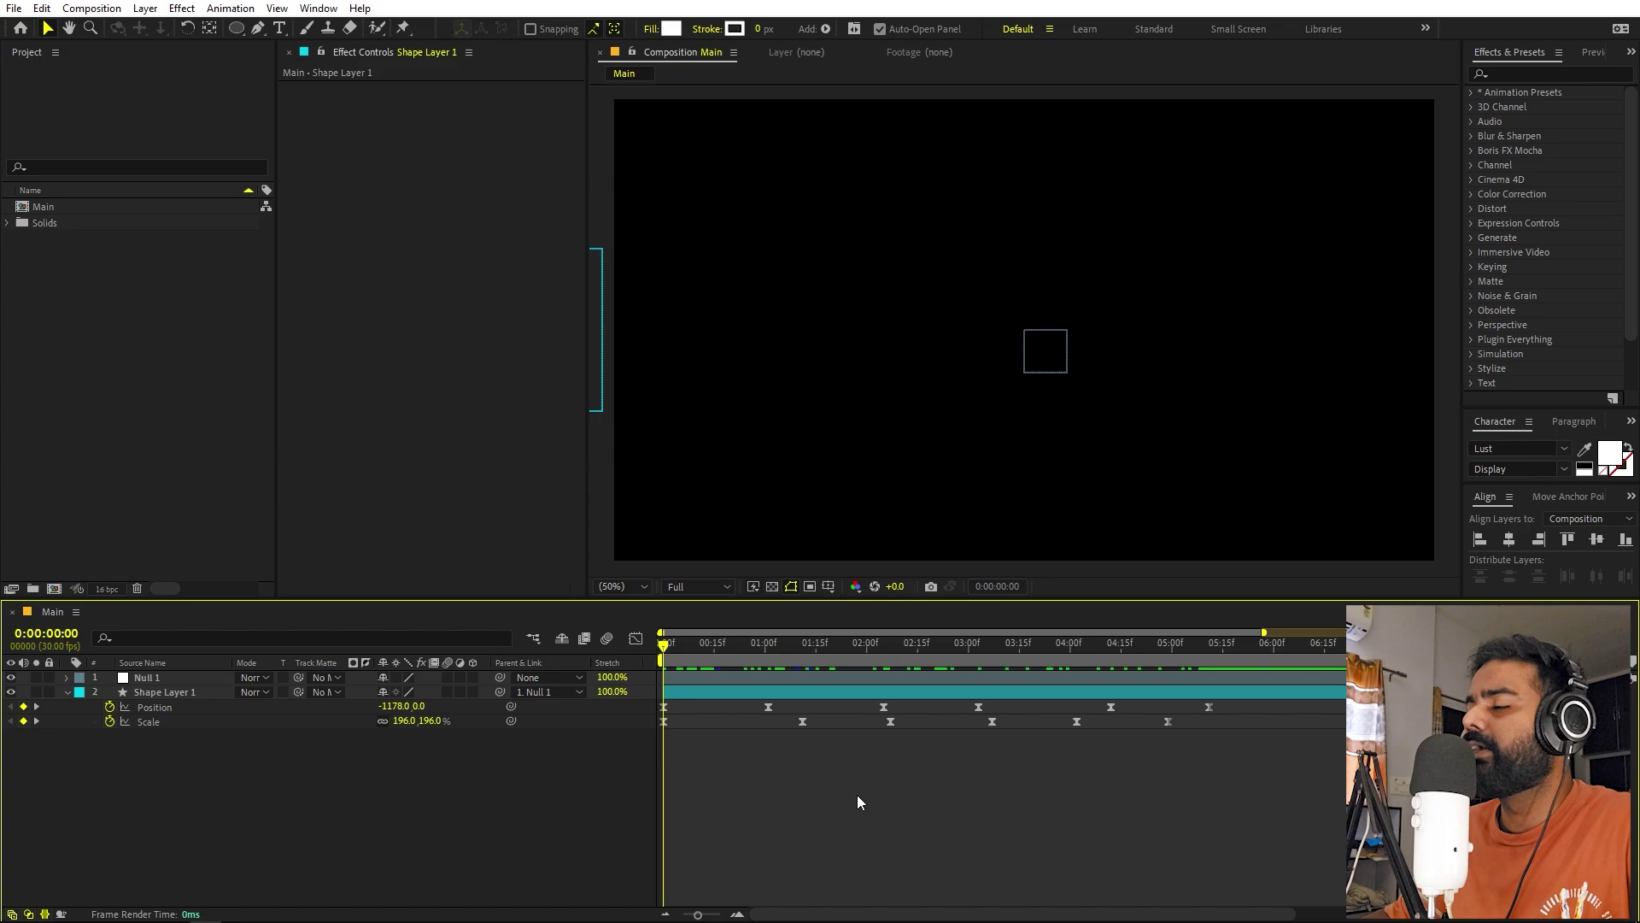
click(858, 802)
key(space)
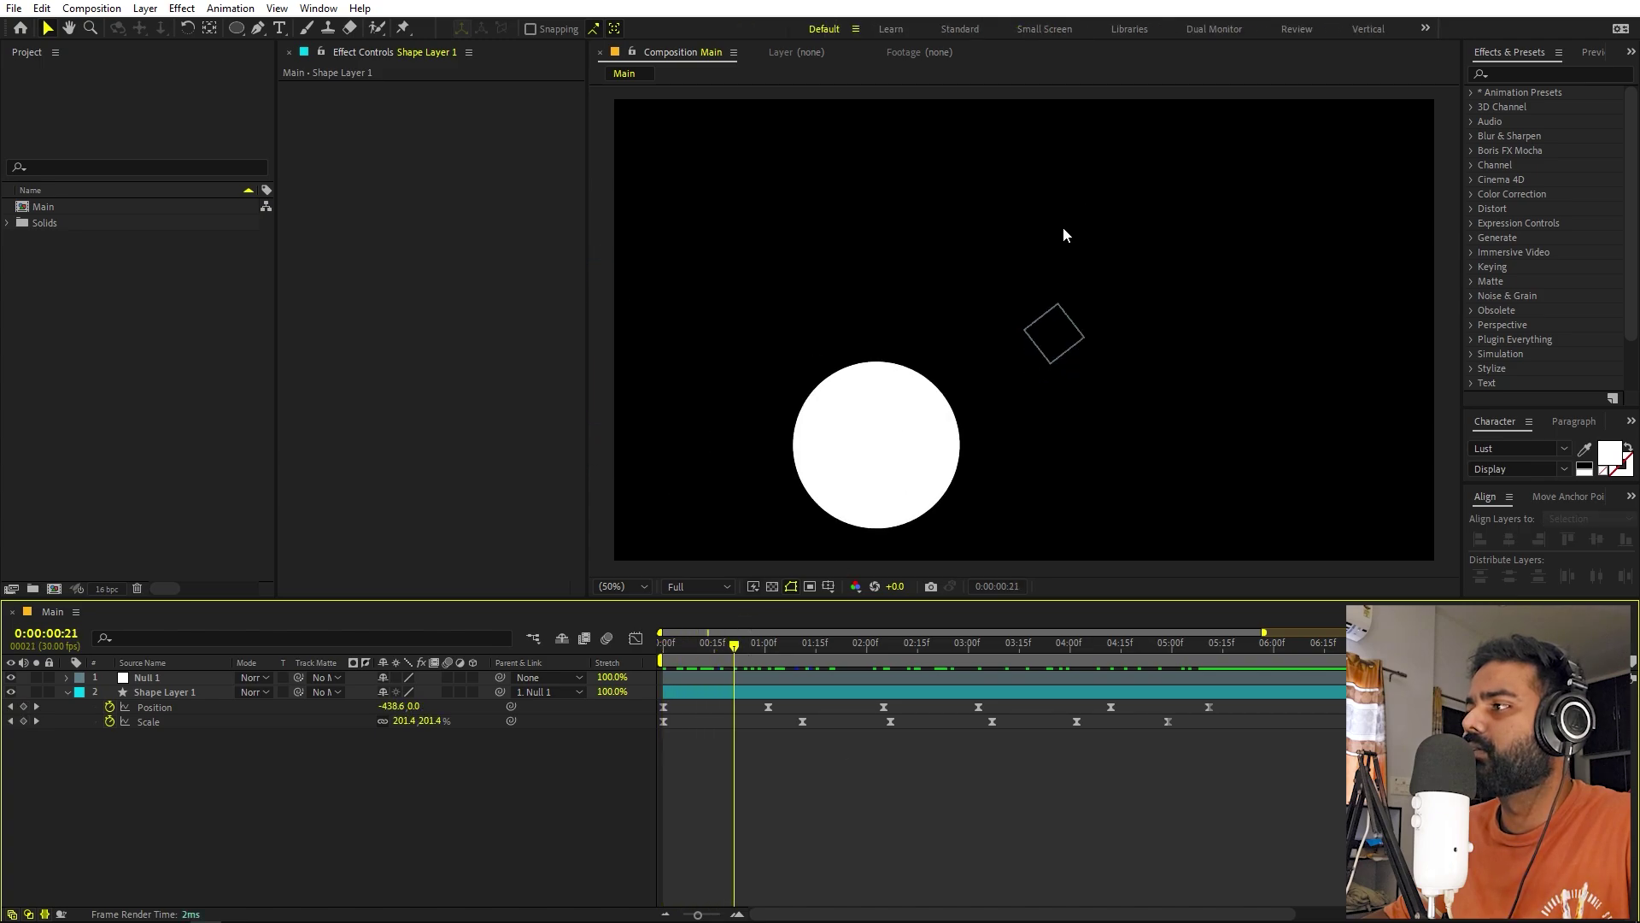
Collapse Shape Layer 1, then draw a new ellipse centred horizontally and vertically in the composition.
click(86, 689)
key(u)
click(304, 803)
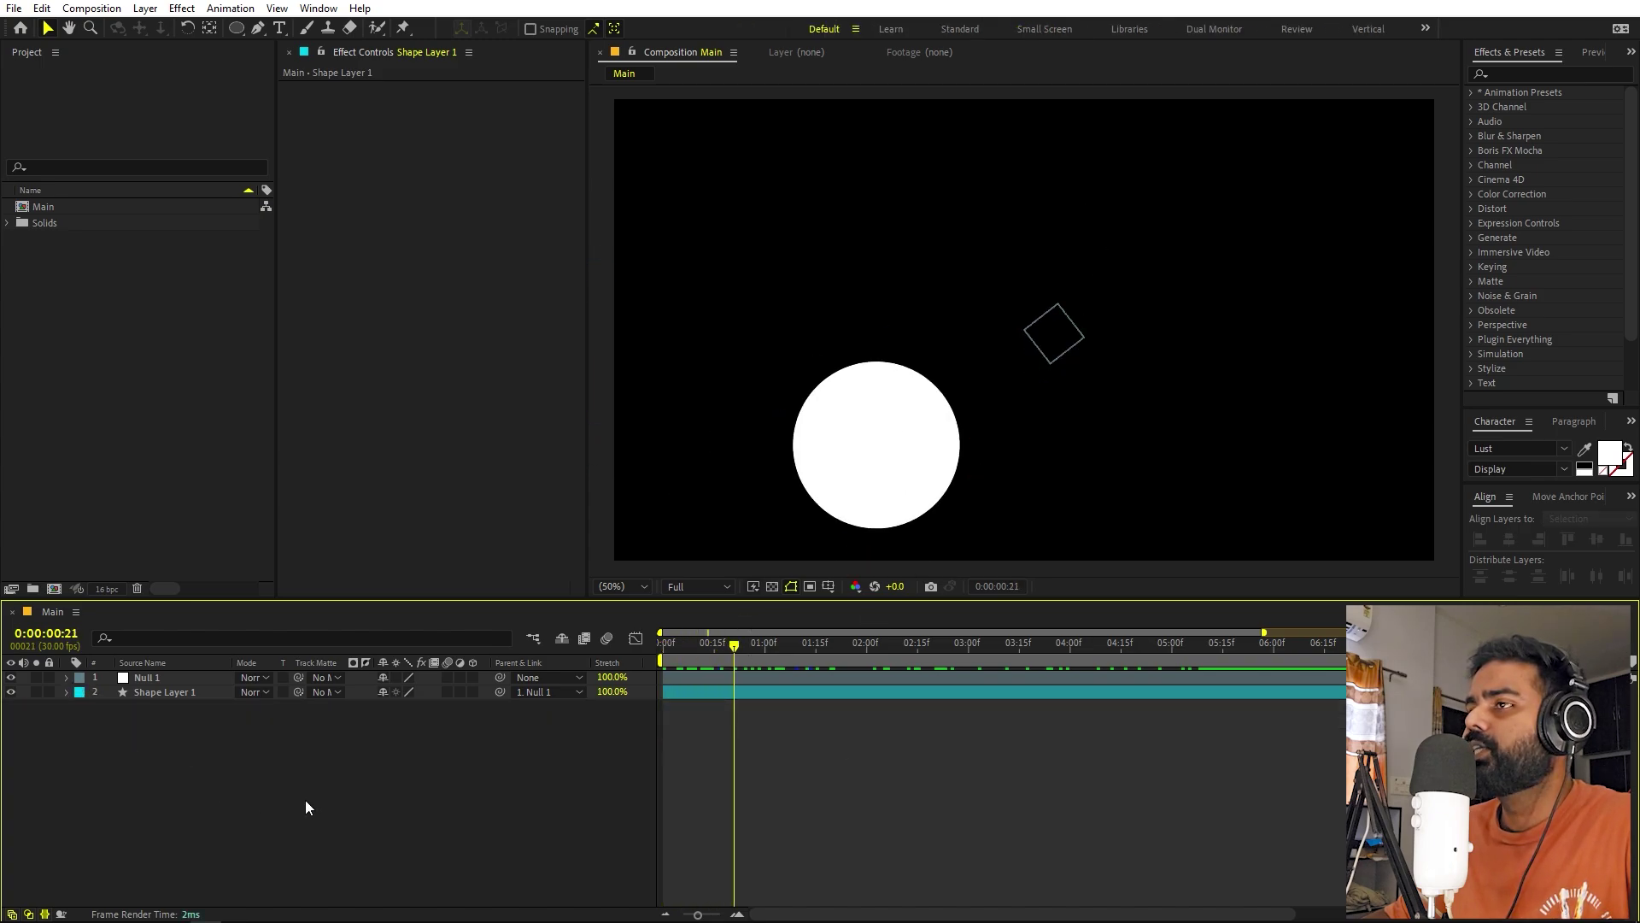
click(237, 29)
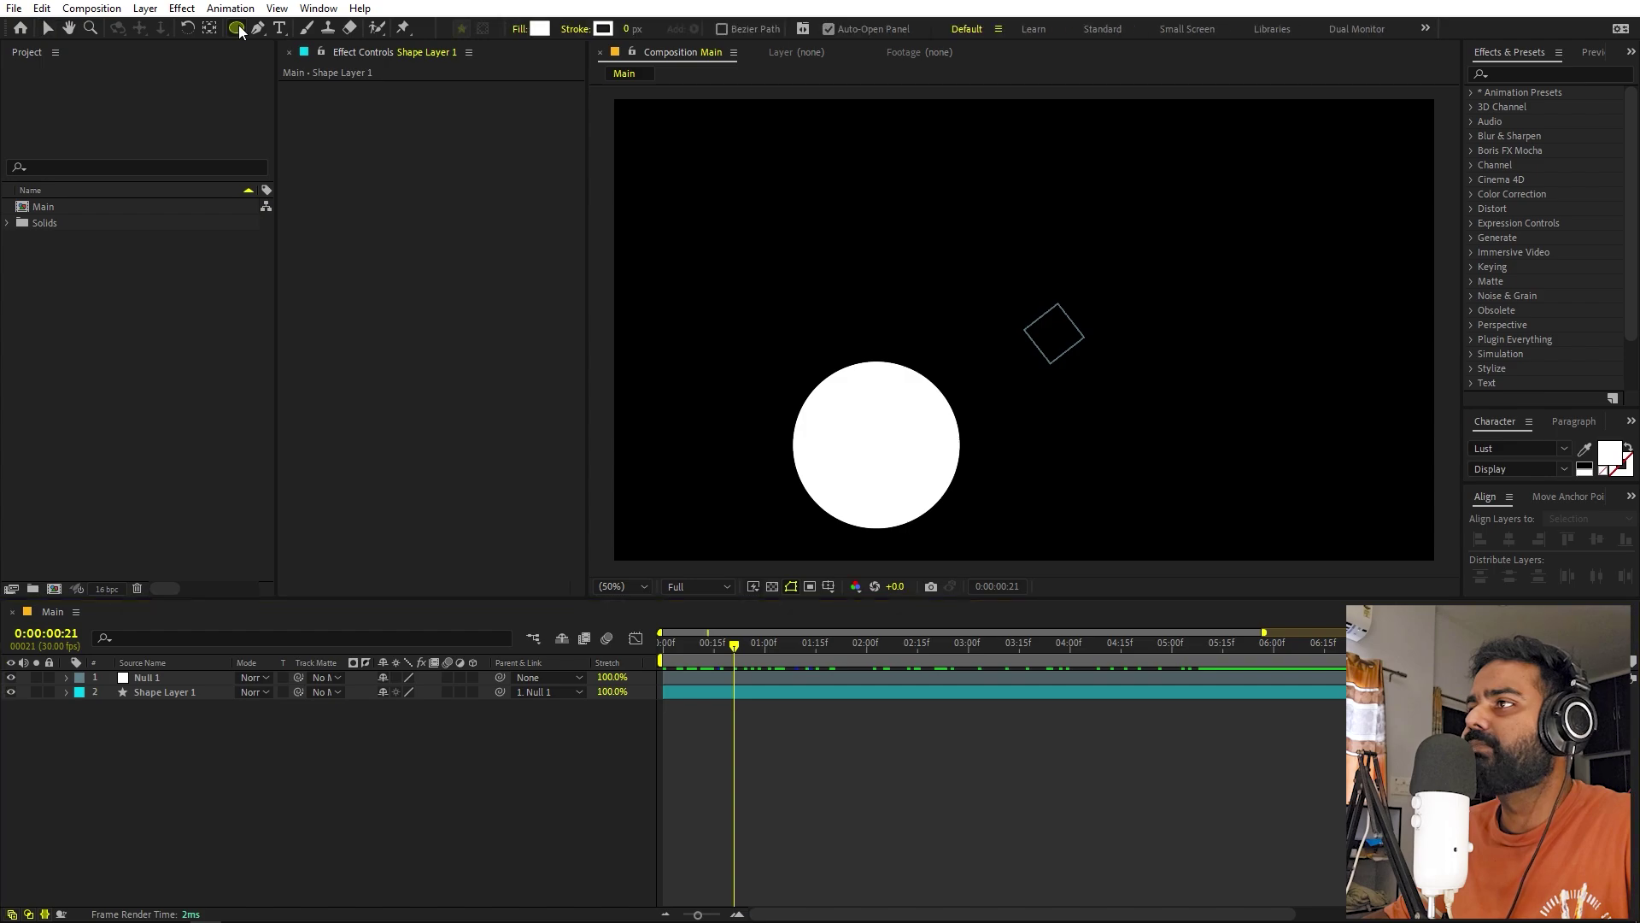
drag(1028, 339, 922, 234)
click(1510, 540)
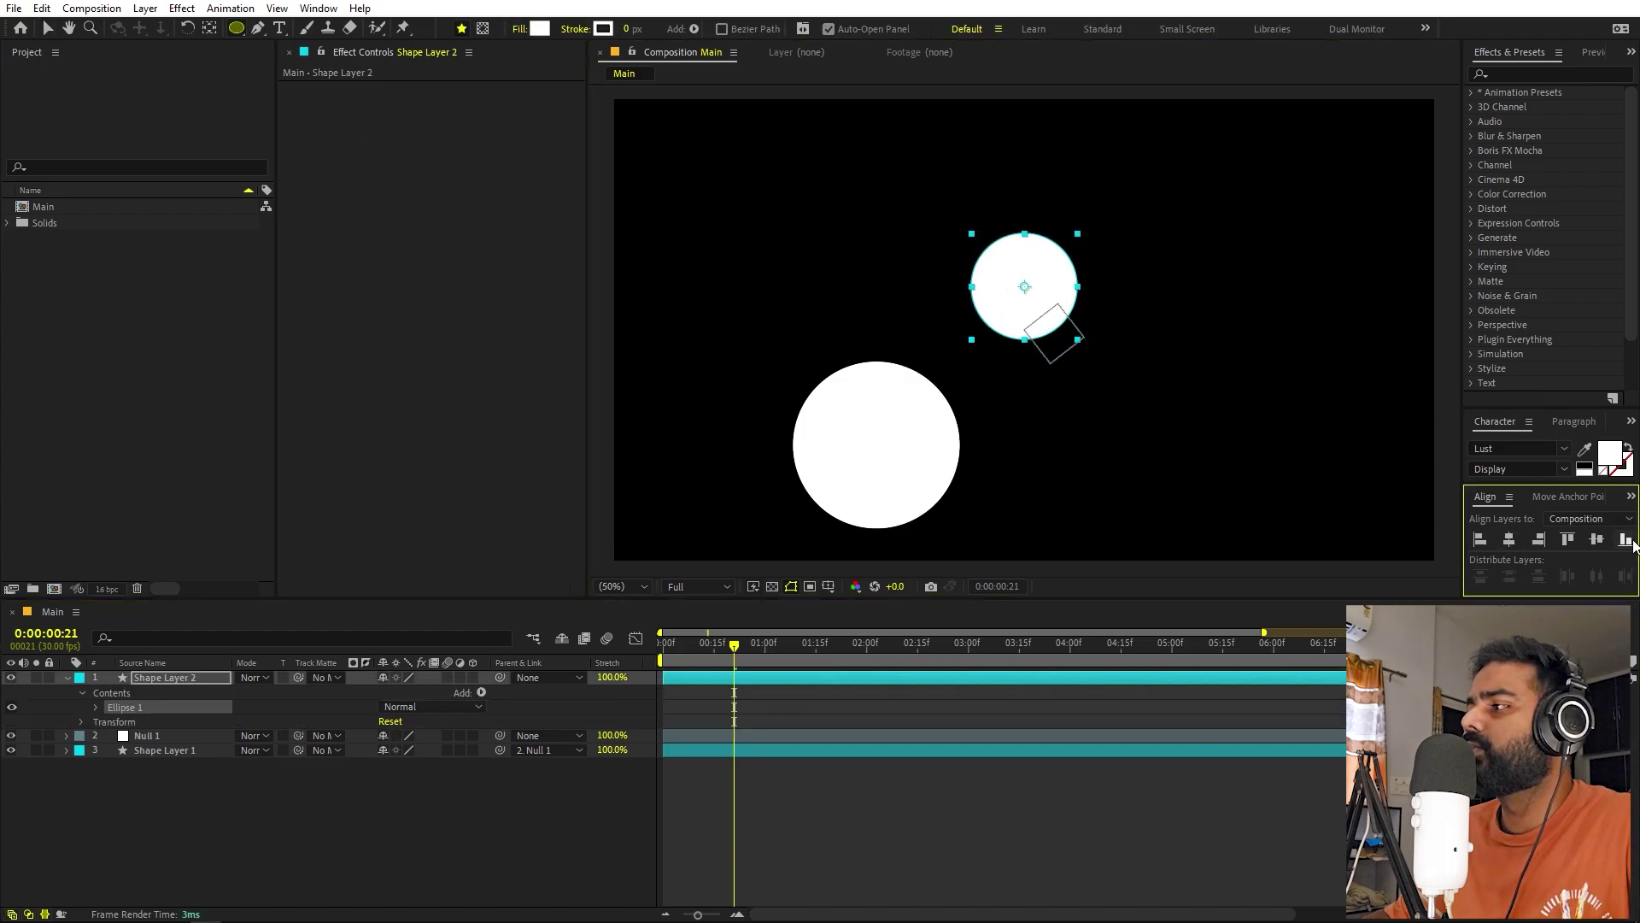
click(1601, 540)
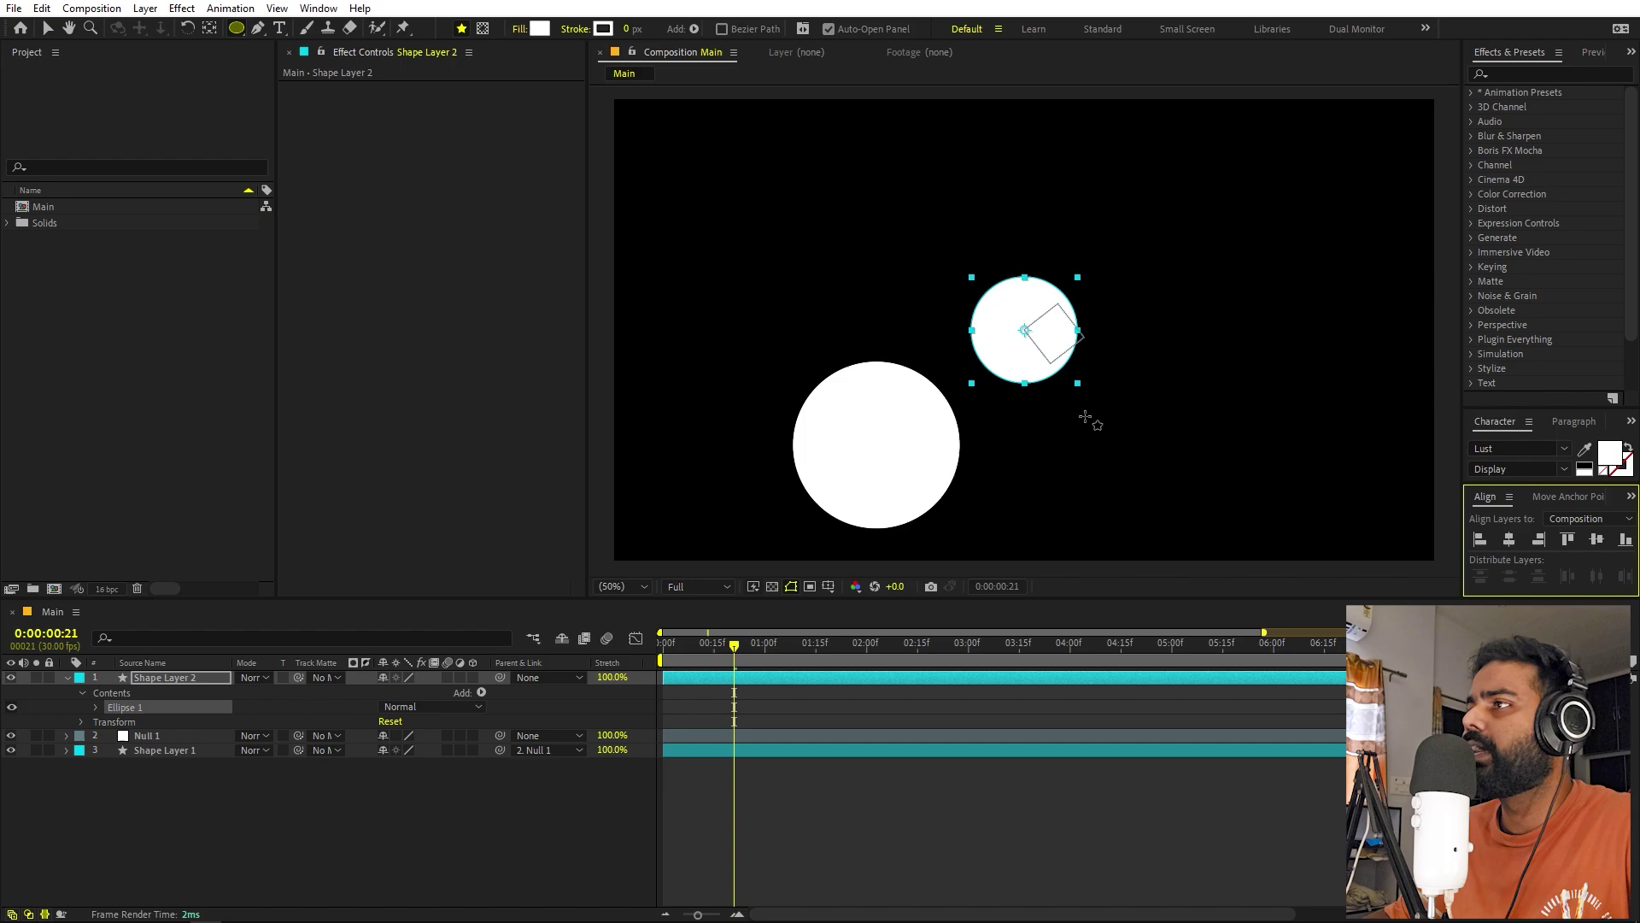
Set the ellipse's fill to None and stroke to 20 px, and place Shape Layer 2 below Shape Layer 1.
click(519, 29)
click(140, 210)
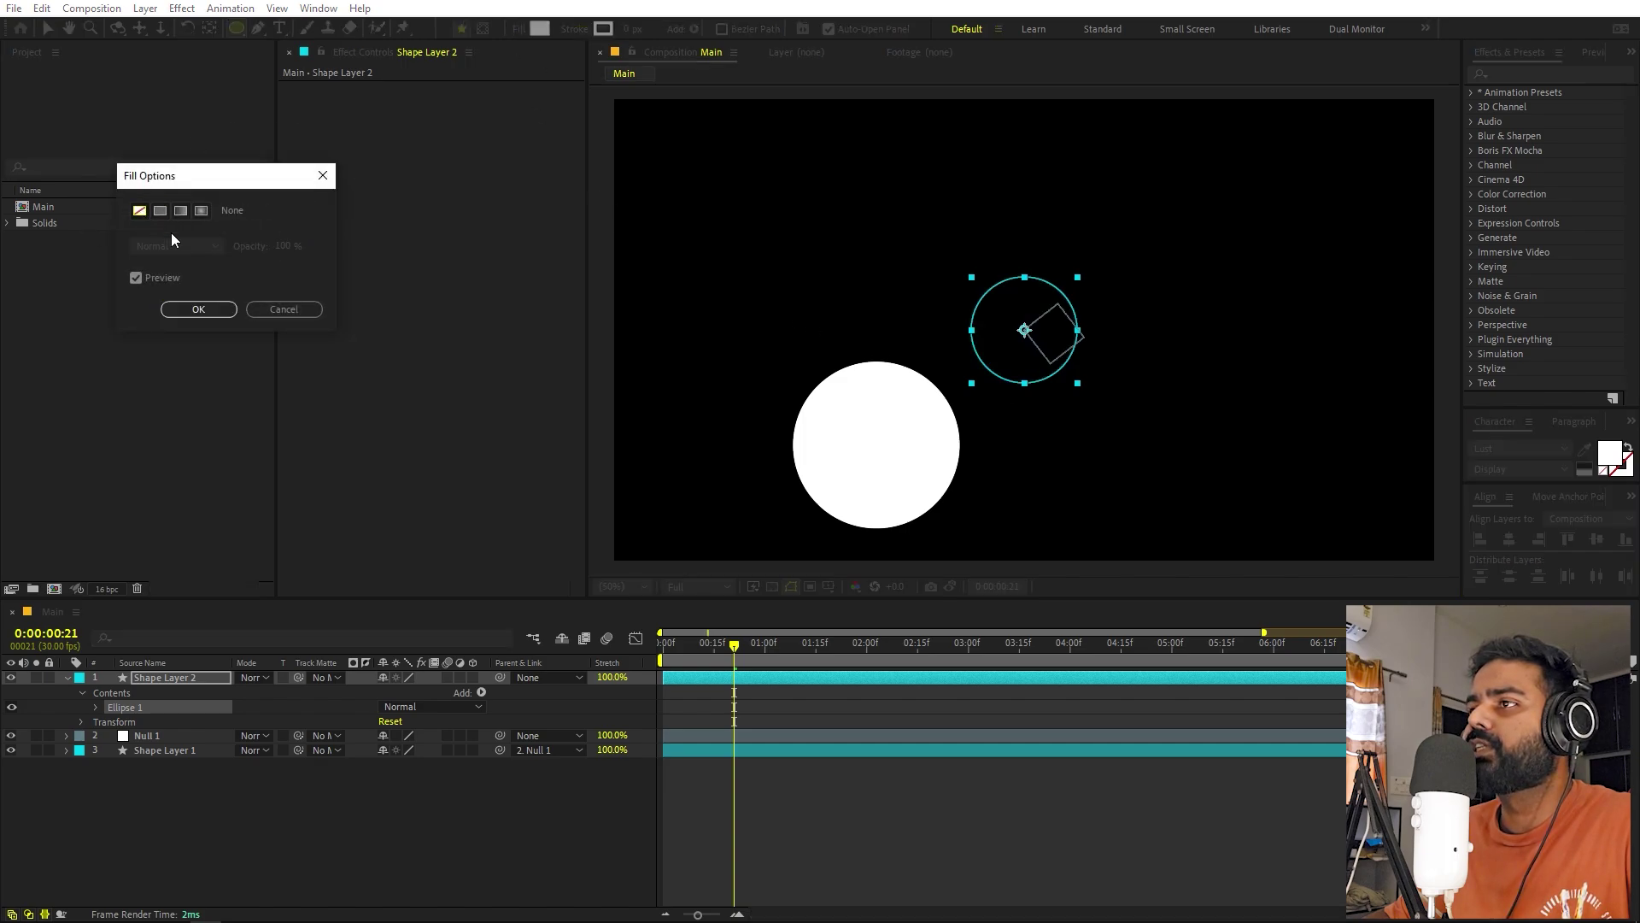
click(214, 309)
click(631, 29)
text(20)
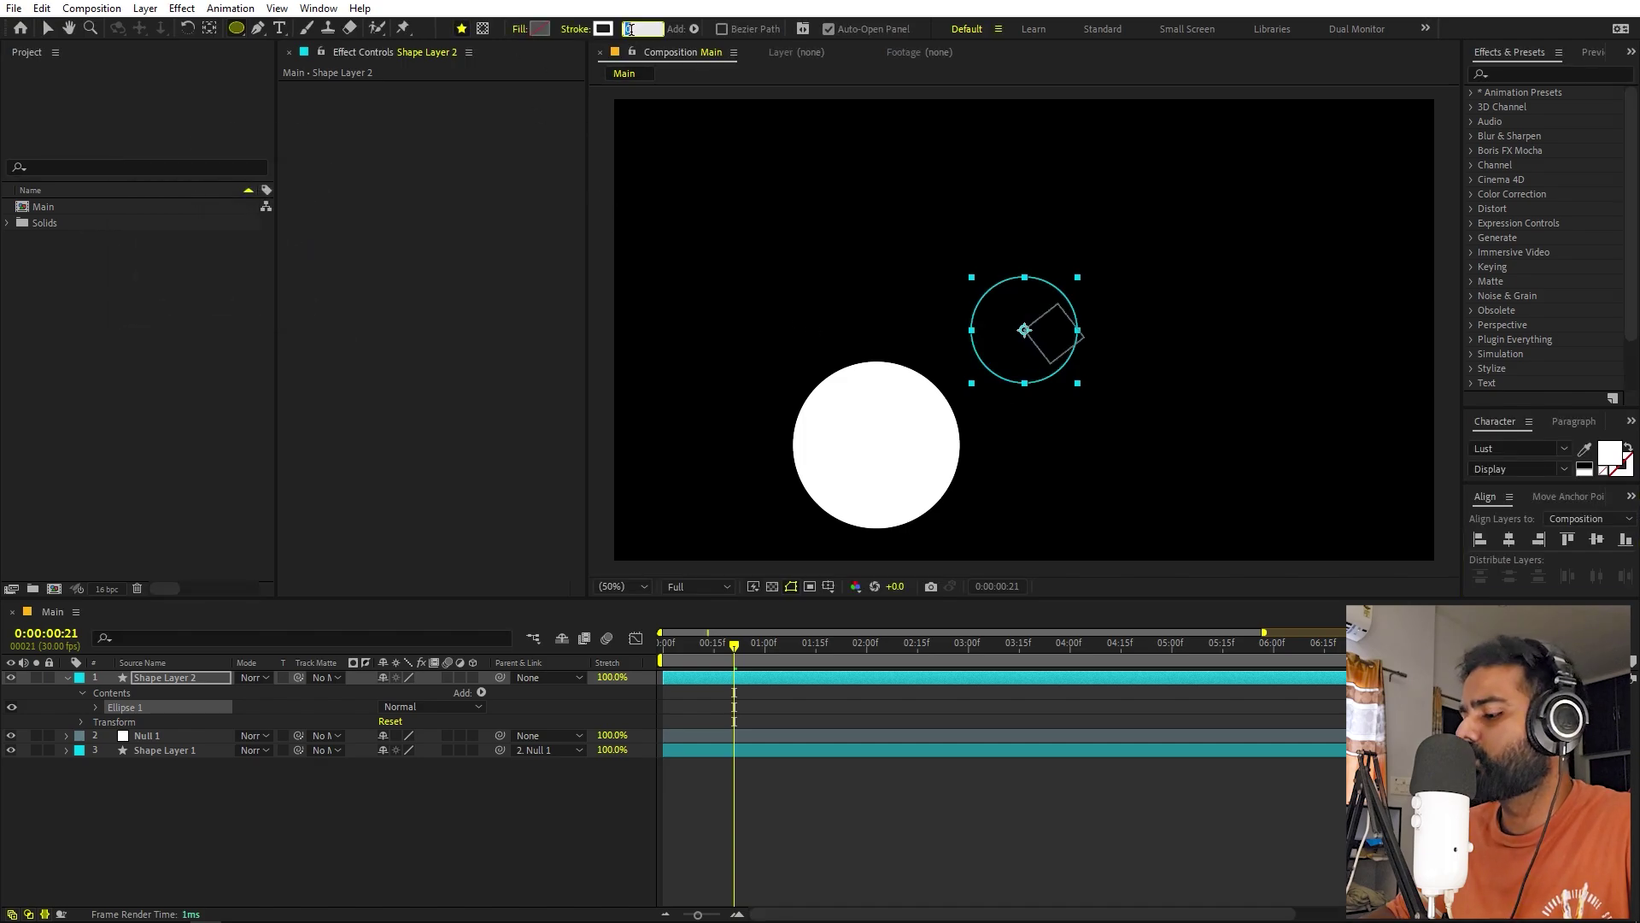
key(Return)
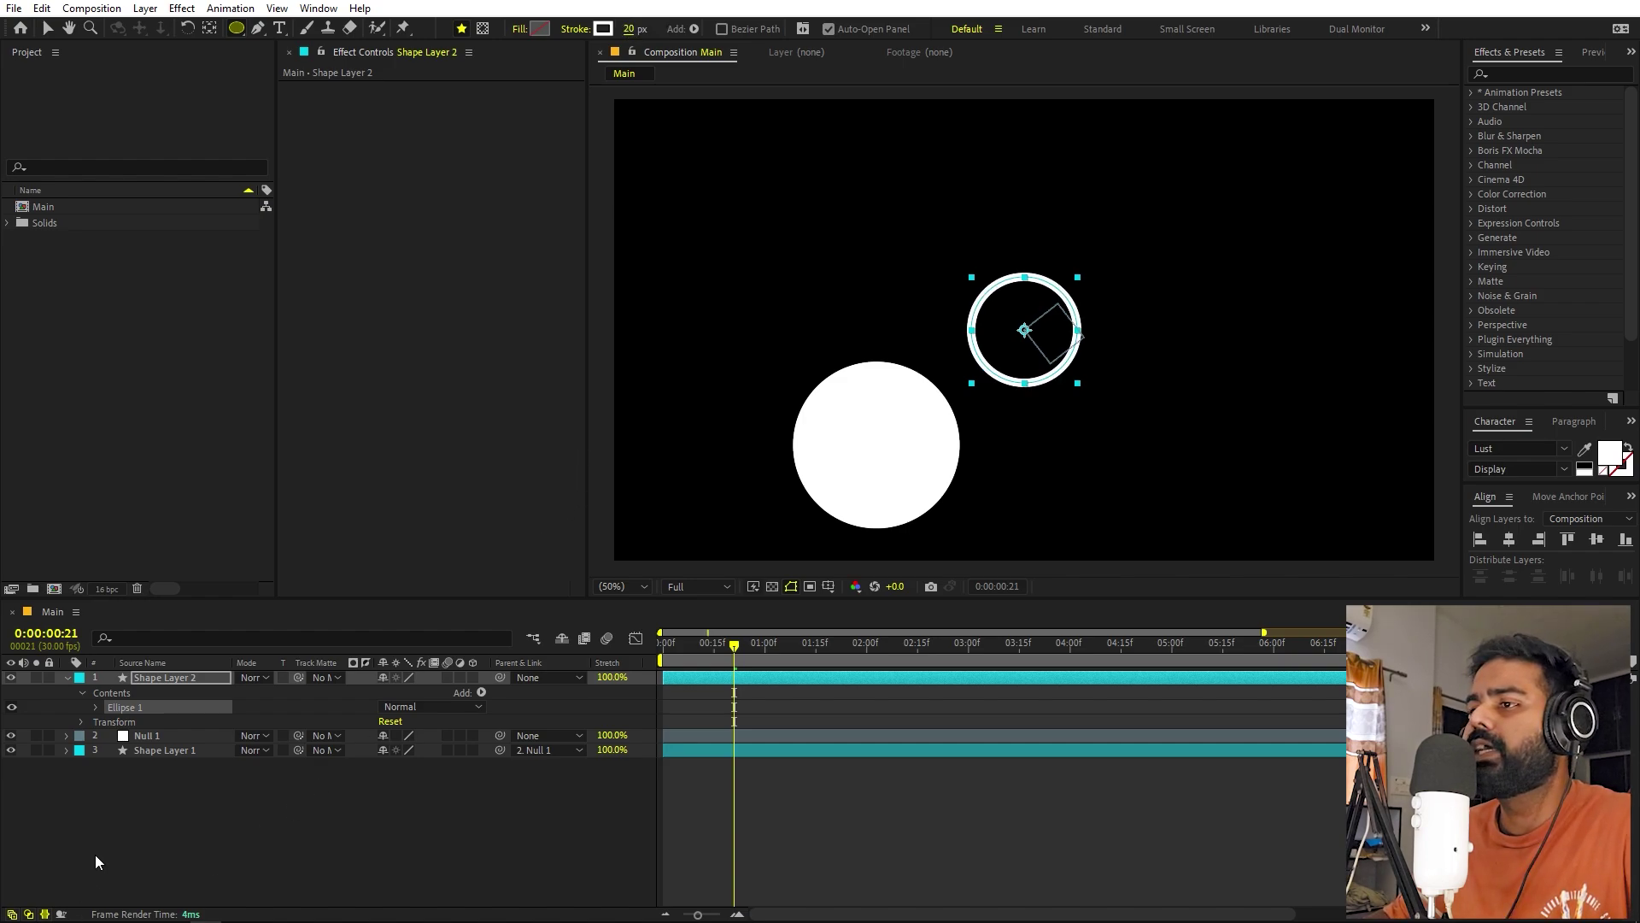
drag(156, 677, 158, 765)
click(151, 766)
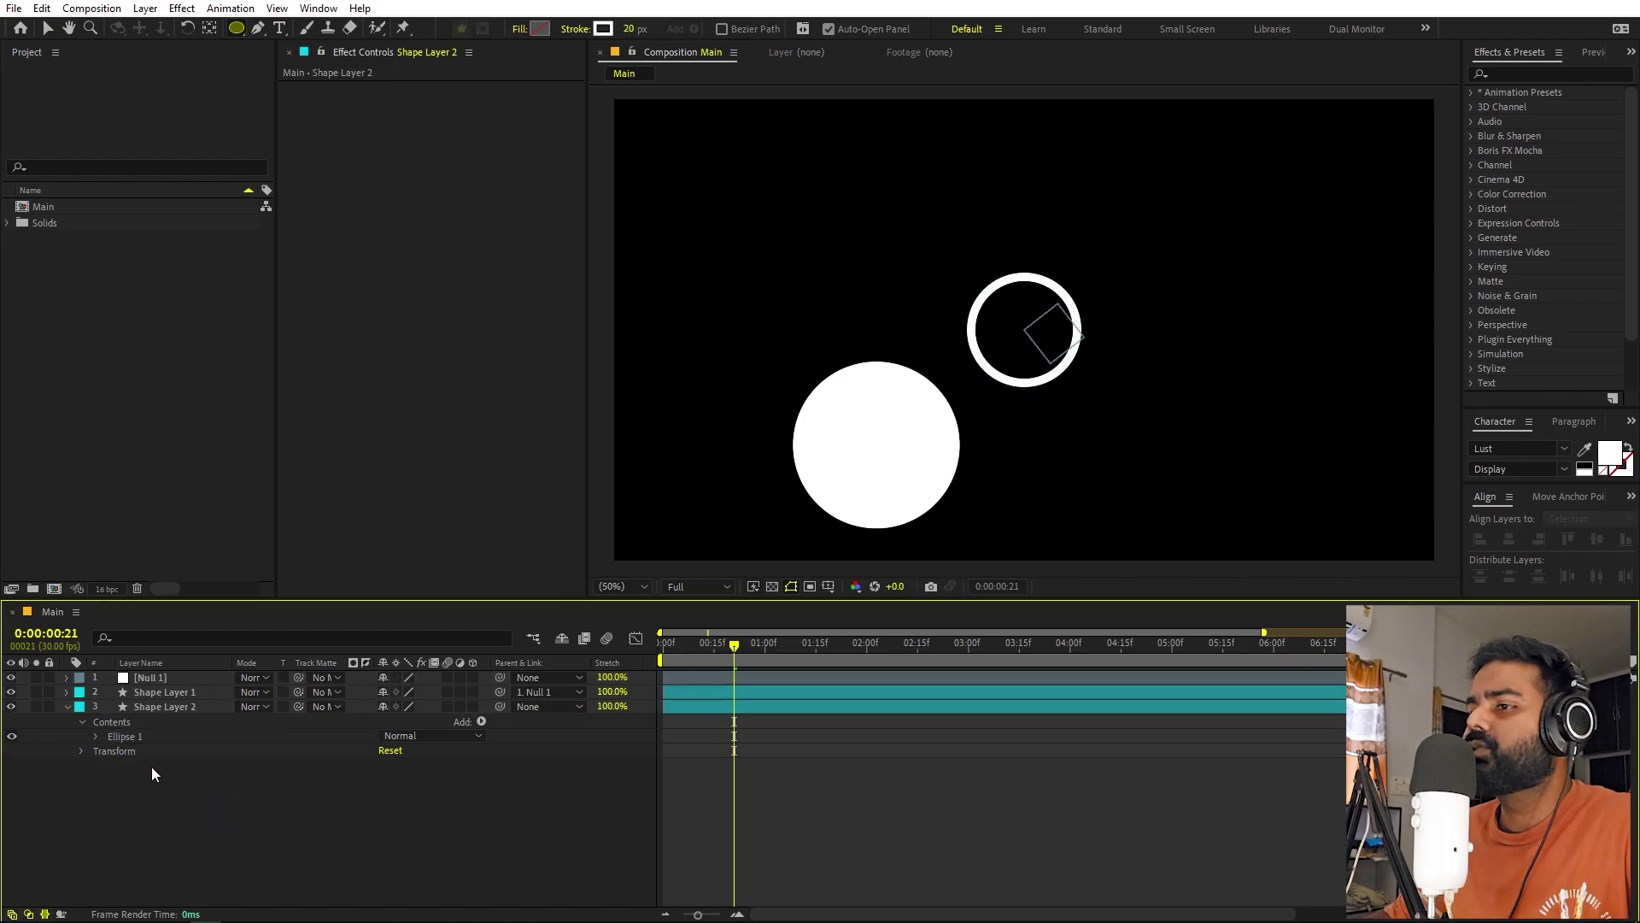
Add a Scale keyframe of 0% for Shape Layer 2's ring at the start.
click(161, 710)
key(s)
click(109, 721)
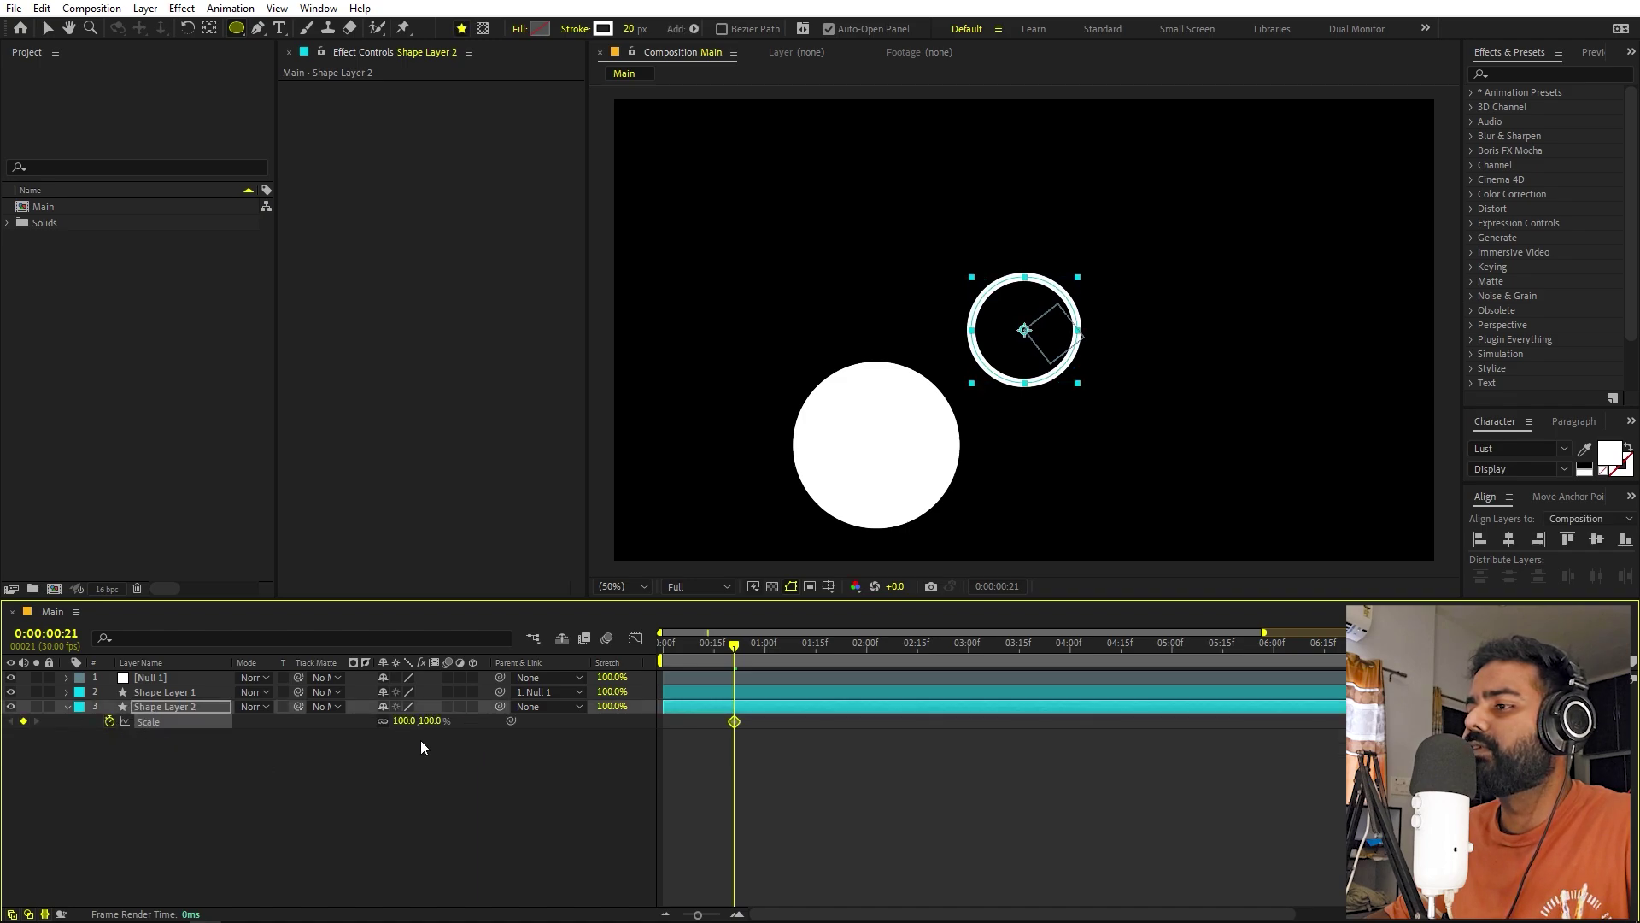
key(Return)
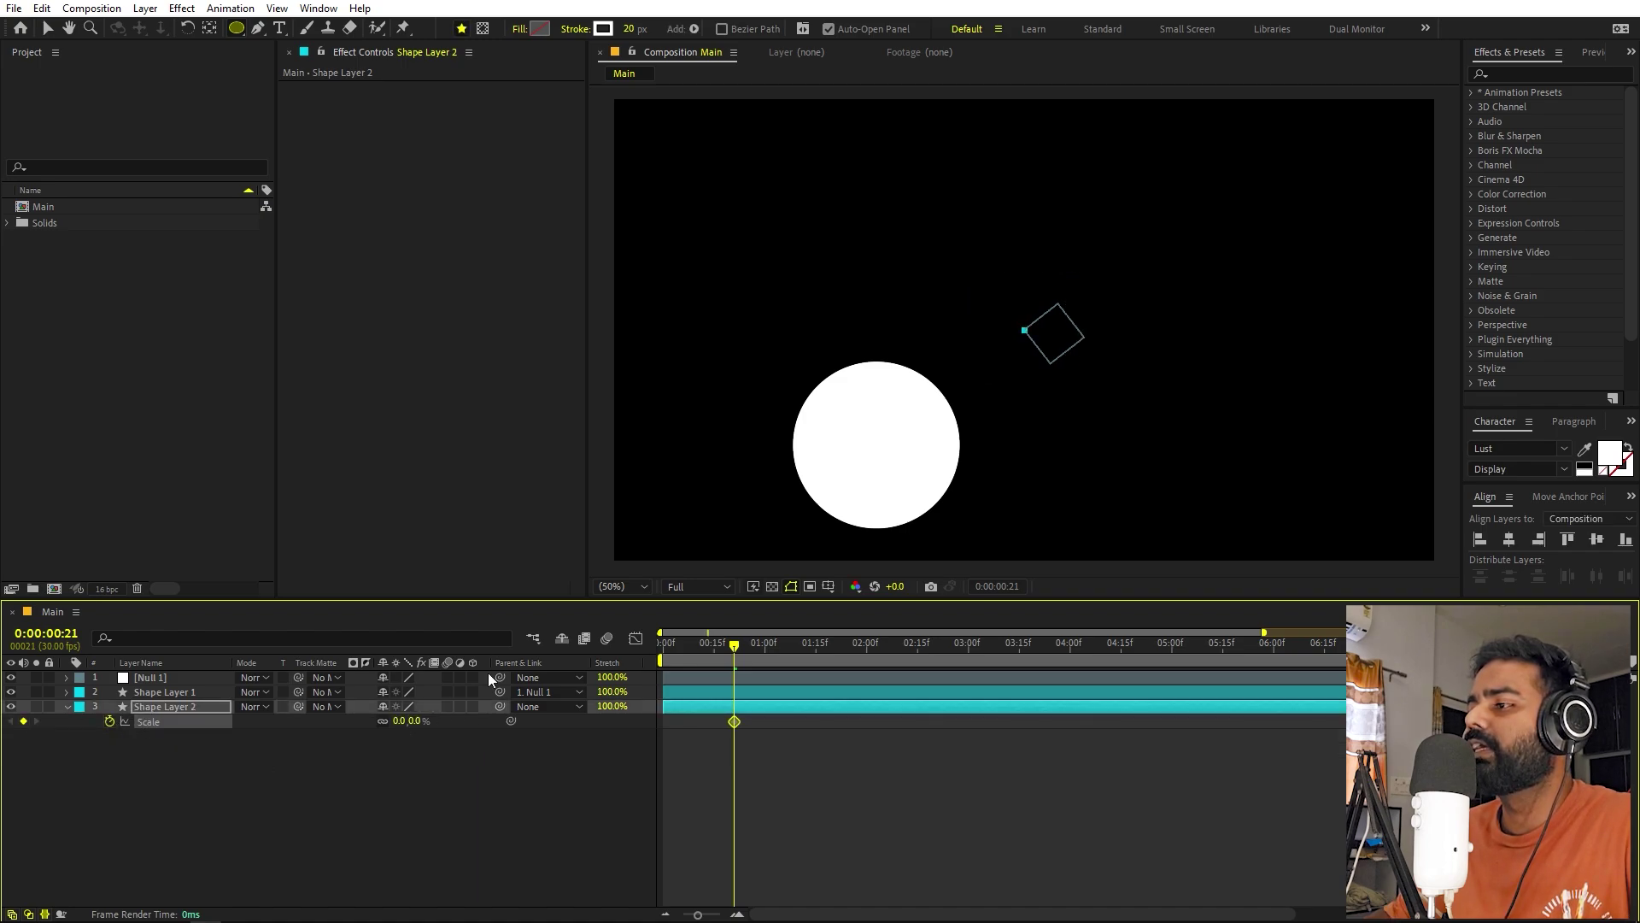
key(Home)
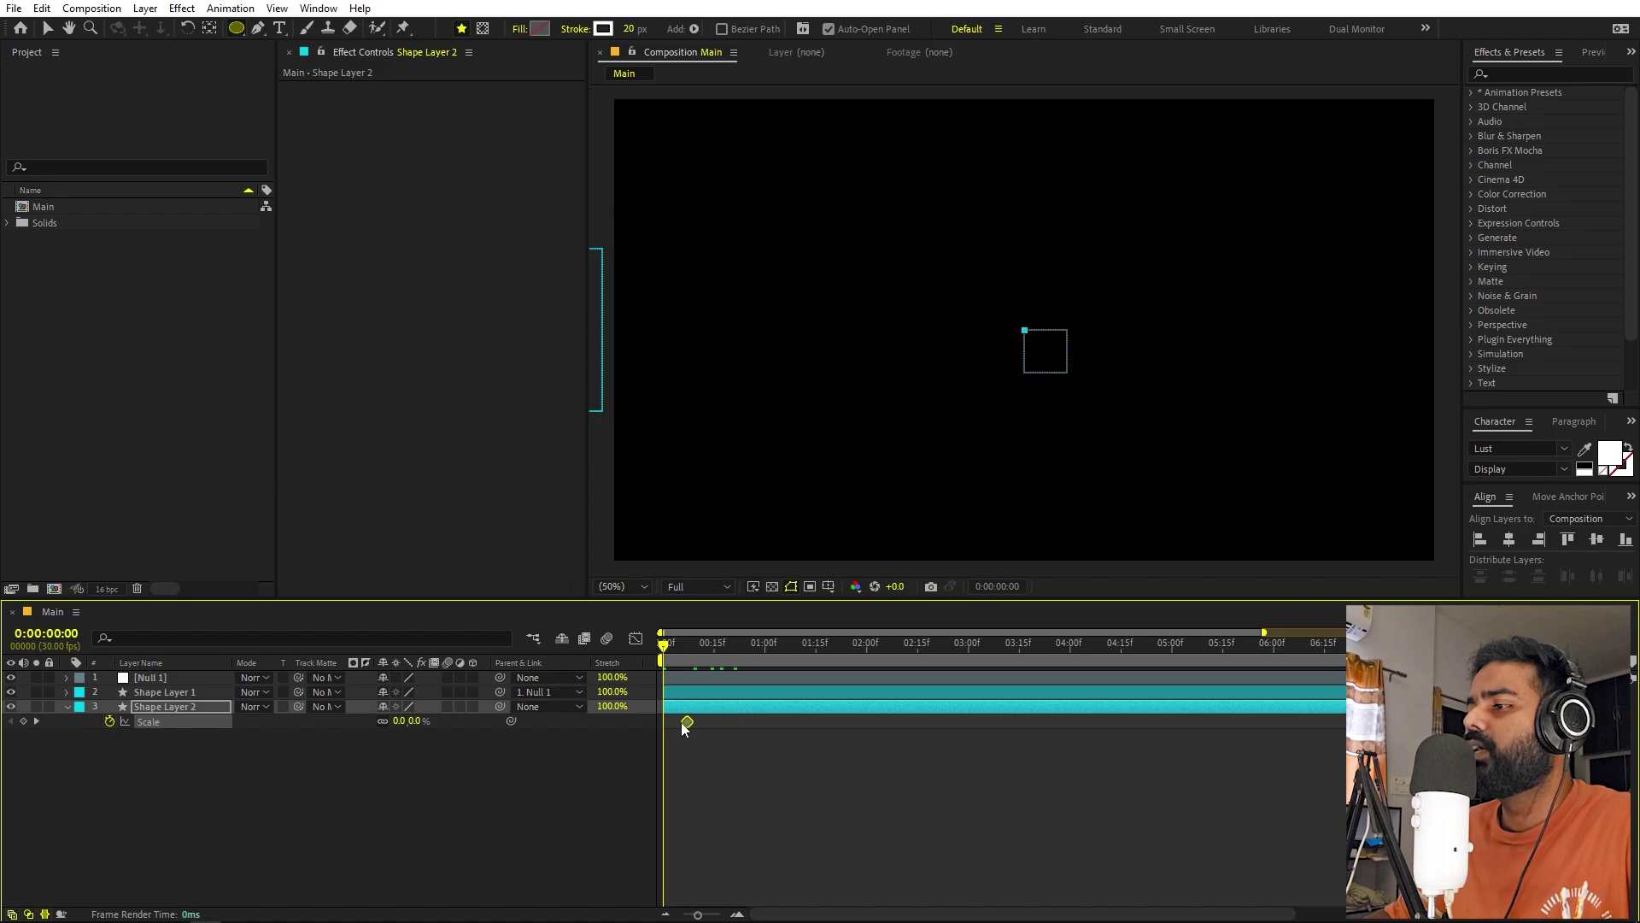
At about 0:00:03:14, scale the ring up to about 1588%, zooming the viewer out to check.
drag(704, 653, 1016, 654)
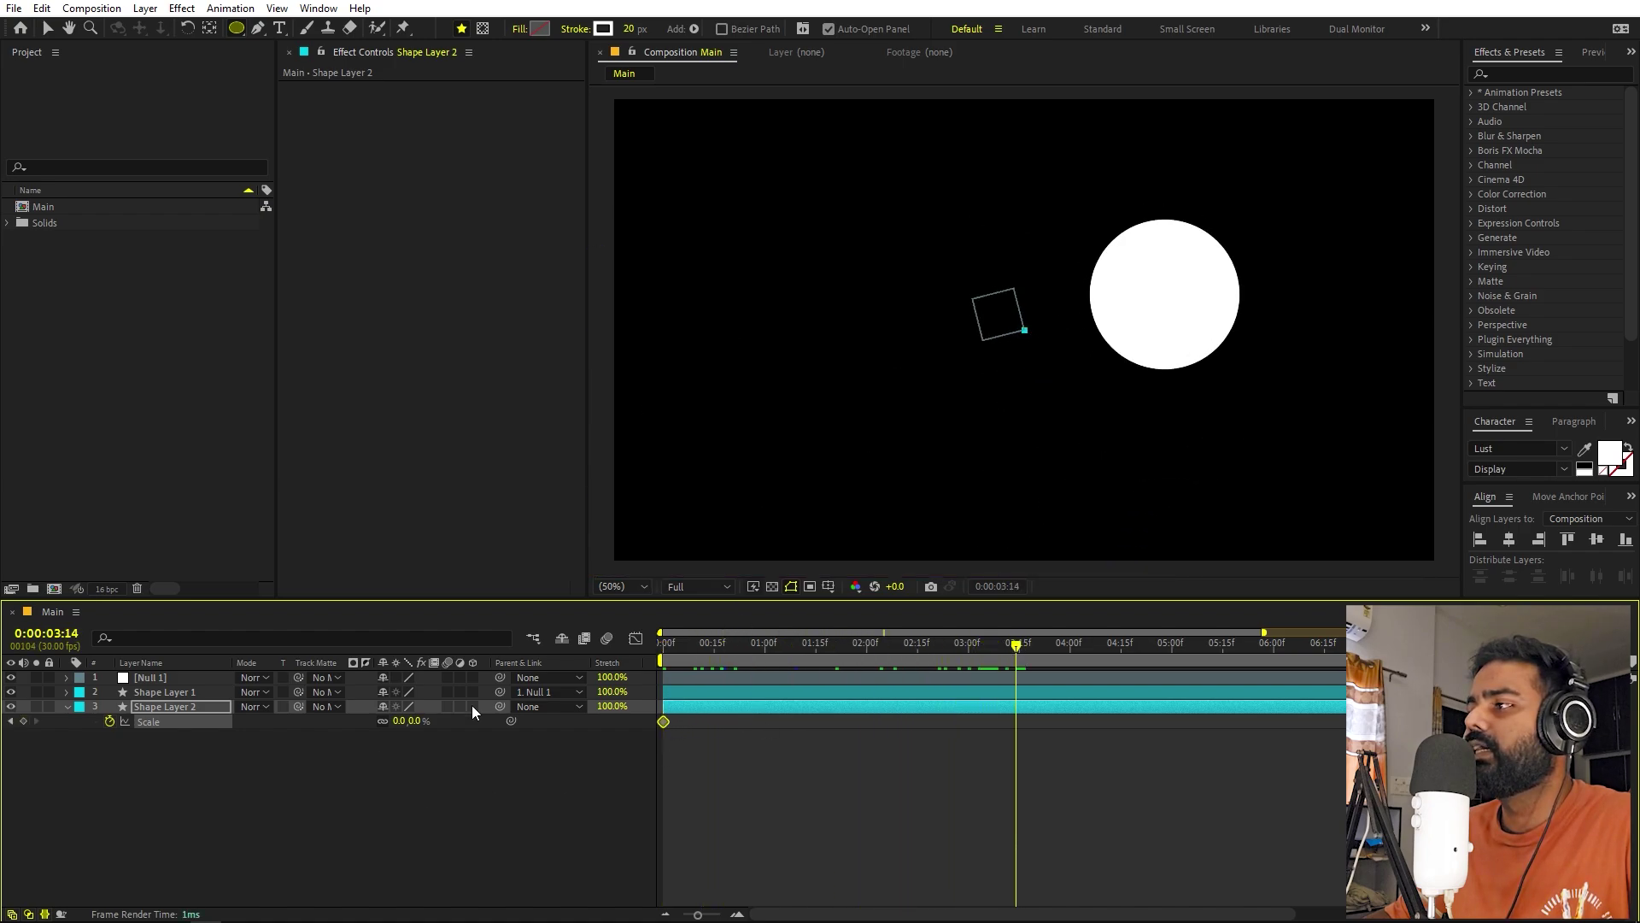
drag(408, 721, 665, 724)
key(comma)
key(comma)
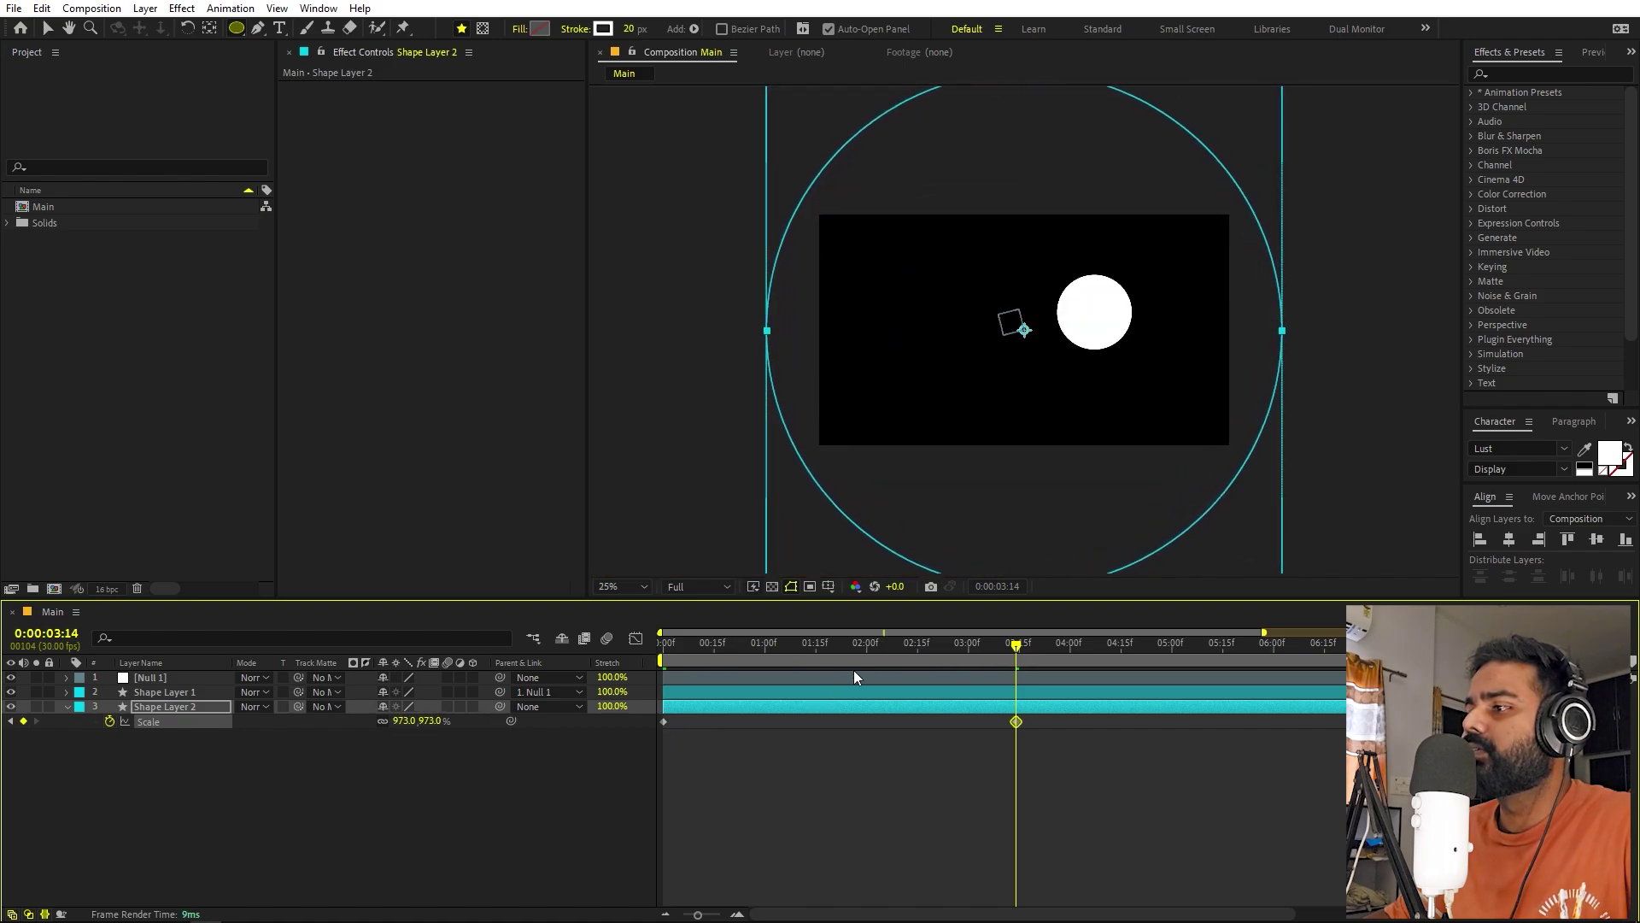
drag(974, 658, 1016, 673)
drag(403, 730, 889, 723)
key(comma)
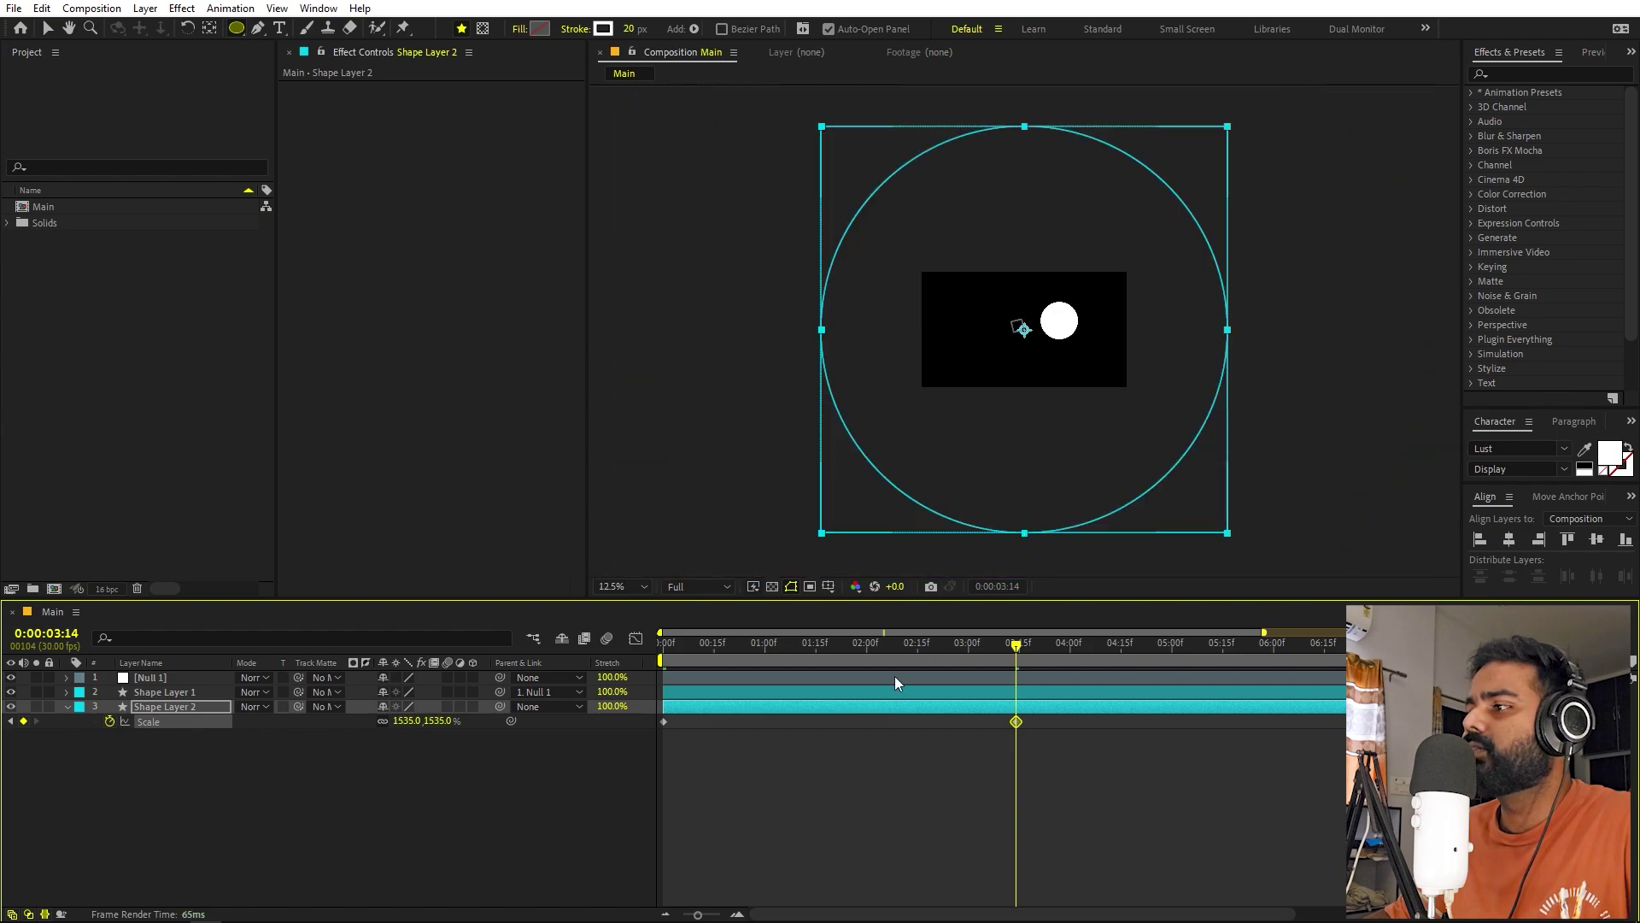
drag(398, 723, 444, 720)
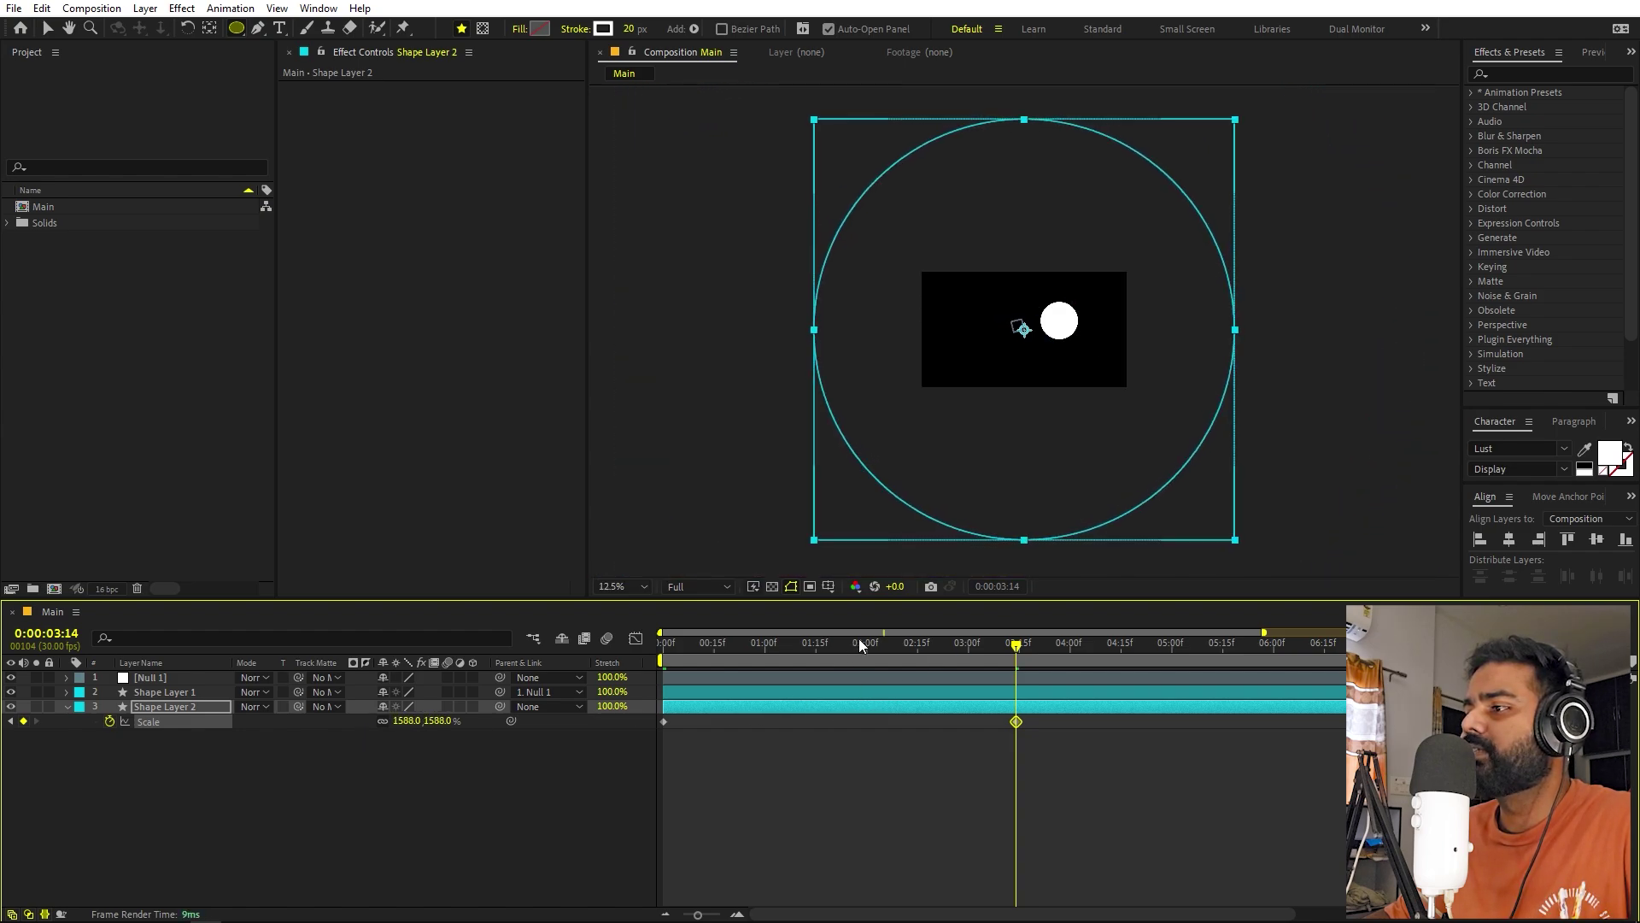
key(Home)
drag(1155, 791, 605, 705)
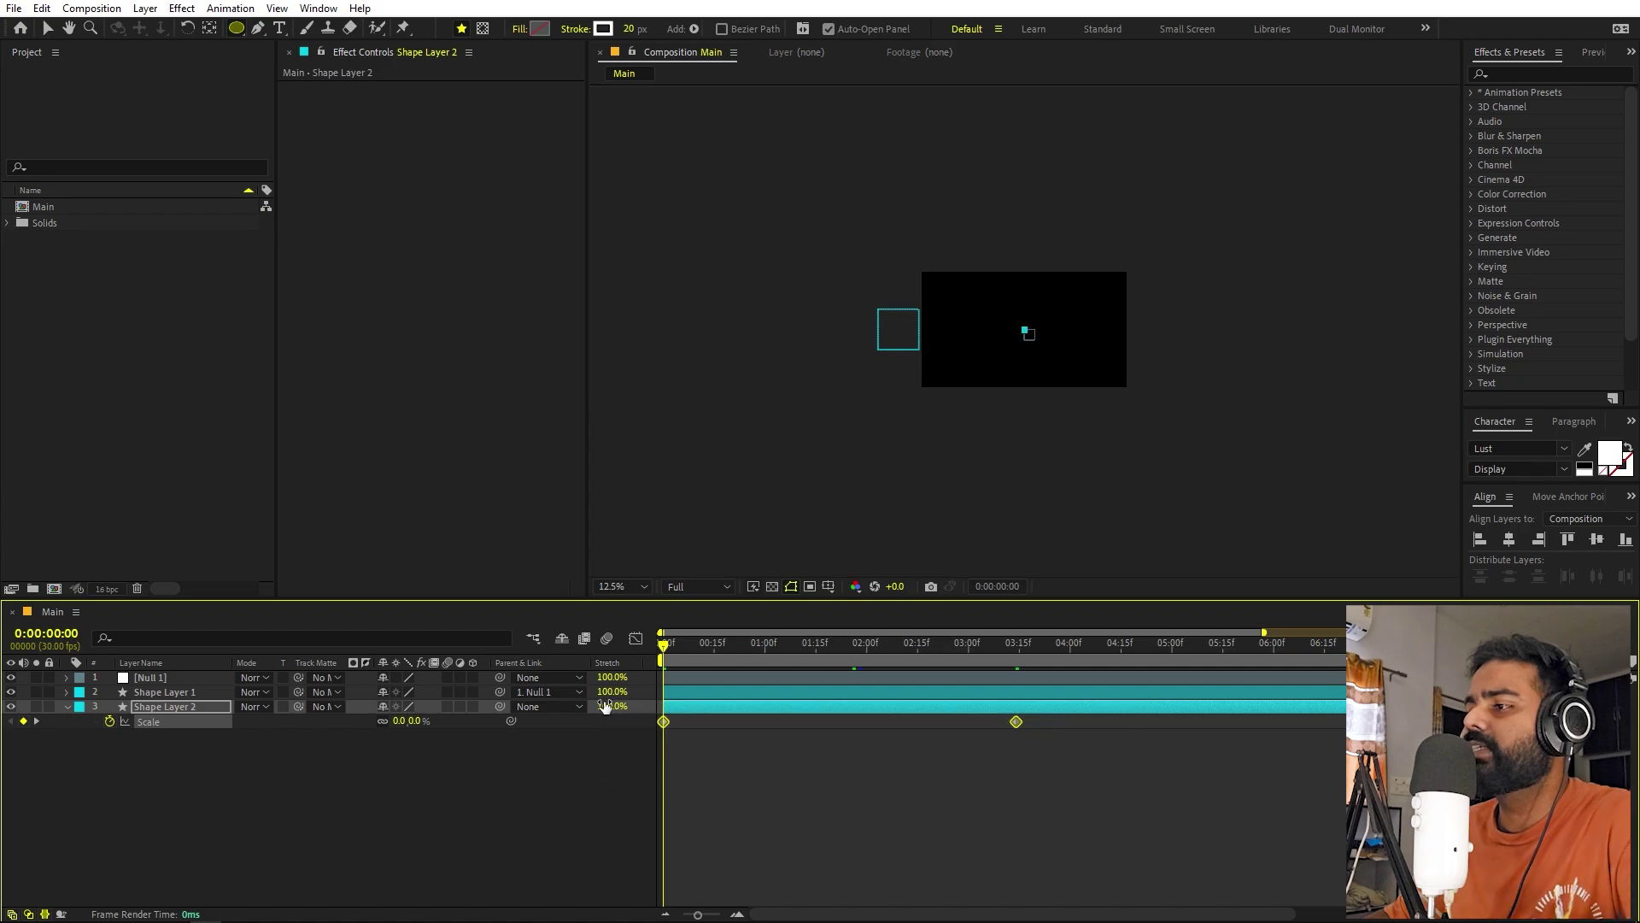
Ease both Scale keyframes so the ring bursts out fast then slows, and preview the growth.
click(637, 639)
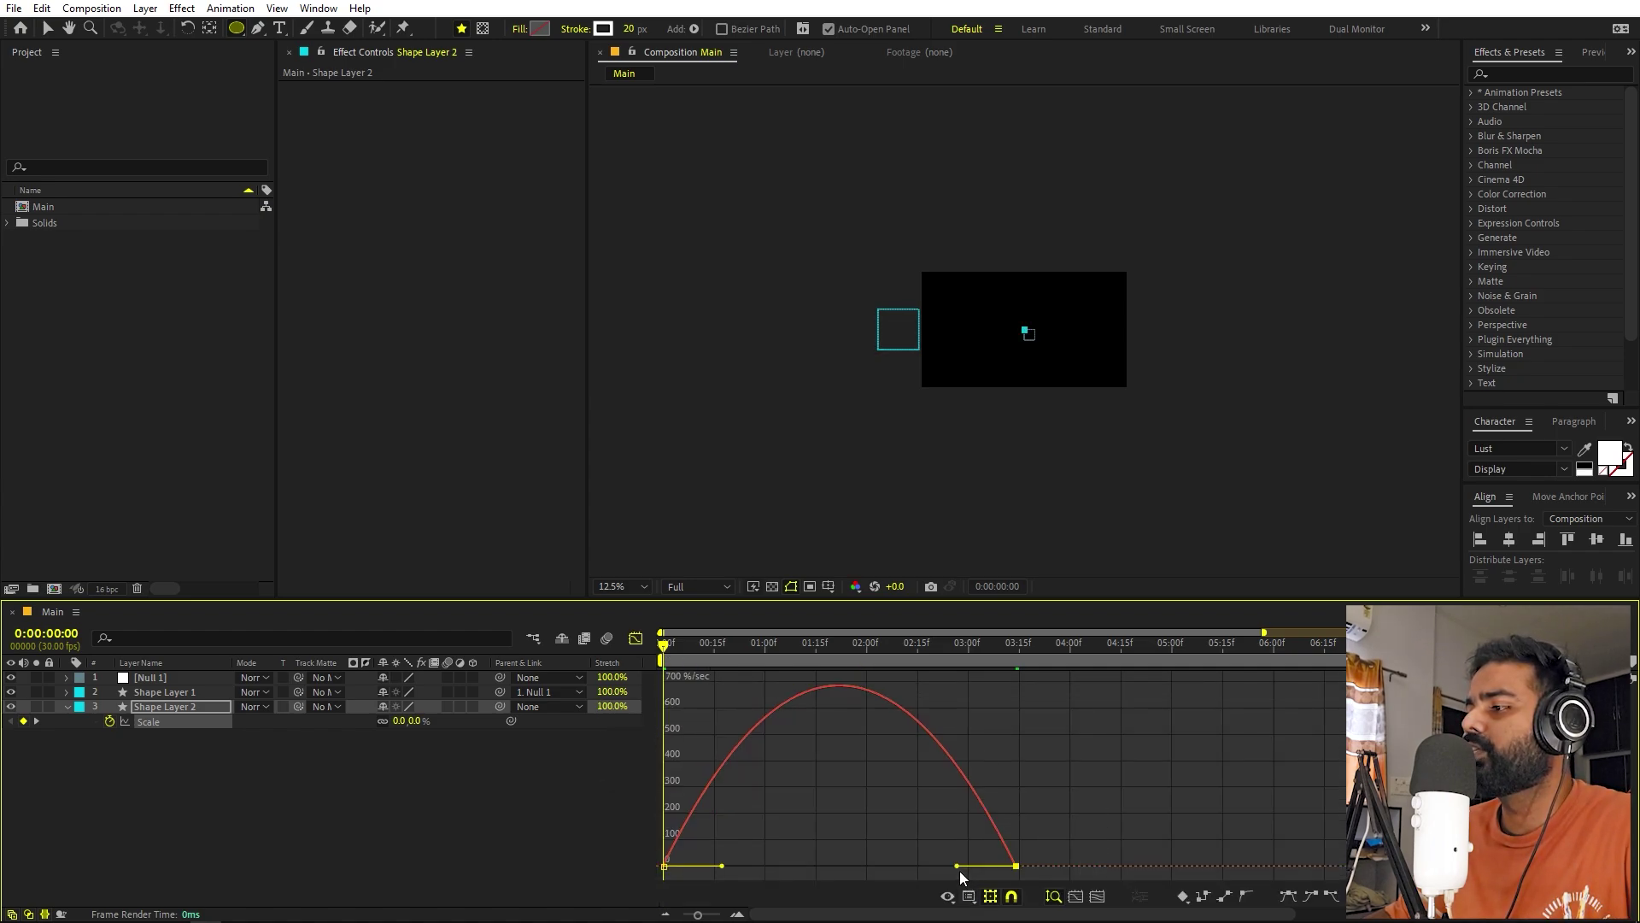
key(alt+shift+Left)
key(ctrl+z)
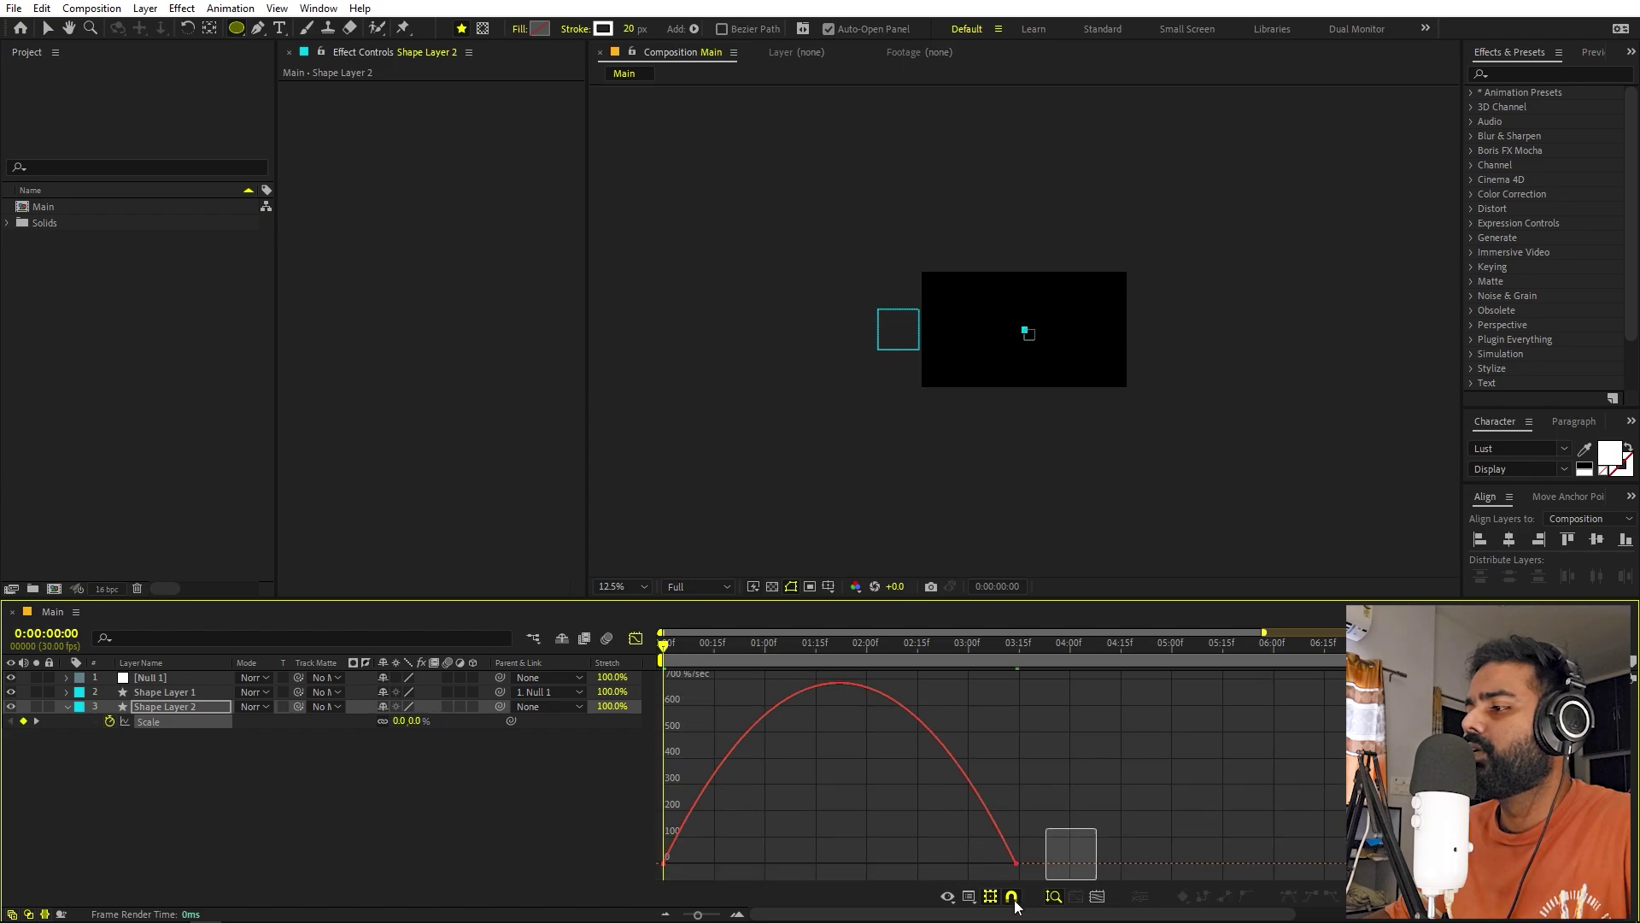
drag(955, 866, 865, 866)
key(Home)
key(space)
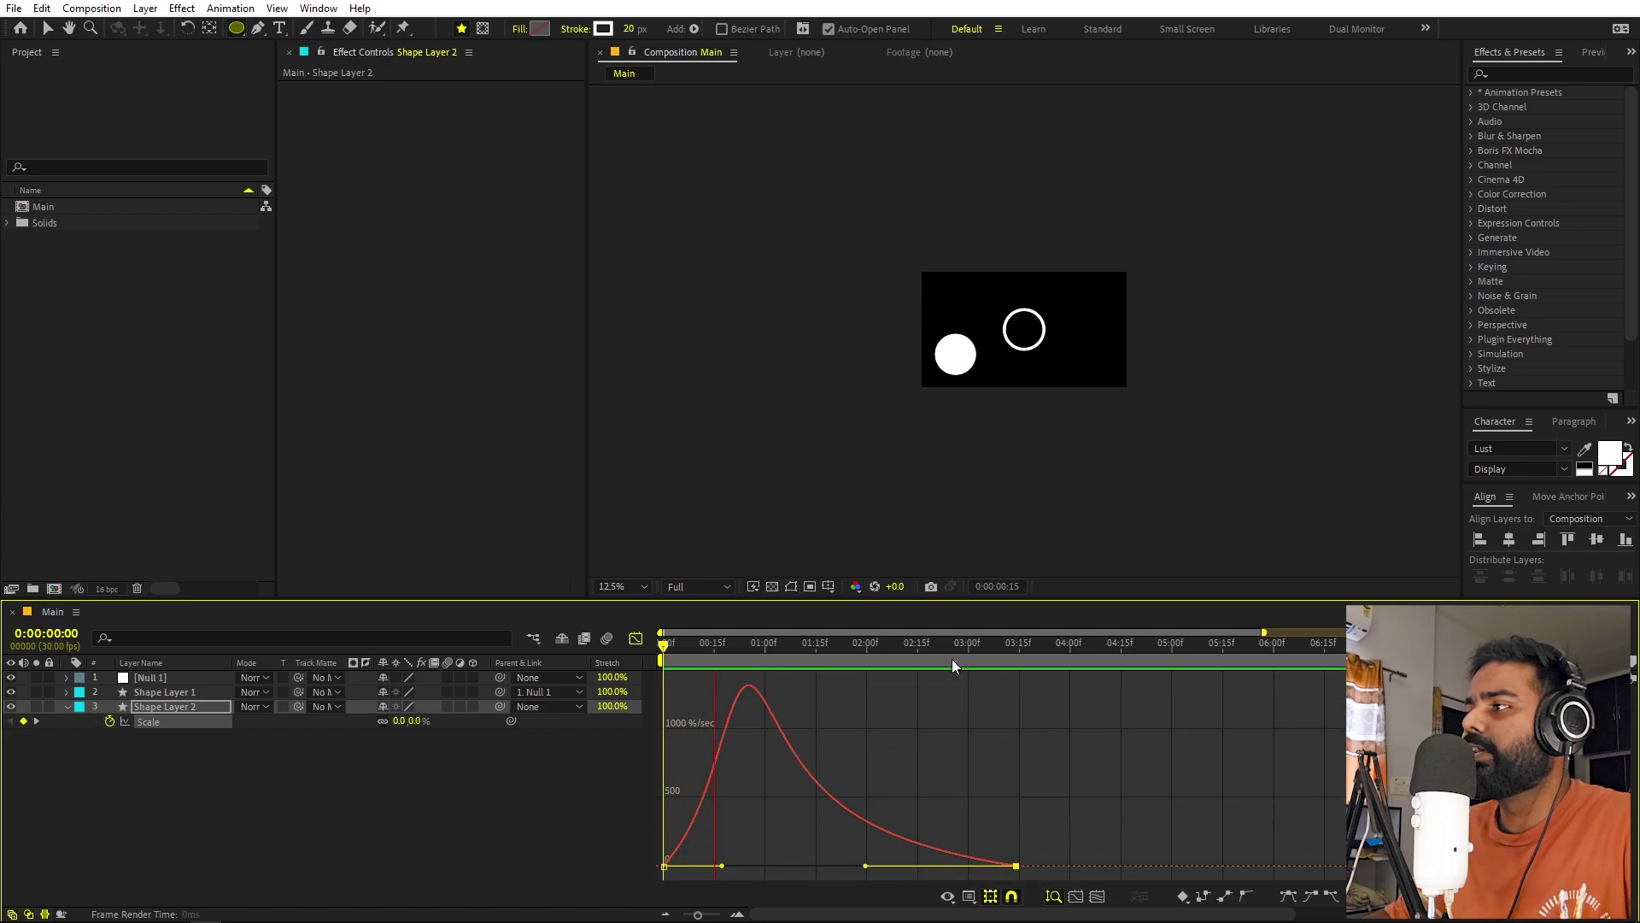
key(space)
Set the ring's stroke width to 30 px and preview the thicker outline.
key(shift+F3)
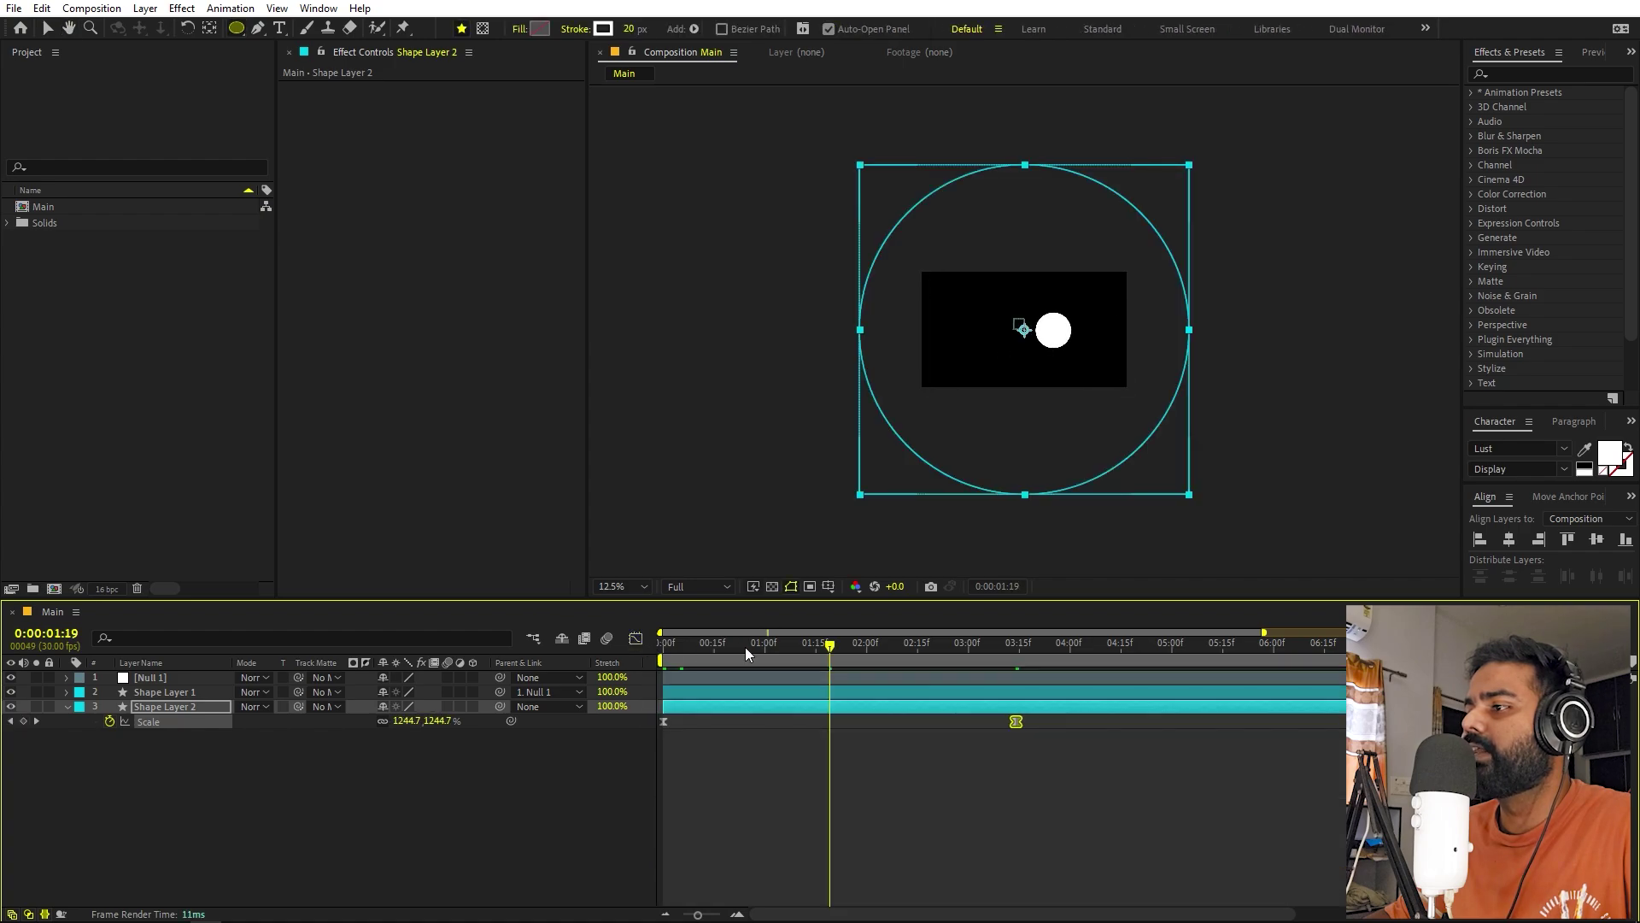
key(space)
key(.)
key(space)
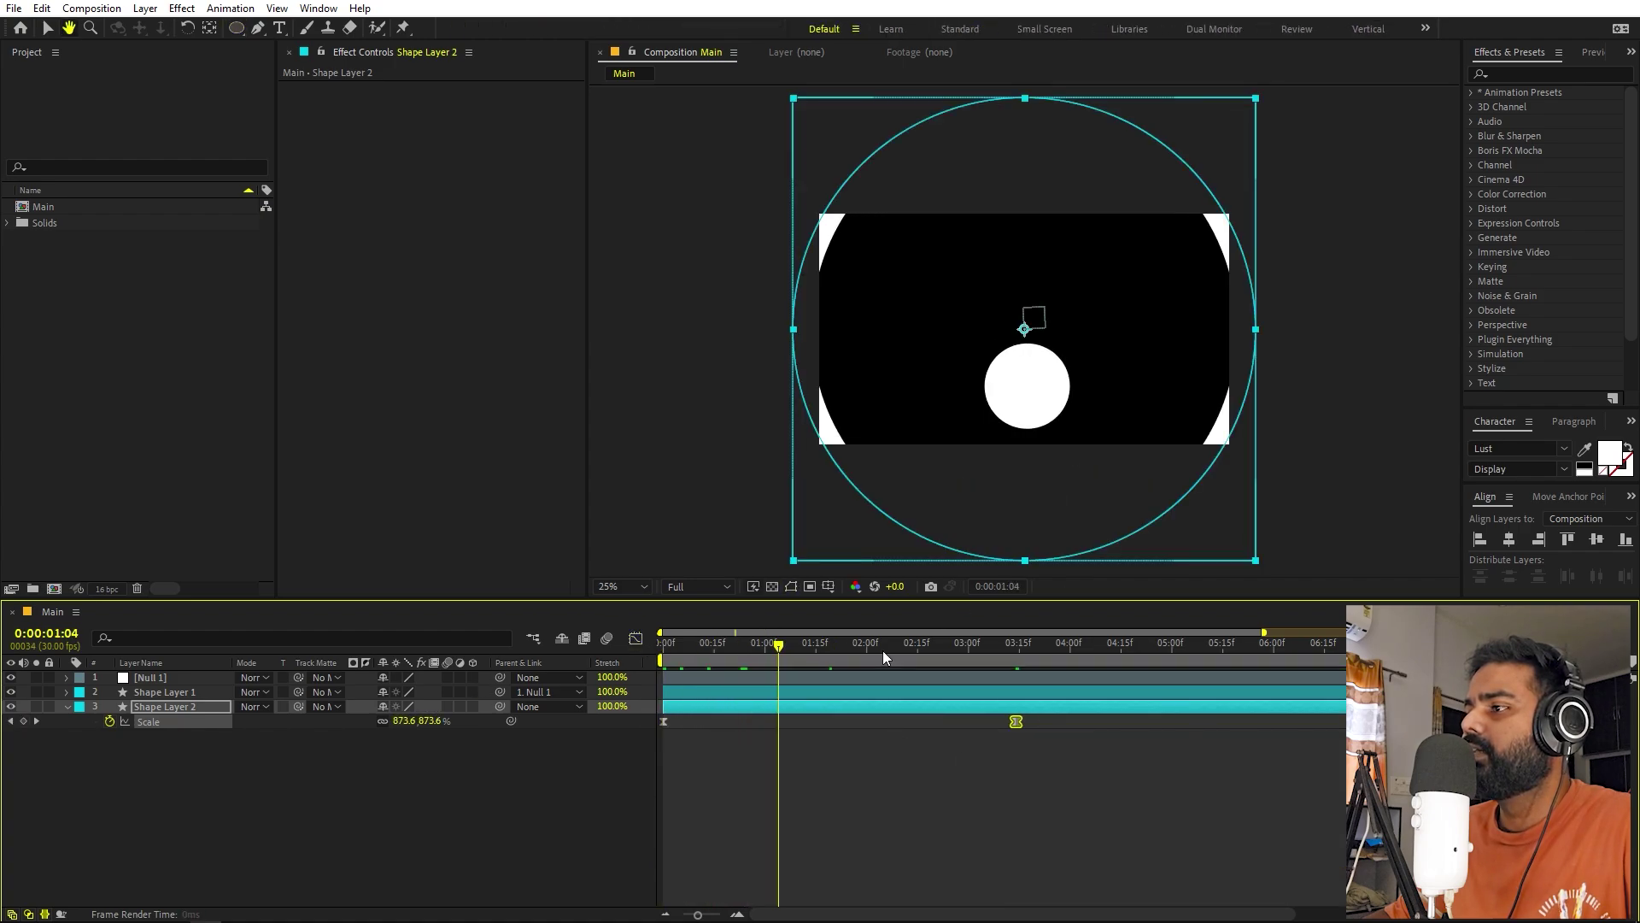
text(30)
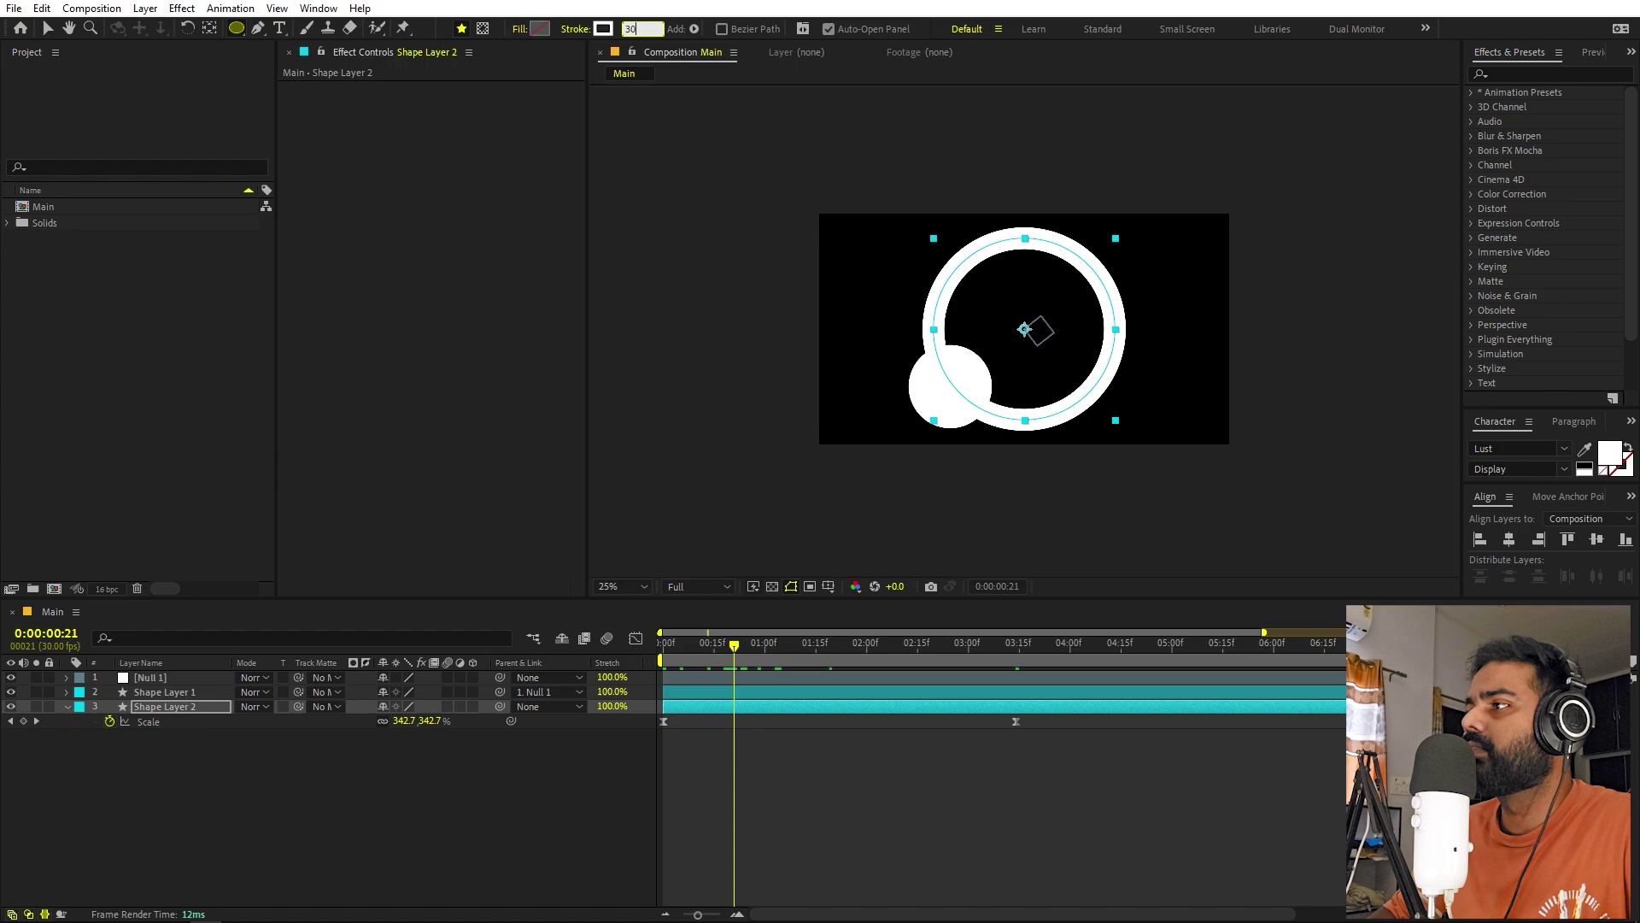
key(space)
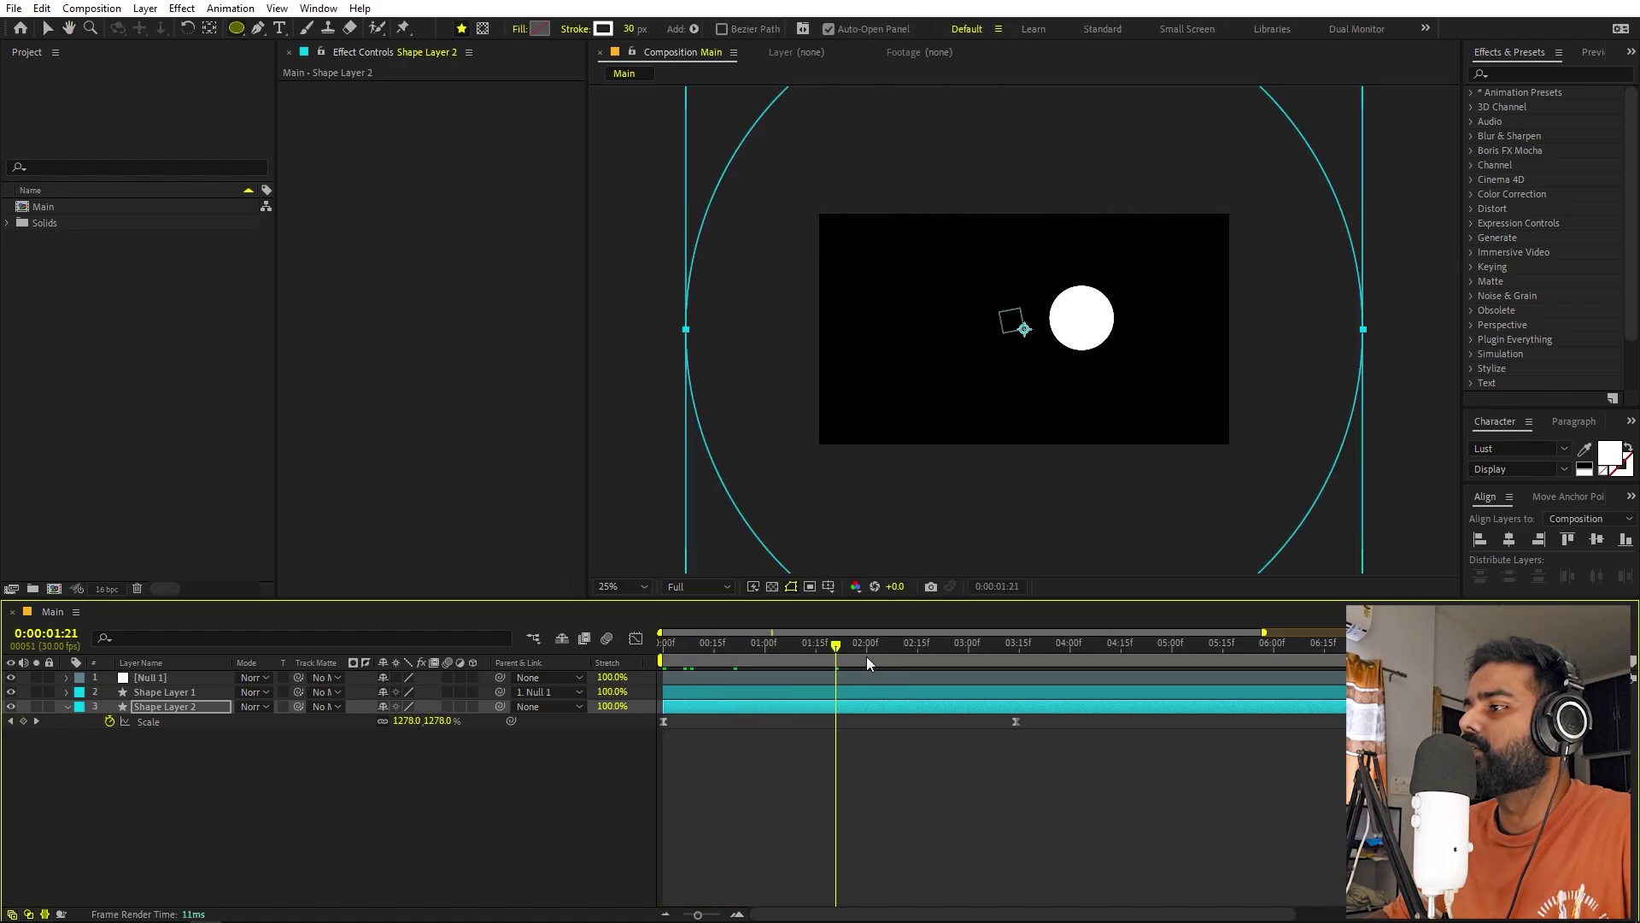
key(space)
Collapse Shape Layer 2, set the viewer magnification to Fit, and check the ring around frame 22.
drag(663, 716, 809, 704)
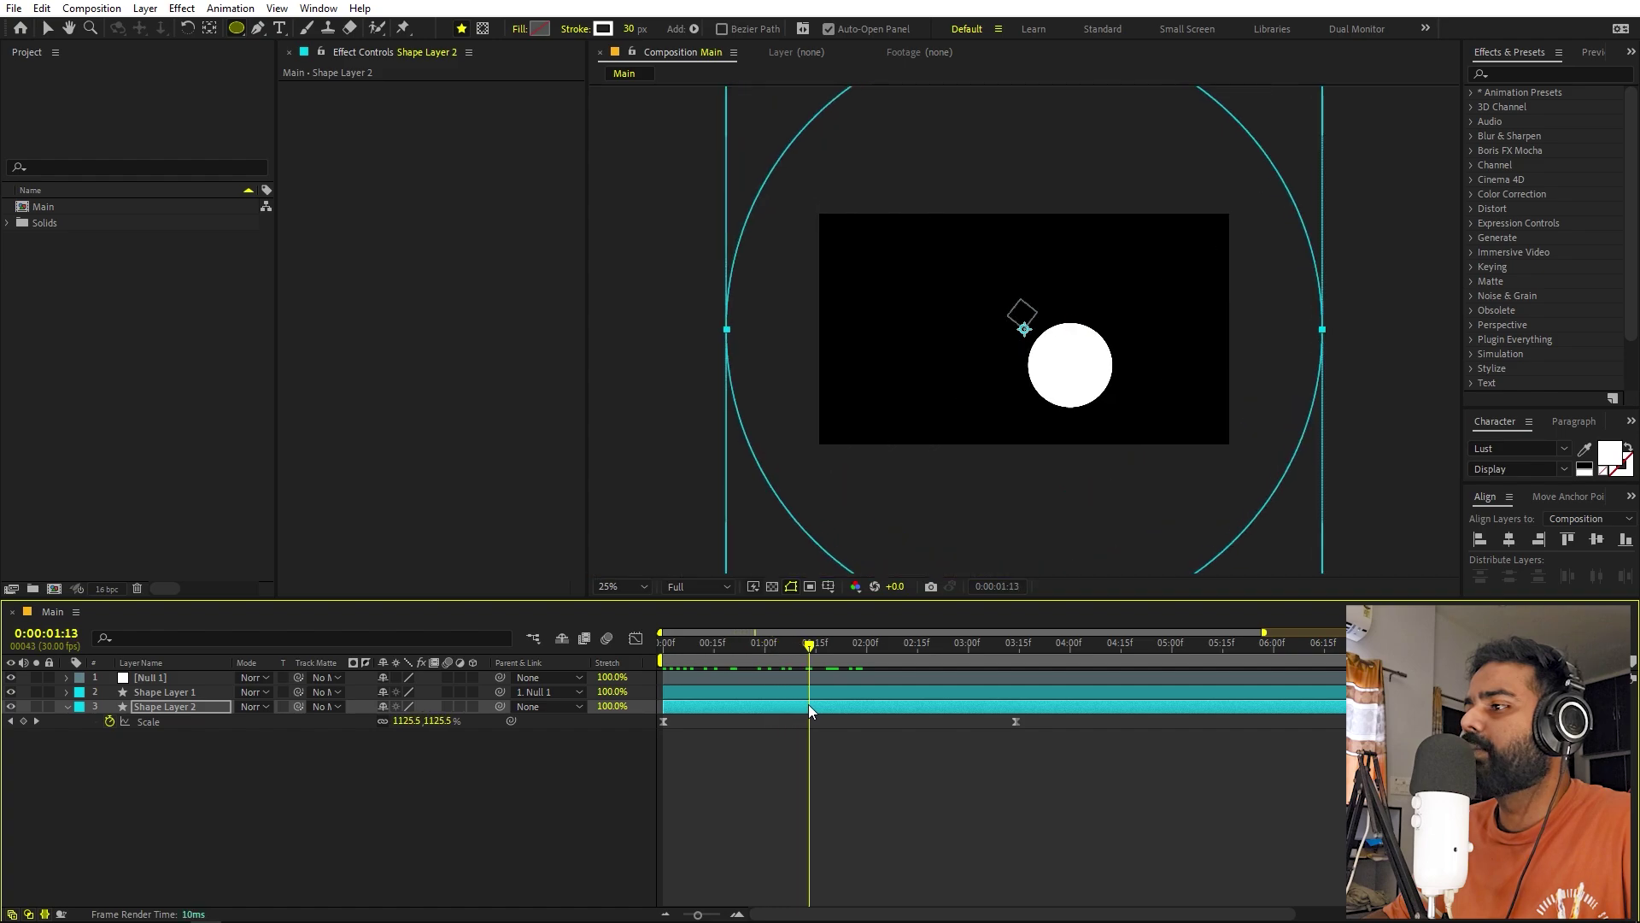
click(117, 733)
click(68, 709)
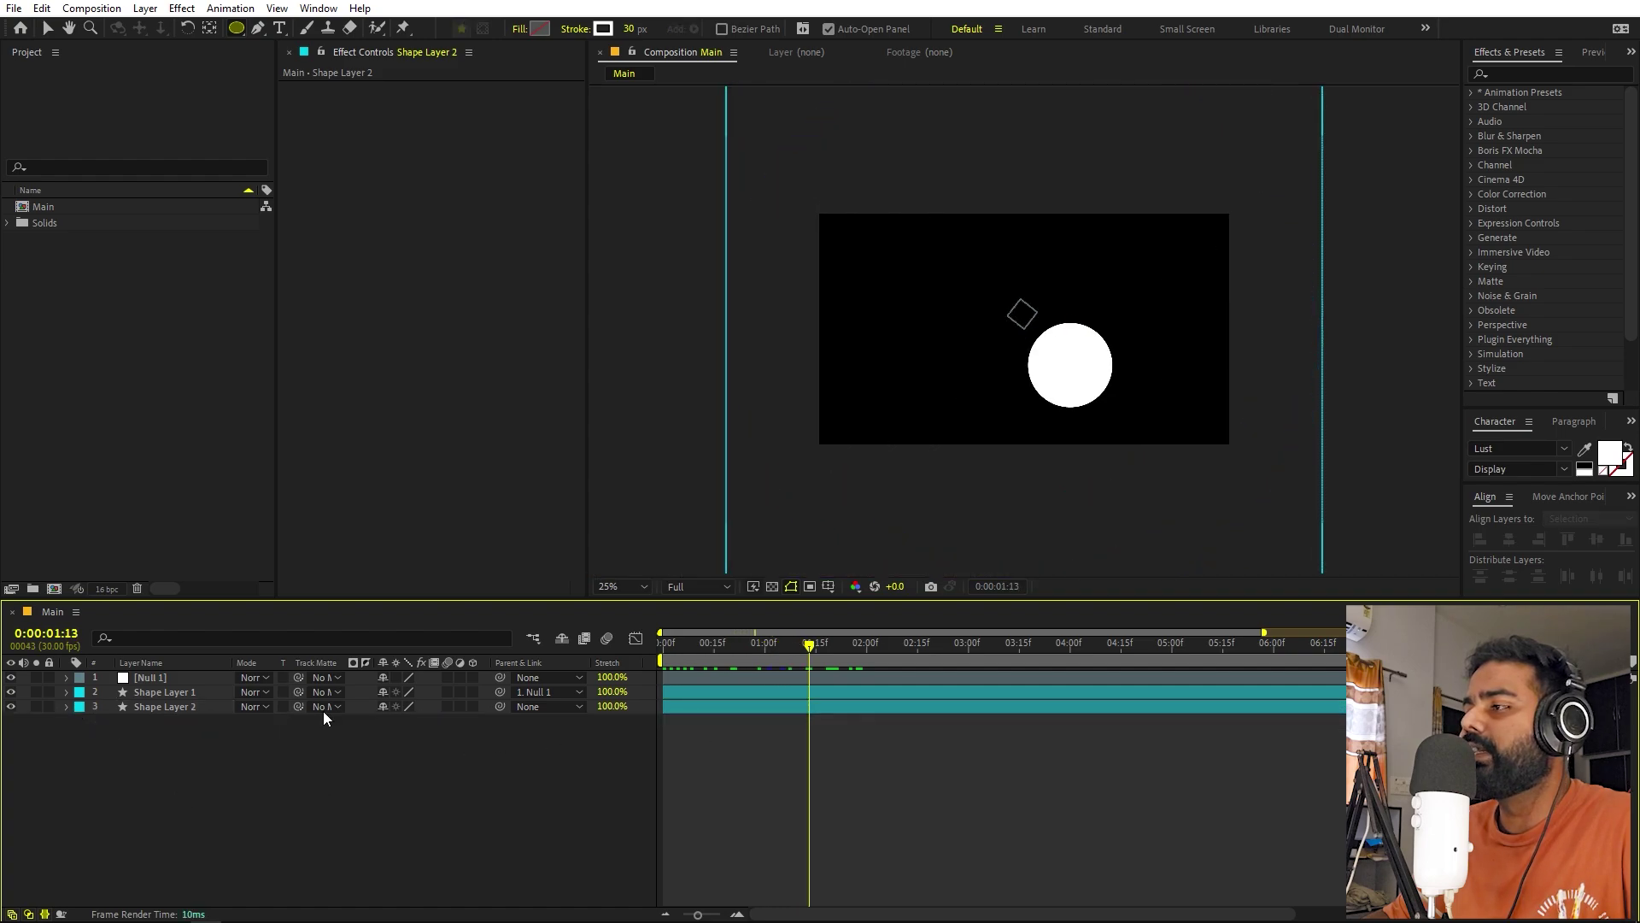
click(622, 586)
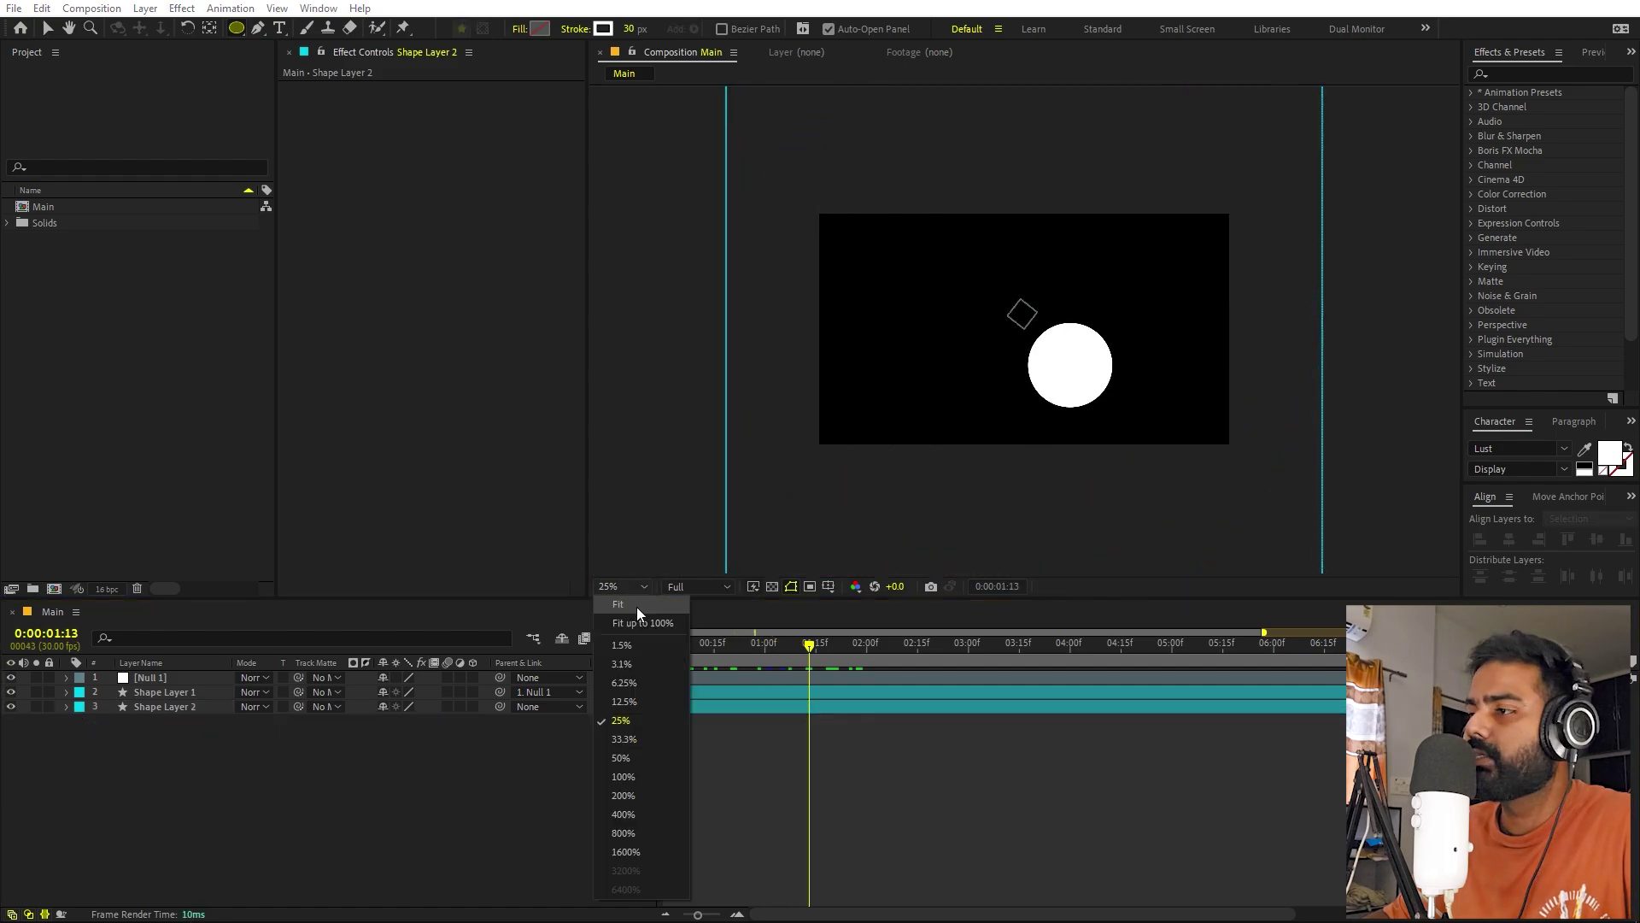
click(638, 608)
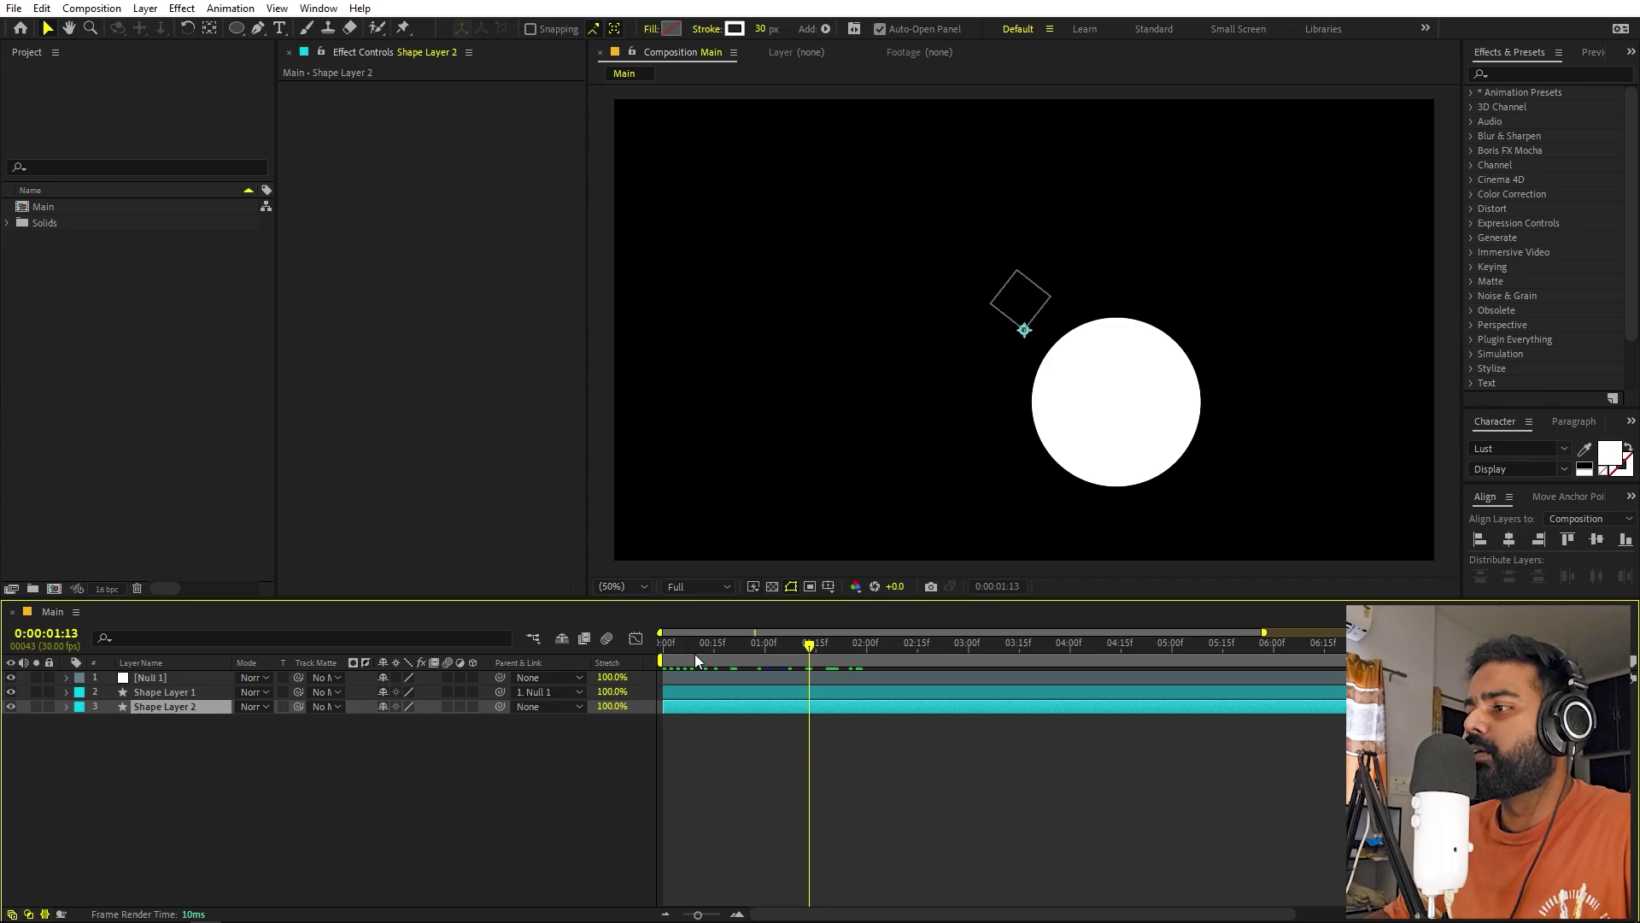
drag(694, 654, 735, 658)
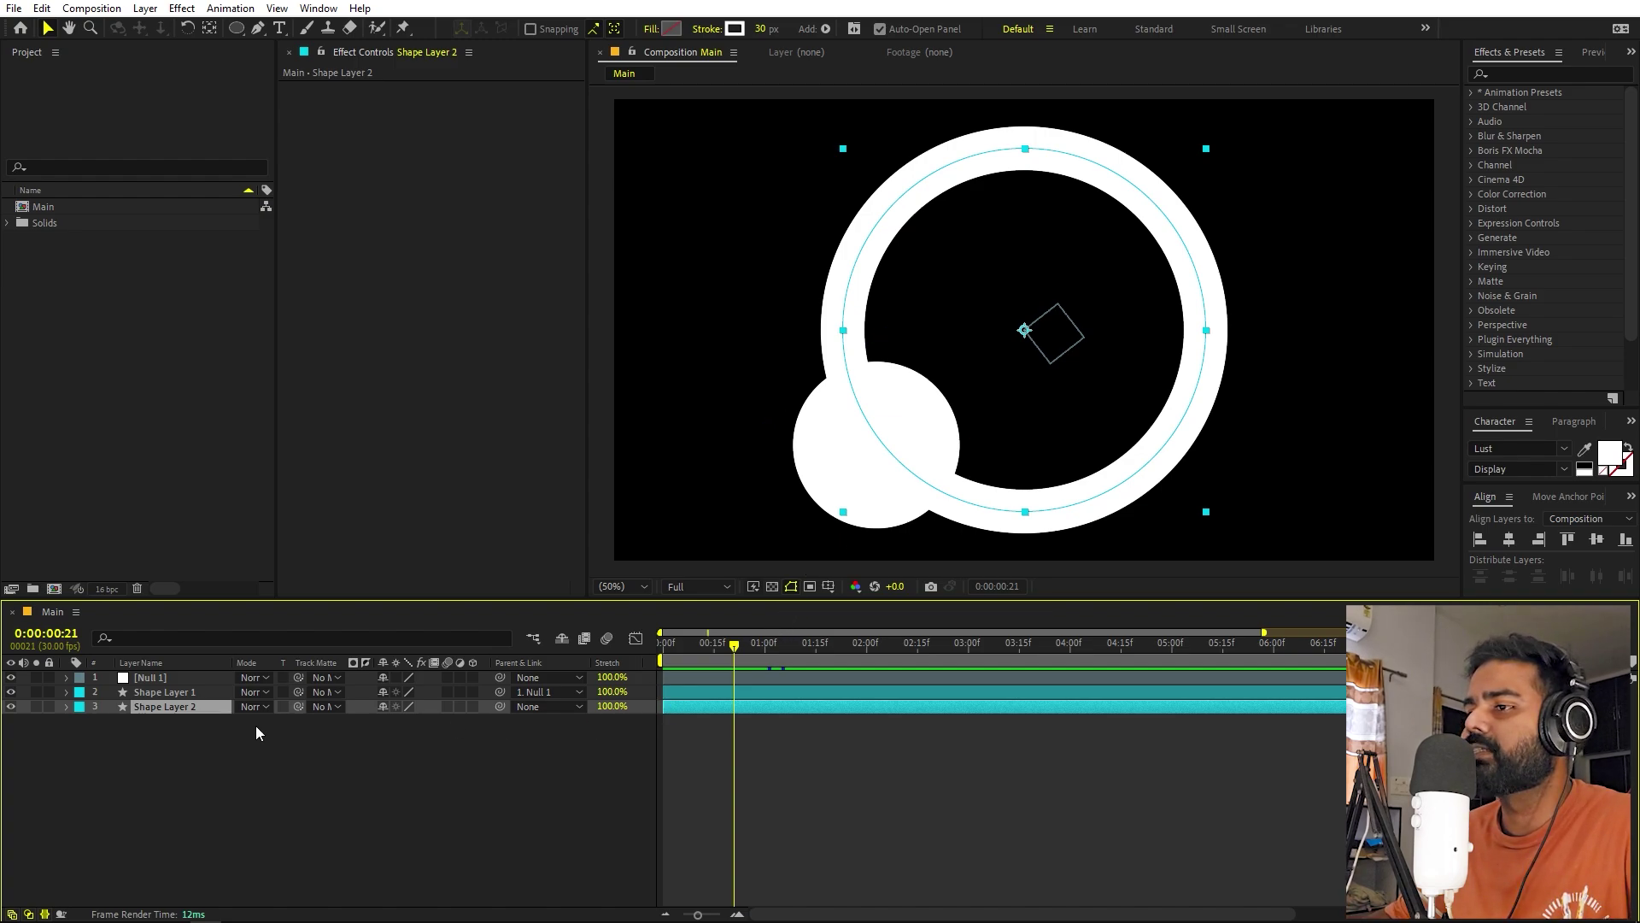
drag(675, 685, 742, 671)
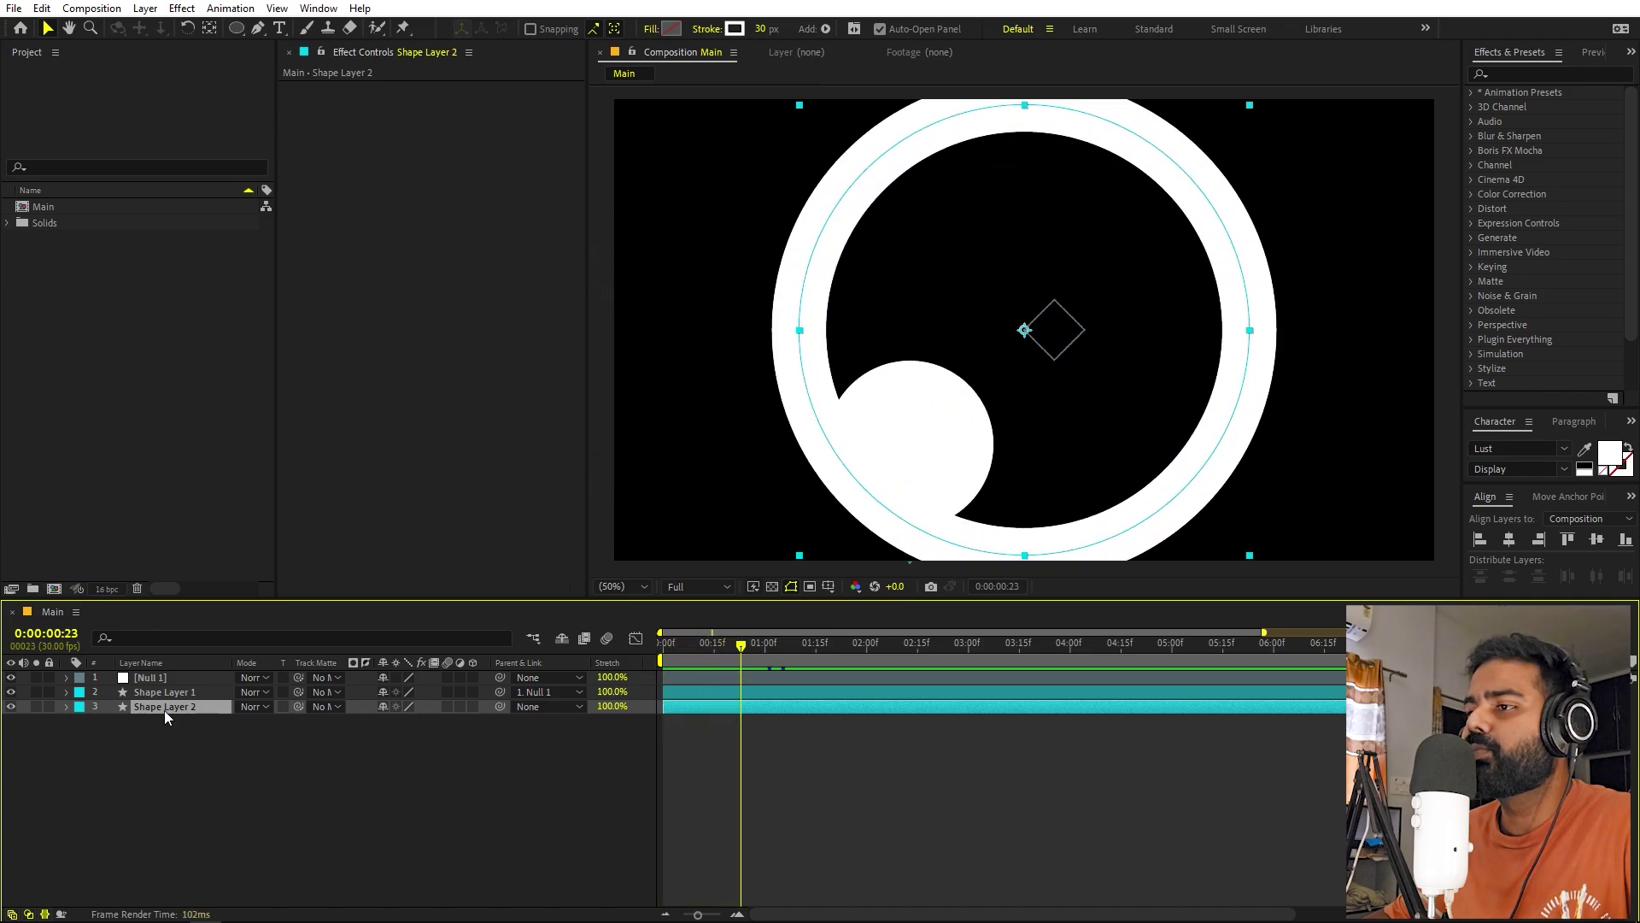
Duplicate the ring layer, start the copy a few frames later, and preview both rings.
key(ctrl+d)
drag(705, 709, 751, 711)
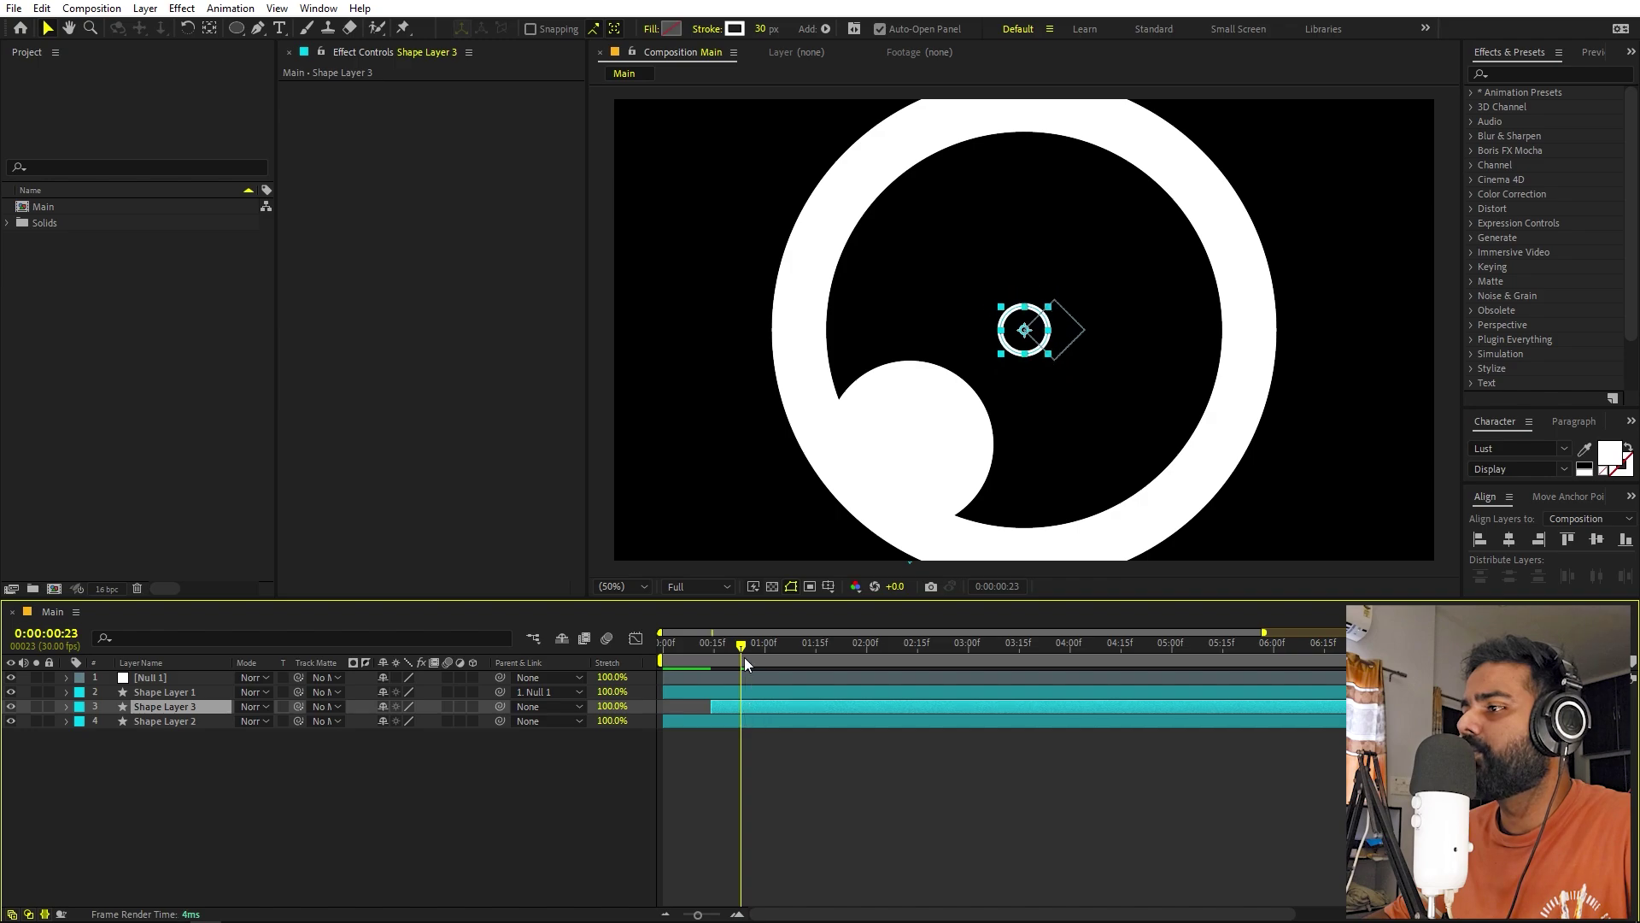
key(space)
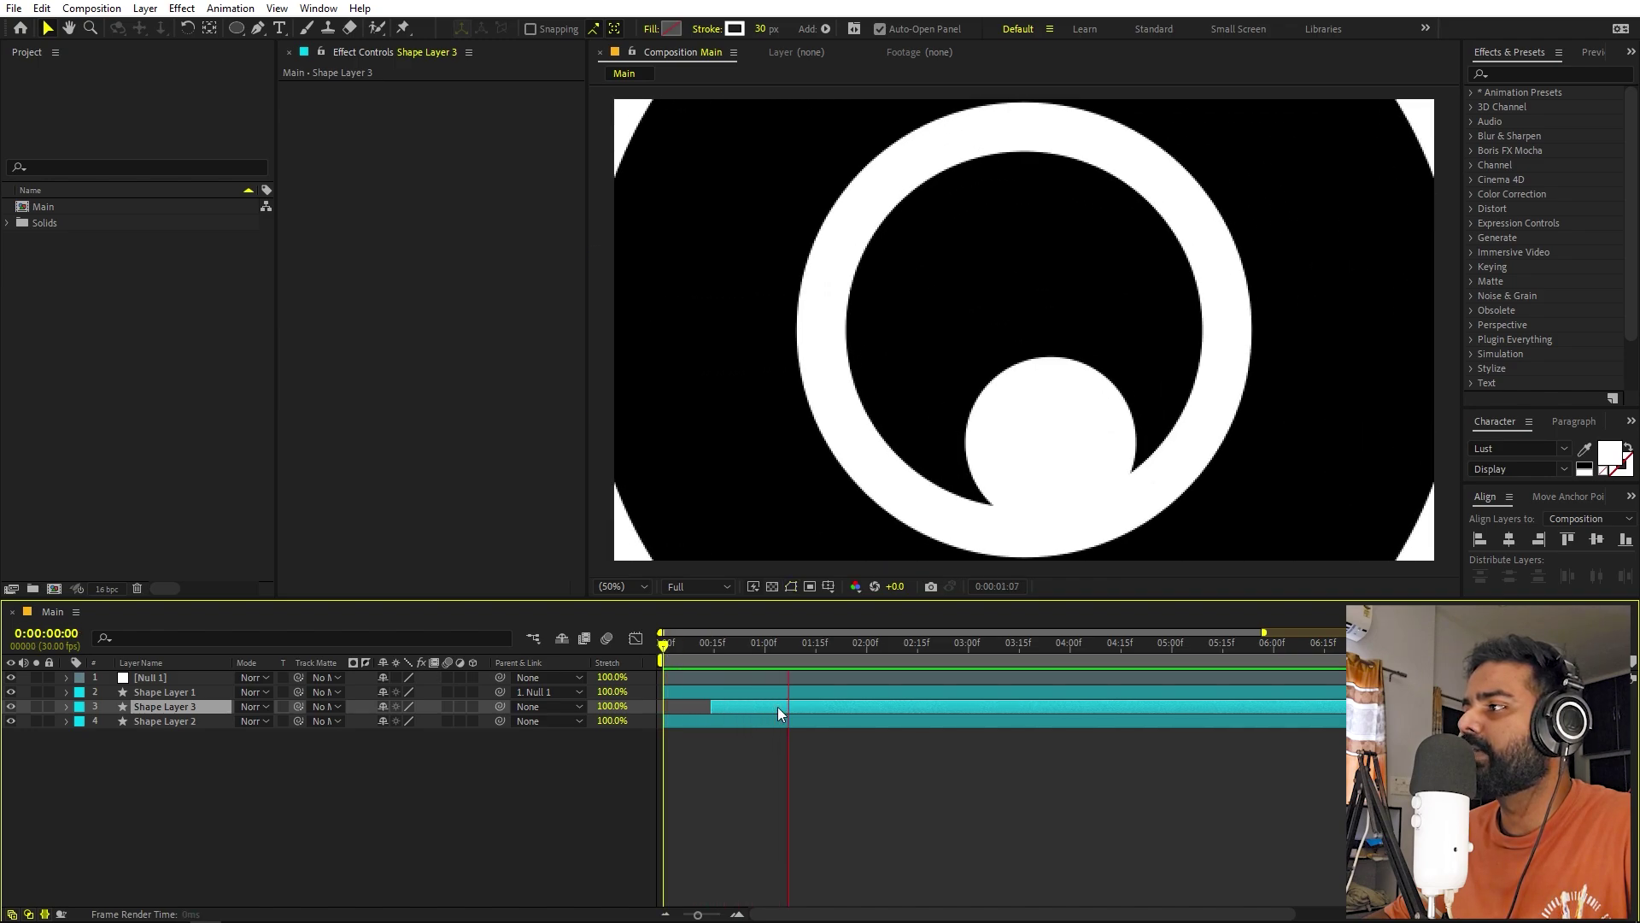
click(690, 663)
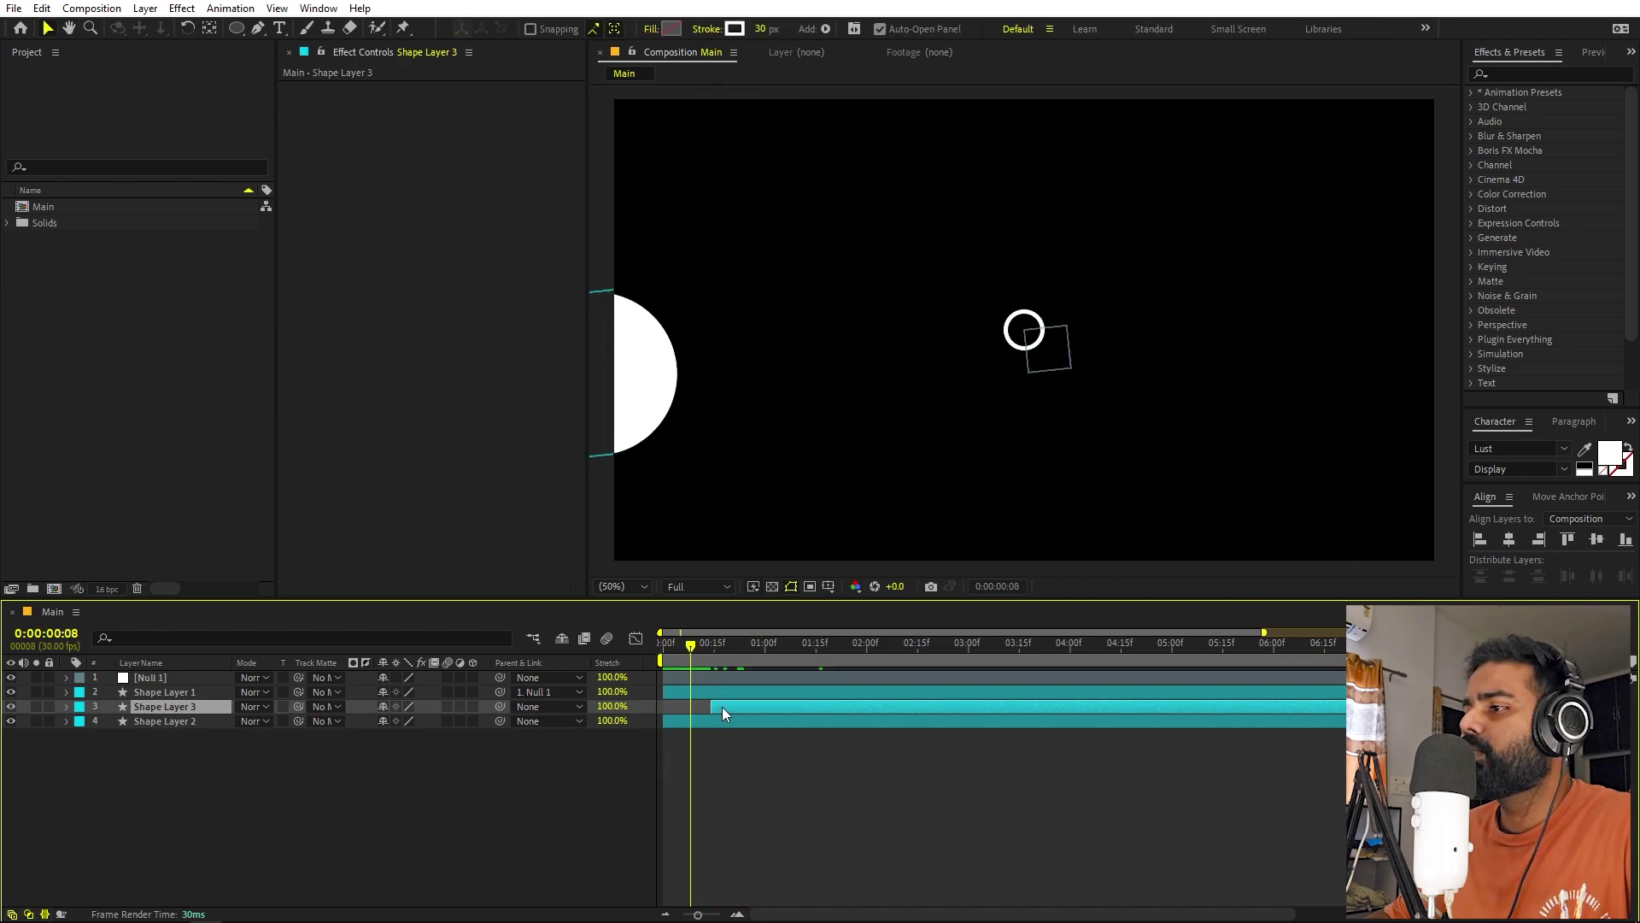
drag(704, 706, 696, 706)
click(658, 668)
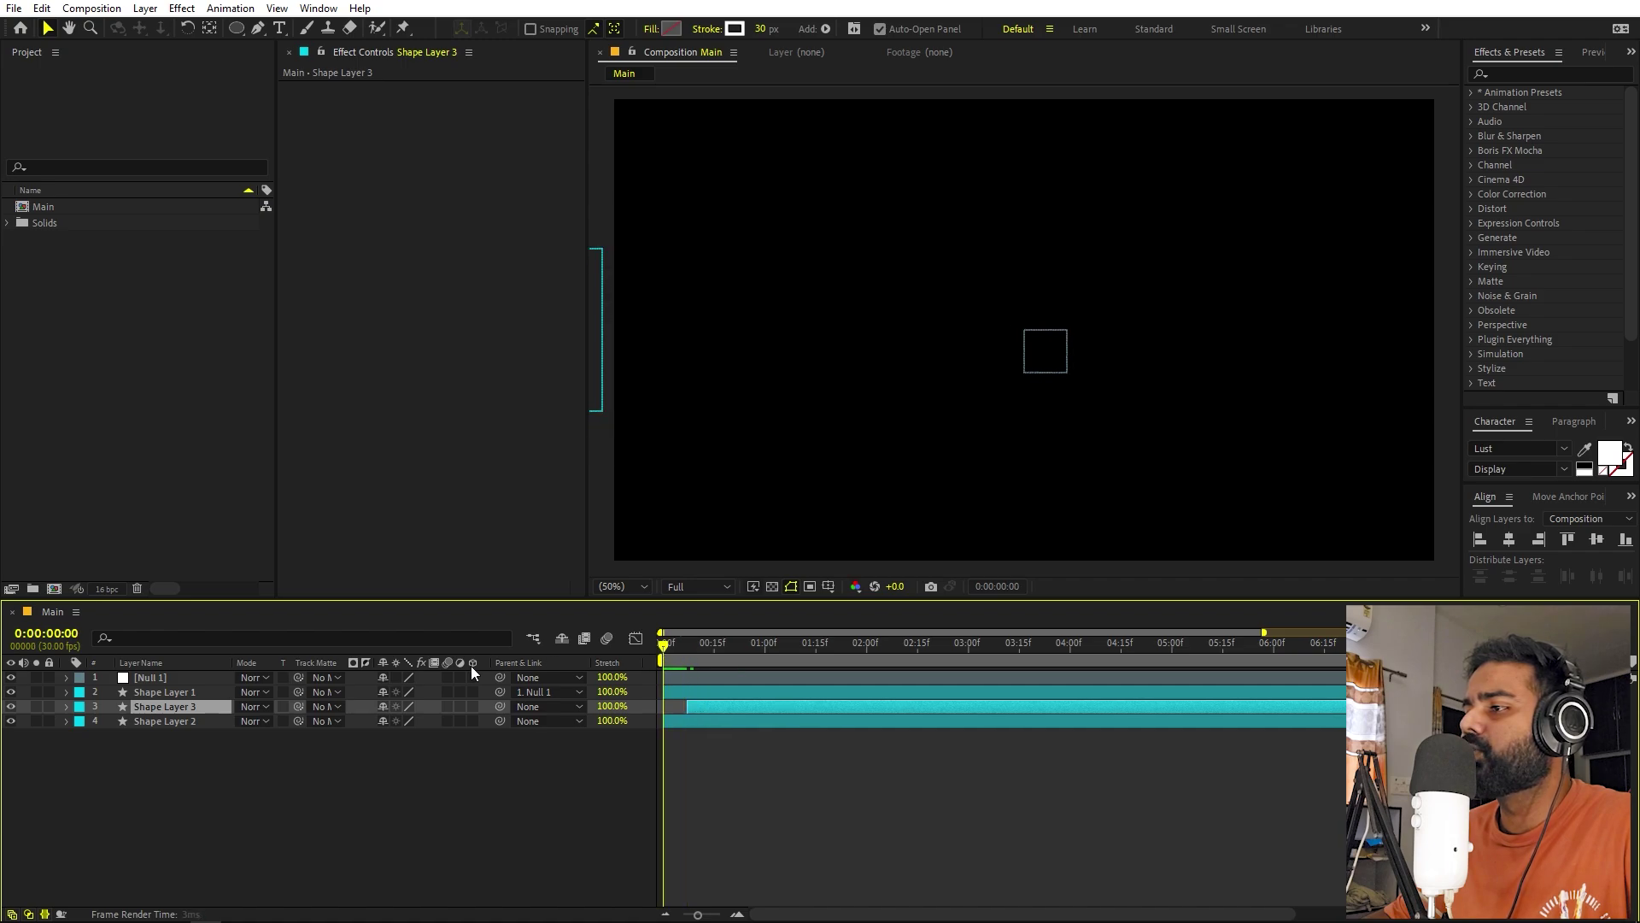
key(space)
Duplicate the second ring and delay the third ring's start a few frames further.
key(space)
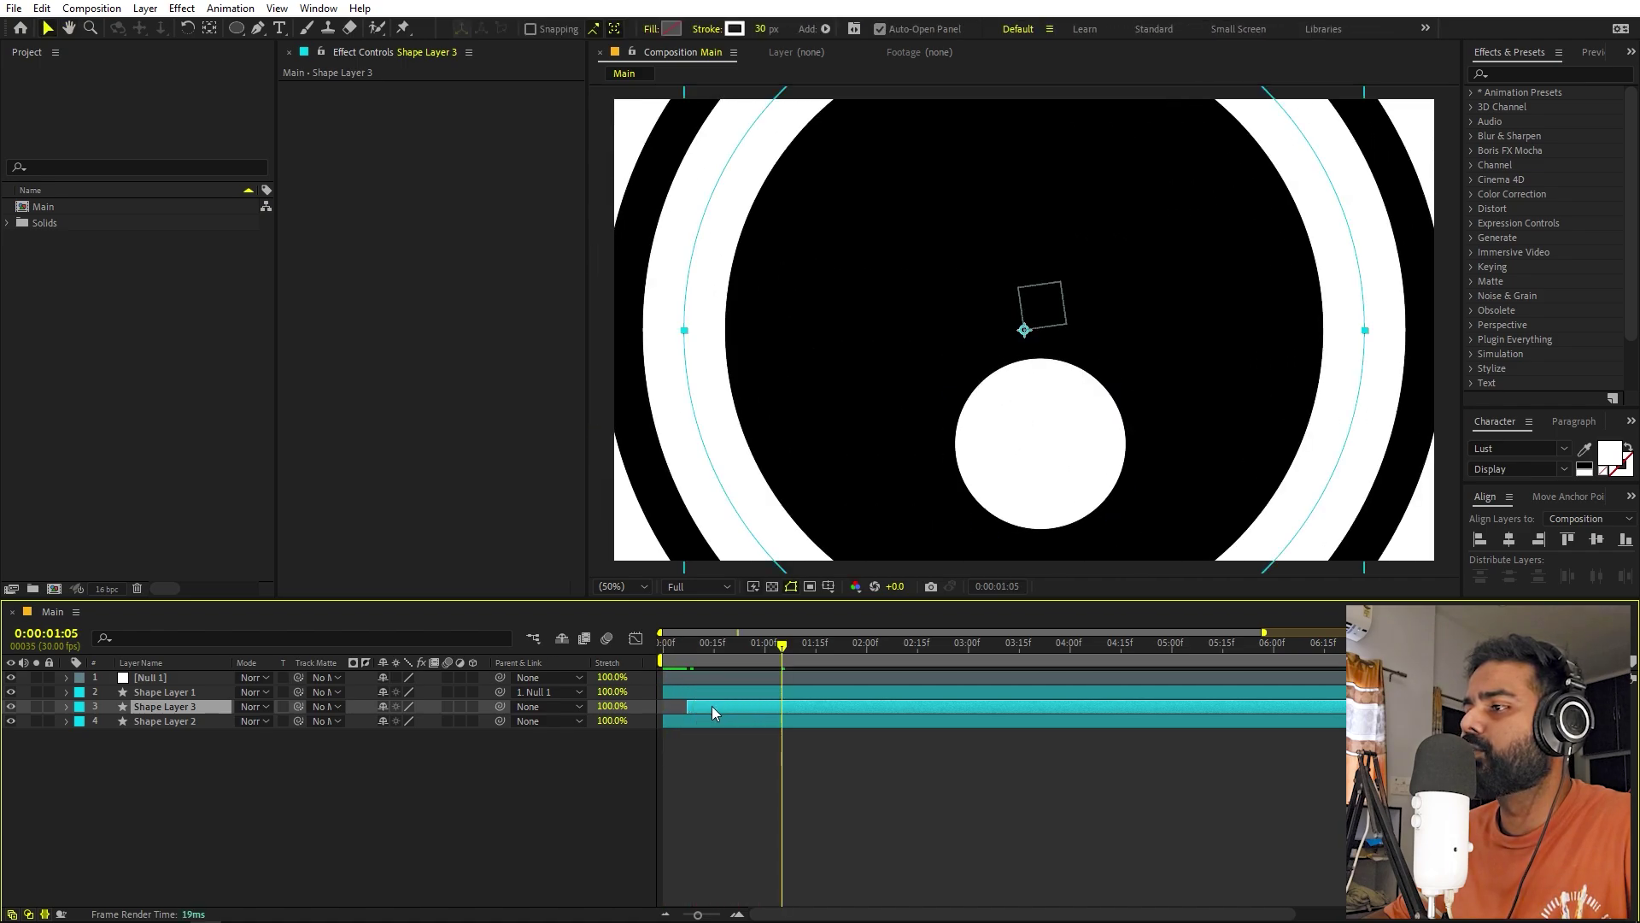
key(ctrl+d)
drag(704, 705, 731, 706)
key(space)
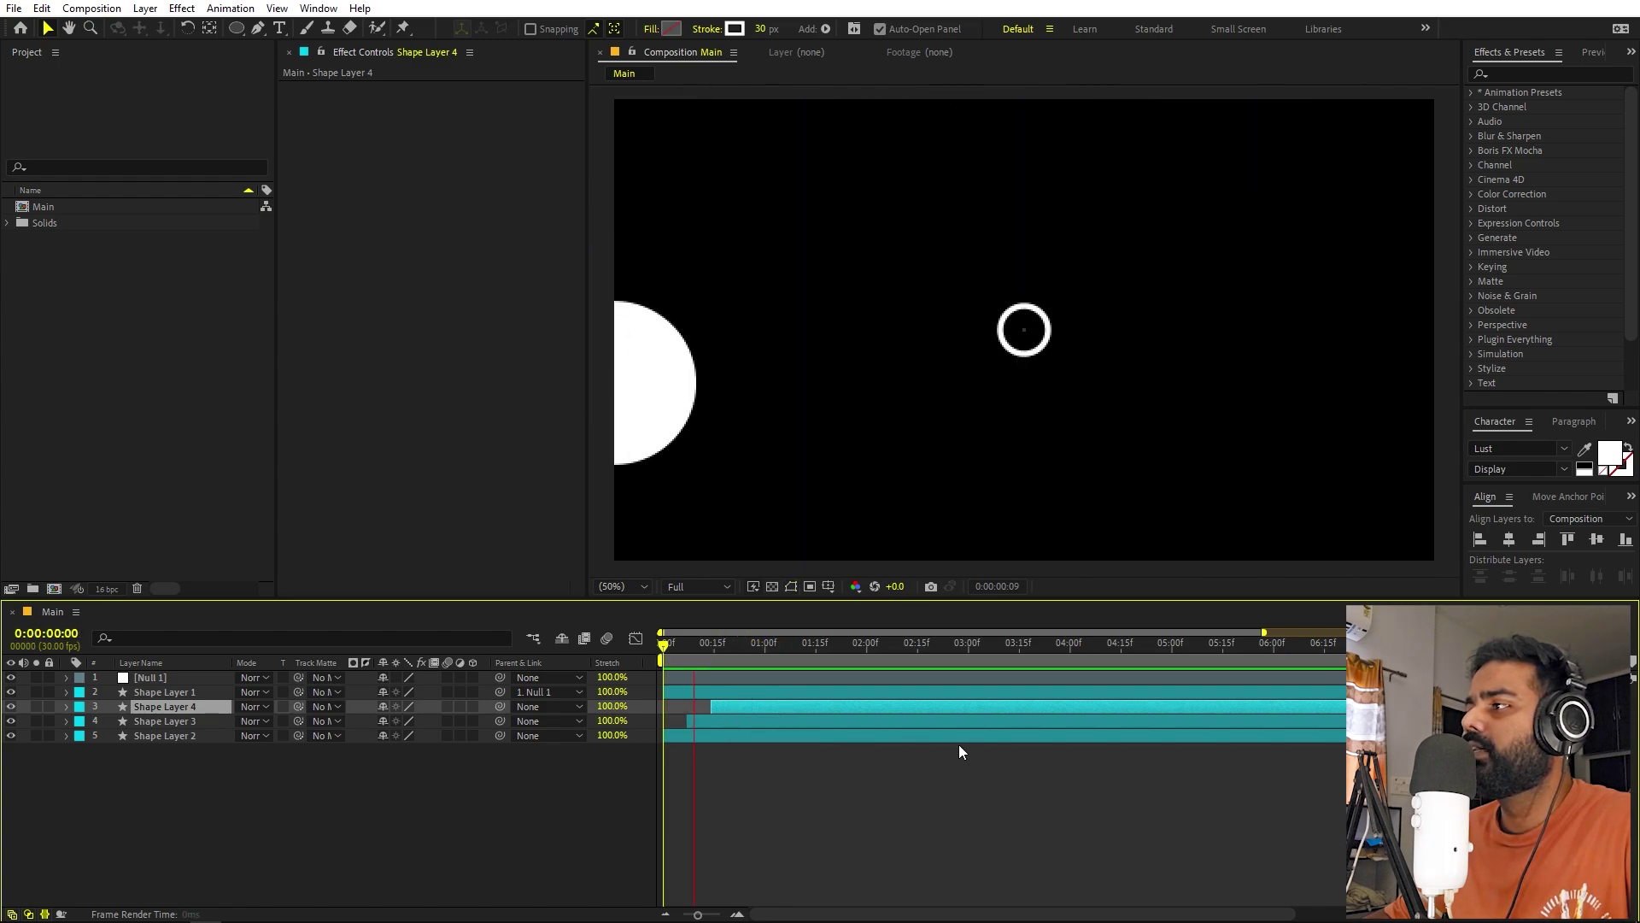
key(space)
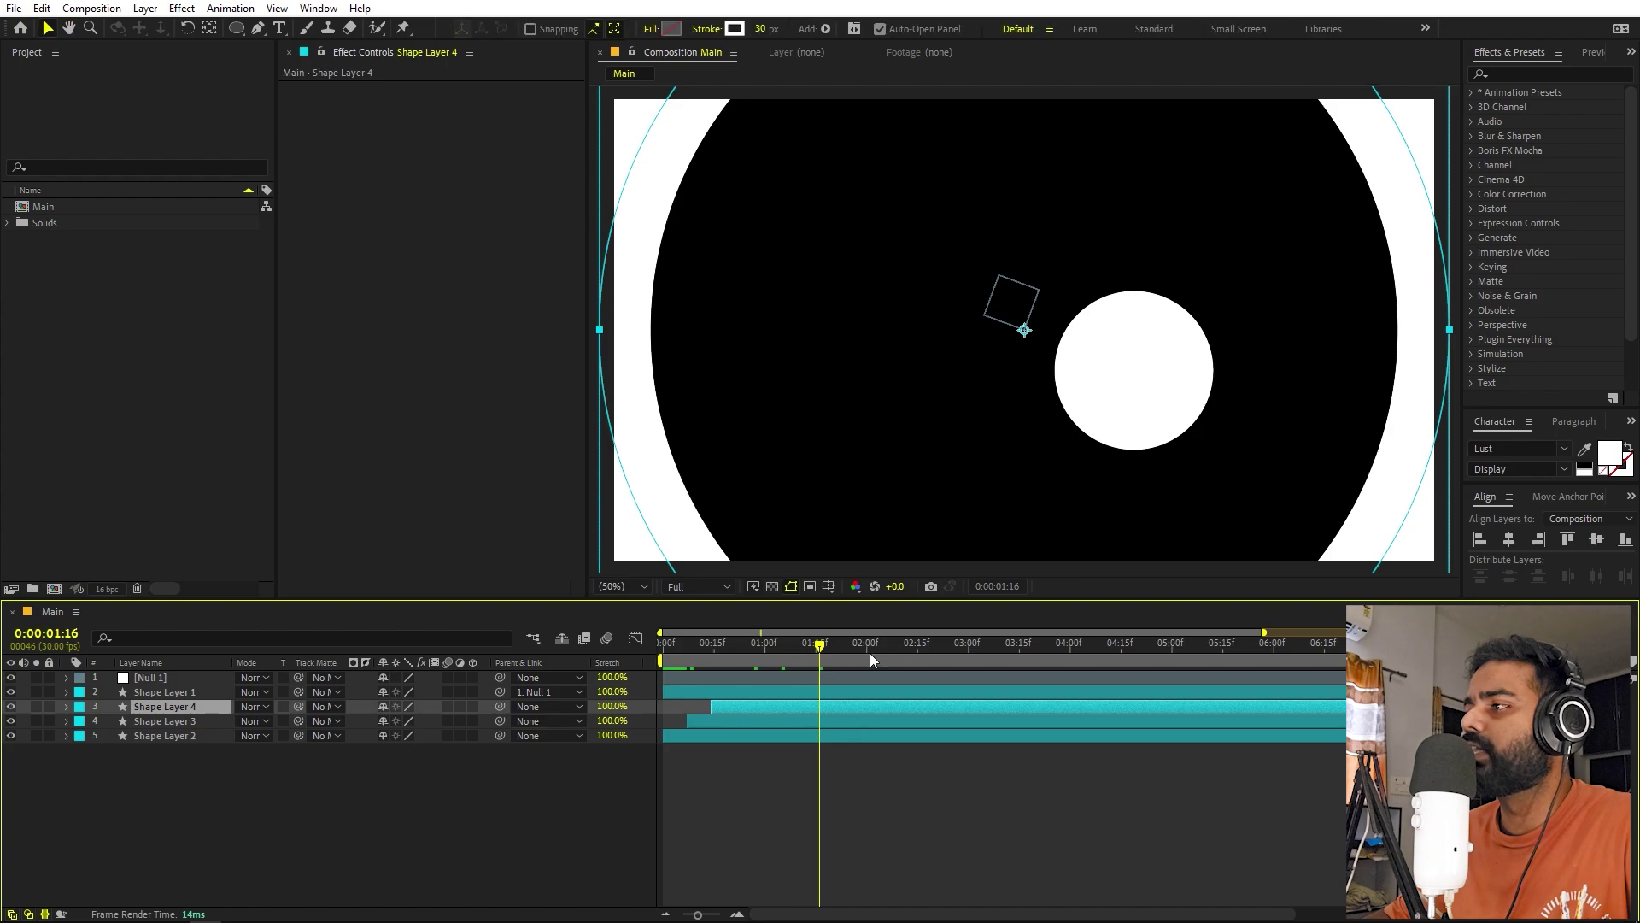
click(756, 827)
Duplicate the third ring into a fourth starting later, and preview all four rings.
click(162, 707)
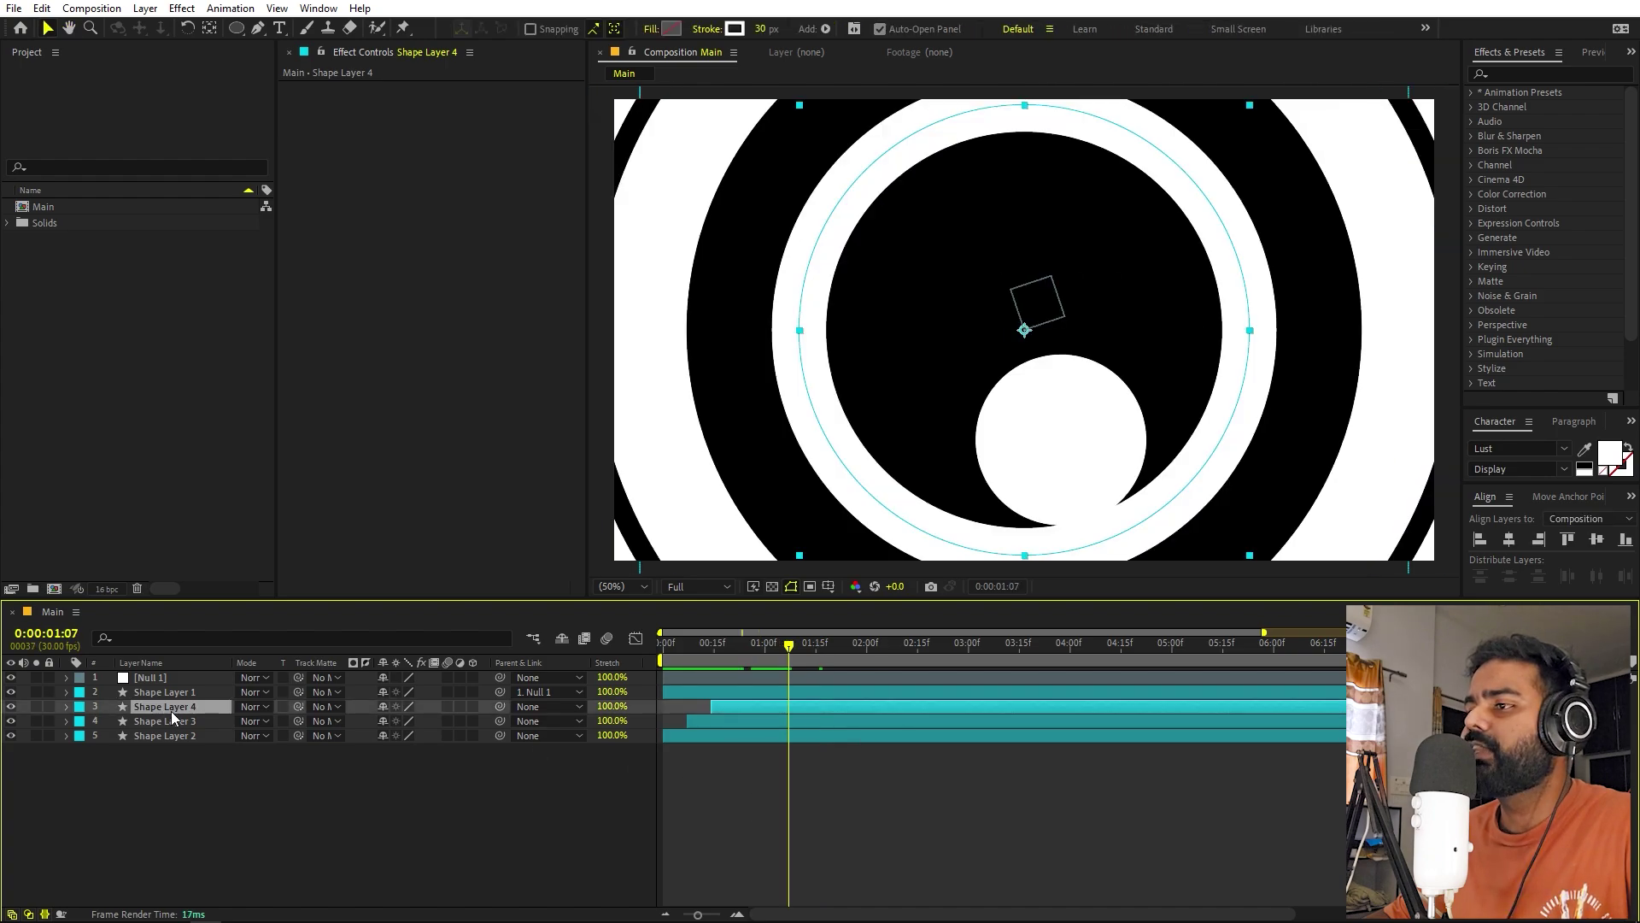
key(ctrl+d)
drag(743, 706, 792, 709)
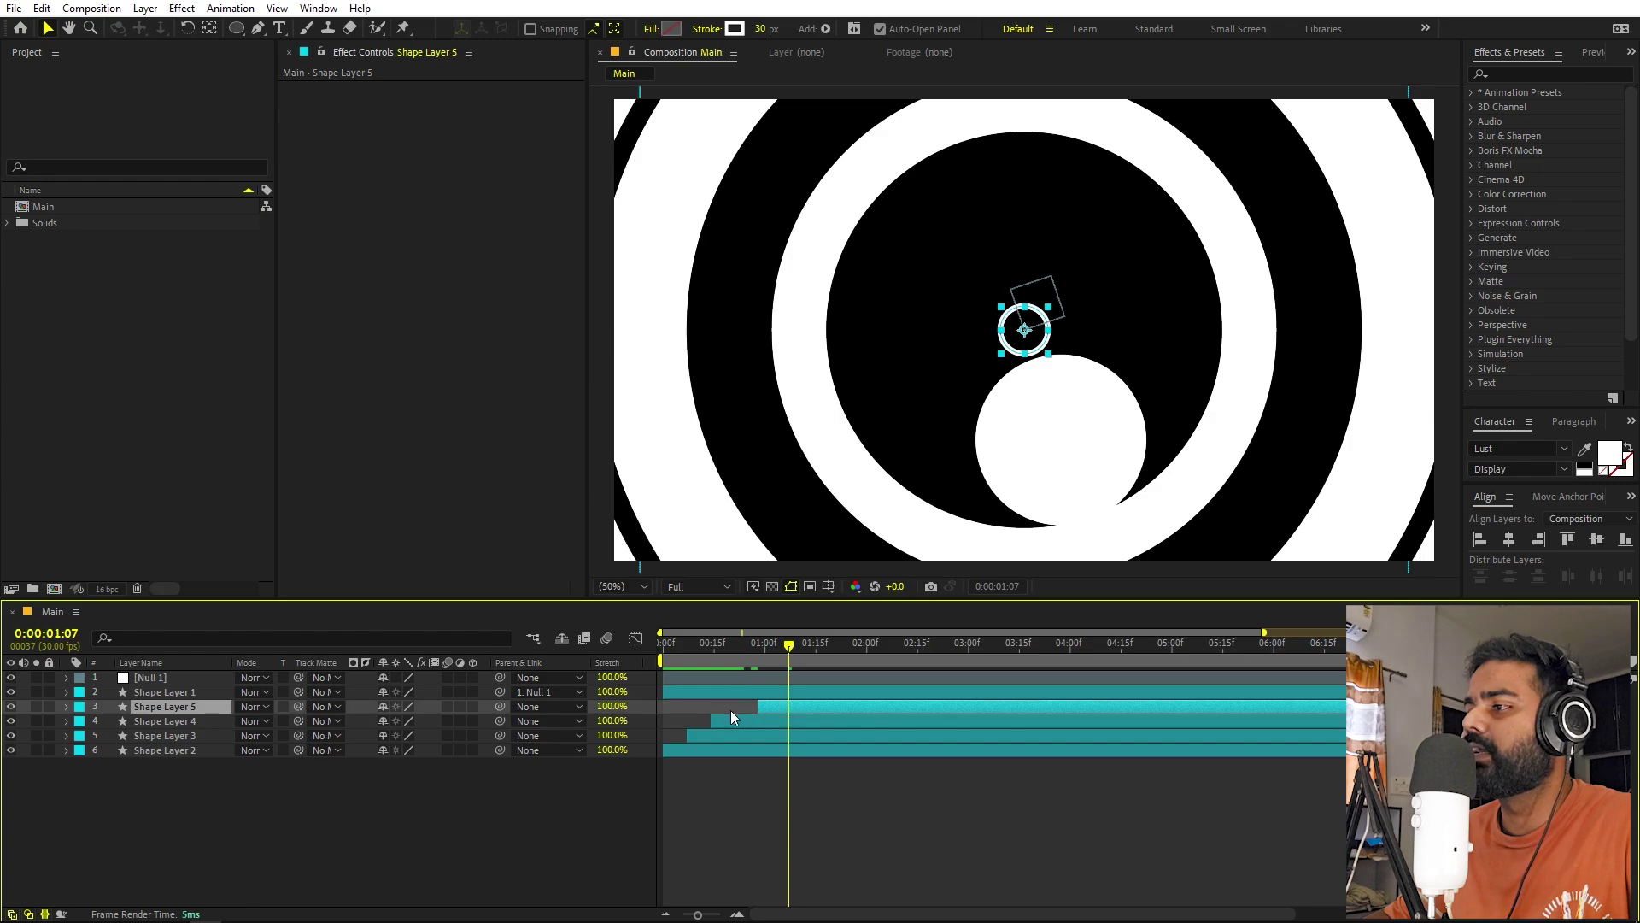
key(Home)
key(space)
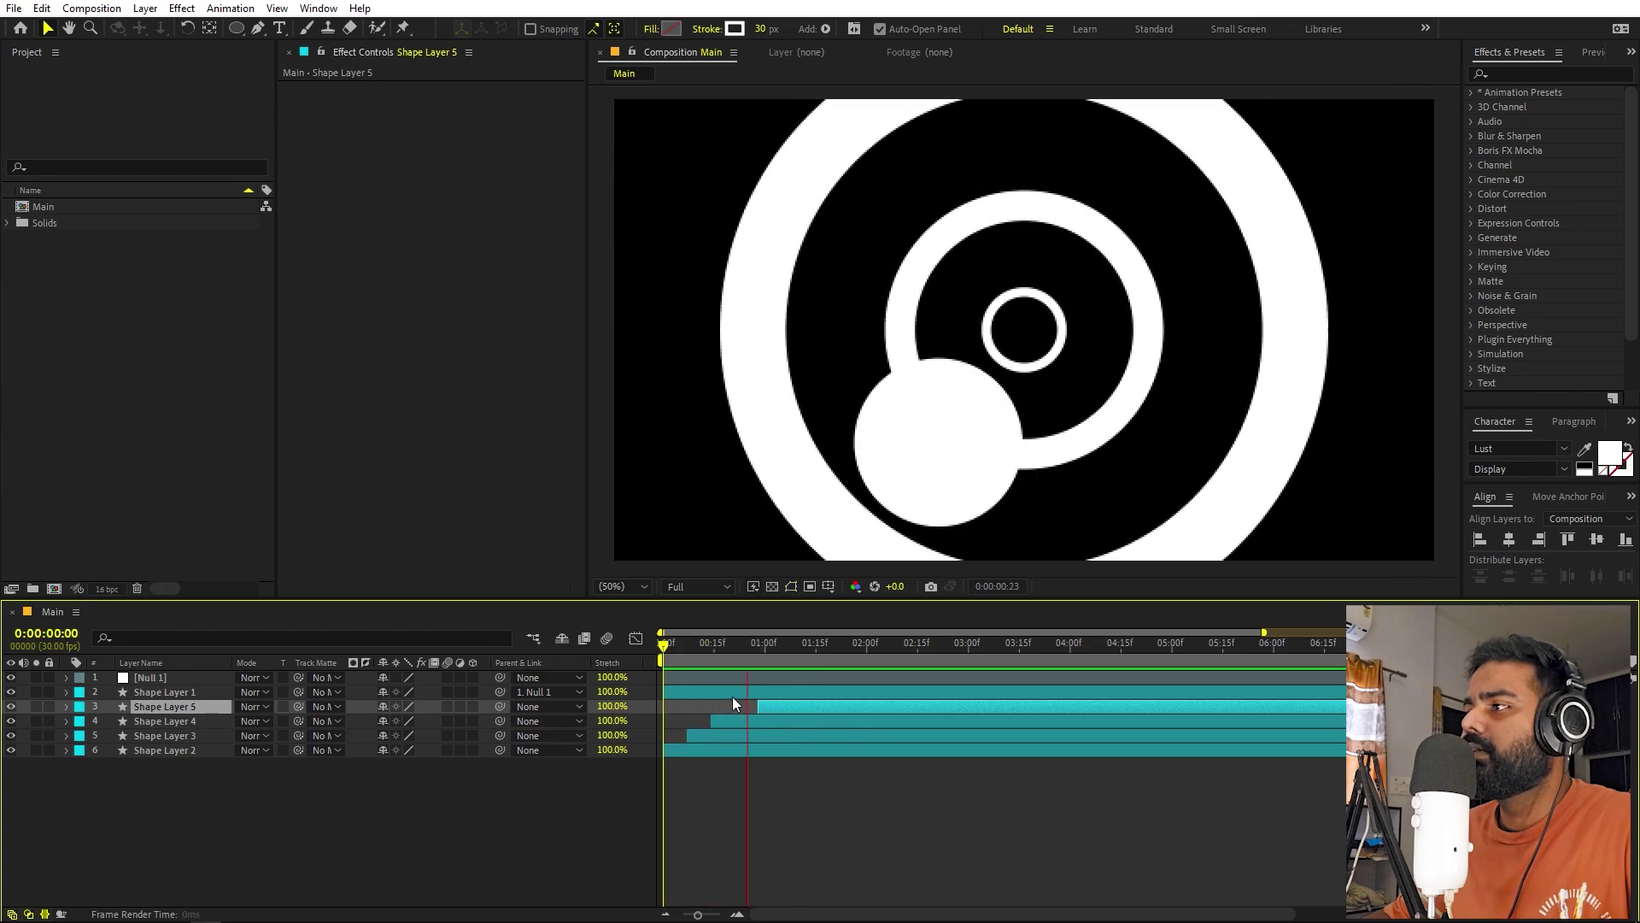
click(697, 650)
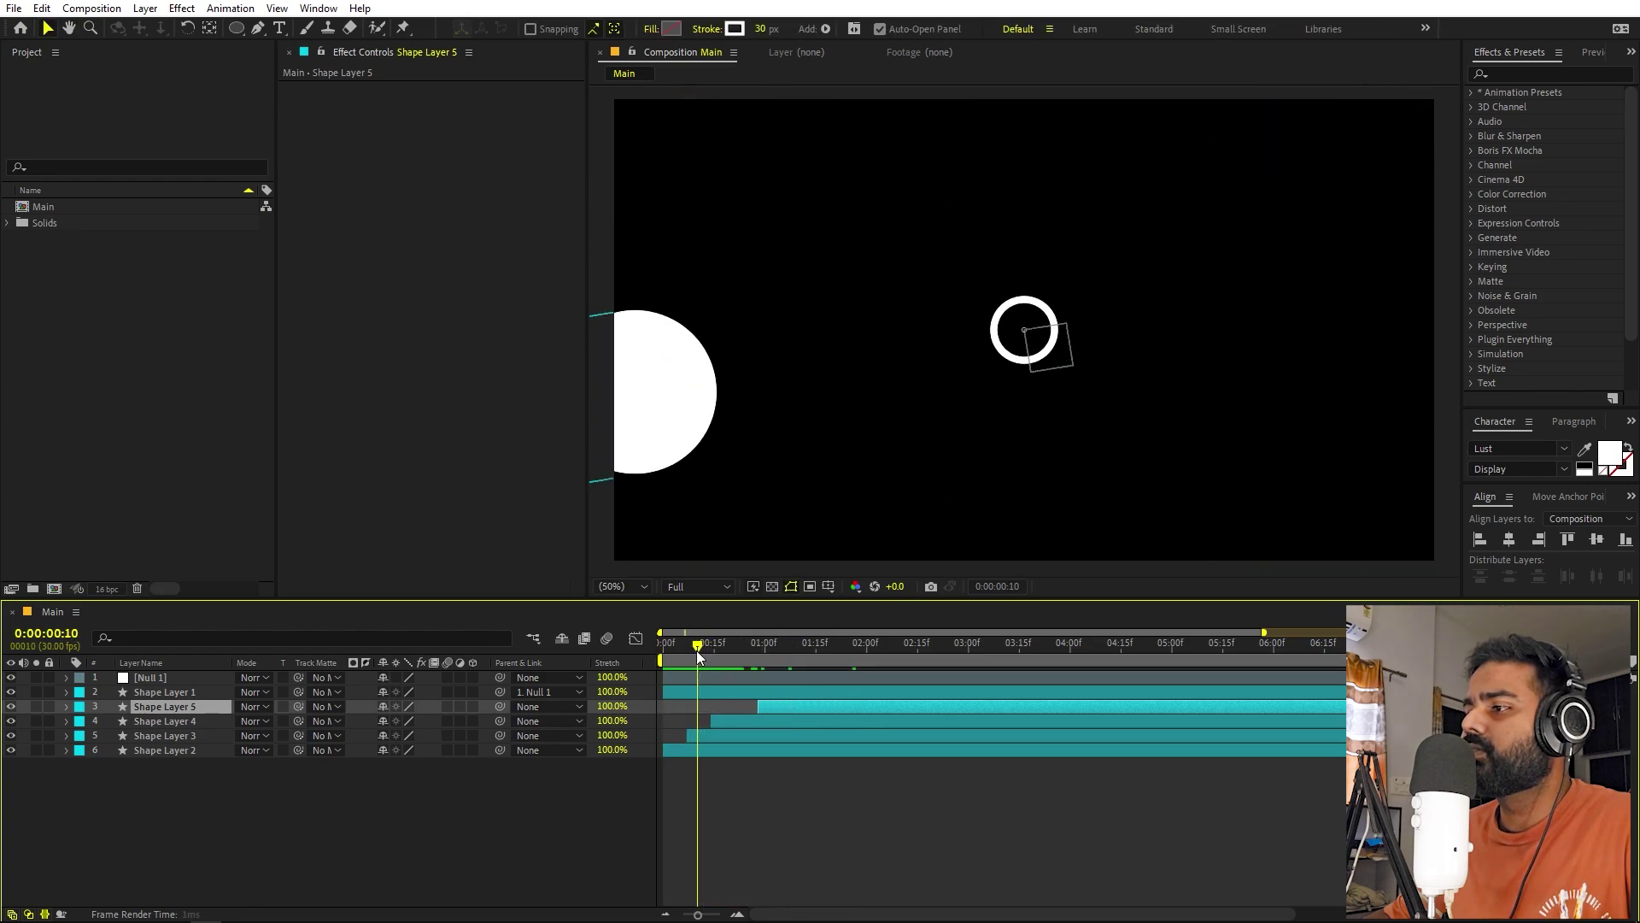
Select Shape Layers 2–5 together and preview the staggered ring animation.
click(671, 738)
click(694, 737)
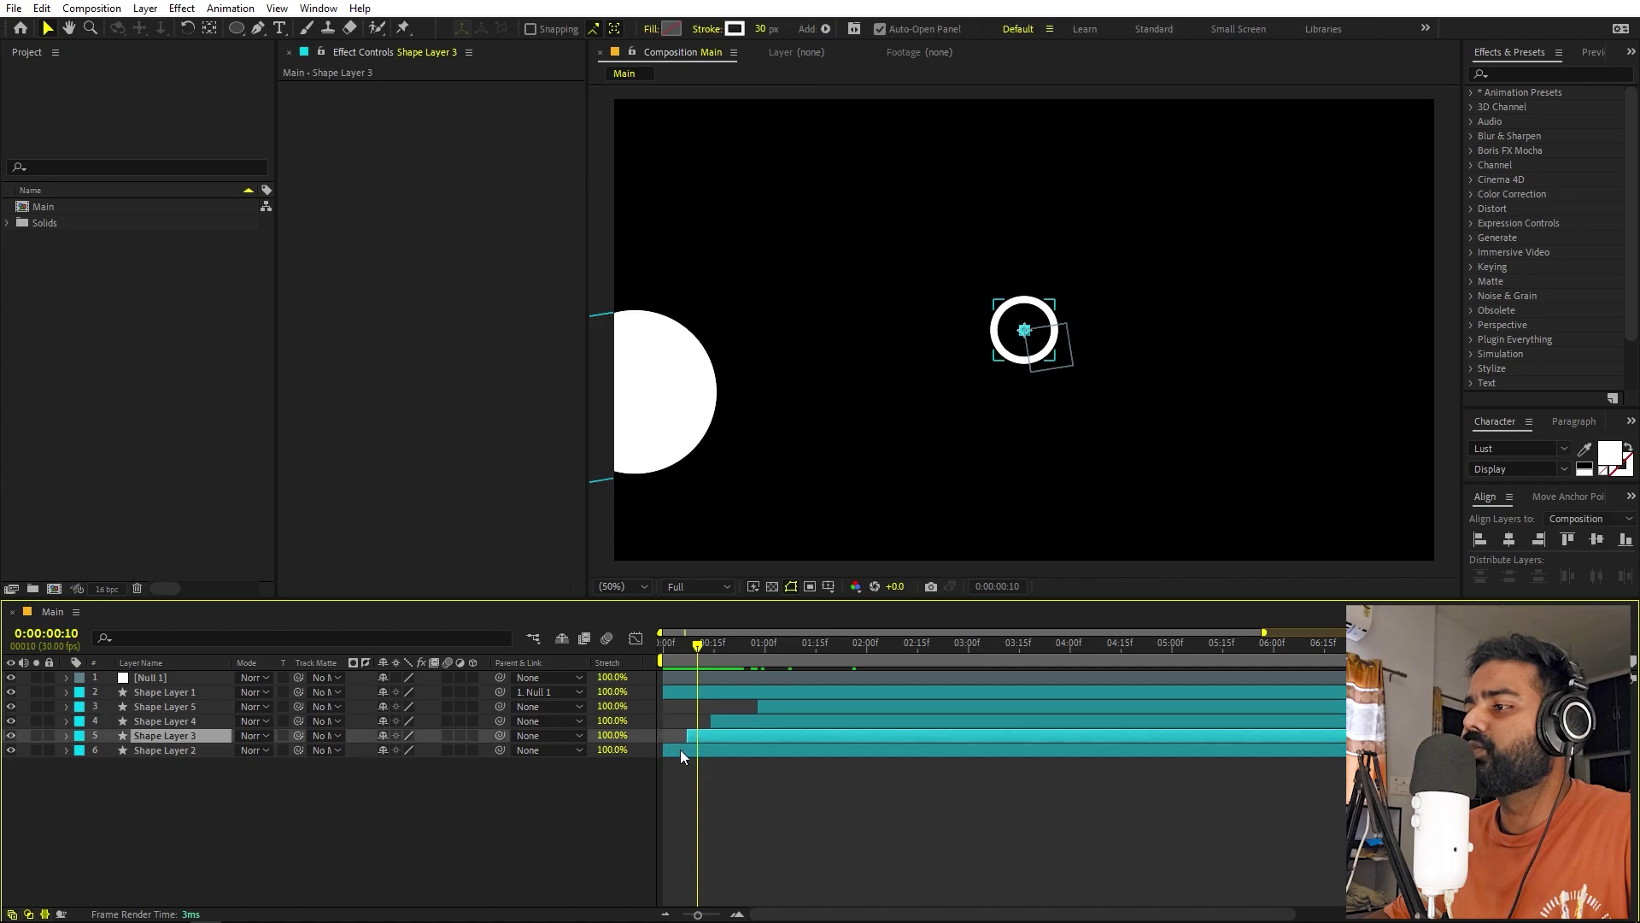
click(680, 750)
click(741, 721)
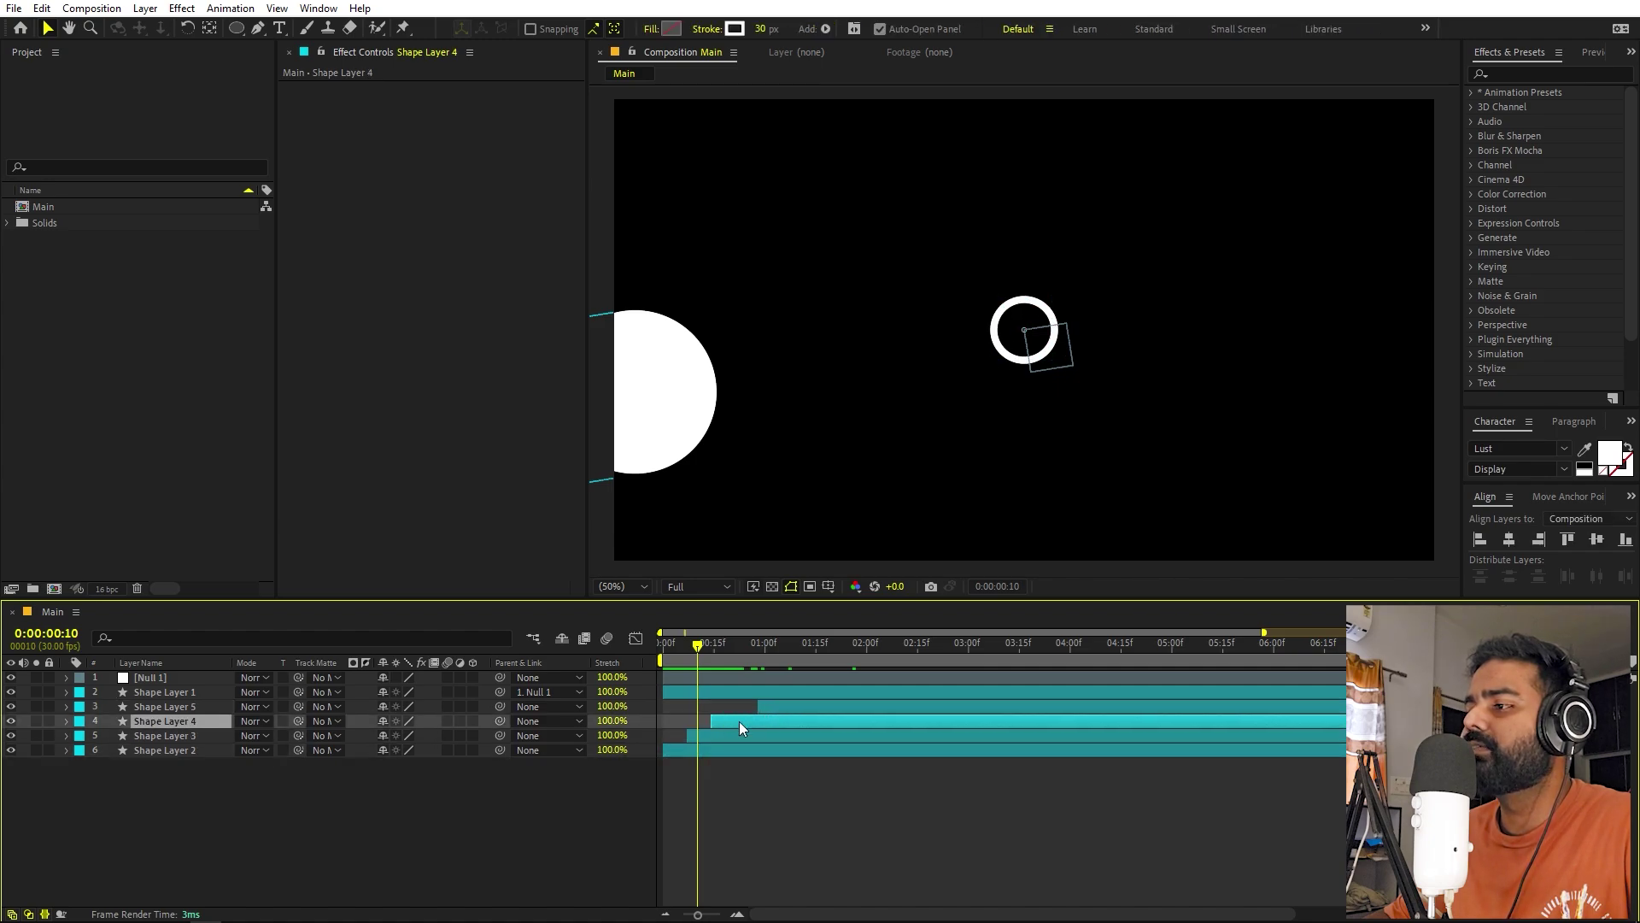
click(786, 708)
key(space)
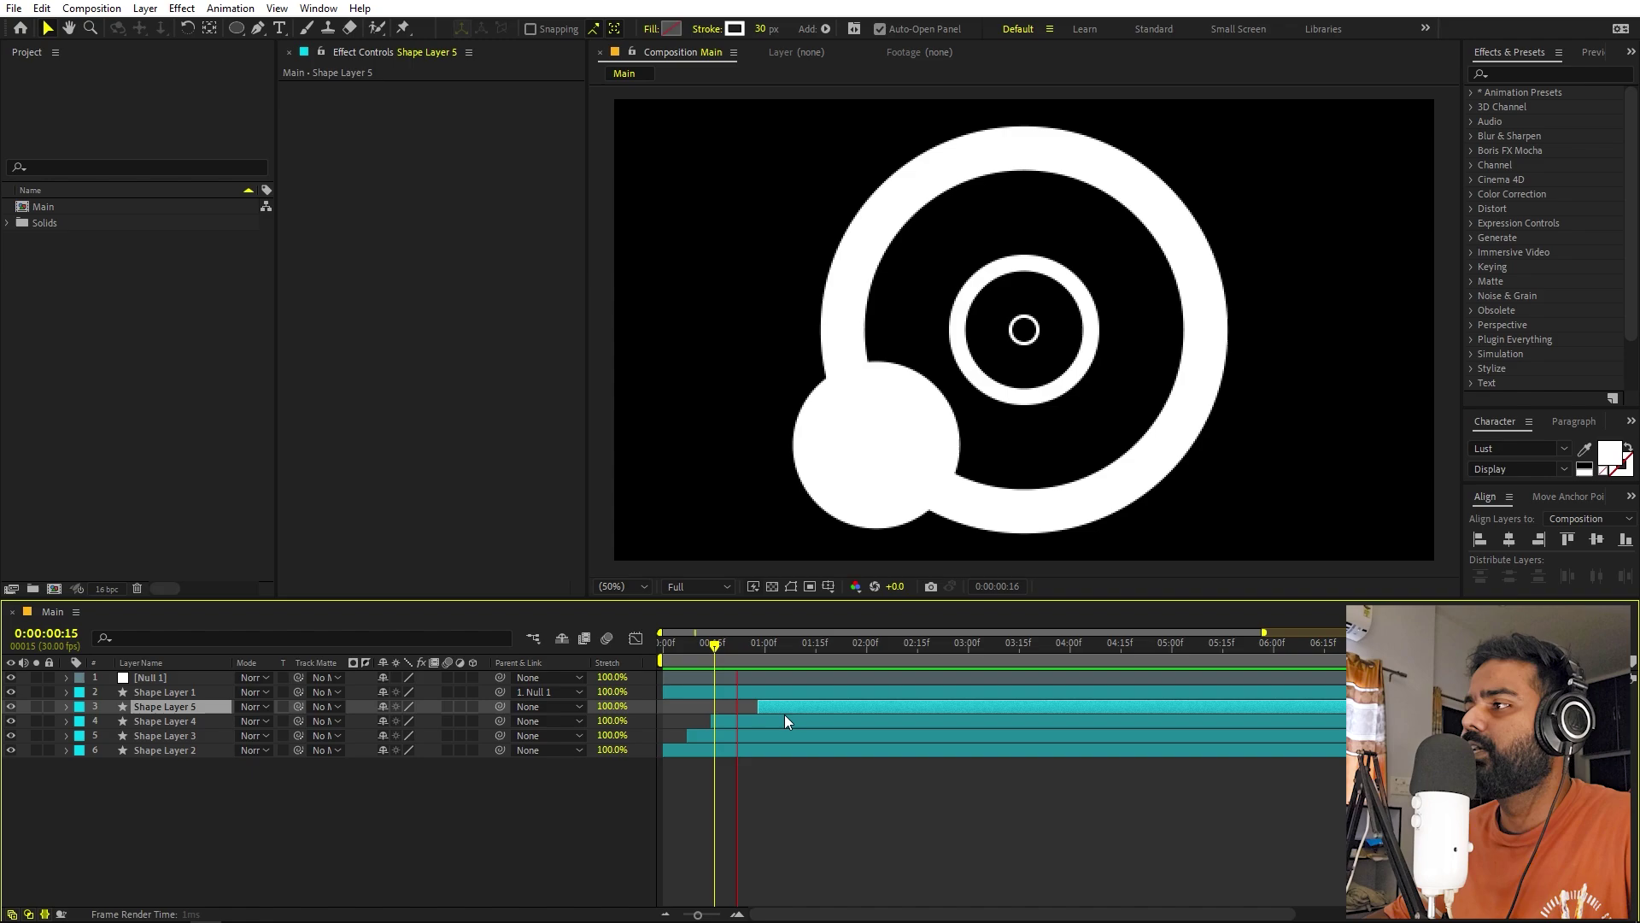
Duplicate Shape Layer 5 into a new ring starting later, then preview from the start.
key(space)
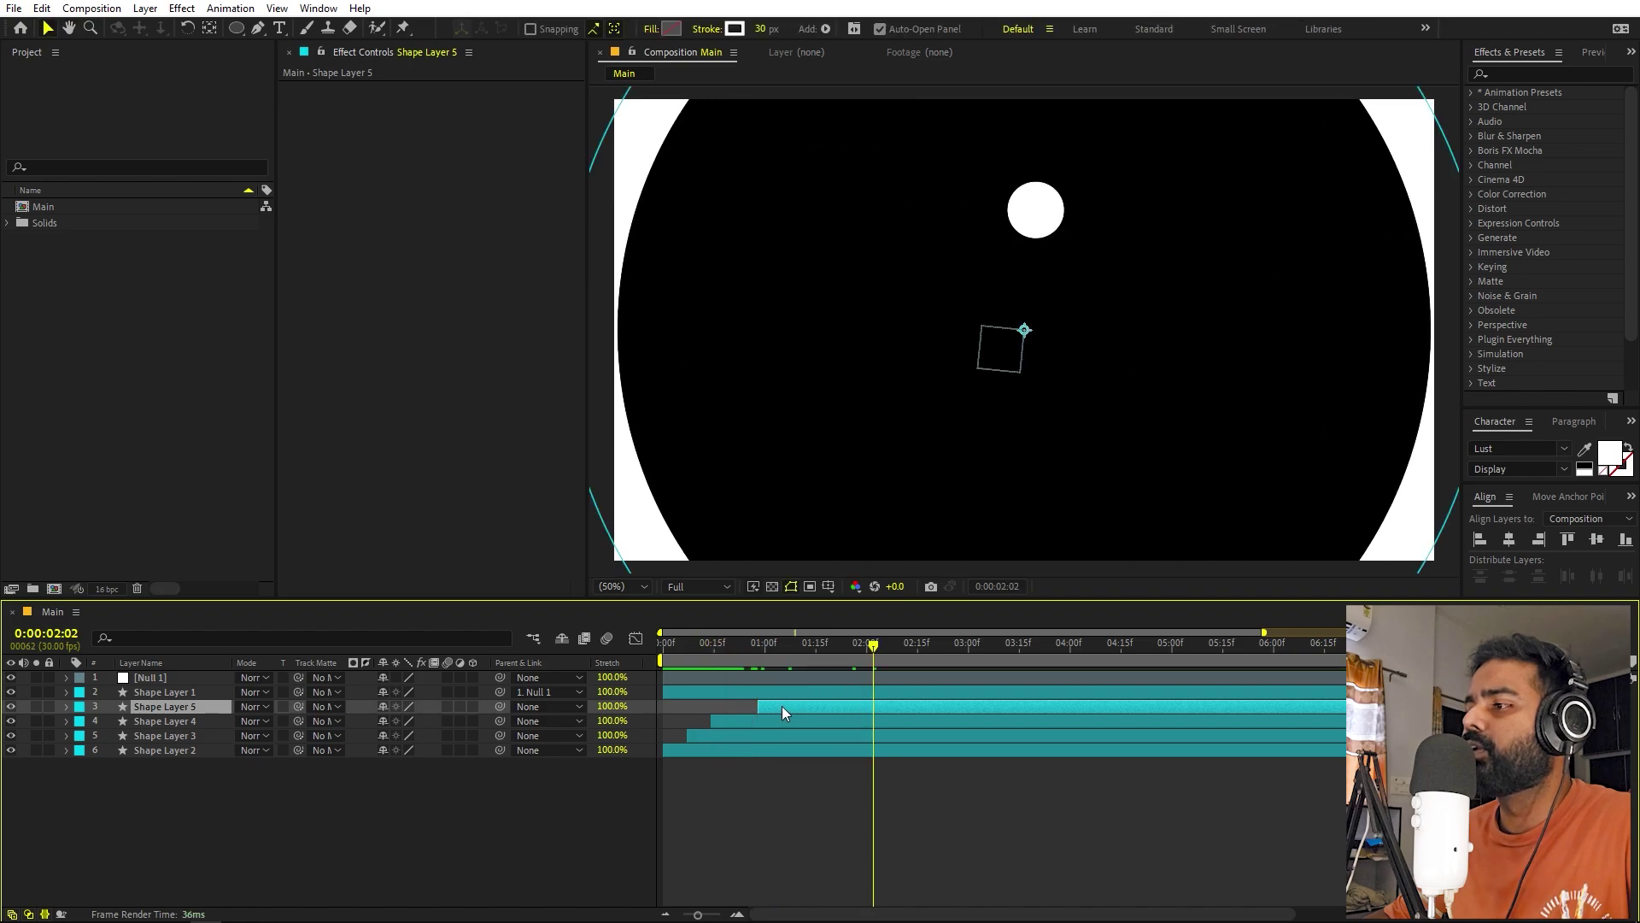
key(ctrl+d)
drag(783, 706, 820, 706)
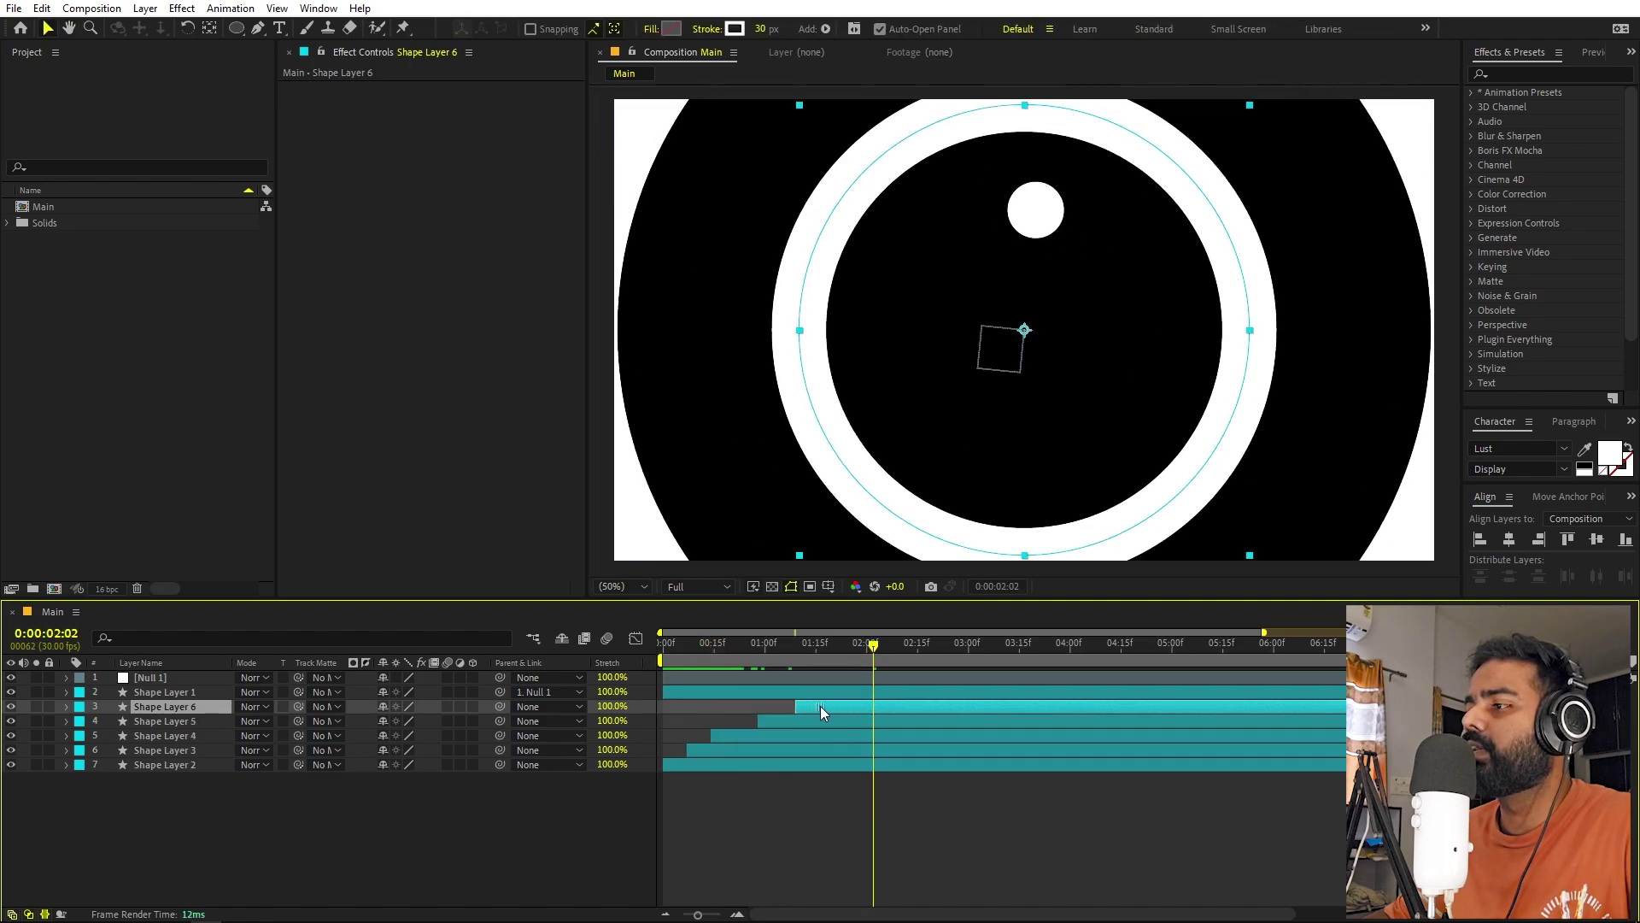
key(Home)
key(space)
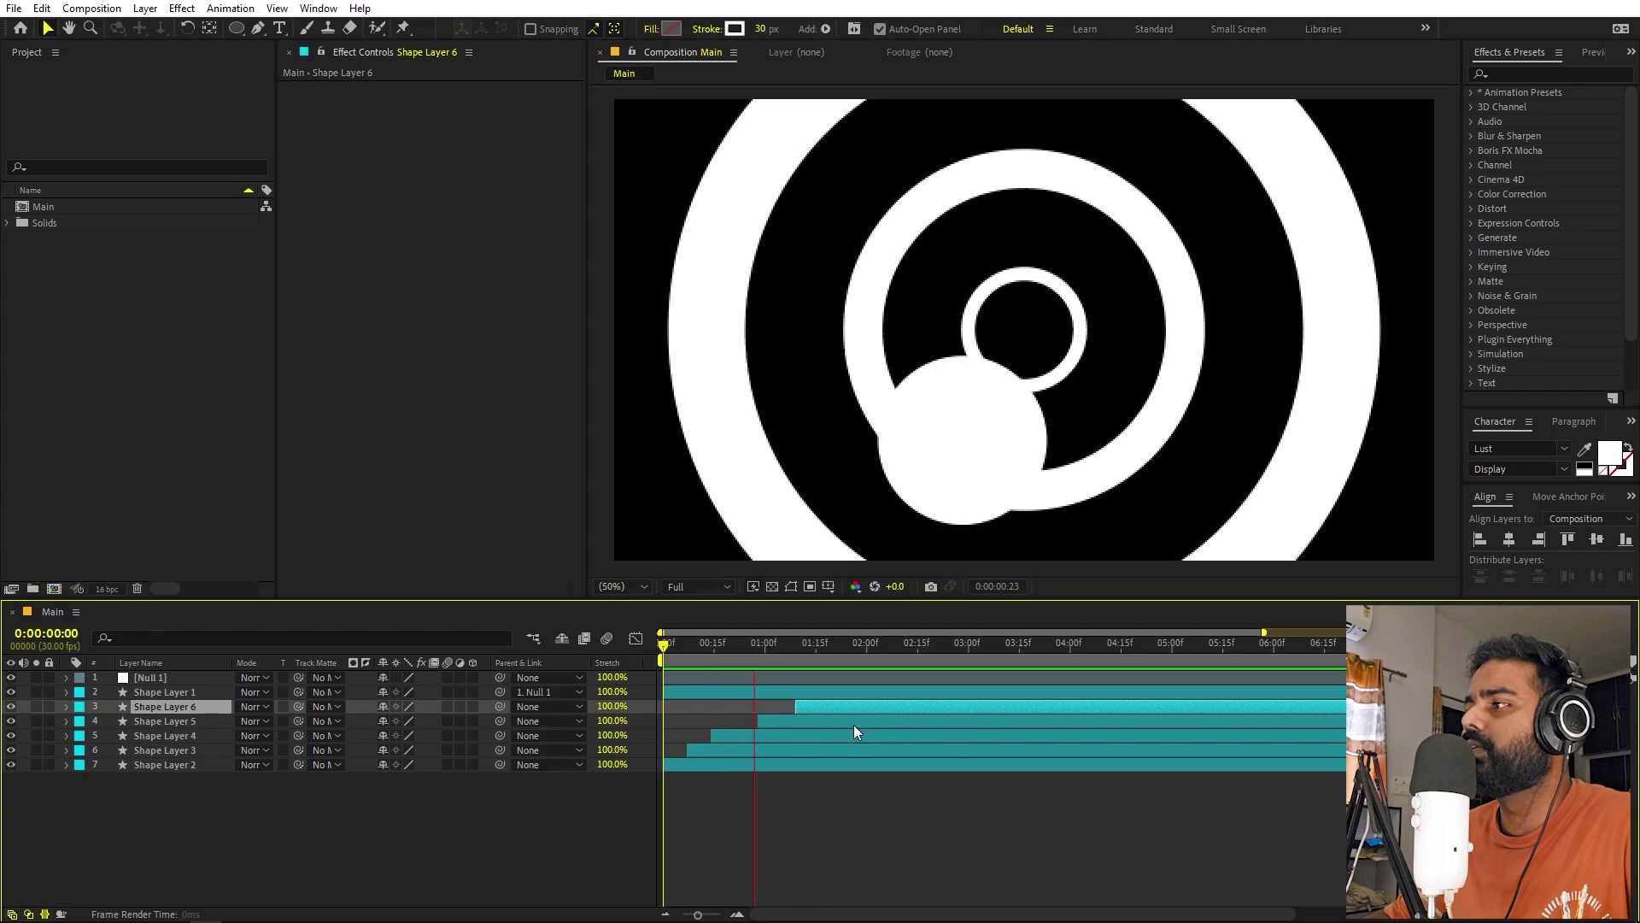
key(space)
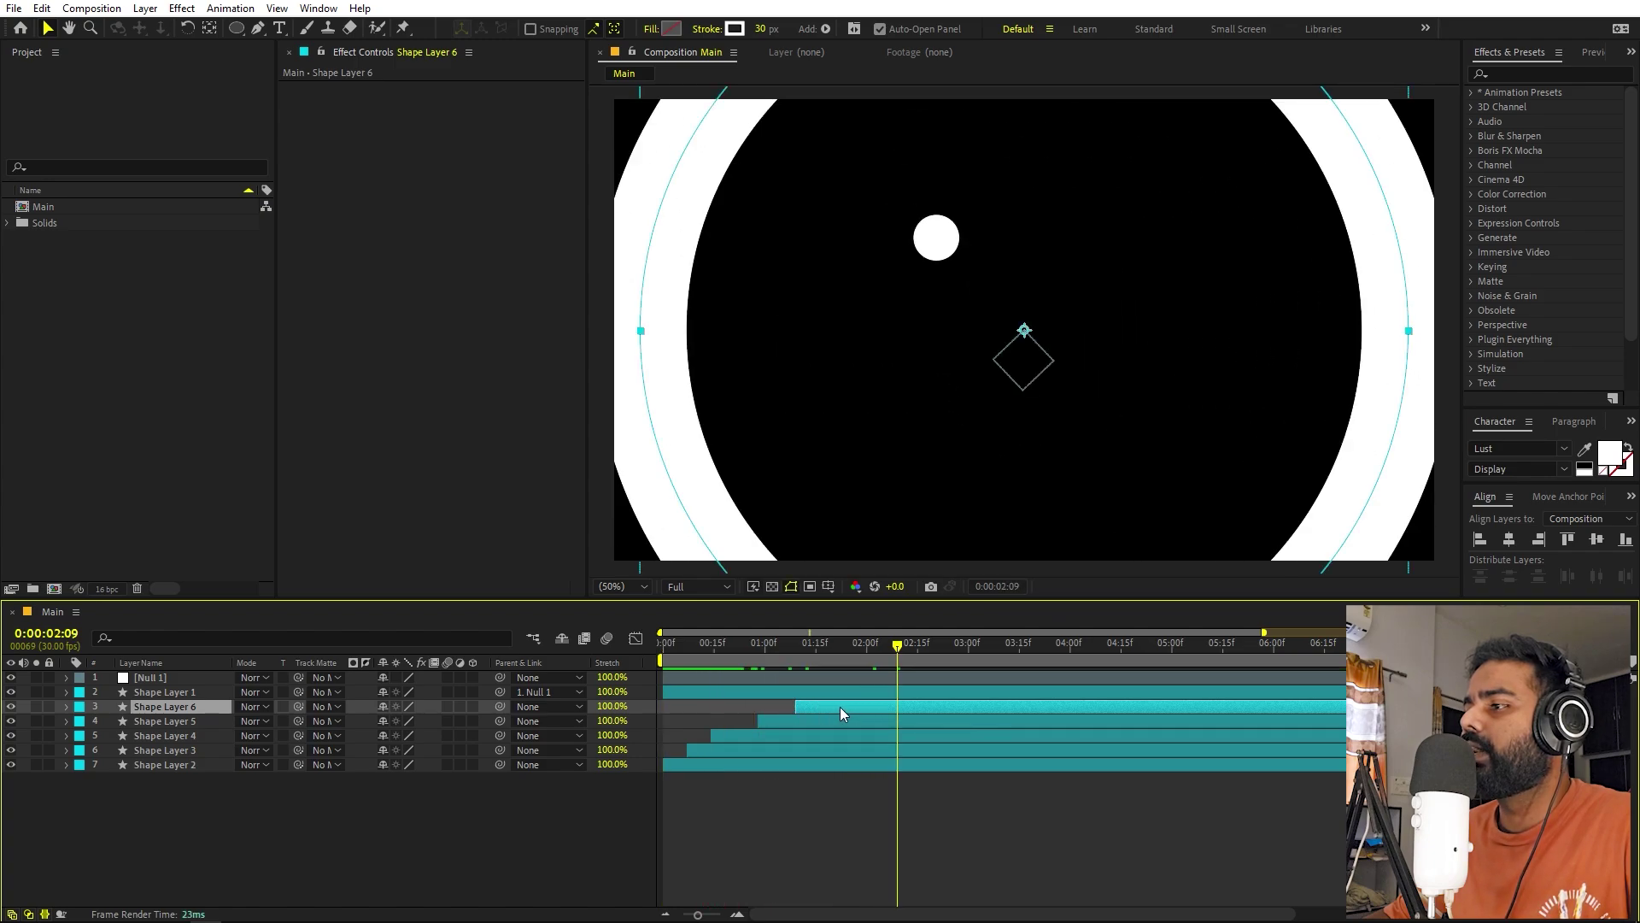
Create Shape Layers 7 and 8, delaying Shape Layer 7's start, and preview.
key(ctrl+d)
drag(829, 716, 875, 713)
key(ctrl+d)
key(space)
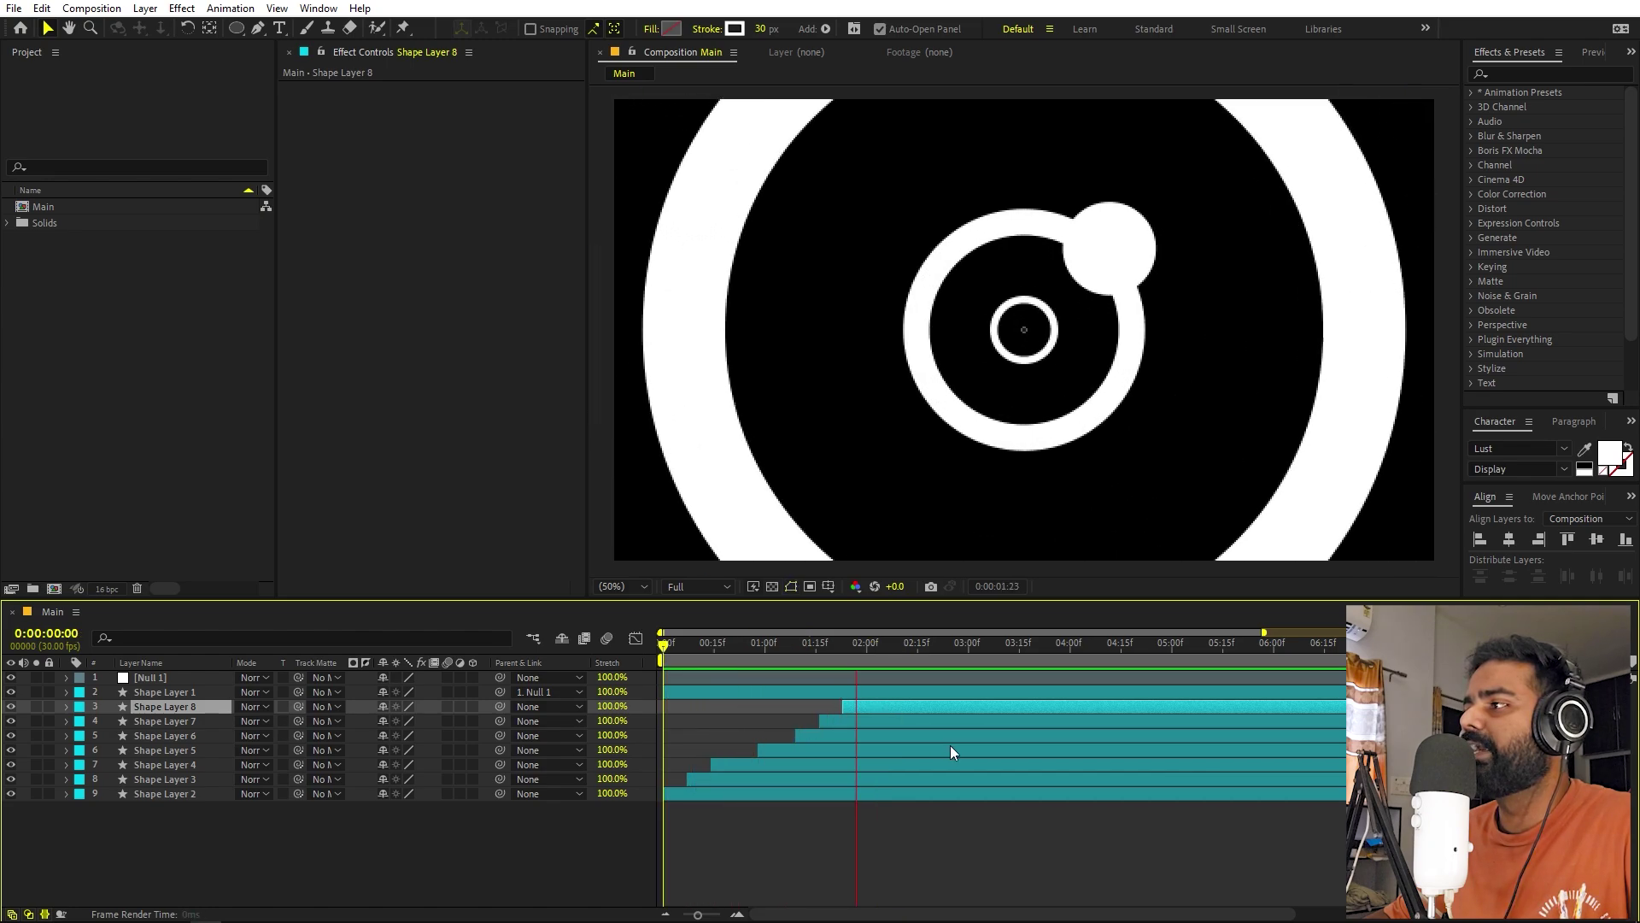
key(space)
Add Shape Layers 9 through 12, staggering Shape Layers 9 and 10 later, and preview.
key(ctrl+d)
drag(874, 709, 896, 709)
drag(909, 709, 1016, 708)
key(ctrl+d)
key(ctrl+d)
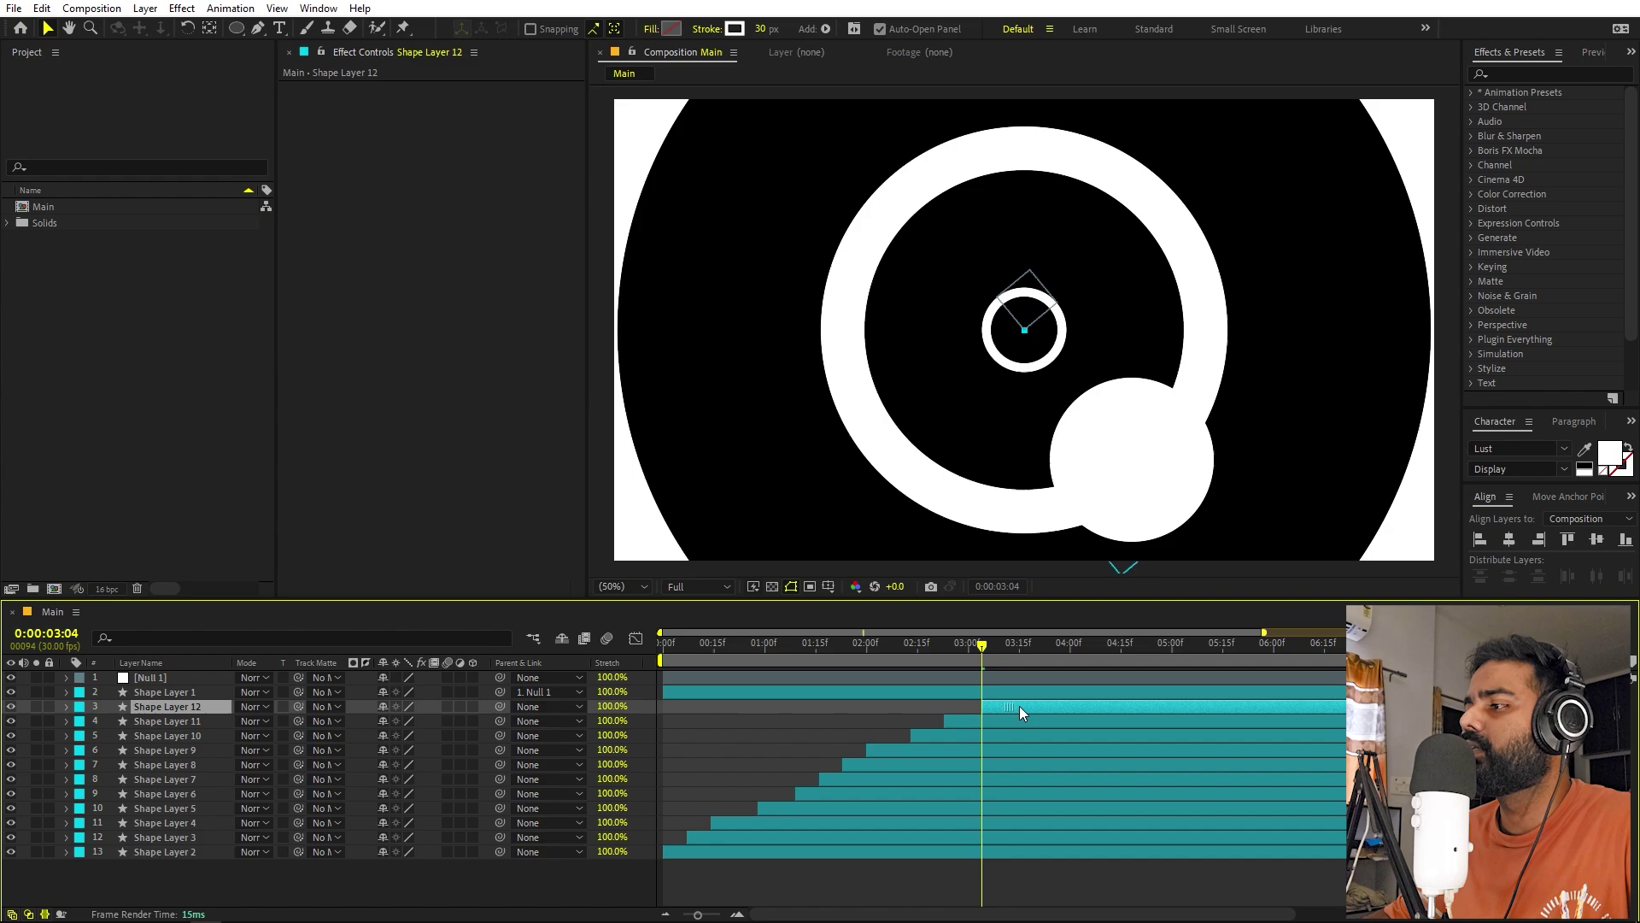
key(Home)
key(space)
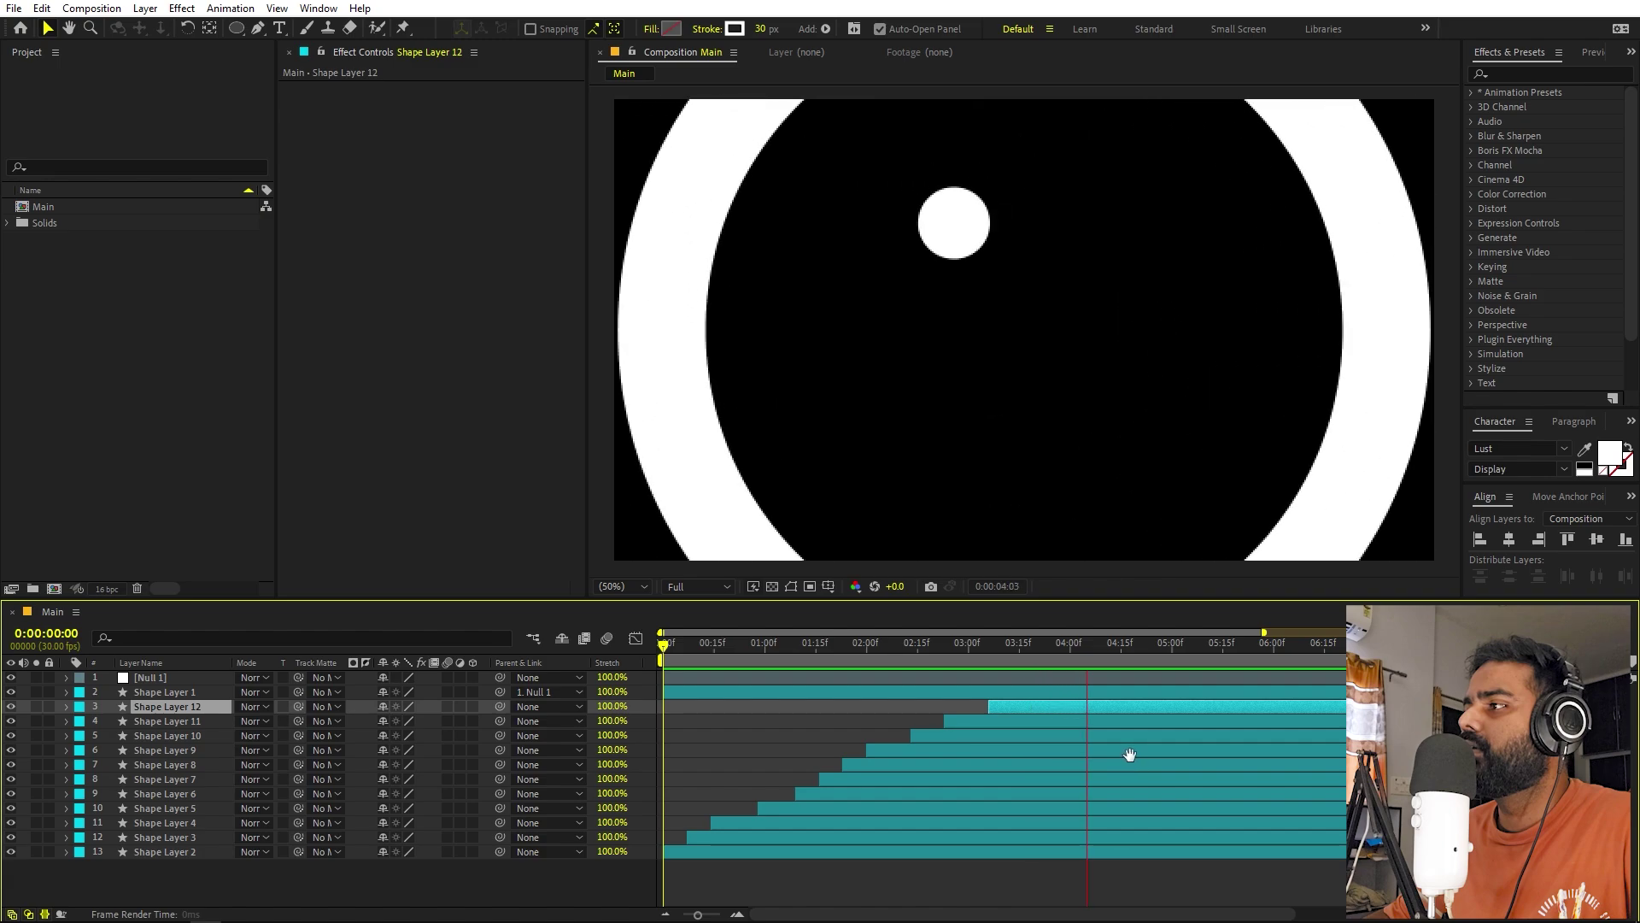
key(space)
Add Shape Layers 13 to 16 with later starts and preview from 0:00:03:21.
key(ctrl+d)
drag(1022, 706, 1138, 704)
key(ctrl+d)
key(ctrl+d)
key(space)
key(ctrl+d)
drag(1077, 660, 1040, 671)
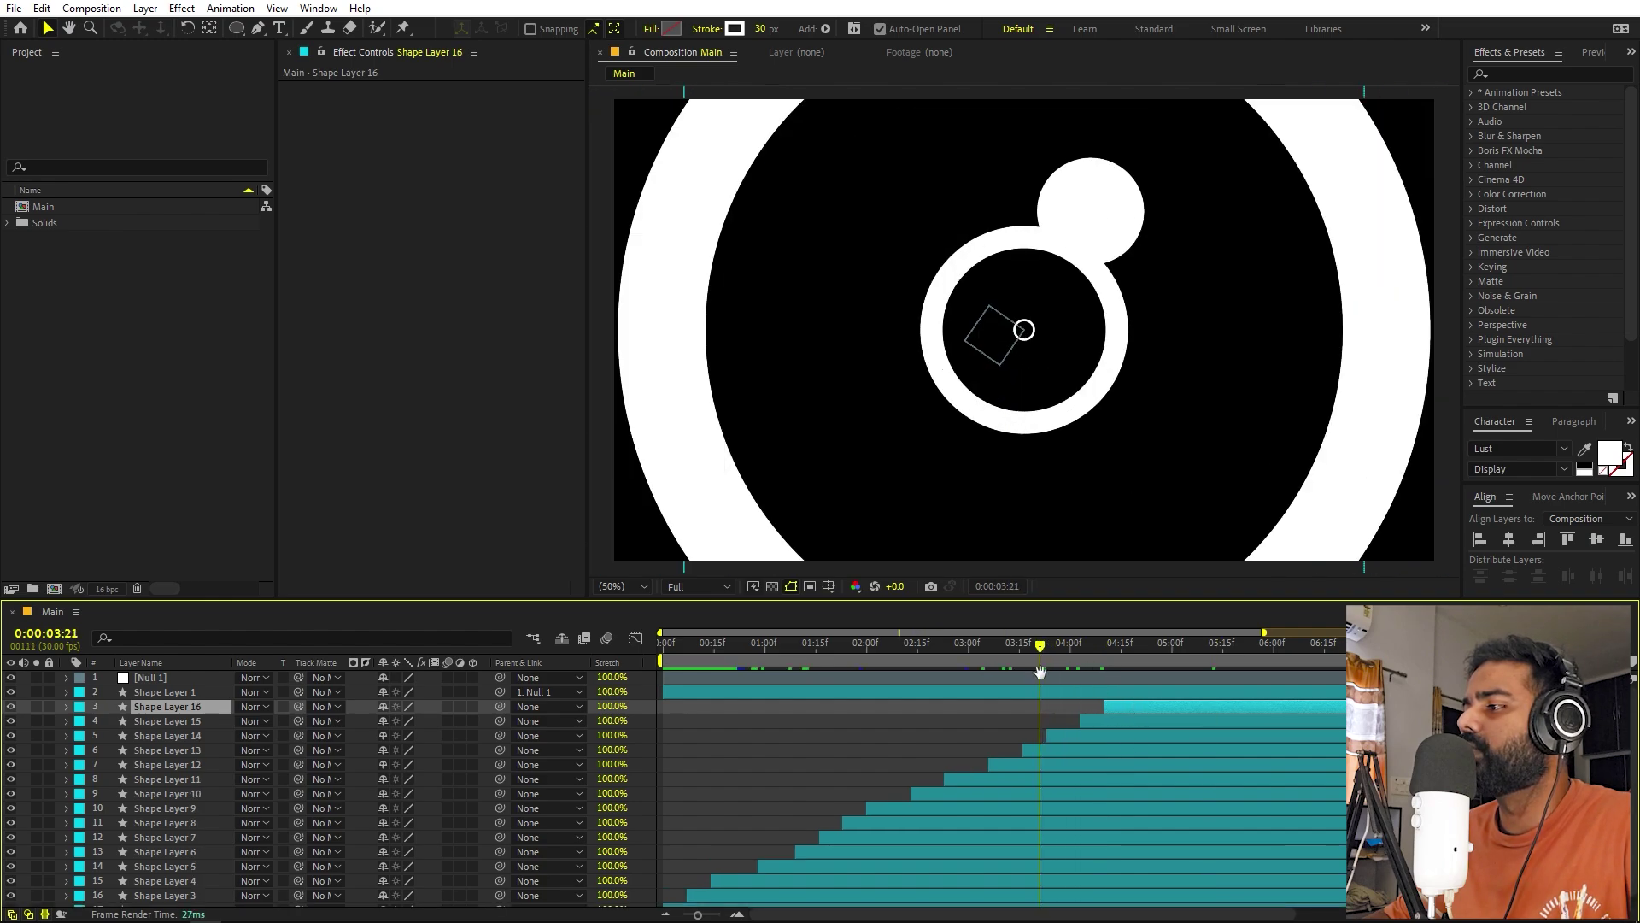
key(space)
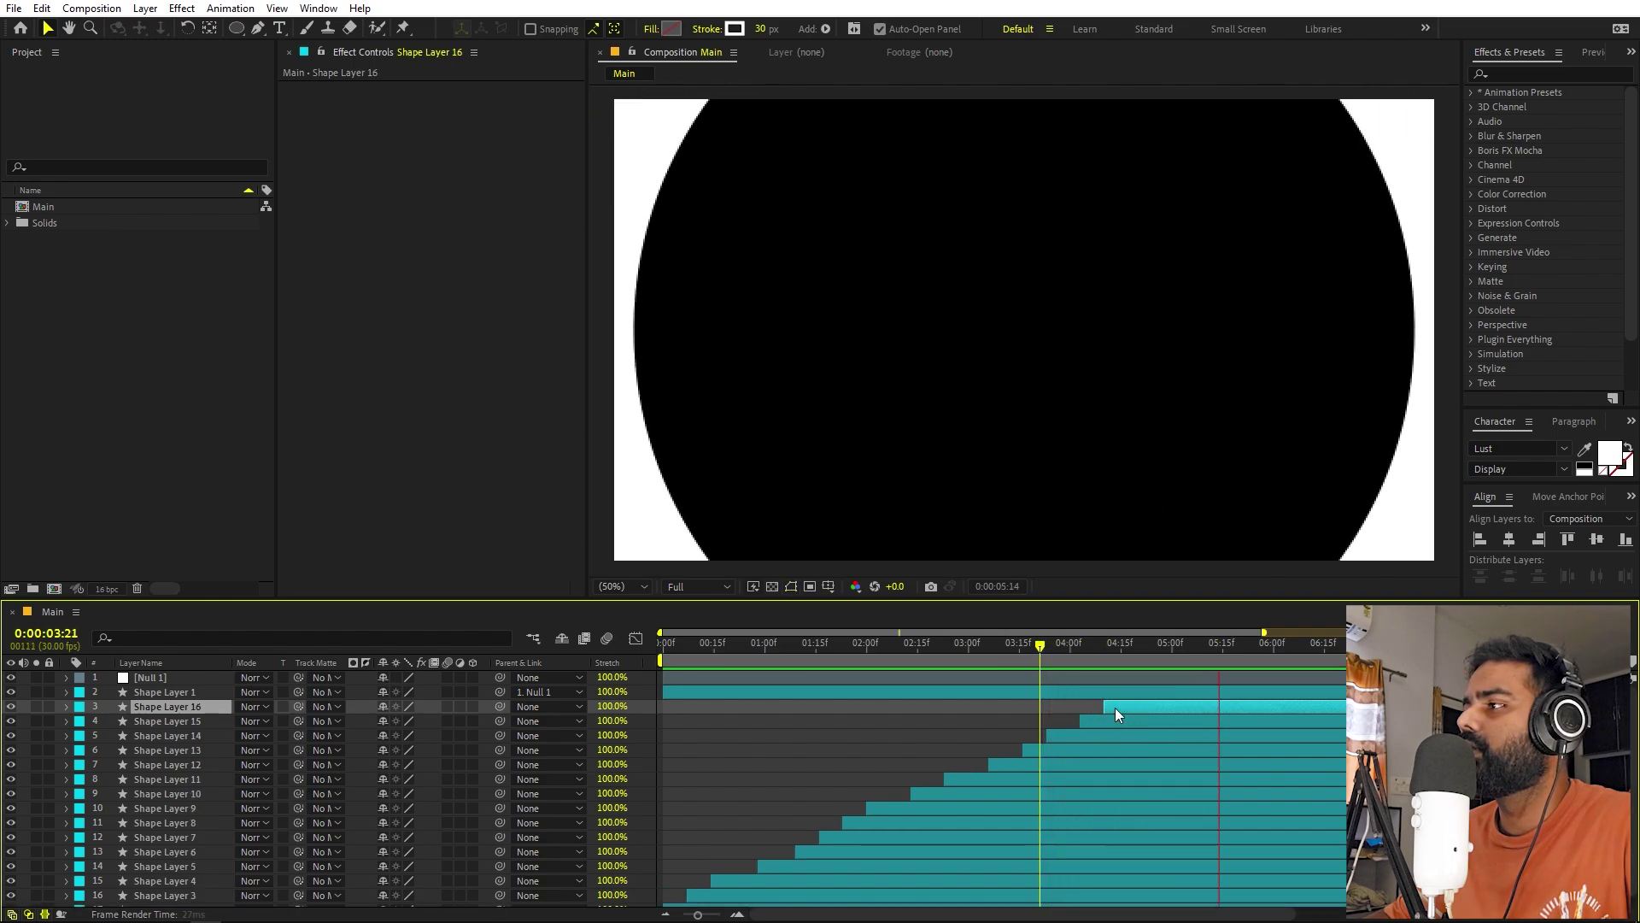
drag(1273, 647, 935, 709)
scroll(1033, 432, down, 2)
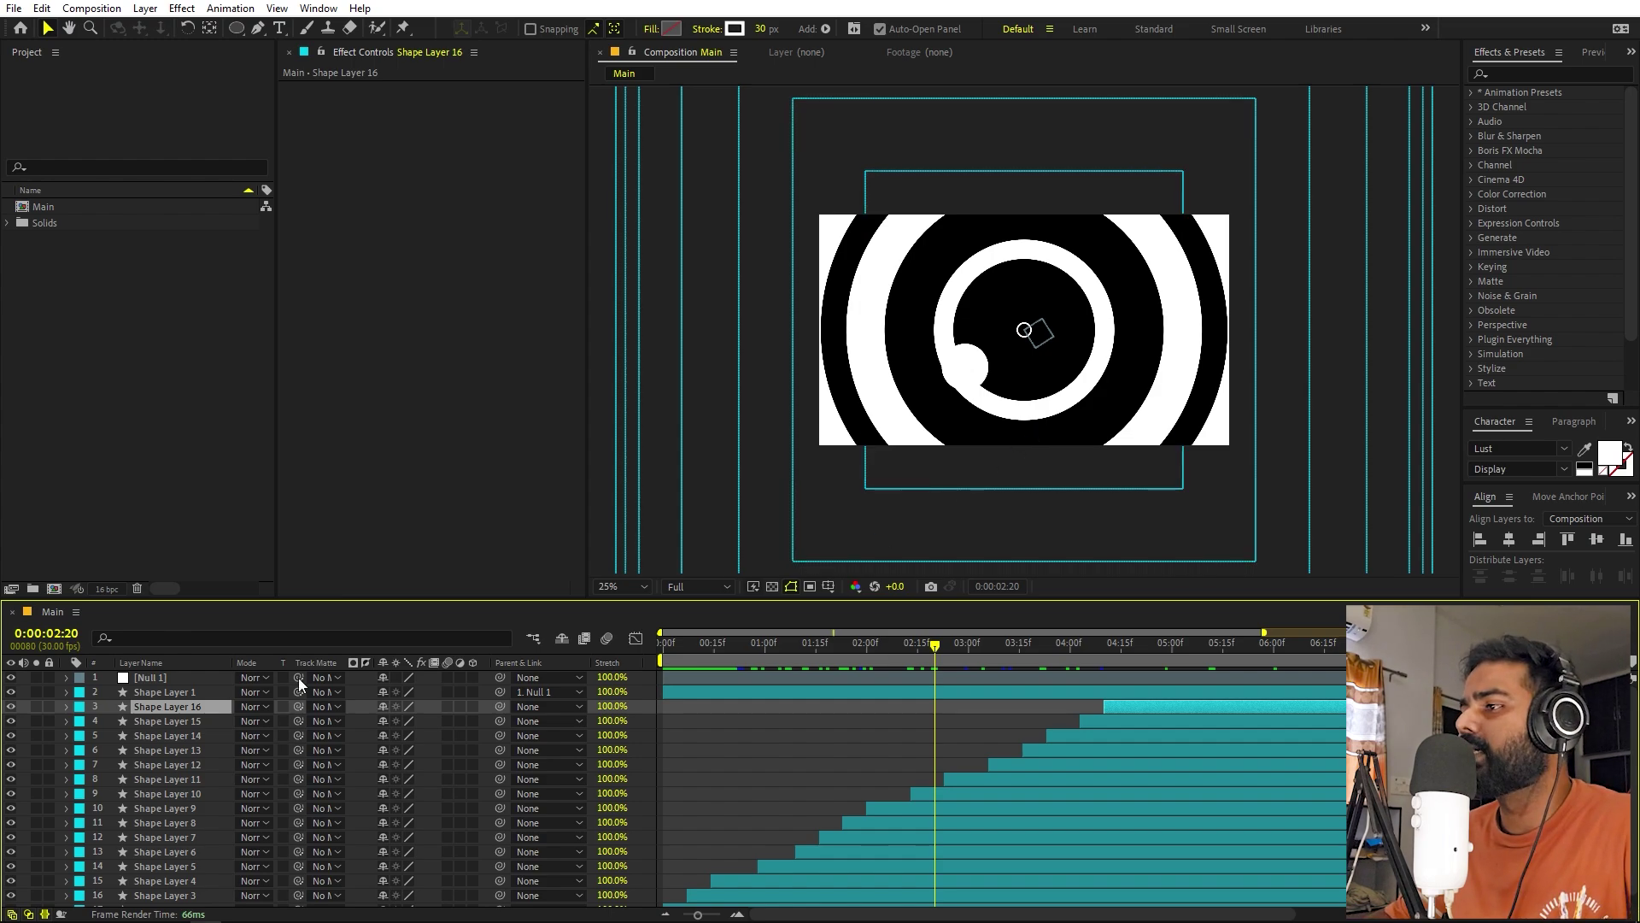
Add Medium Gray-Cyan Solid 1 to the Main composition with the default solid settings.
key(period)
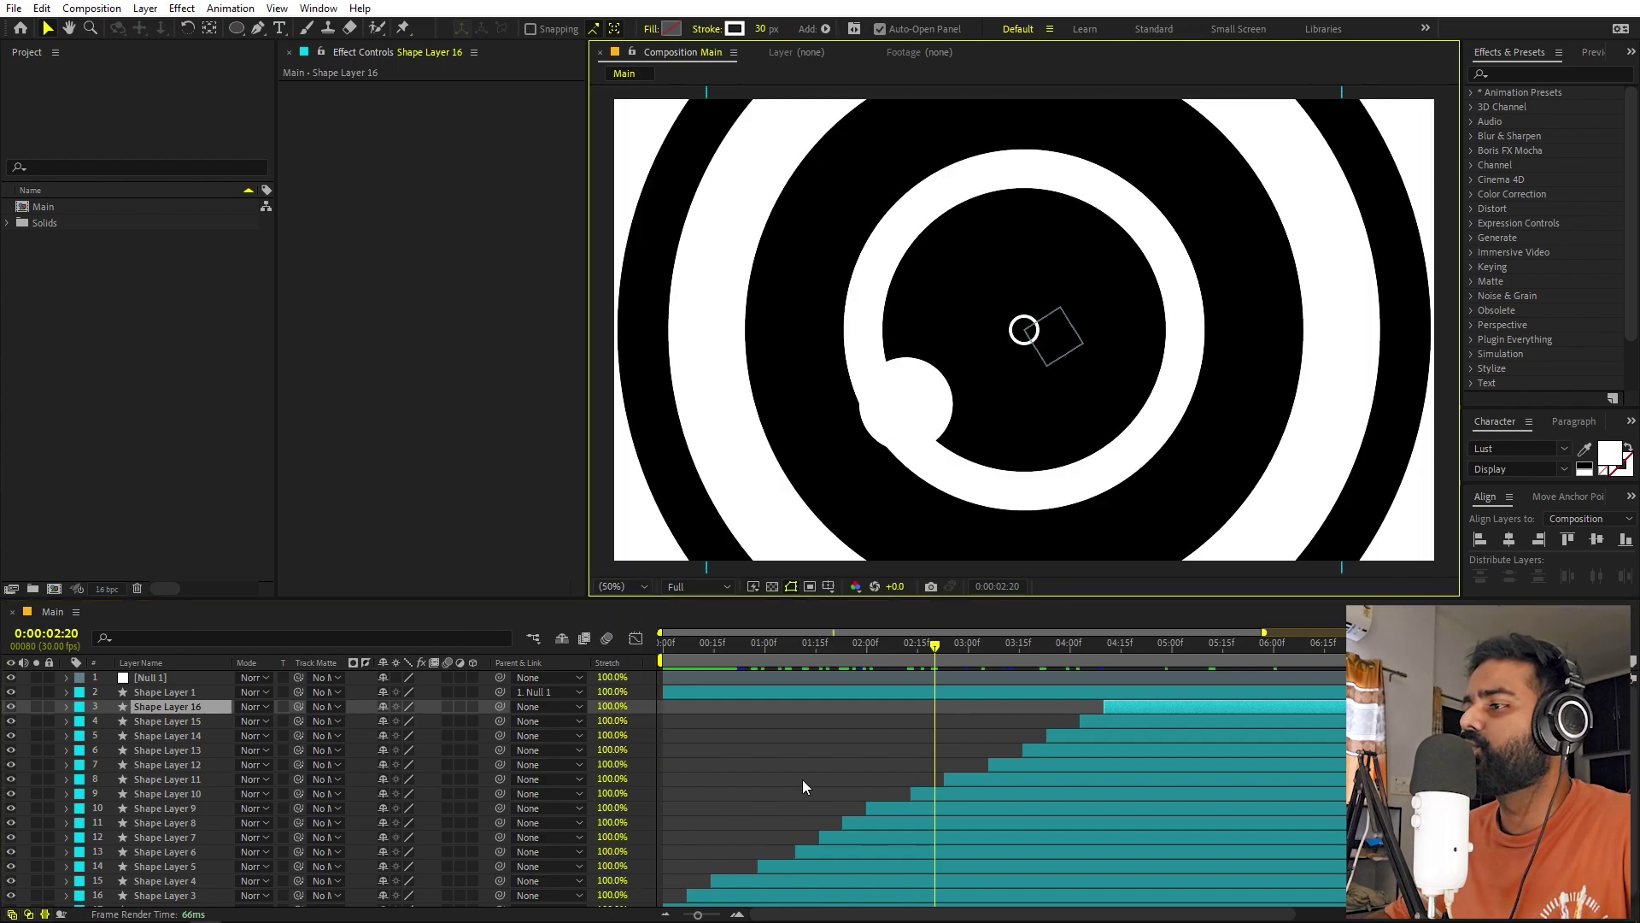
click(798, 774)
scroll(797, 772, down, 1)
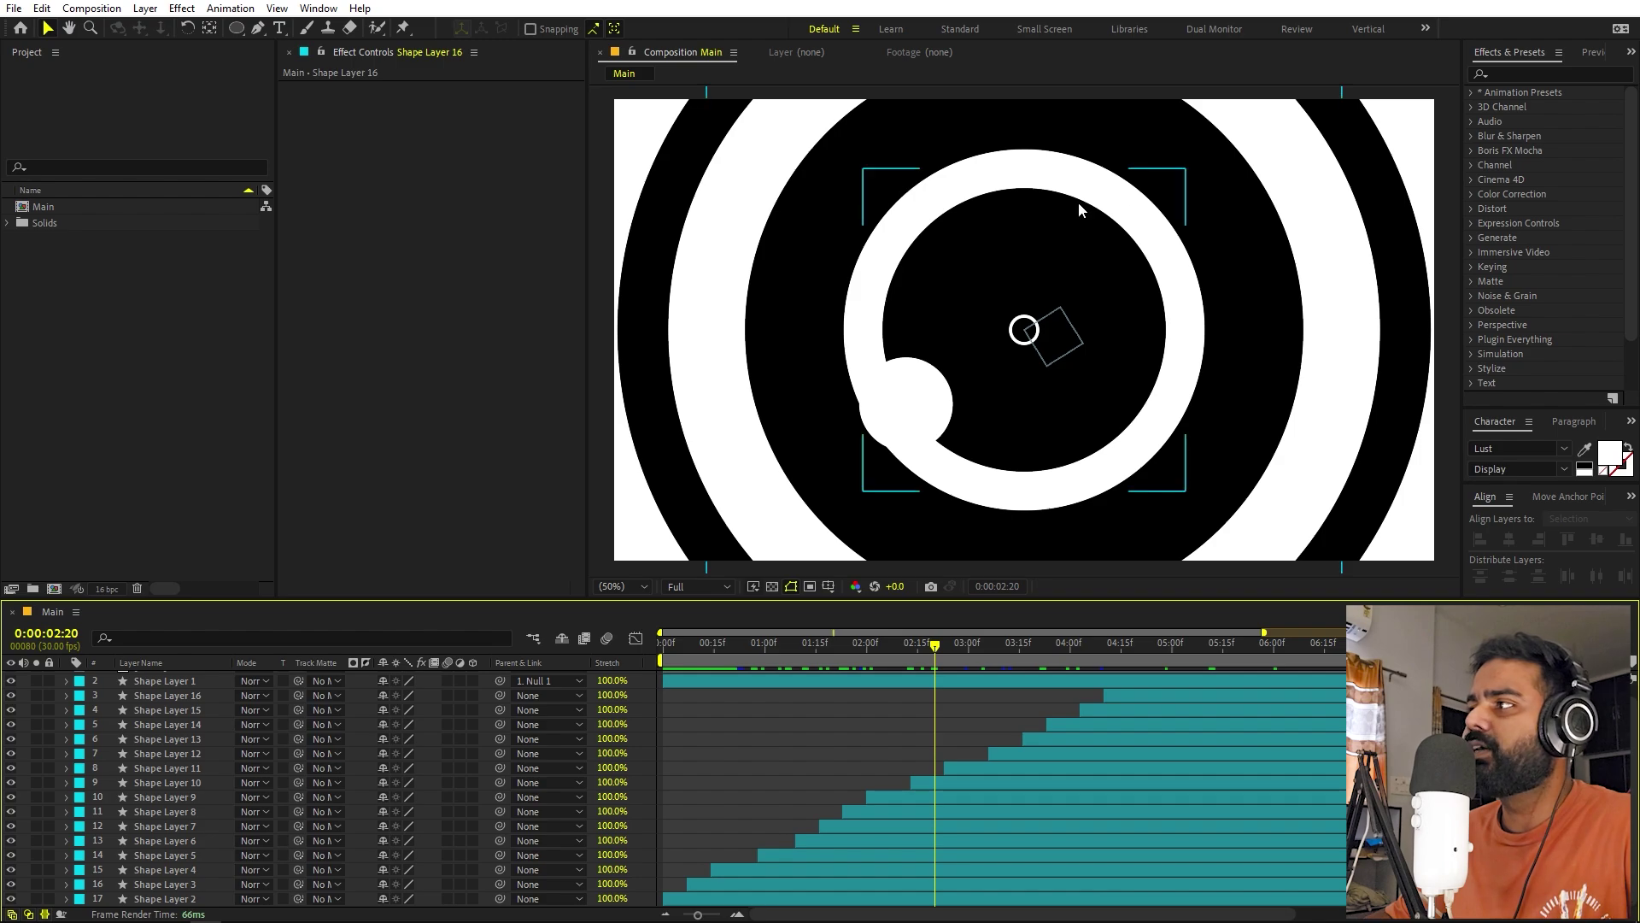
right_click(435, 717)
mouse_move(531, 507)
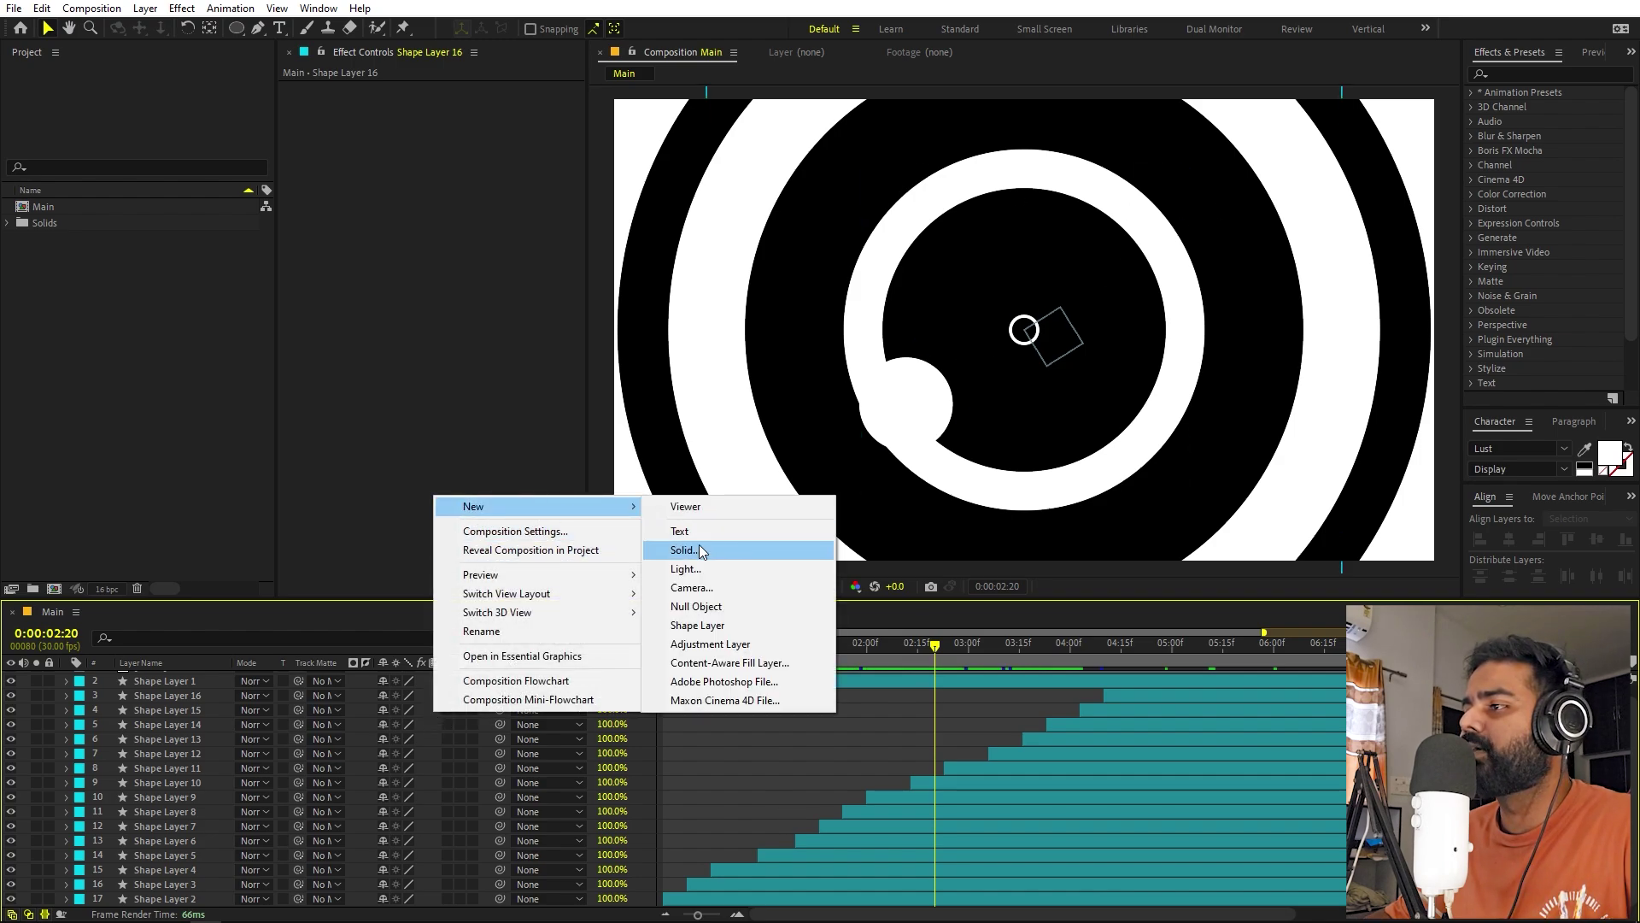
click(699, 550)
click(559, 496)
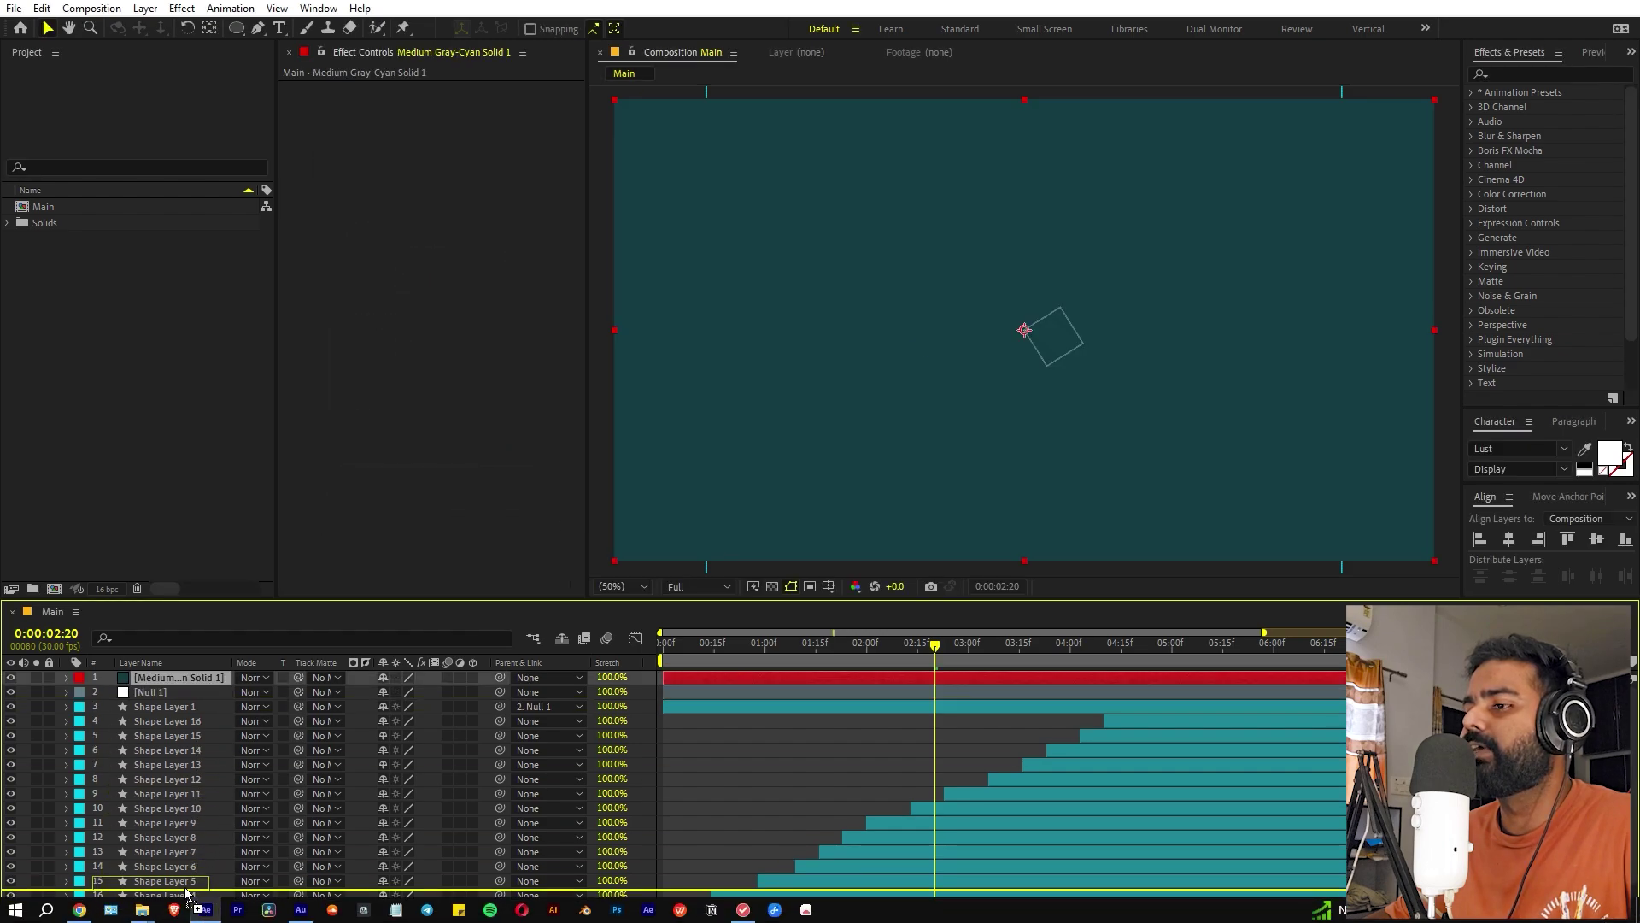
Send the solid to the bottom of the stack and apply 4-Color Gradient to it.
scroll(185, 907, down, 1)
key(ctrl+shift+bracketleft)
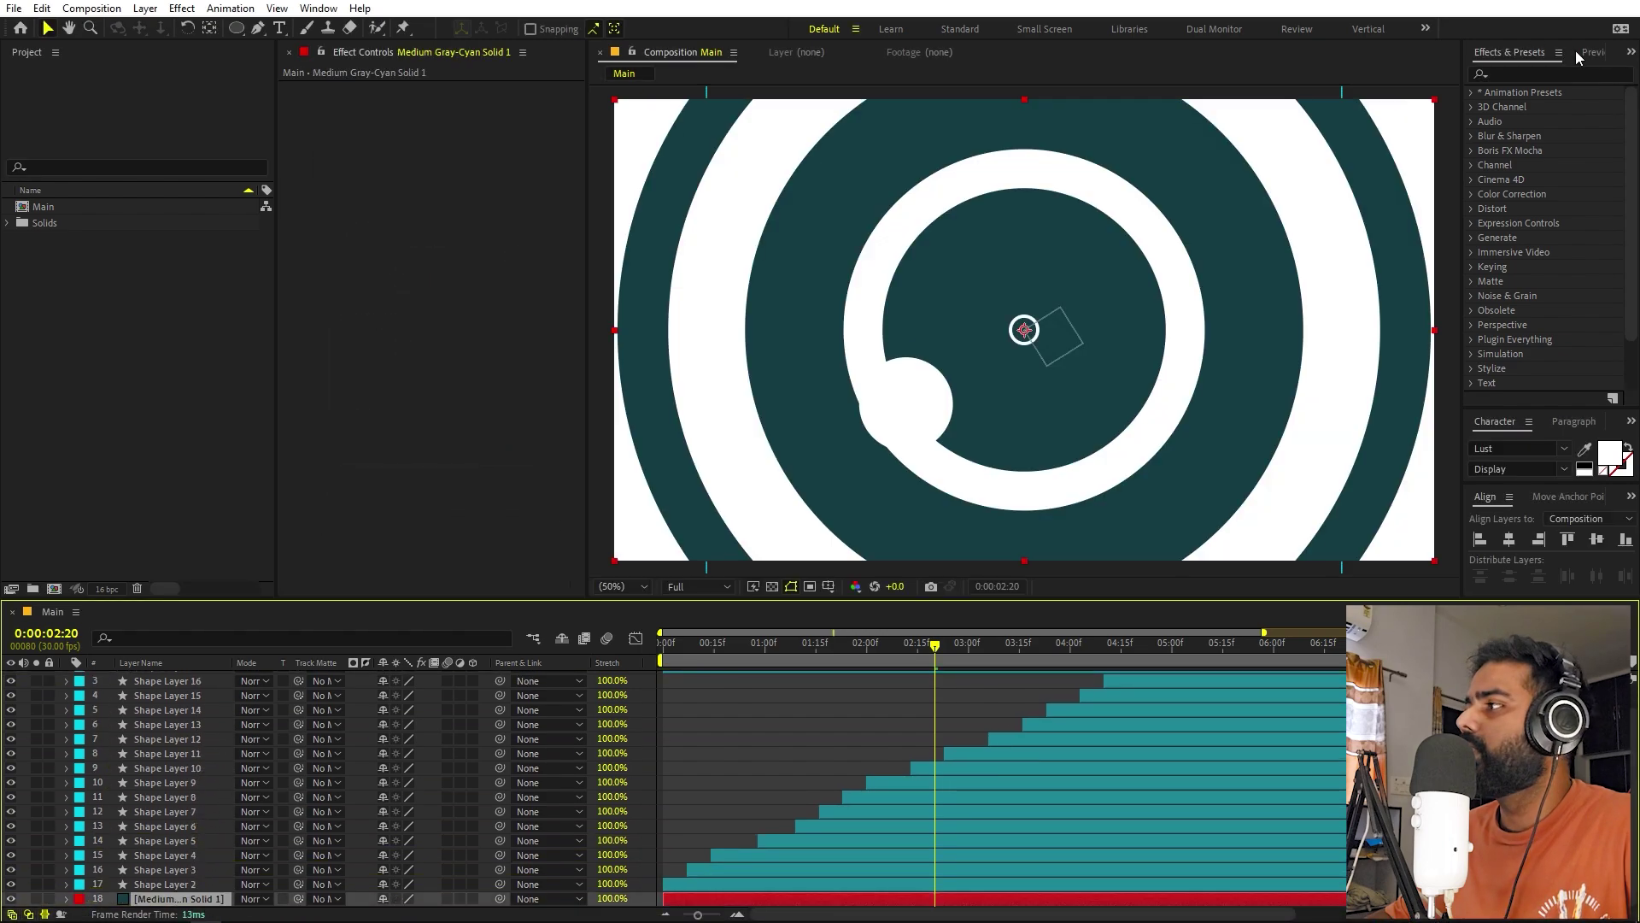
click(1542, 74)
text(g)
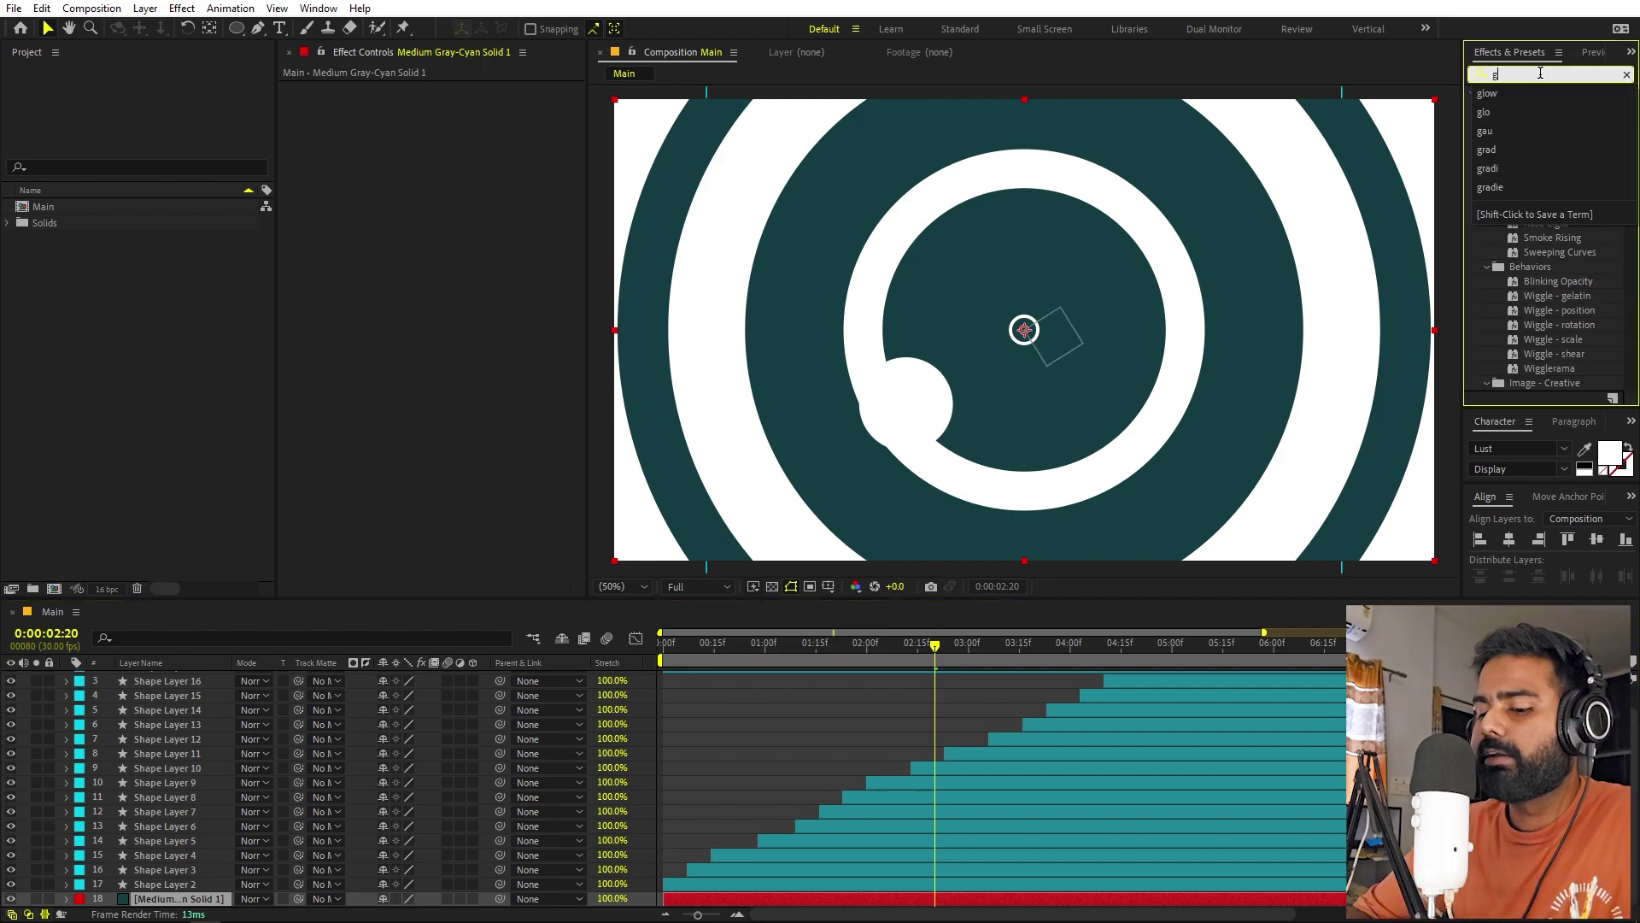
text(radien)
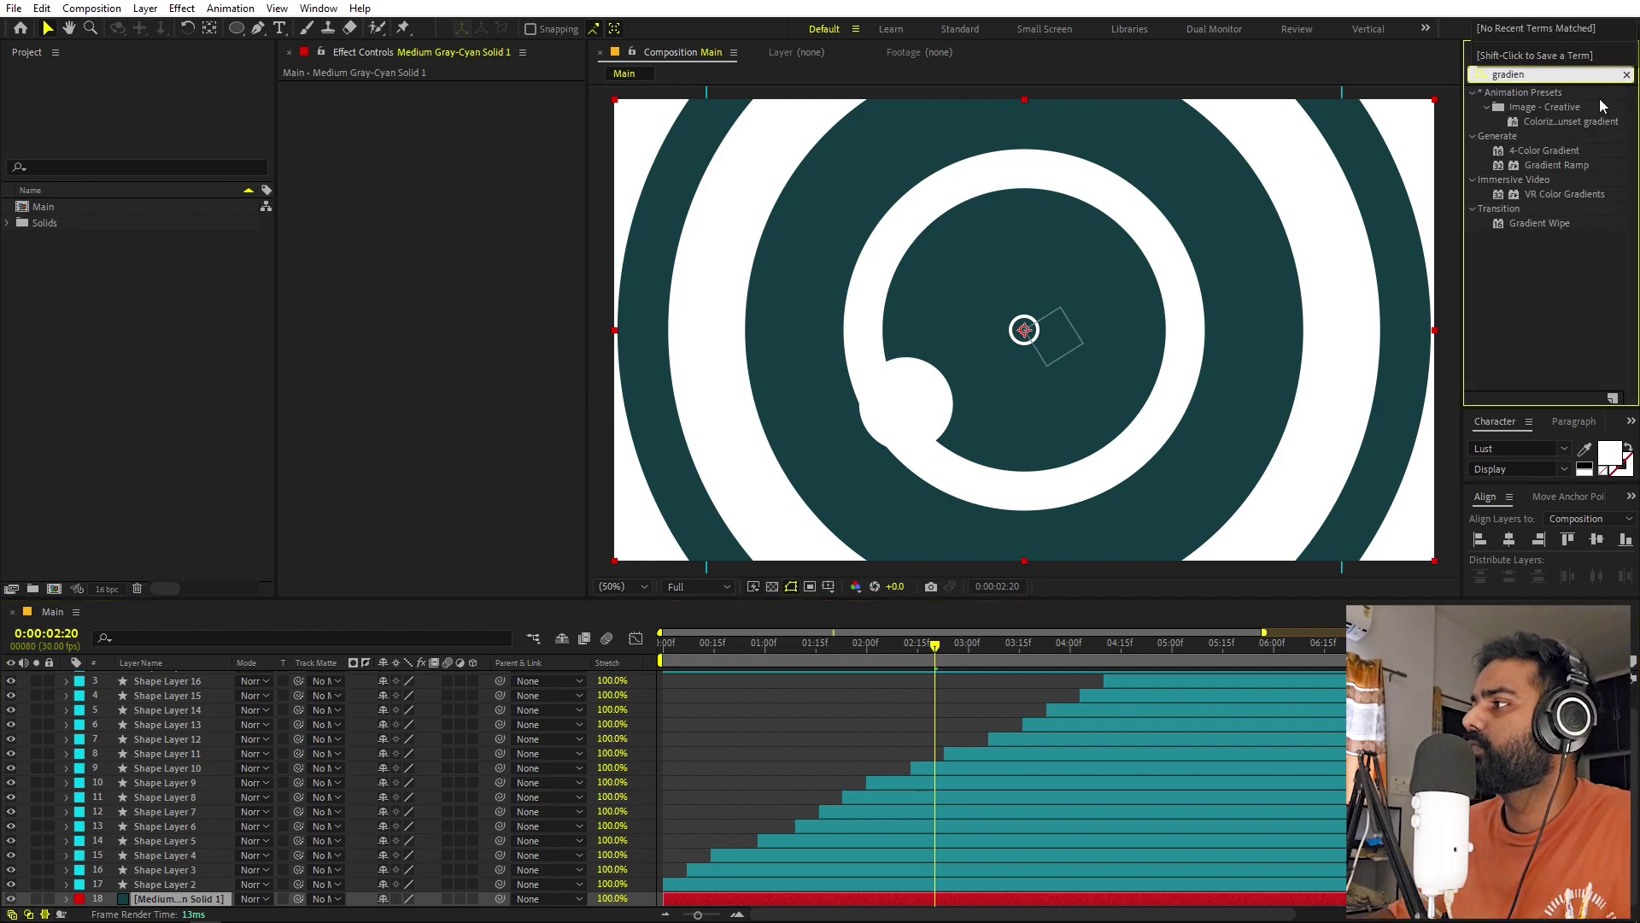
click(1545, 151)
drag(1545, 146, 788, 897)
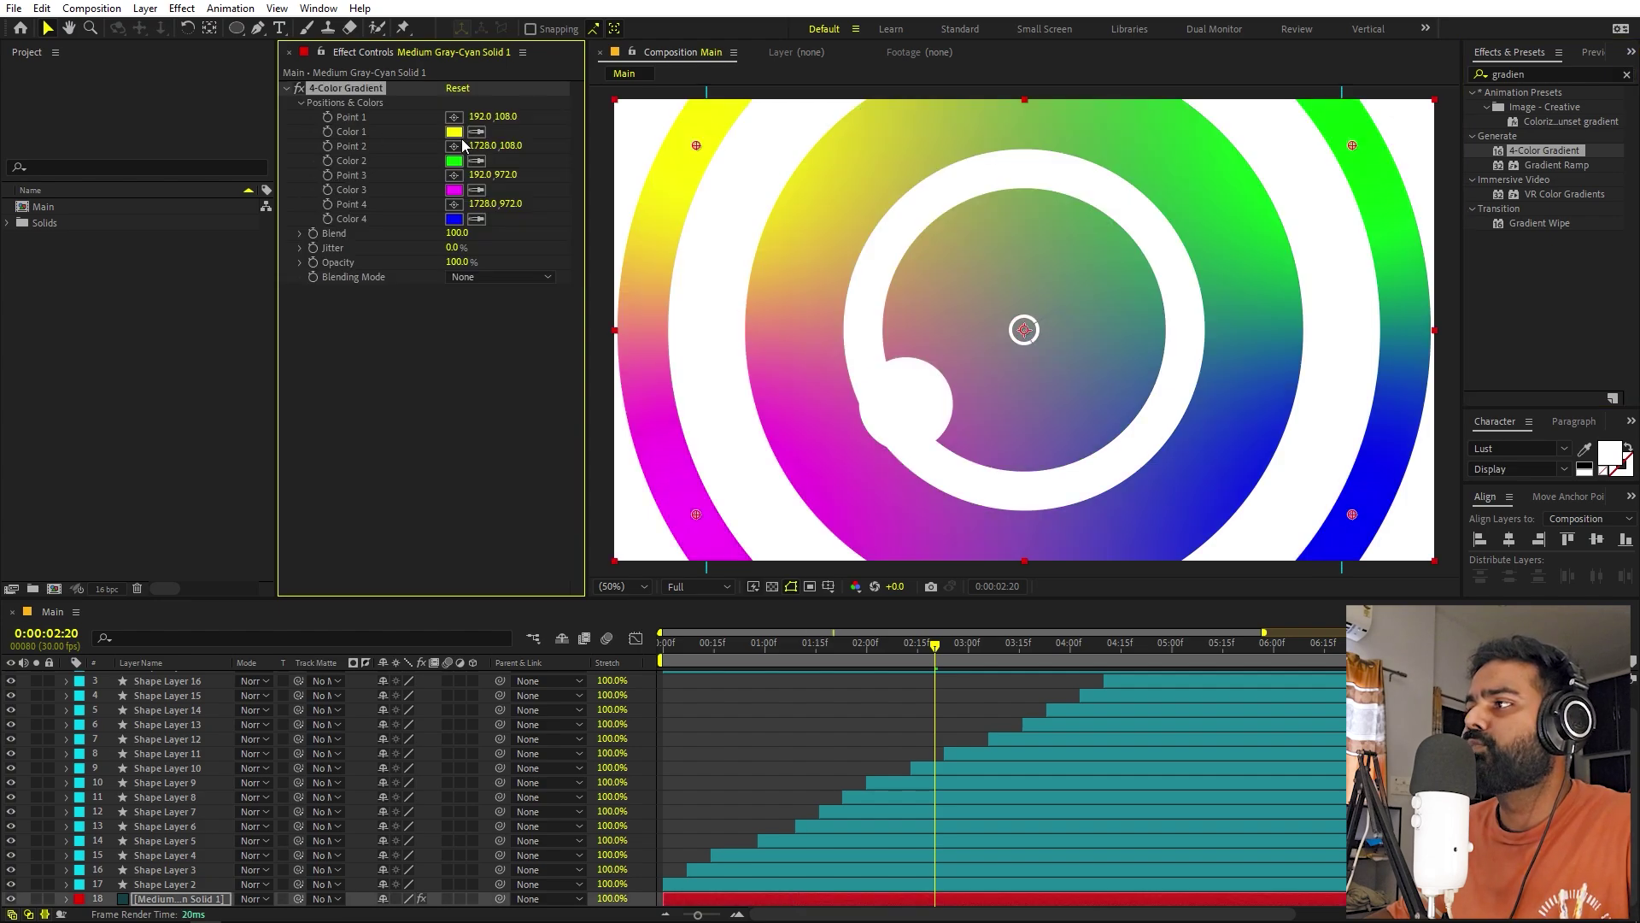
Set the gradient's first colour to purple and its second colour to white.
click(454, 132)
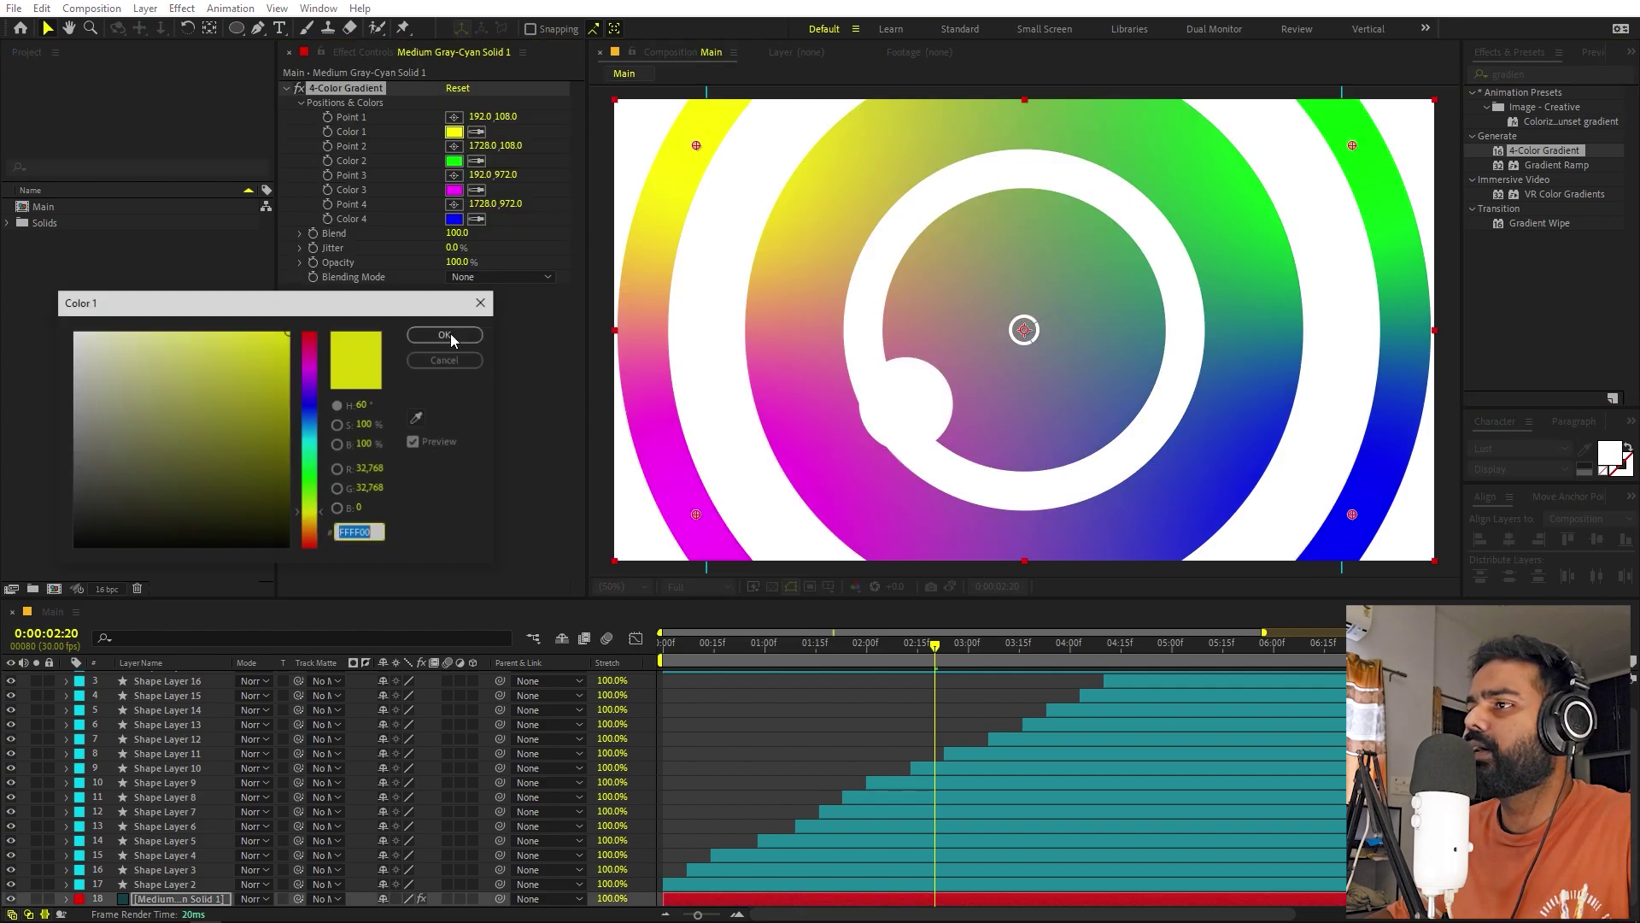
click(311, 382)
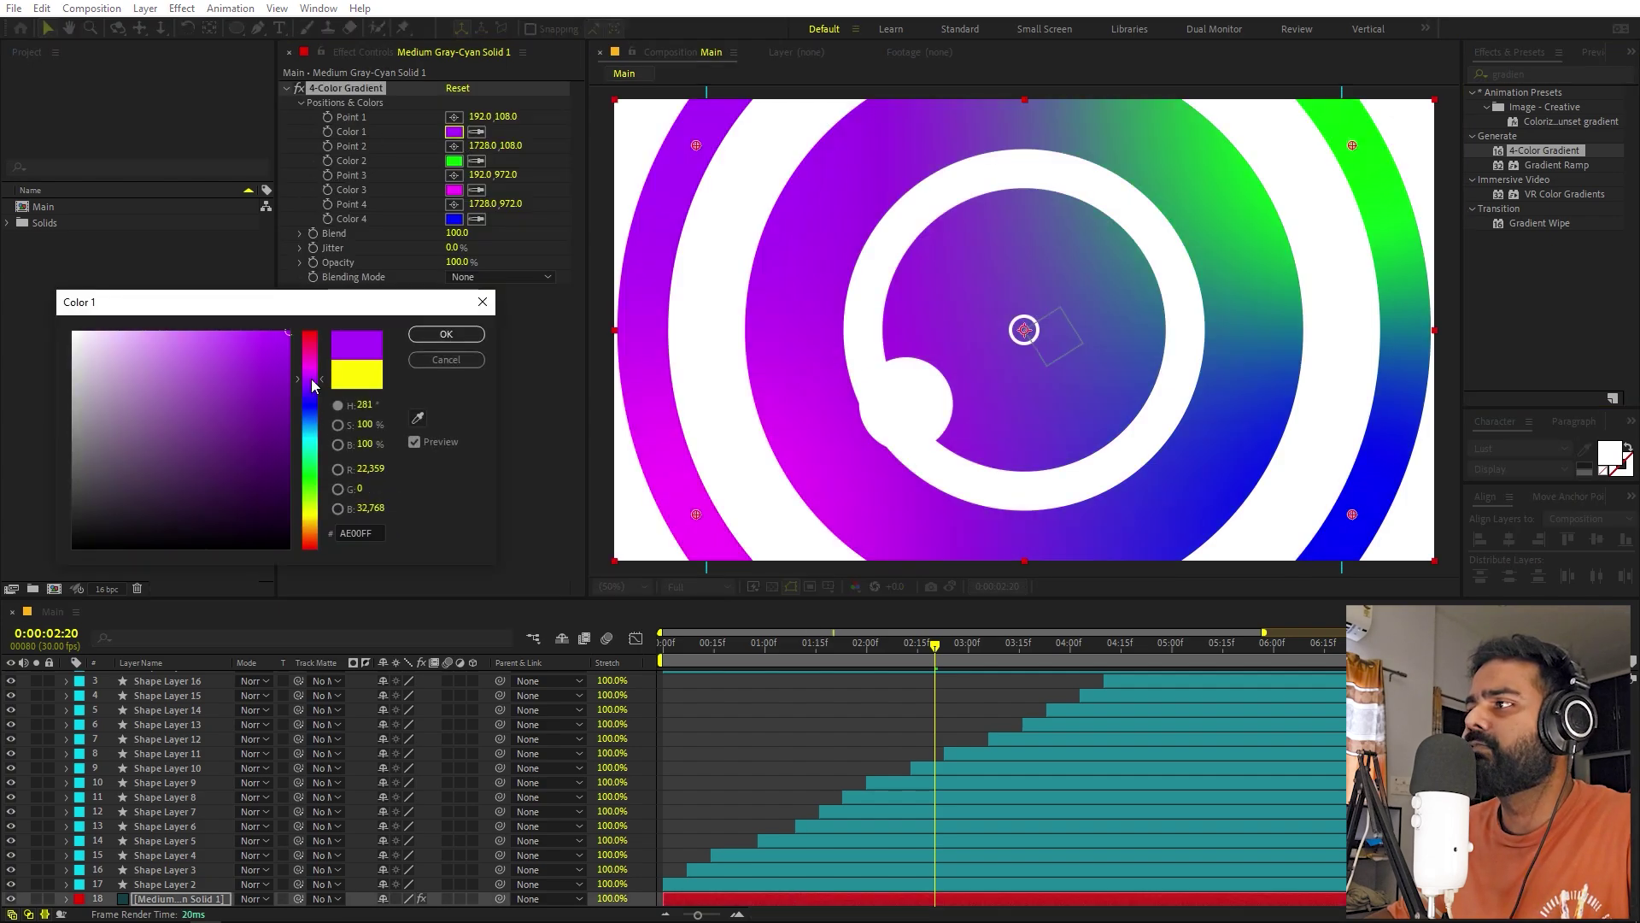
click(445, 335)
click(454, 160)
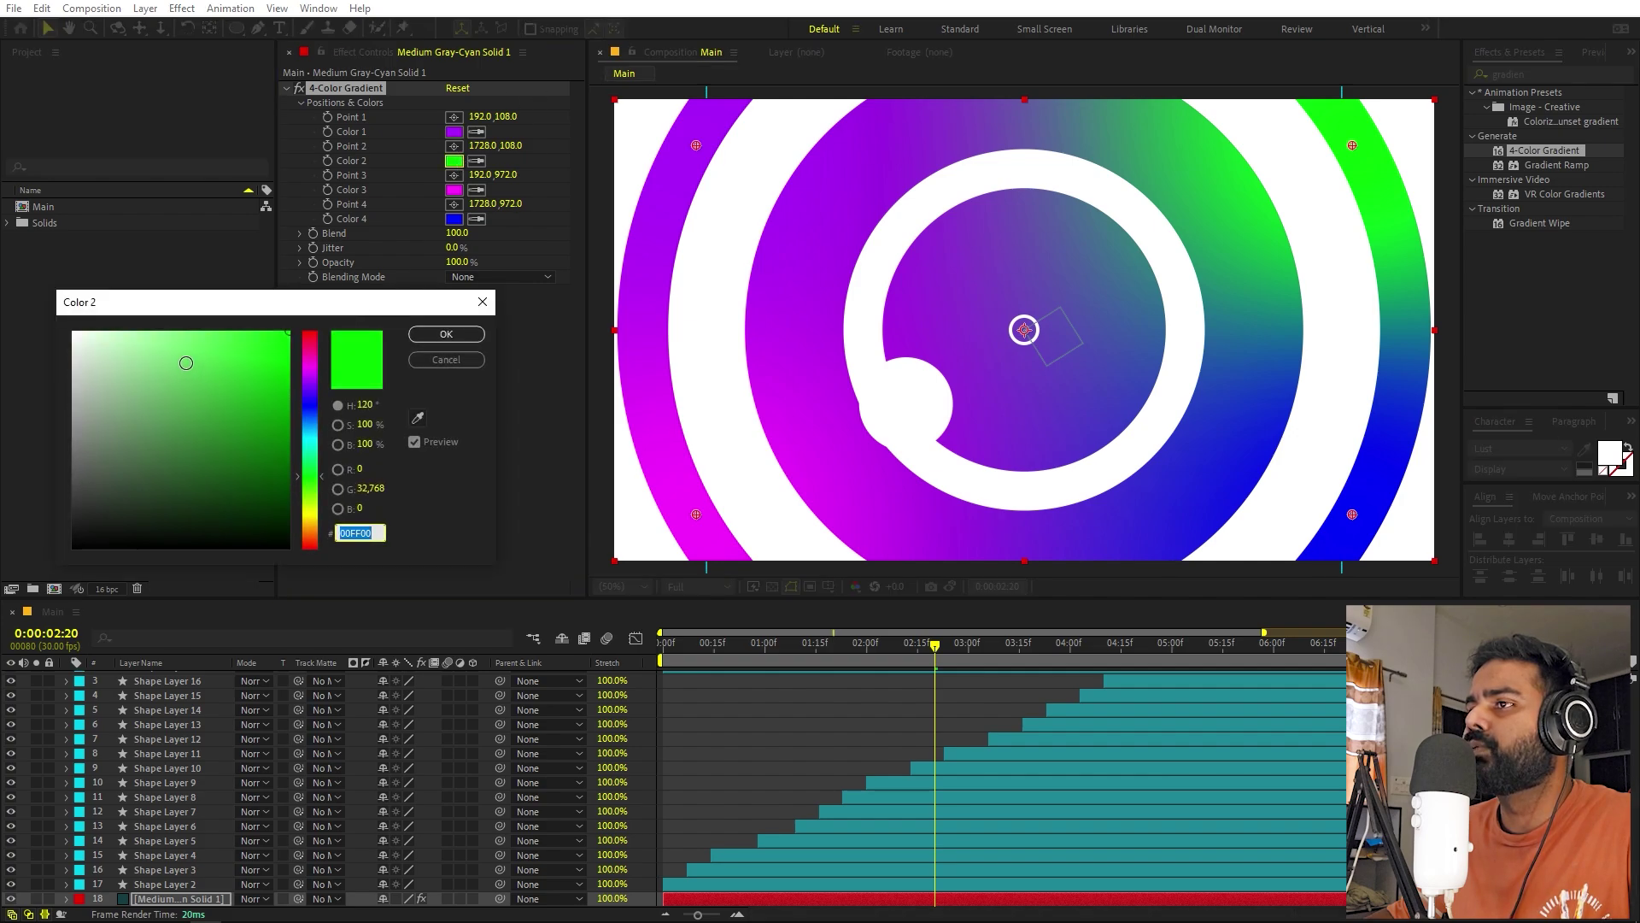
drag(185, 362, 75, 333)
click(444, 334)
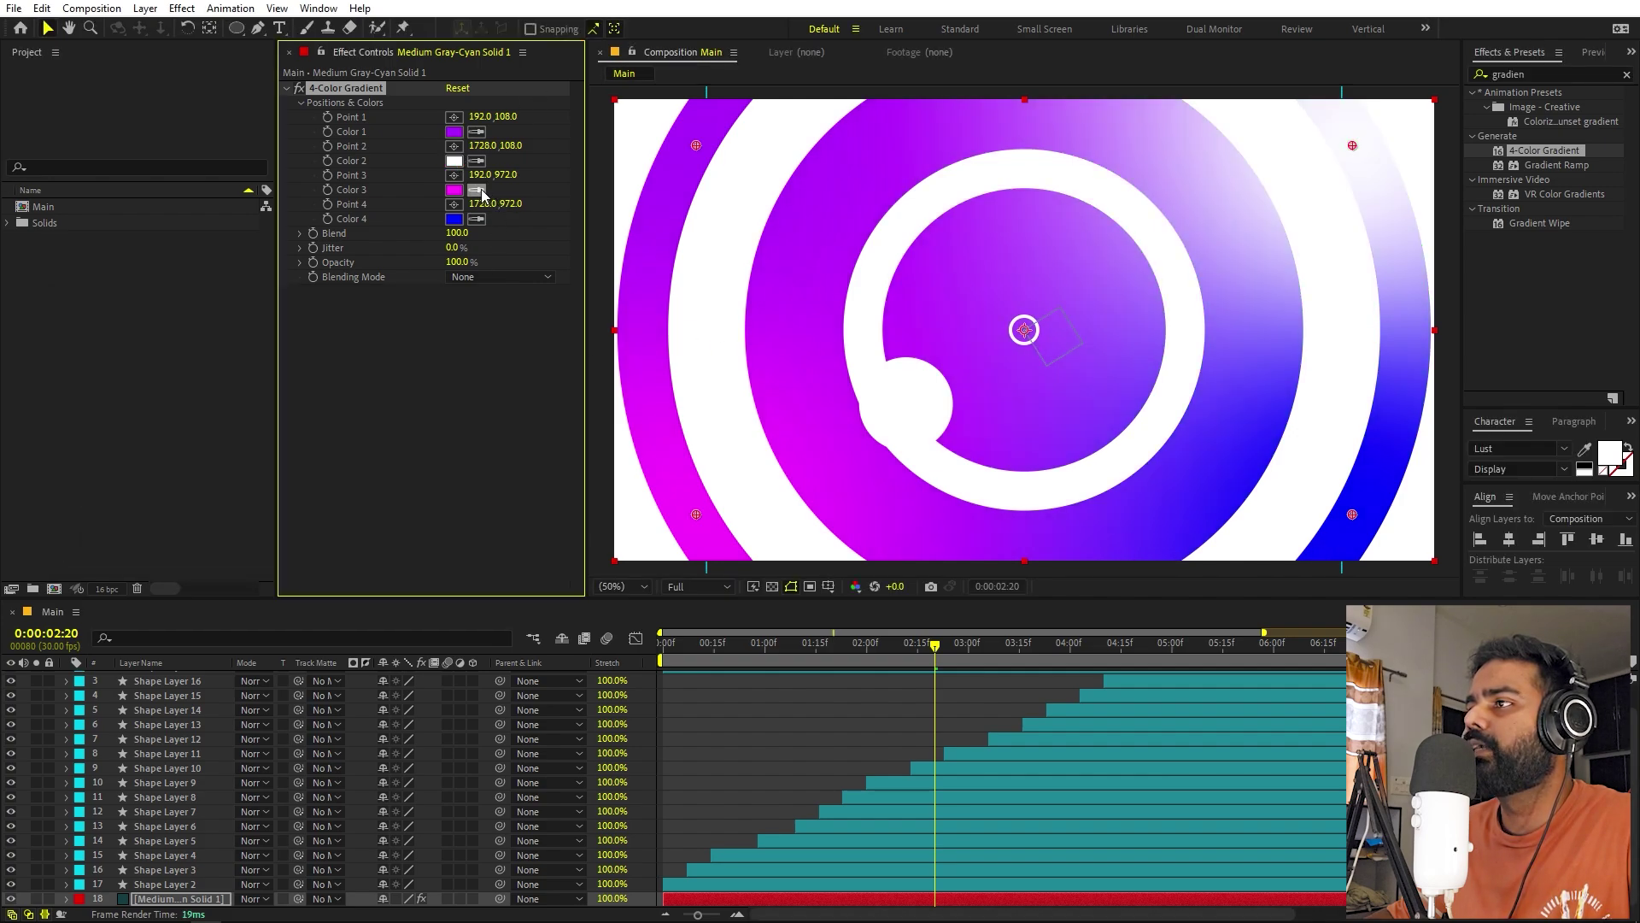
Set the third colour to deep purple and the fourth to very dark purple.
click(453, 132)
click(454, 190)
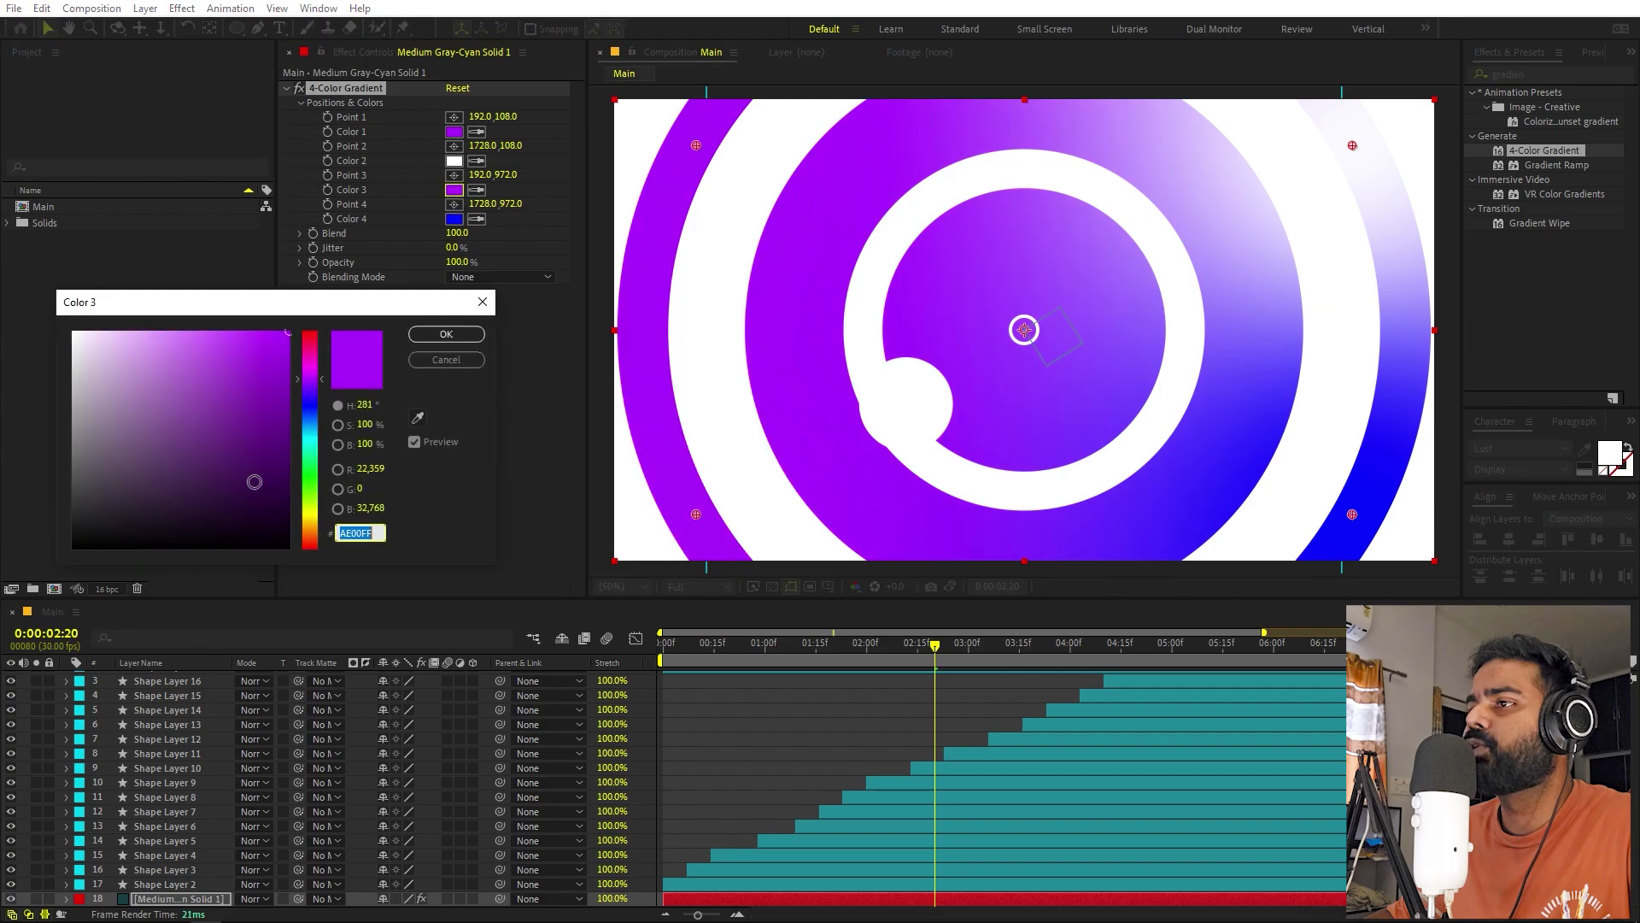
click(286, 466)
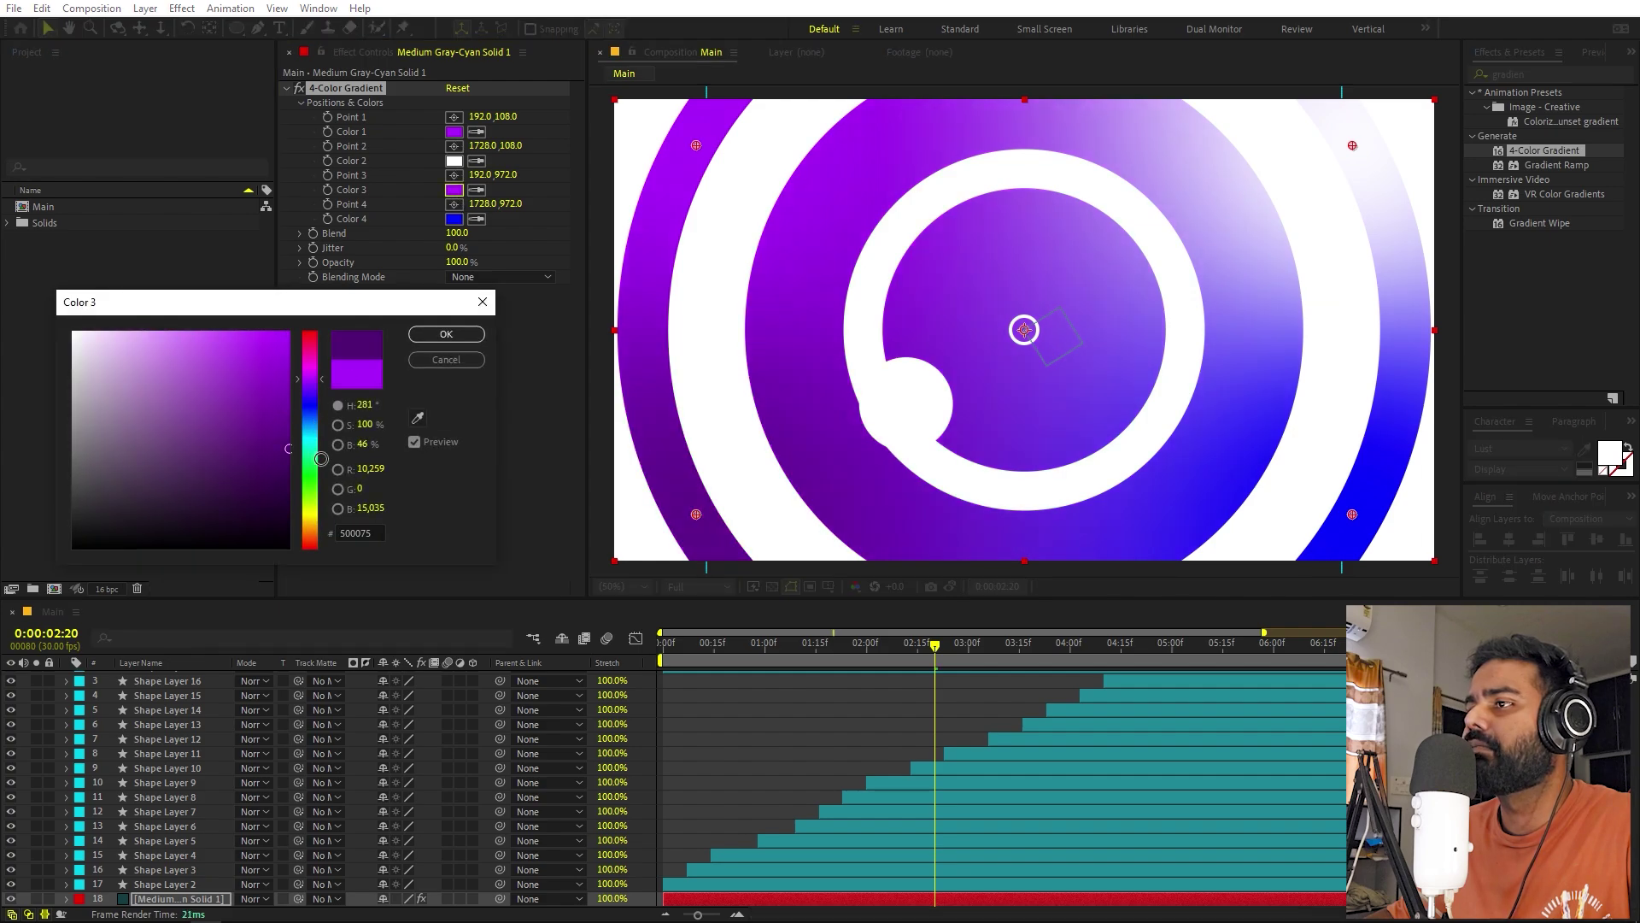
click(444, 334)
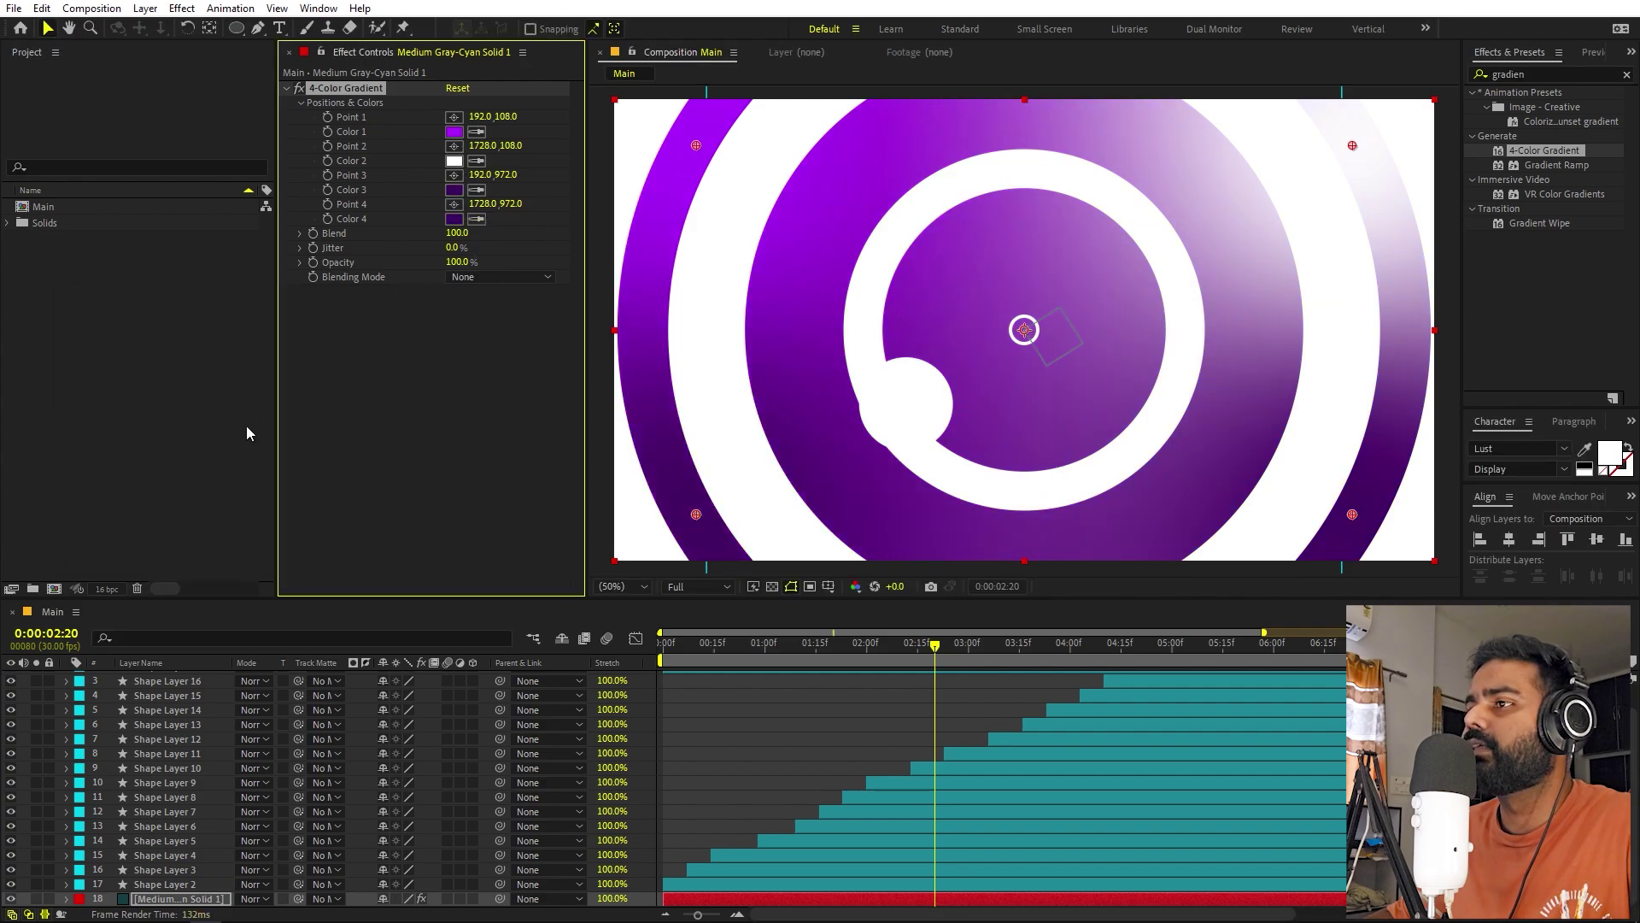
click(456, 218)
click(288, 510)
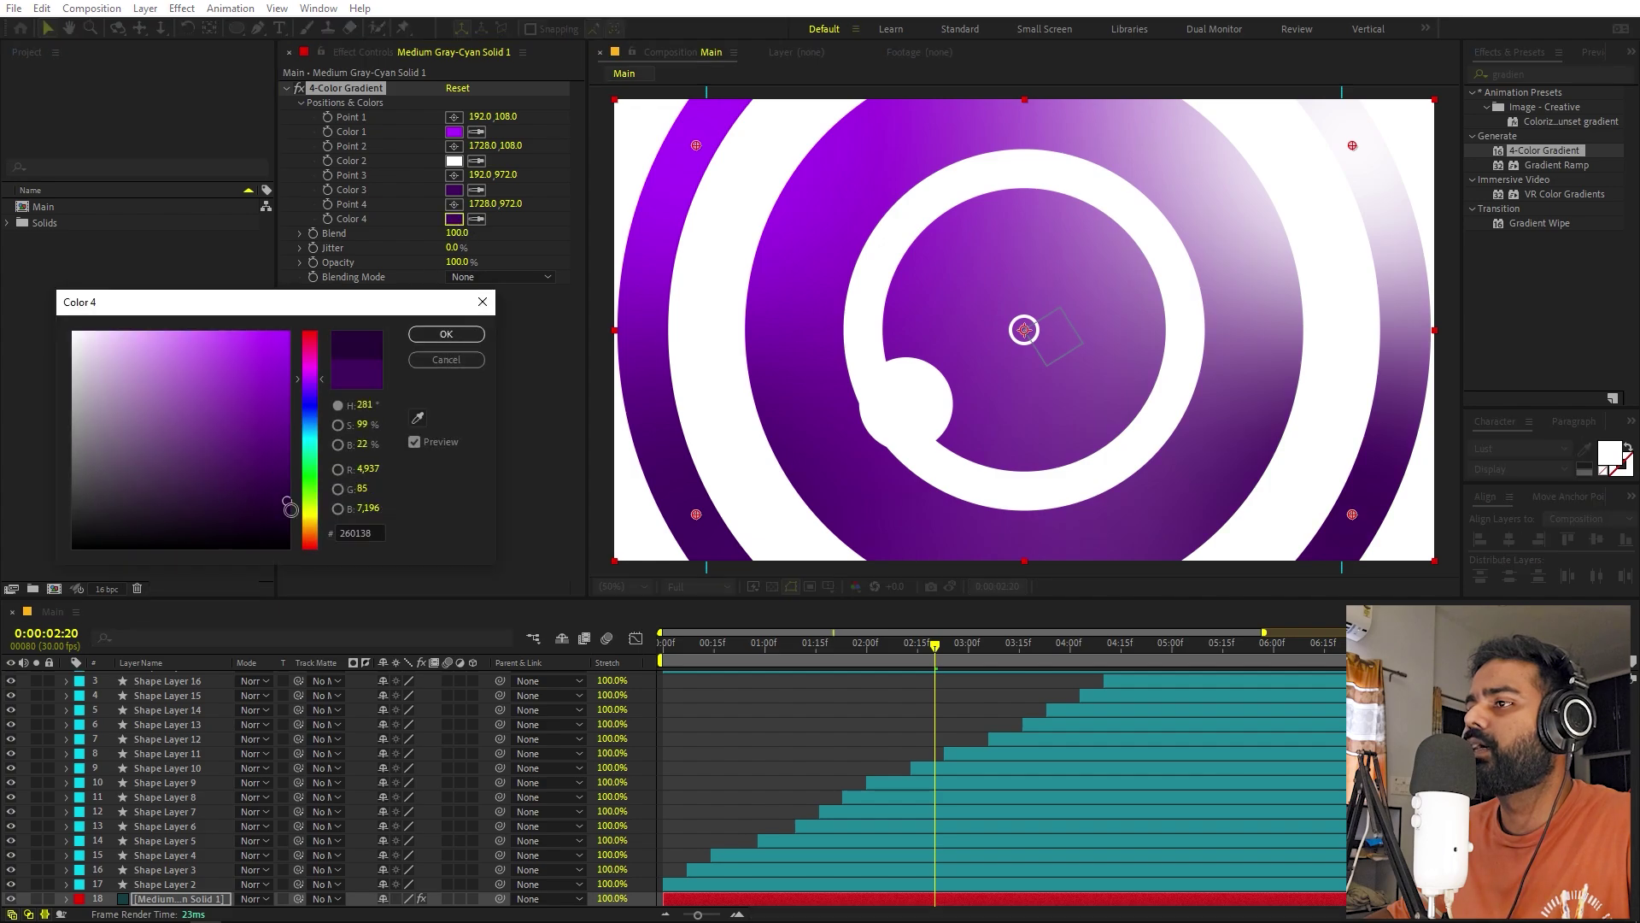
click(445, 334)
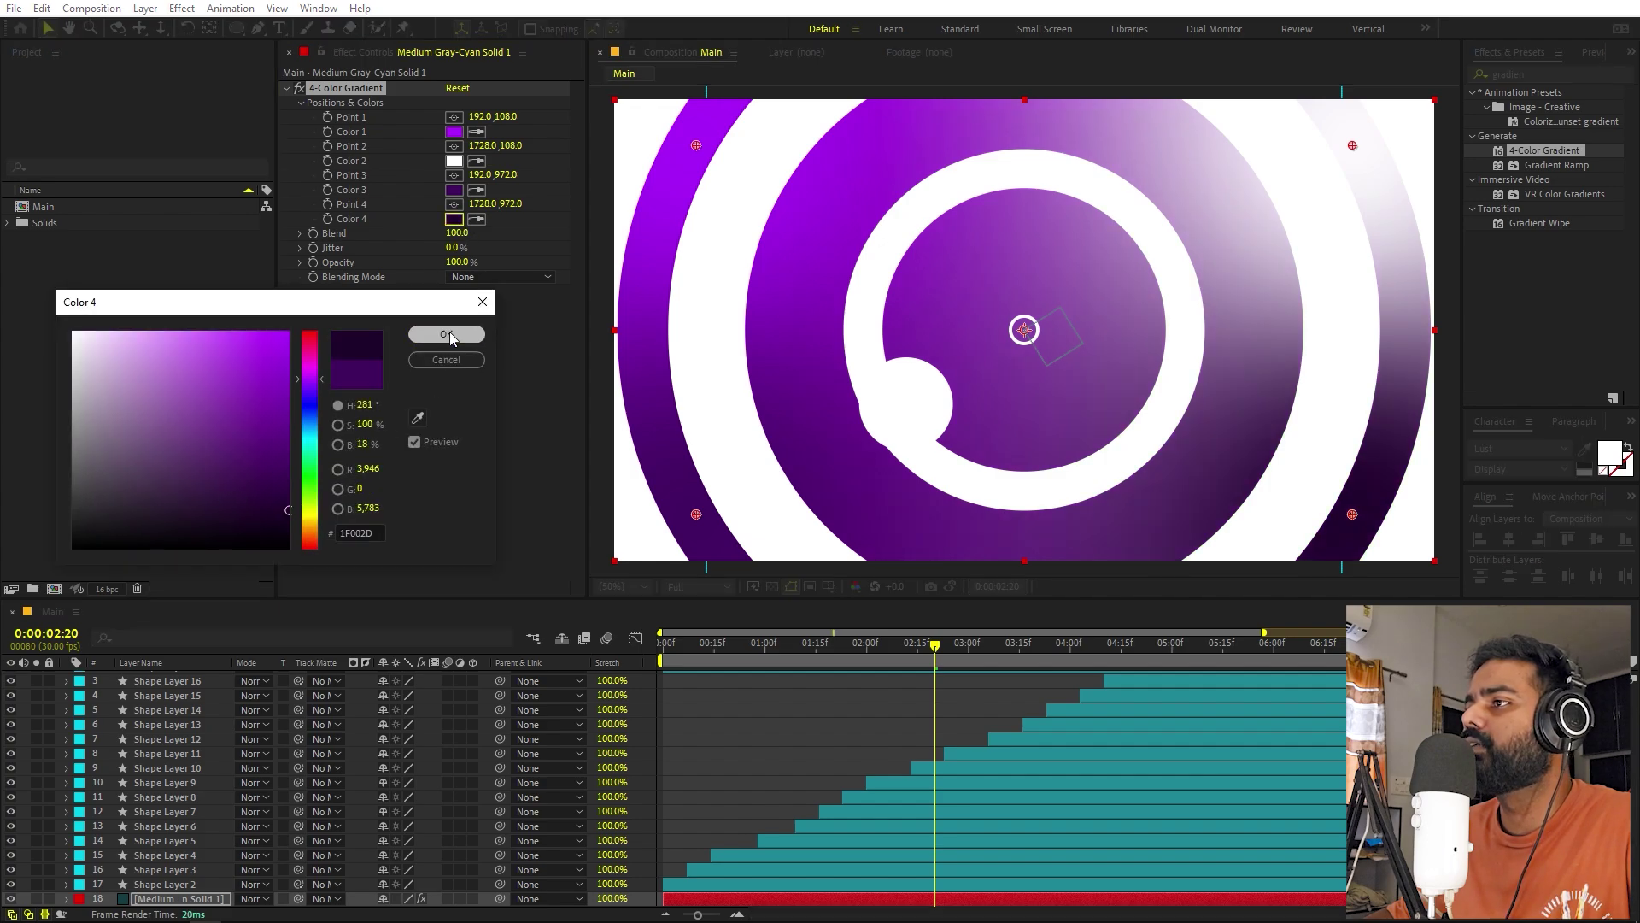
key(comma)
key(comma)
key(period)
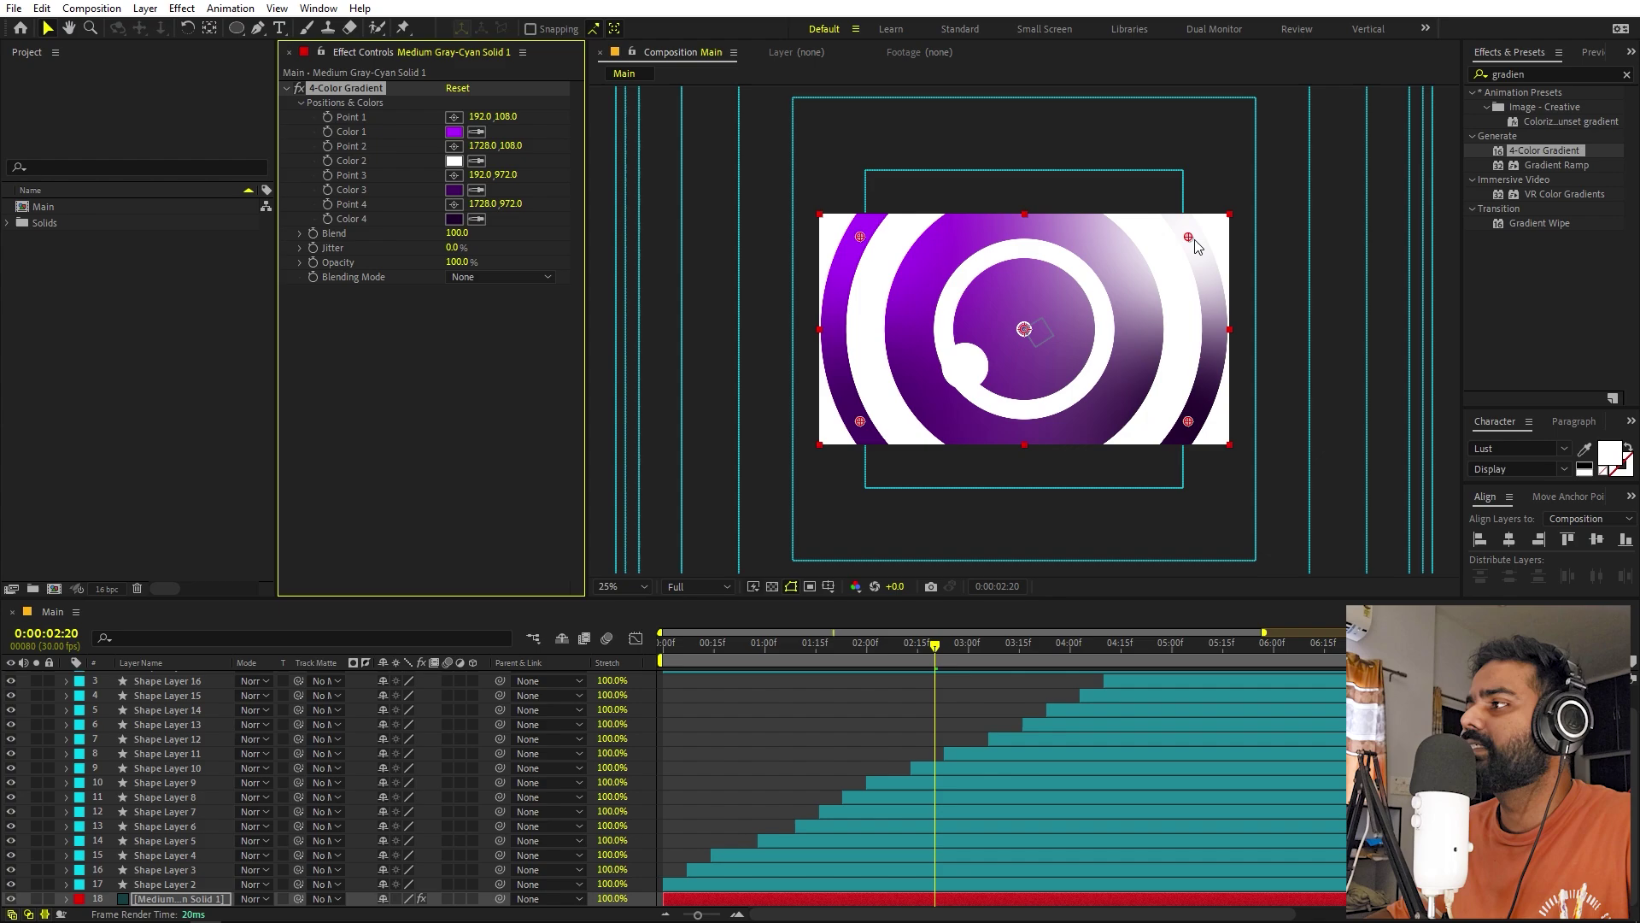
Shift the first two gradient points and make Color 2 the dark purple 36004F.
drag(1189, 238, 1304, 131)
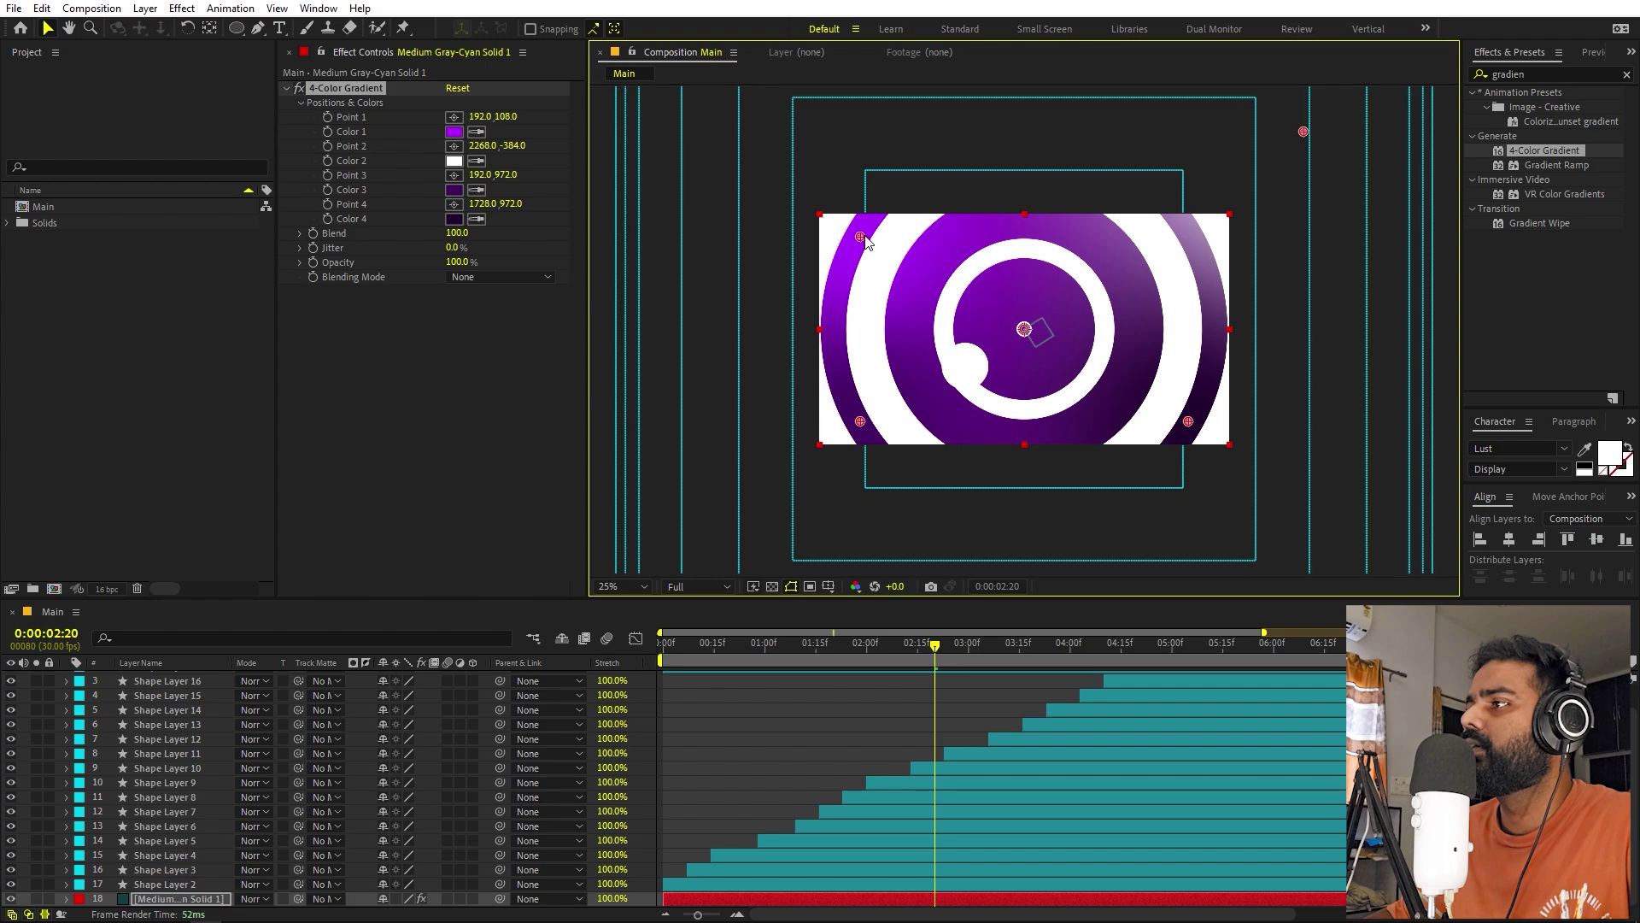
drag(846, 174, 828, 147)
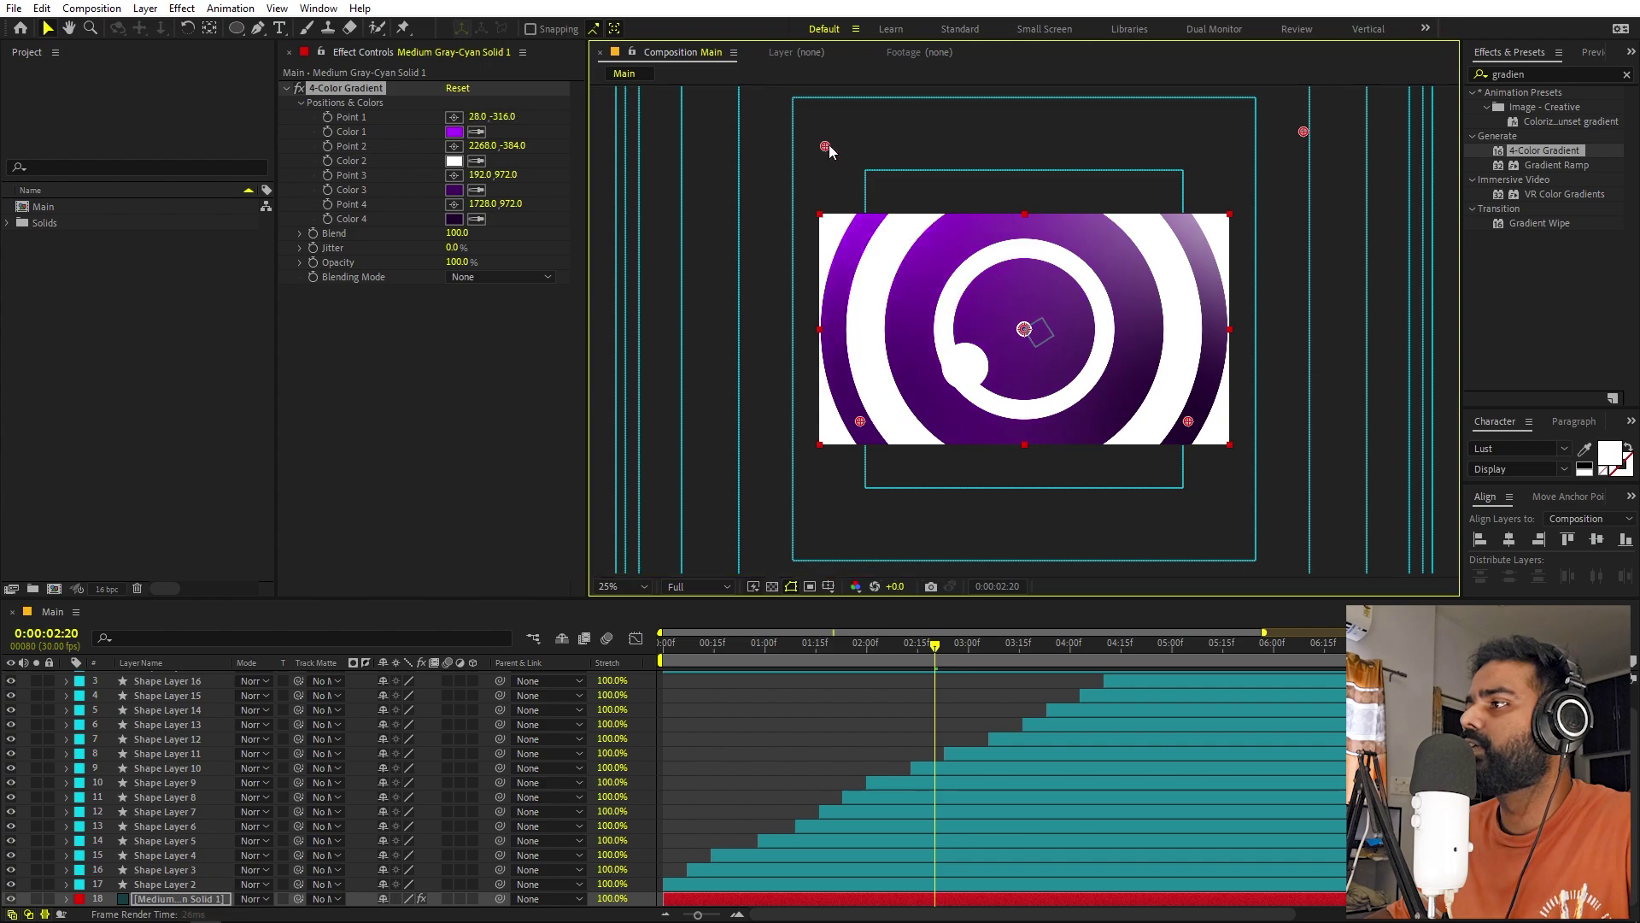
click(454, 161)
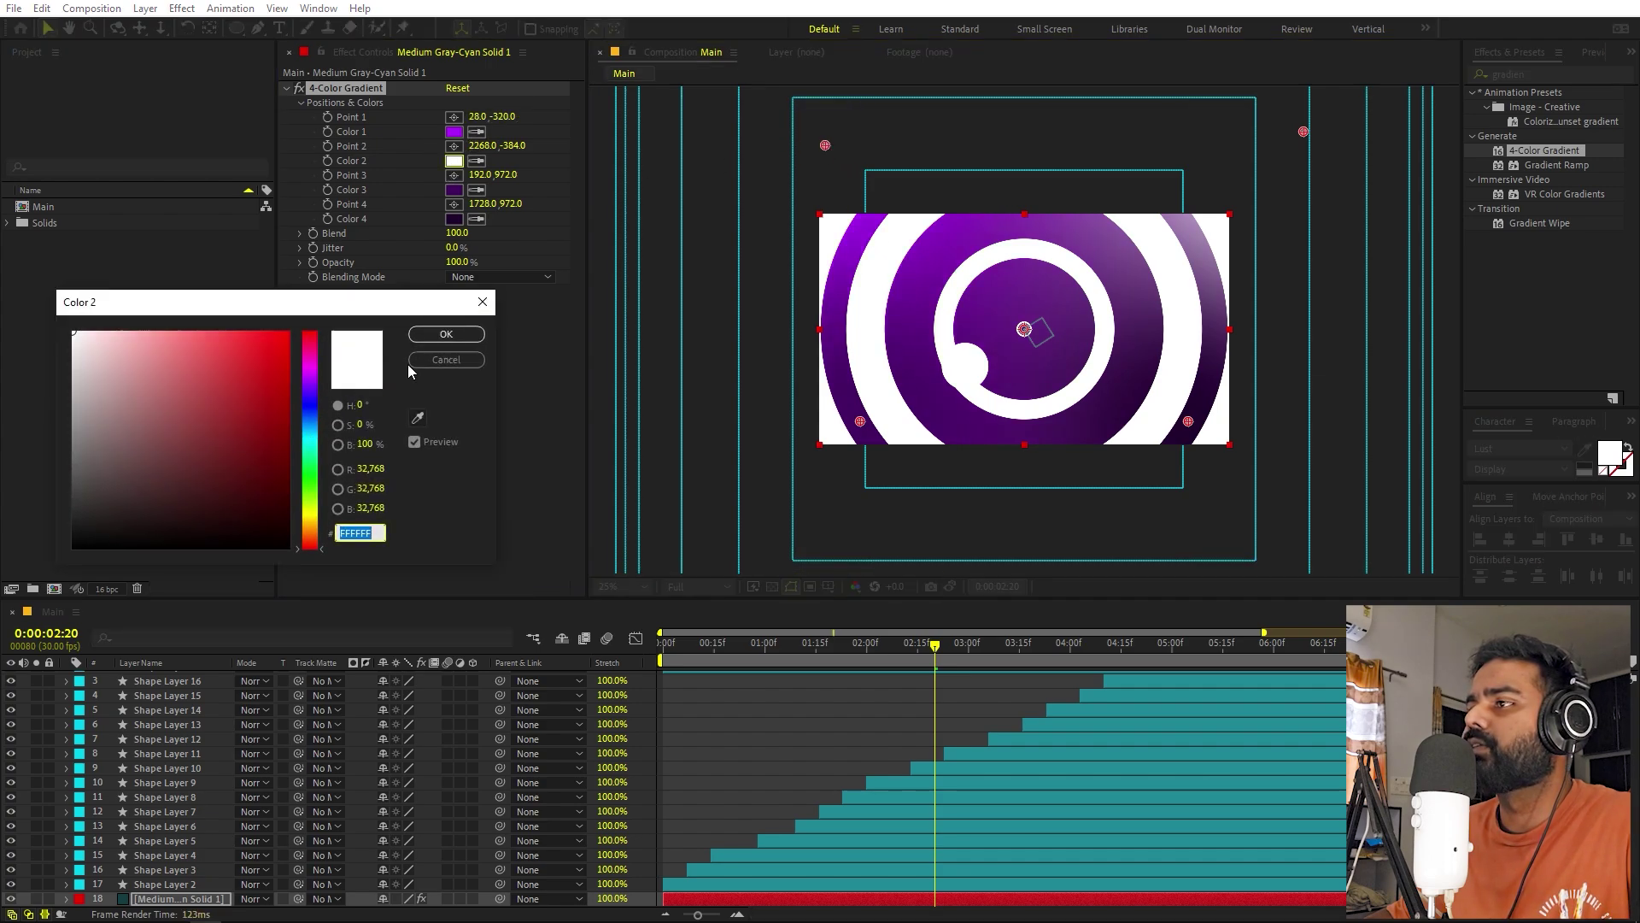
click(418, 418)
click(455, 191)
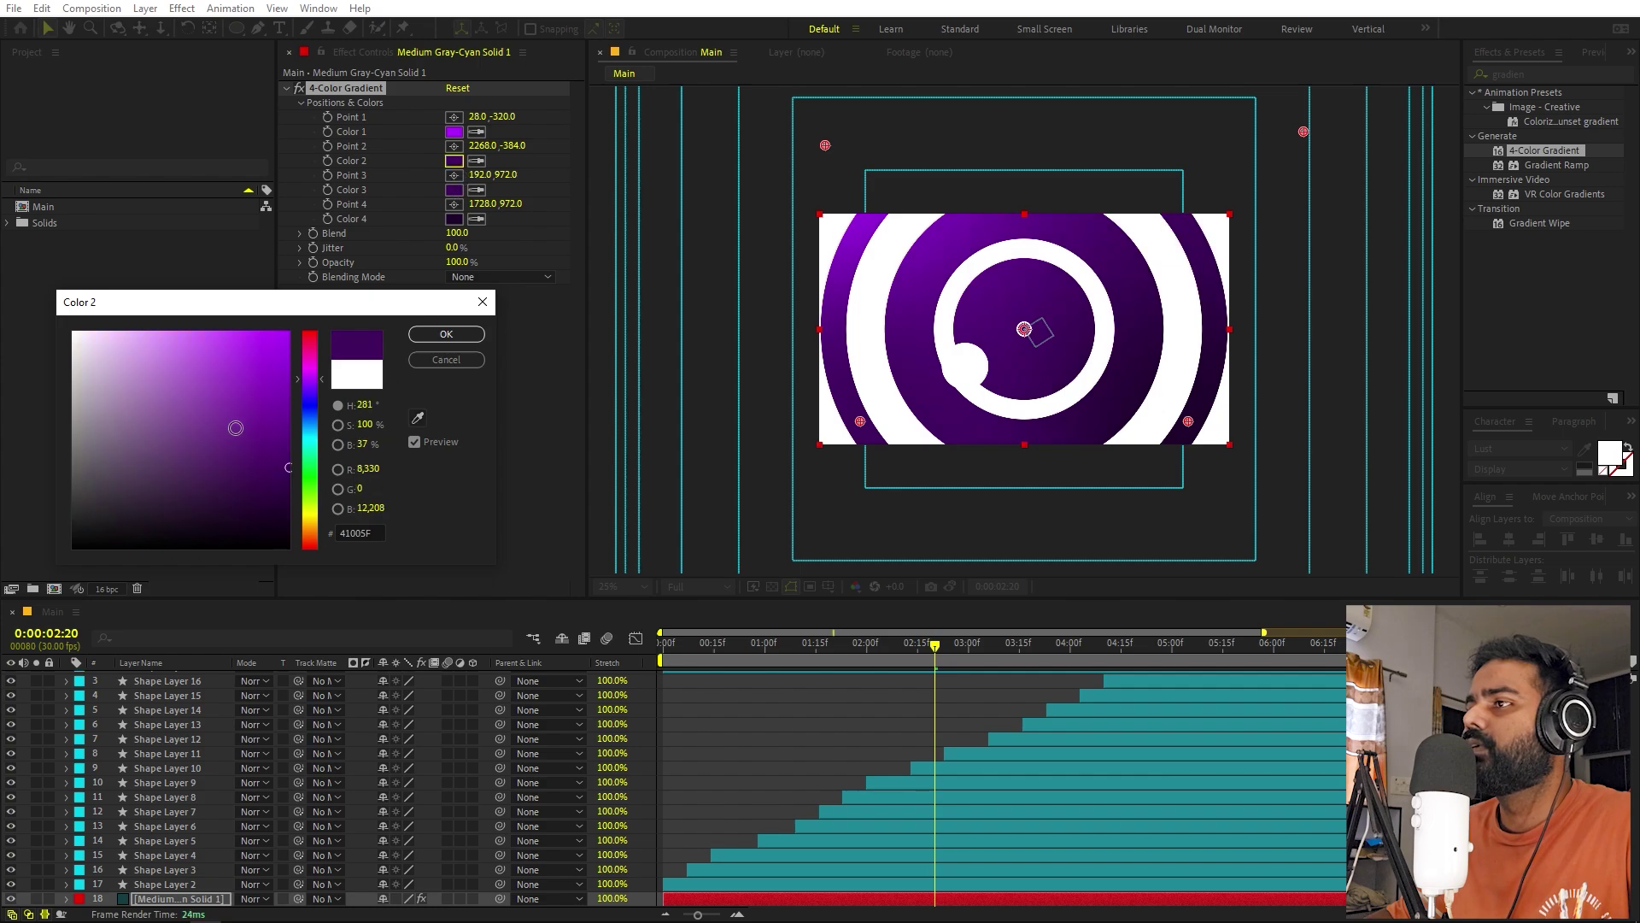
drag(282, 399, 290, 466)
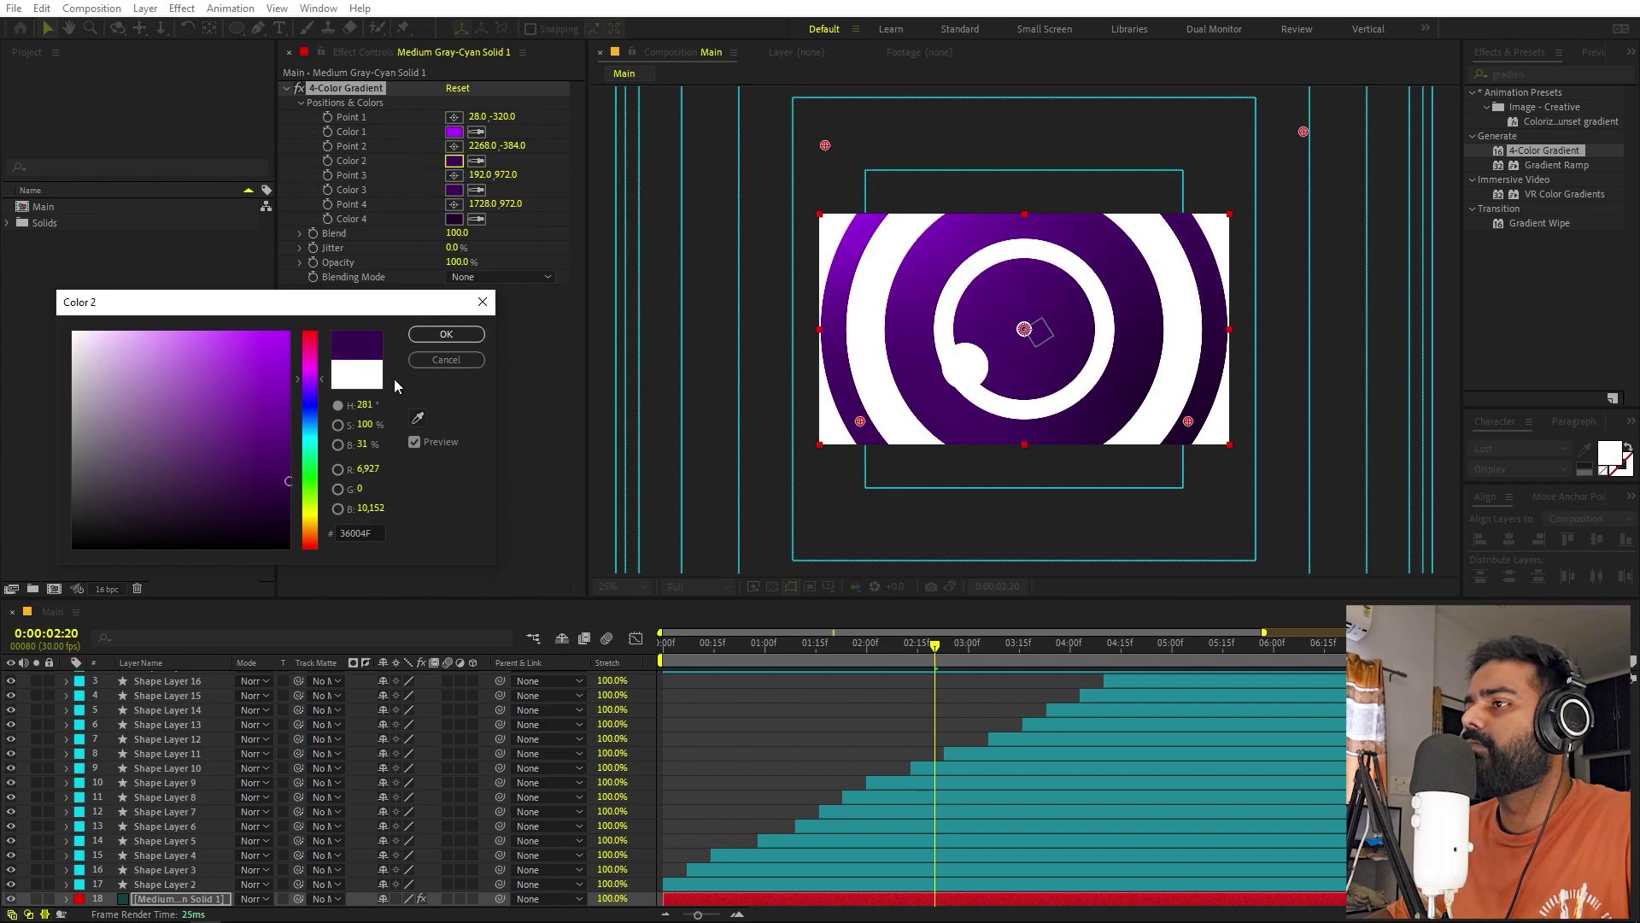
click(445, 334)
Push the gradient's colour points 1, 2 and 4 outside the frame edges.
drag(823, 143, 791, 140)
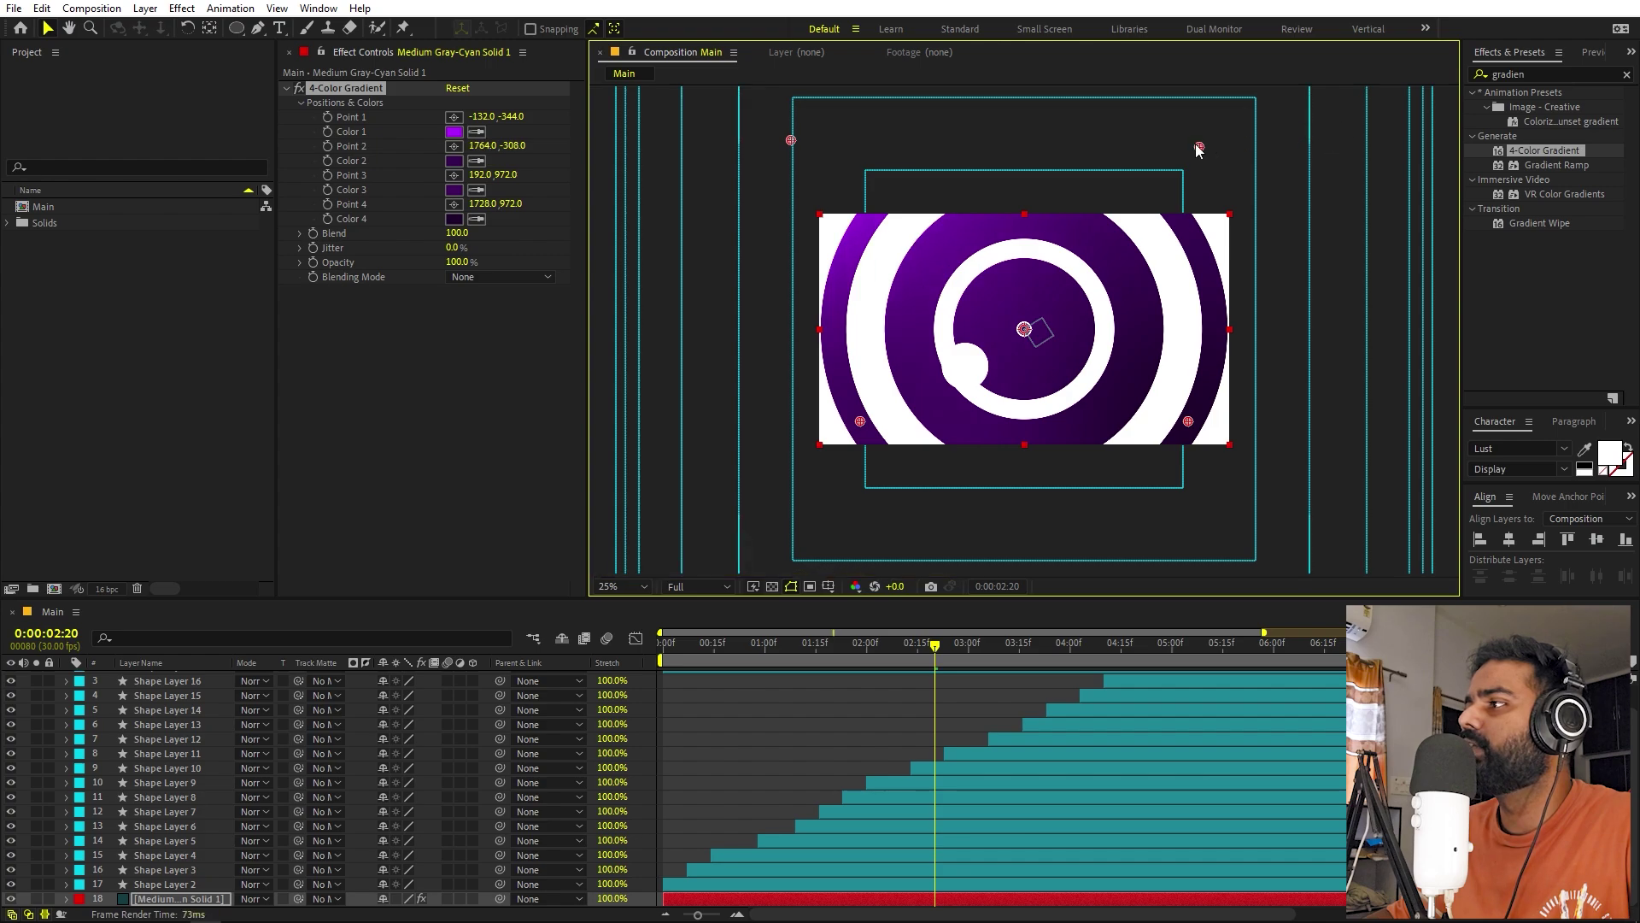
drag(1188, 422, 1221, 445)
key(period)
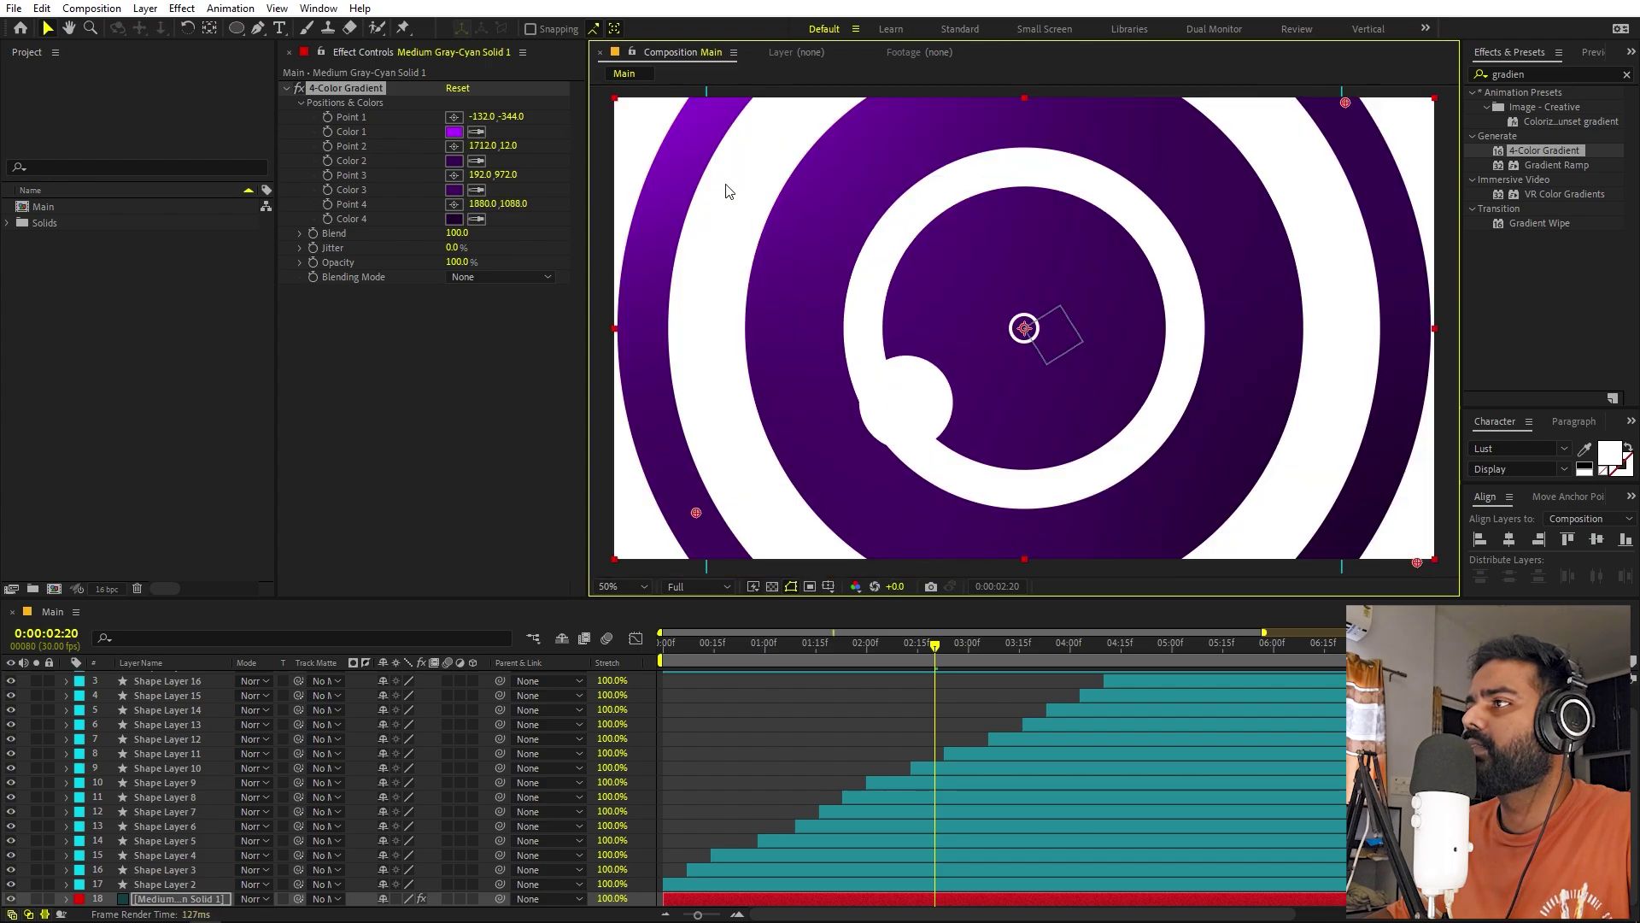
key(comma)
drag(791, 140, 747, 78)
key(period)
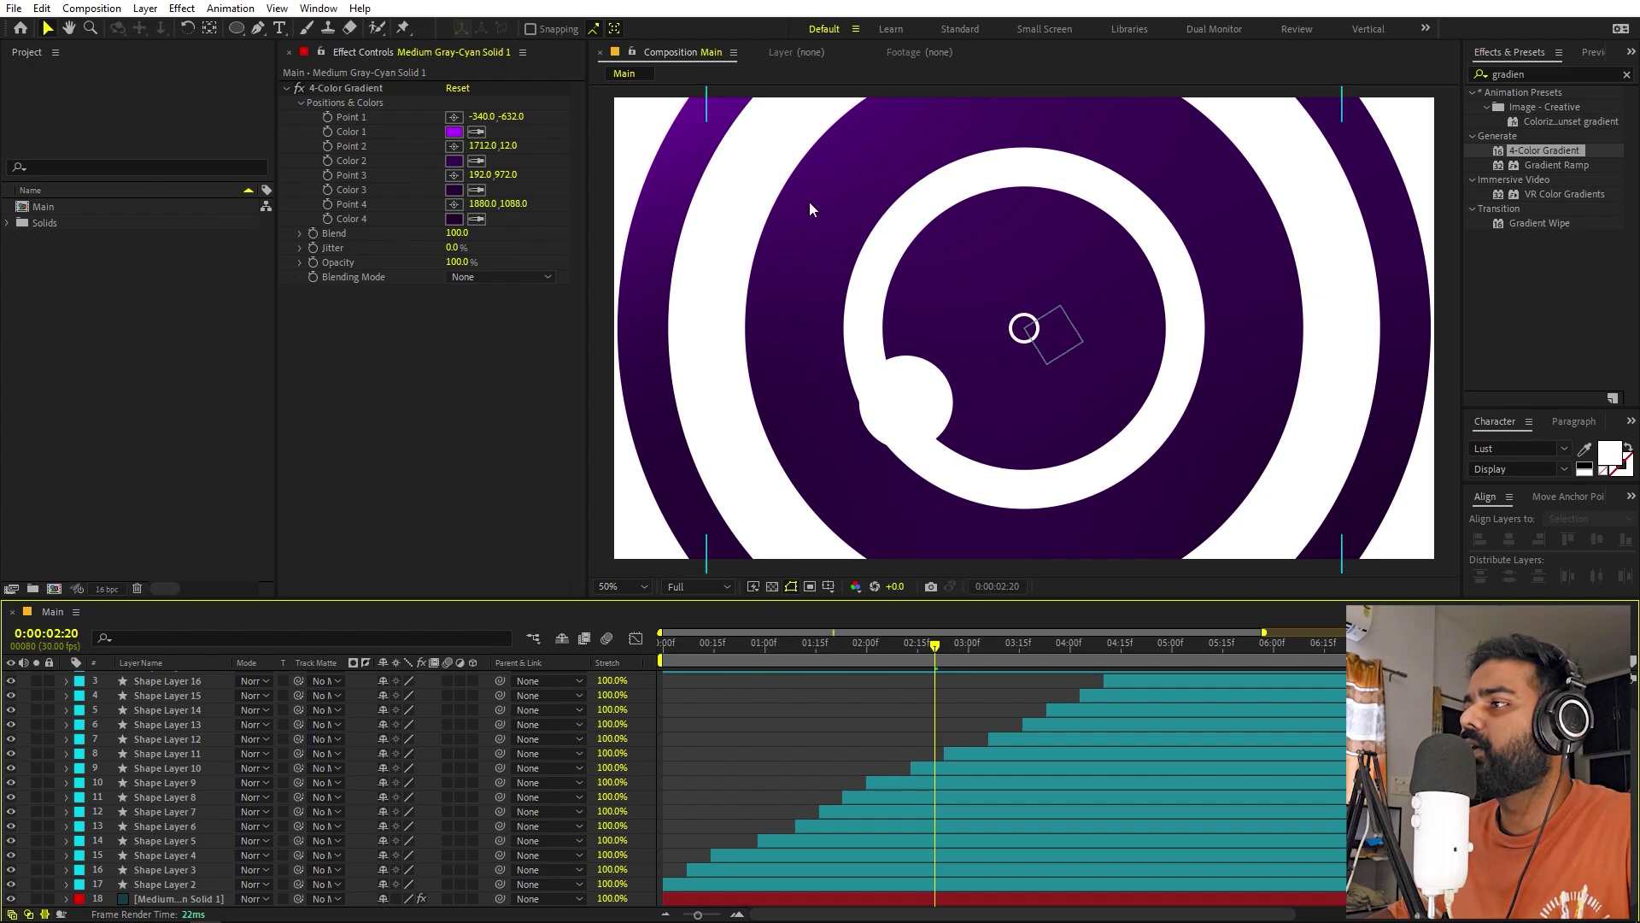
mouse_move(721, 669)
mouse_down()
mouse_move(670, 668)
mouse_move(717, 669)
mouse_up()
Apply 4-Color Gradient to Shape Layer 2 and paste the background's purple into Color 1.
click(699, 881)
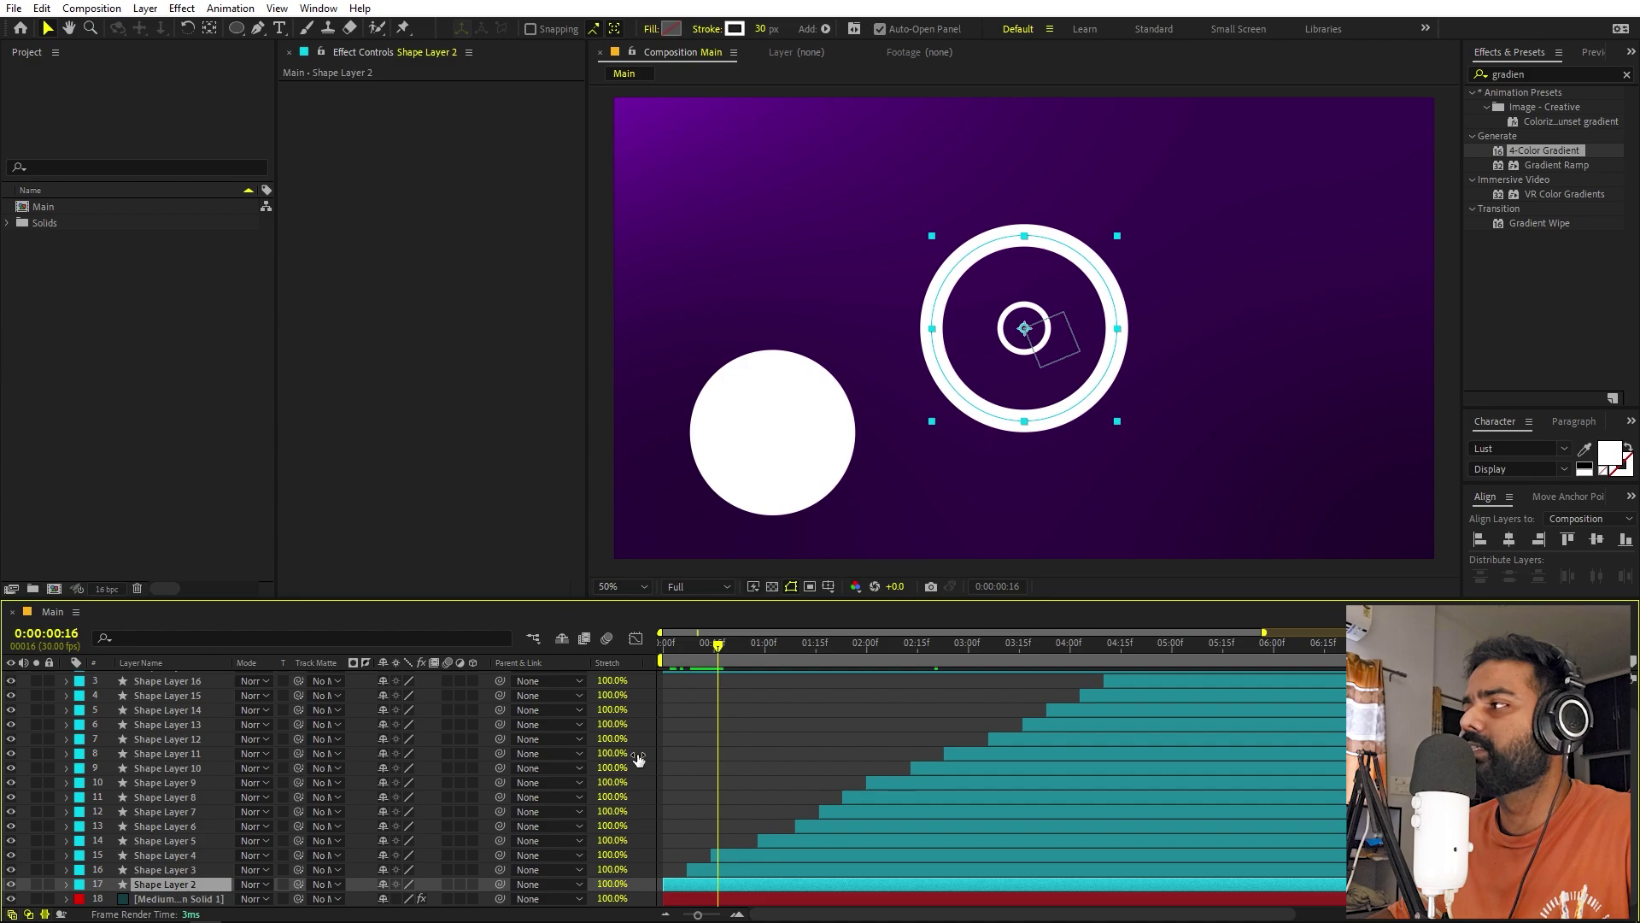
drag(1551, 148, 771, 880)
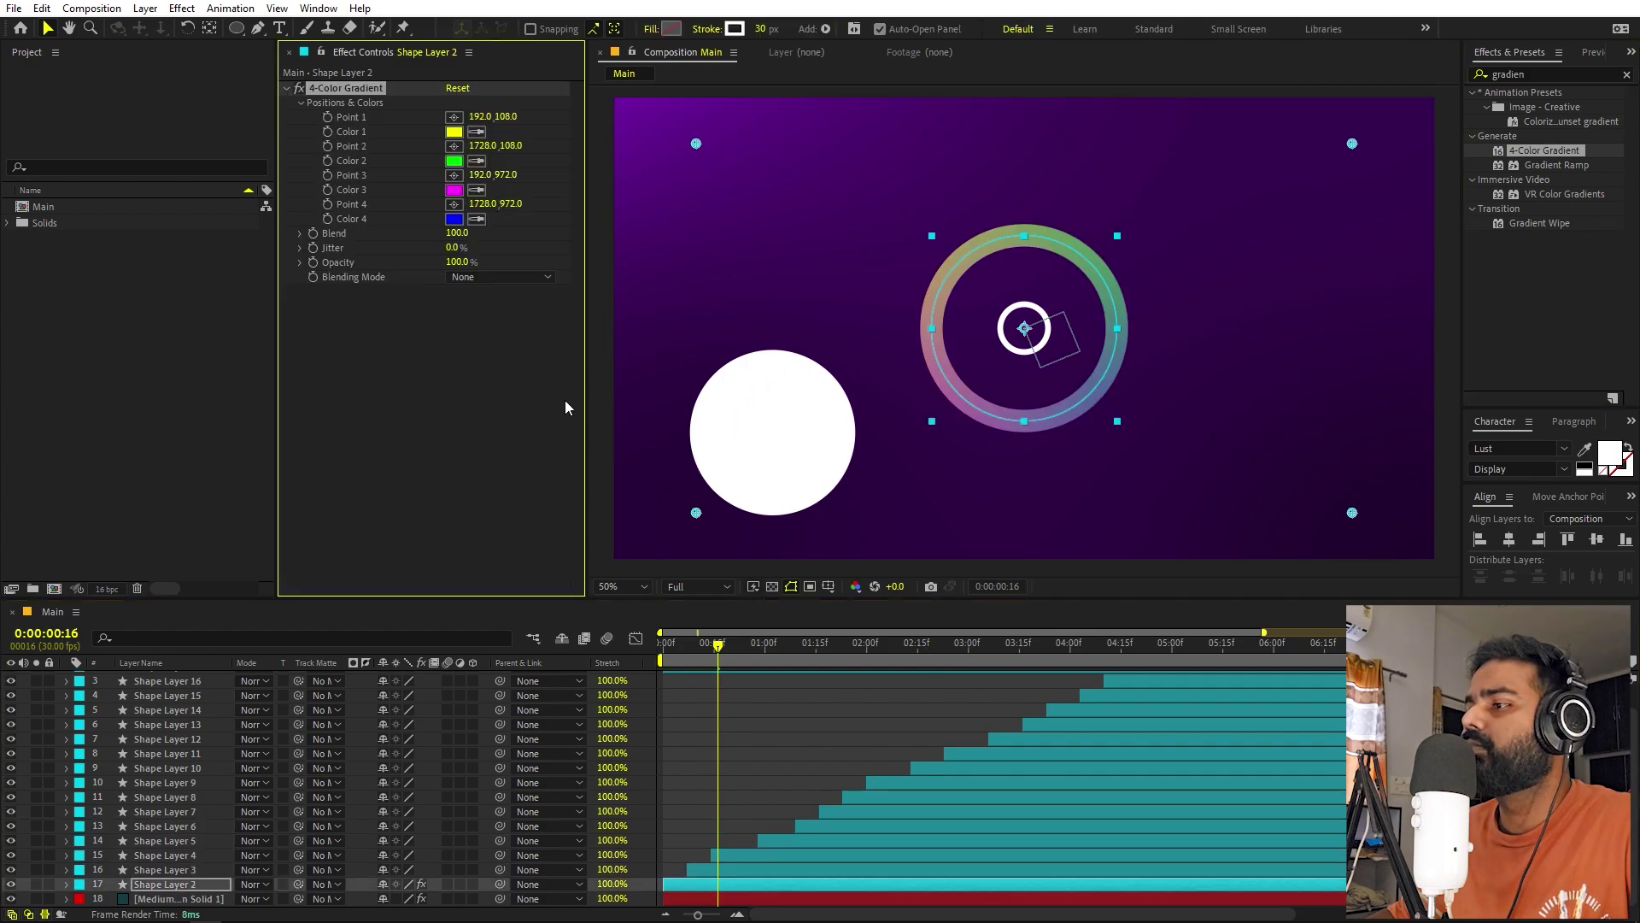
click(696, 899)
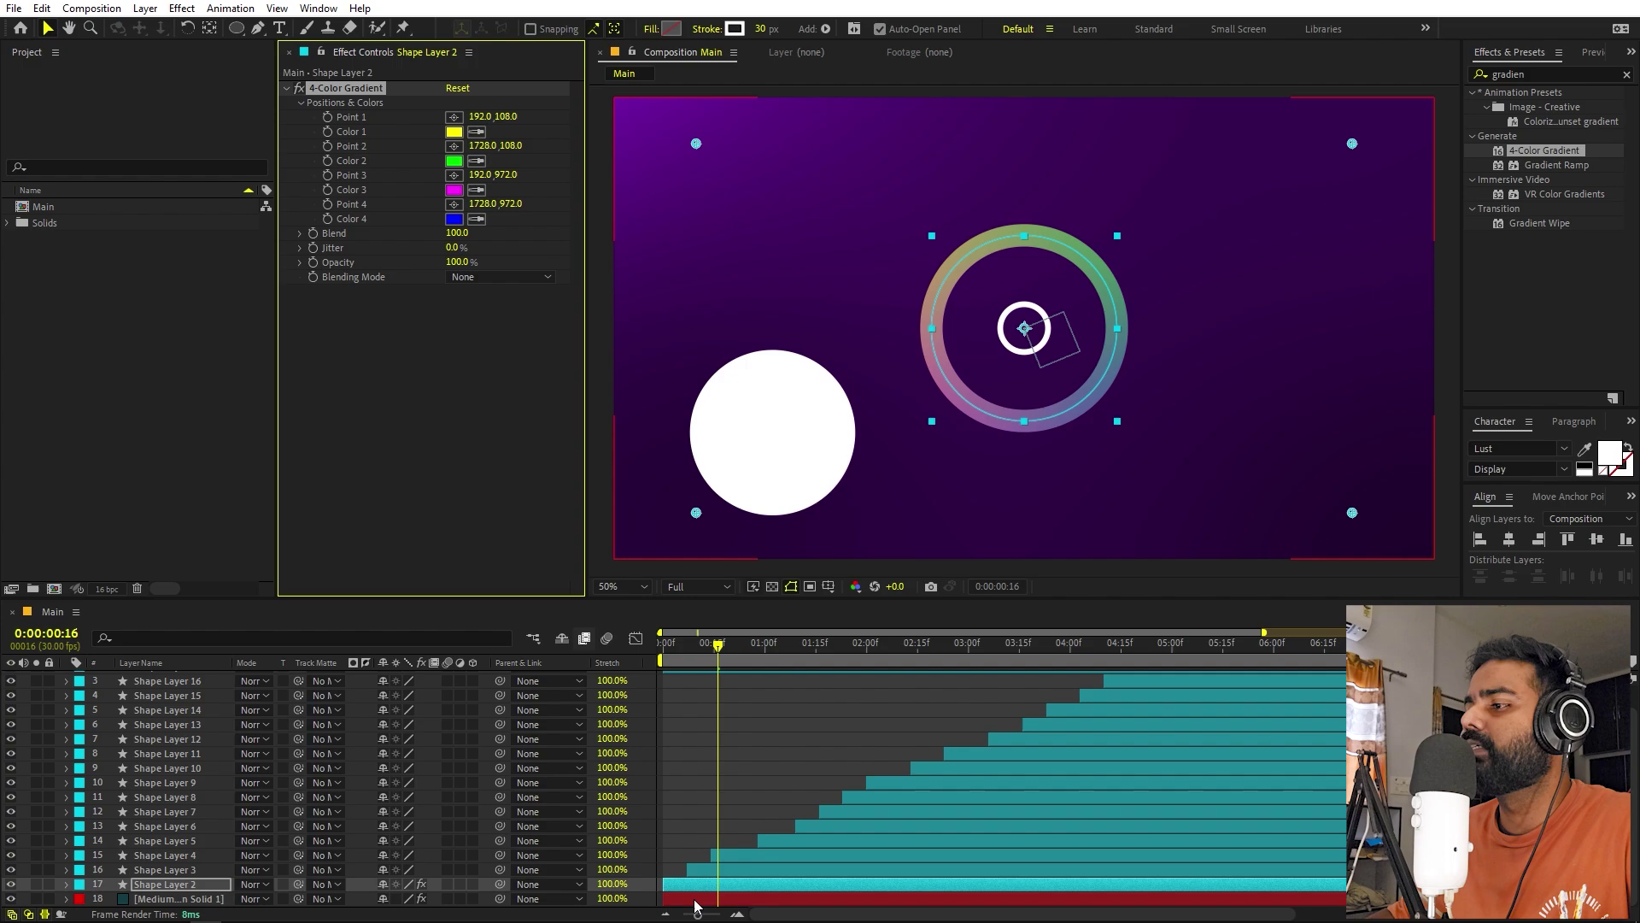
click(454, 131)
key(ctrl+c)
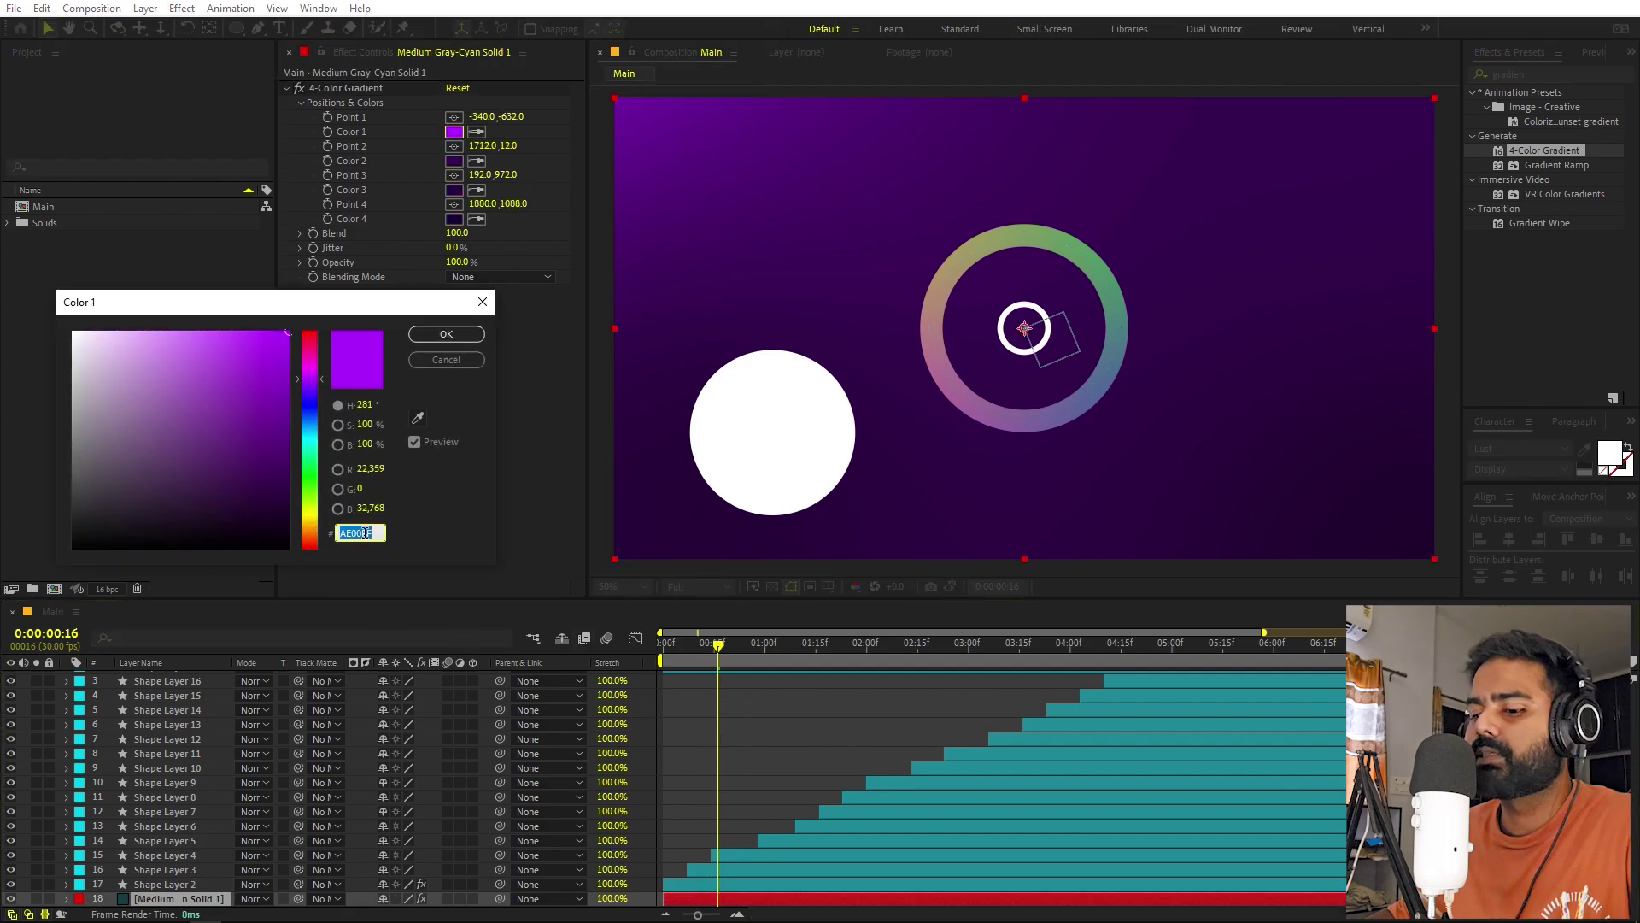
click(465, 335)
click(696, 884)
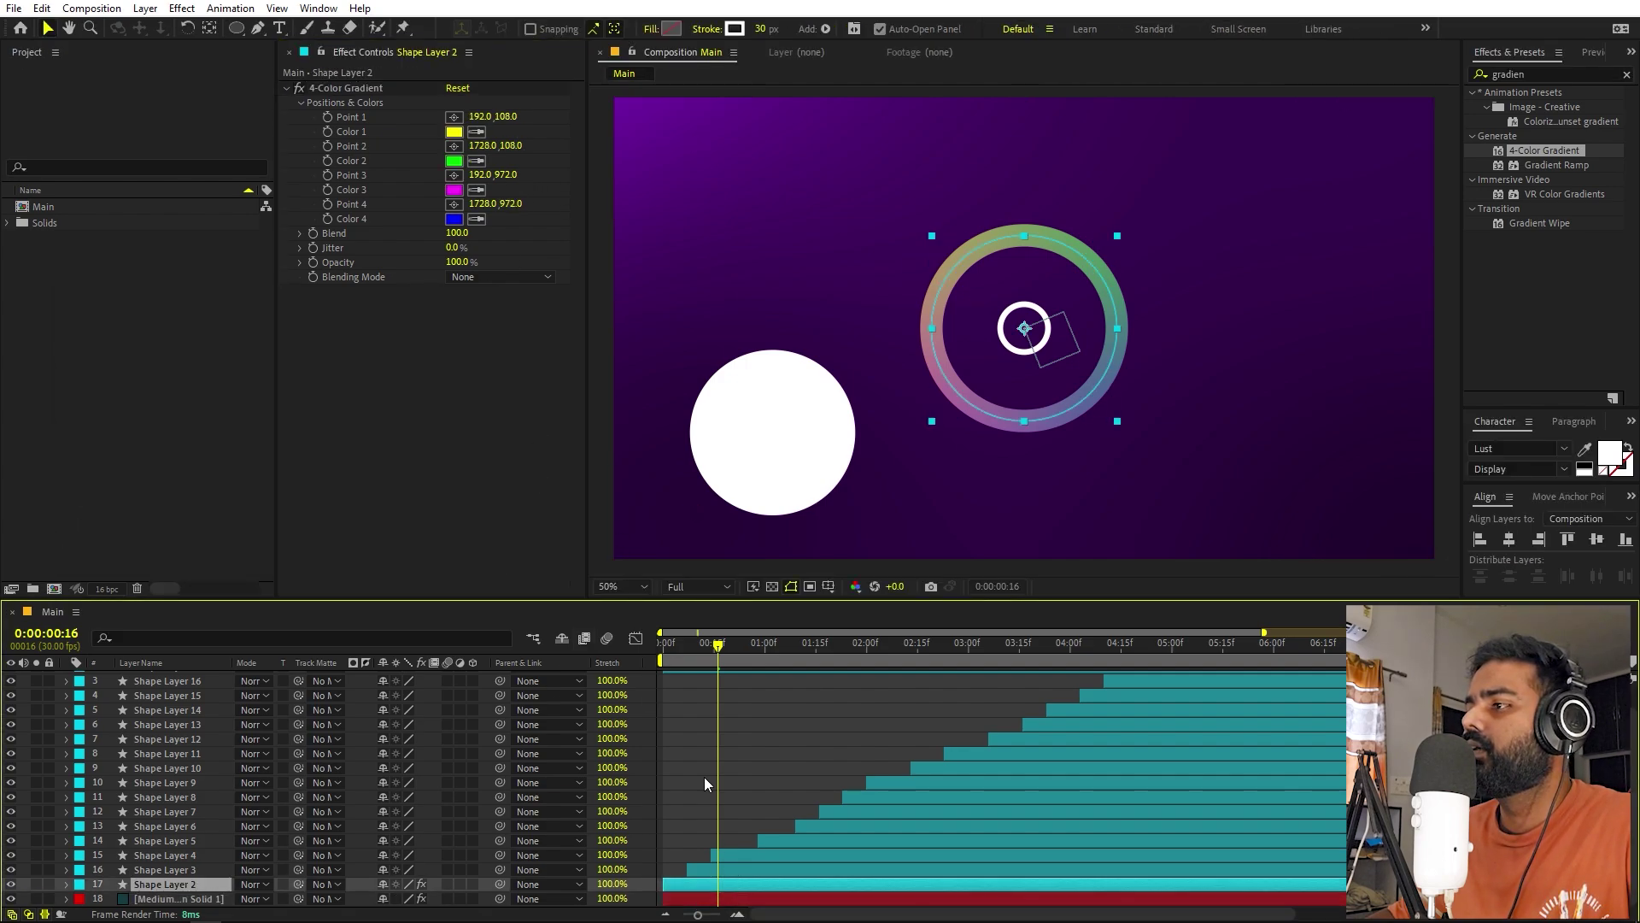
click(451, 131)
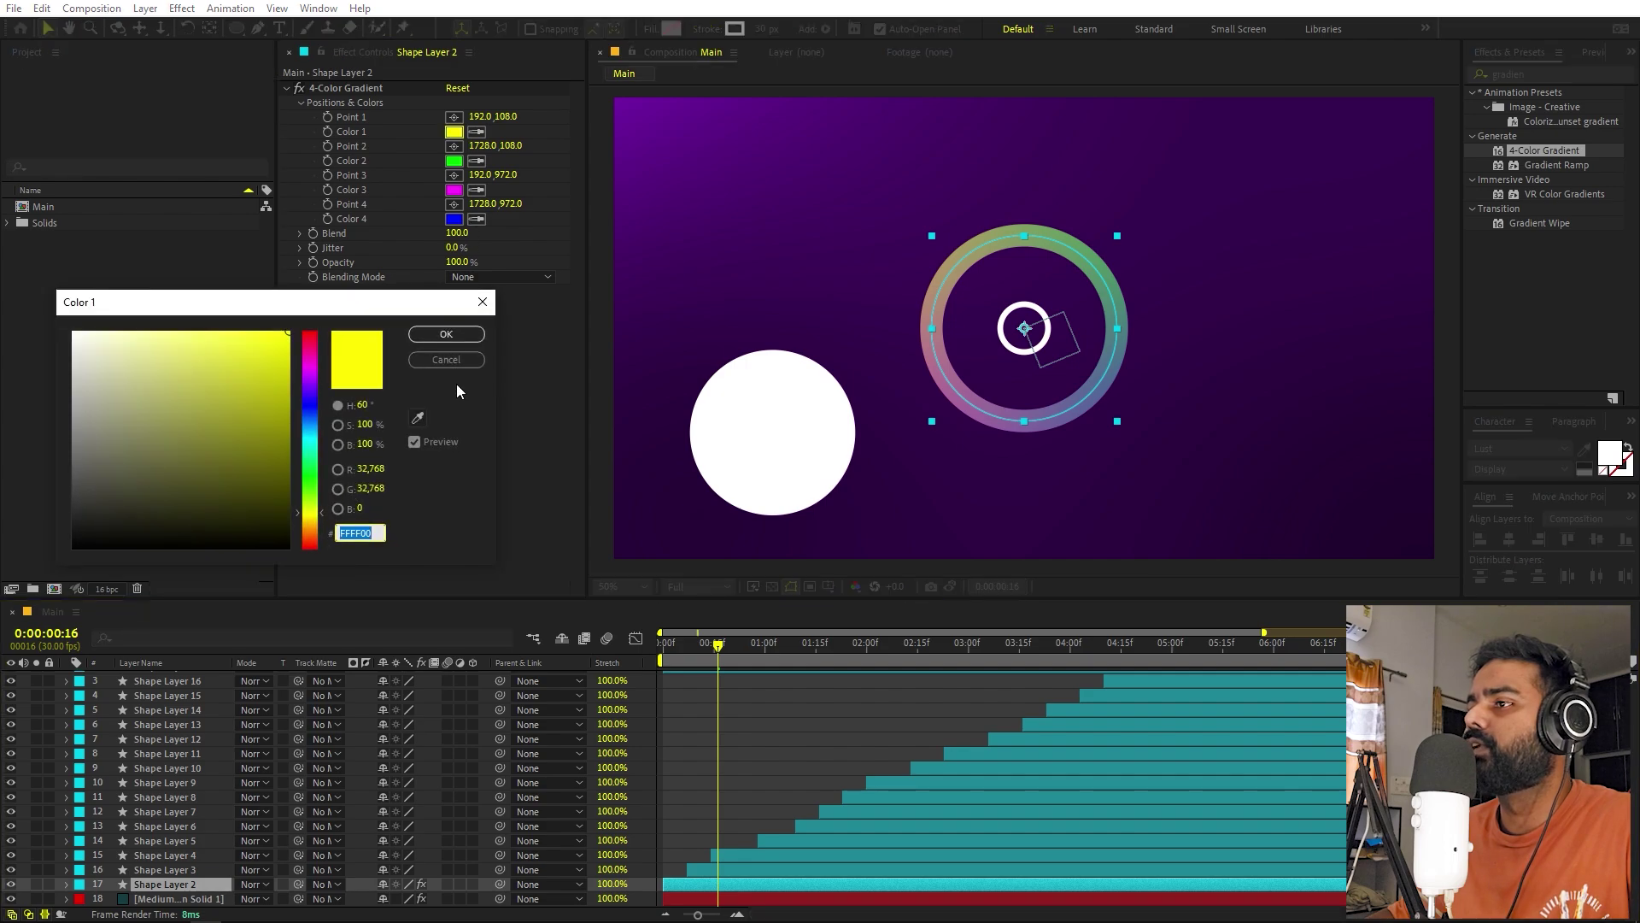
key(ctrl+v)
click(446, 334)
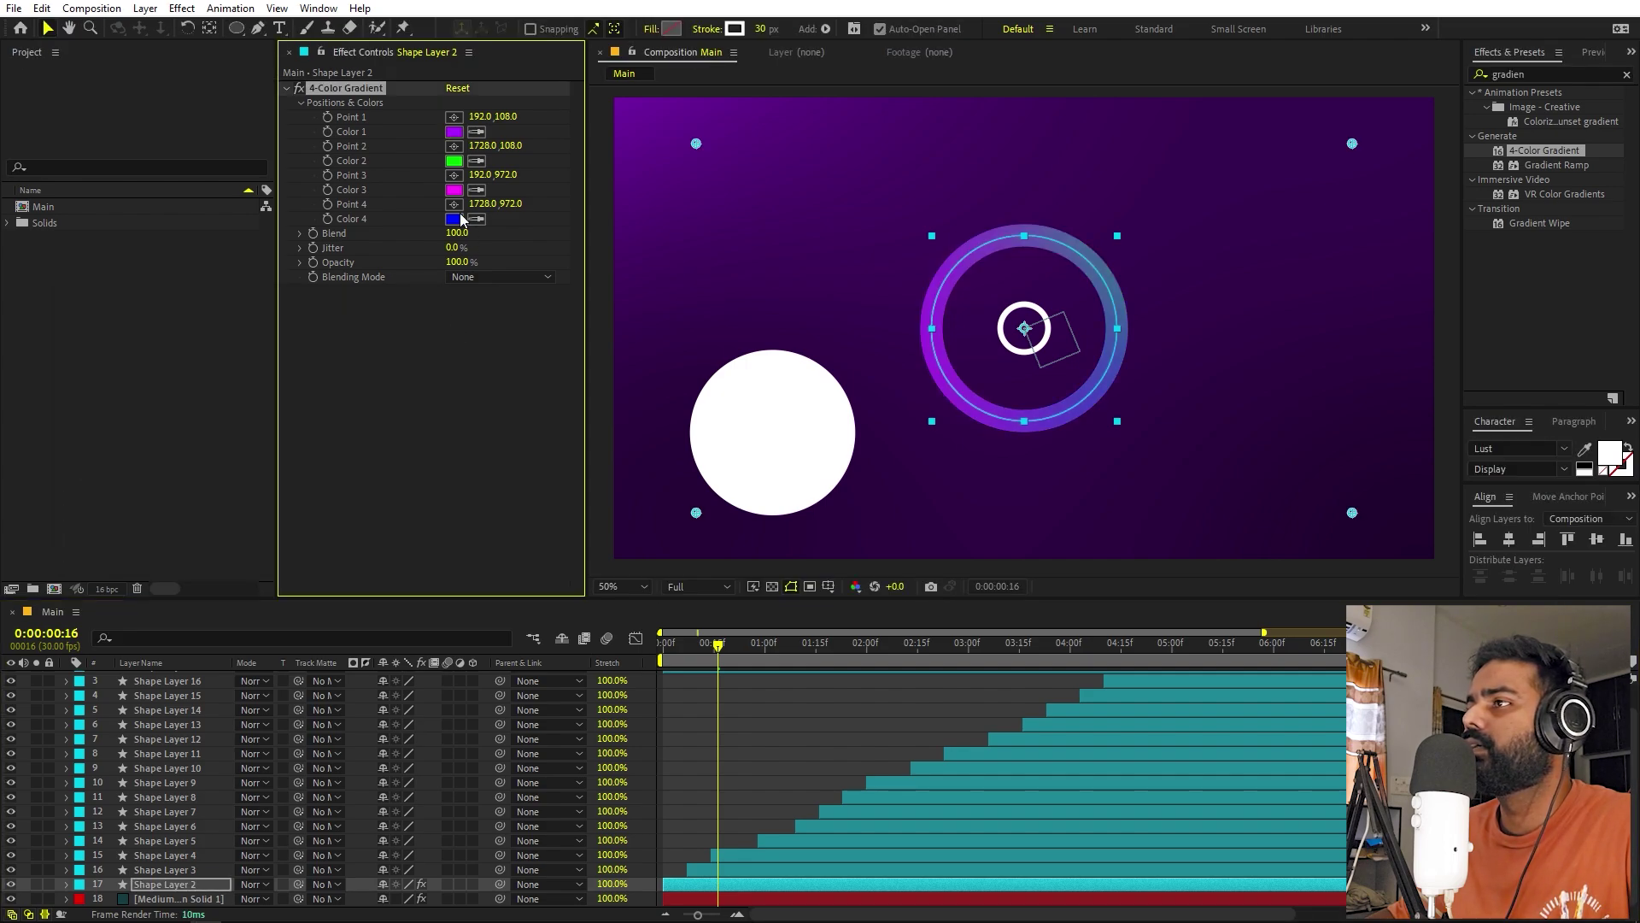
Make the ring's Color 2 white (ffffff) and position points 1 and 2 around the ring.
click(454, 161)
text(ffffff)
click(438, 336)
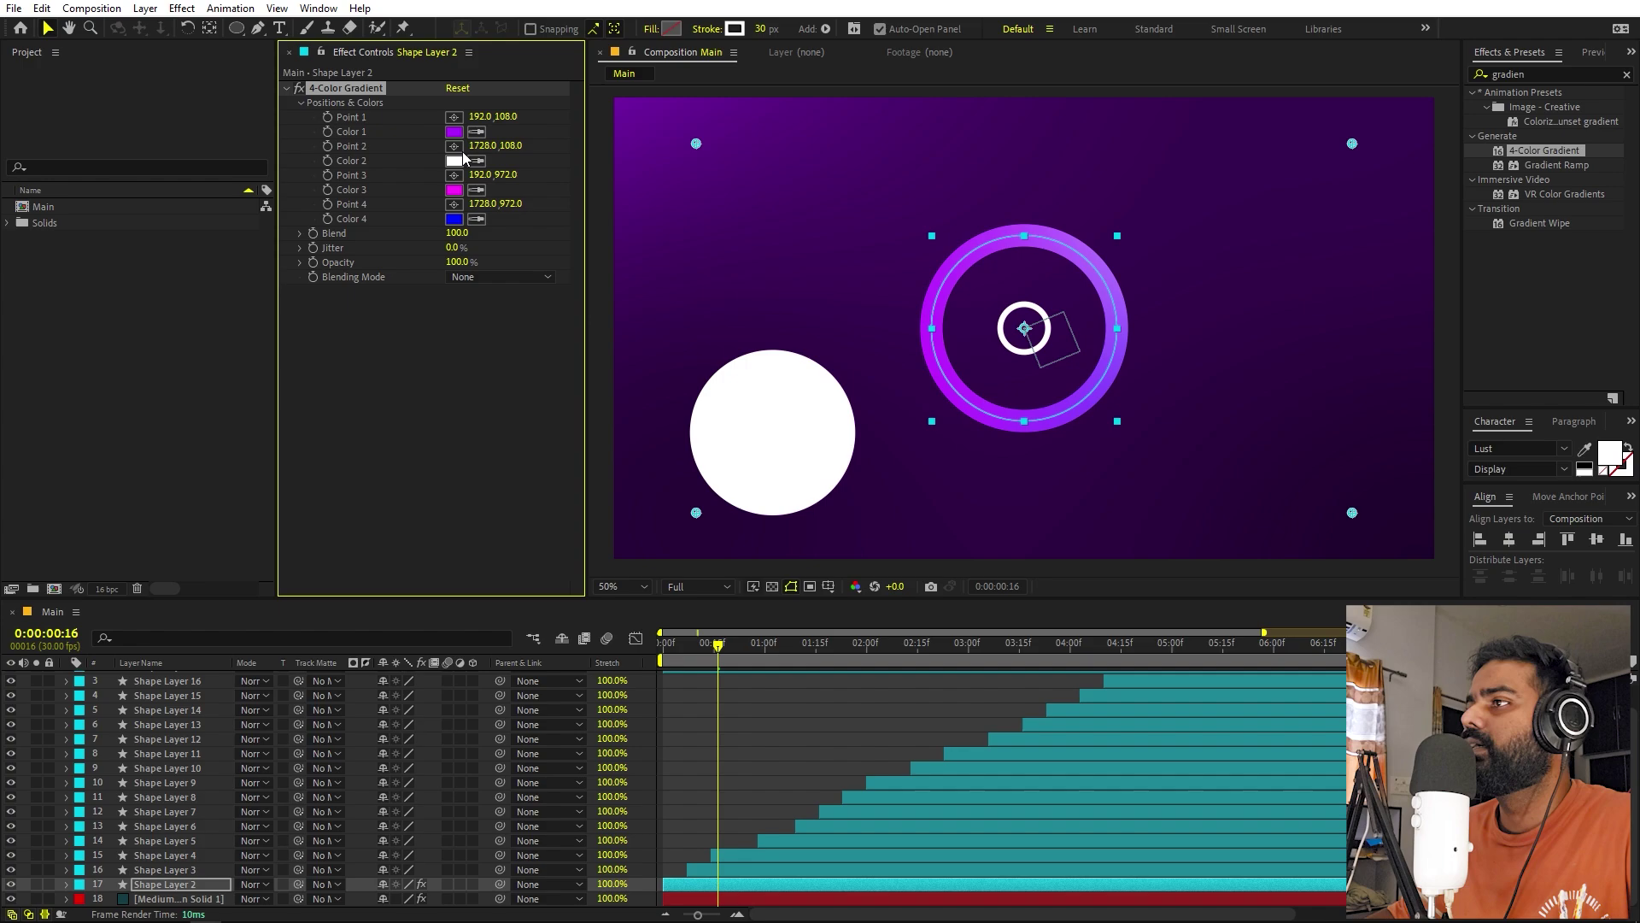
click(453, 145)
click(1054, 318)
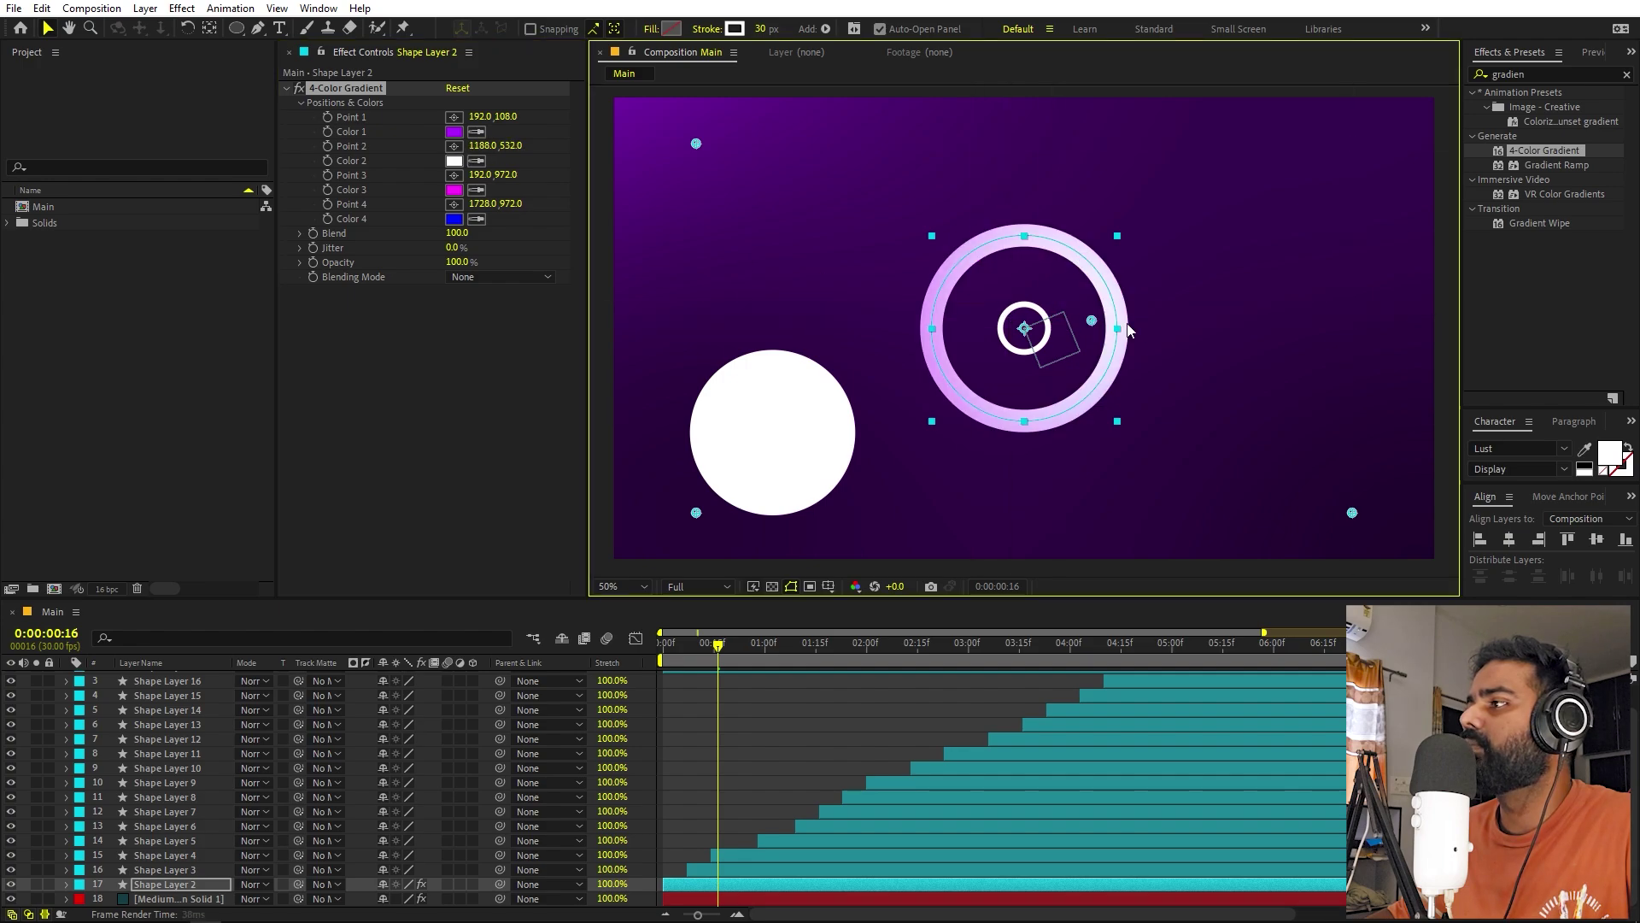
drag(1127, 325, 1141, 330)
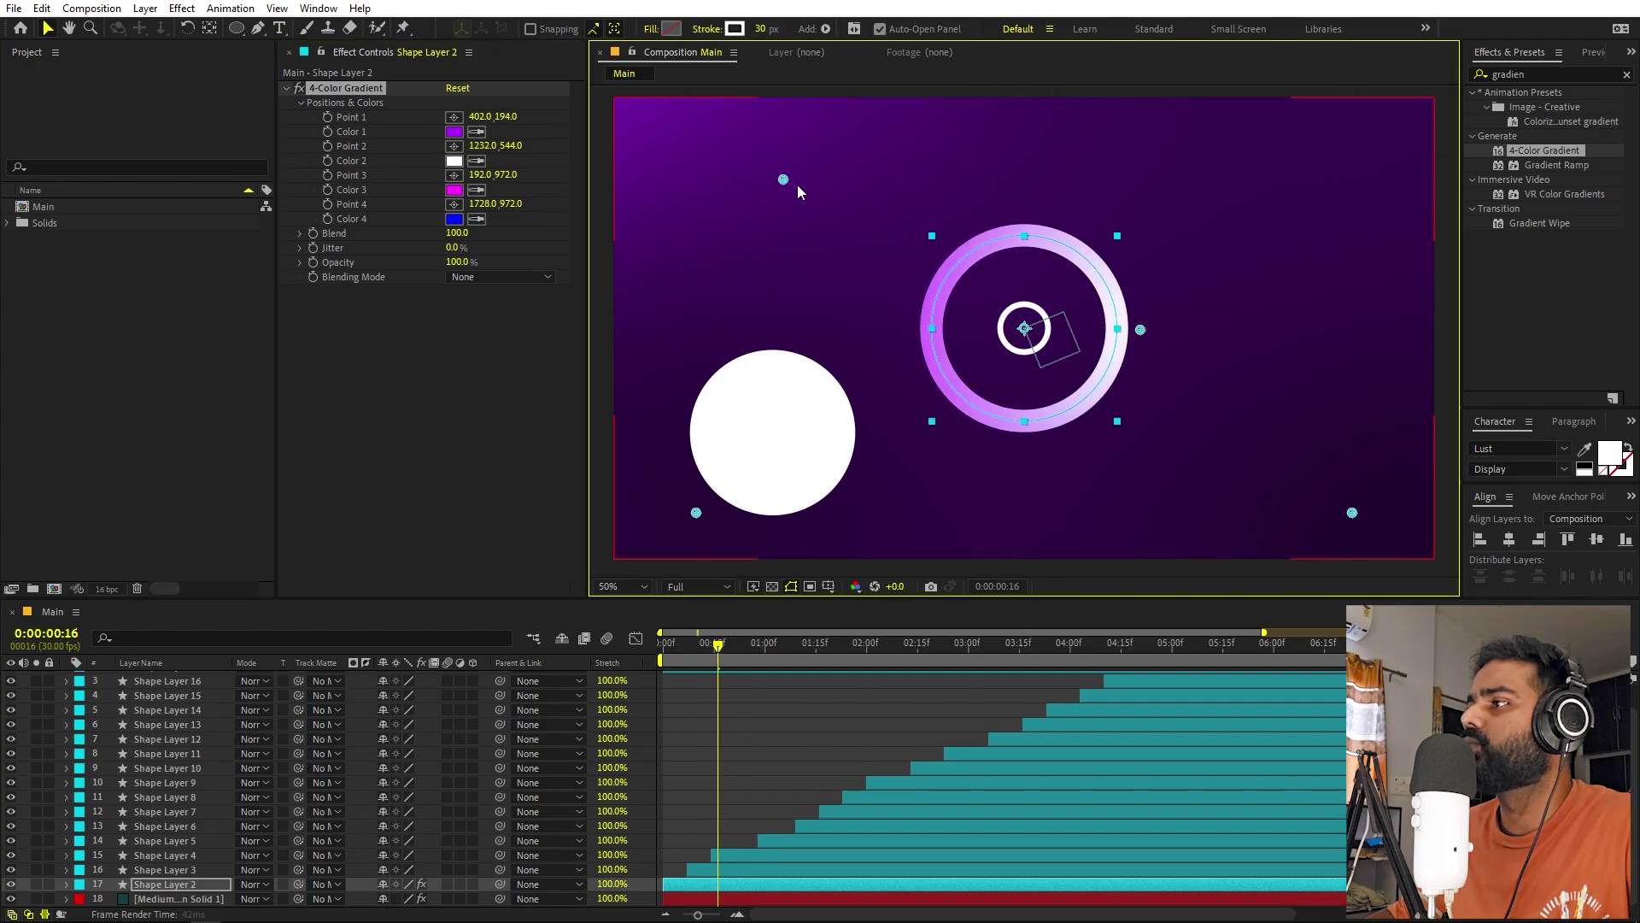
drag(783, 179, 798, 195)
Set Color 3 to a deep purple and place points 3 and 4 below and lower right.
click(475, 190)
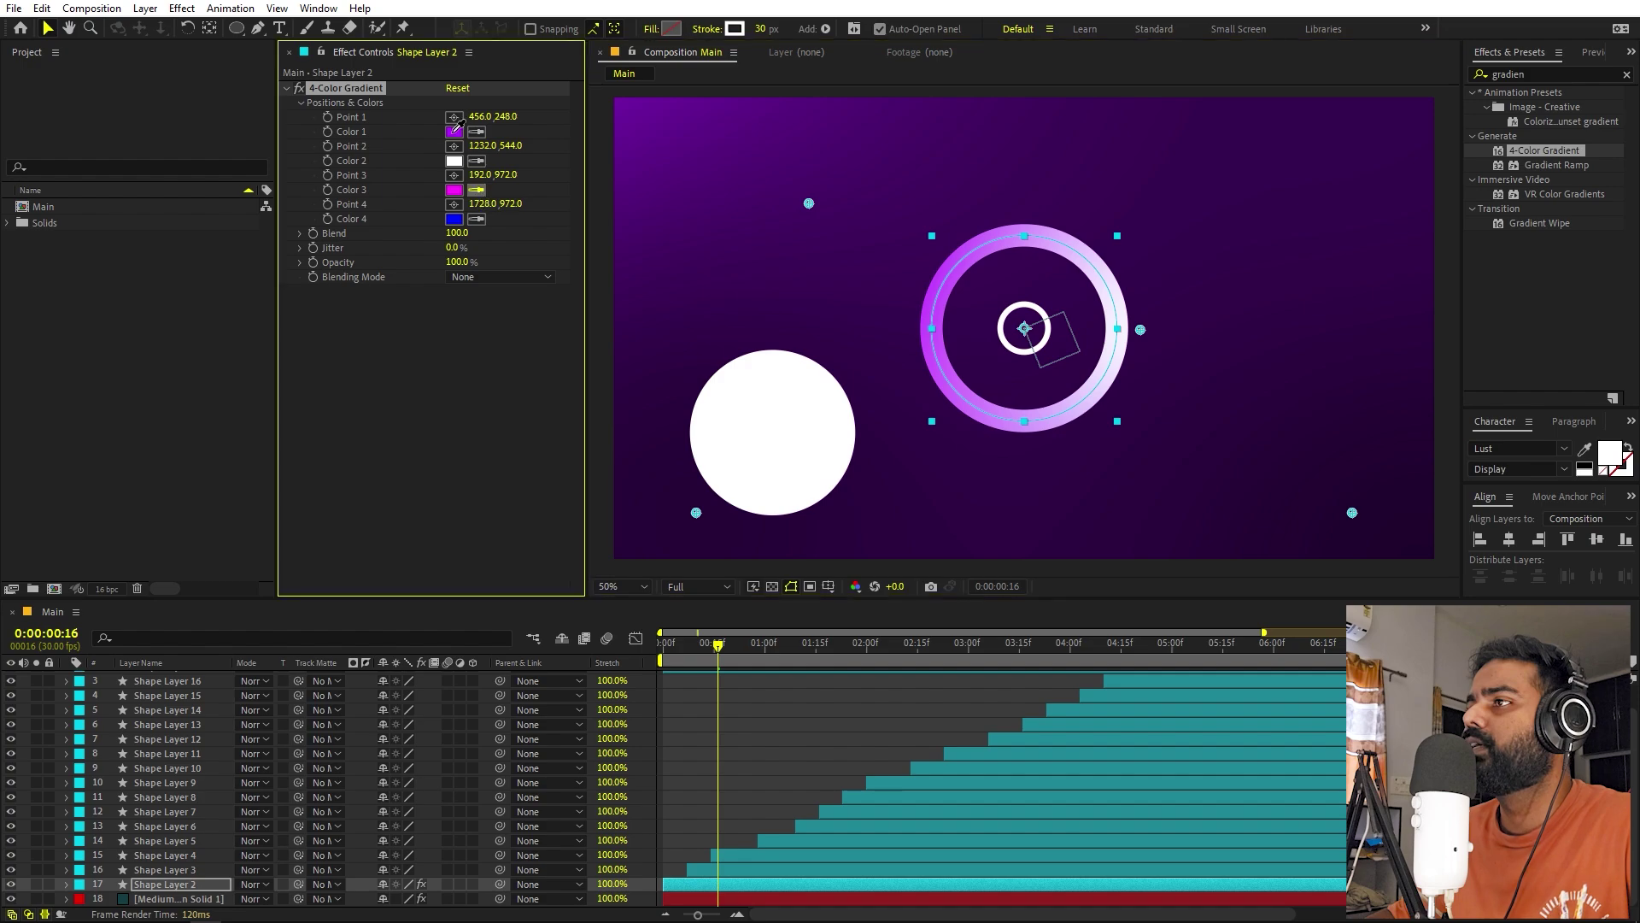
click(468, 128)
click(453, 190)
drag(296, 425, 305, 463)
click(446, 334)
drag(696, 512, 780, 514)
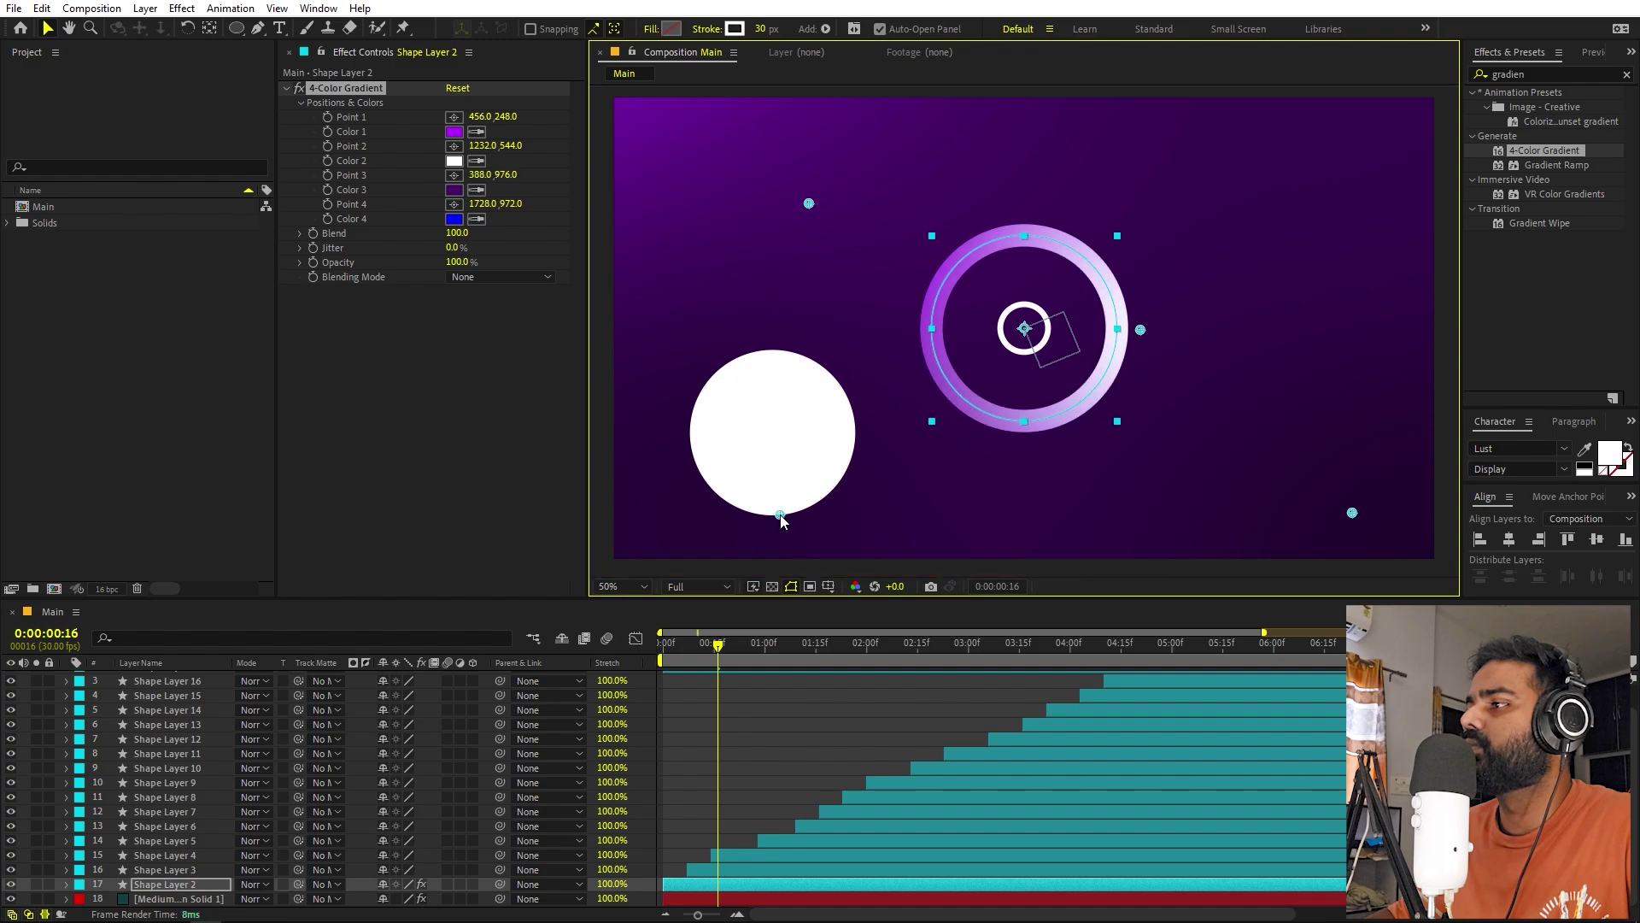
drag(1352, 513, 1337, 537)
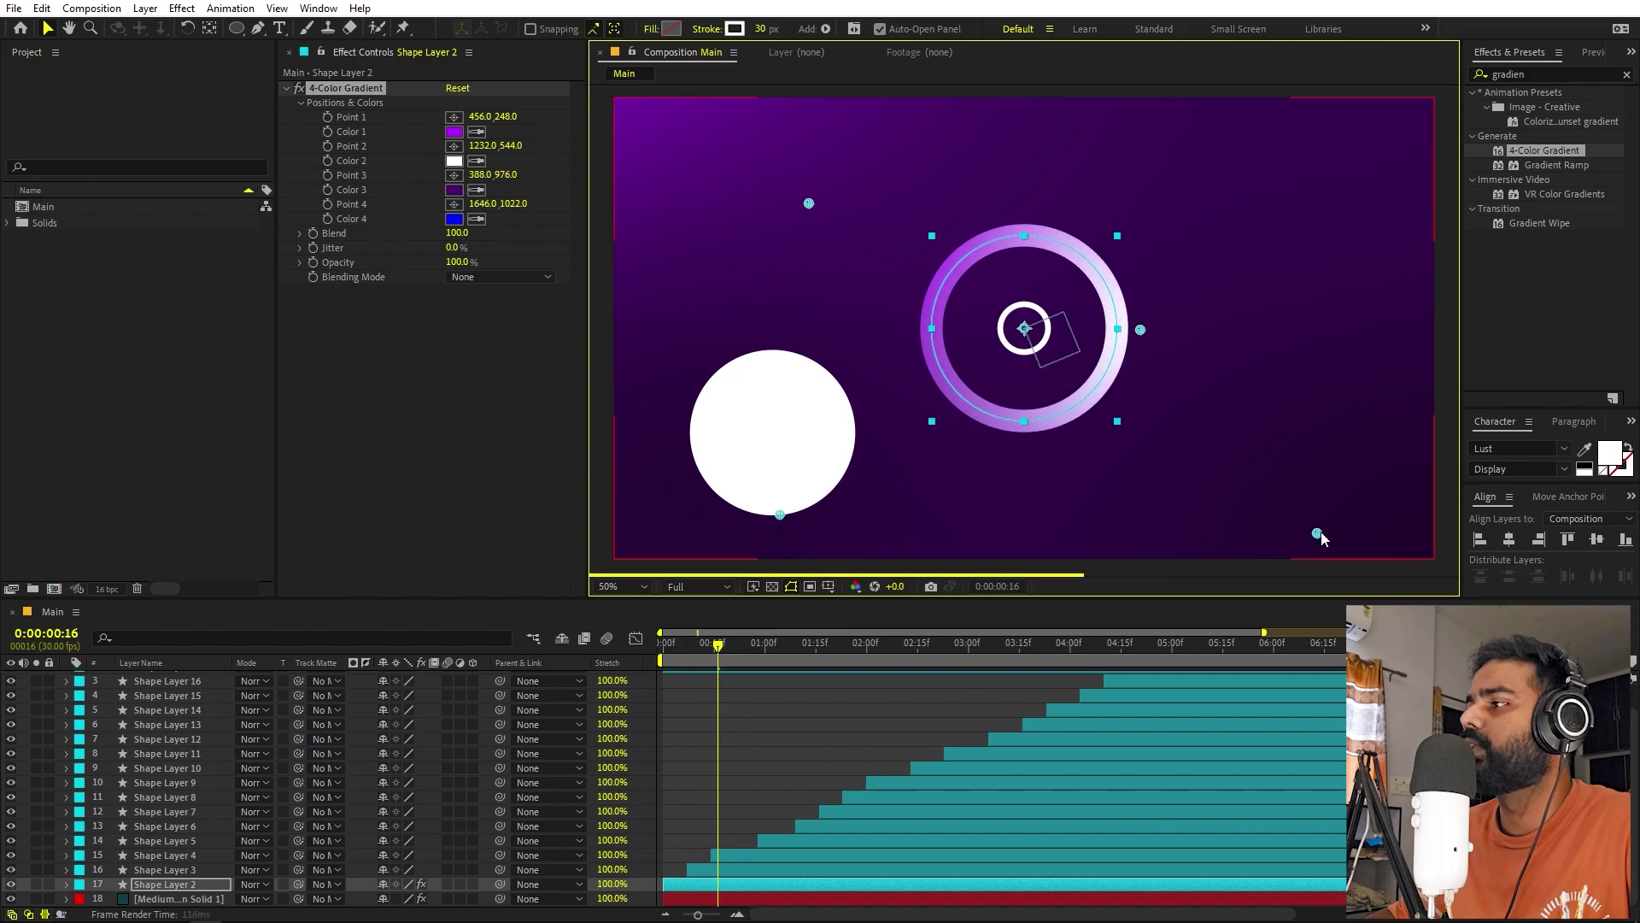
Set the ring gradient's Color 4 to purple and preview the animation from the start.
click(454, 219)
click(418, 416)
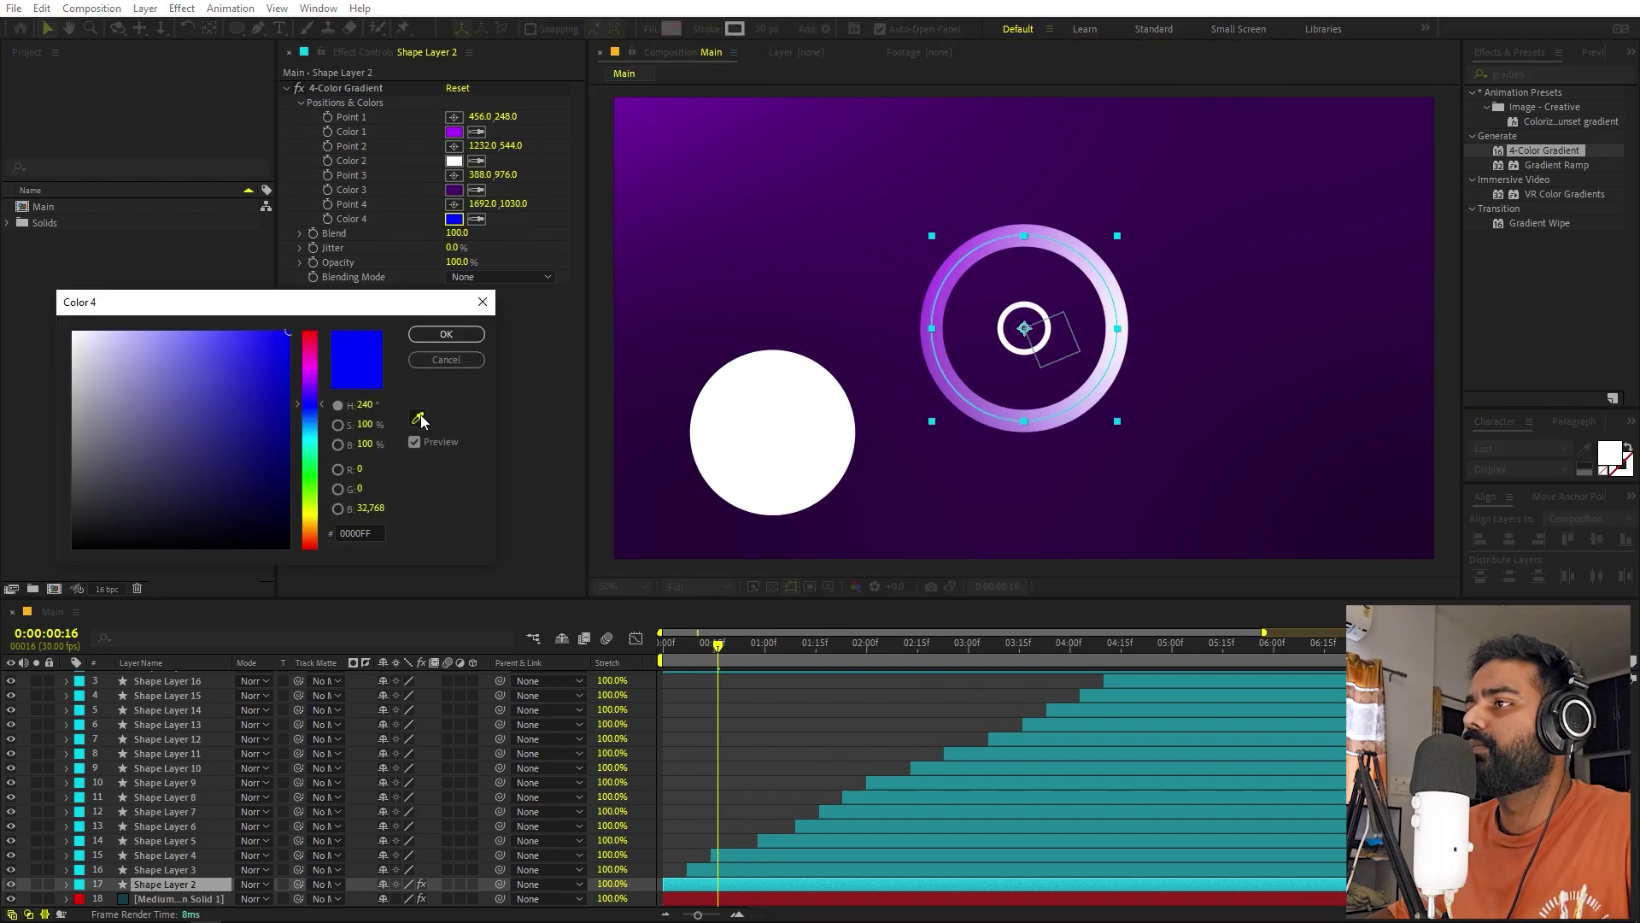
click(459, 190)
click(446, 334)
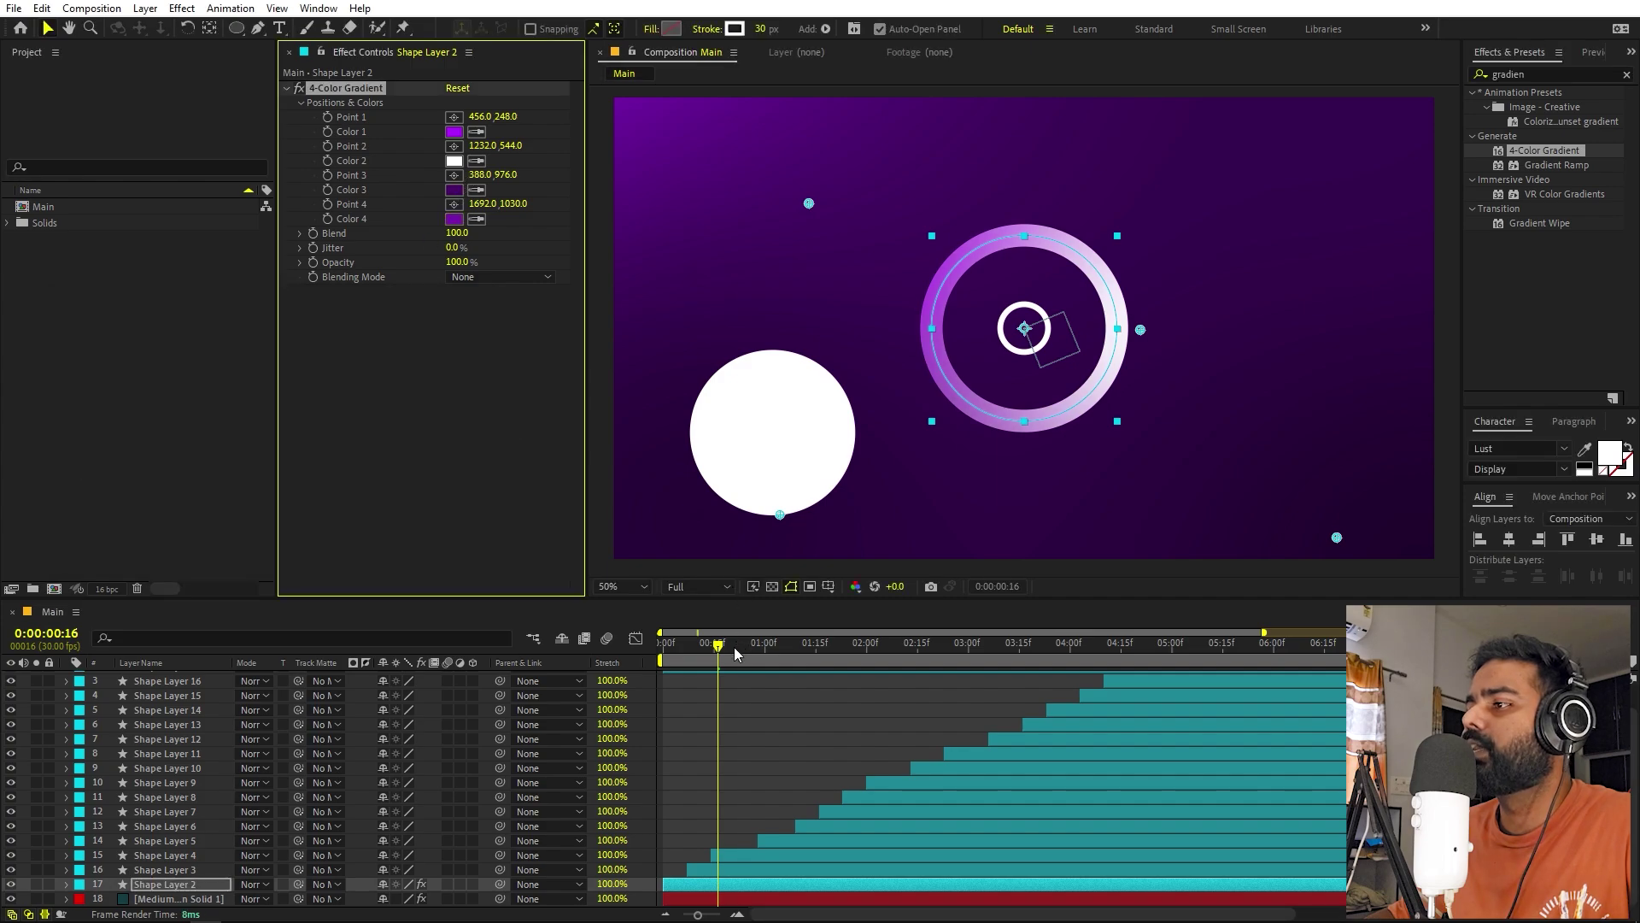
key(Home)
key(space)
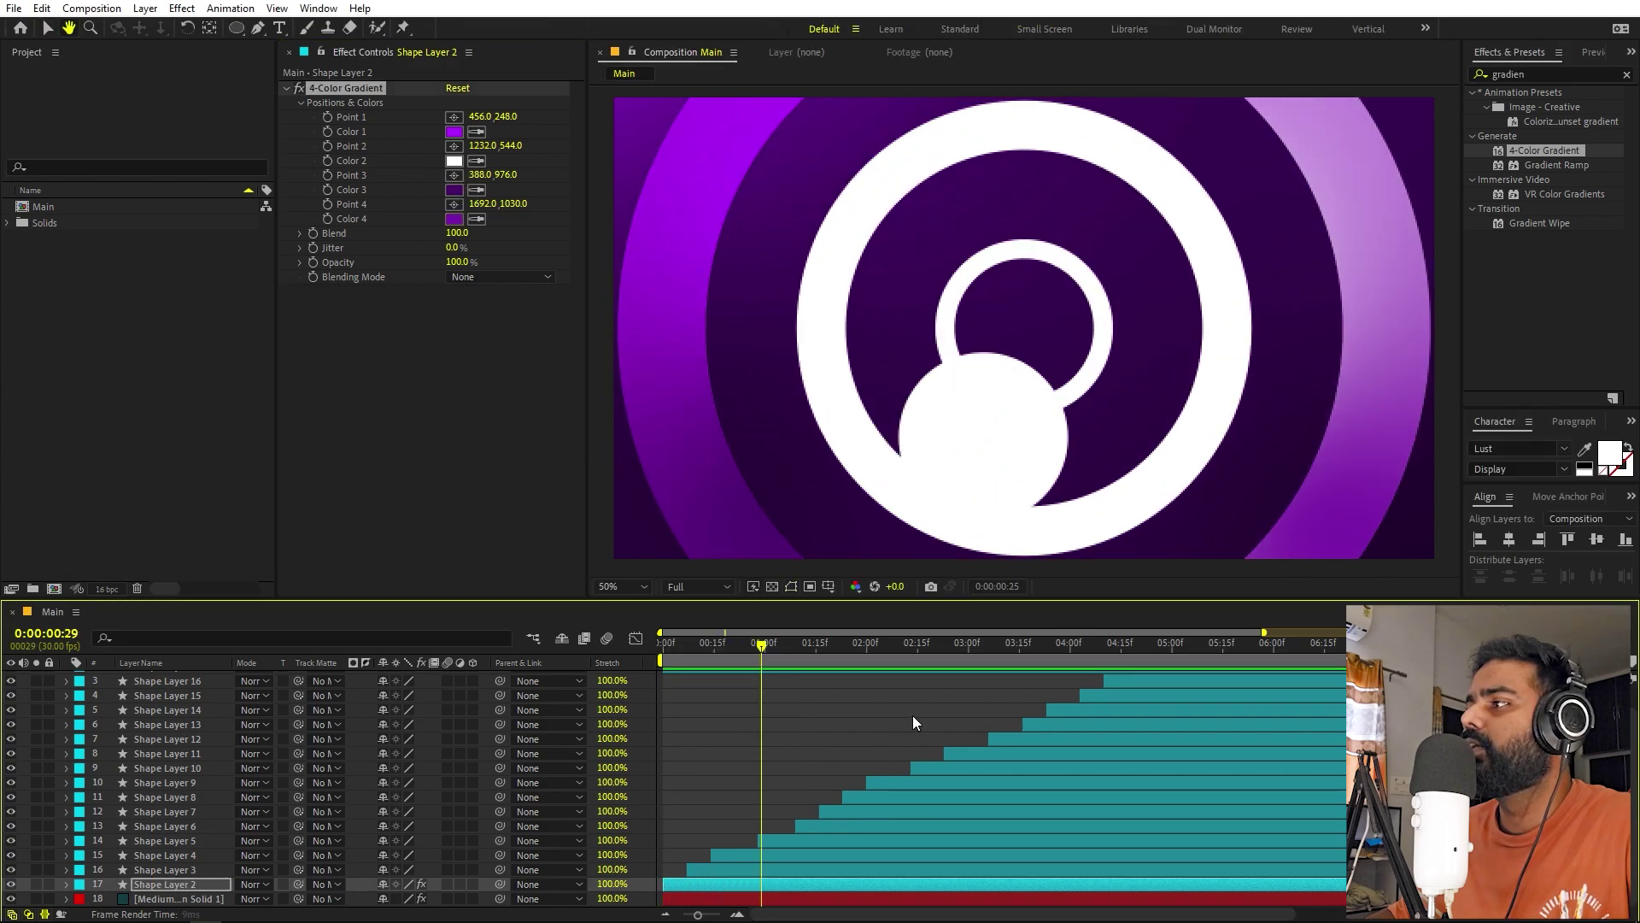
Copy Shape Layer 2's 4-Color Gradient and paste it onto Shape Layer 3.
key(comma)
mouse_move(762, 658)
mouse_down()
mouse_move(702, 655)
mouse_move(765, 665)
mouse_up()
click(812, 694)
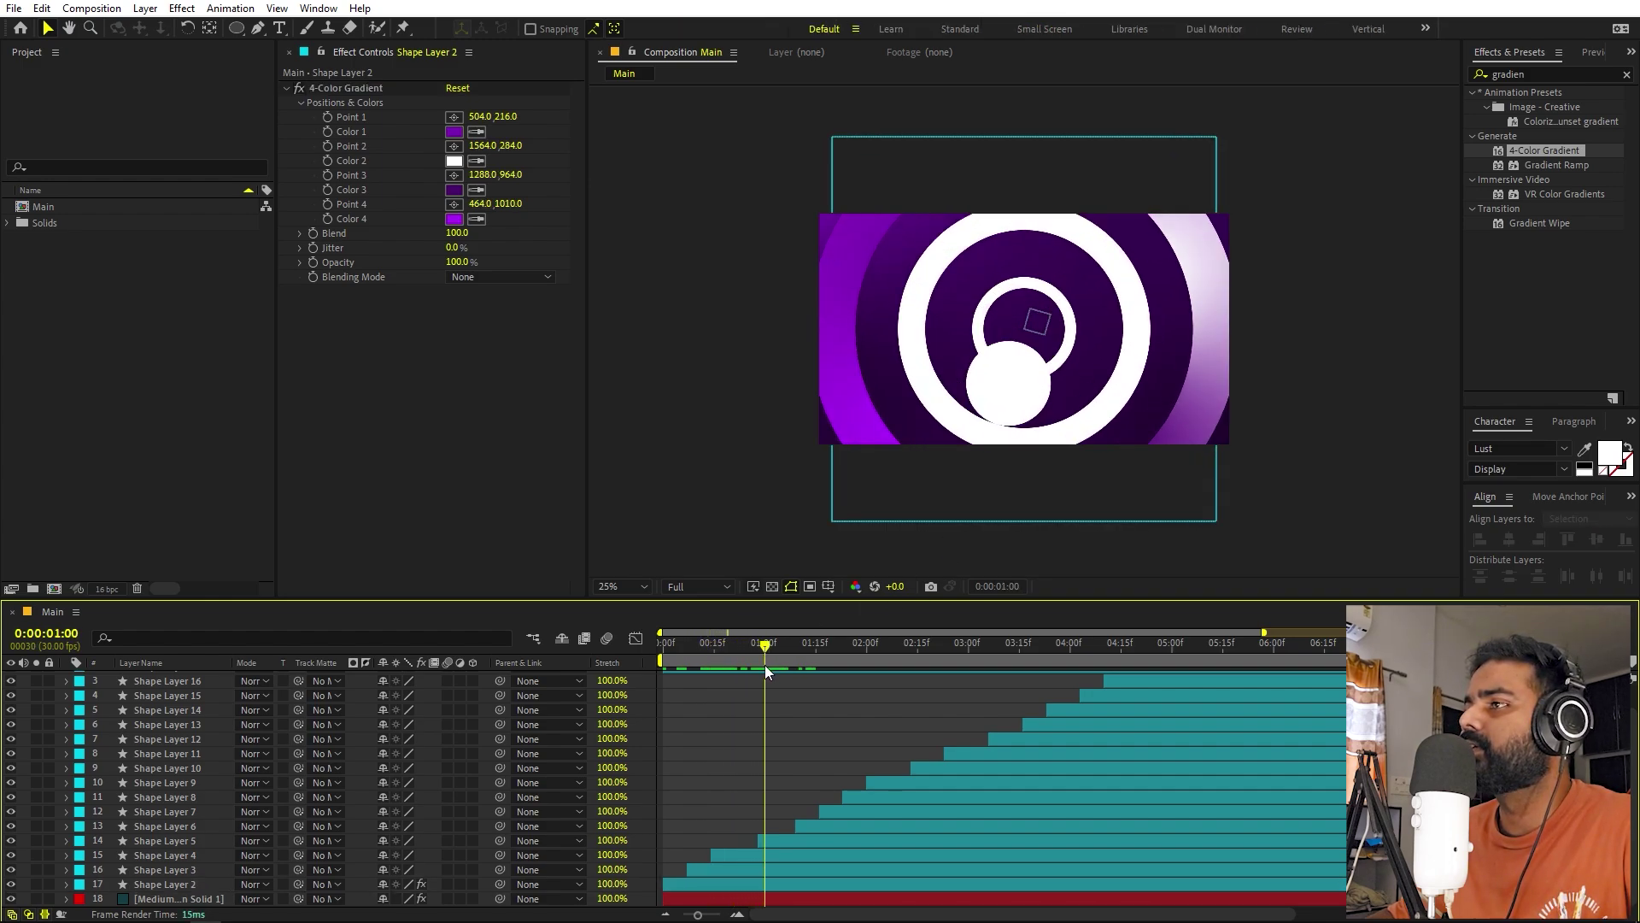
click(367, 89)
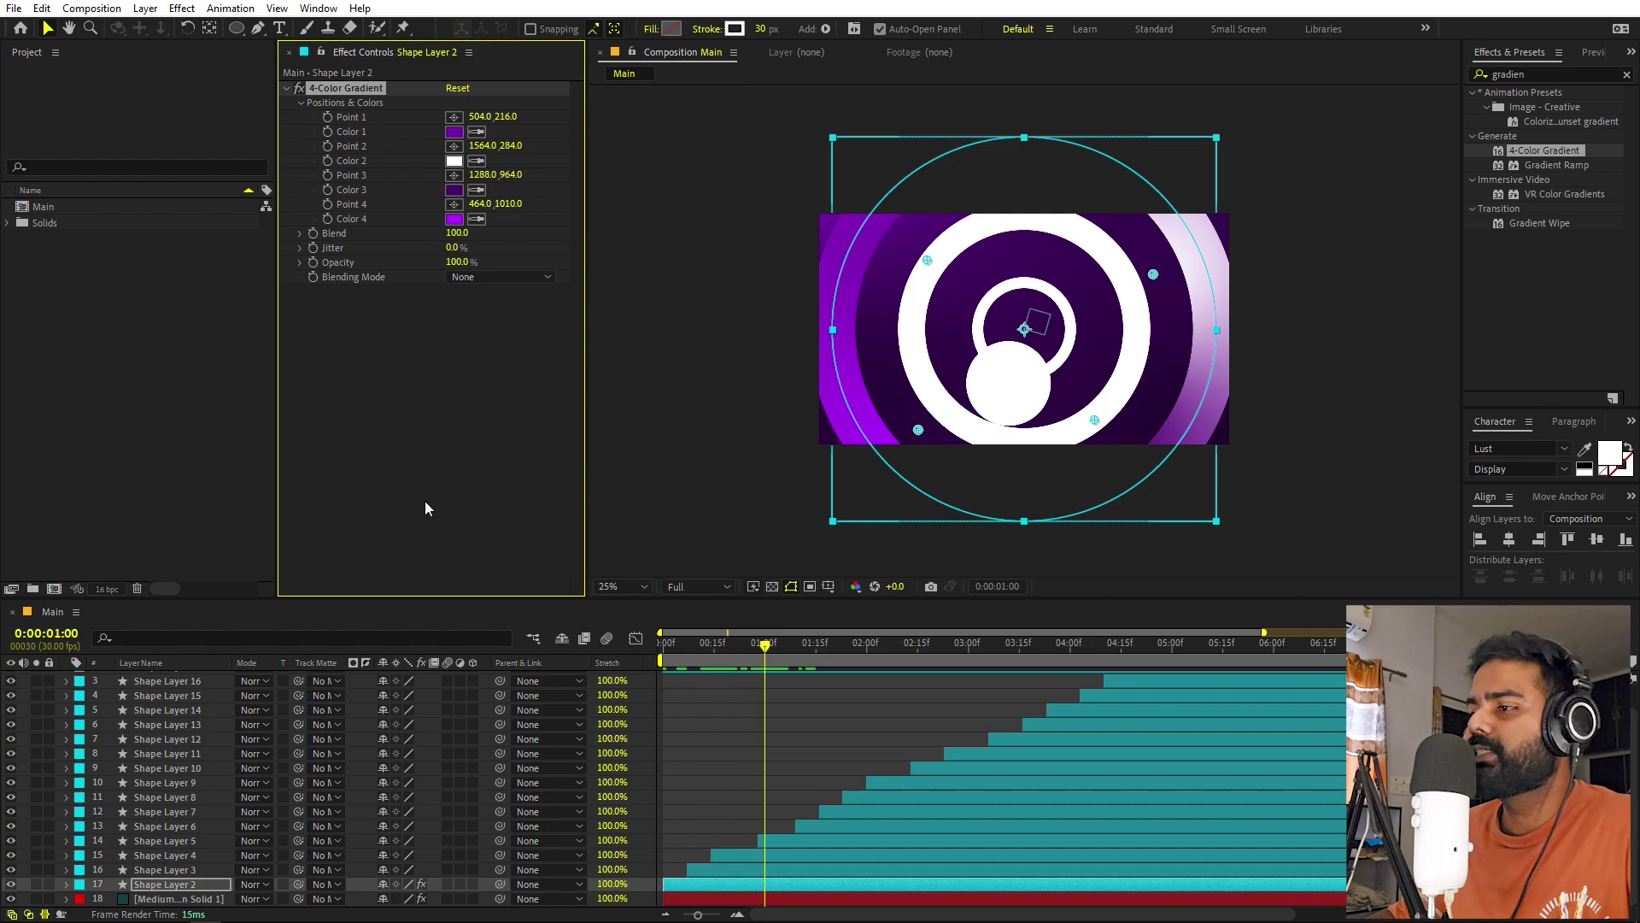
click(722, 871)
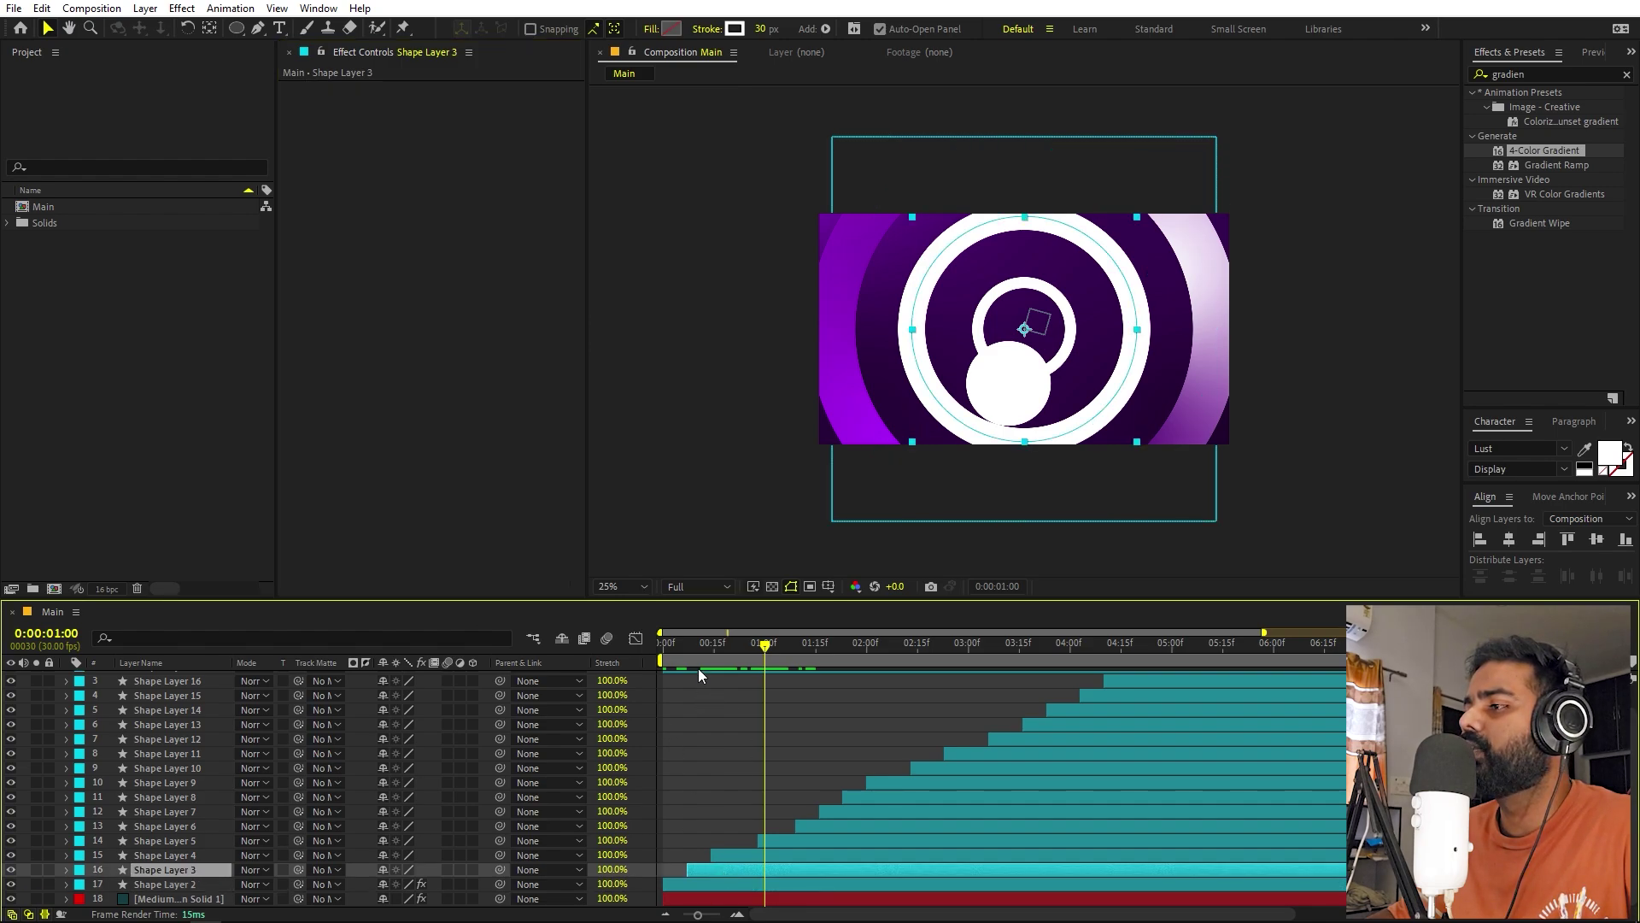
drag(699, 668, 768, 660)
key(ctrl+v)
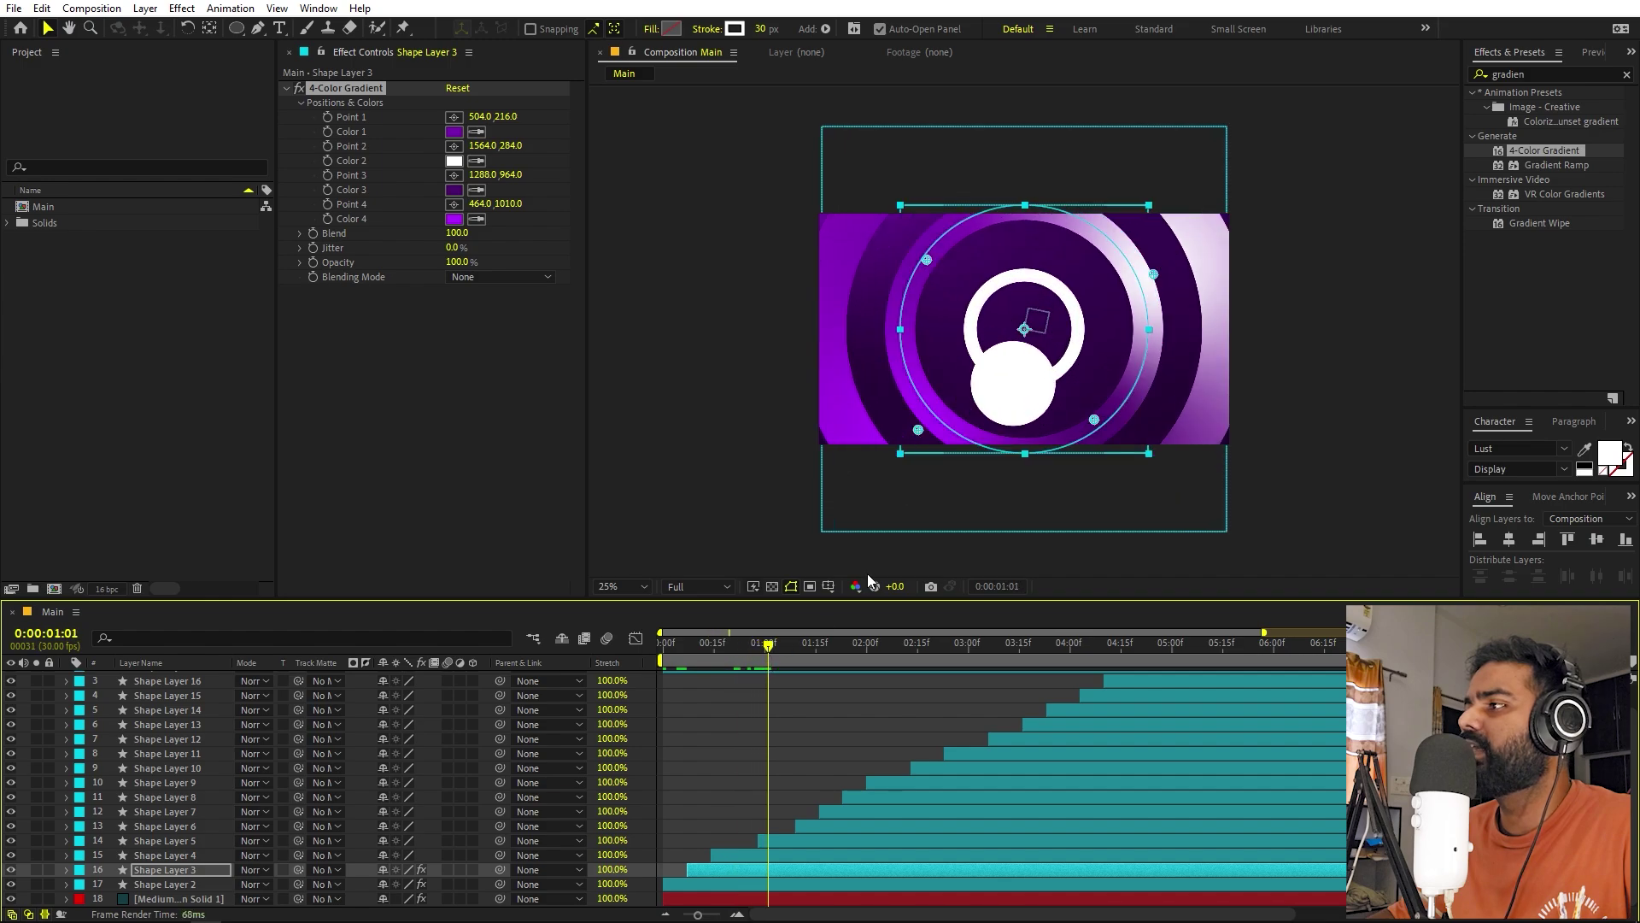
Reposition Shape Layer 3's gradient points, lighten Color 4 to D06BFF, and preview.
drag(1150, 278, 1106, 226)
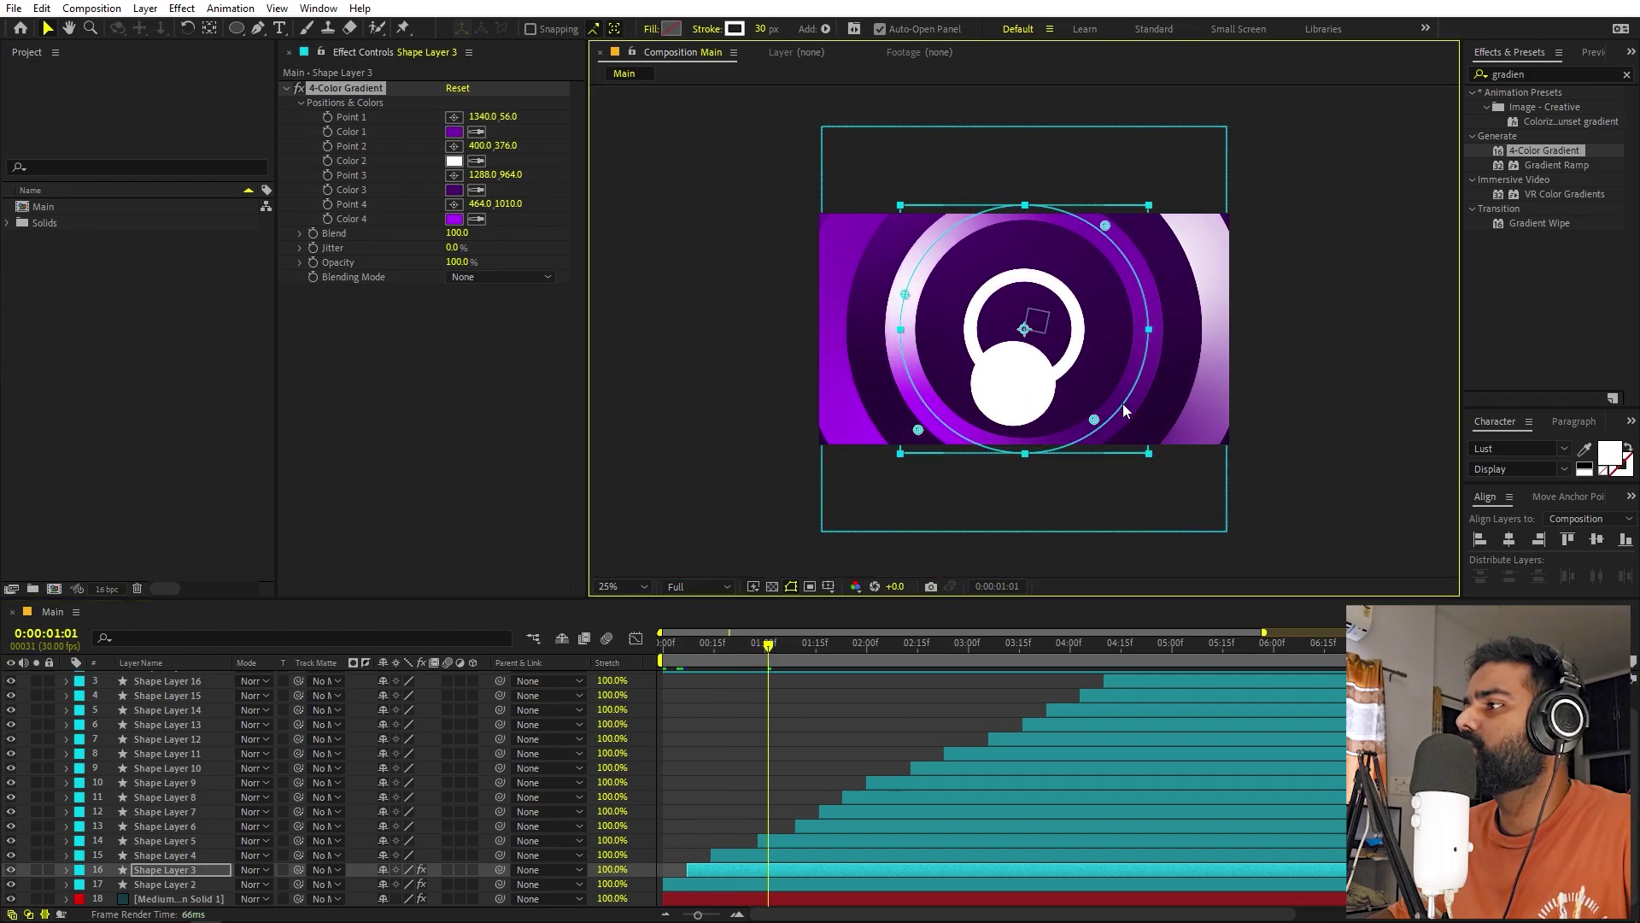
drag(1095, 420, 964, 396)
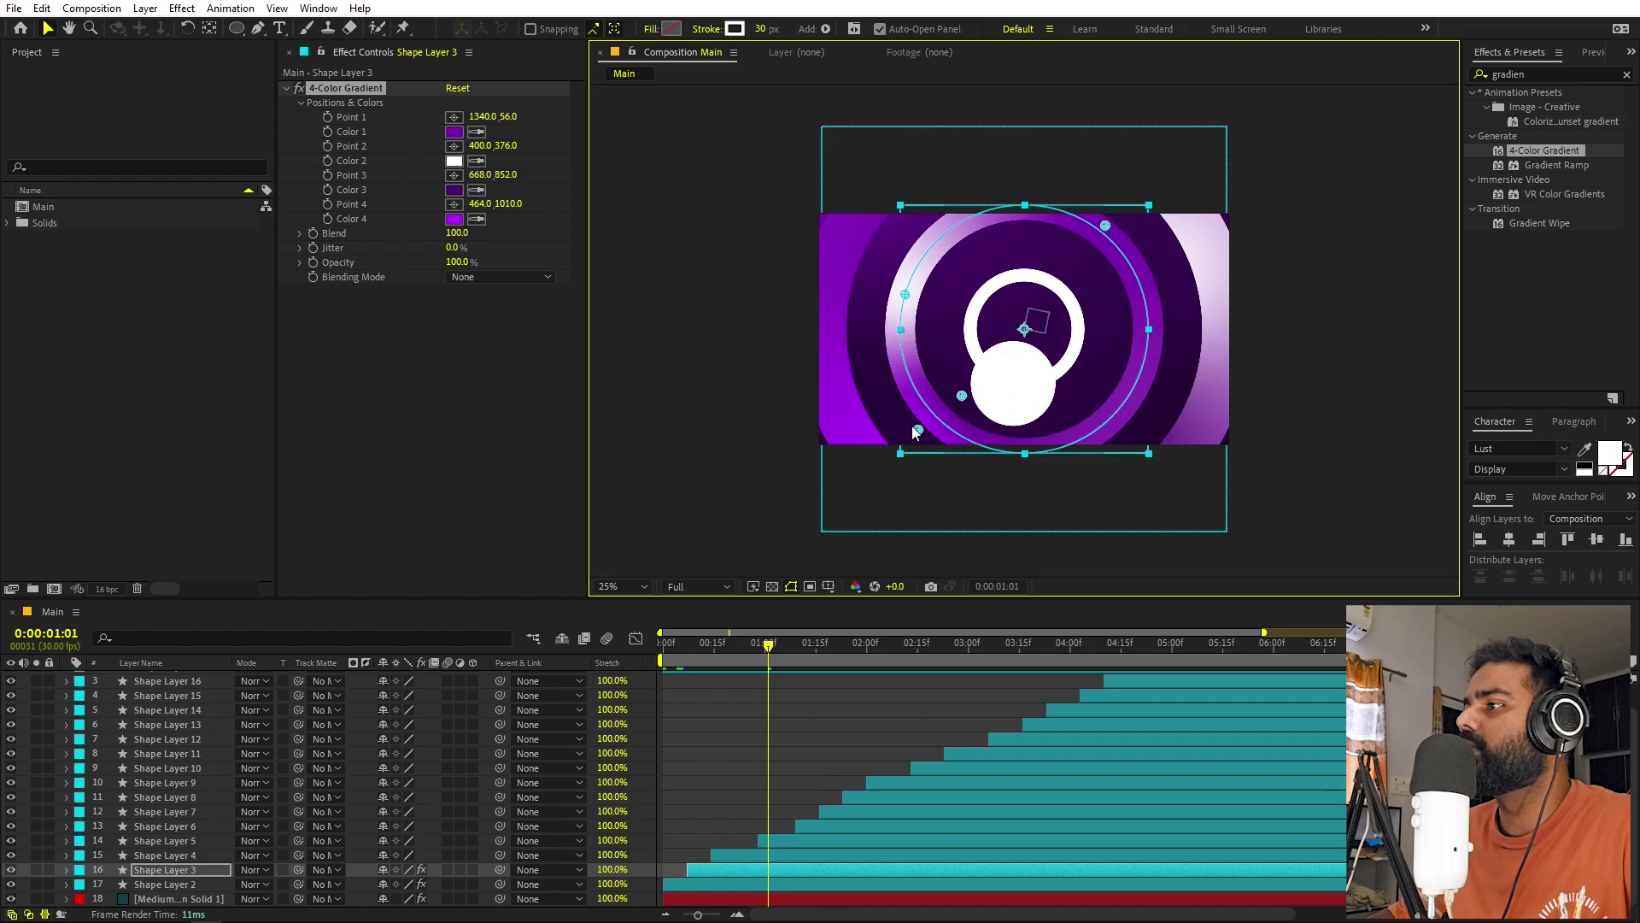
drag(1137, 417, 1139, 399)
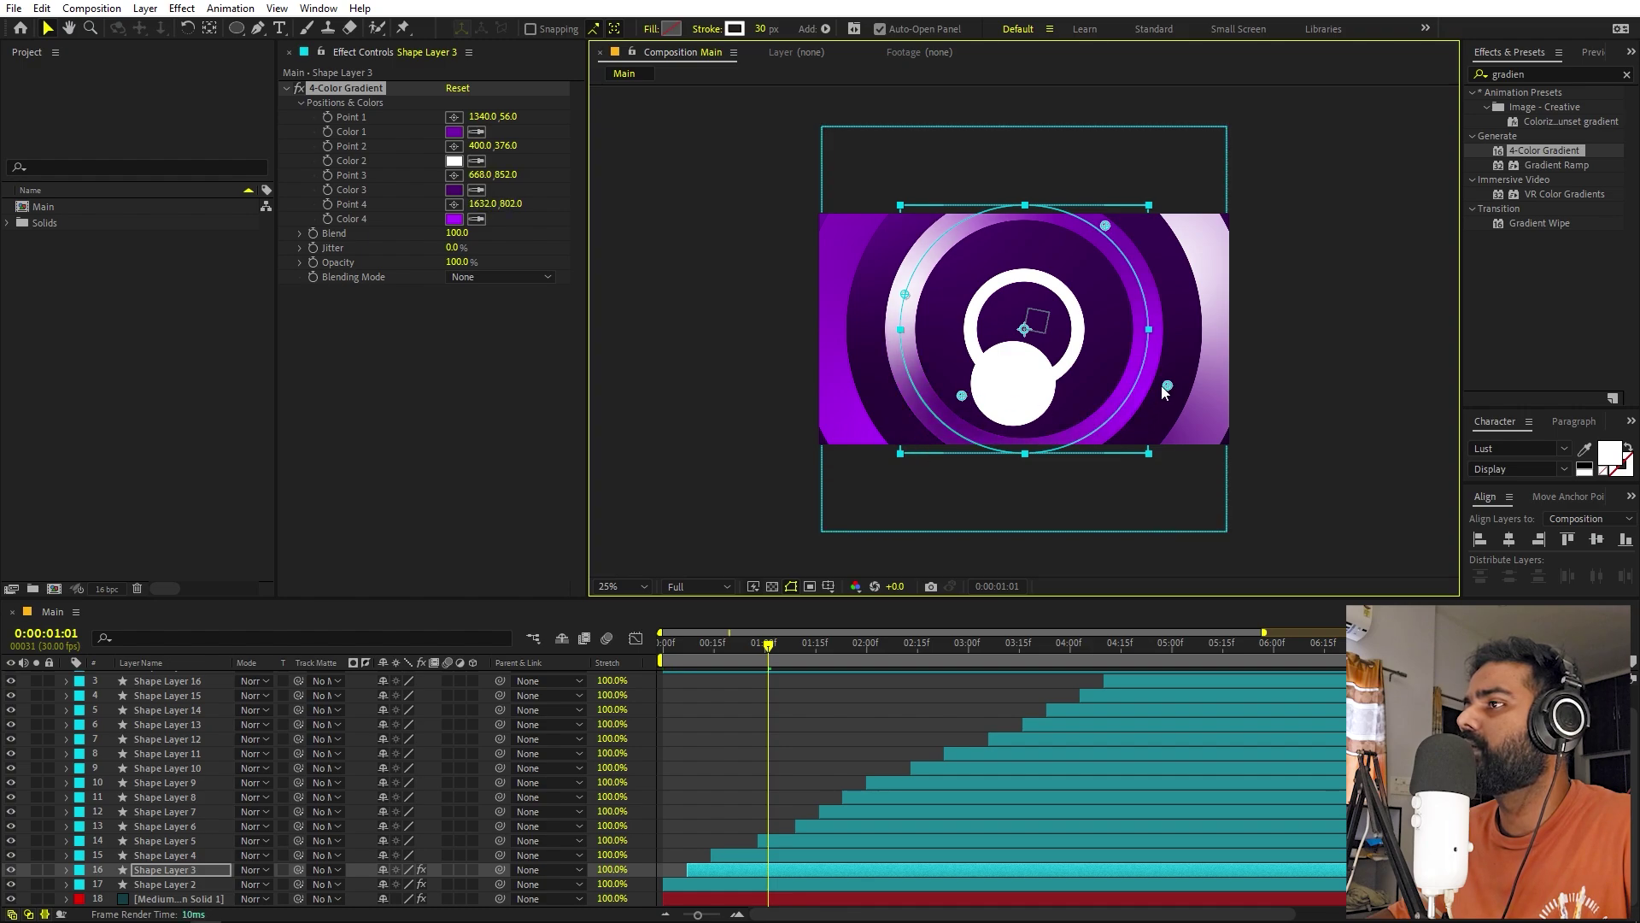
click(454, 219)
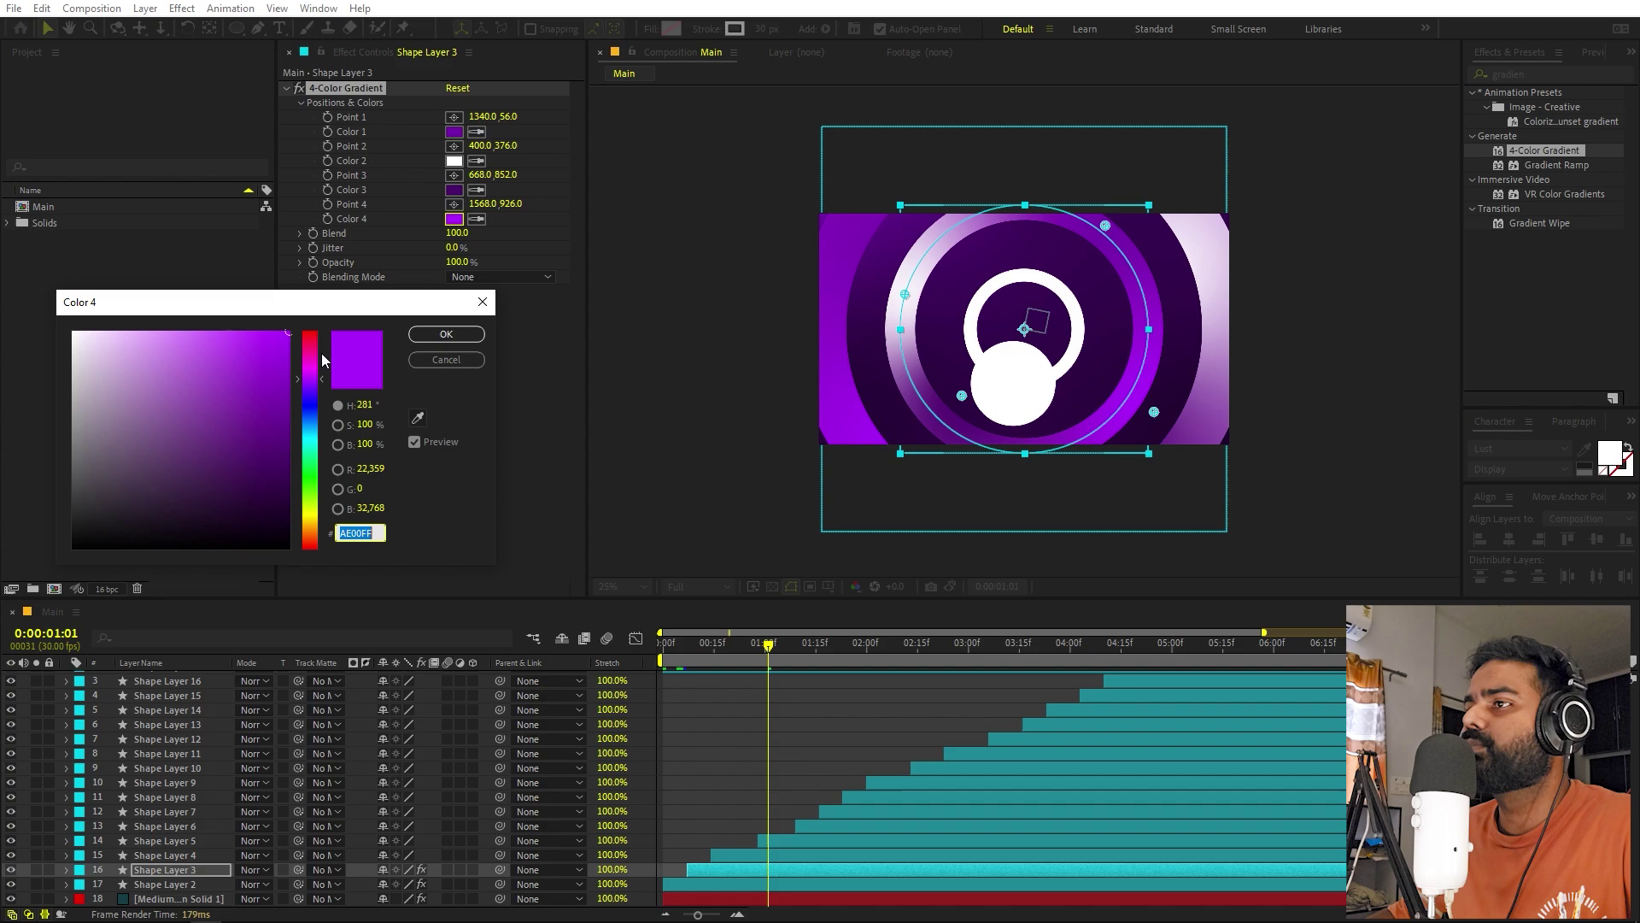
drag(232, 350, 197, 317)
click(462, 333)
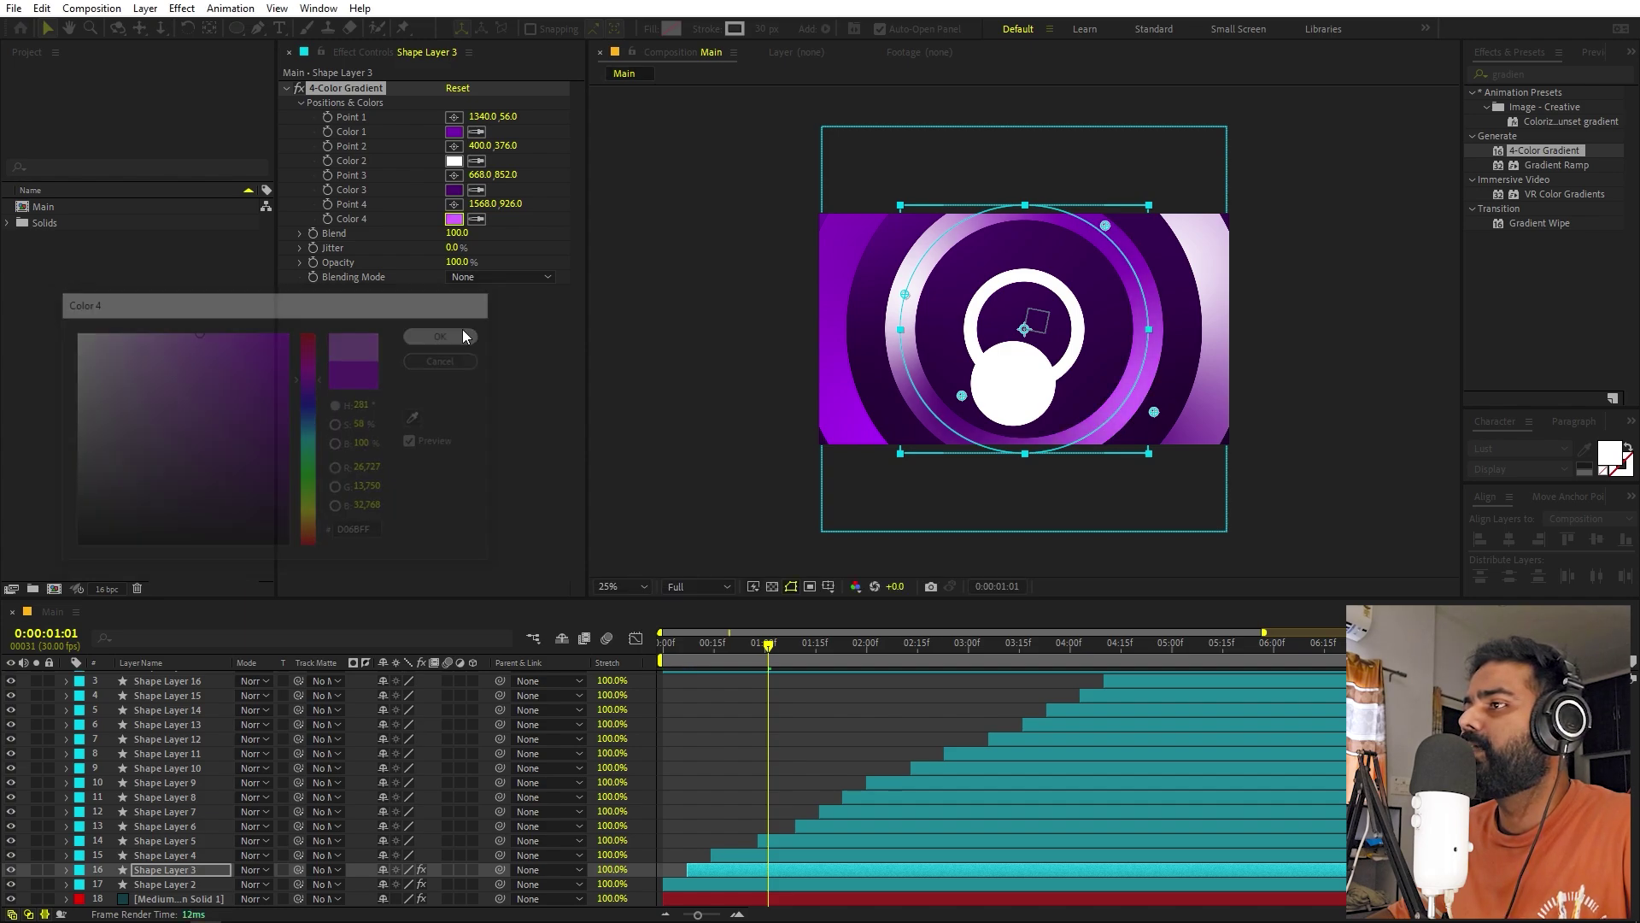
key(Home)
key(space)
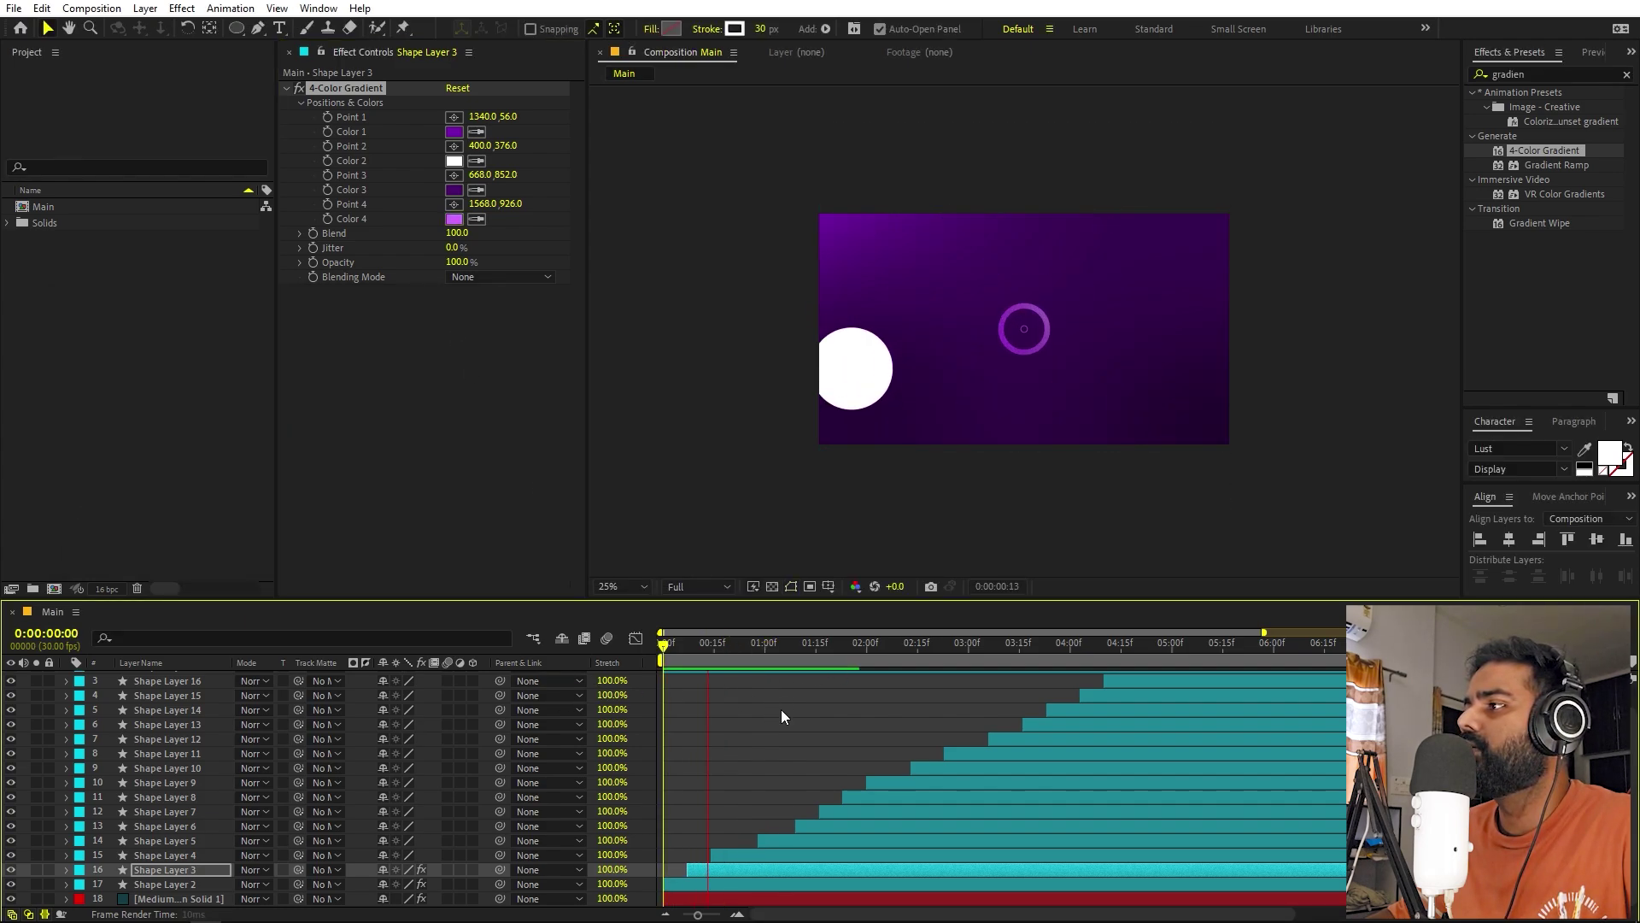
key(space)
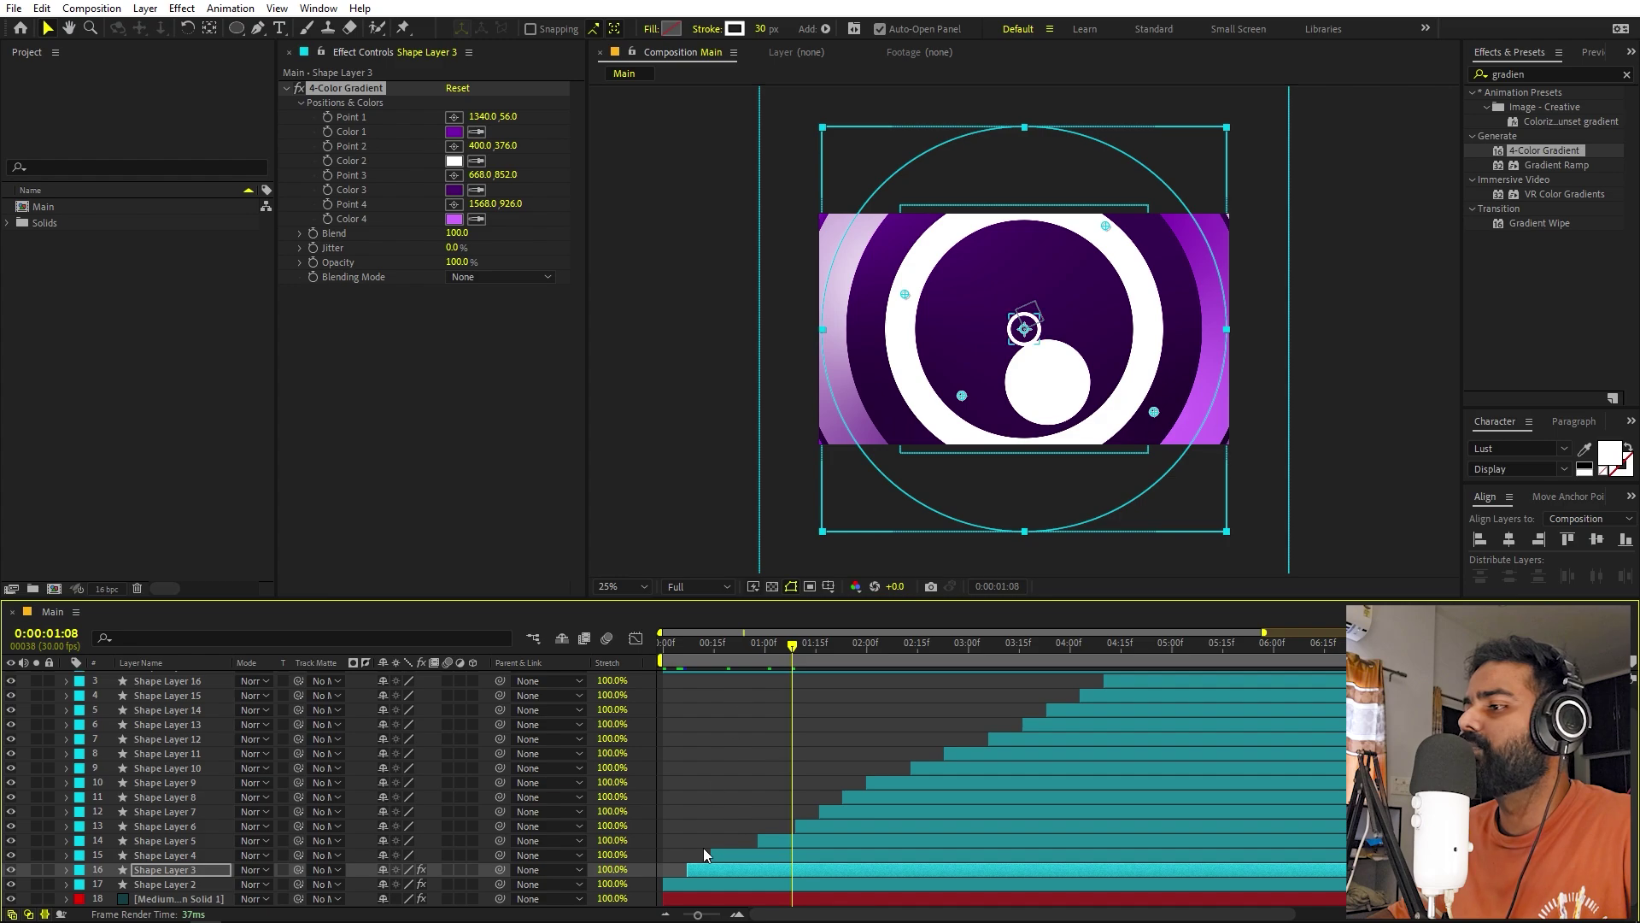
Paste the tuned gradient onto Shape Layer 4 and the remaining rings, varying the points.
click(349, 89)
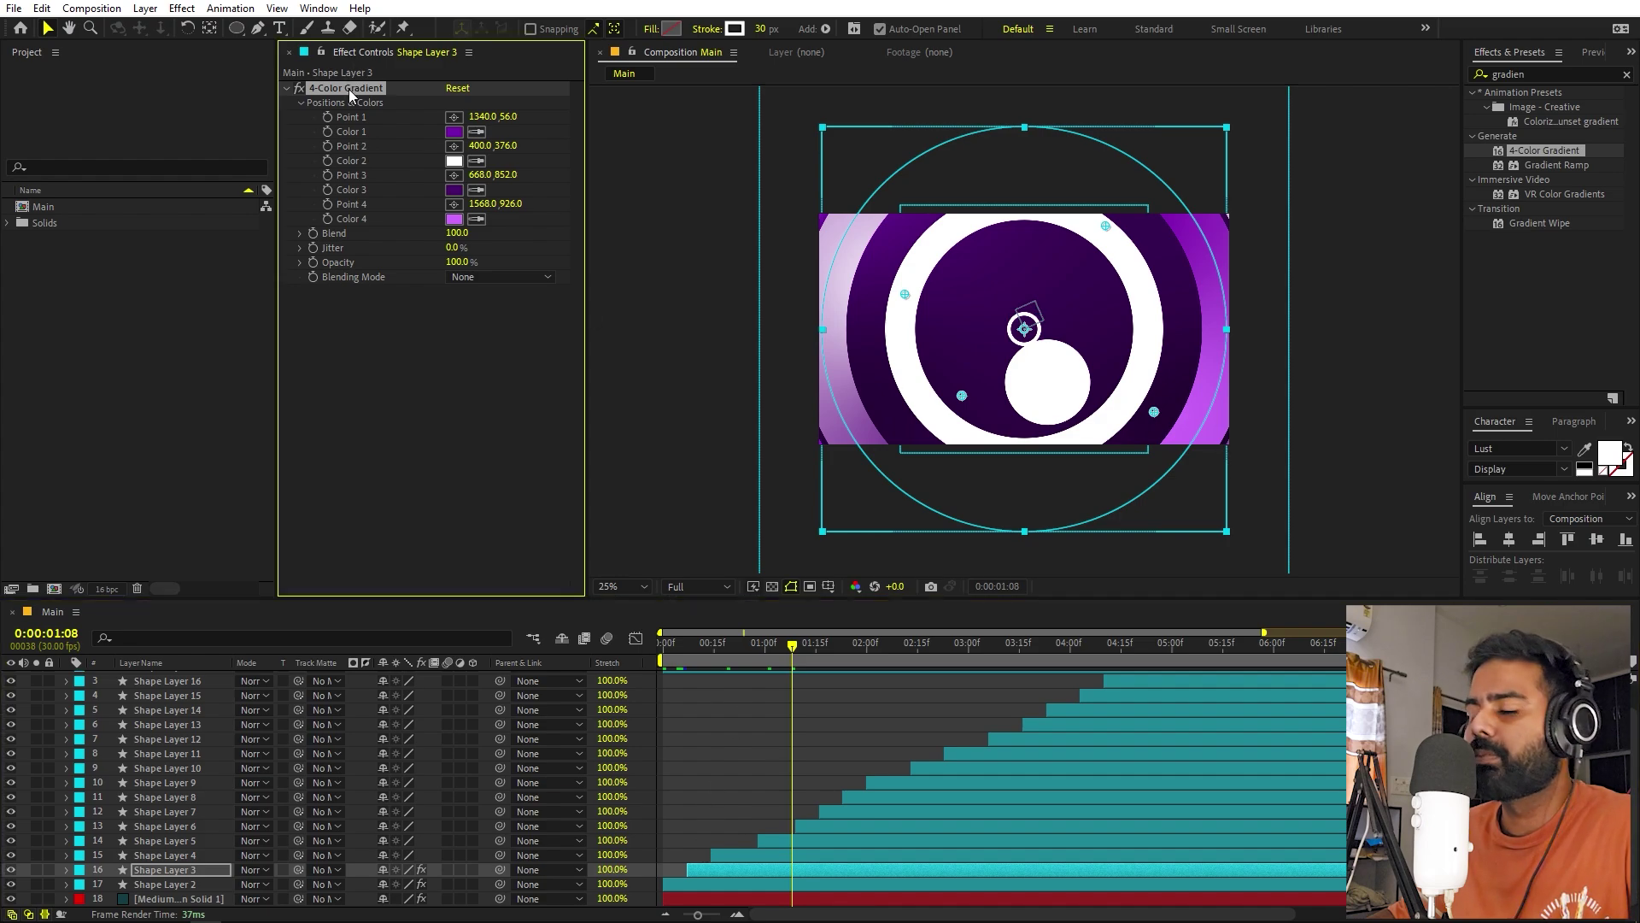
click(748, 854)
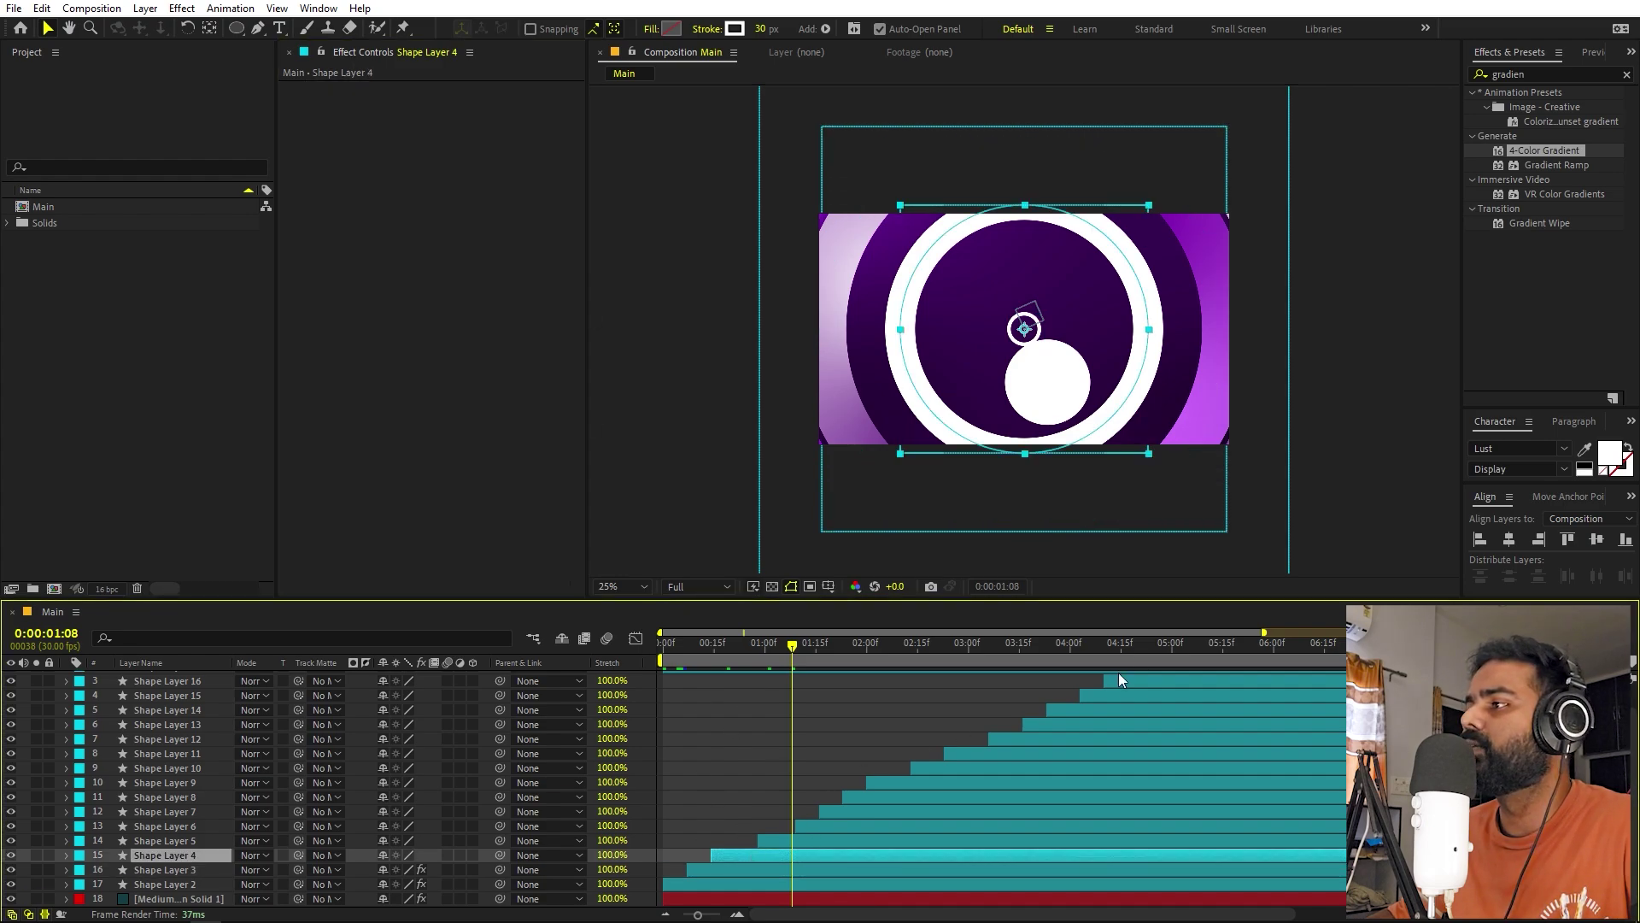
key(ctrl+v)
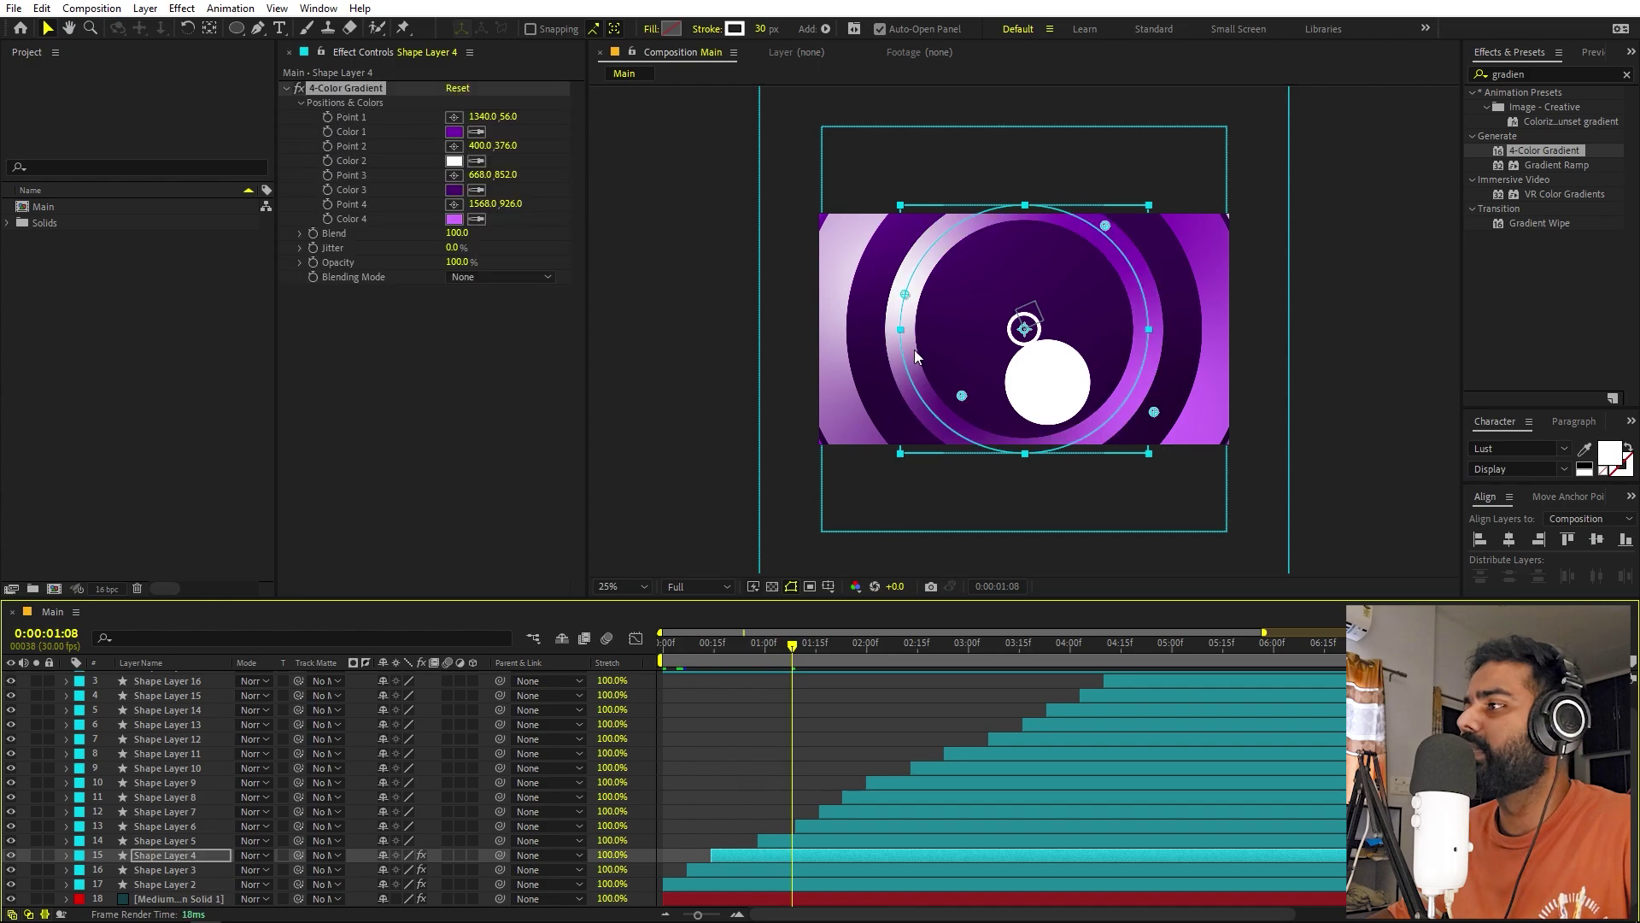
drag(1154, 412, 953, 263)
drag(905, 294, 1125, 407)
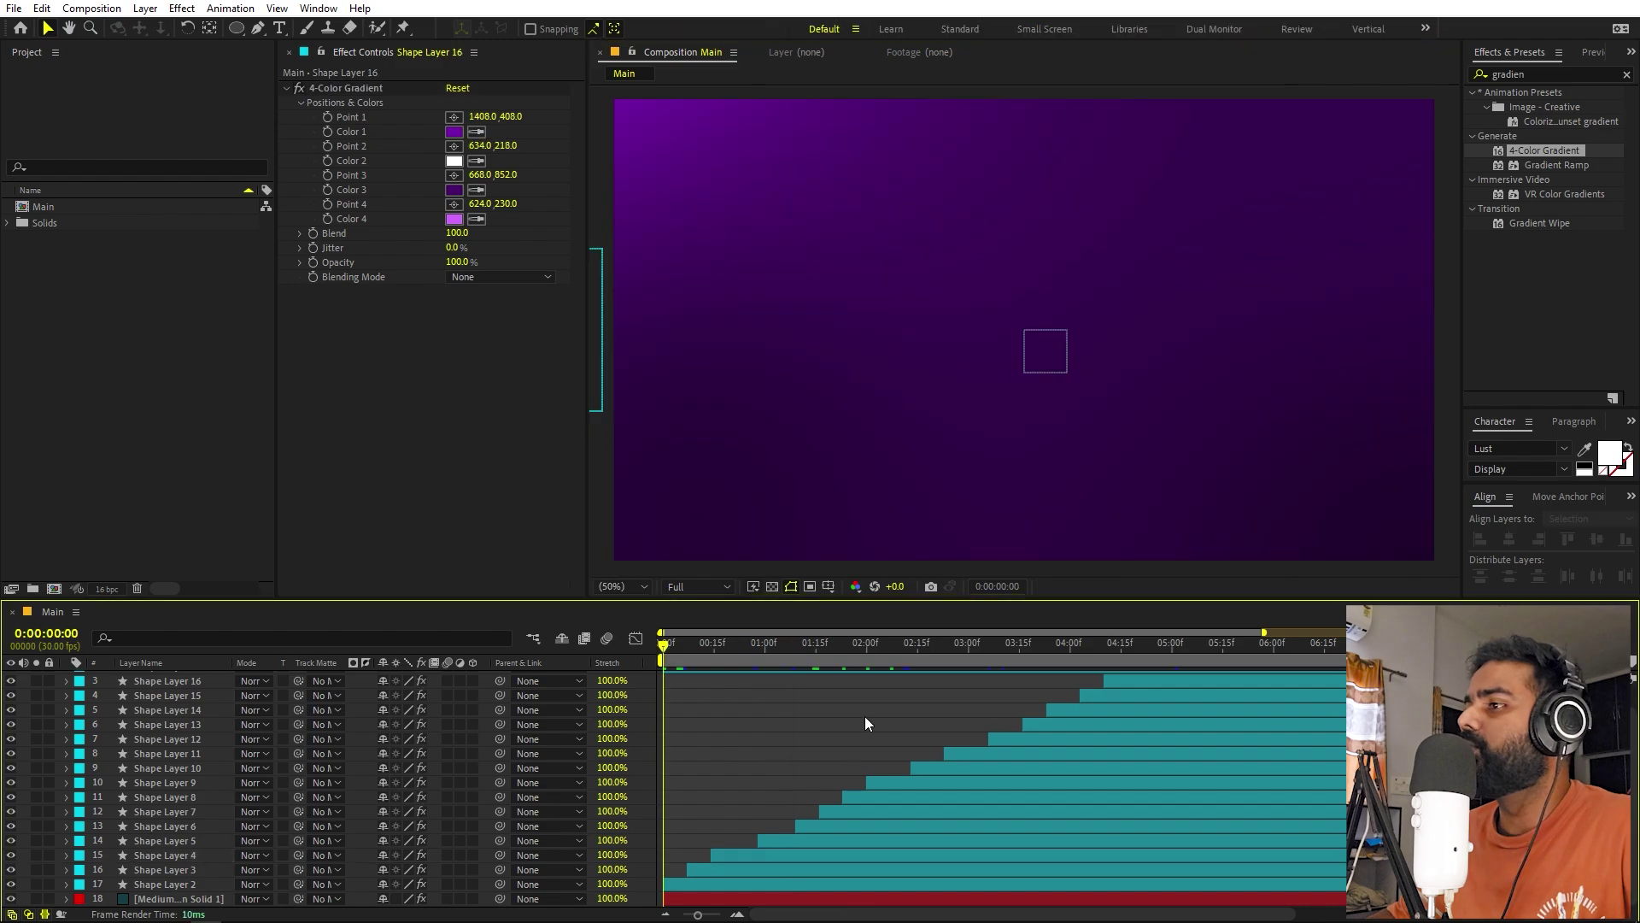
key(space)
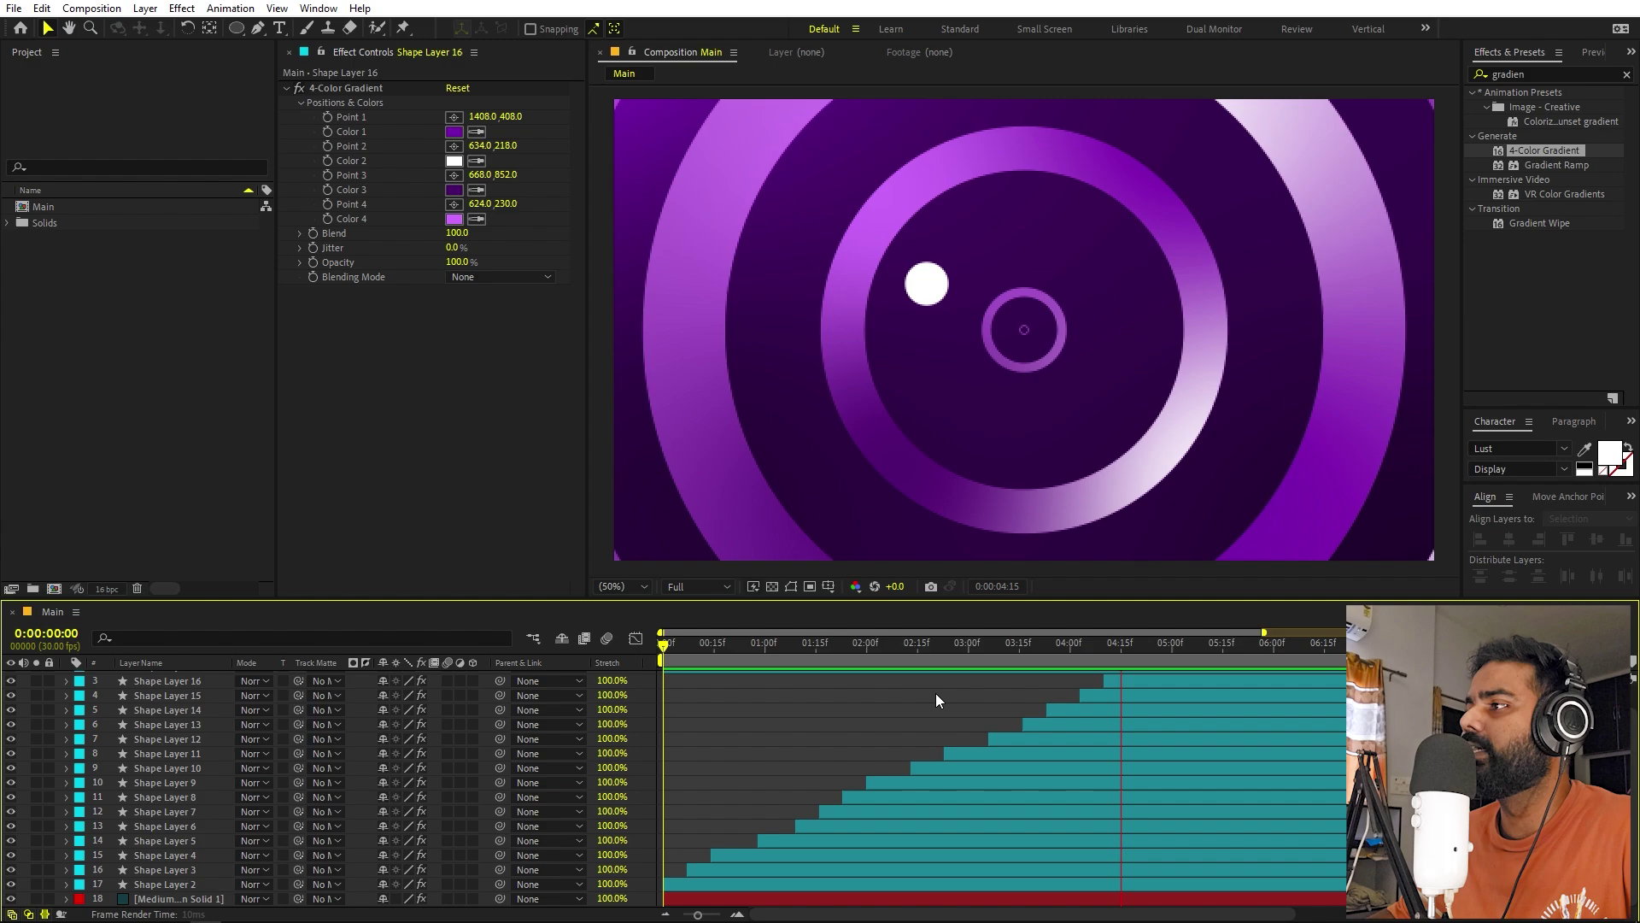
drag(1078, 644, 740, 675)
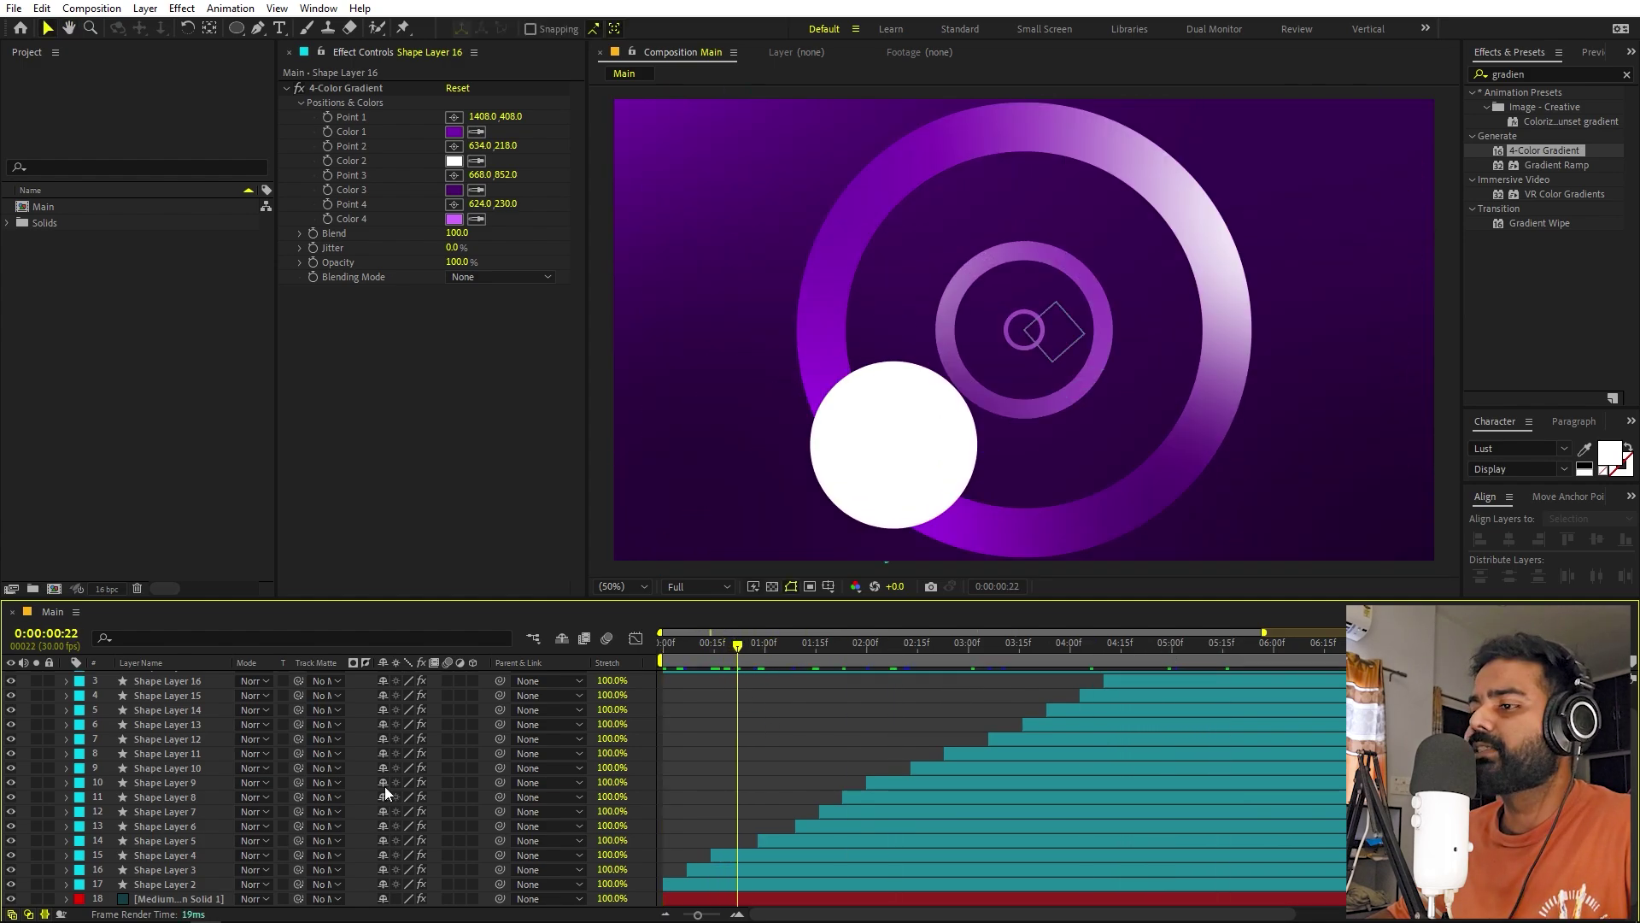
click(193, 884)
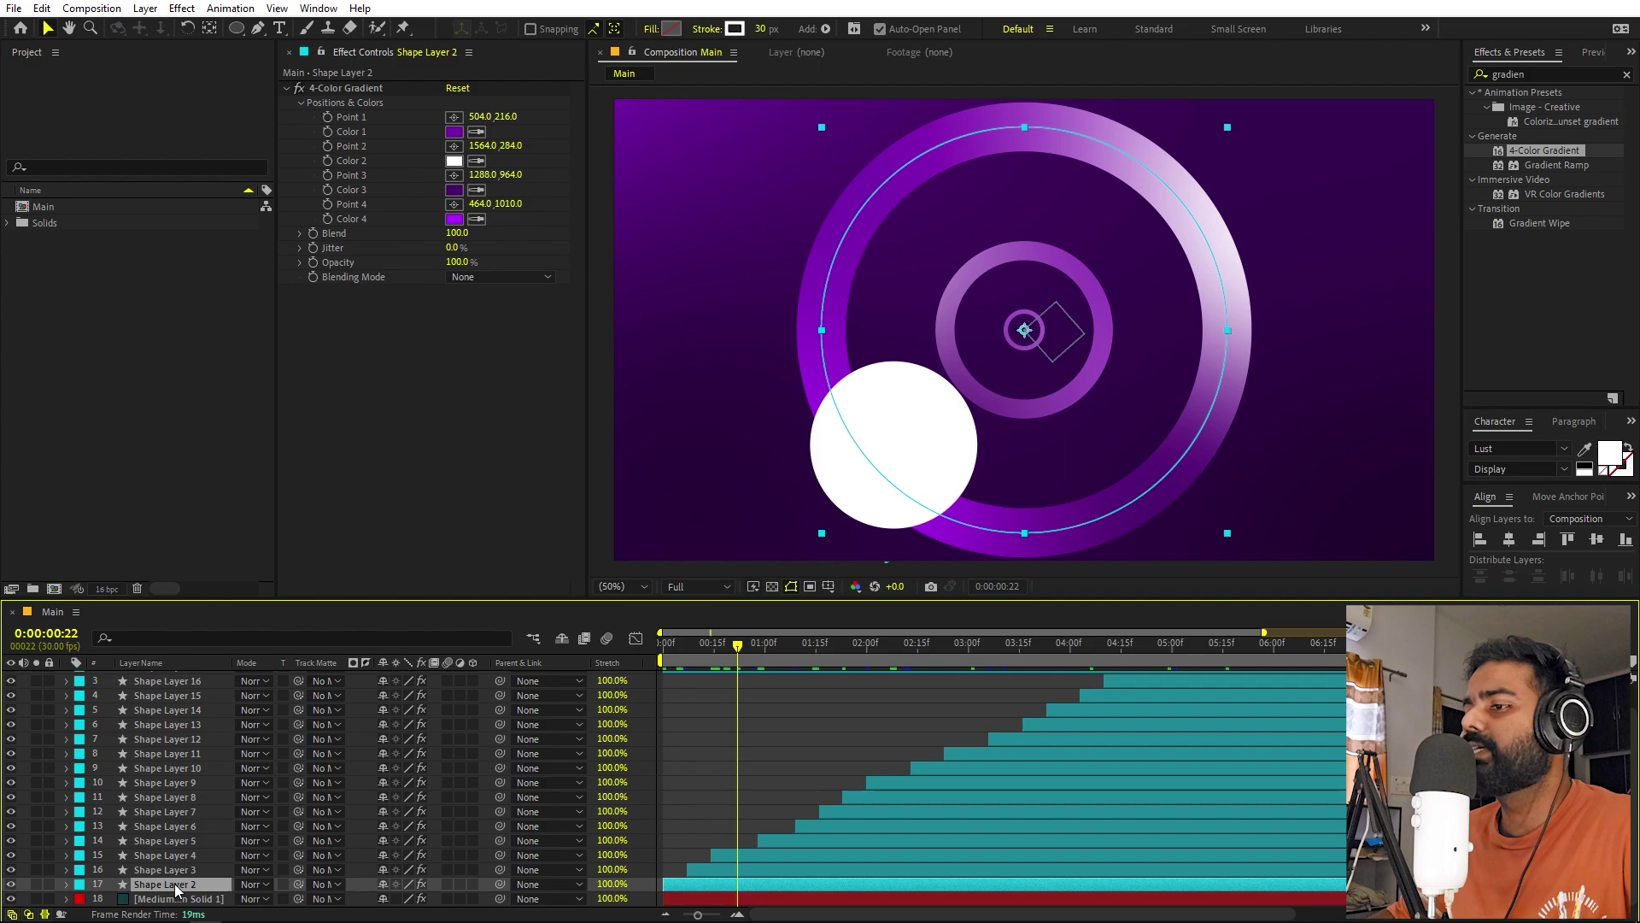
Add an Inner Glow layer style to Shape Layer 2 and enlarge its Size to 43.8.
right_click(177, 890)
mouse_move(261, 608)
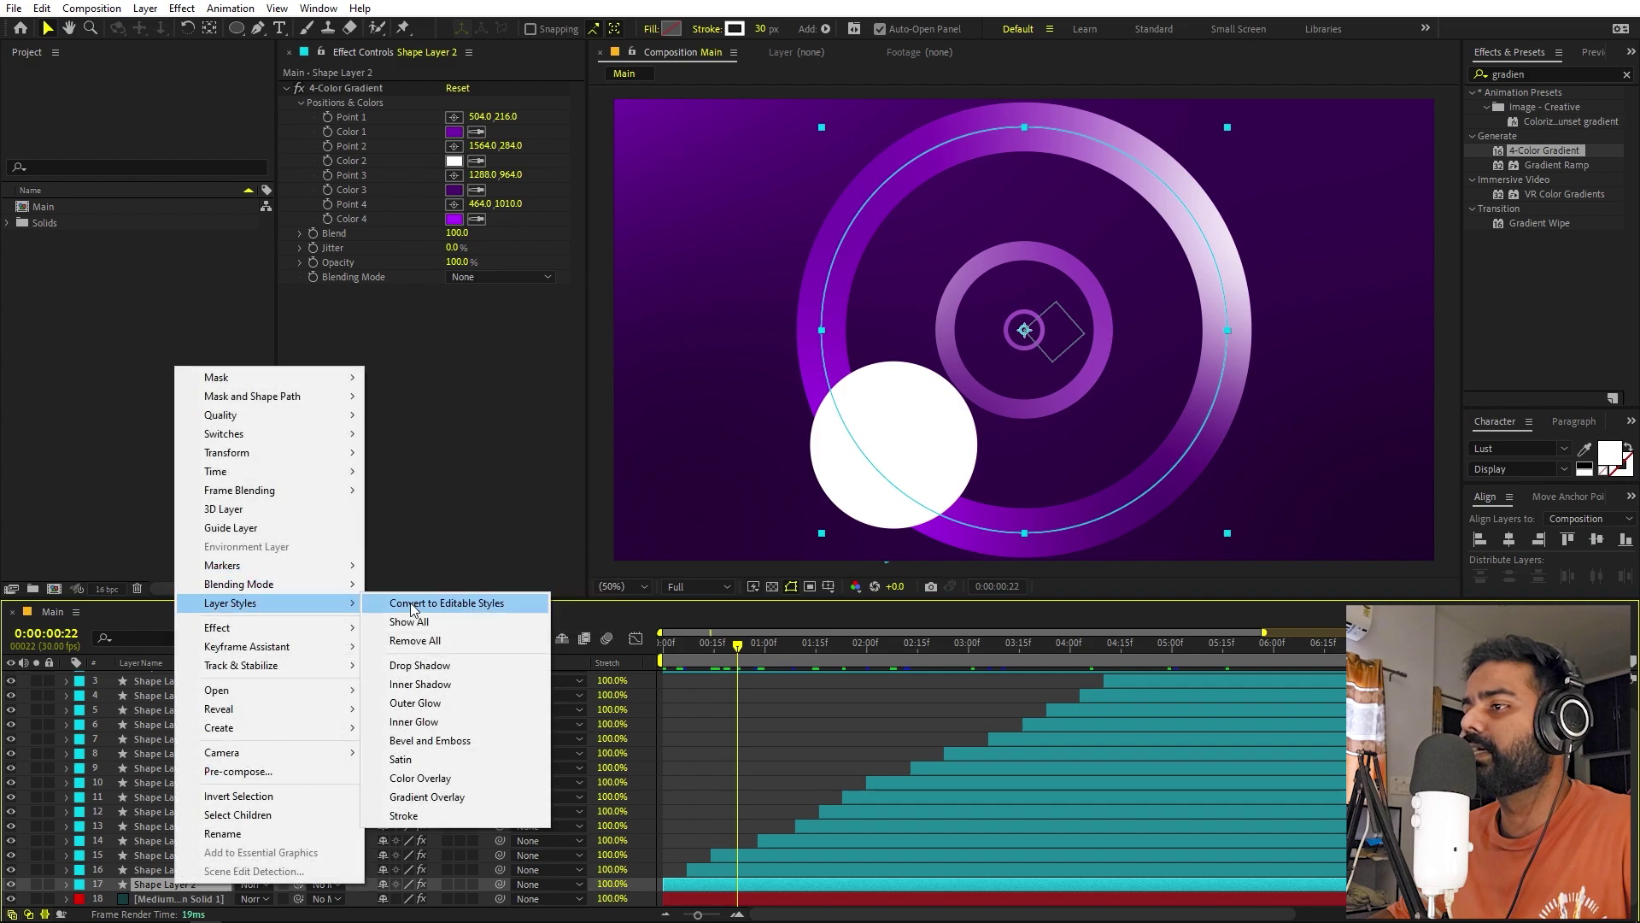
click(409, 722)
scroll(610, 842, down, 1)
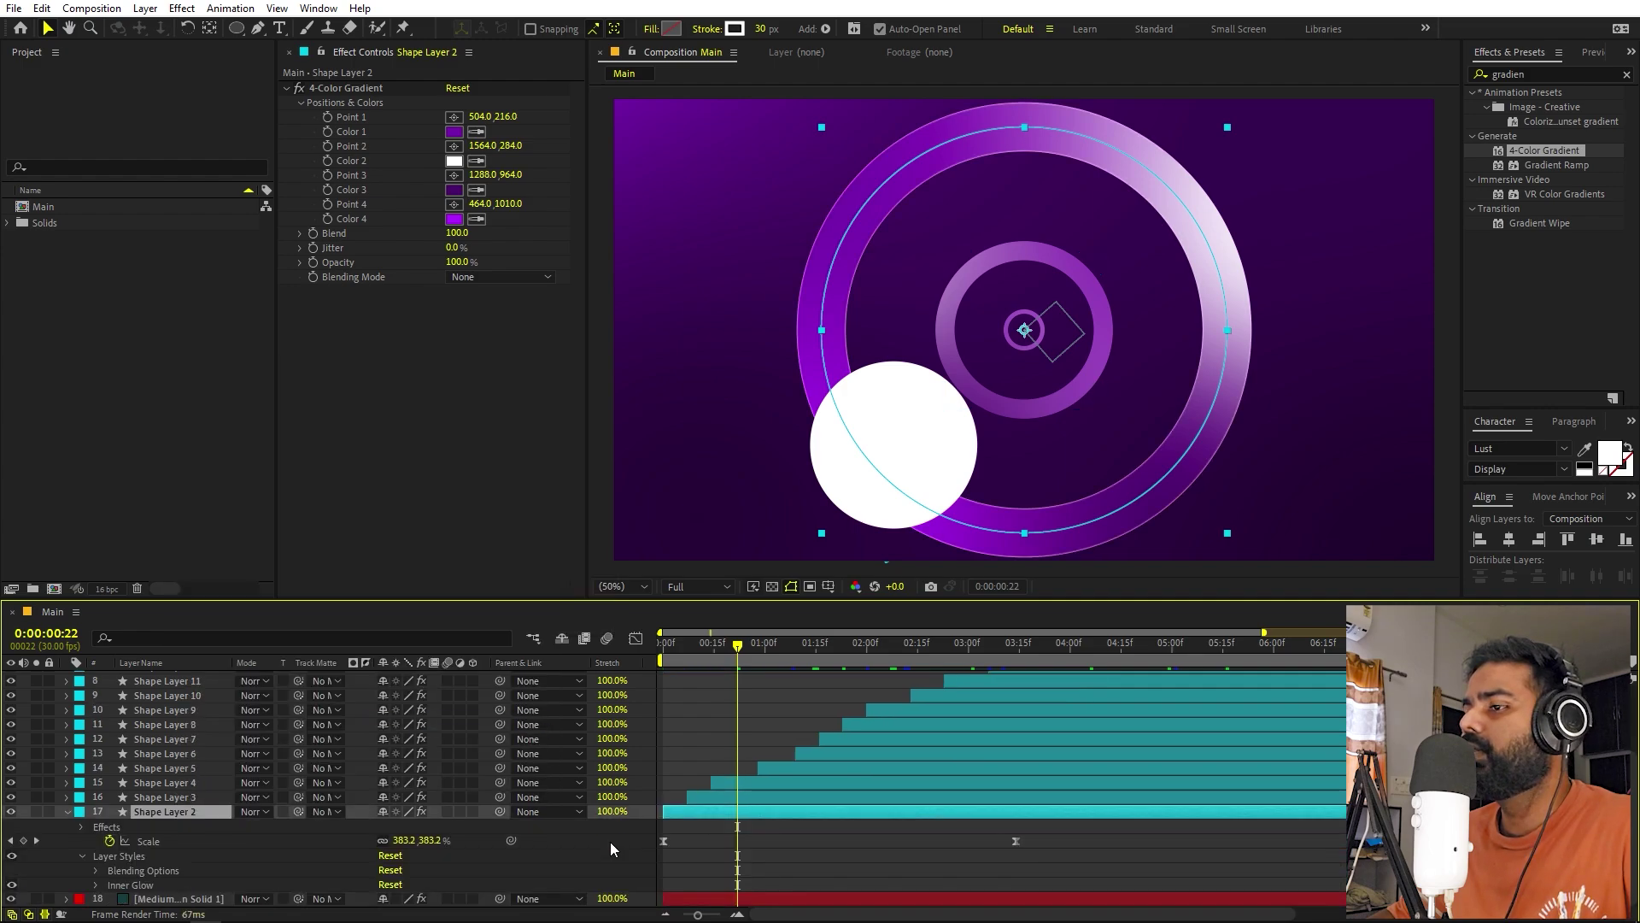
click(95, 883)
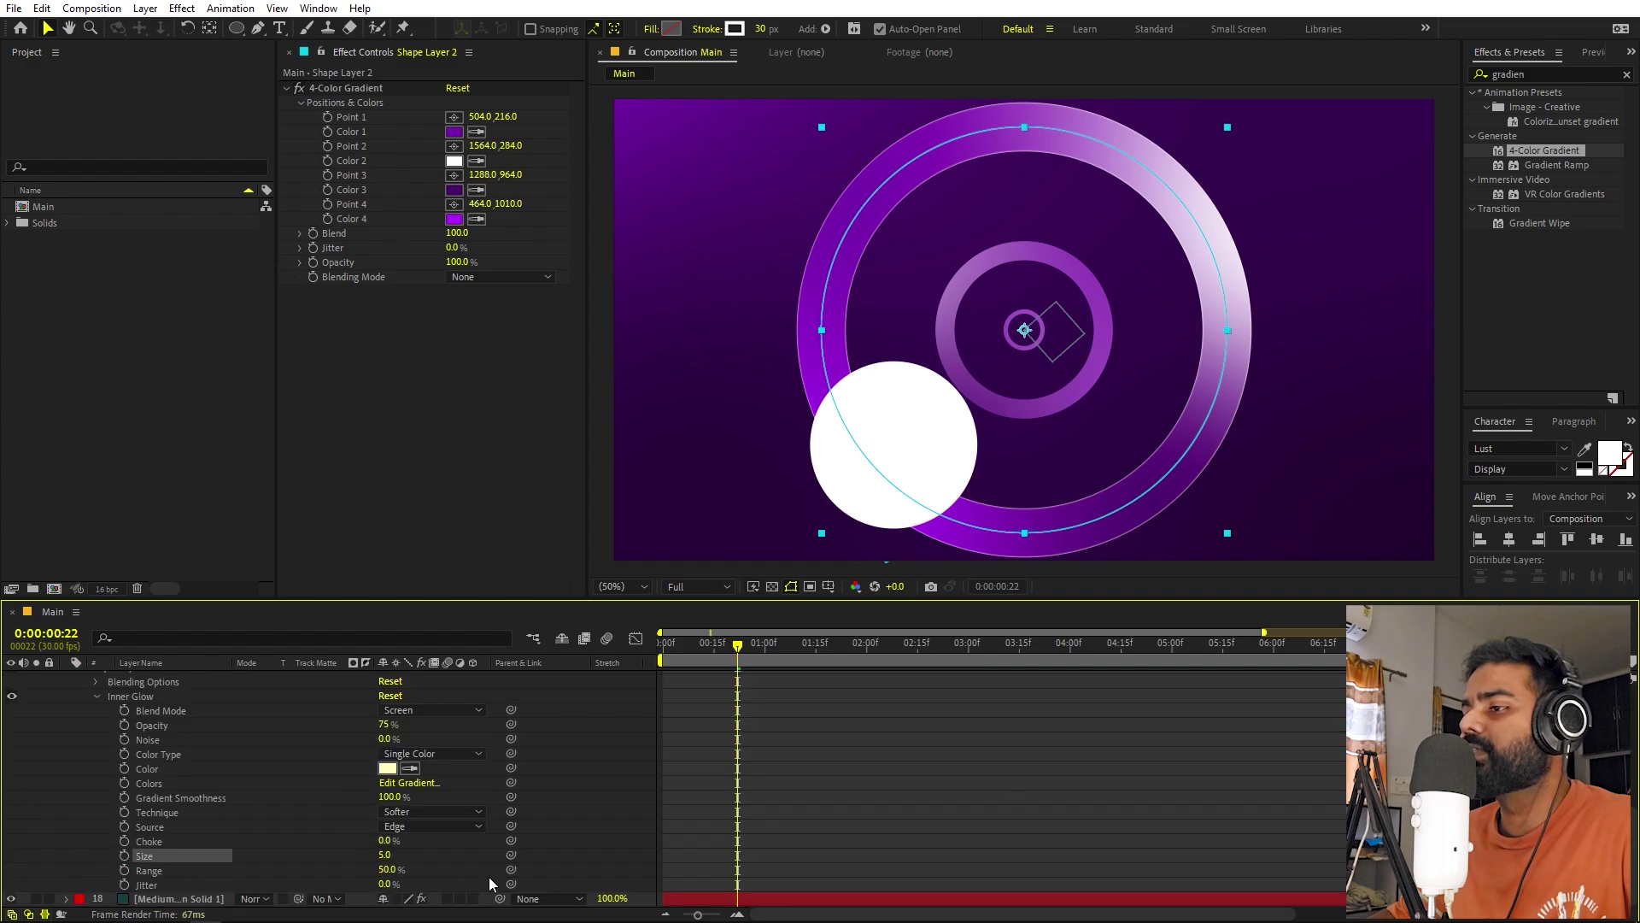
drag(387, 856, 644, 824)
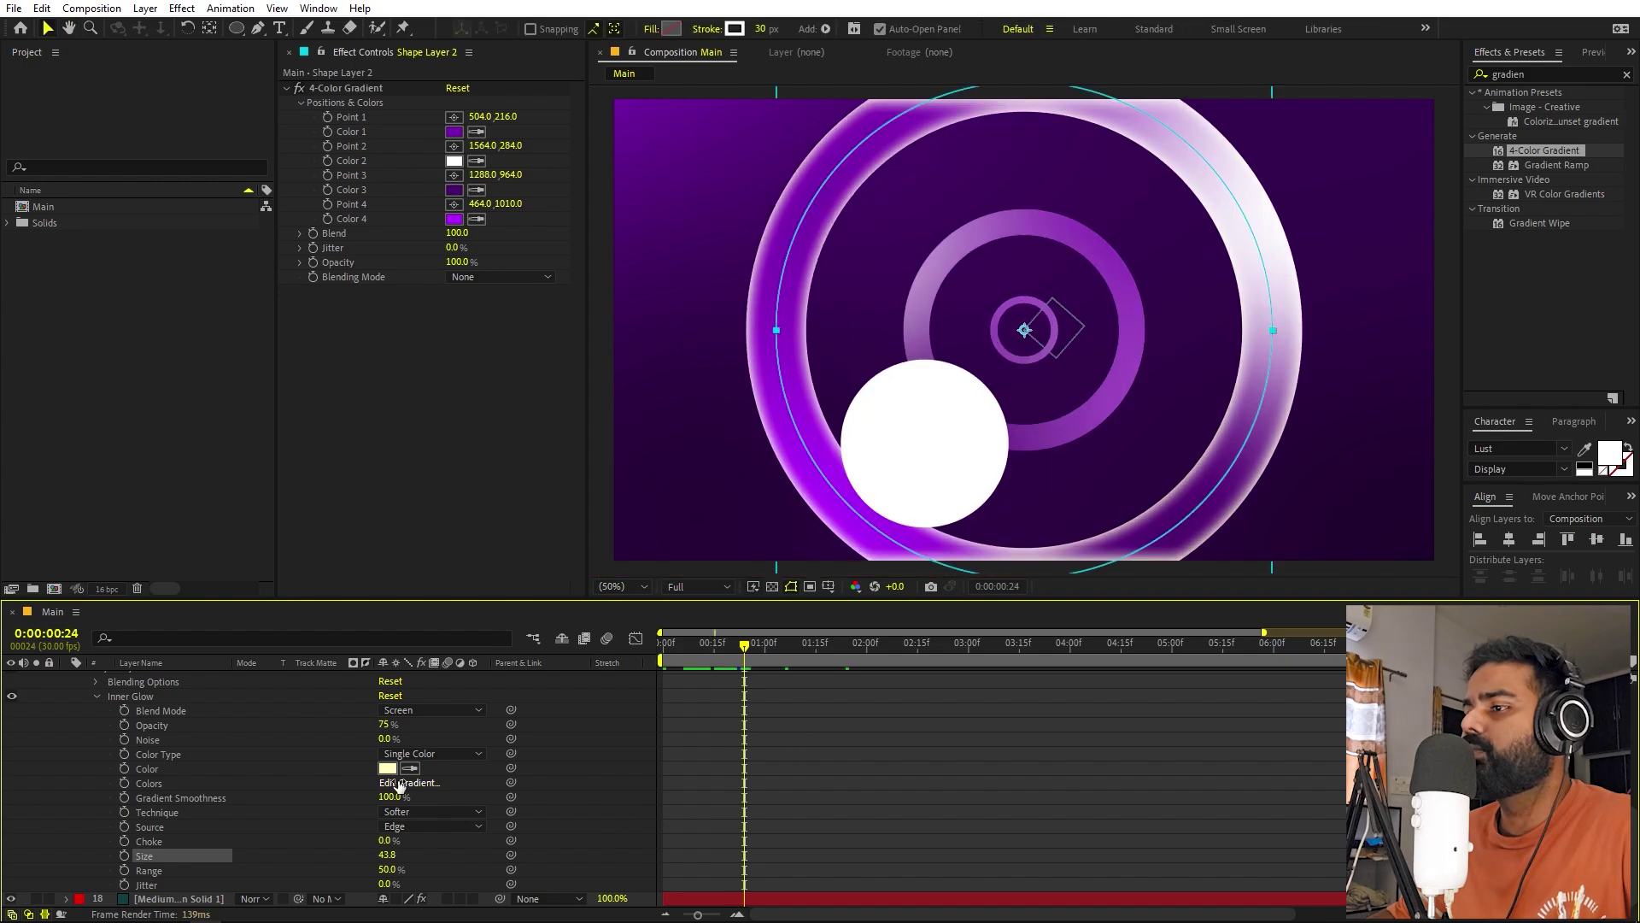
drag(396, 857, 834, 831)
Keep the glow Softer from the Edge and set its colour to pale yellow FFFFCE.
click(431, 811)
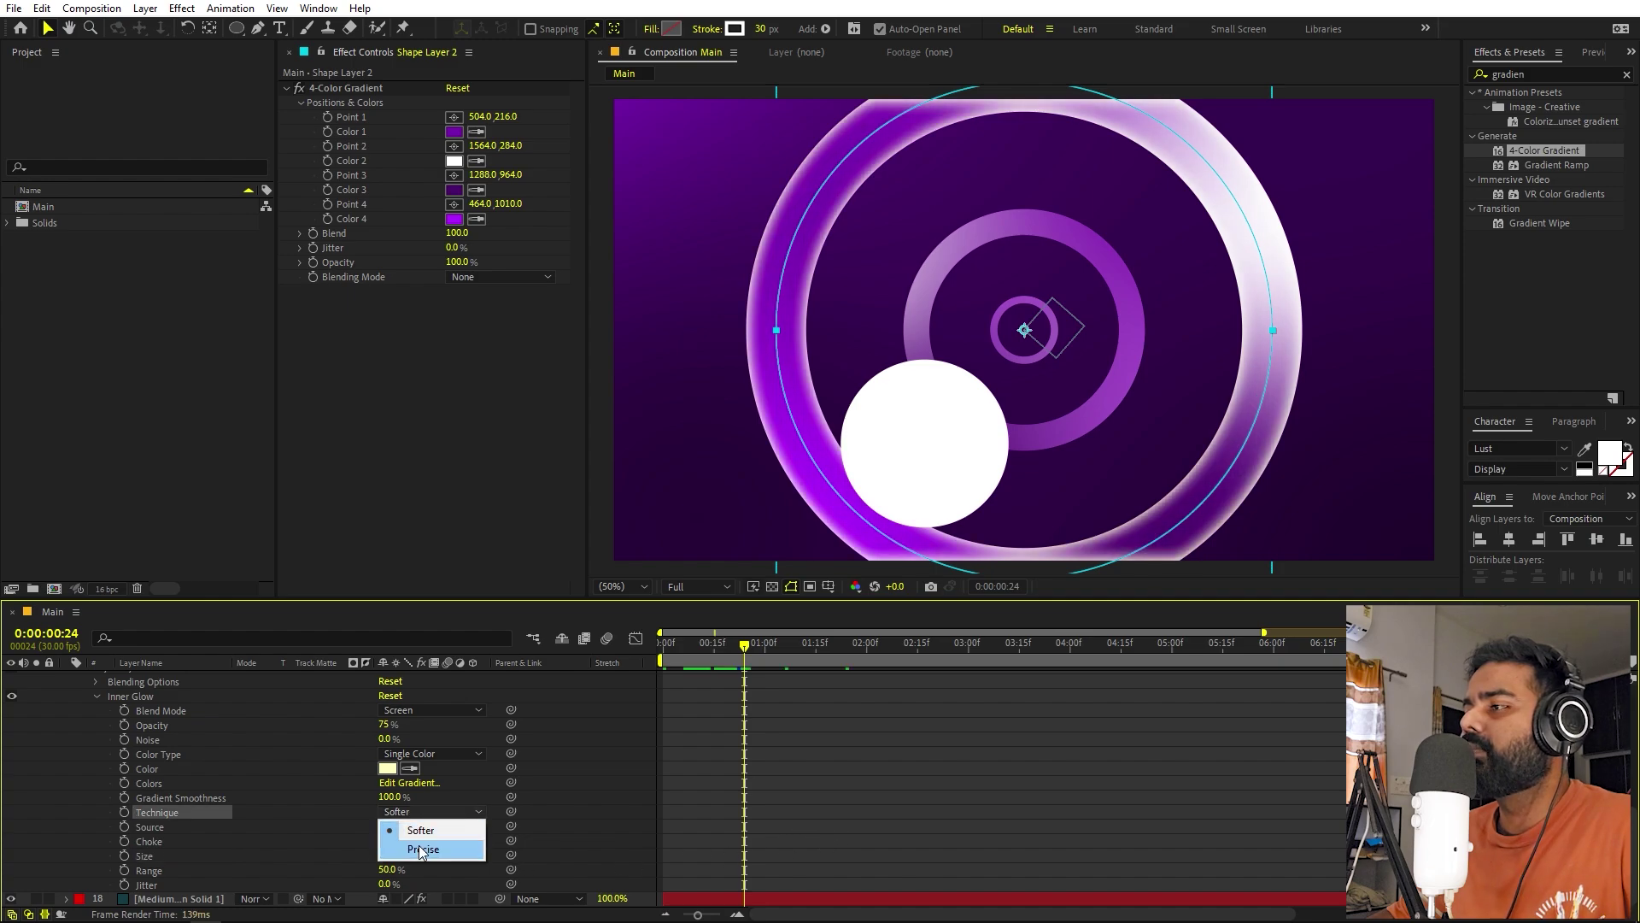
click(419, 852)
key(ctrl+z)
click(417, 827)
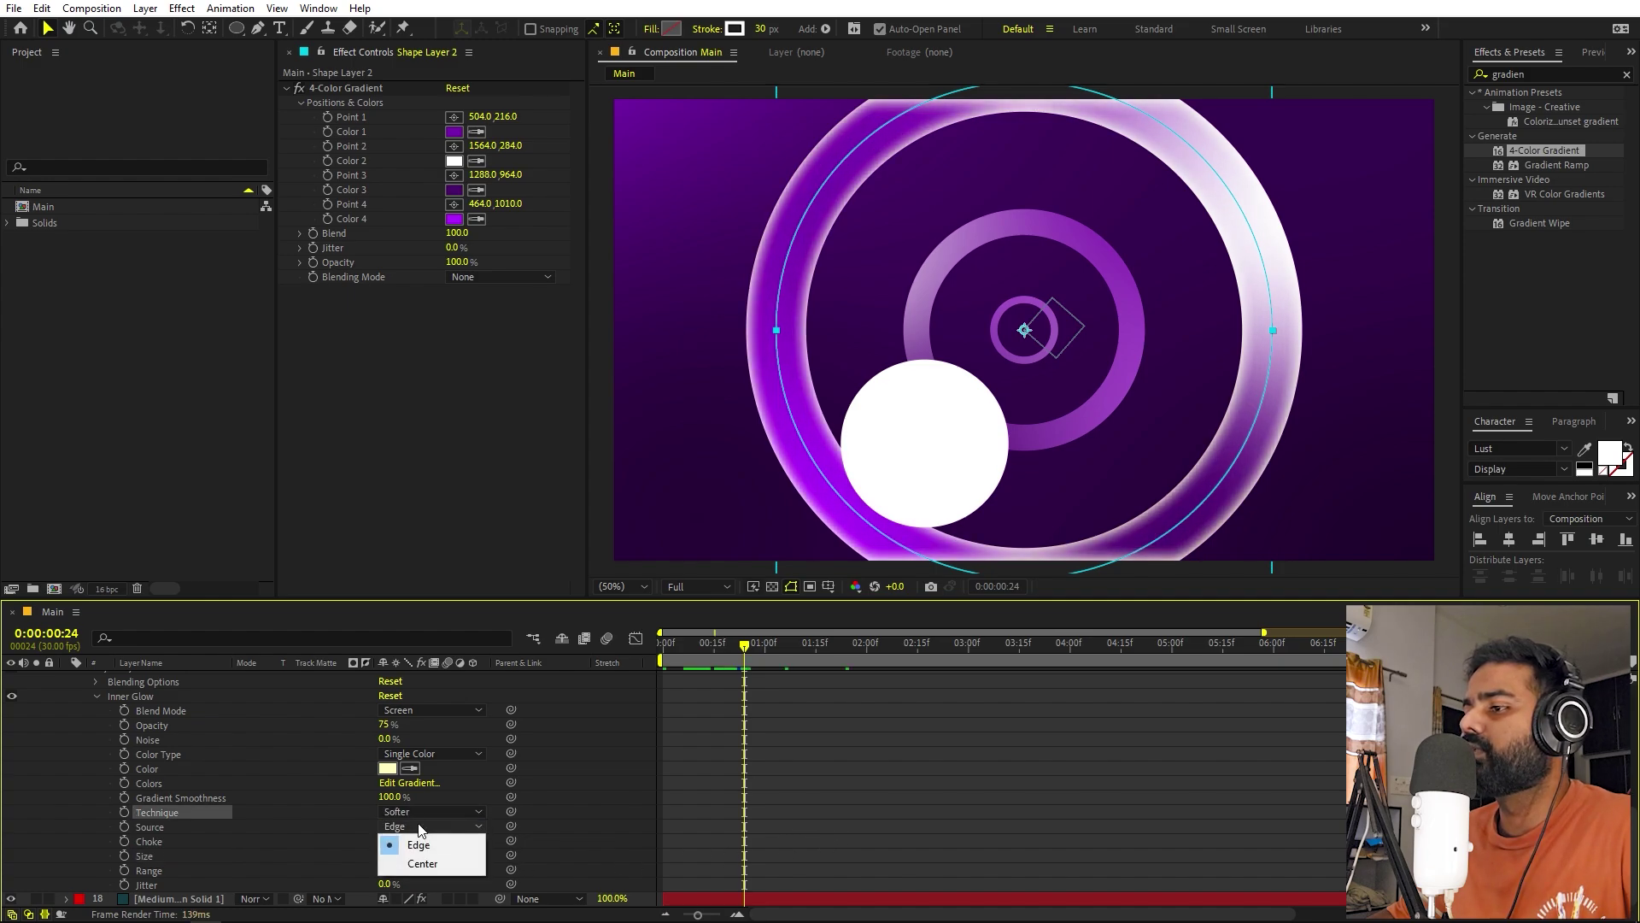
click(418, 866)
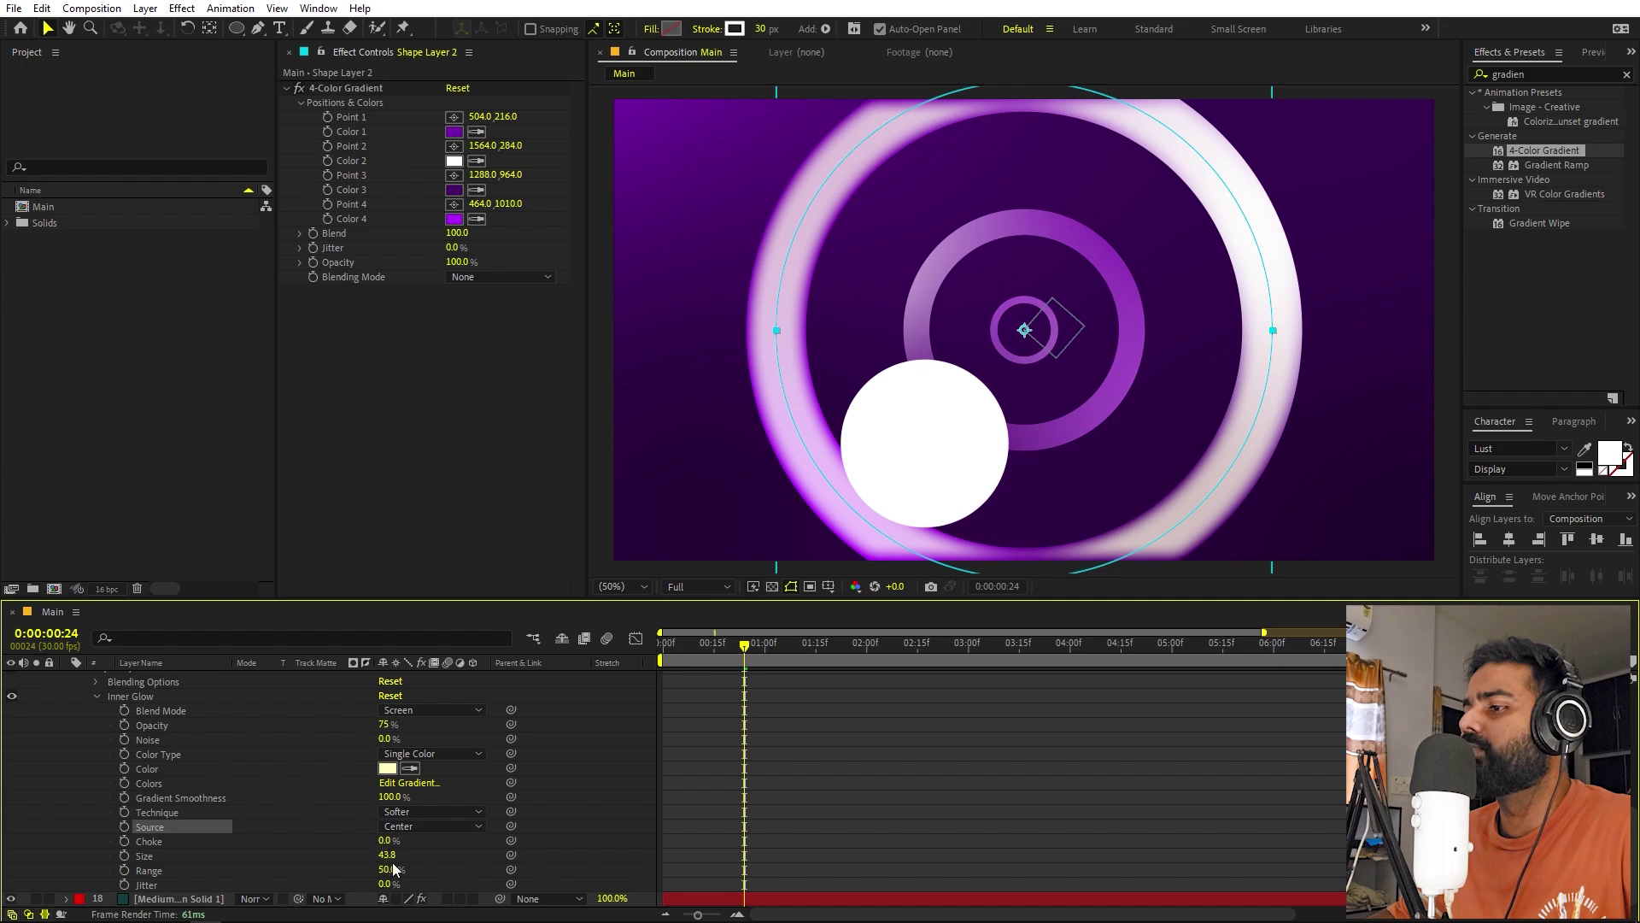
key(ctrl+z)
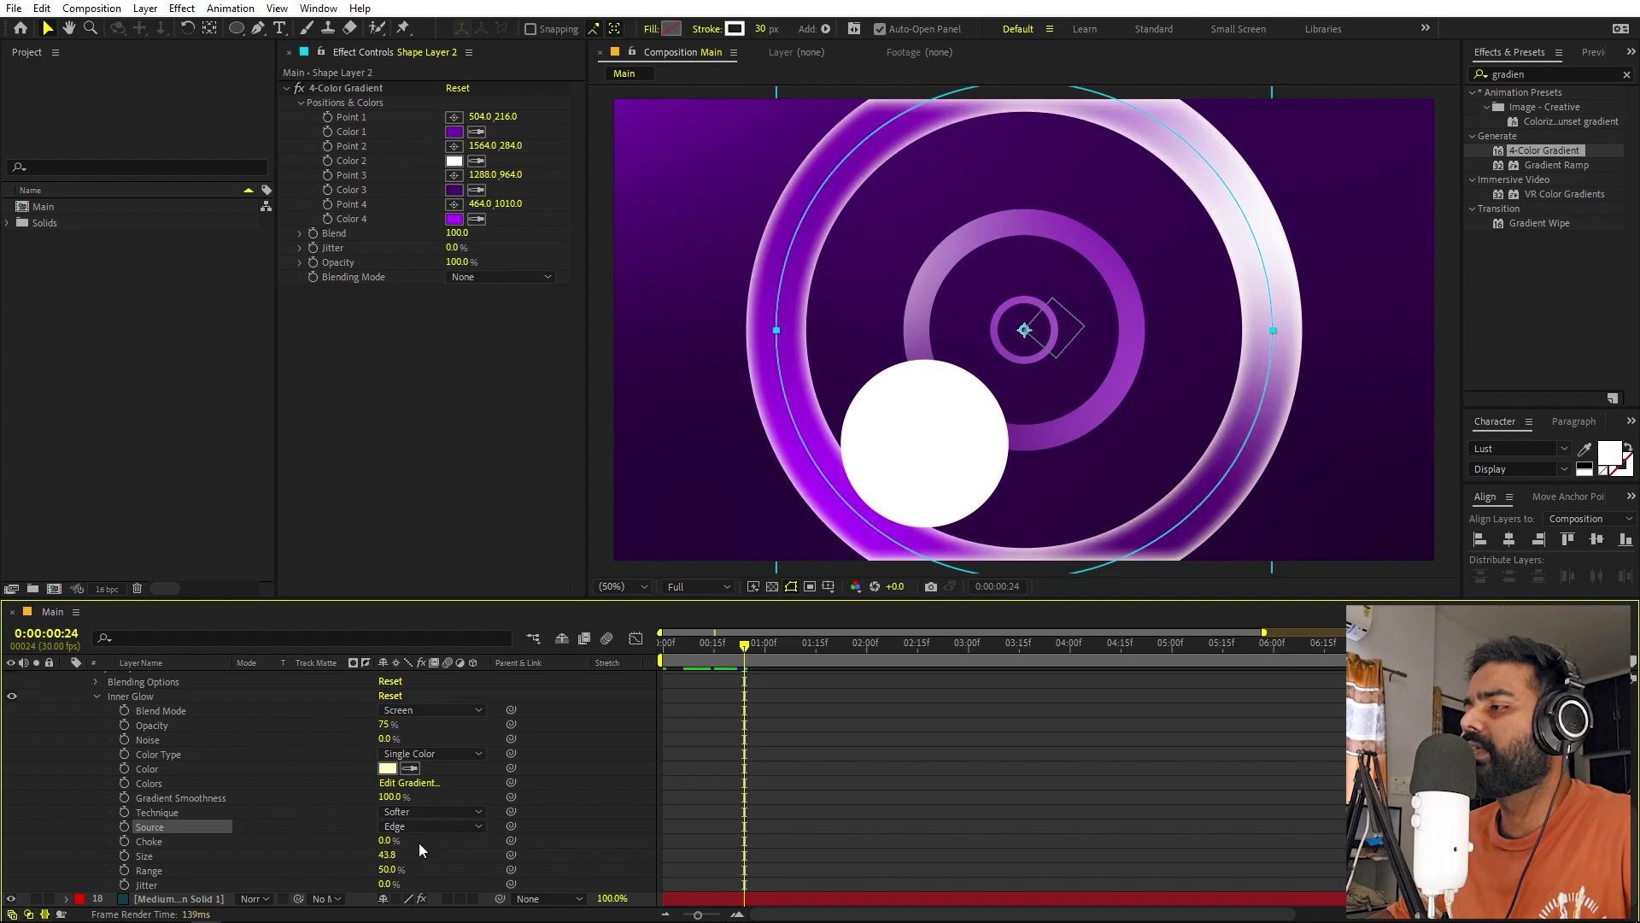
click(387, 768)
drag(122, 336, 108, 327)
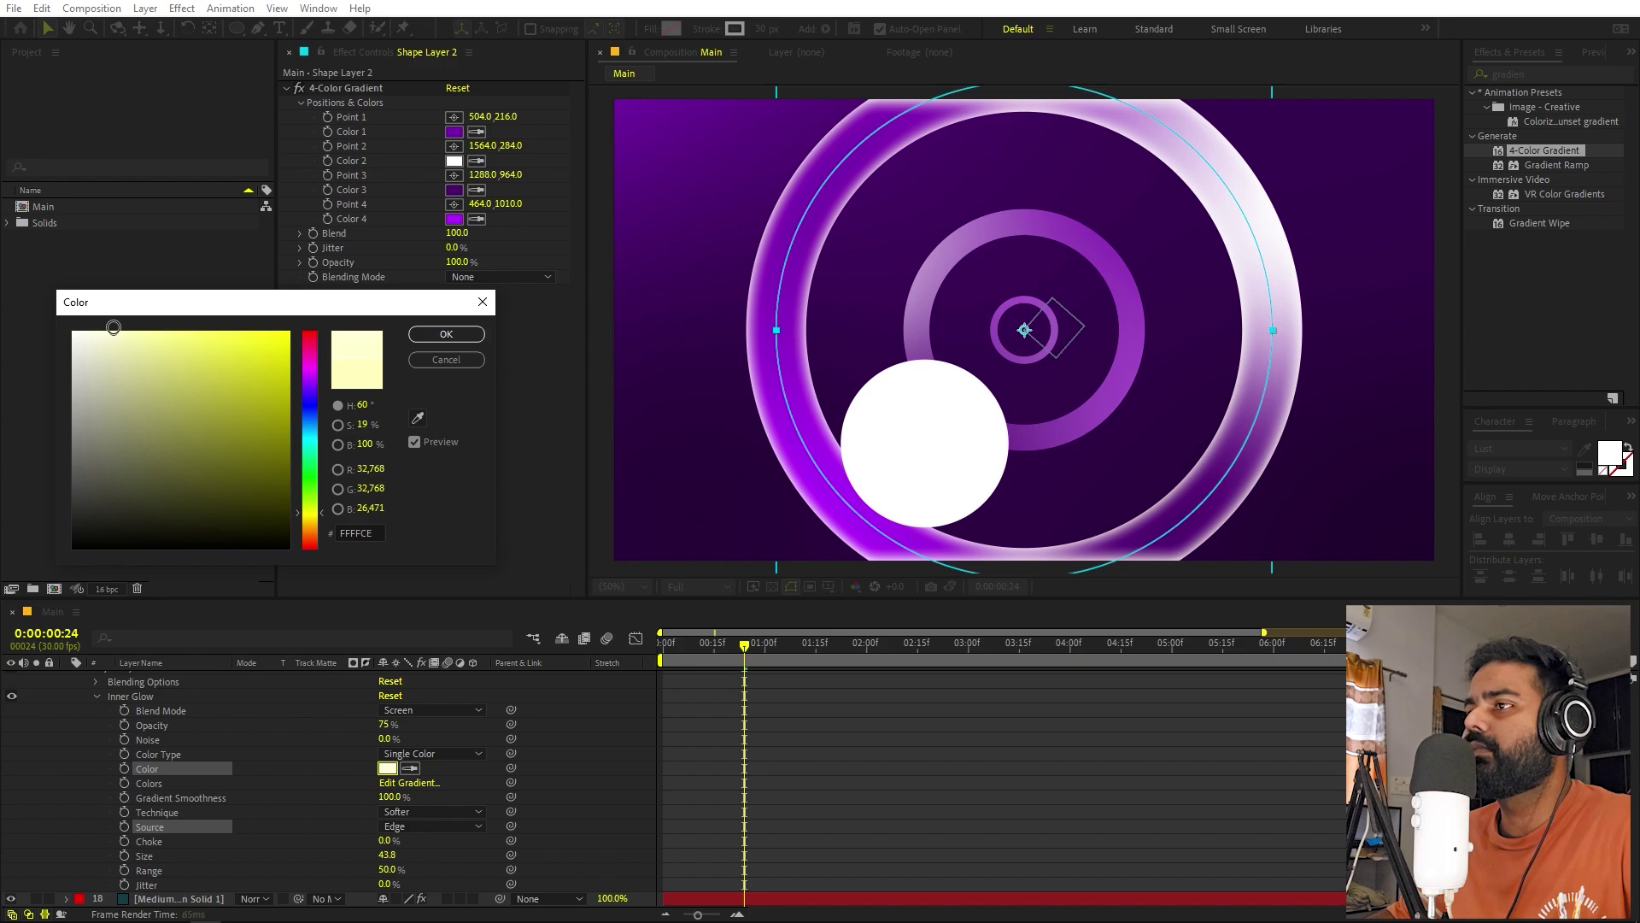
click(446, 334)
Collapse Shape Layer 2's properties and select Shape Layer 3.
click(1078, 838)
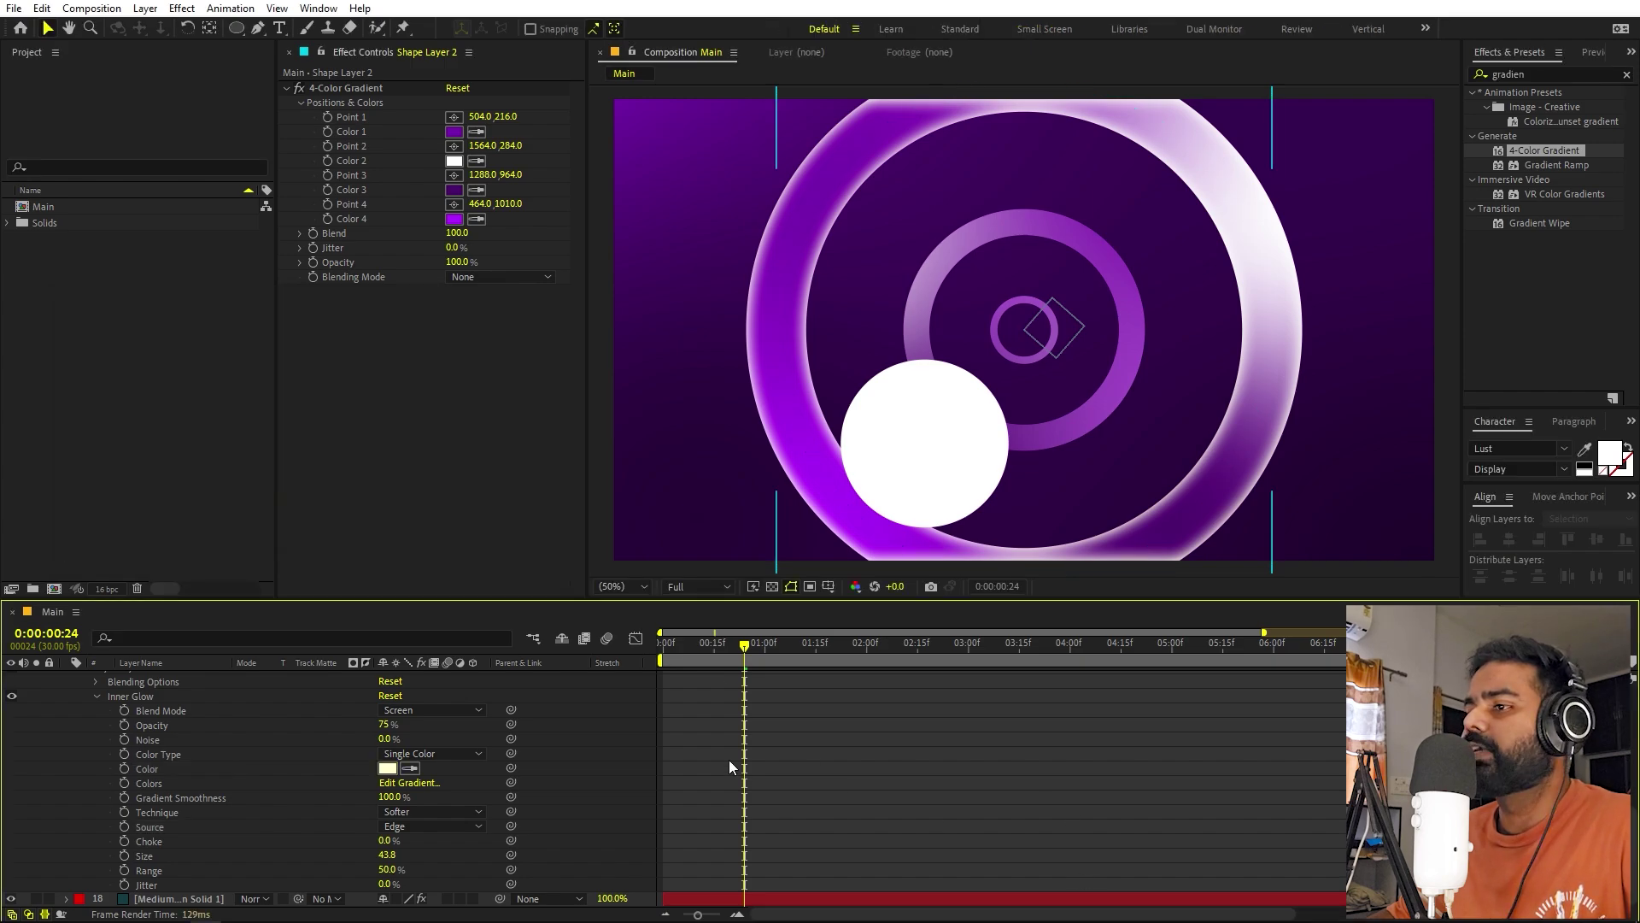
scroll(113, 785, up, 3)
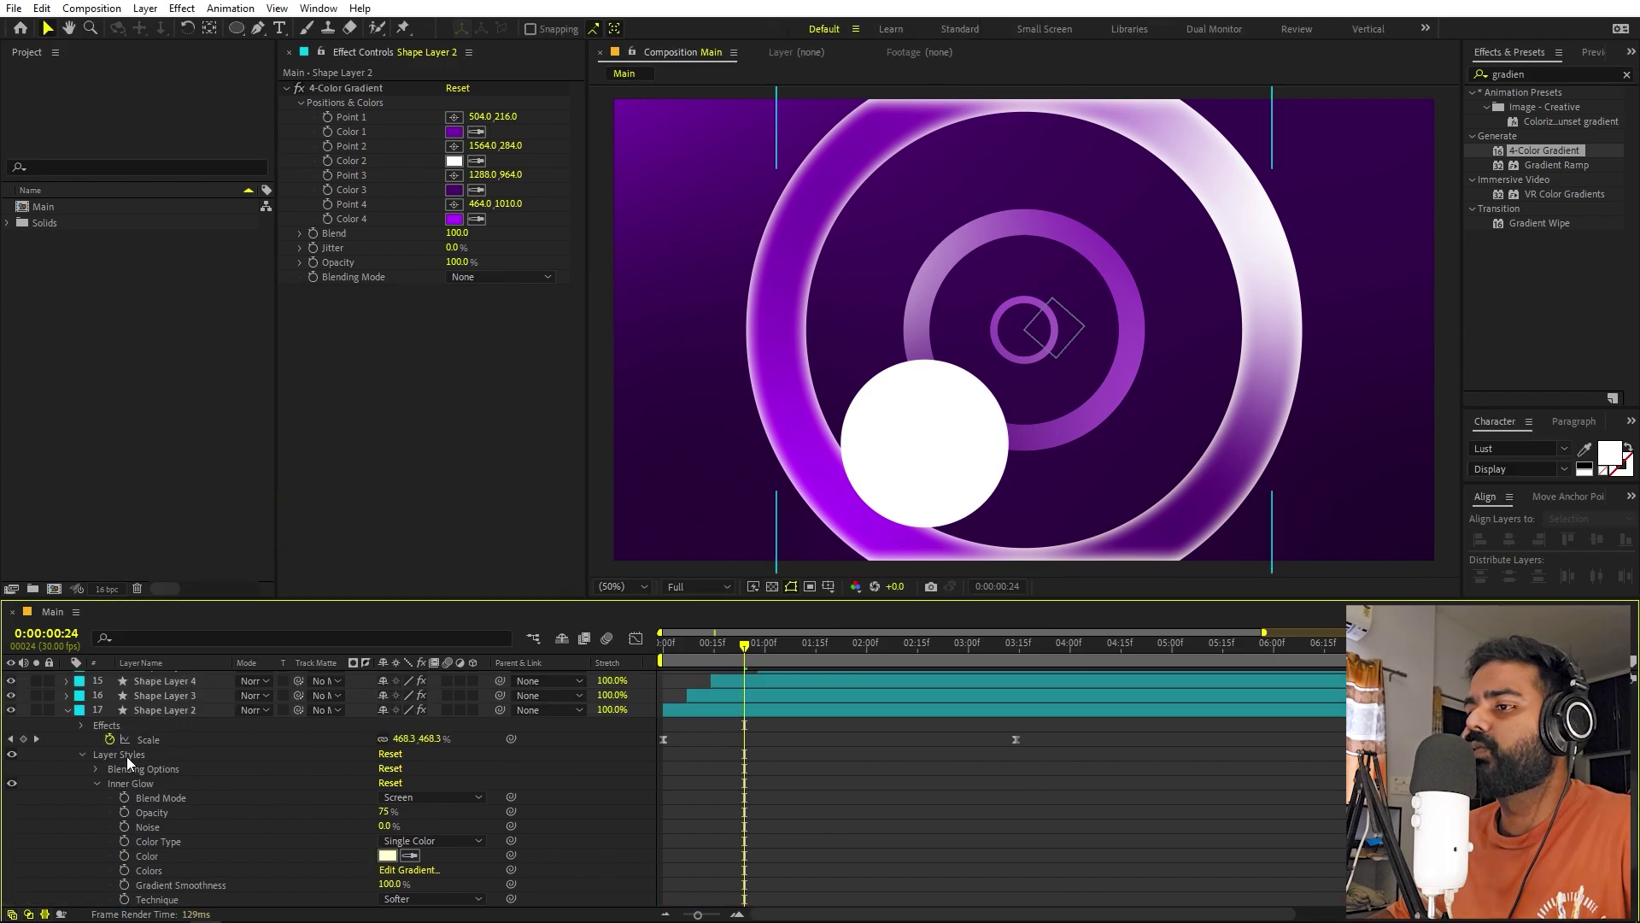
click(126, 755)
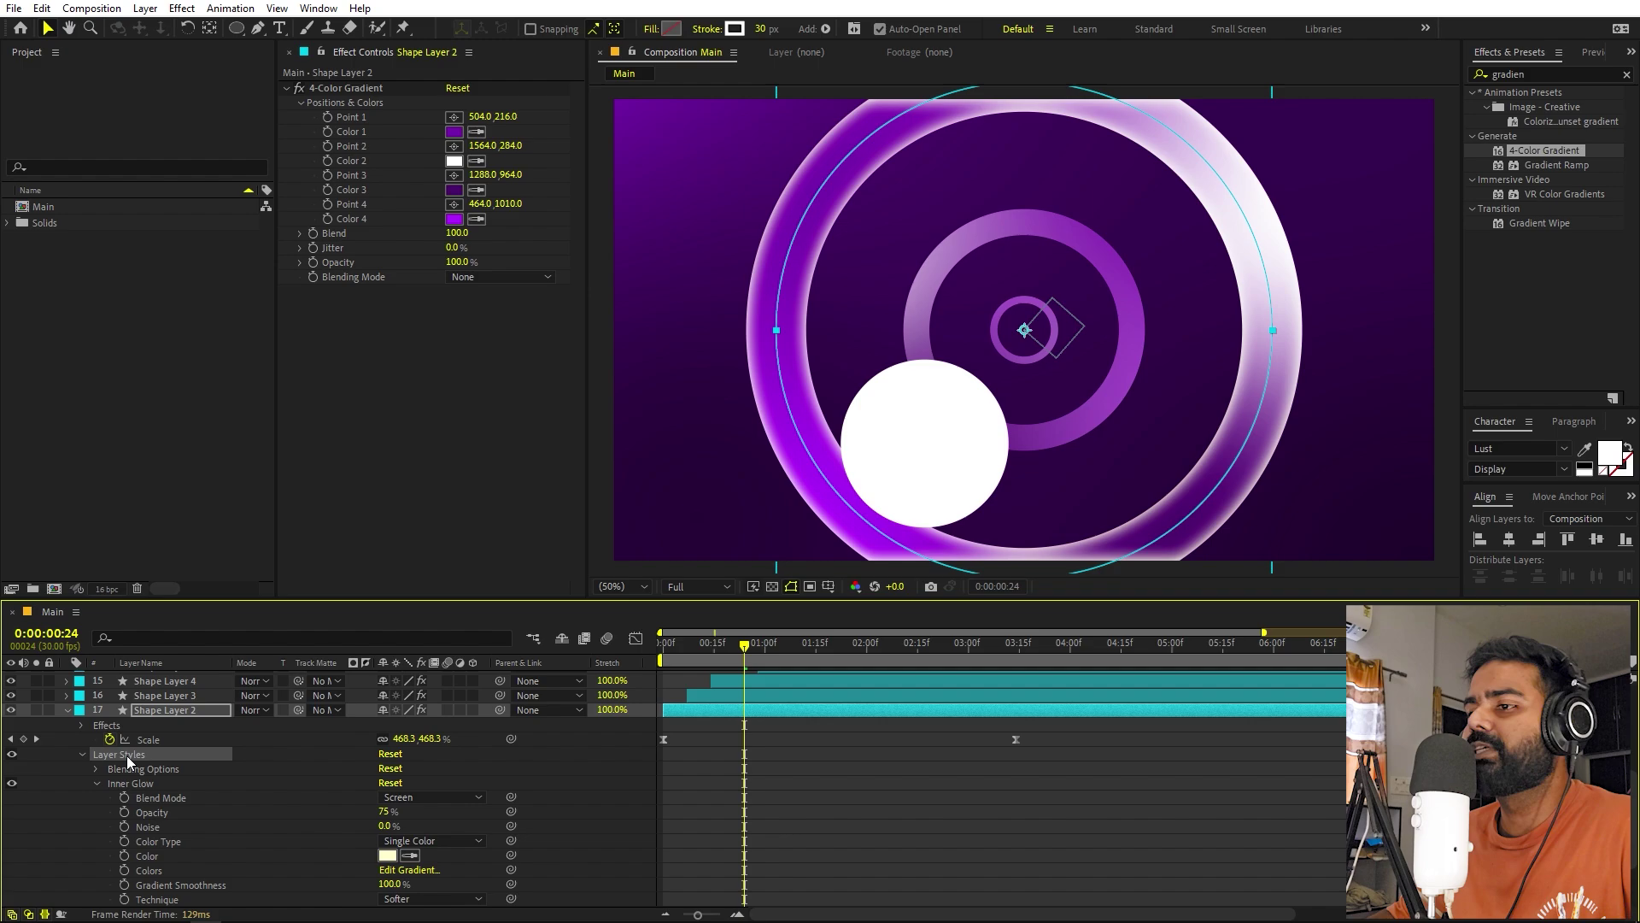
click(67, 710)
click(172, 872)
Paste the Inner Glow onto Shape Layers 16 through 3 and preview the rings.
scroll(331, 801, up, 1)
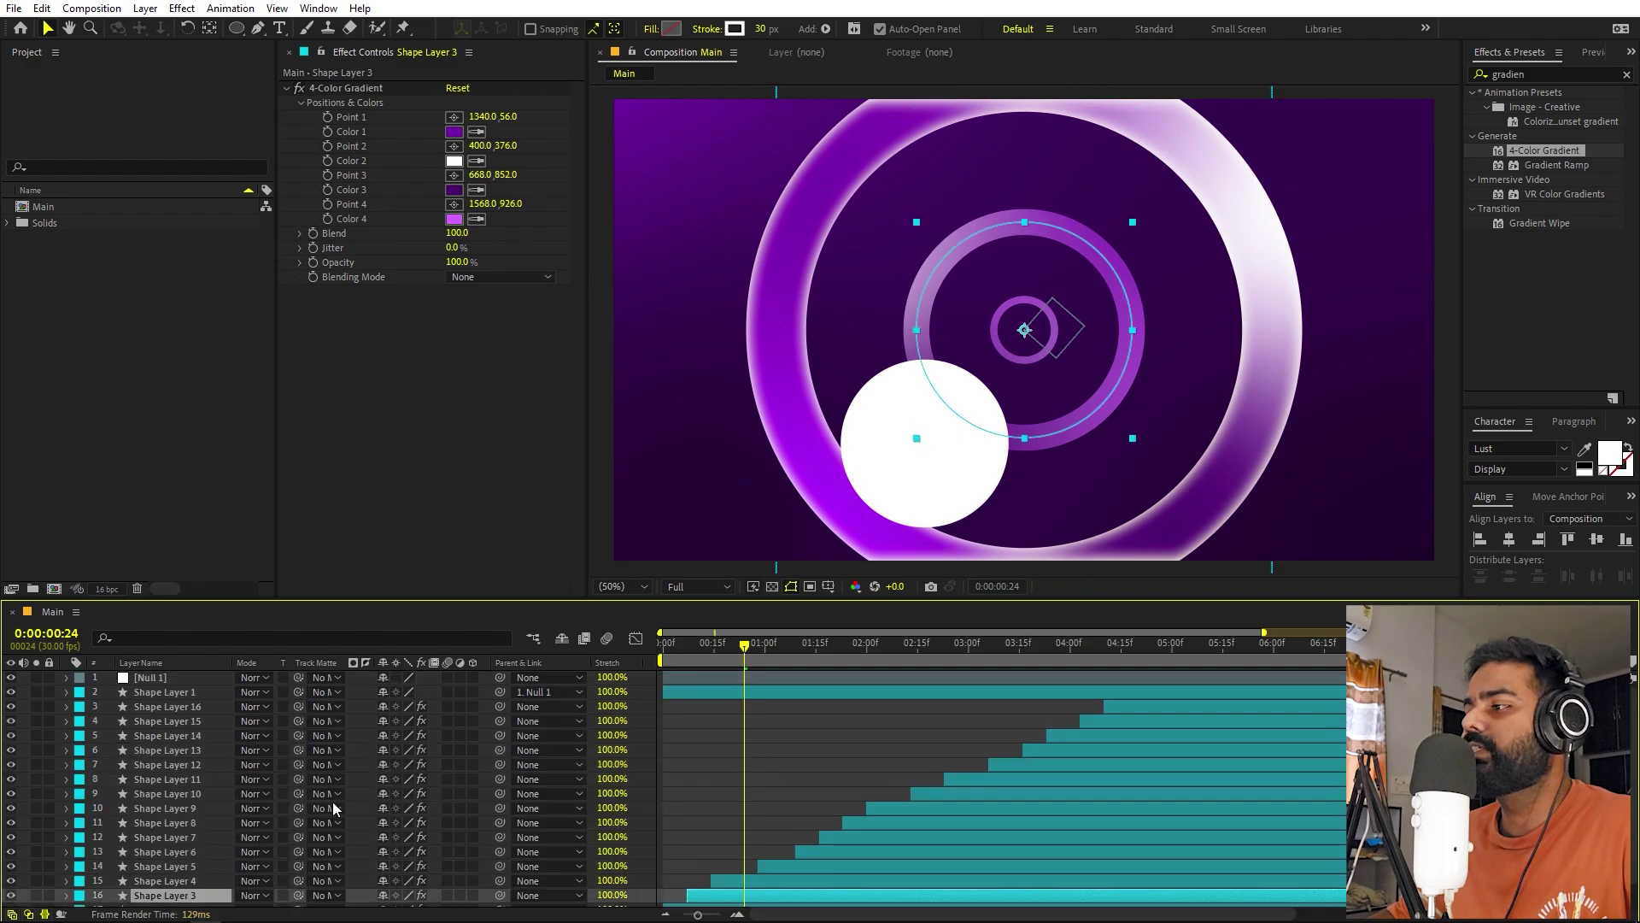
shift+click(1153, 709)
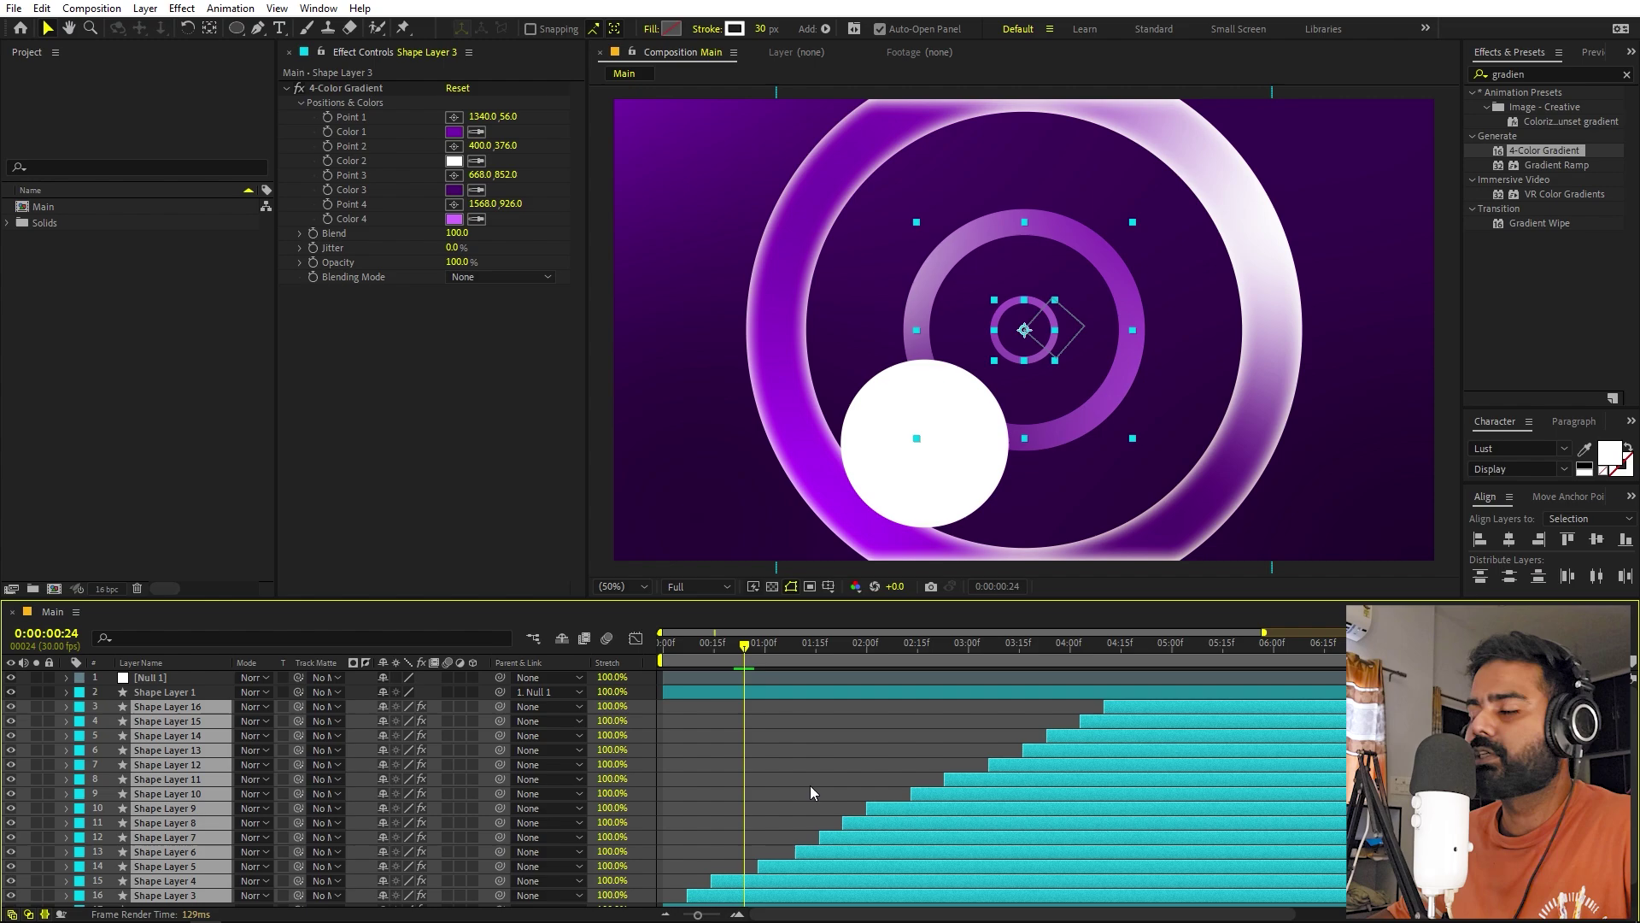
key(ctrl+v)
key(space)
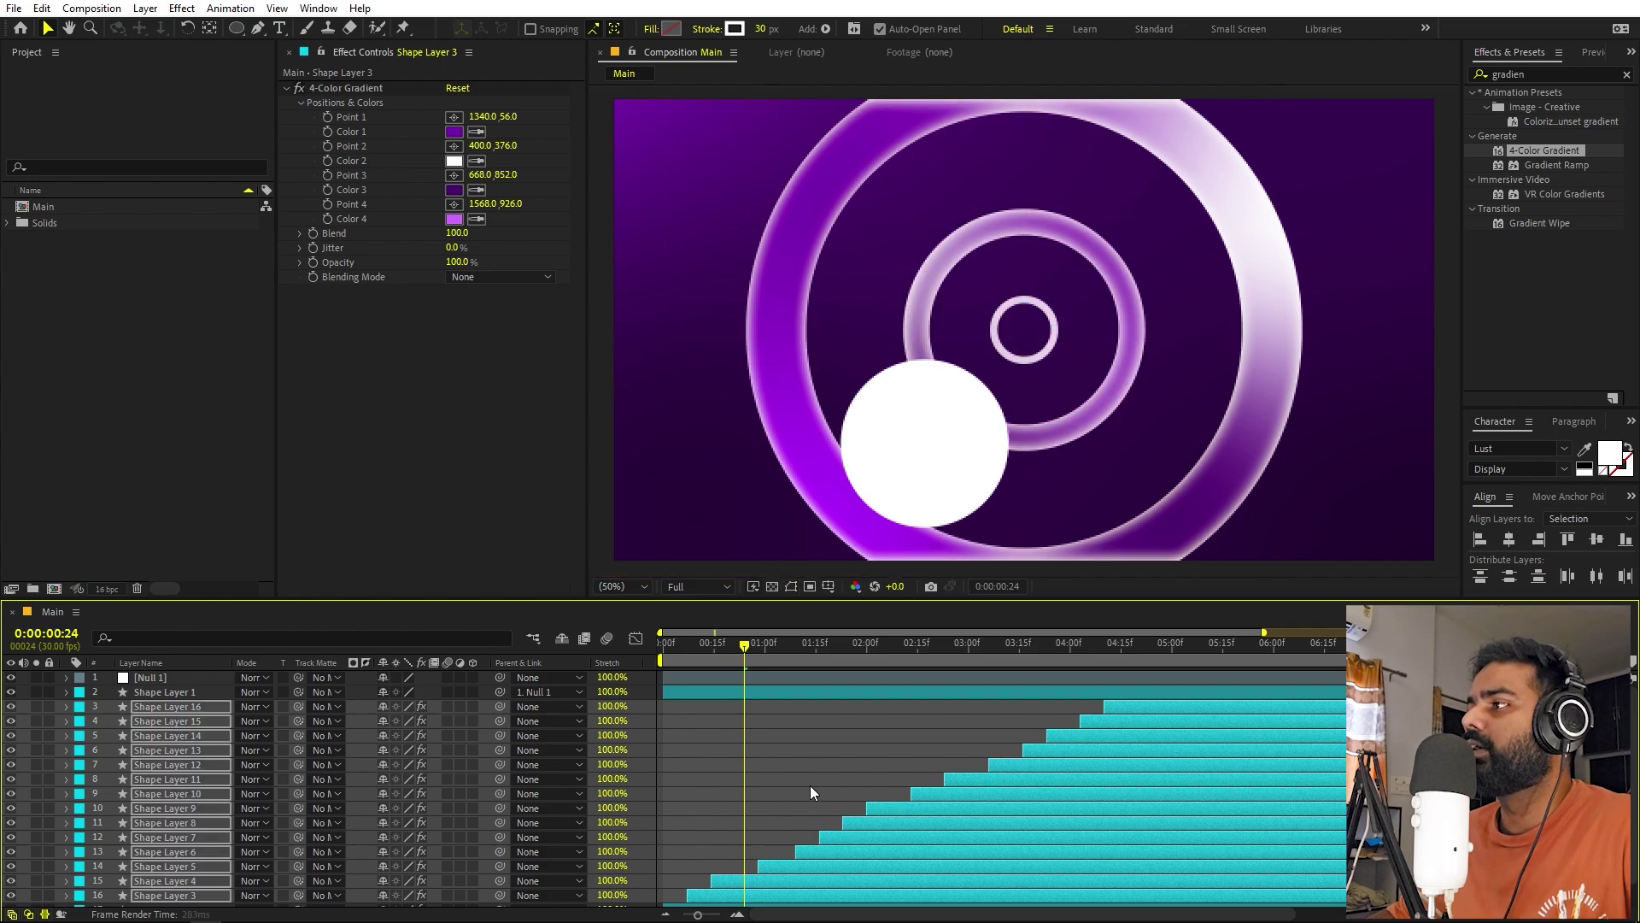
key(space)
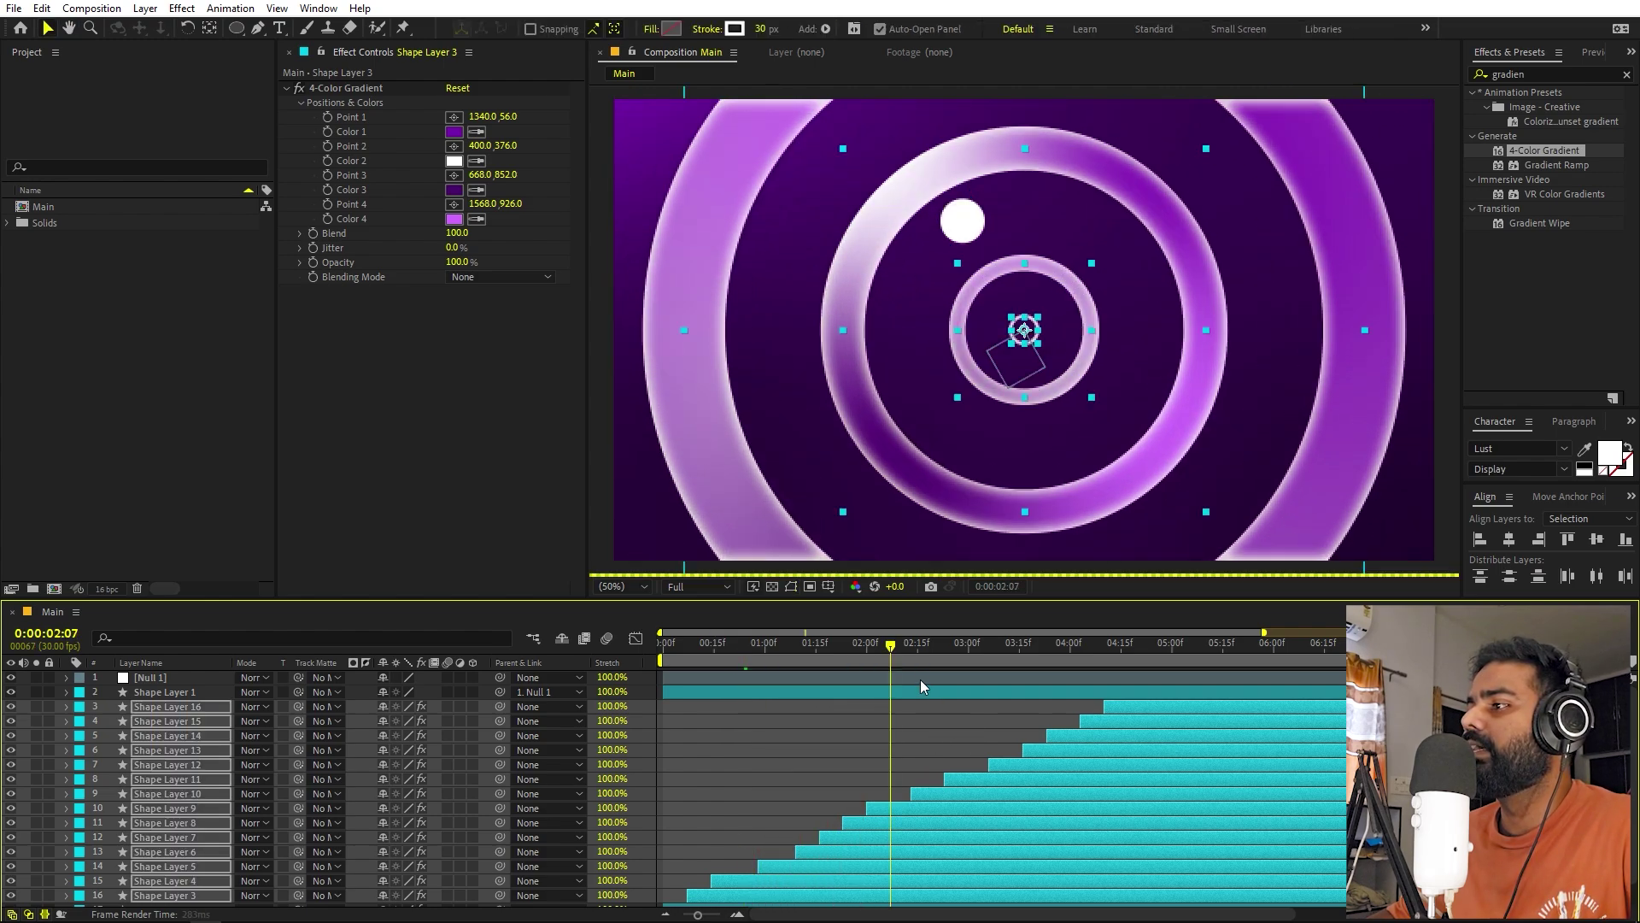
Check frames 3:03, 4:20 and 2:09, then select Shape Layer 1.
click(978, 651)
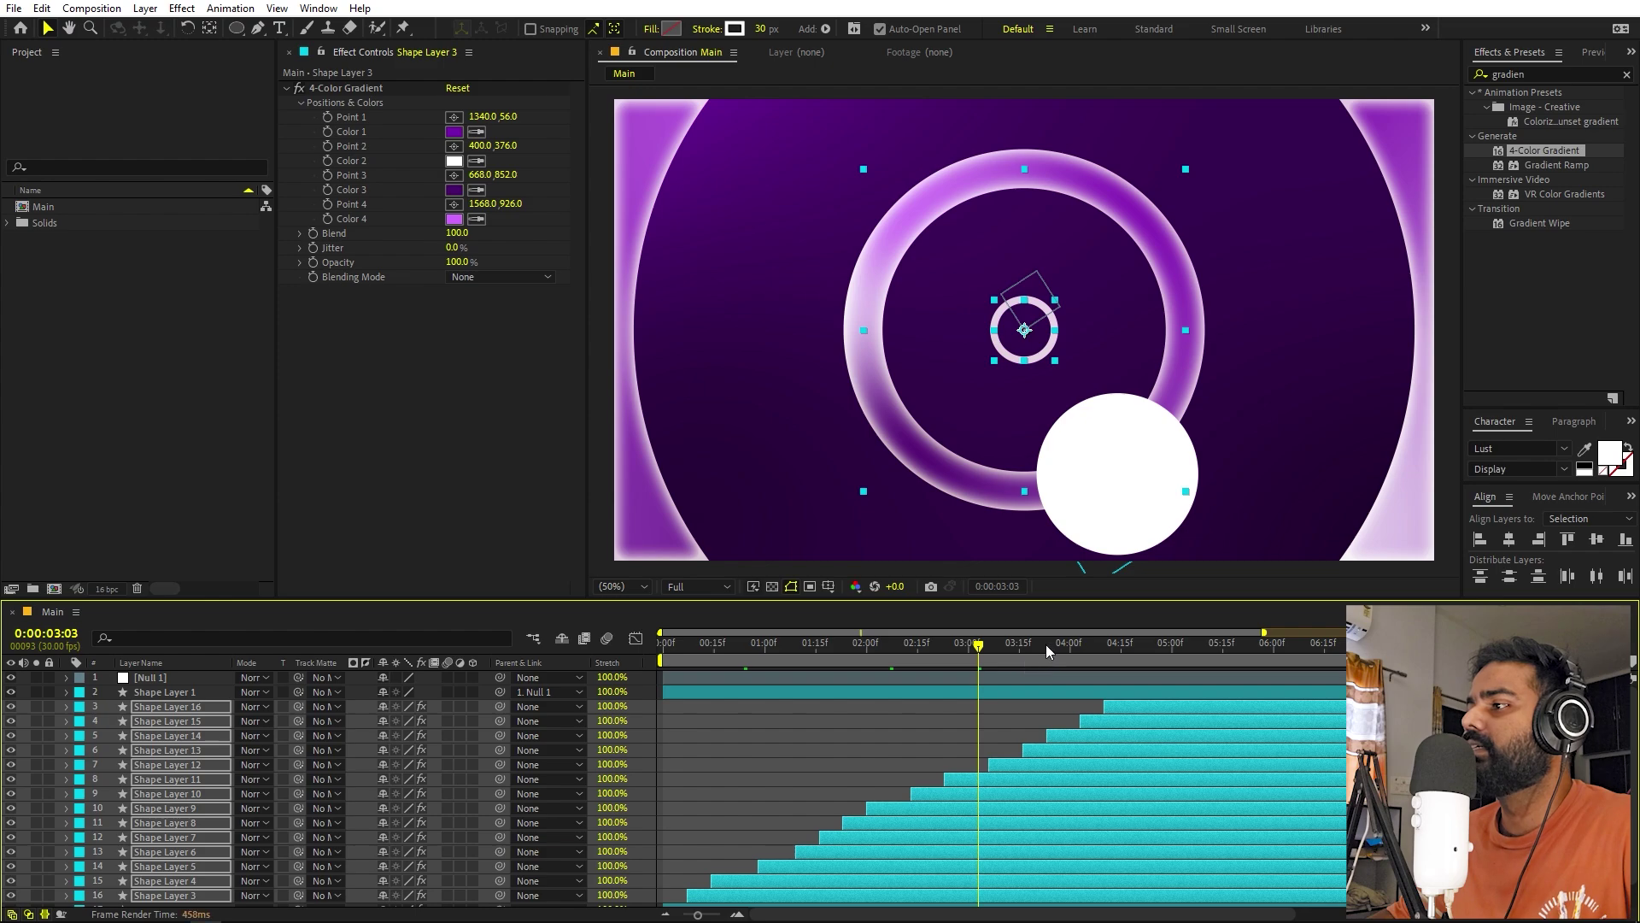
click(1136, 663)
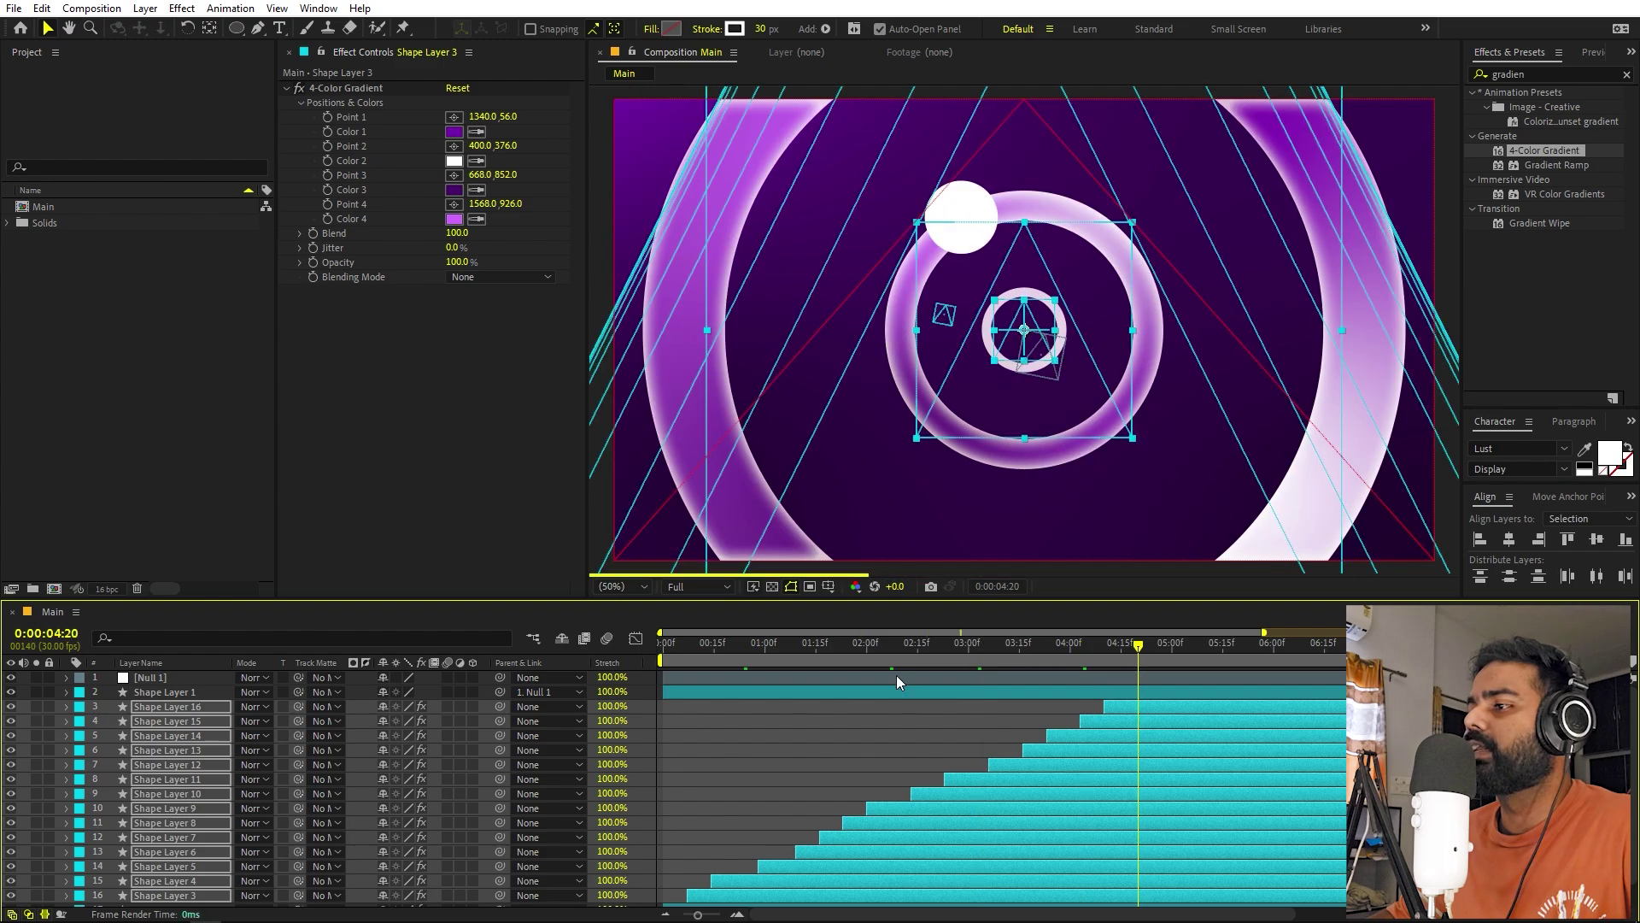
click(897, 671)
click(782, 776)
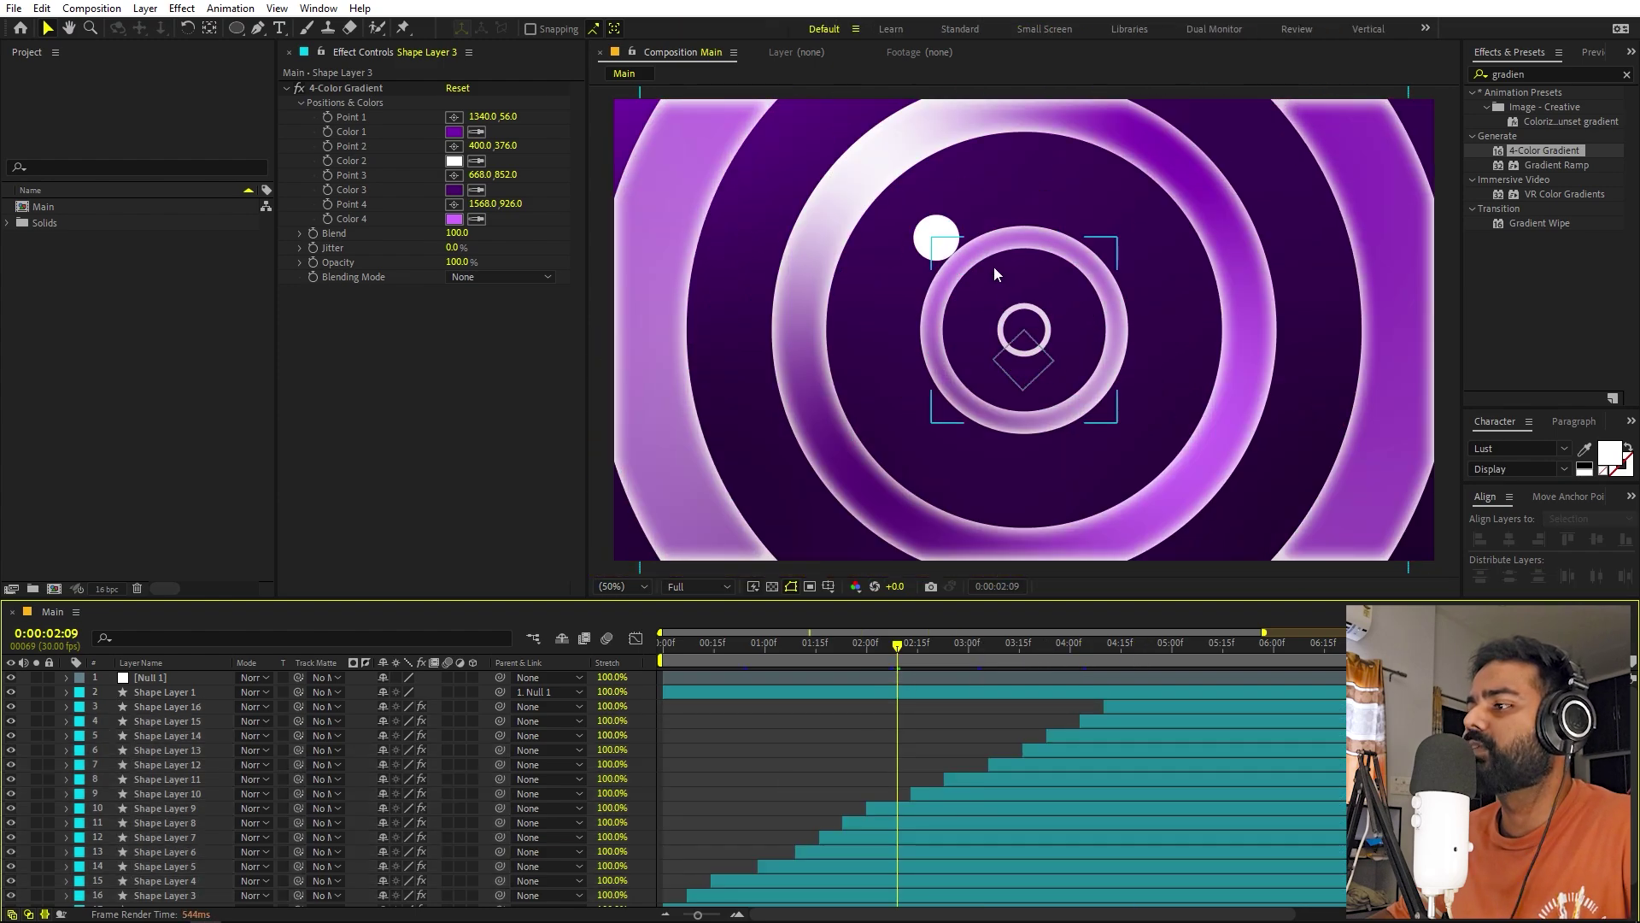
click(691, 711)
click(694, 694)
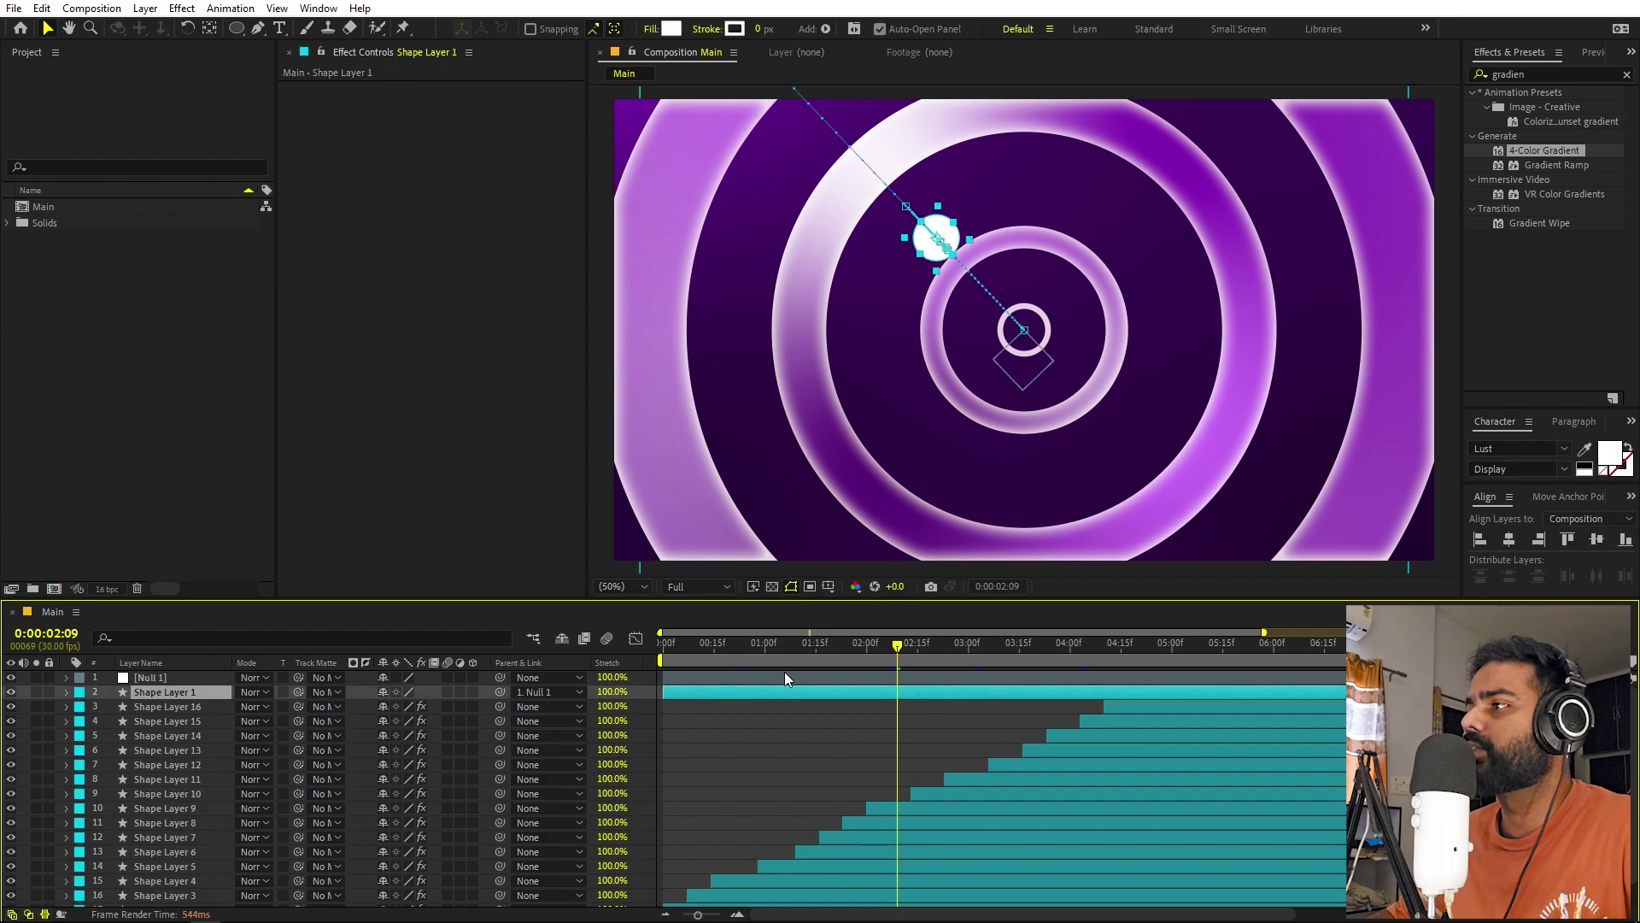
Apply 4-Color Gradient to the orbiting circle, with Color 1 white and Color 2 shifted toward purple.
drag(793, 664, 677, 683)
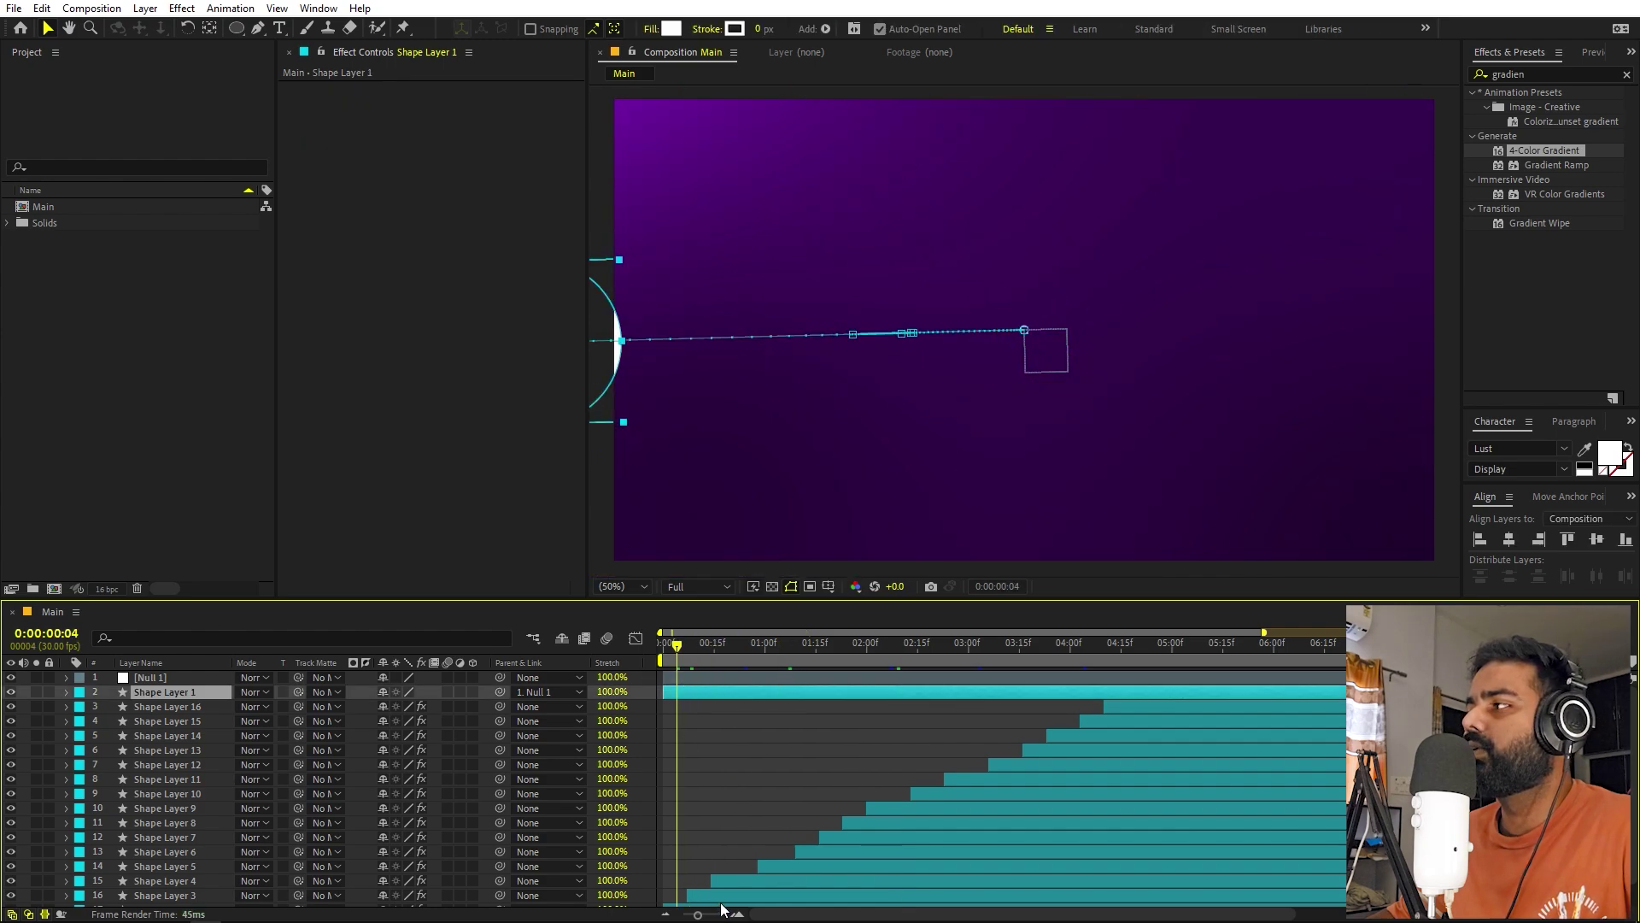
drag(1565, 152, 811, 660)
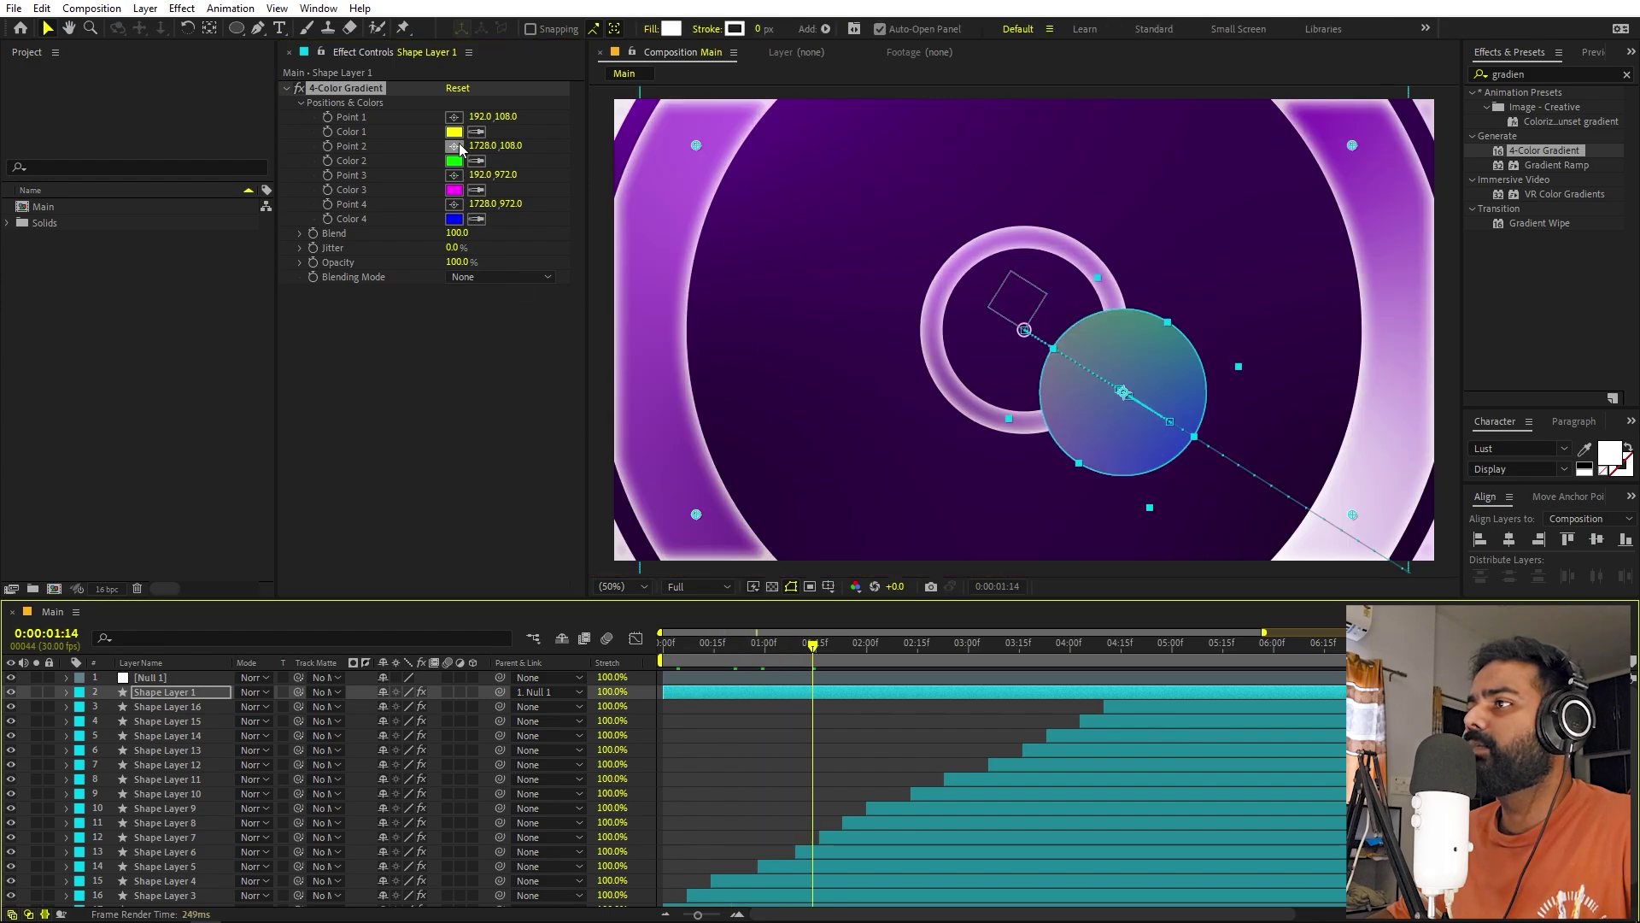
click(454, 131)
click(74, 332)
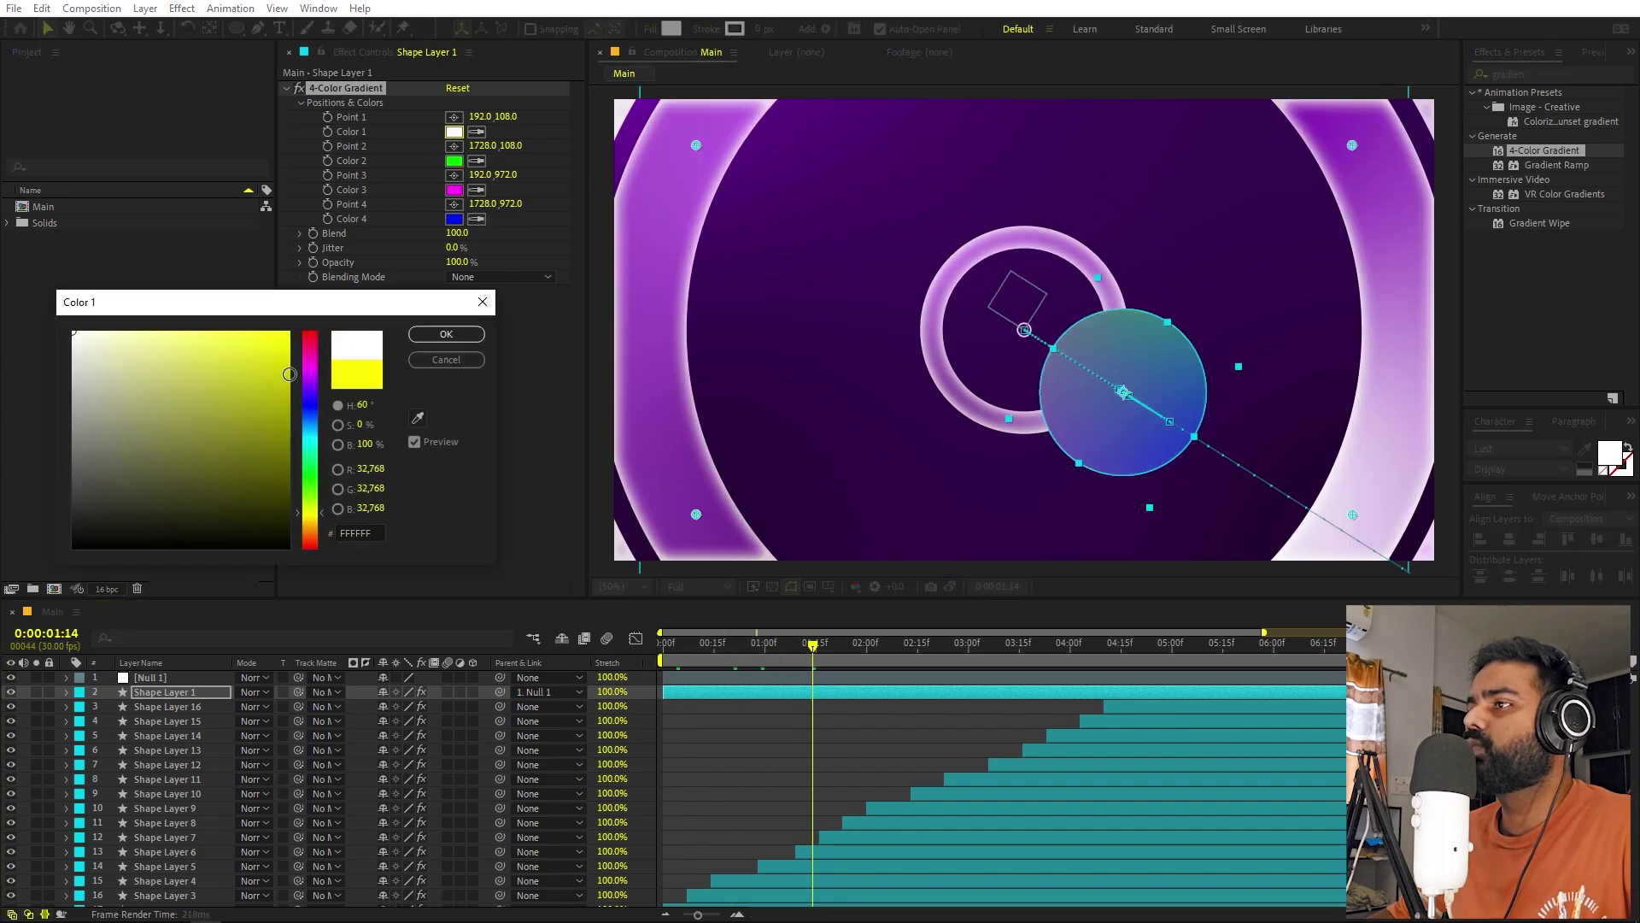
click(419, 332)
click(459, 162)
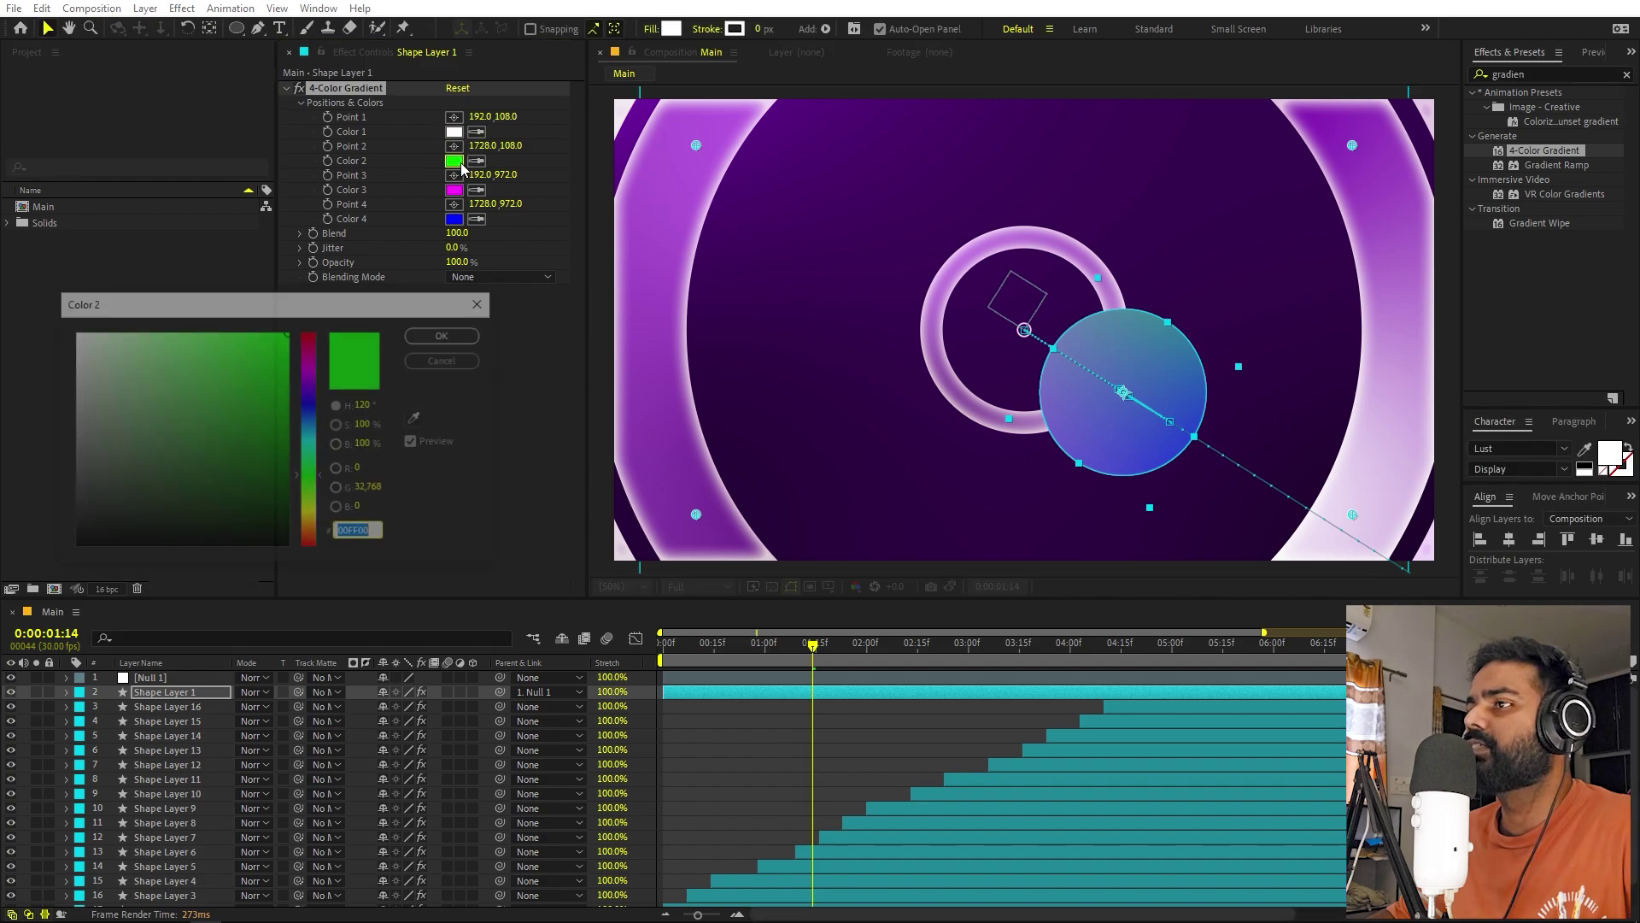
click(317, 382)
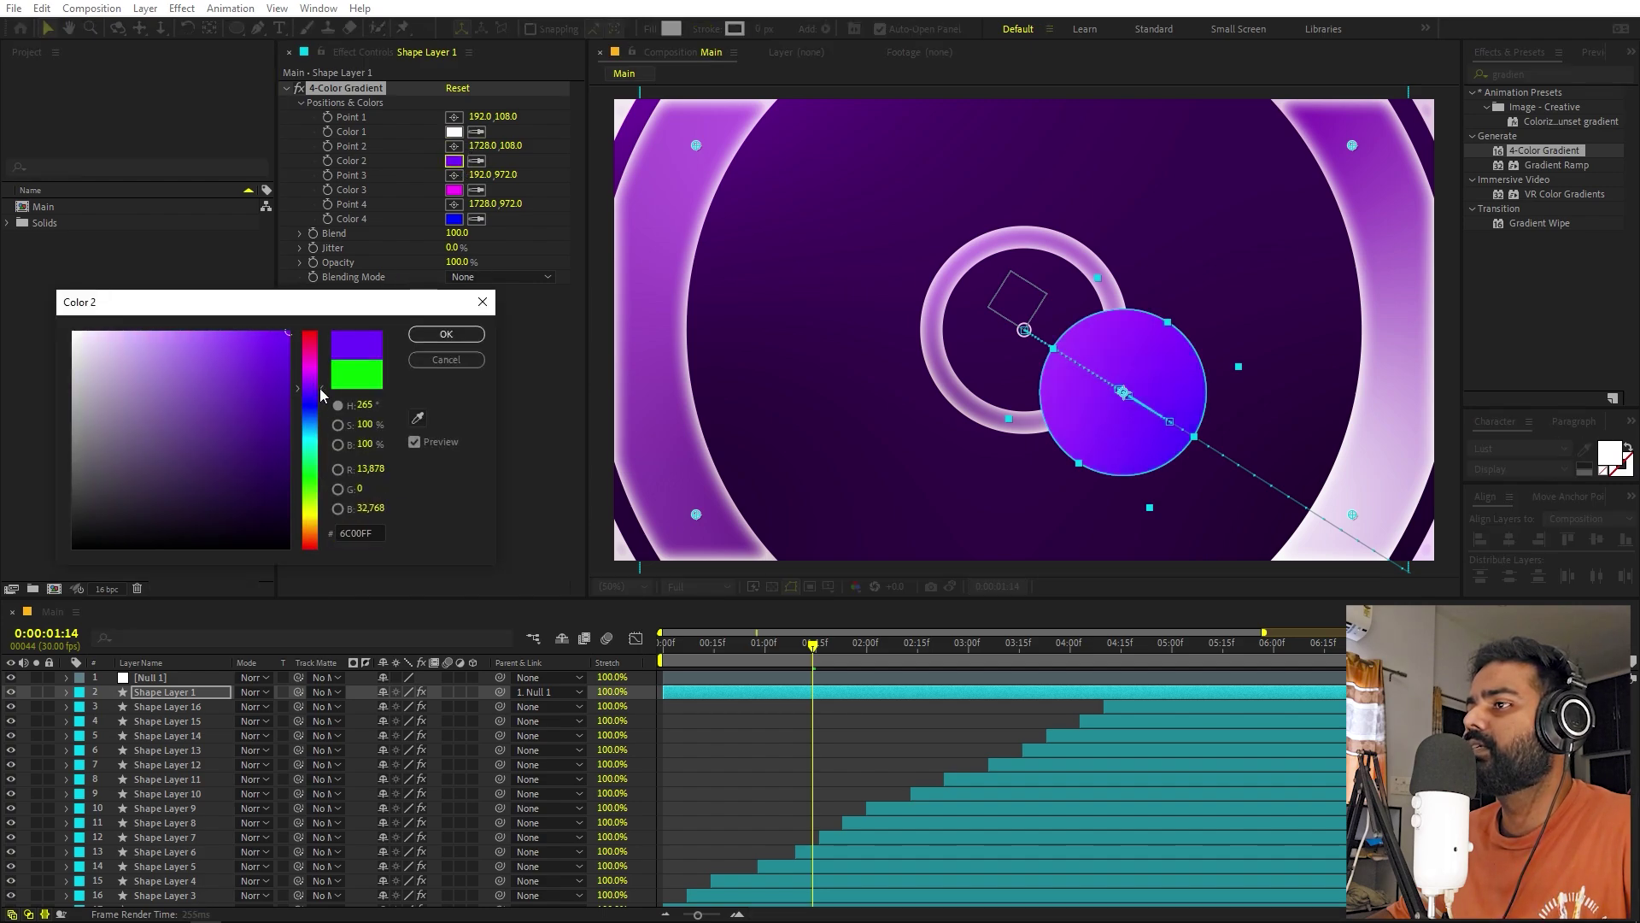
click(446, 334)
Reposition the gradient's Points 2 and 3 around the circle, referencing the outer ring's gradient.
click(1350, 147)
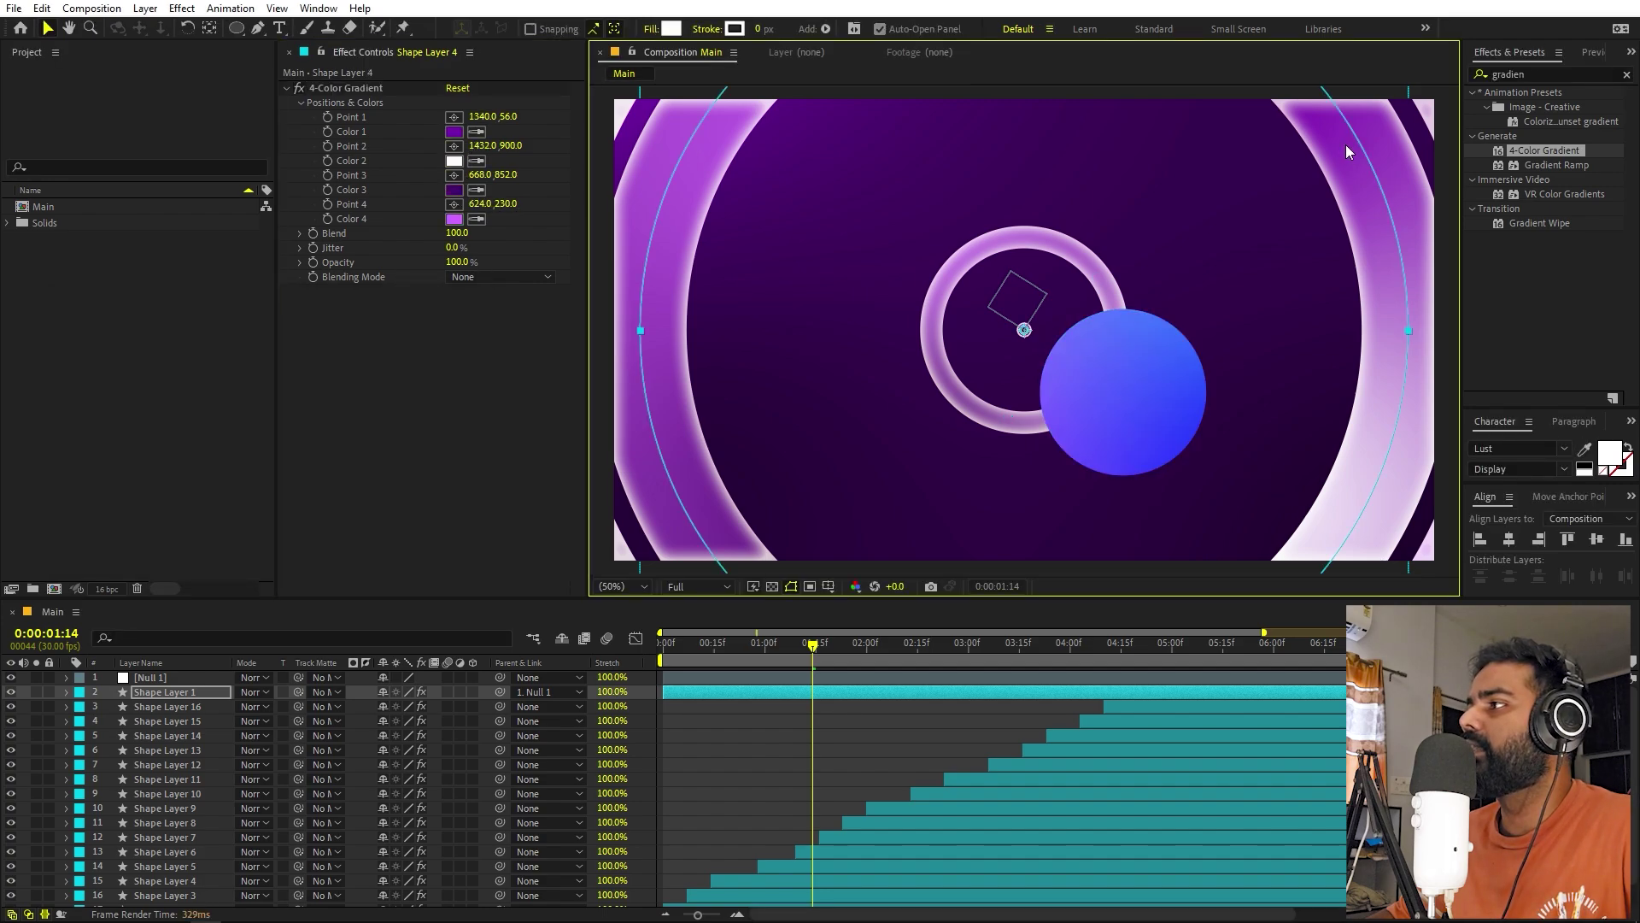
click(351, 88)
click(766, 690)
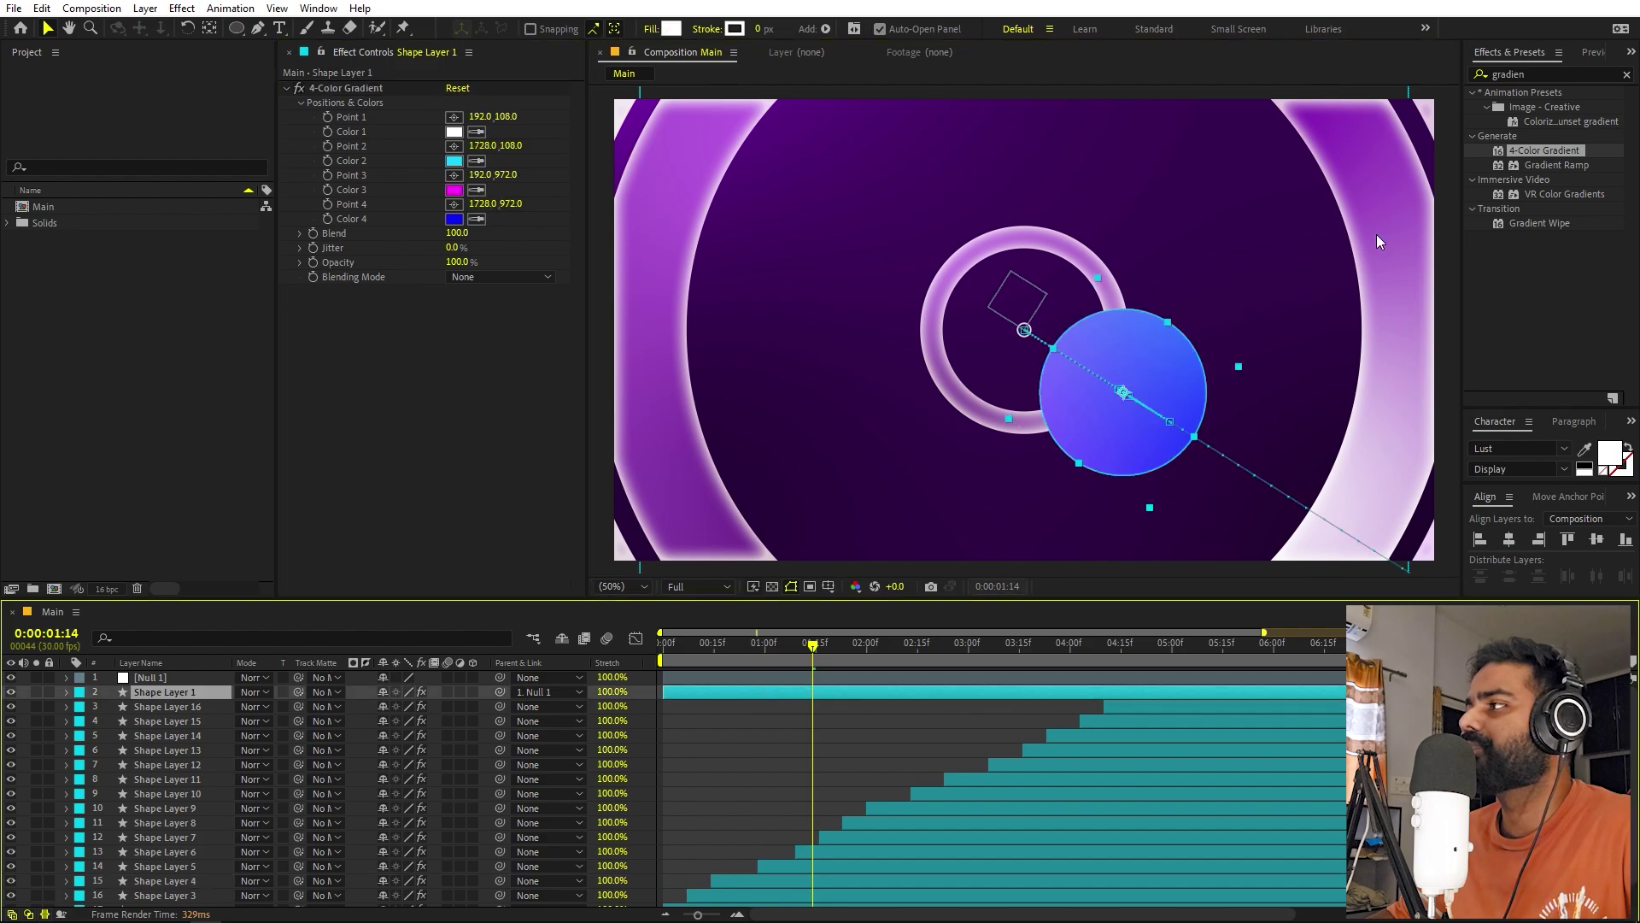
click(339, 89)
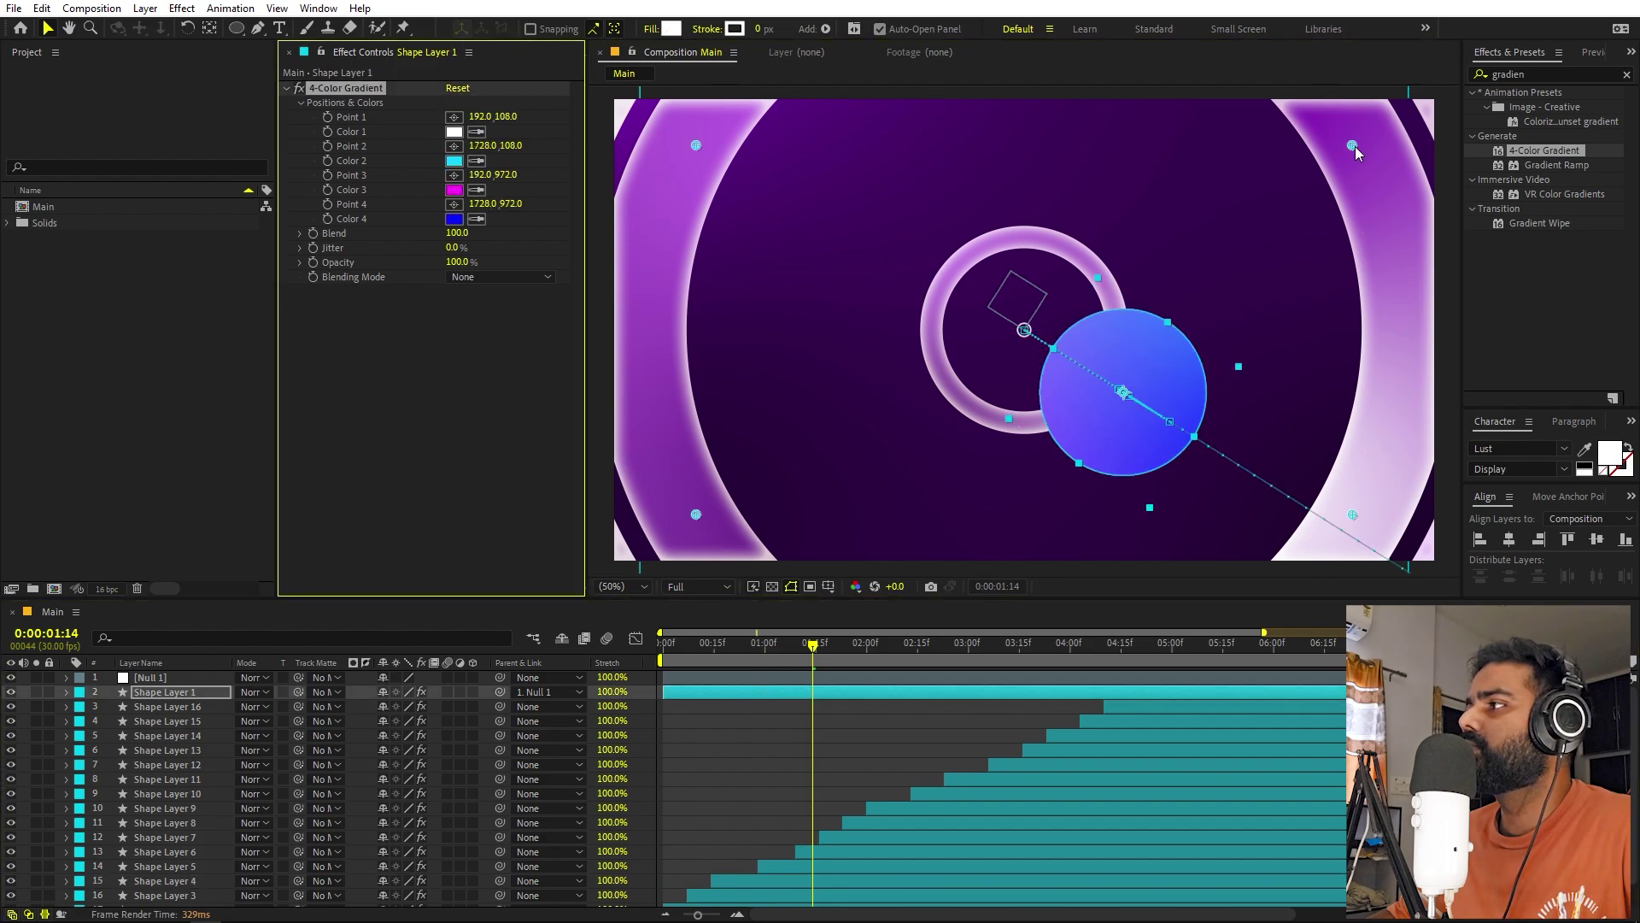
drag(1351, 146, 1251, 191)
drag(696, 514, 933, 451)
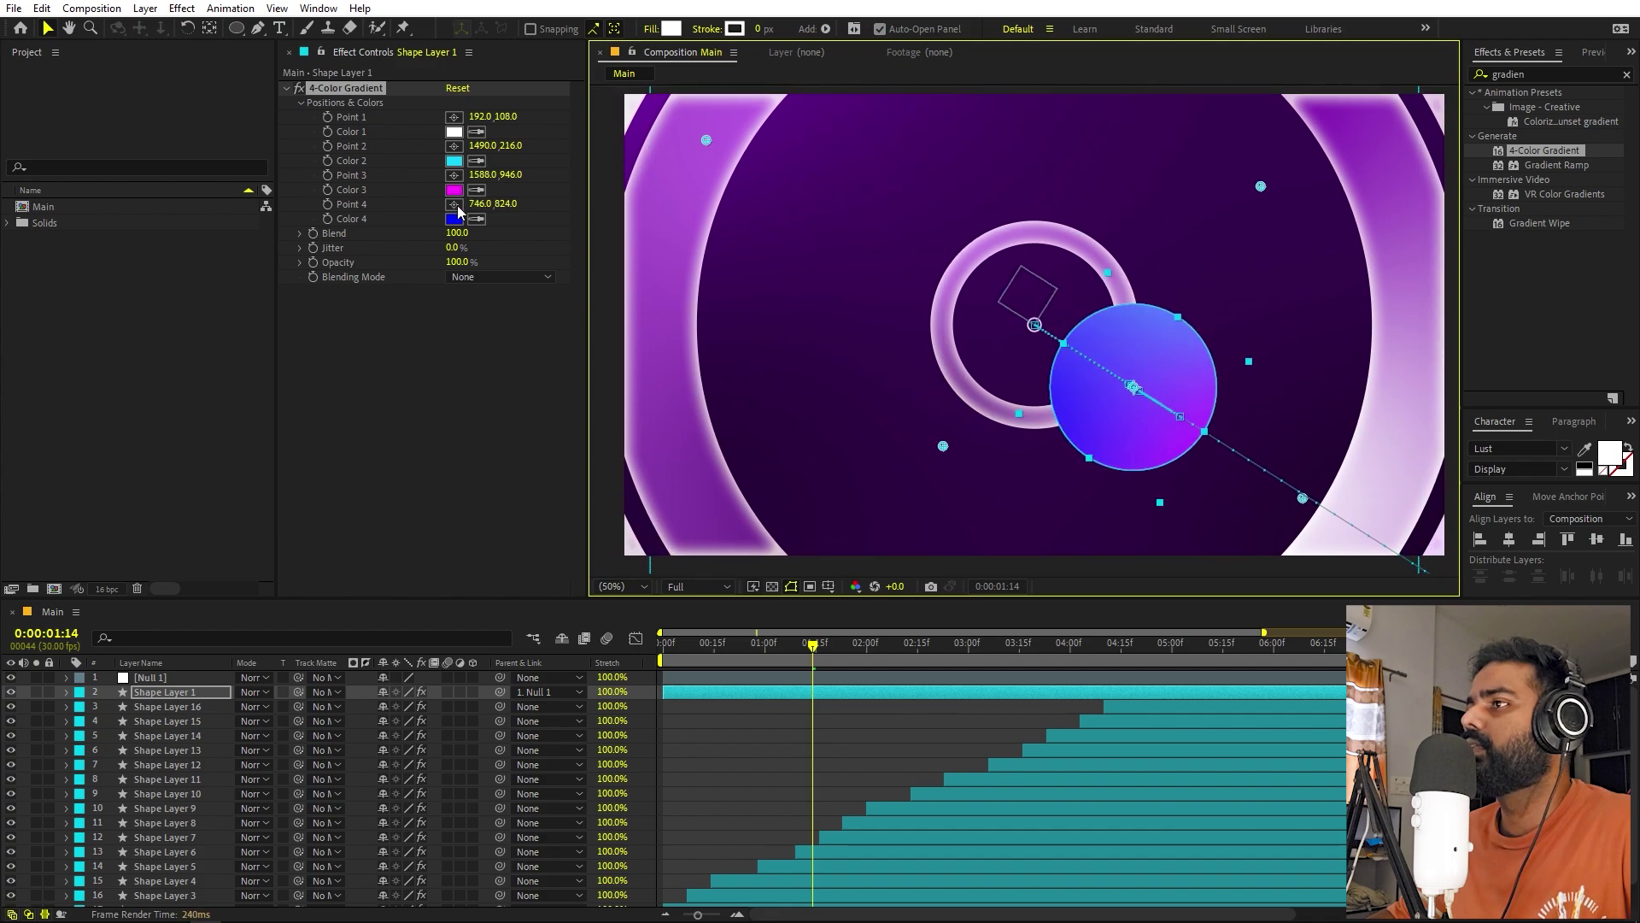
Set Color 4 to violet and deselect the circle to judge the gradient.
click(454, 219)
mouse_move(315, 406)
mouse_down()
mouse_move(316, 363)
mouse_move(315, 380)
mouse_up()
click(446, 334)
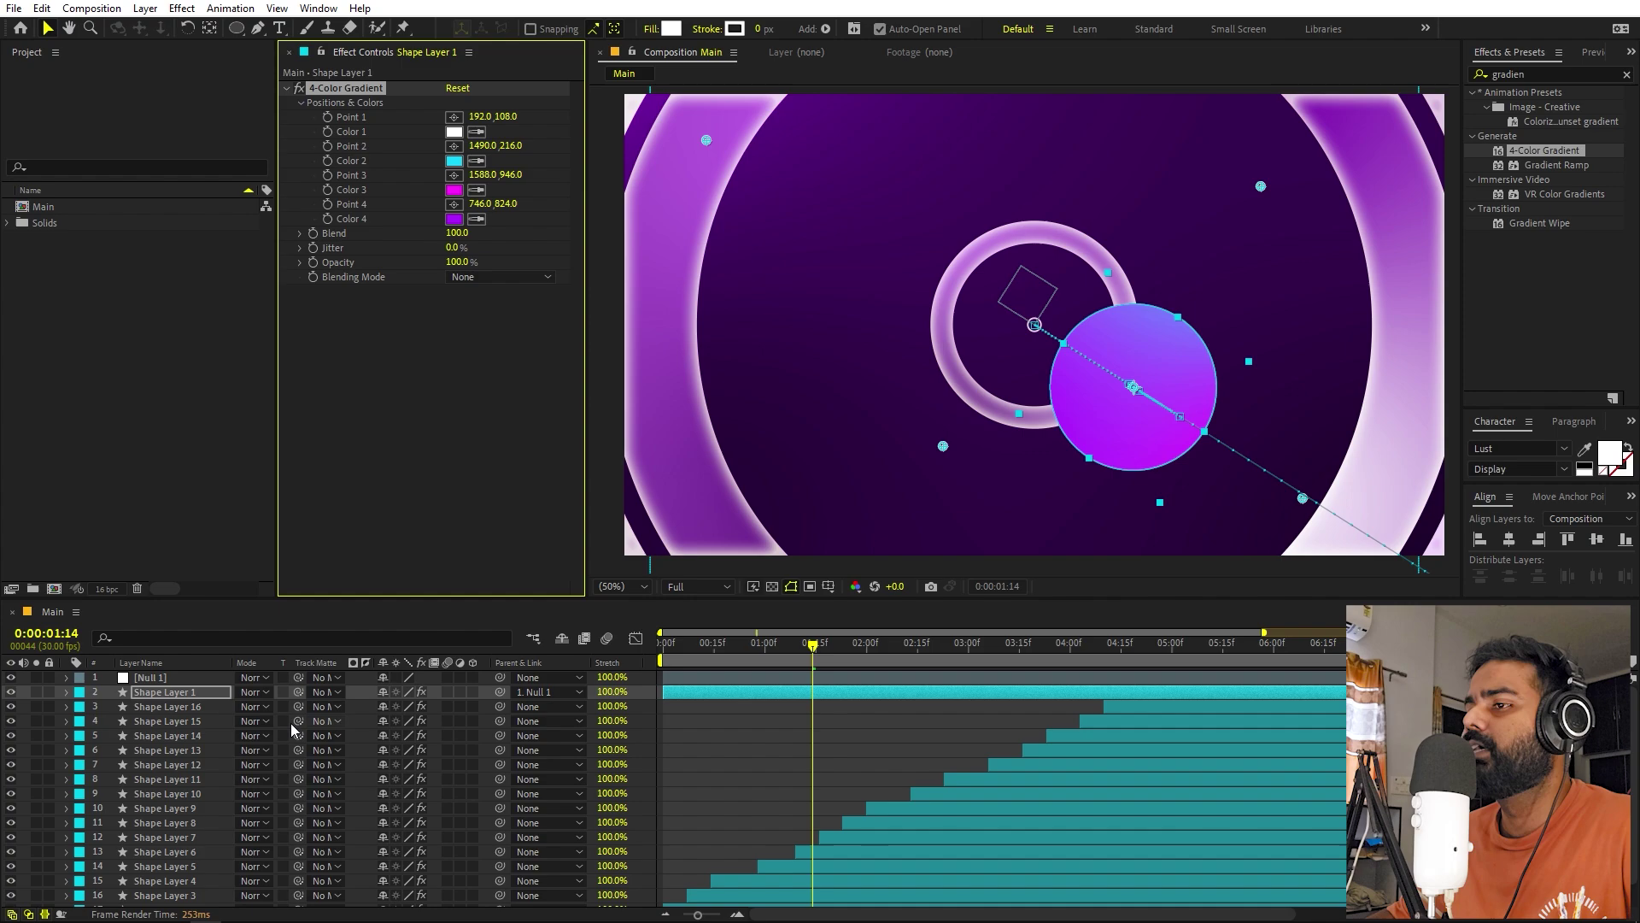
click(192, 692)
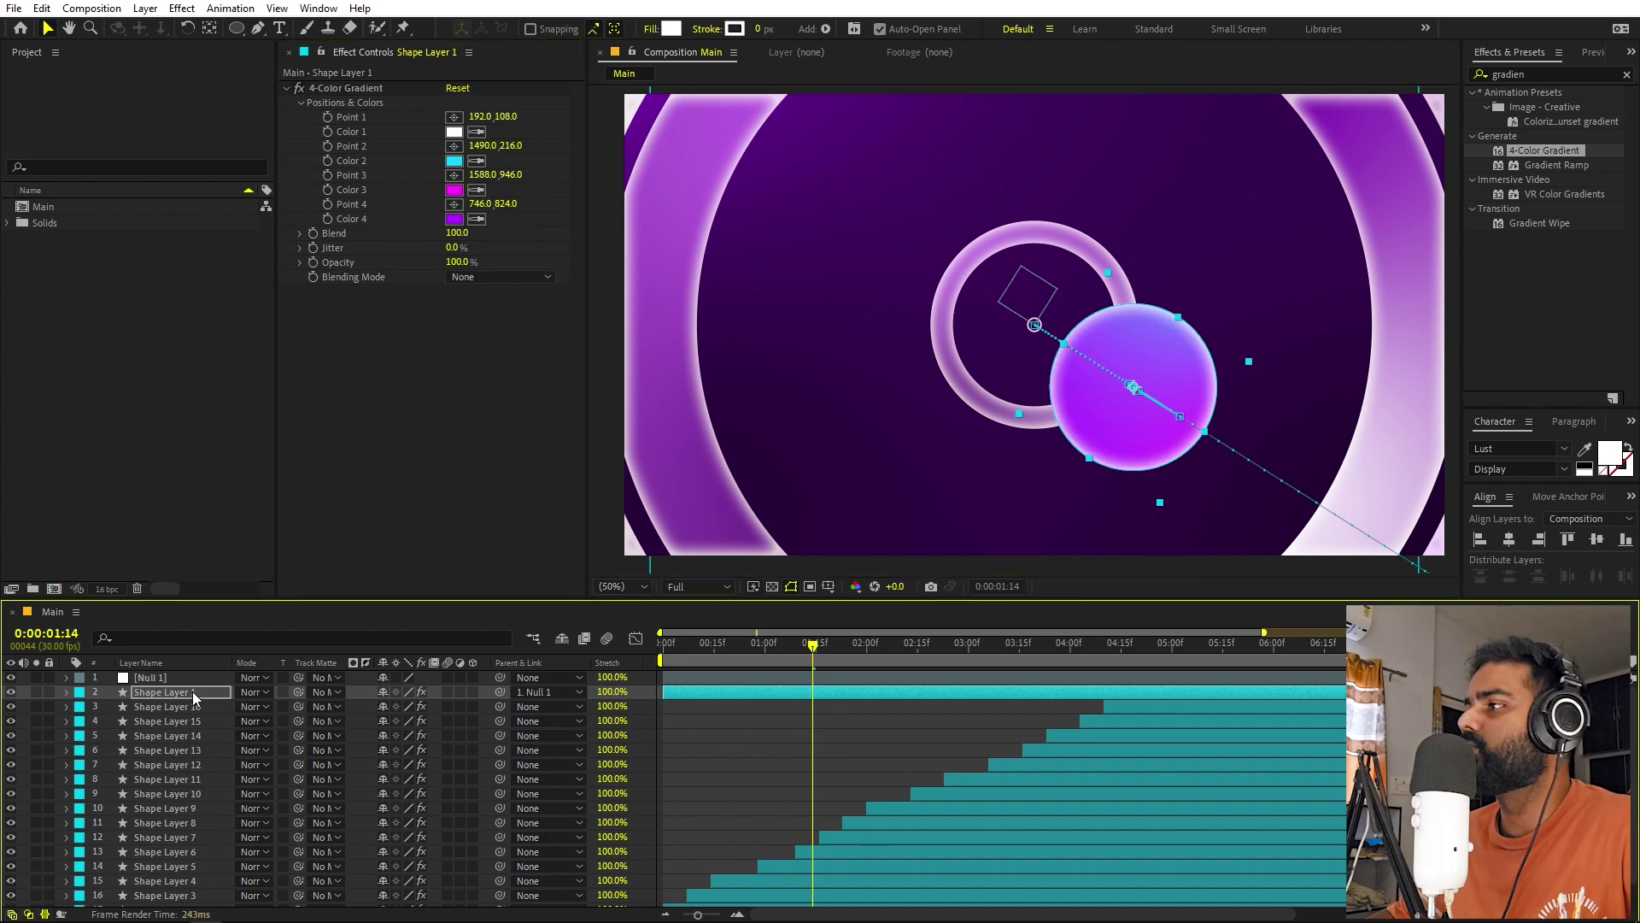
click(802, 808)
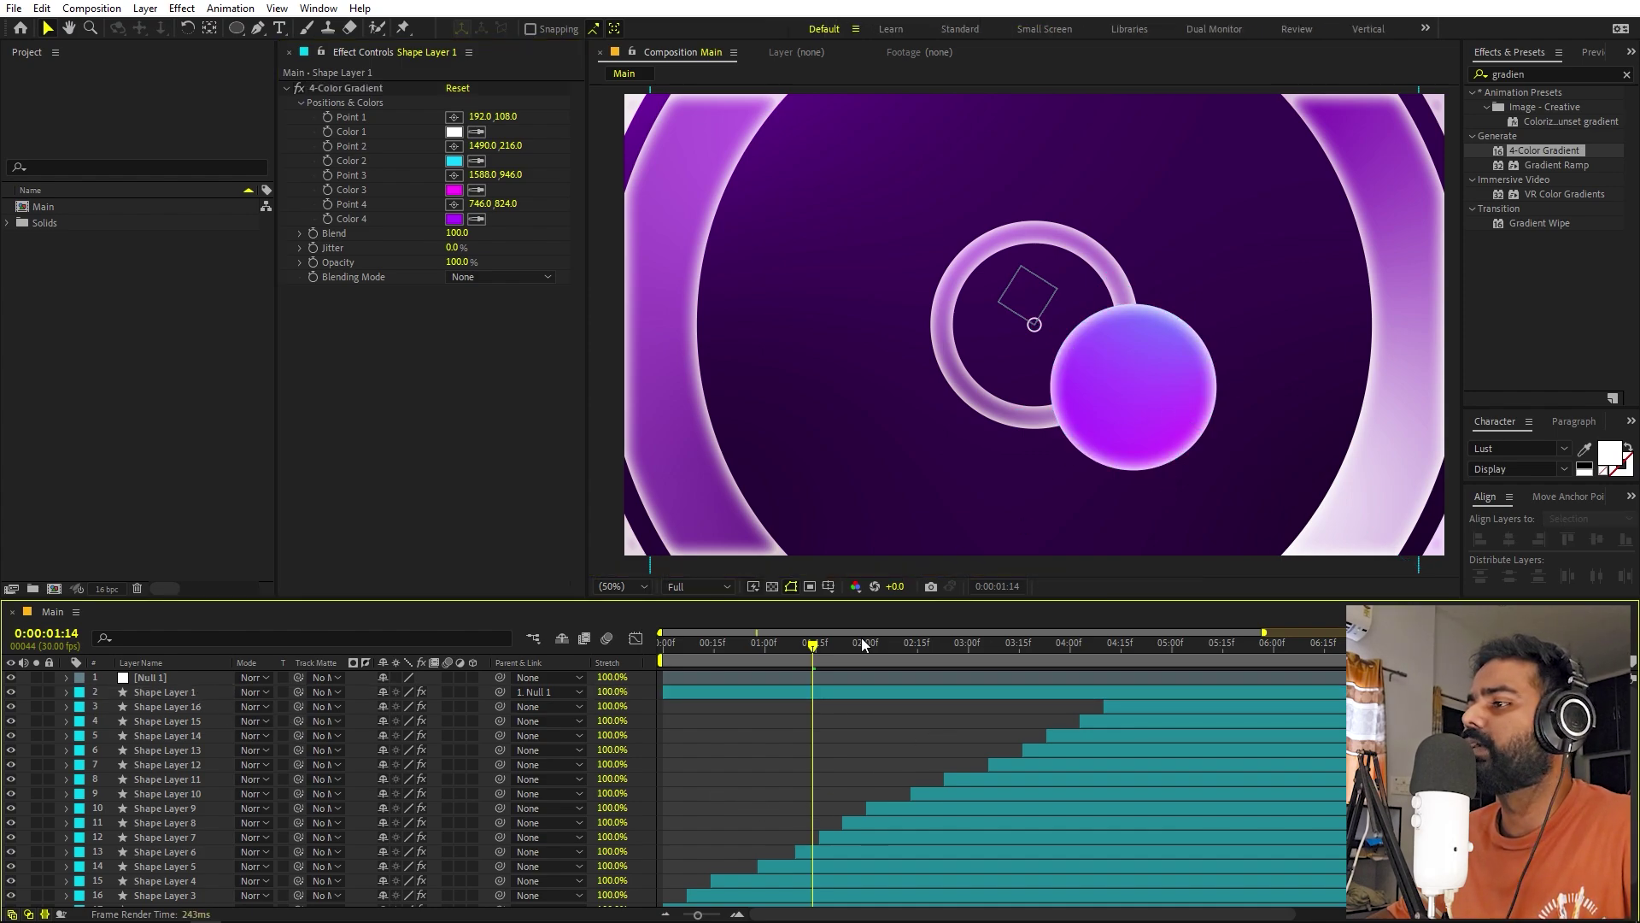
Open the orbiting circle's Inner Glow settings, reverting an accidental Range change.
click(751, 692)
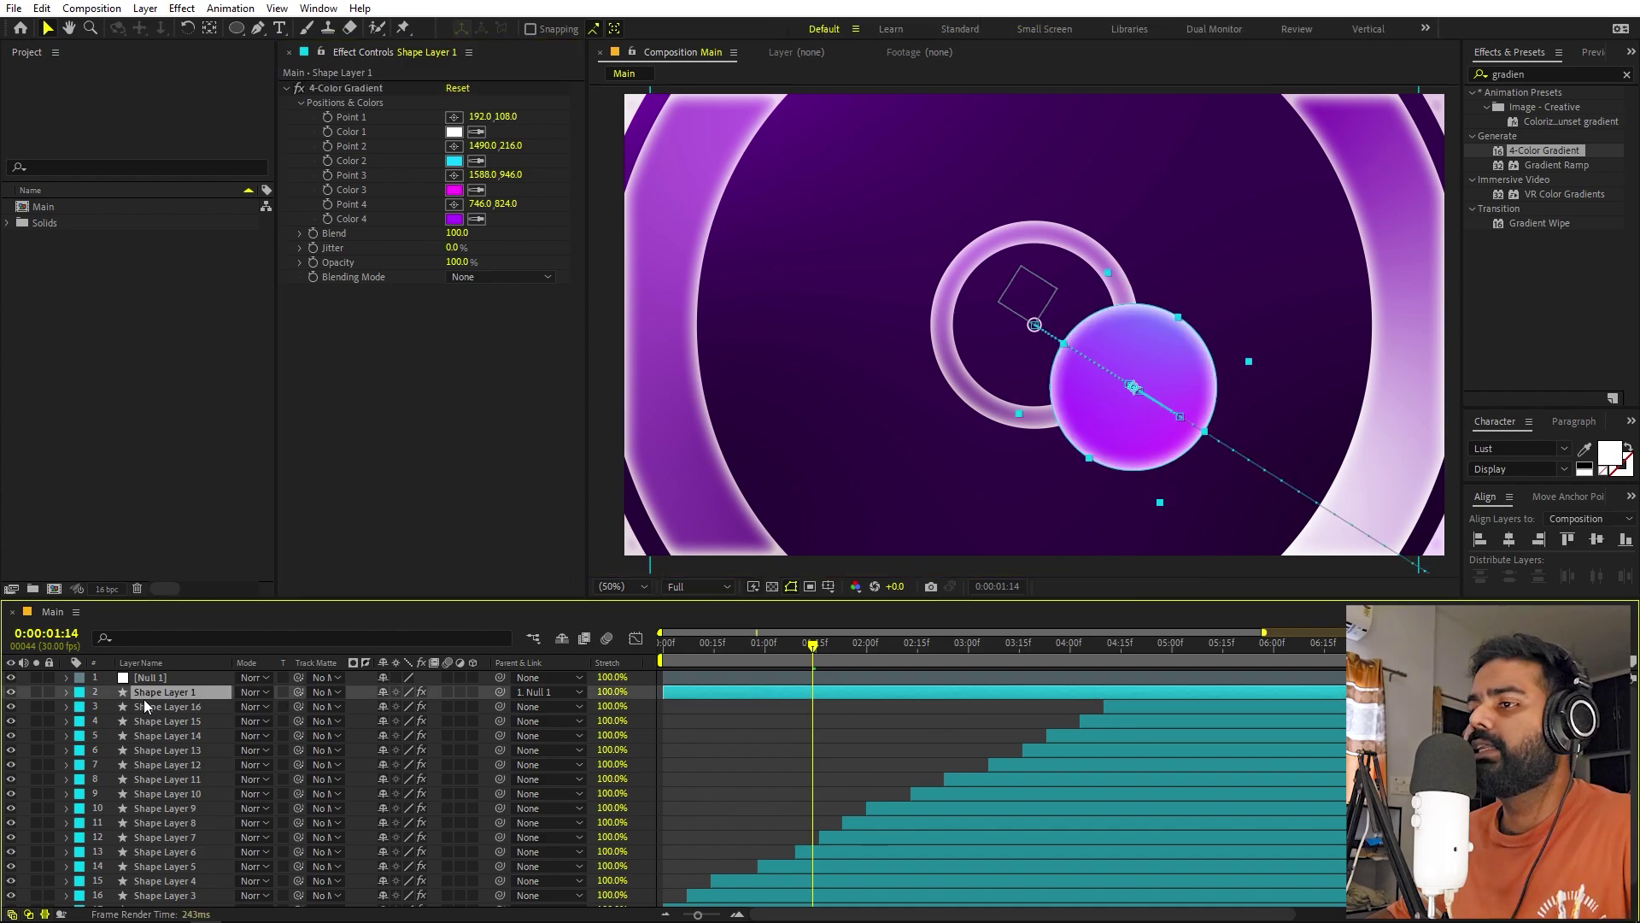
click(67, 693)
click(81, 707)
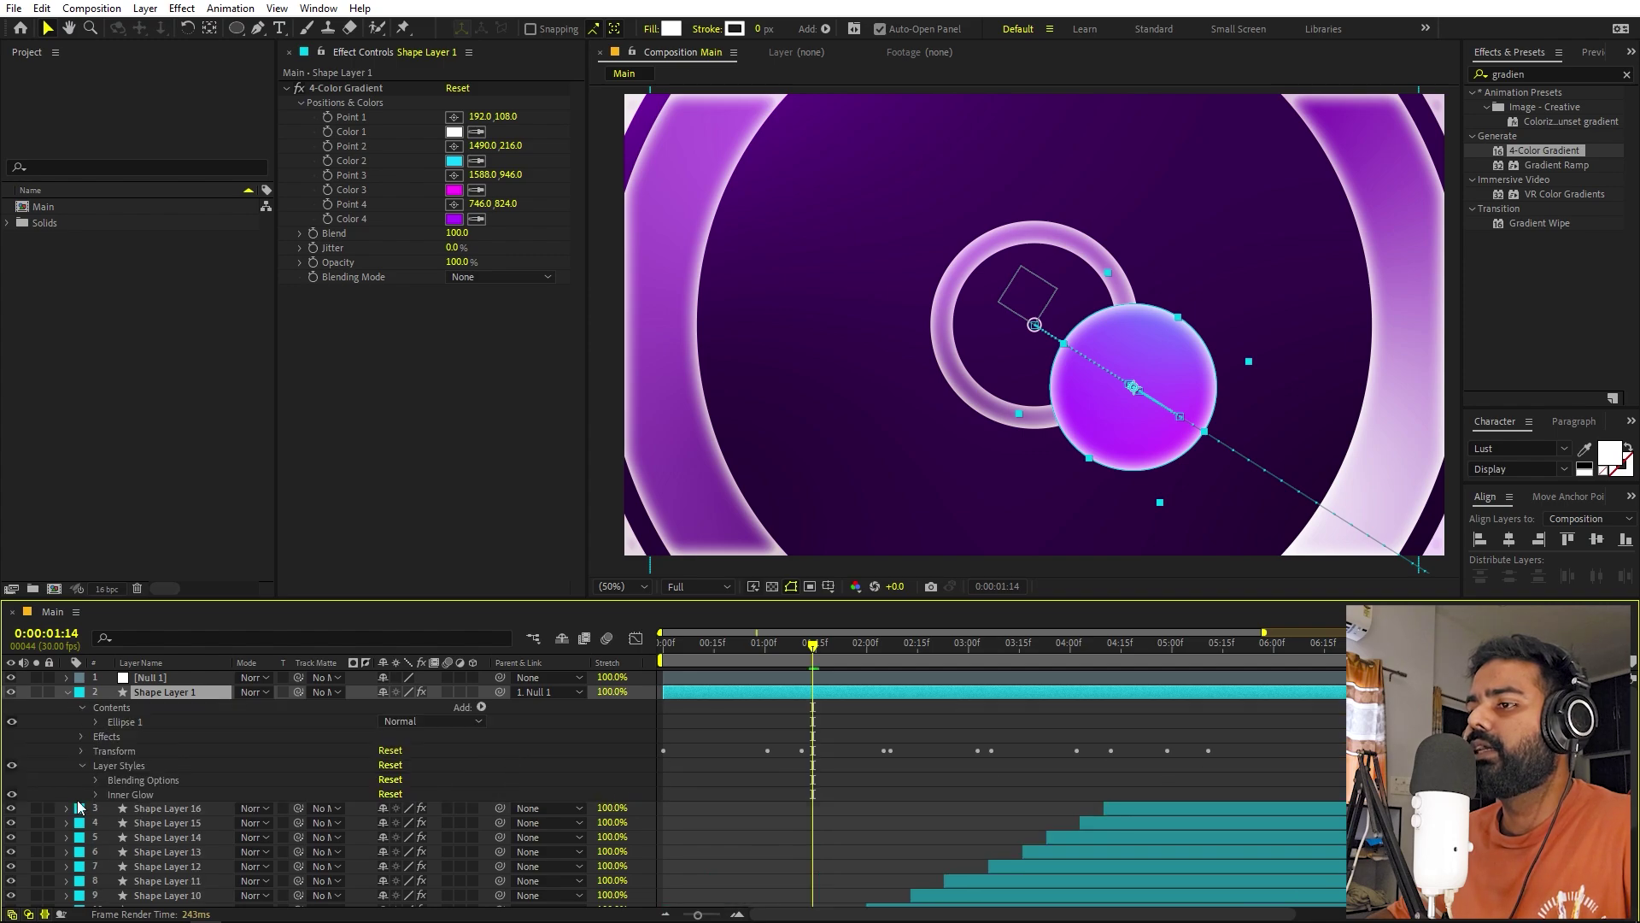
click(99, 796)
scroll(214, 816, down, 2)
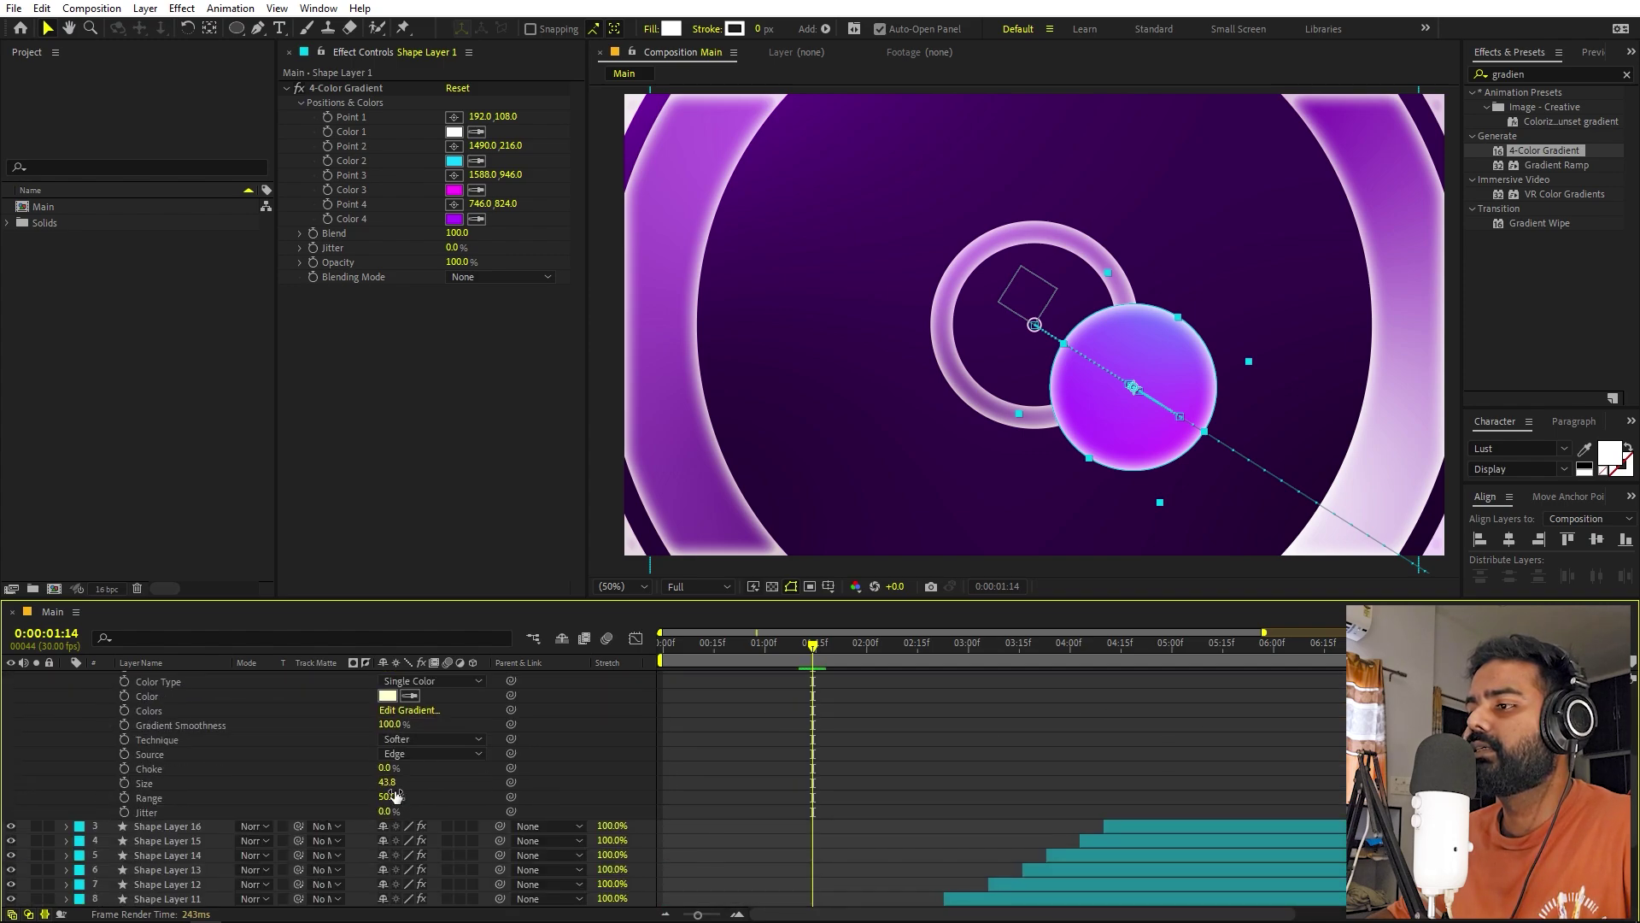
mouse_move(389, 799)
mouse_down()
mouse_move(501, 785)
mouse_move(444, 791)
mouse_up()
key(ctrl+z)
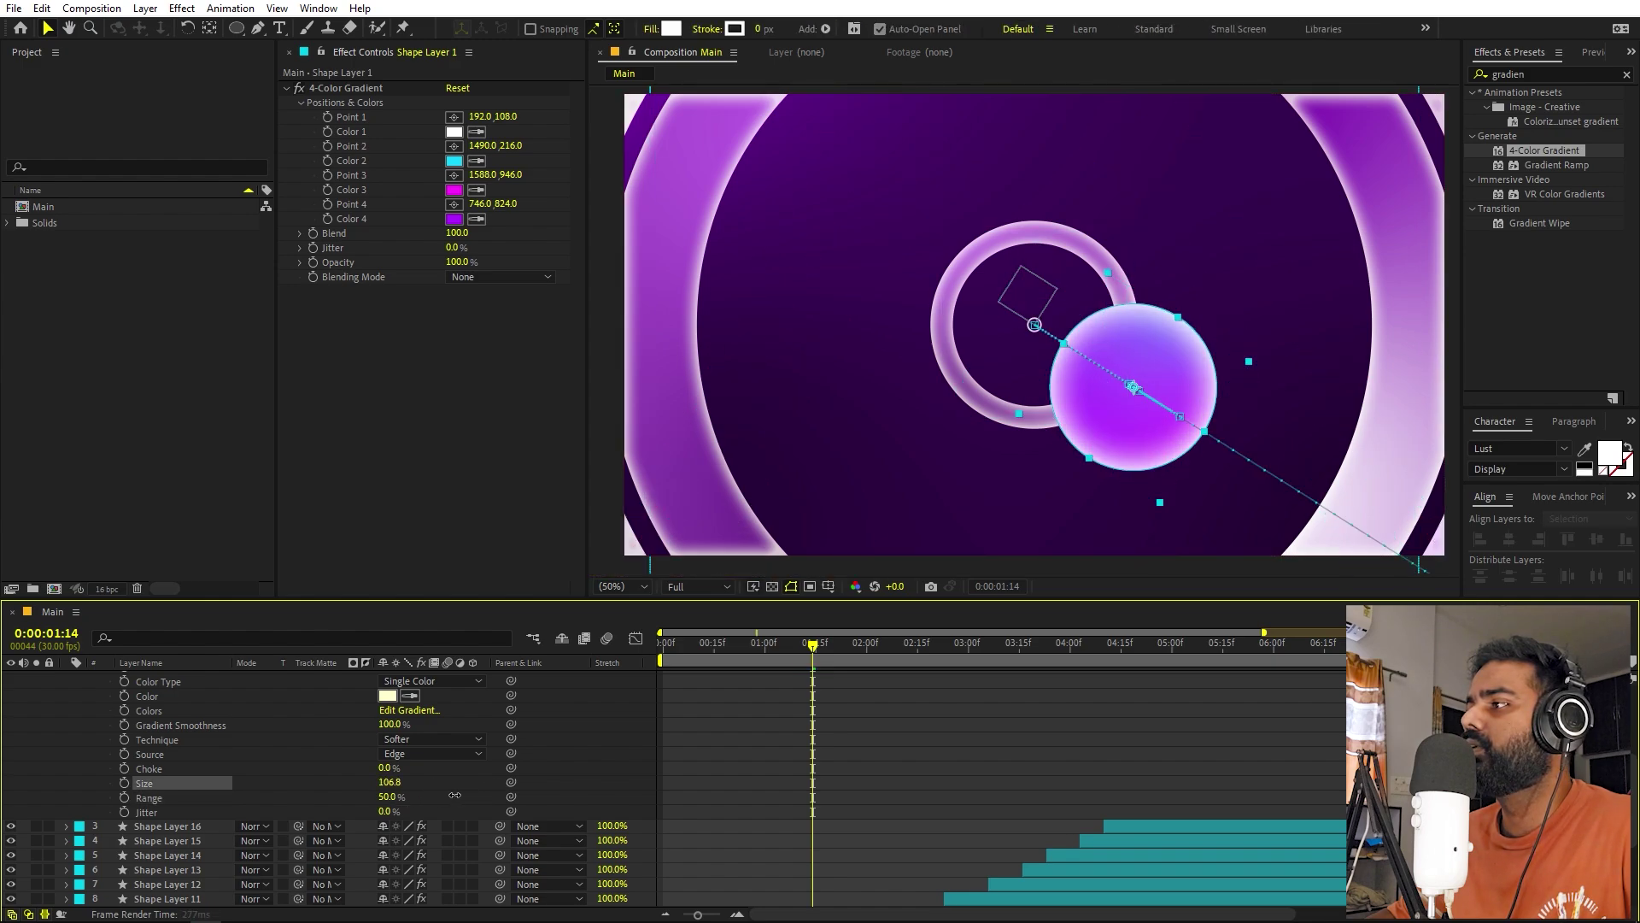
Preview the animation from the start, then toggle all layers' keyframed properties and deselect.
key(Home)
key(space)
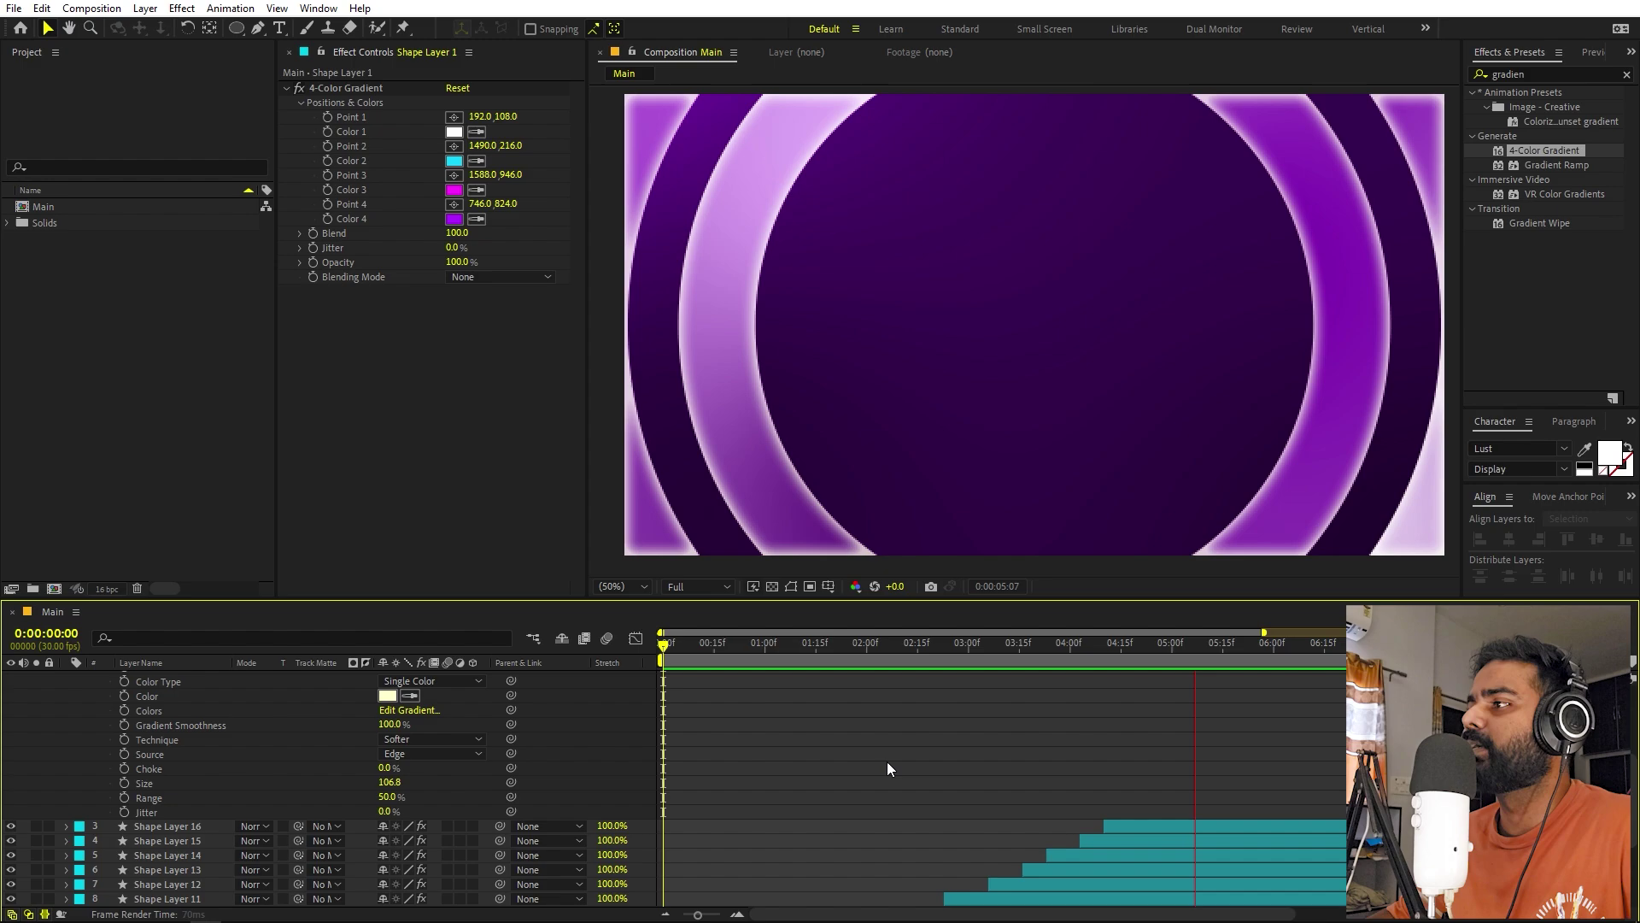
scroll(963, 771, up, 4)
click(1126, 686)
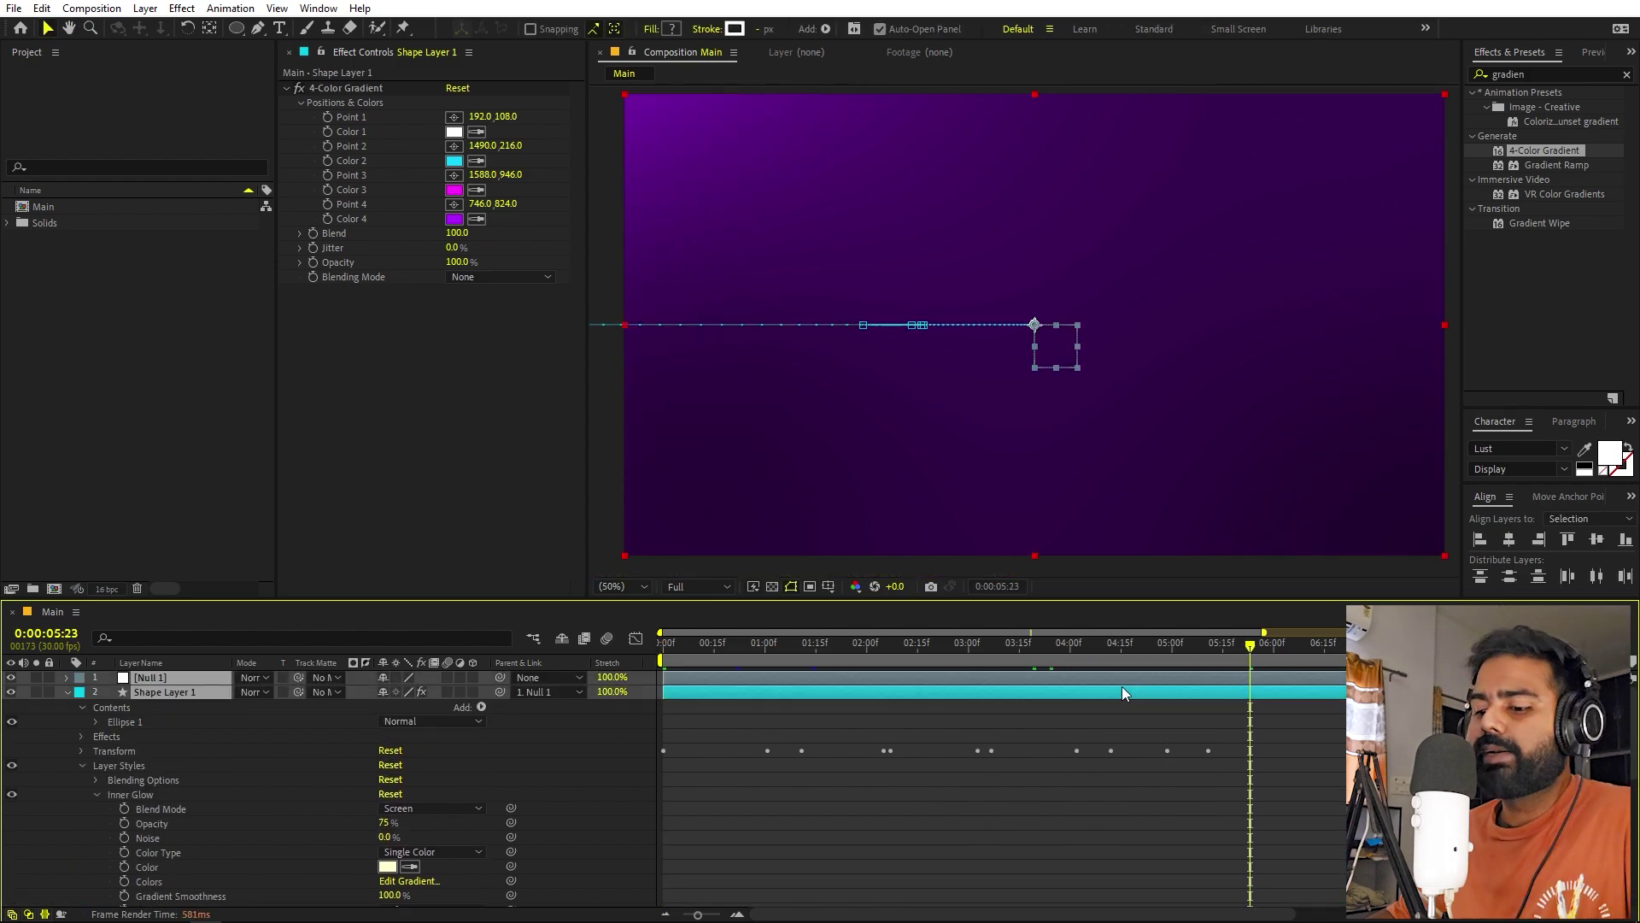
key(ctrl+a)
key(u)
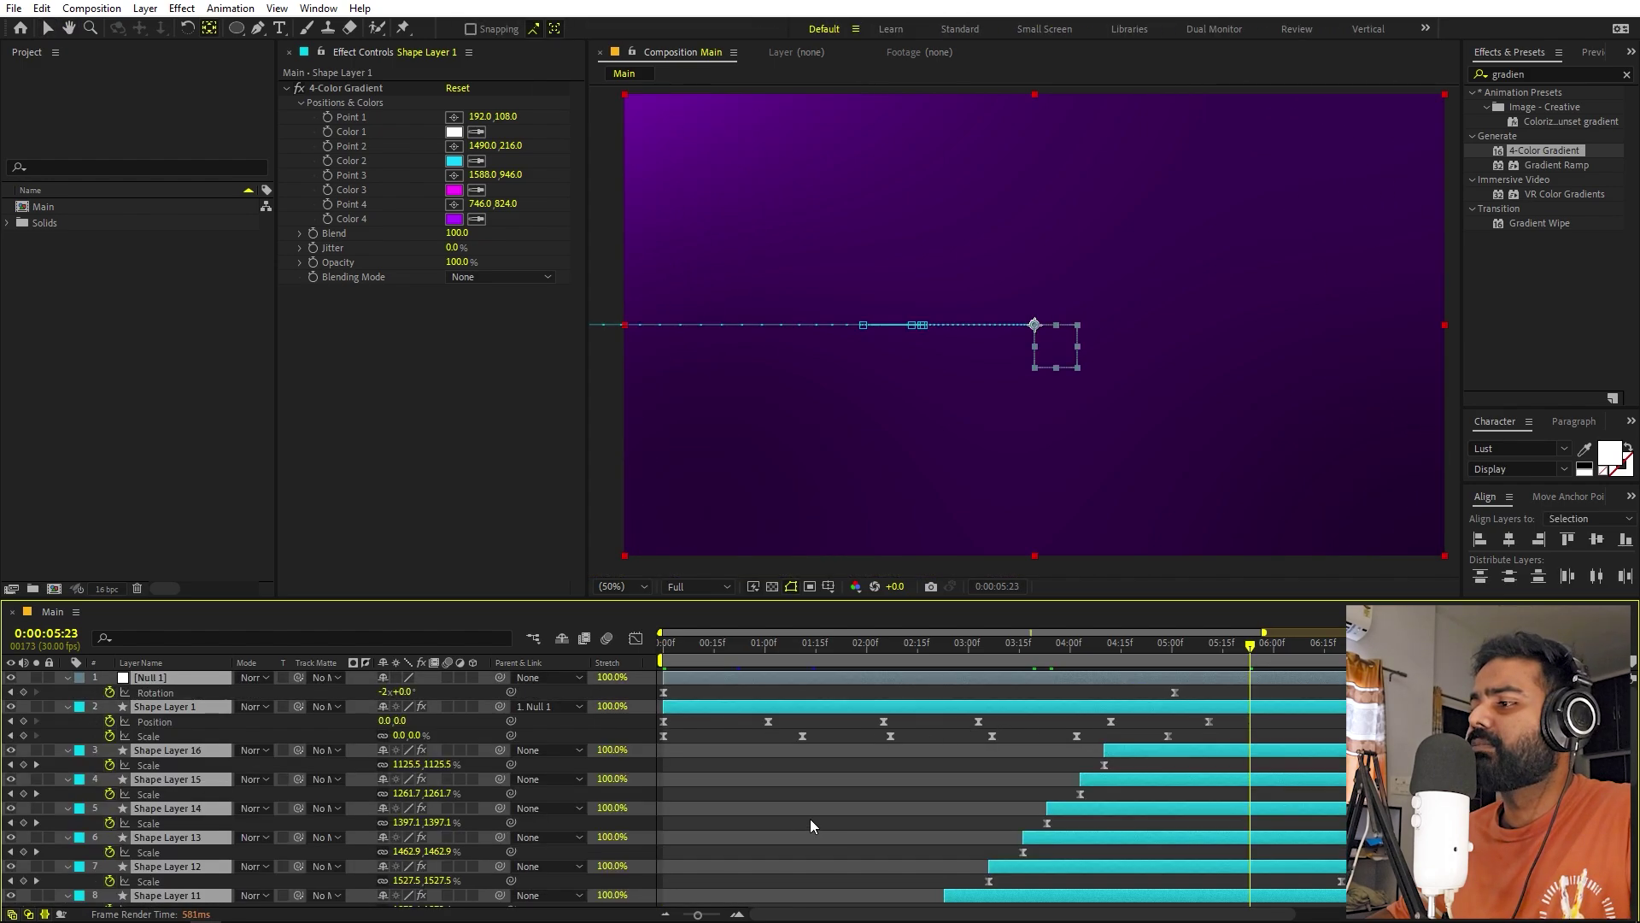
key(u)
click(787, 788)
Create a text layer reading 'MOTION' and 'NATIONS' on two lines.
click(288, 30)
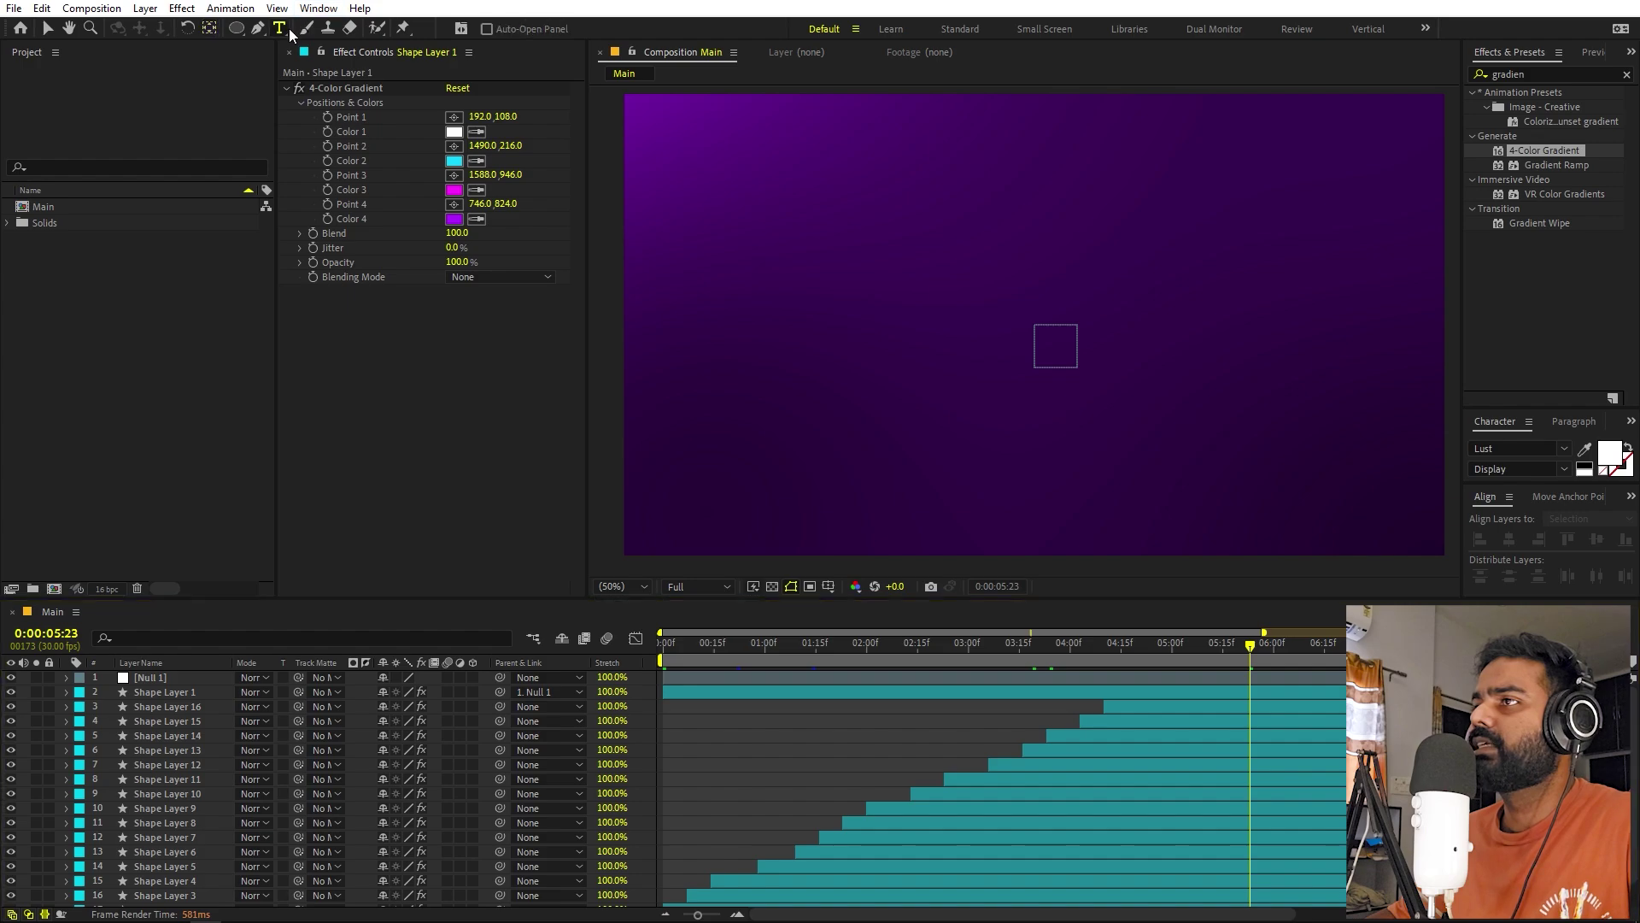
click(863, 408)
text(MOTI)
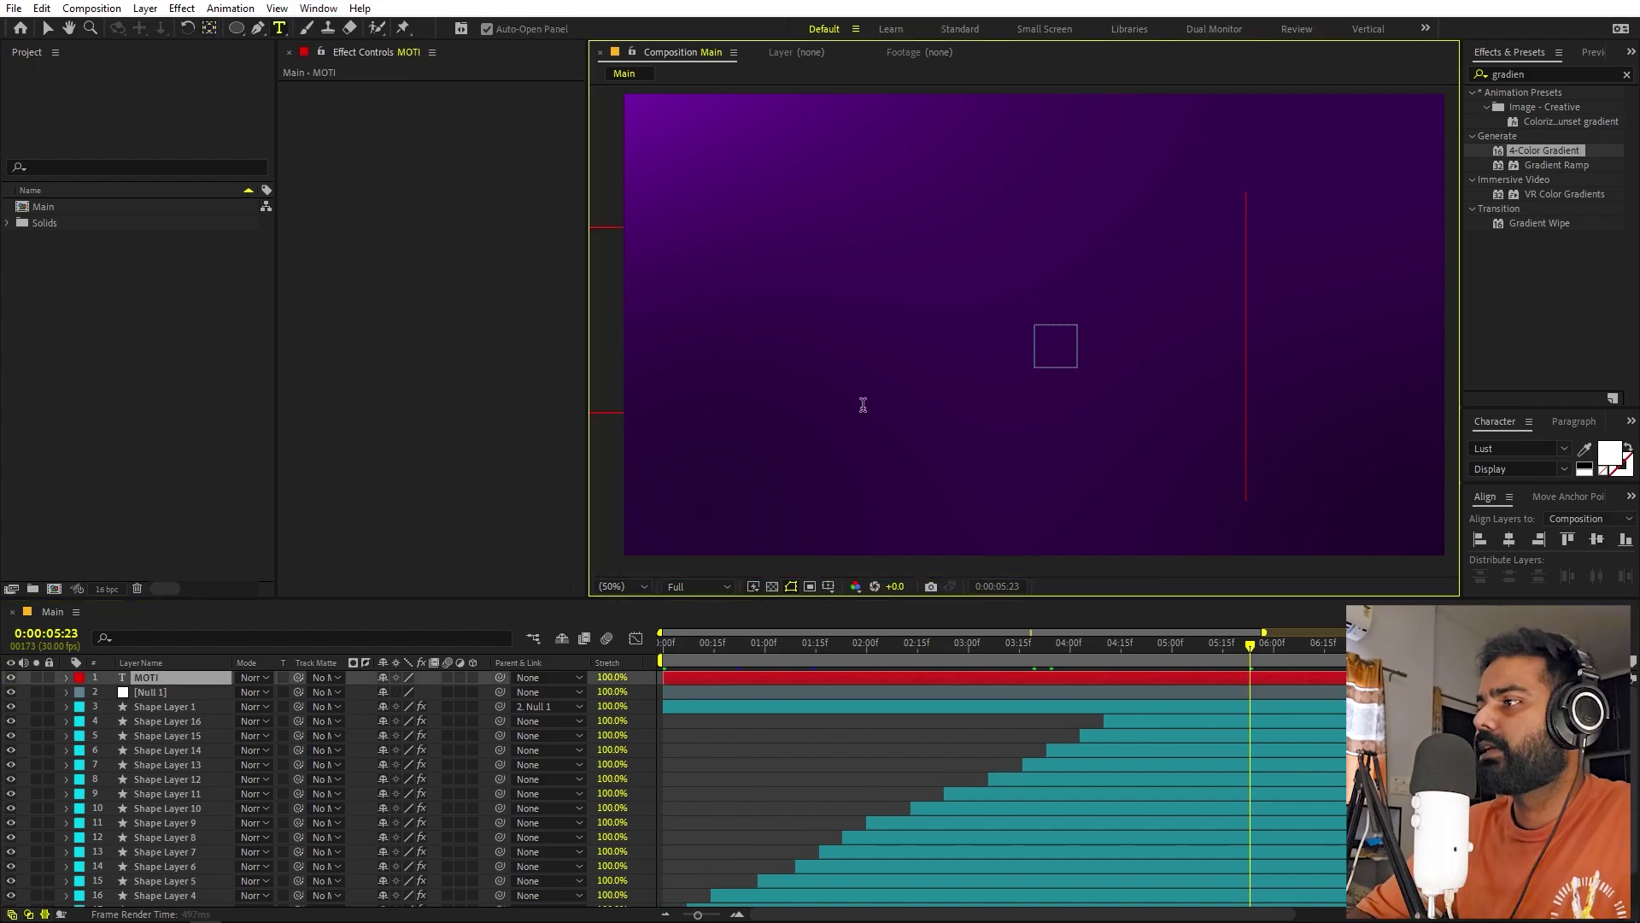
text(ON)
key(Return)
text(NATIONS)
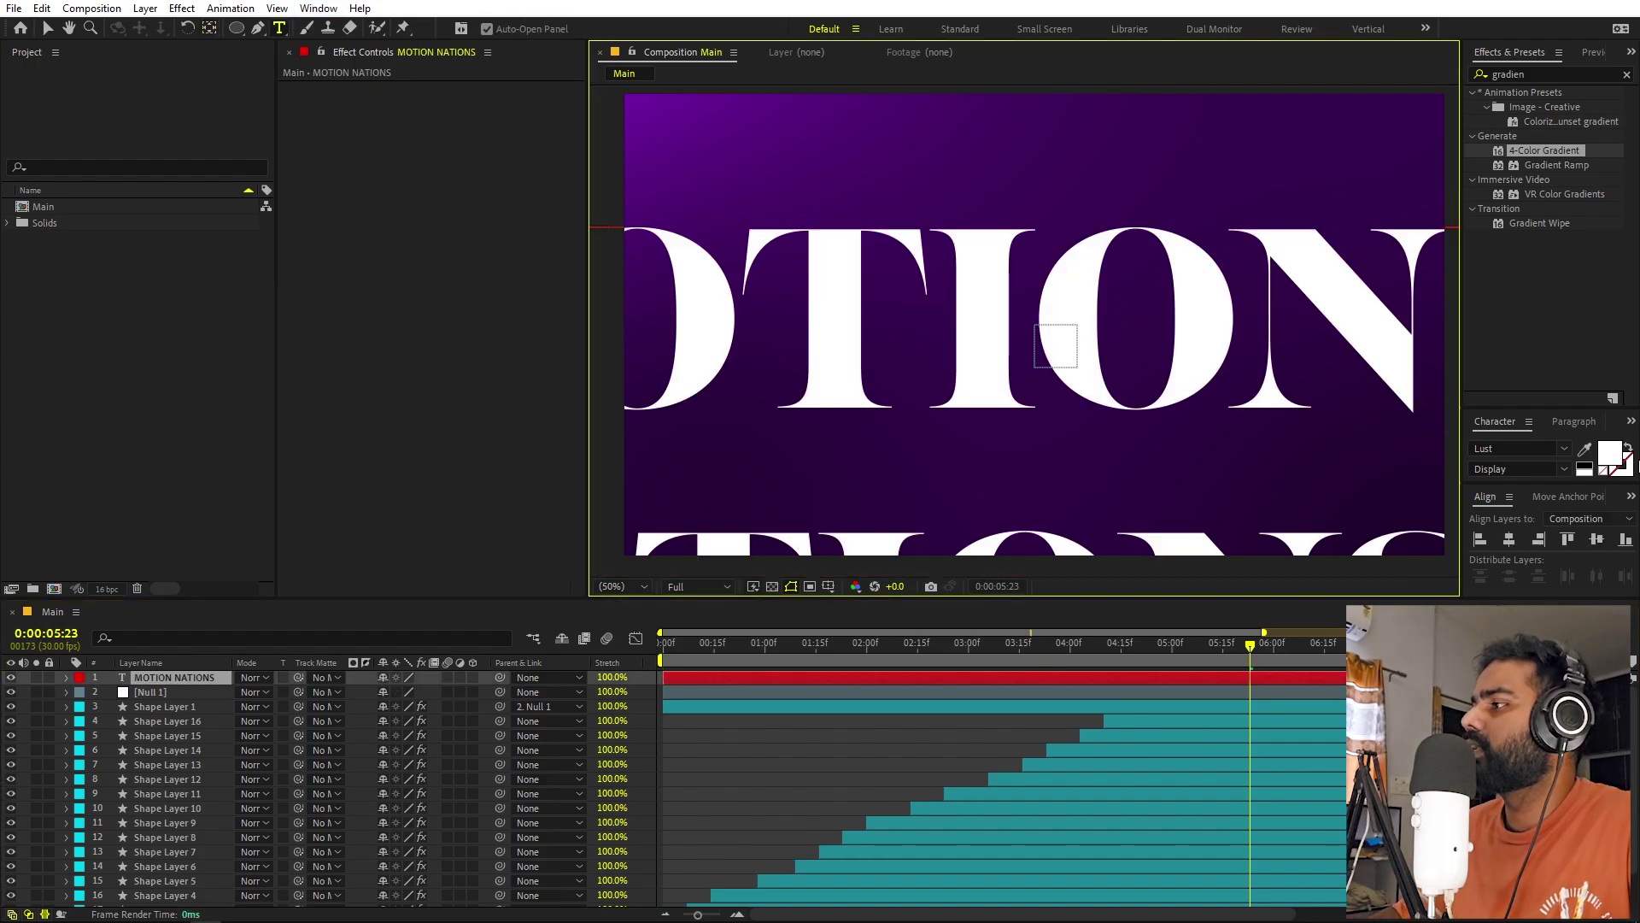
Centre the title vertically with a centred anchor point and scale it to 20.7%.
click(1504, 541)
click(1597, 539)
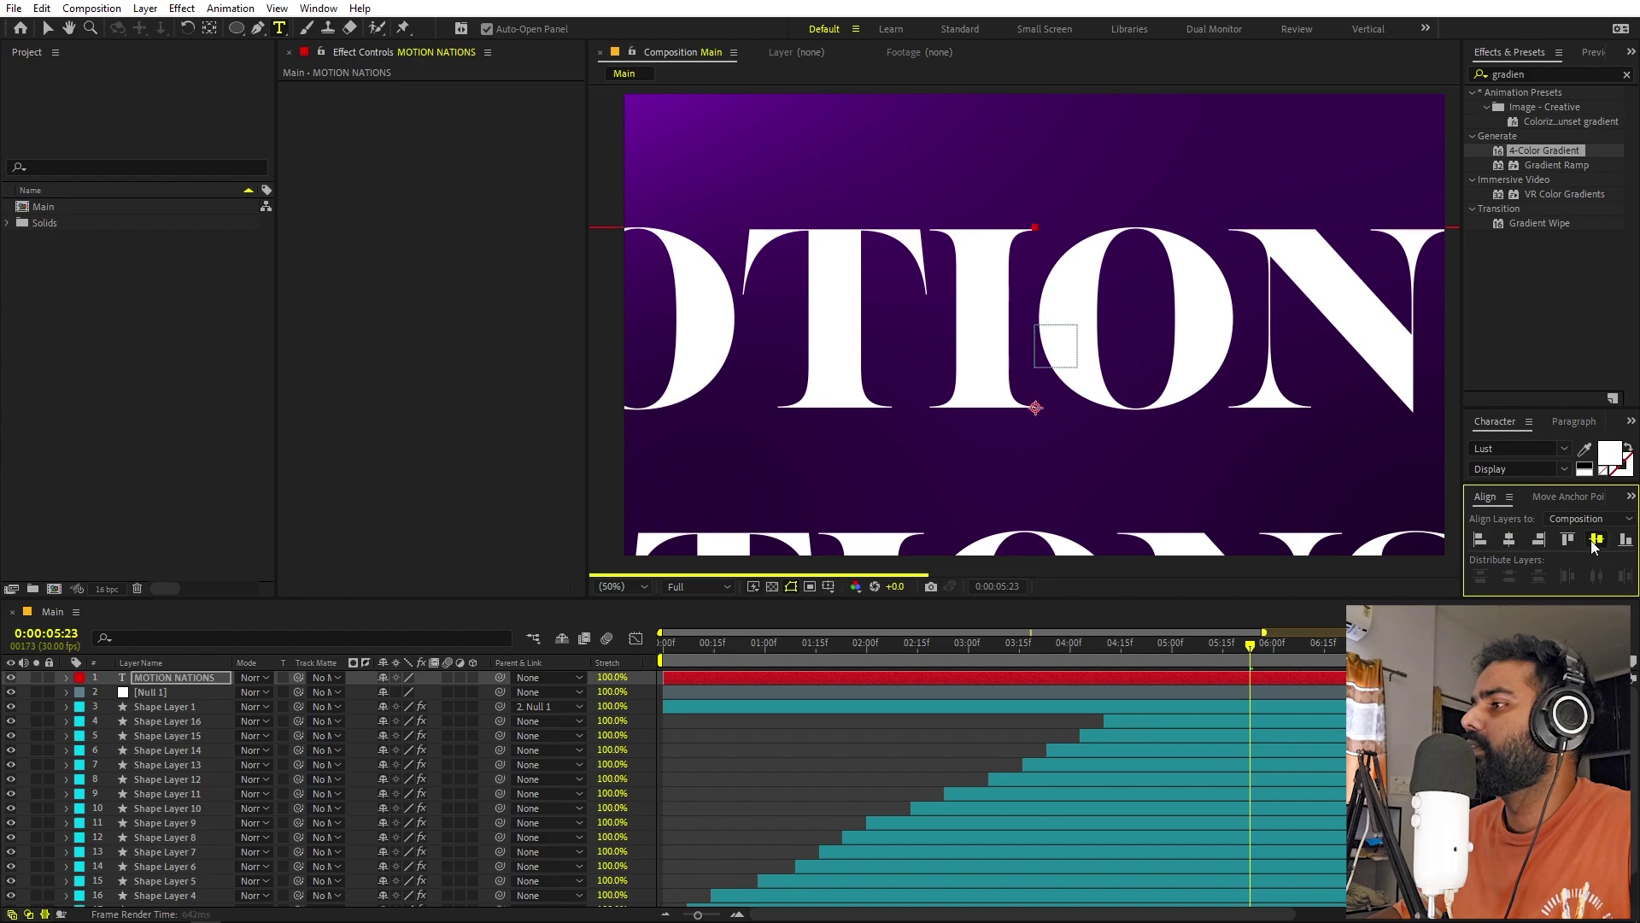
click(208, 30)
key(ctrl+alt+Home)
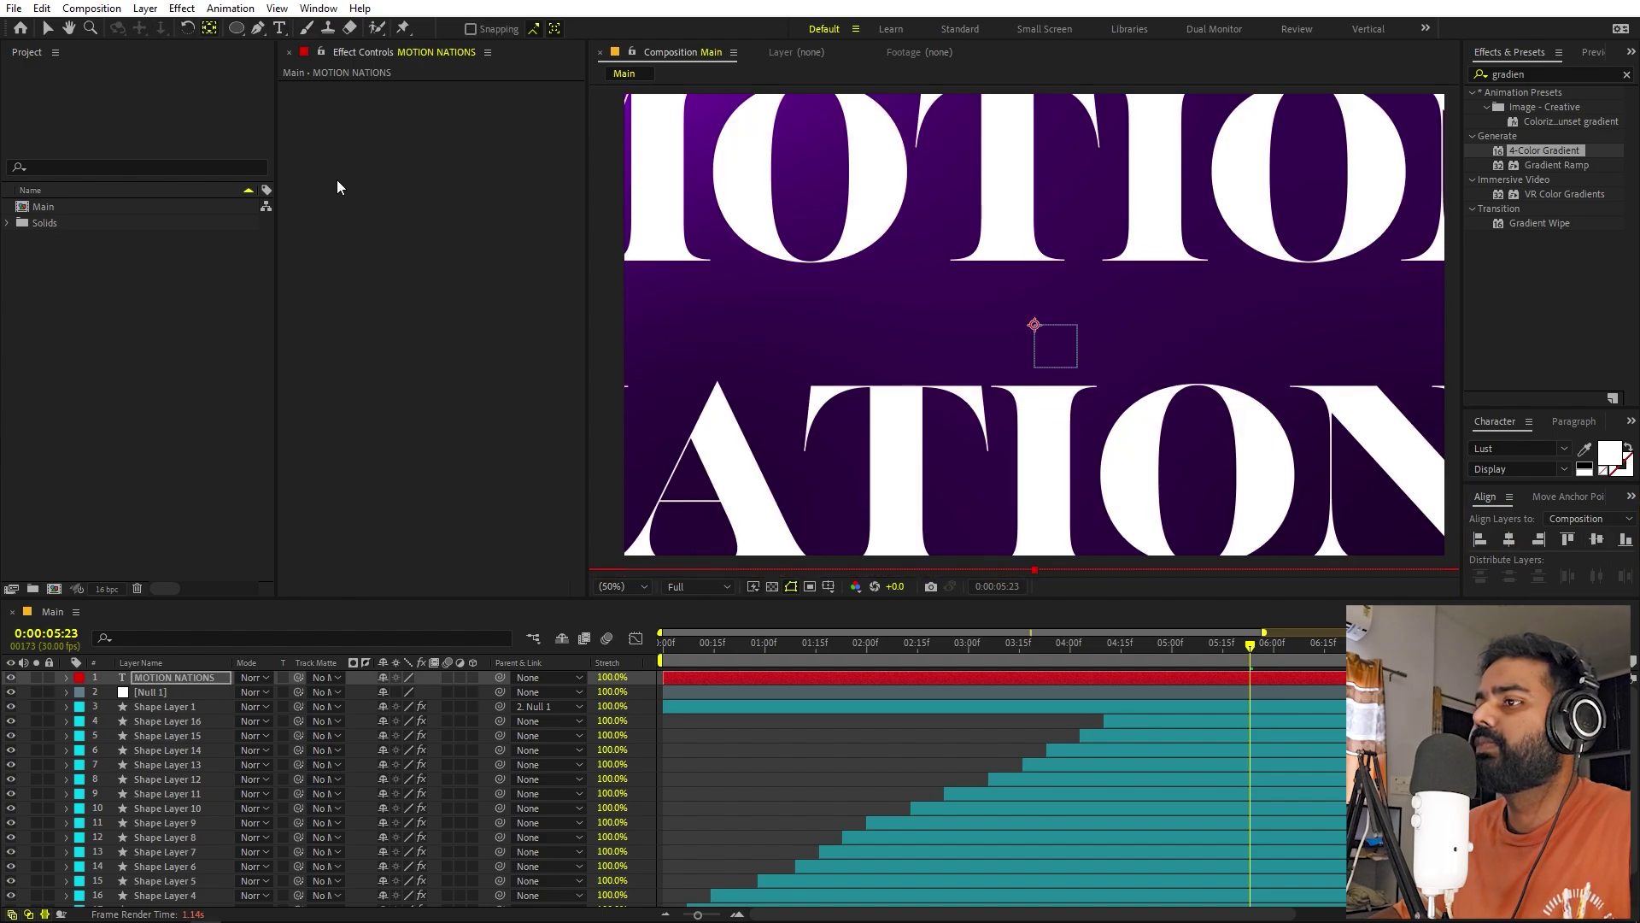
key(s)
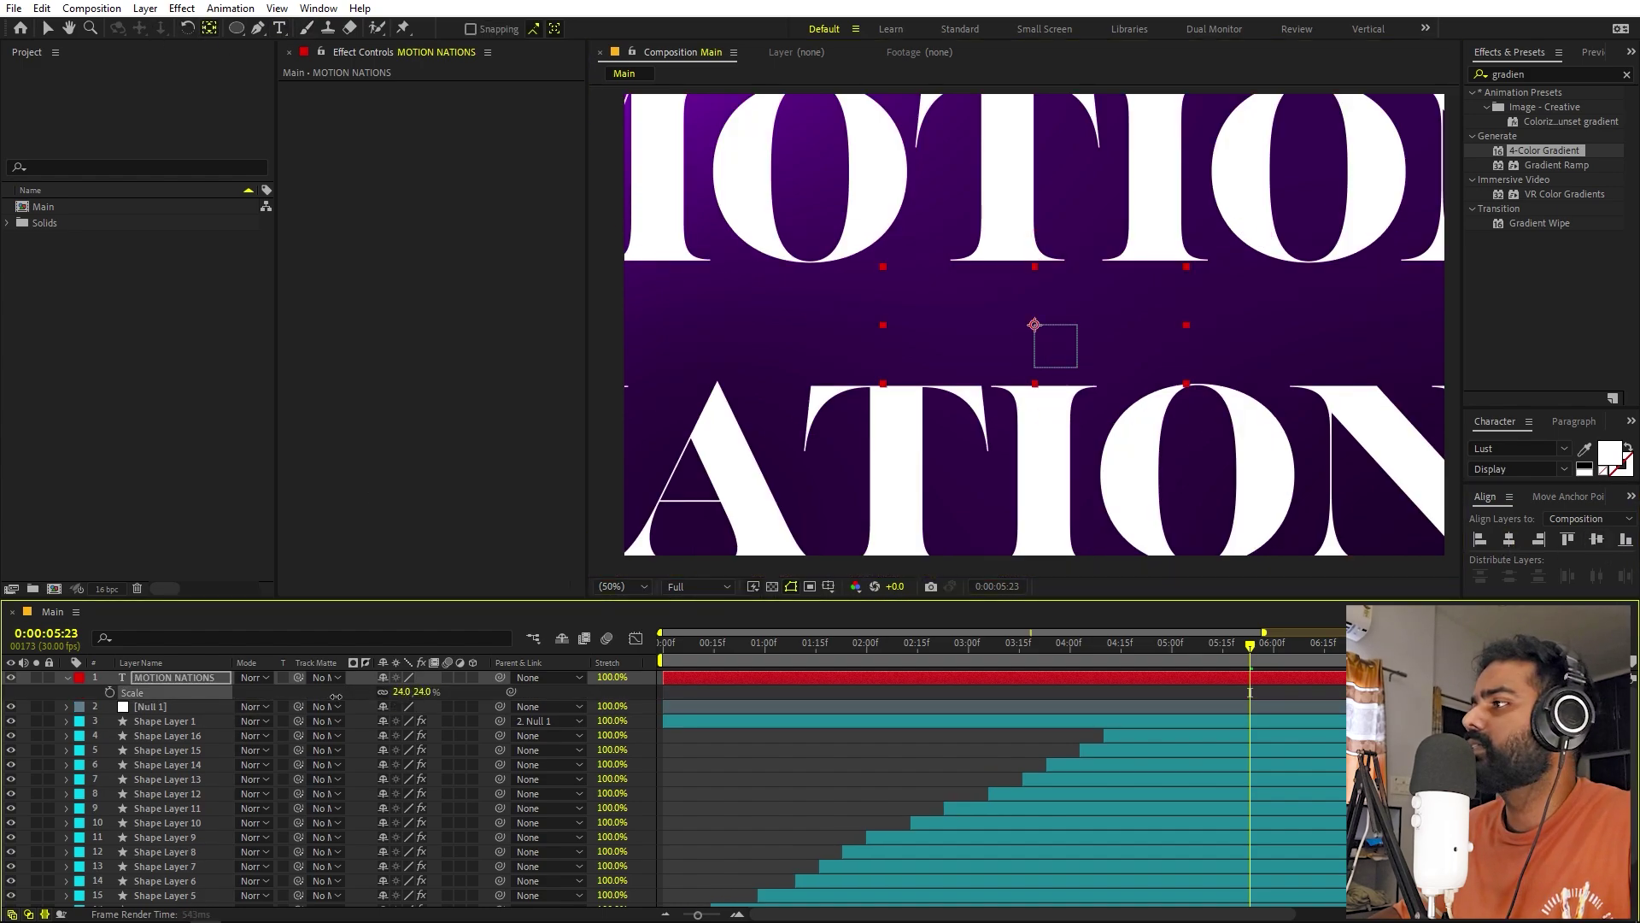
drag(411, 691, 325, 699)
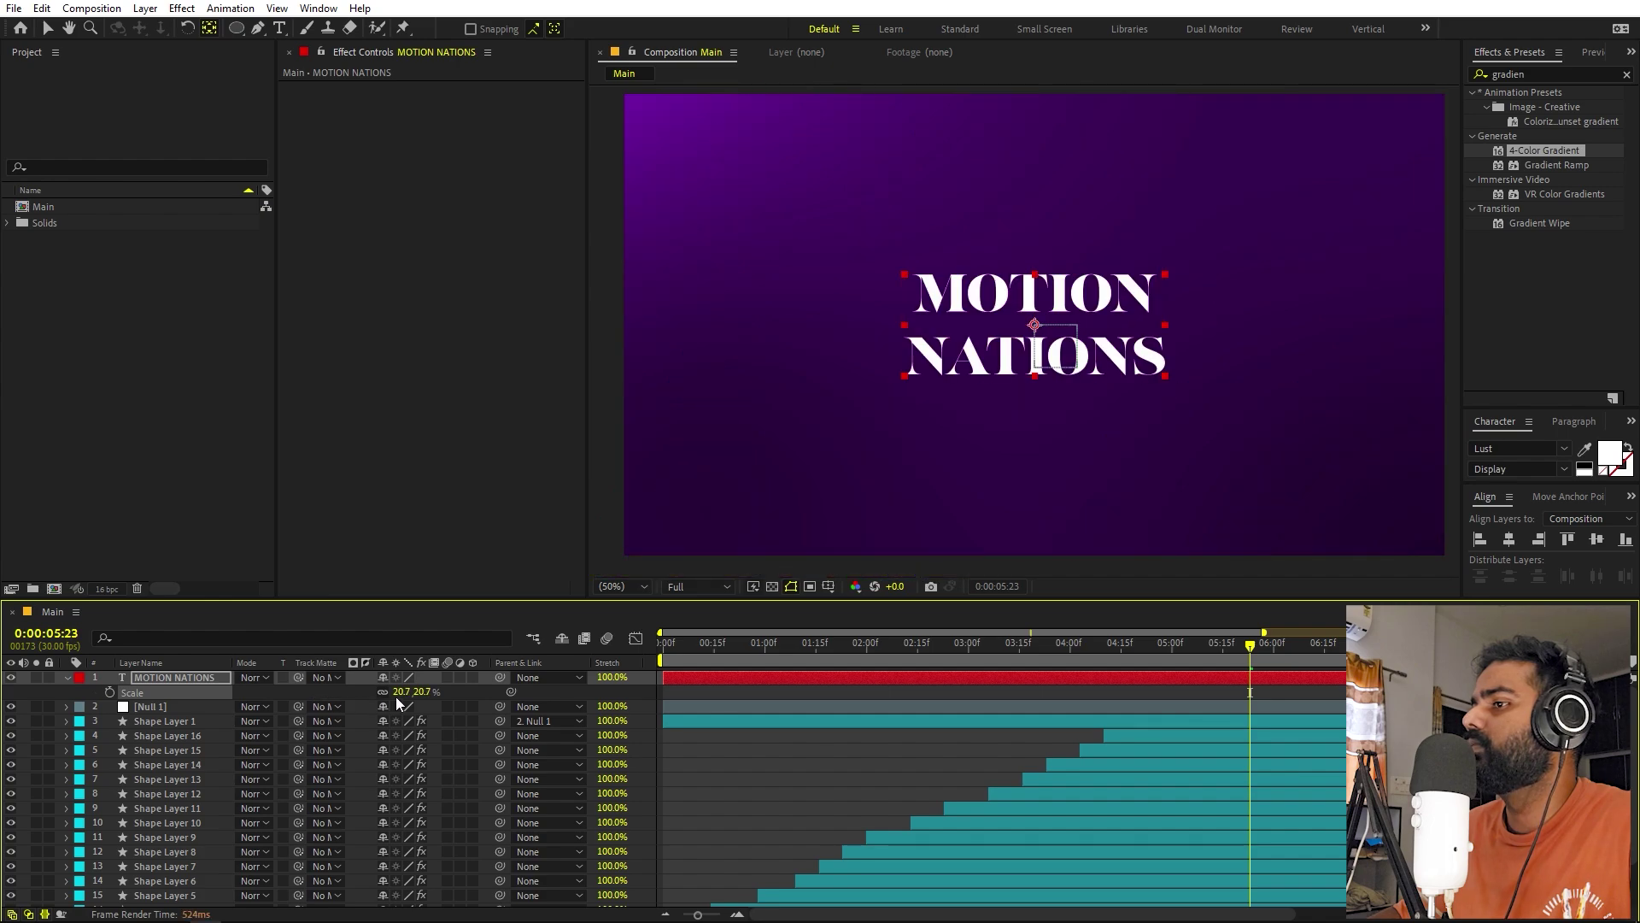
Keyframe the title's Scale at 20.7%, add a 0% keyframe at 4:25, and Easy Ease both.
click(109, 692)
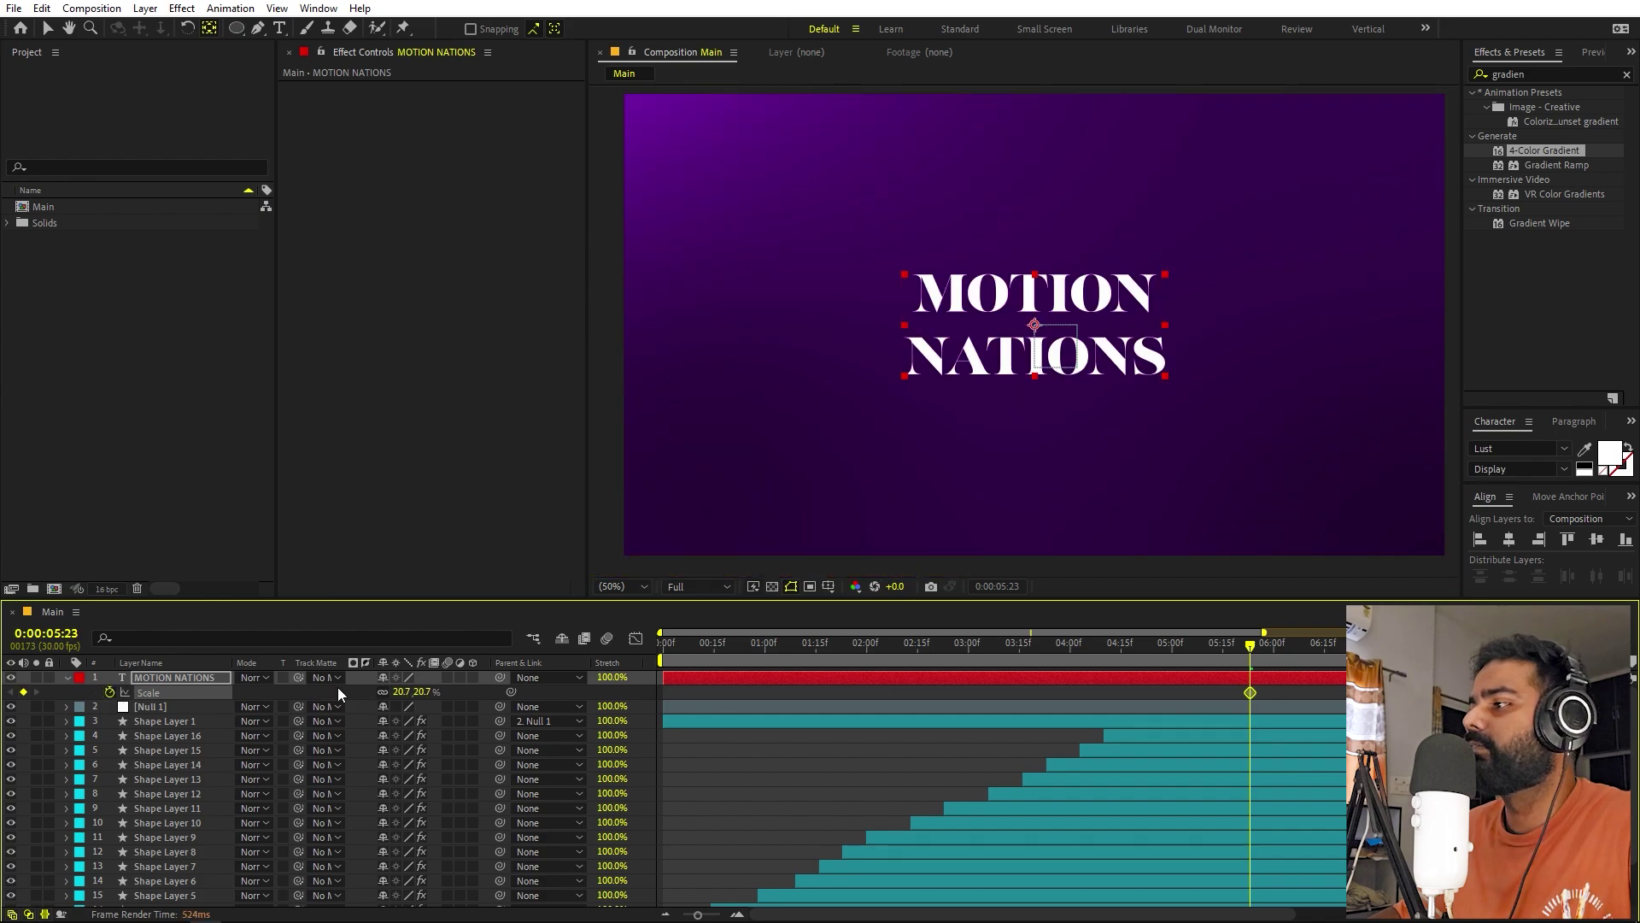
click(1155, 648)
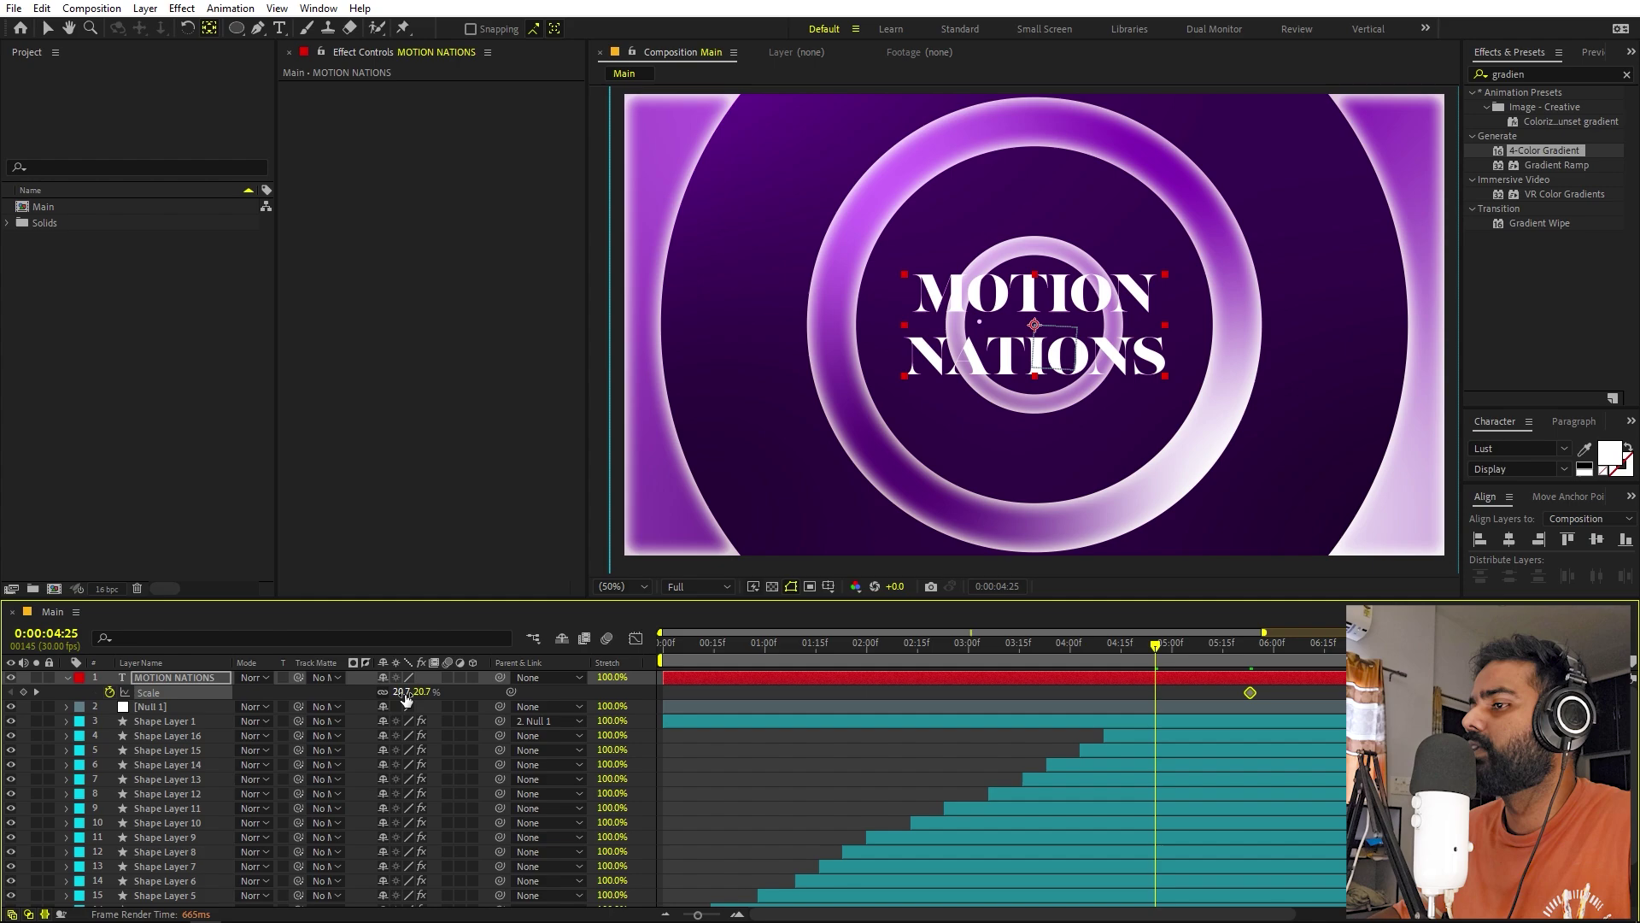
click(407, 692)
text(0)
key(Return)
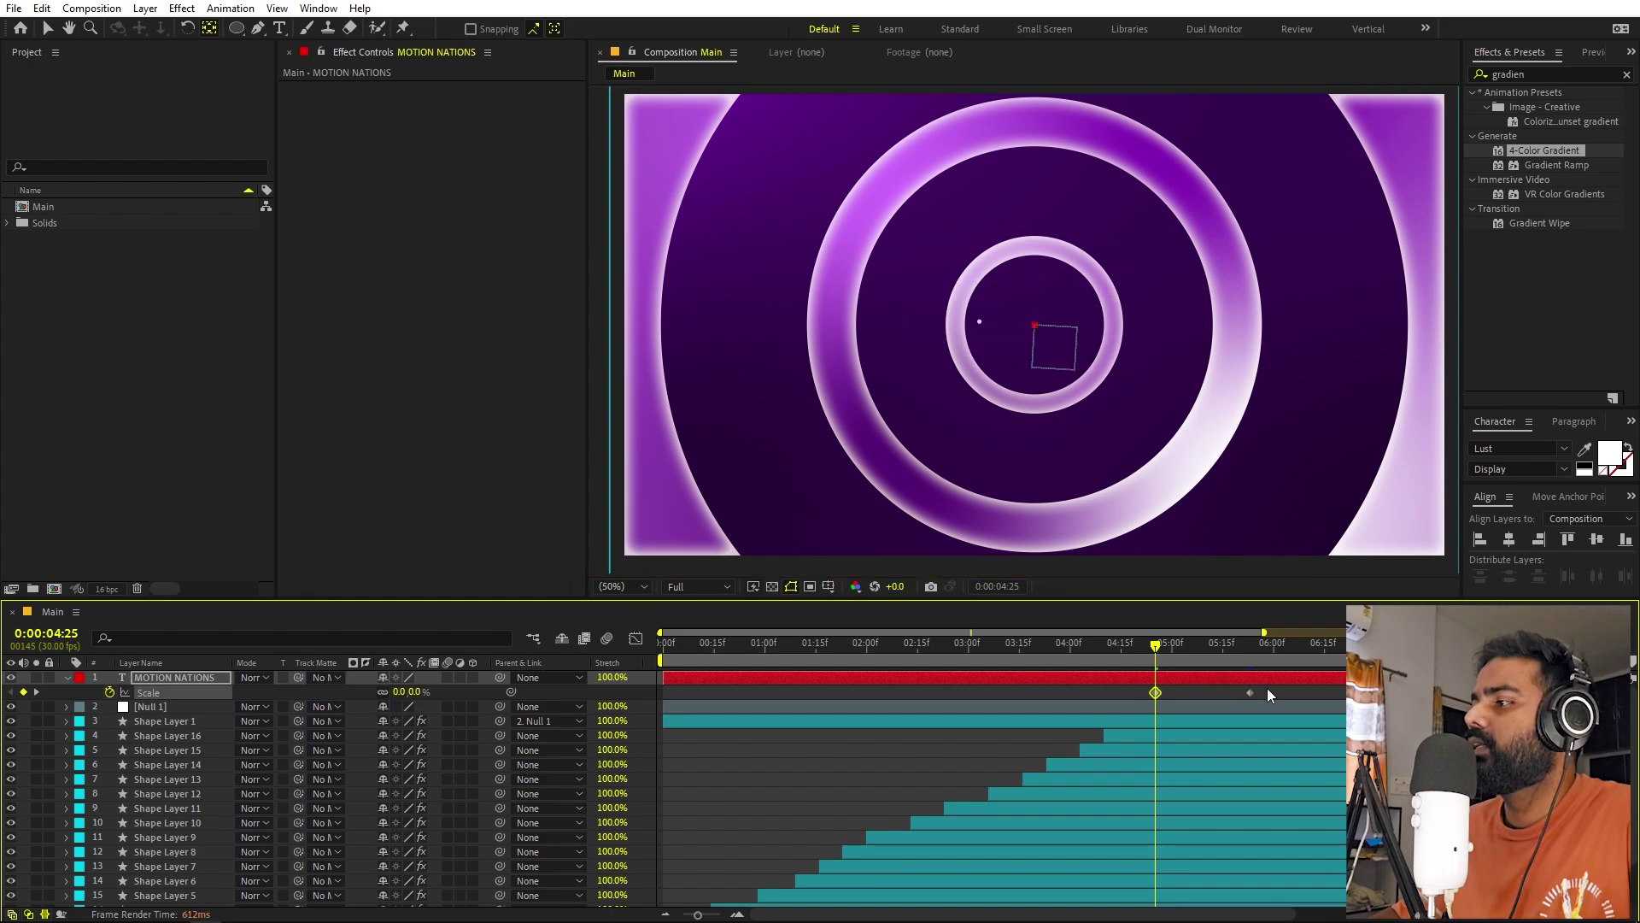
drag(1259, 692, 1115, 694)
key(F9)
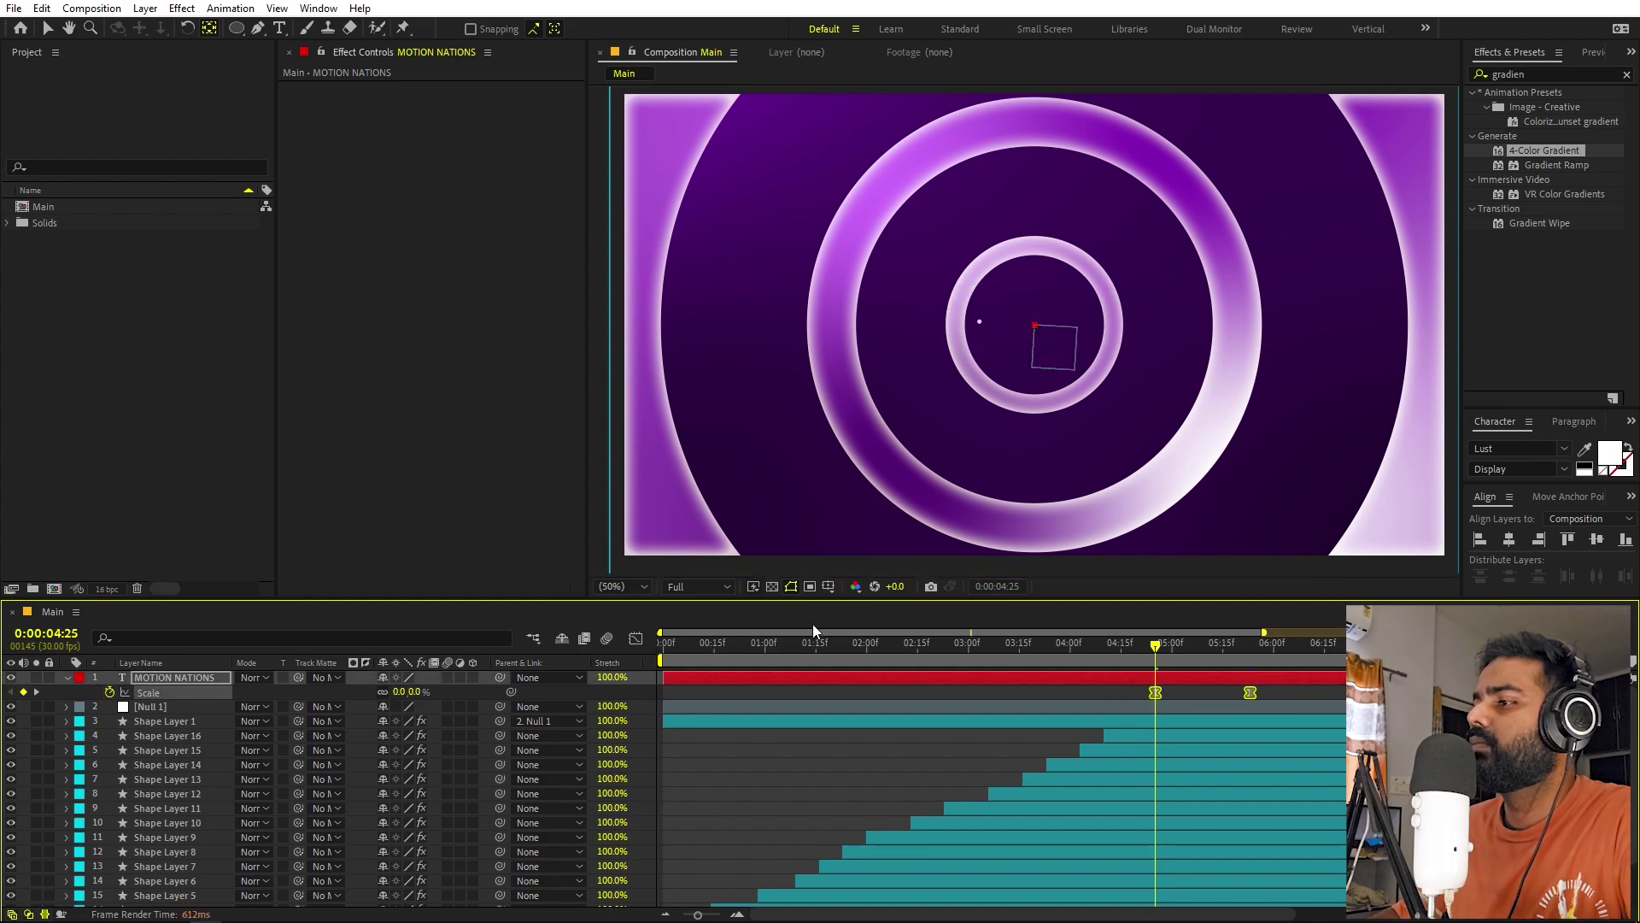
Inspect the scale speed graph and trim the title layer to start at its first keyframe.
click(636, 638)
drag(1273, 786, 1202, 866)
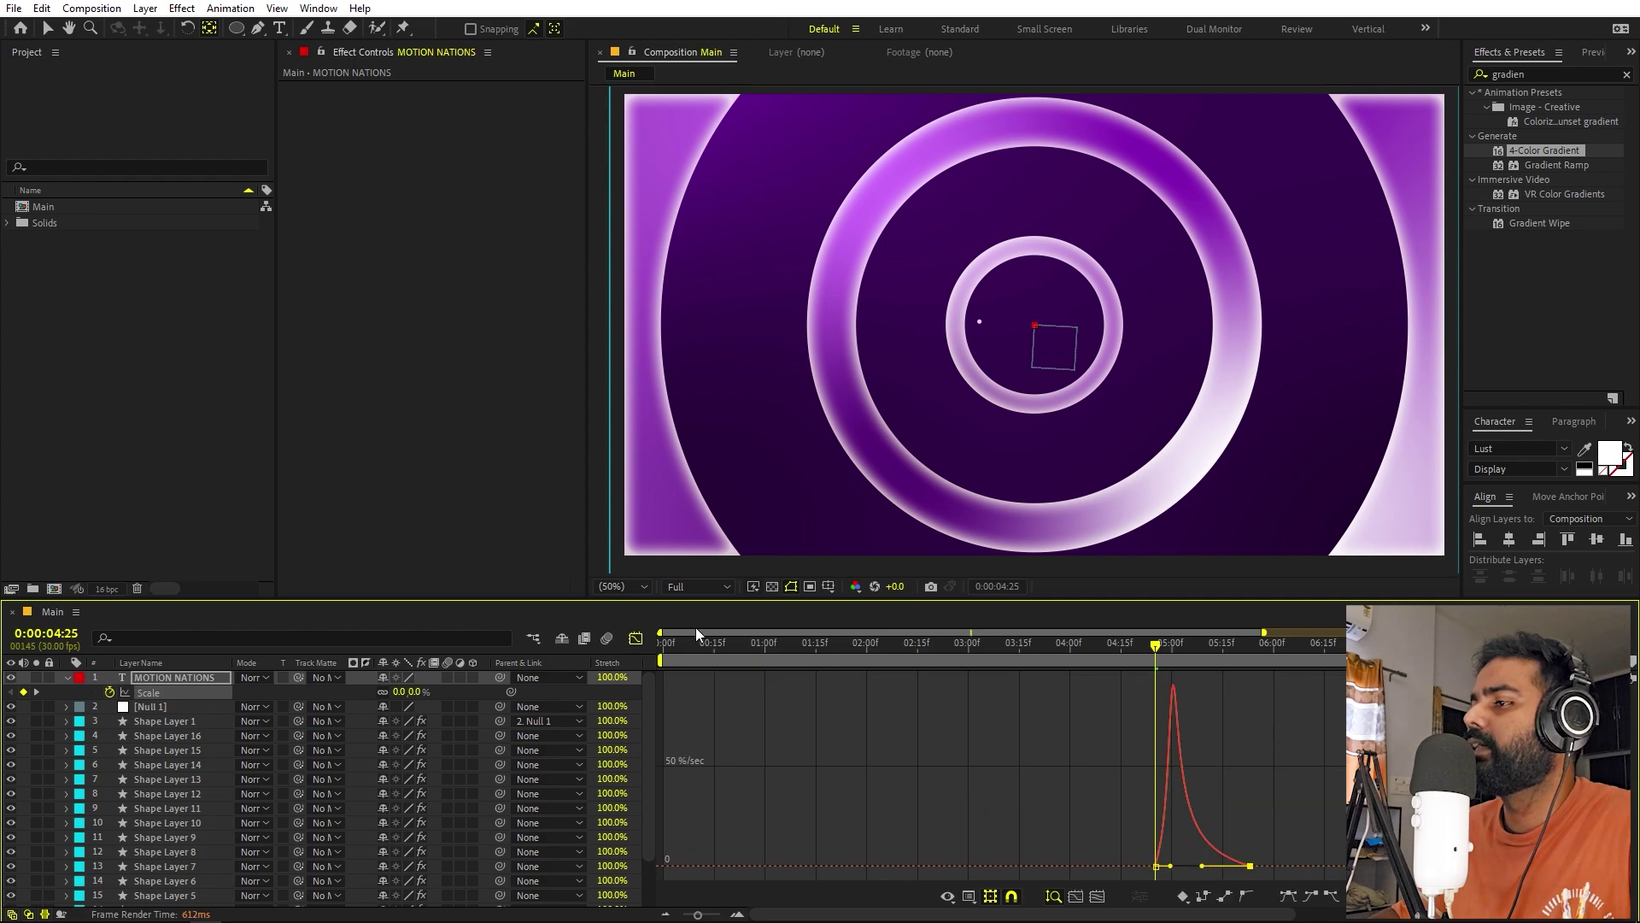
click(636, 638)
drag(663, 679, 1127, 656)
key(space)
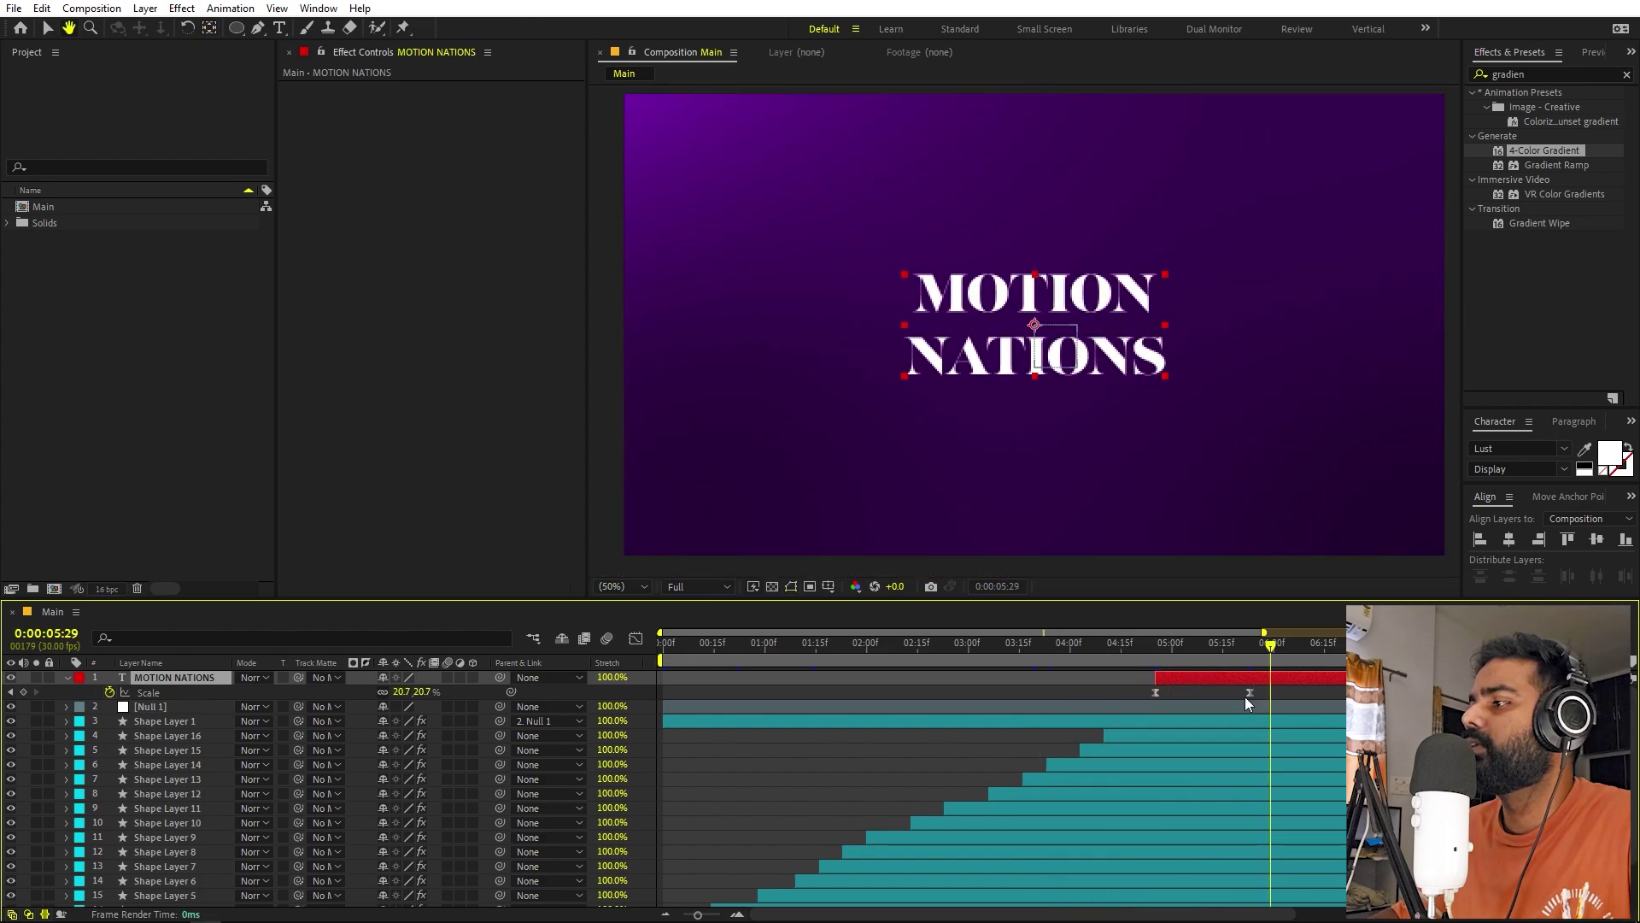
Retime the final scale keyframe and title layer so the title appears near the end.
drag(1249, 693, 1159, 678)
click(1210, 685)
key(v)
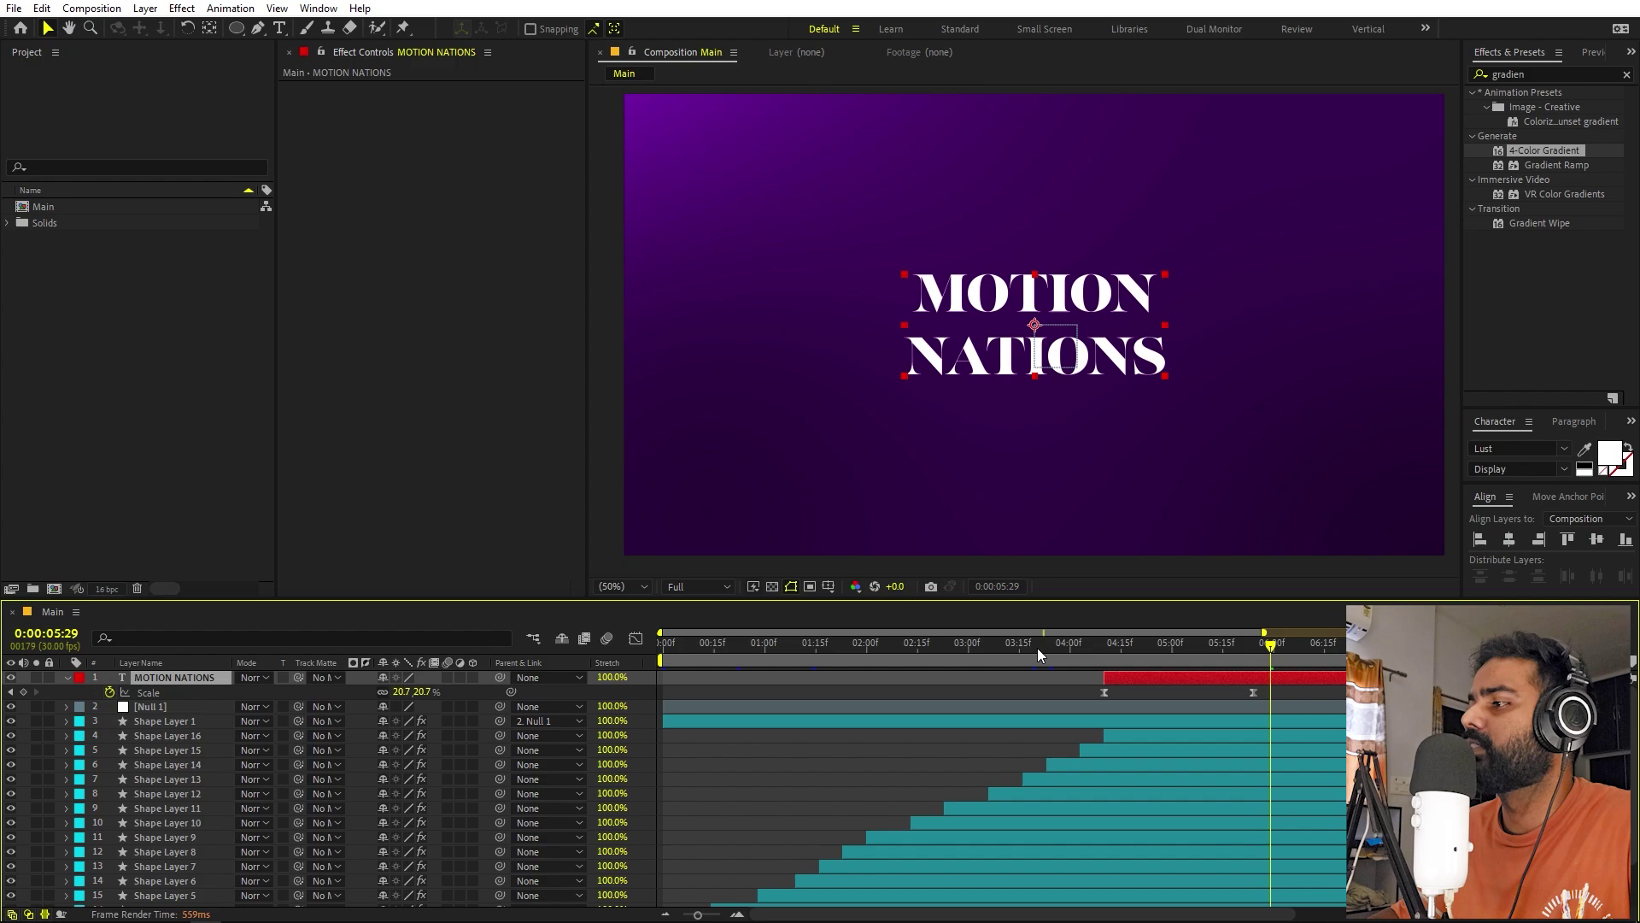
key(space)
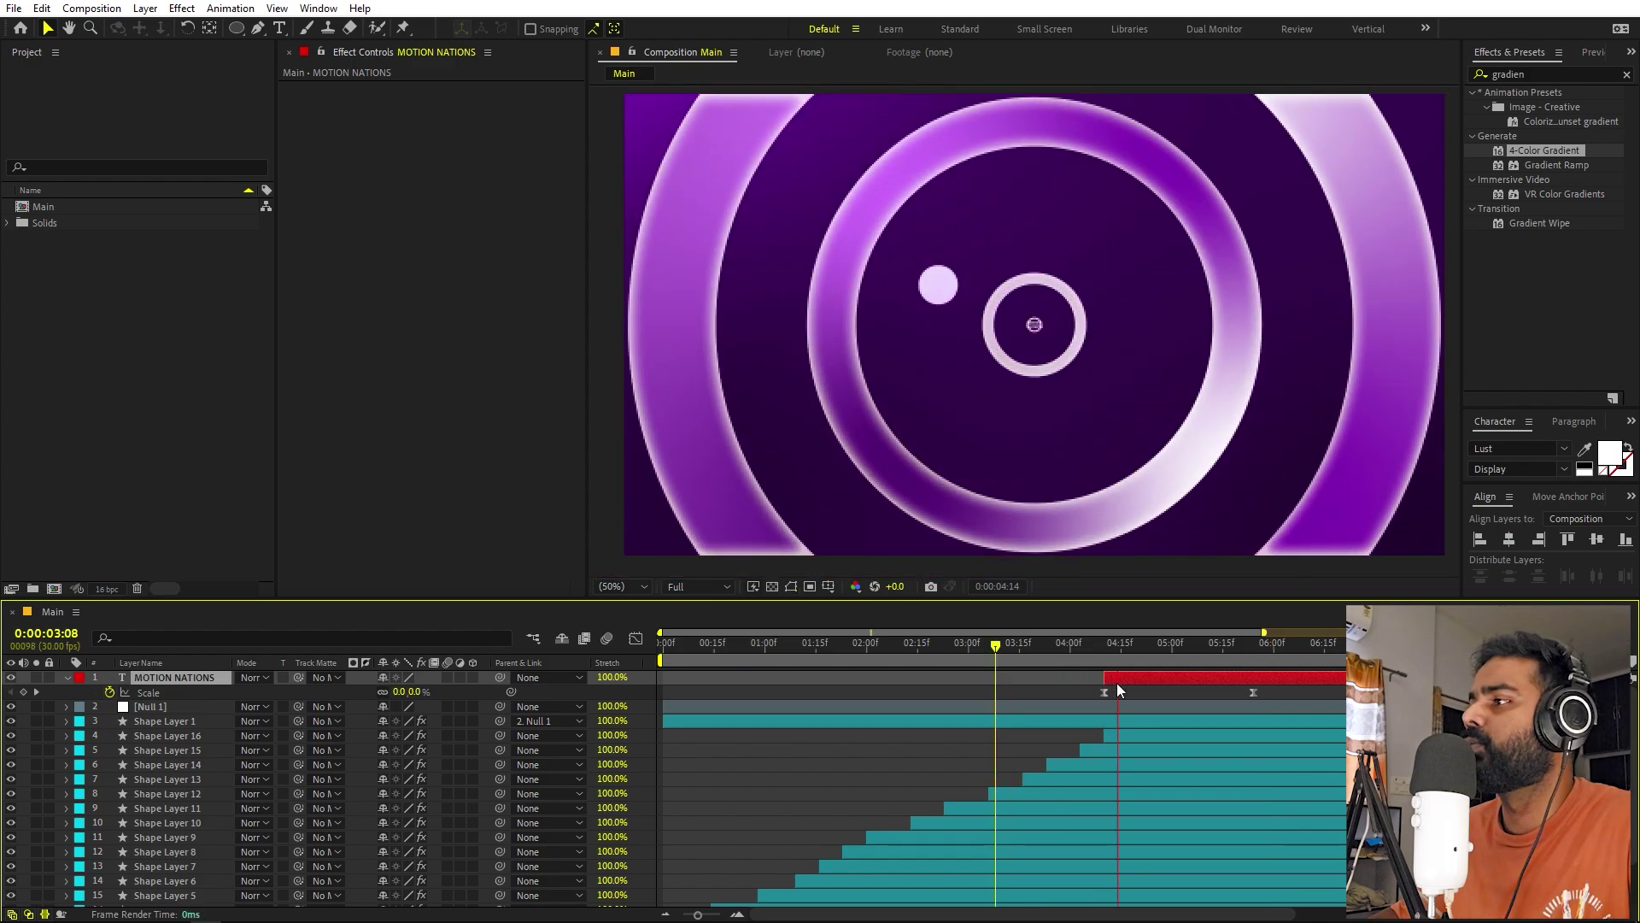
key(space)
drag(1167, 675, 1190, 678)
click(1120, 647)
click(1264, 655)
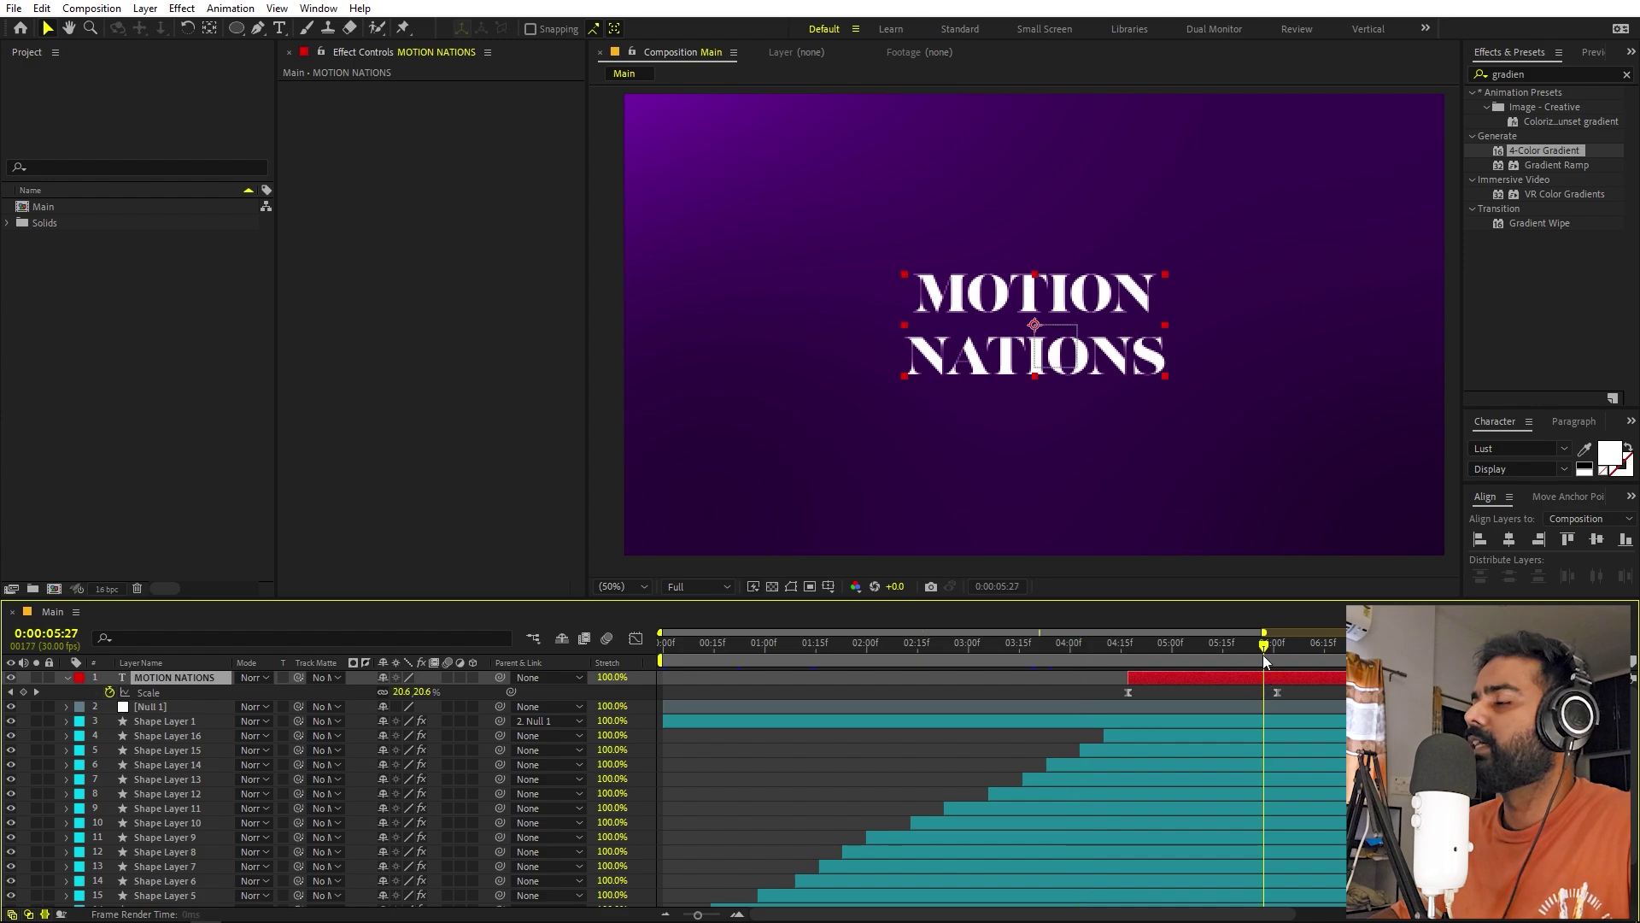
click(915, 786)
key(u)
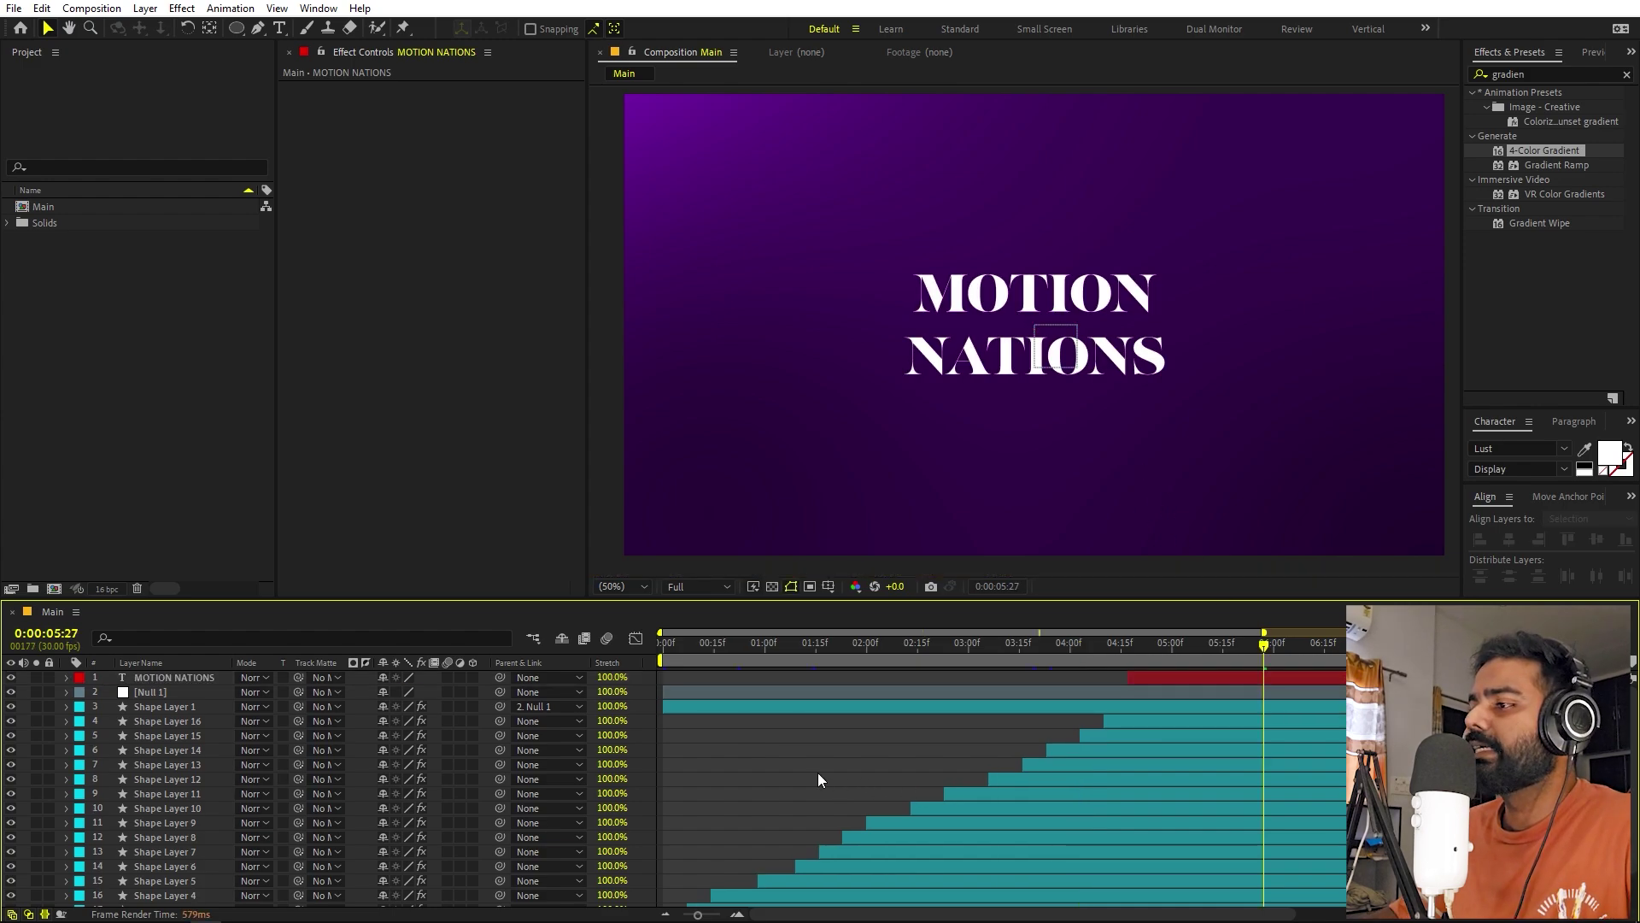
Add a new Adjustment Layer 1 at the top of the timeline.
click(642, 751)
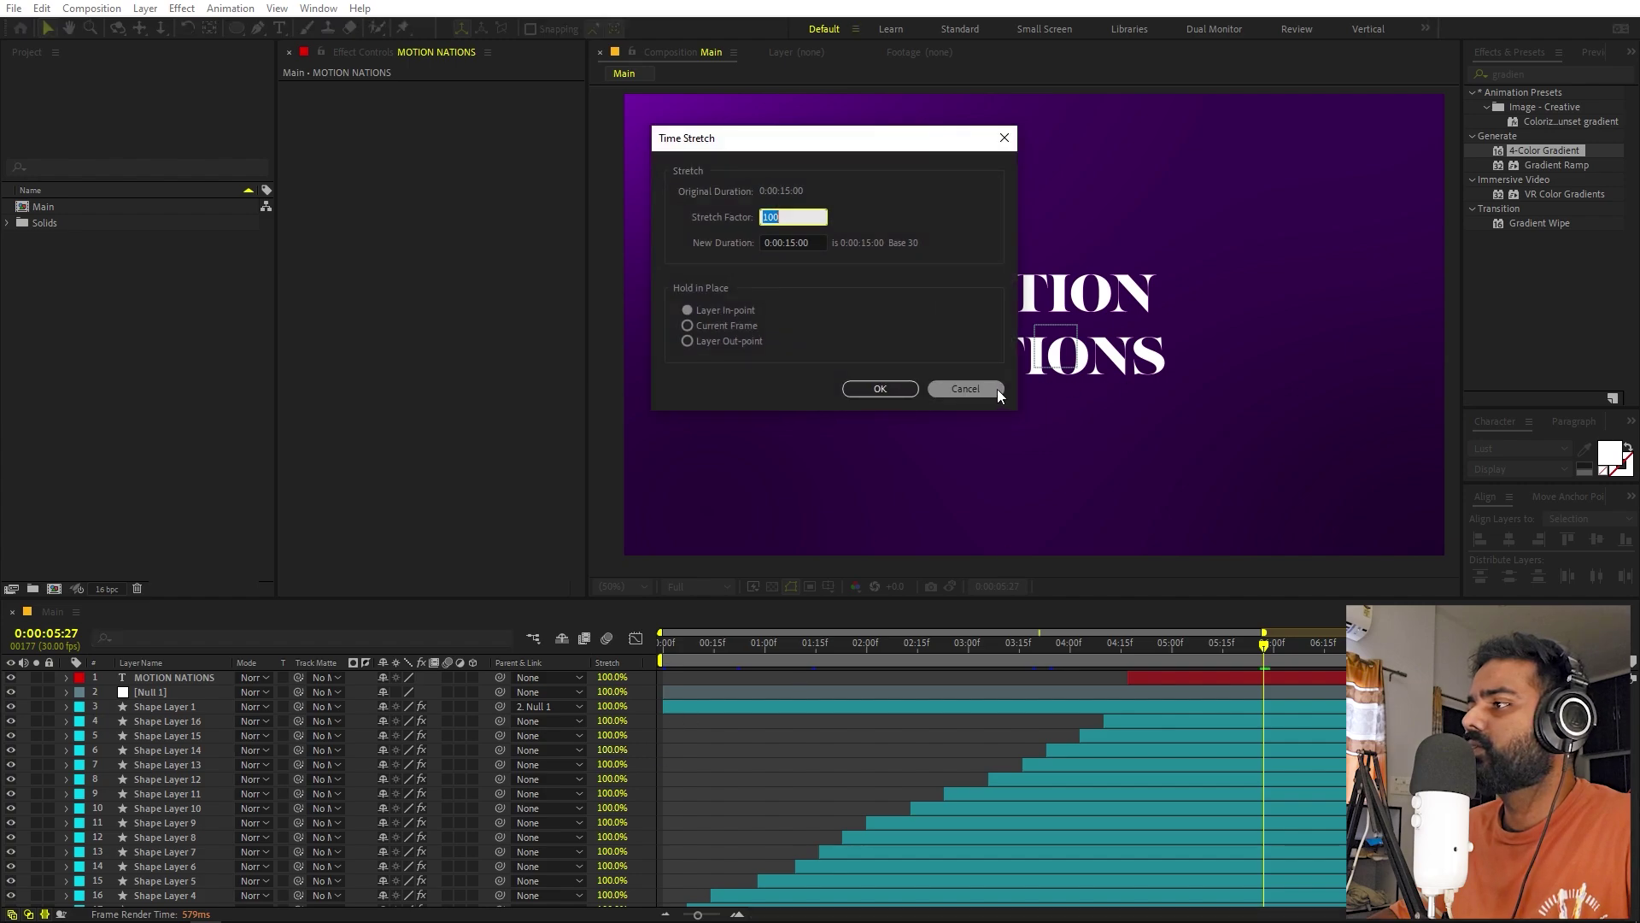
click(966, 388)
right_click(433, 736)
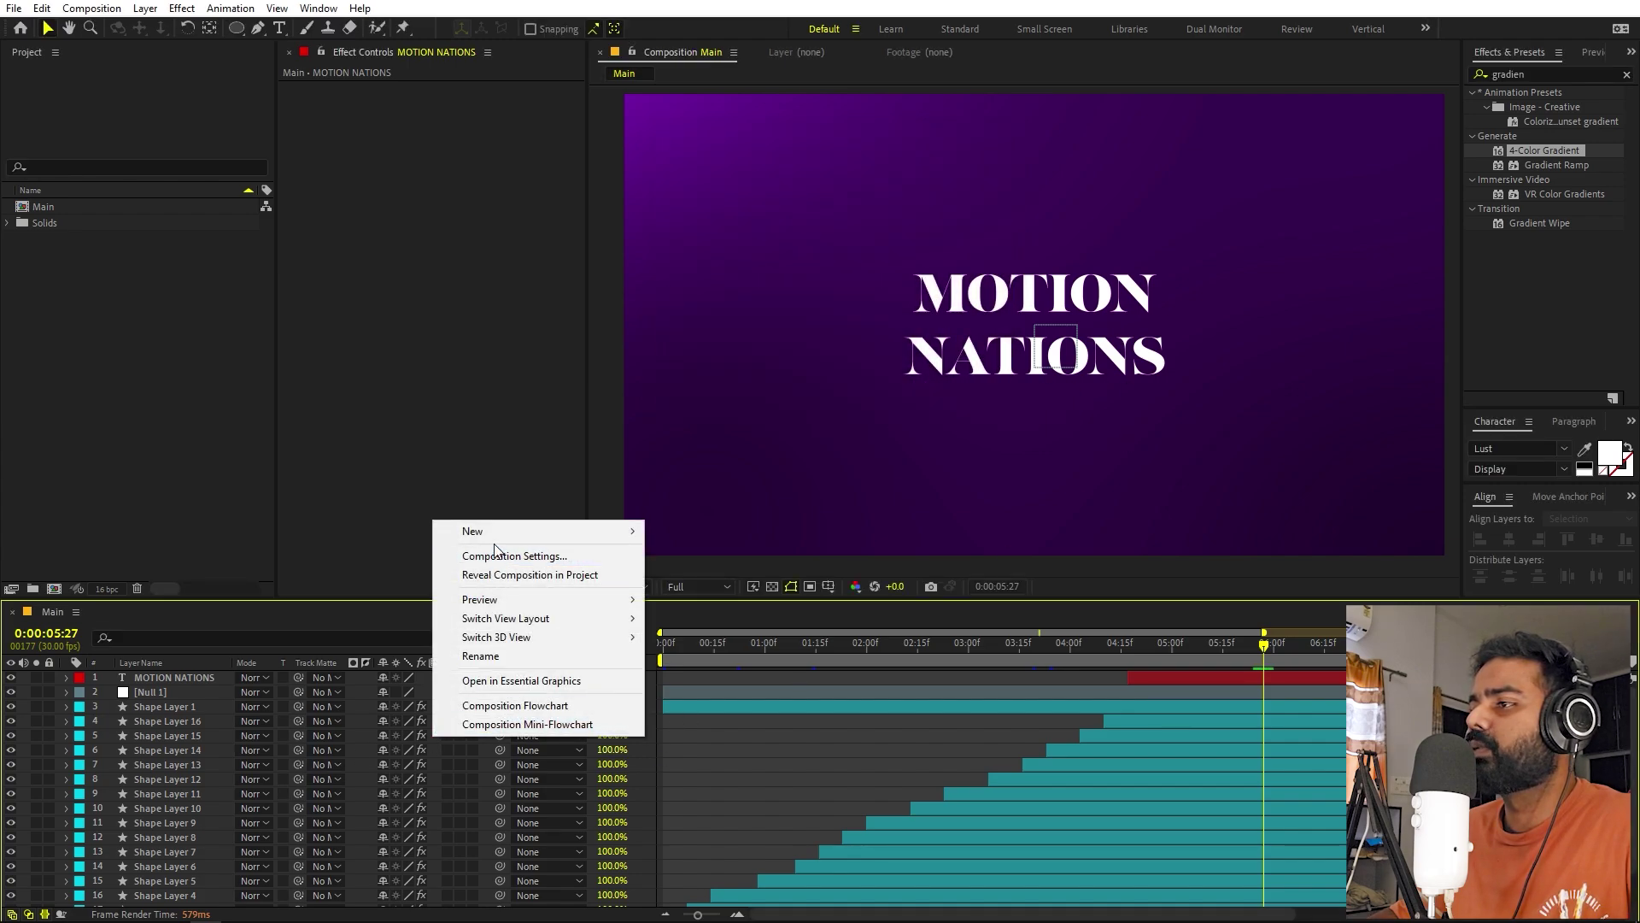
mouse_move(496, 532)
click(709, 669)
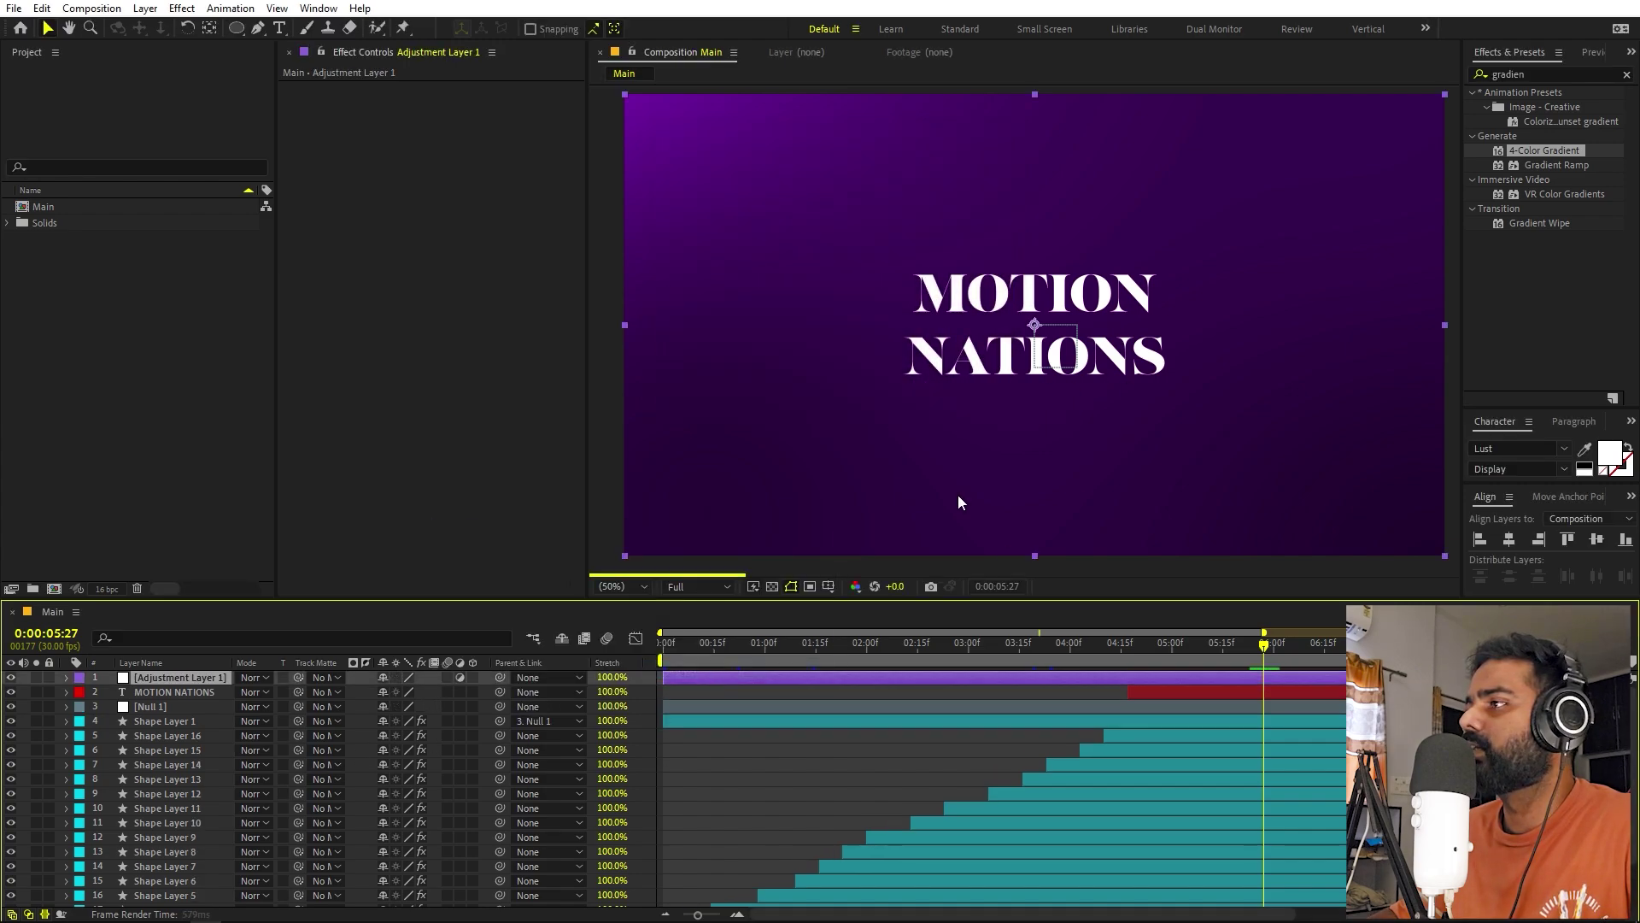
Apply Glow to the adjustment layer with radius 225, intensity 0.2 and threshold 31.4%.
double_click(1509, 74)
text(glow)
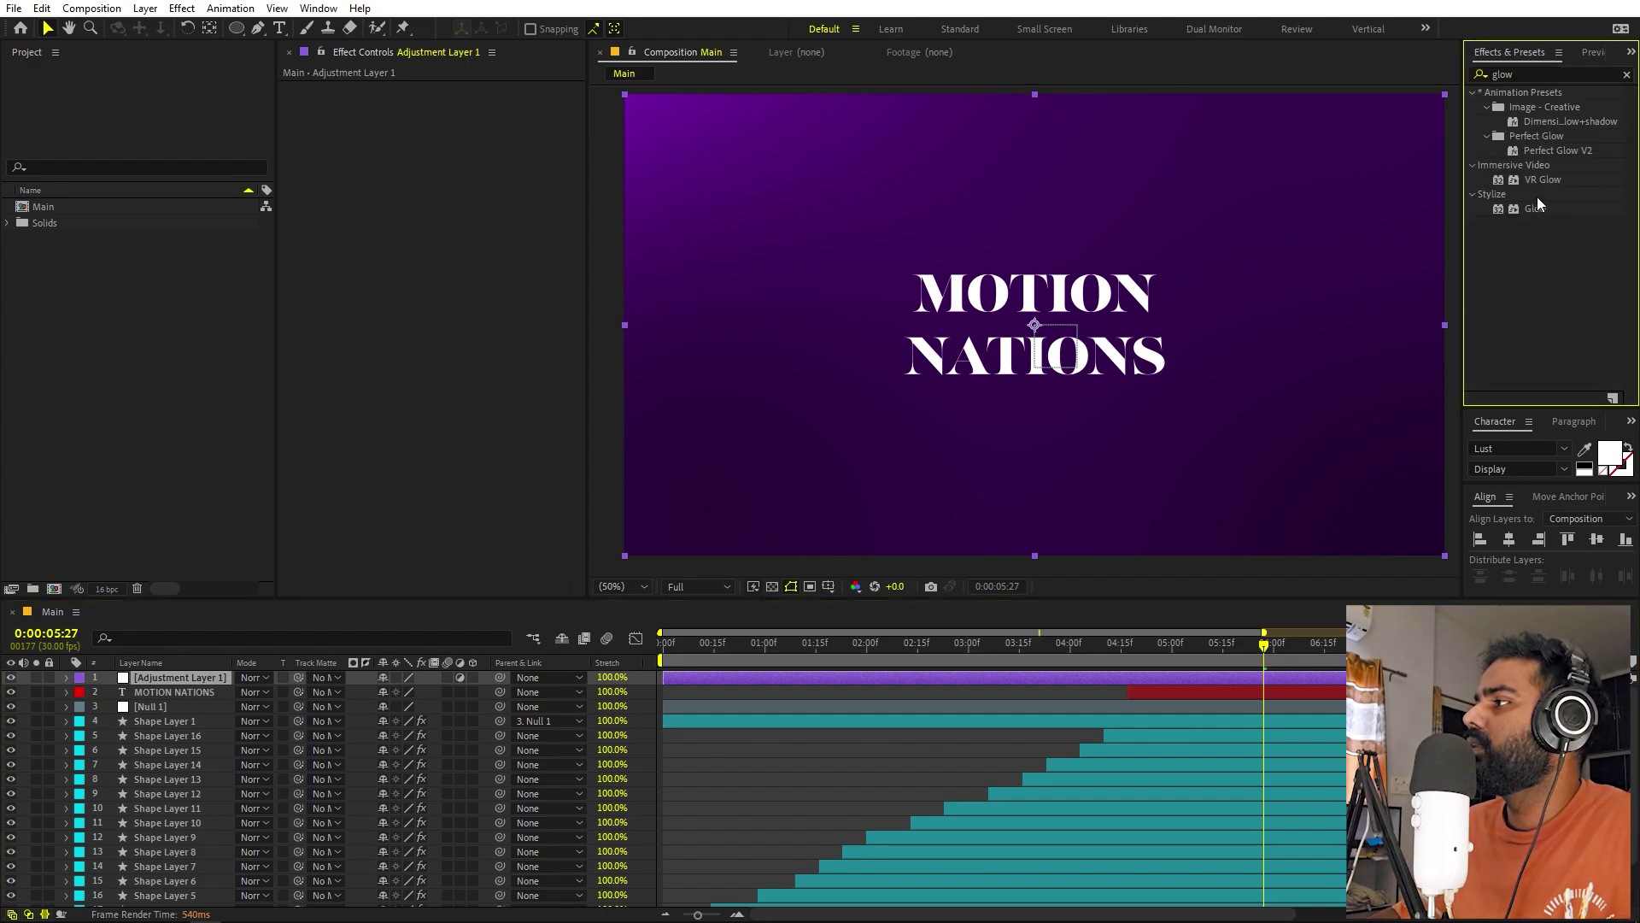
drag(1539, 209, 185, 675)
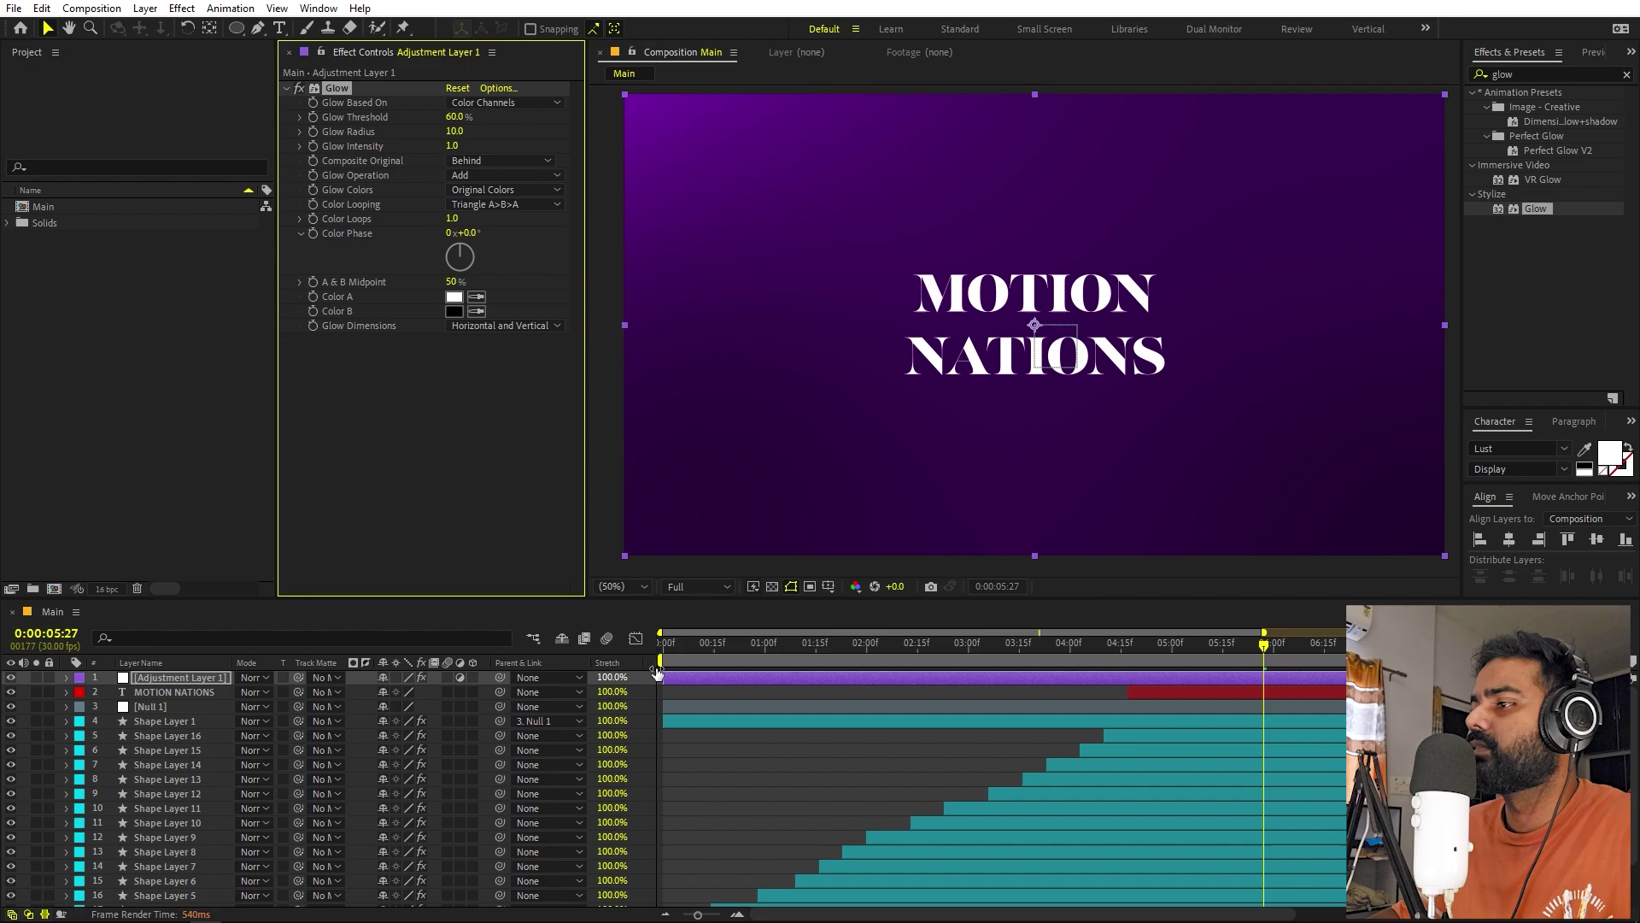
click(753, 645)
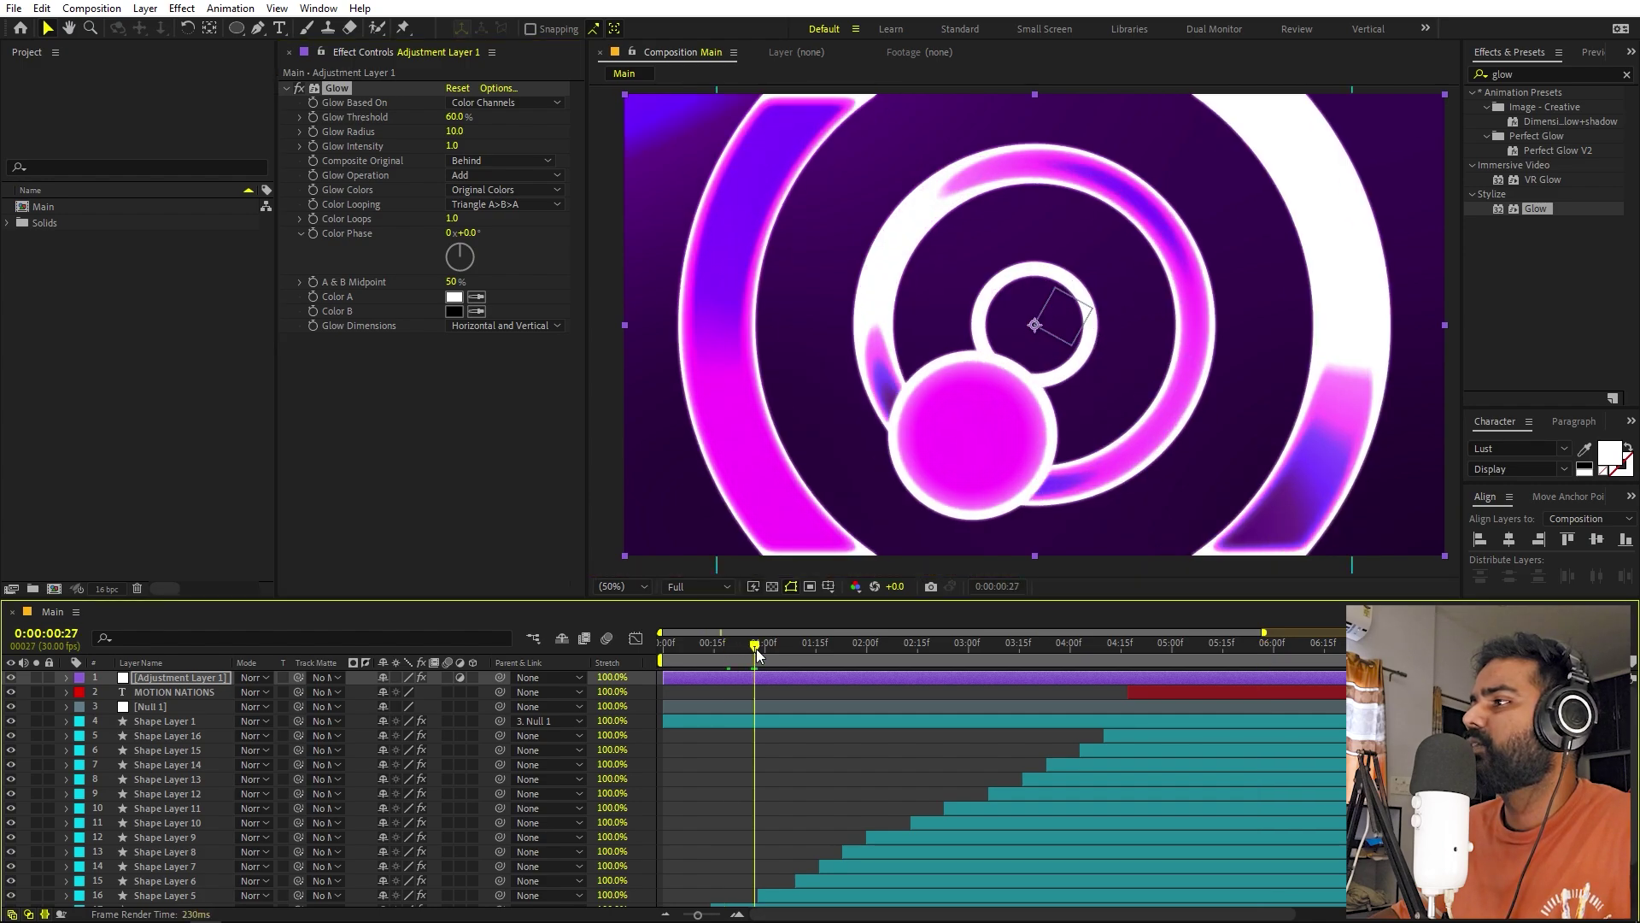
drag(457, 129, 470, 136)
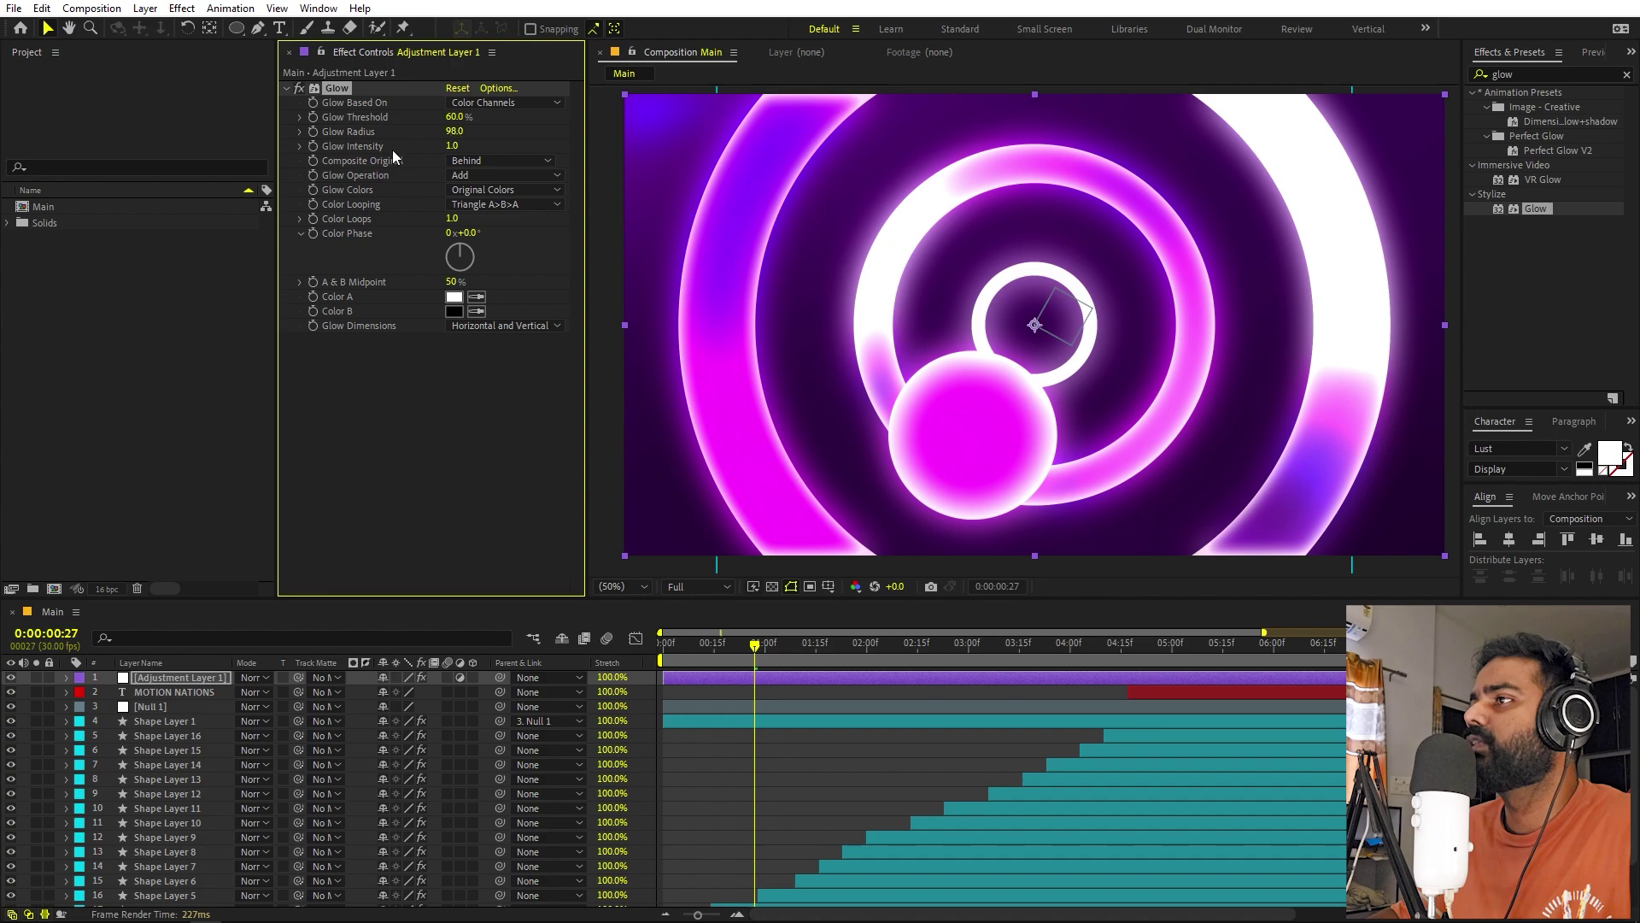
drag(451, 149, 431, 151)
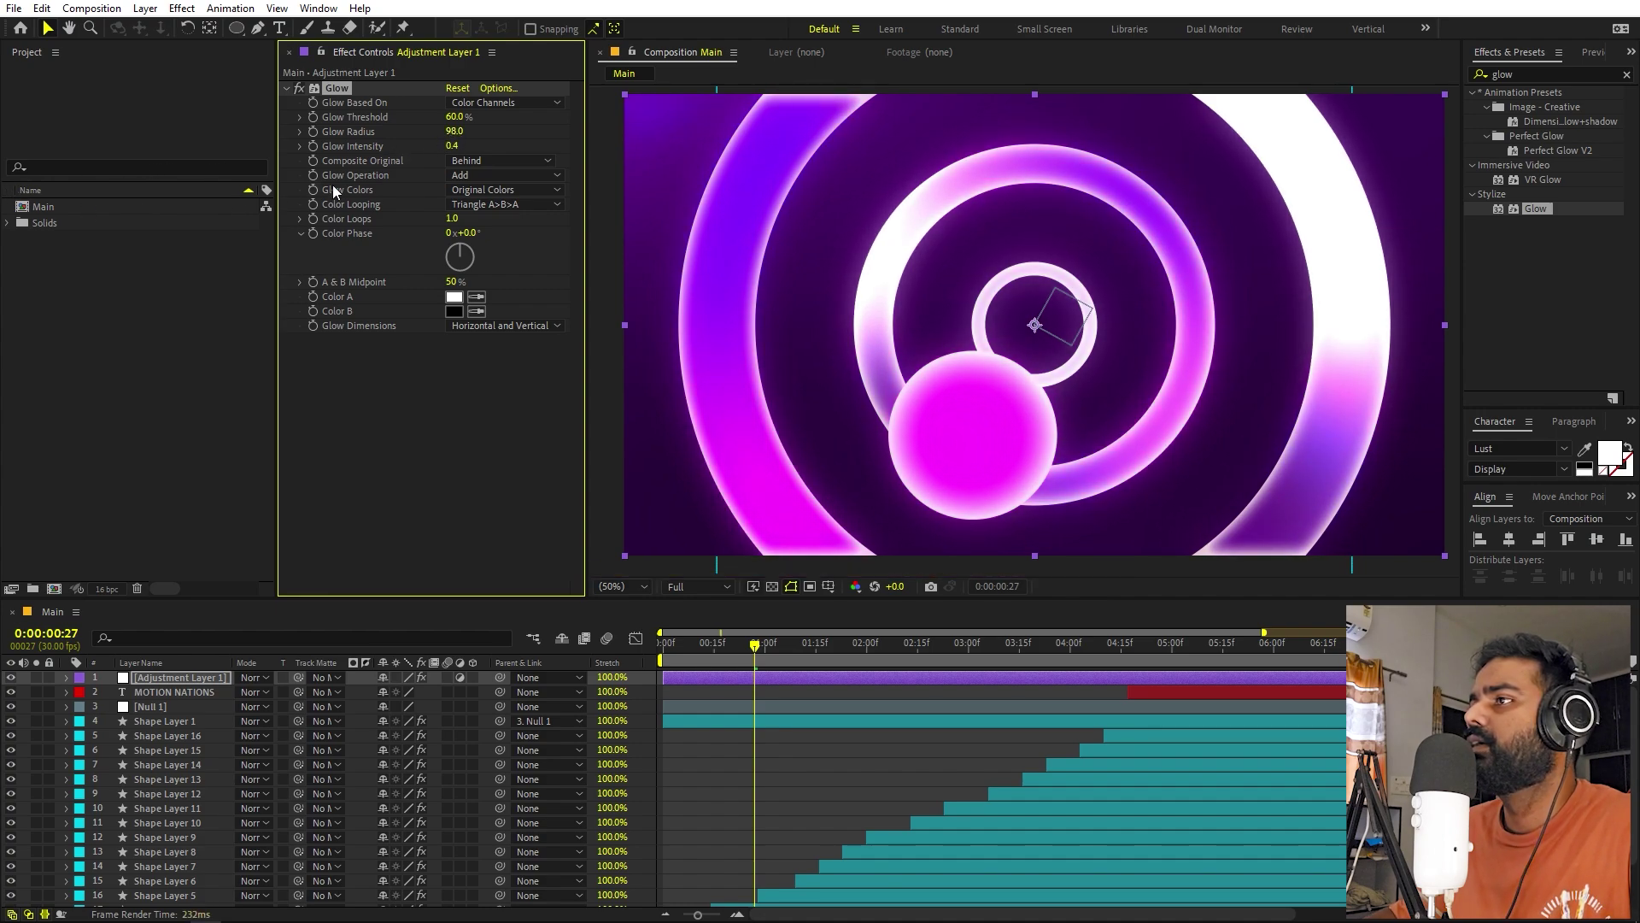
drag(452, 145, 600, 130)
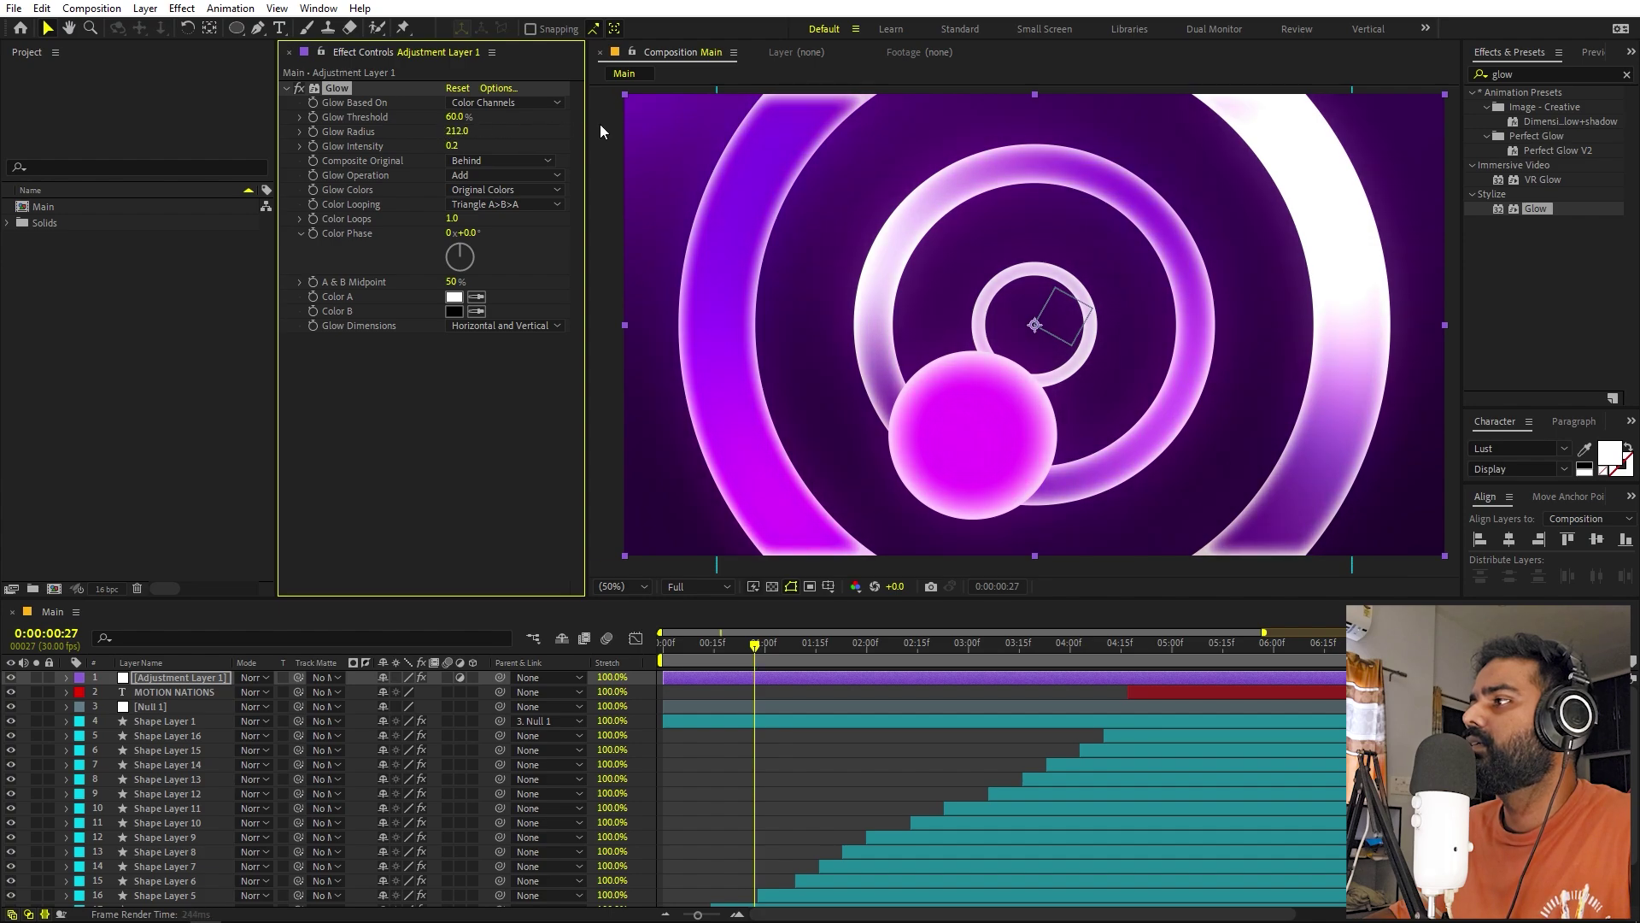
mouse_move(457, 130)
mouse_down()
mouse_move(647, 116)
mouse_move(471, 122)
mouse_up()
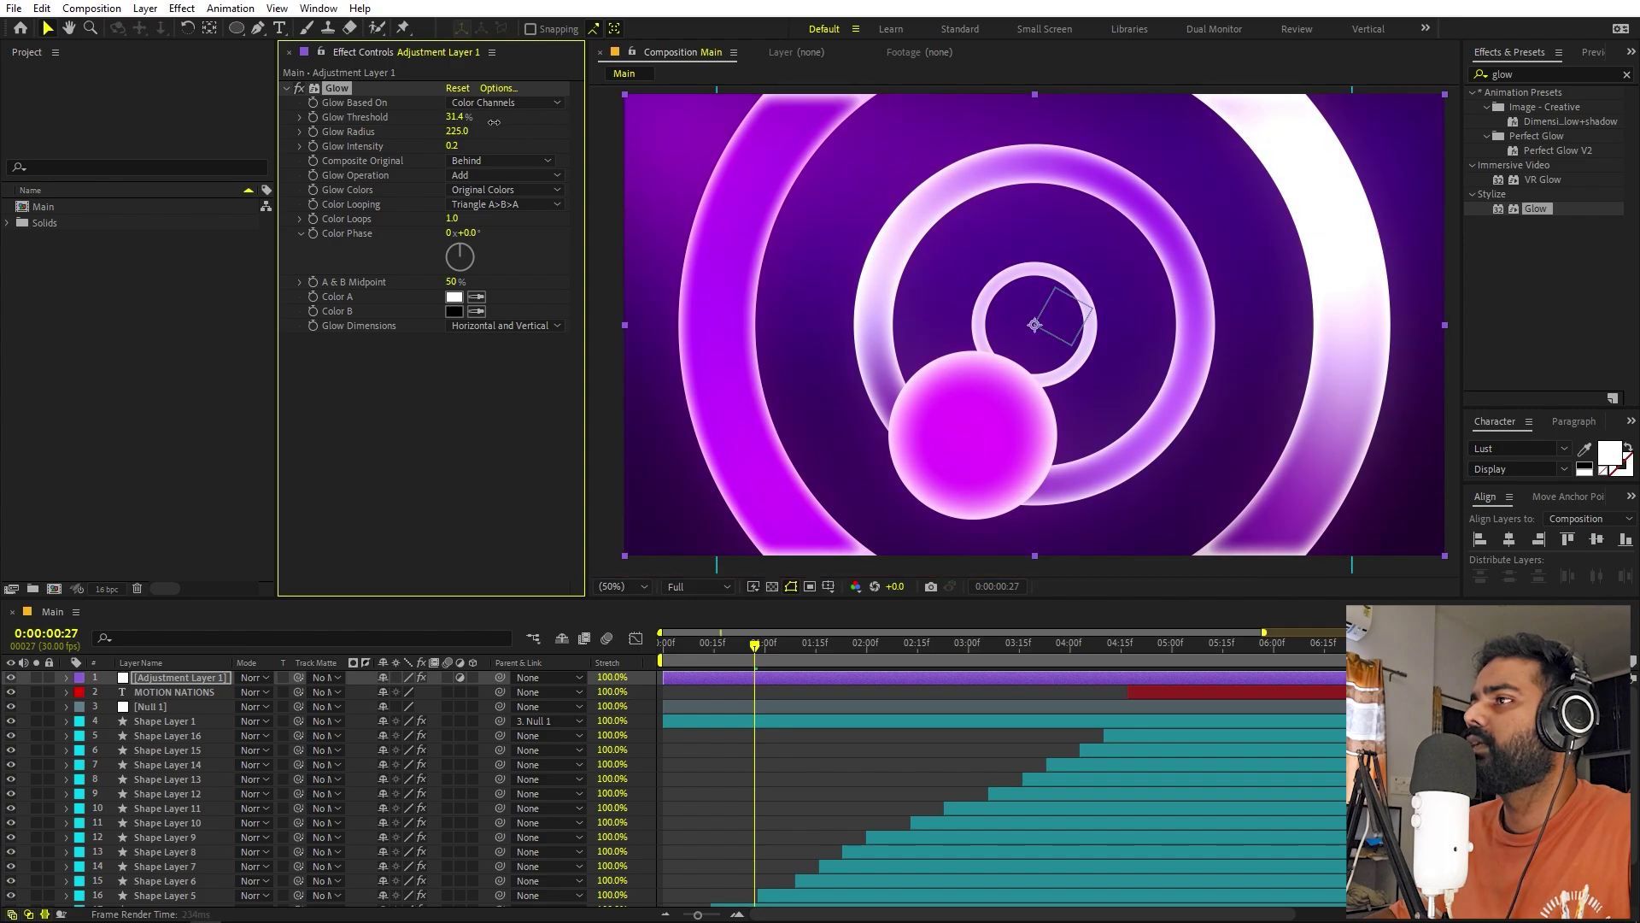
click(759, 641)
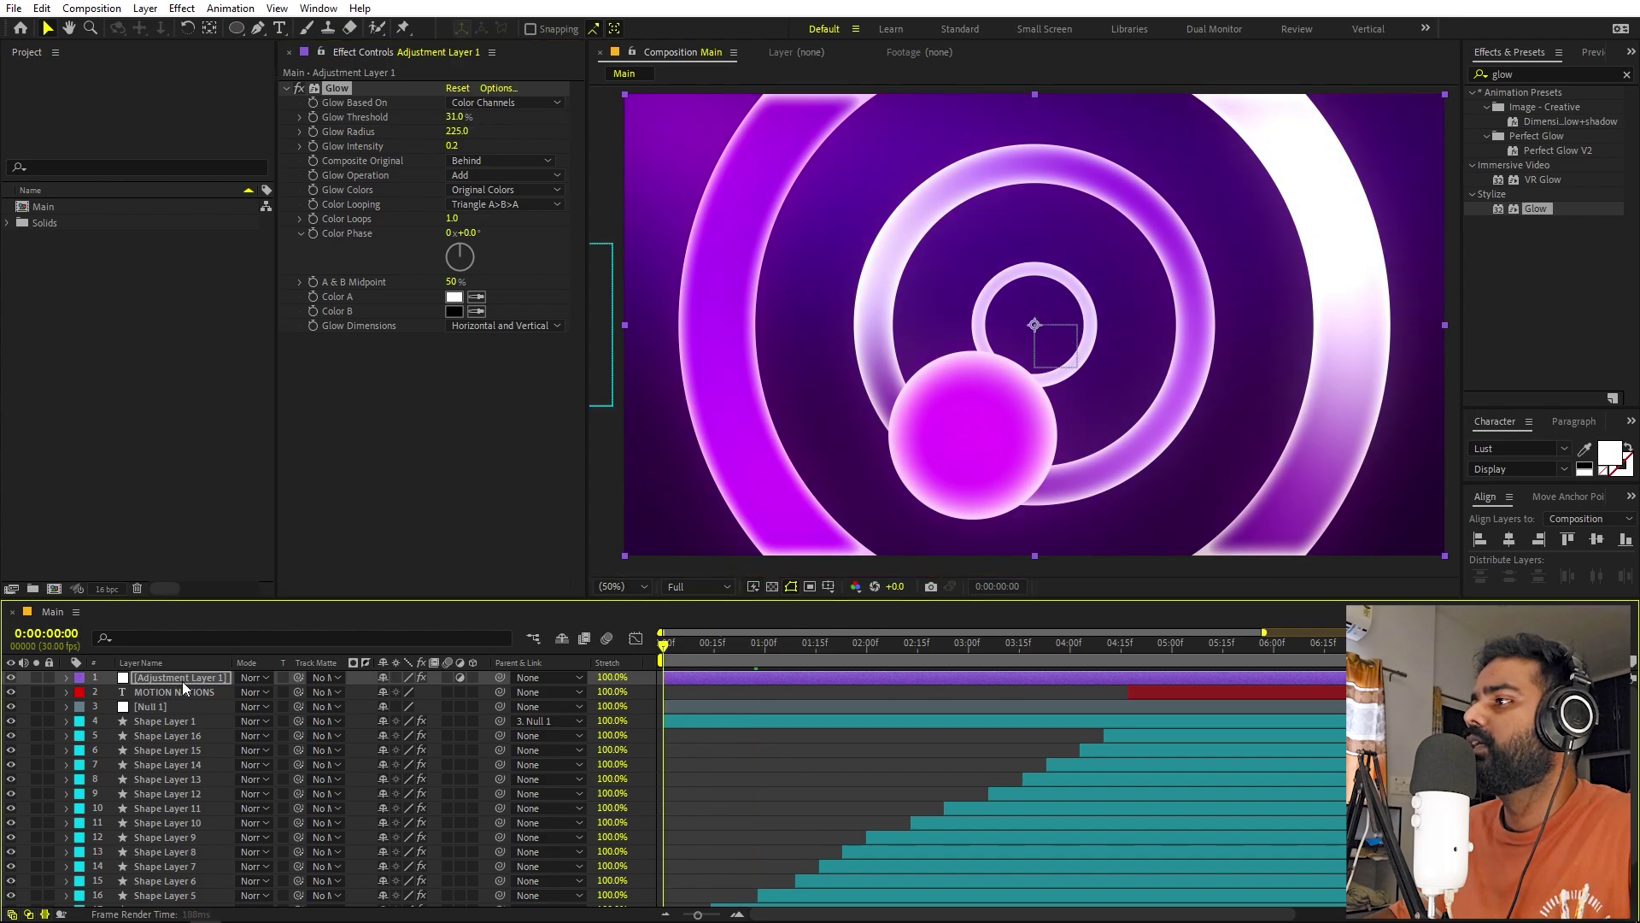
key(Home)
key(space)
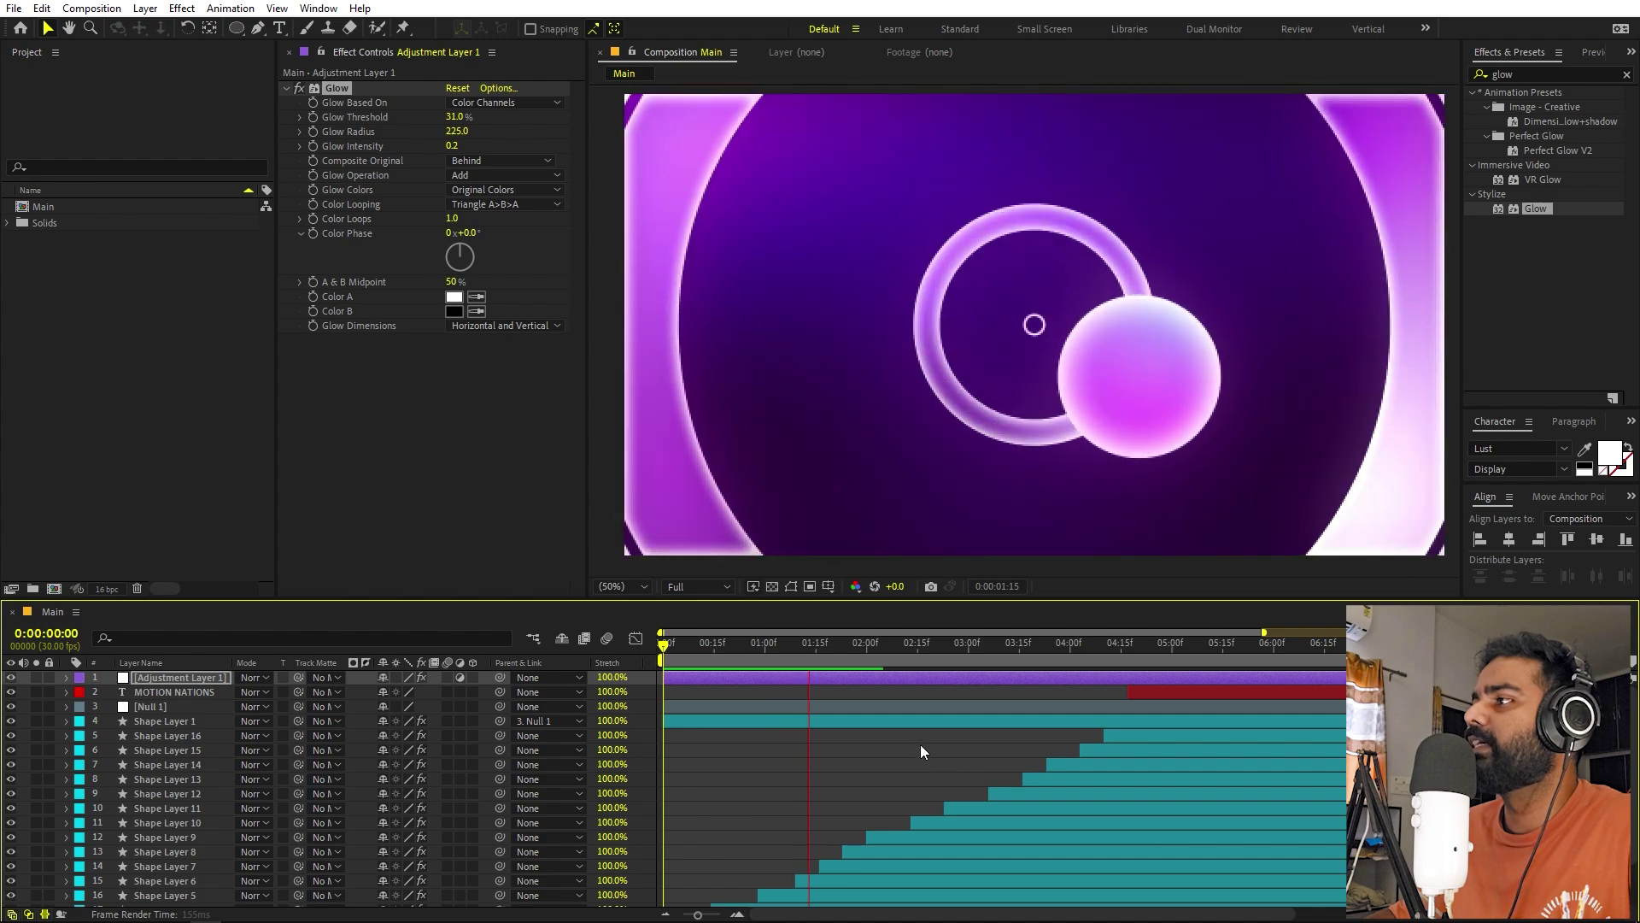
key(space)
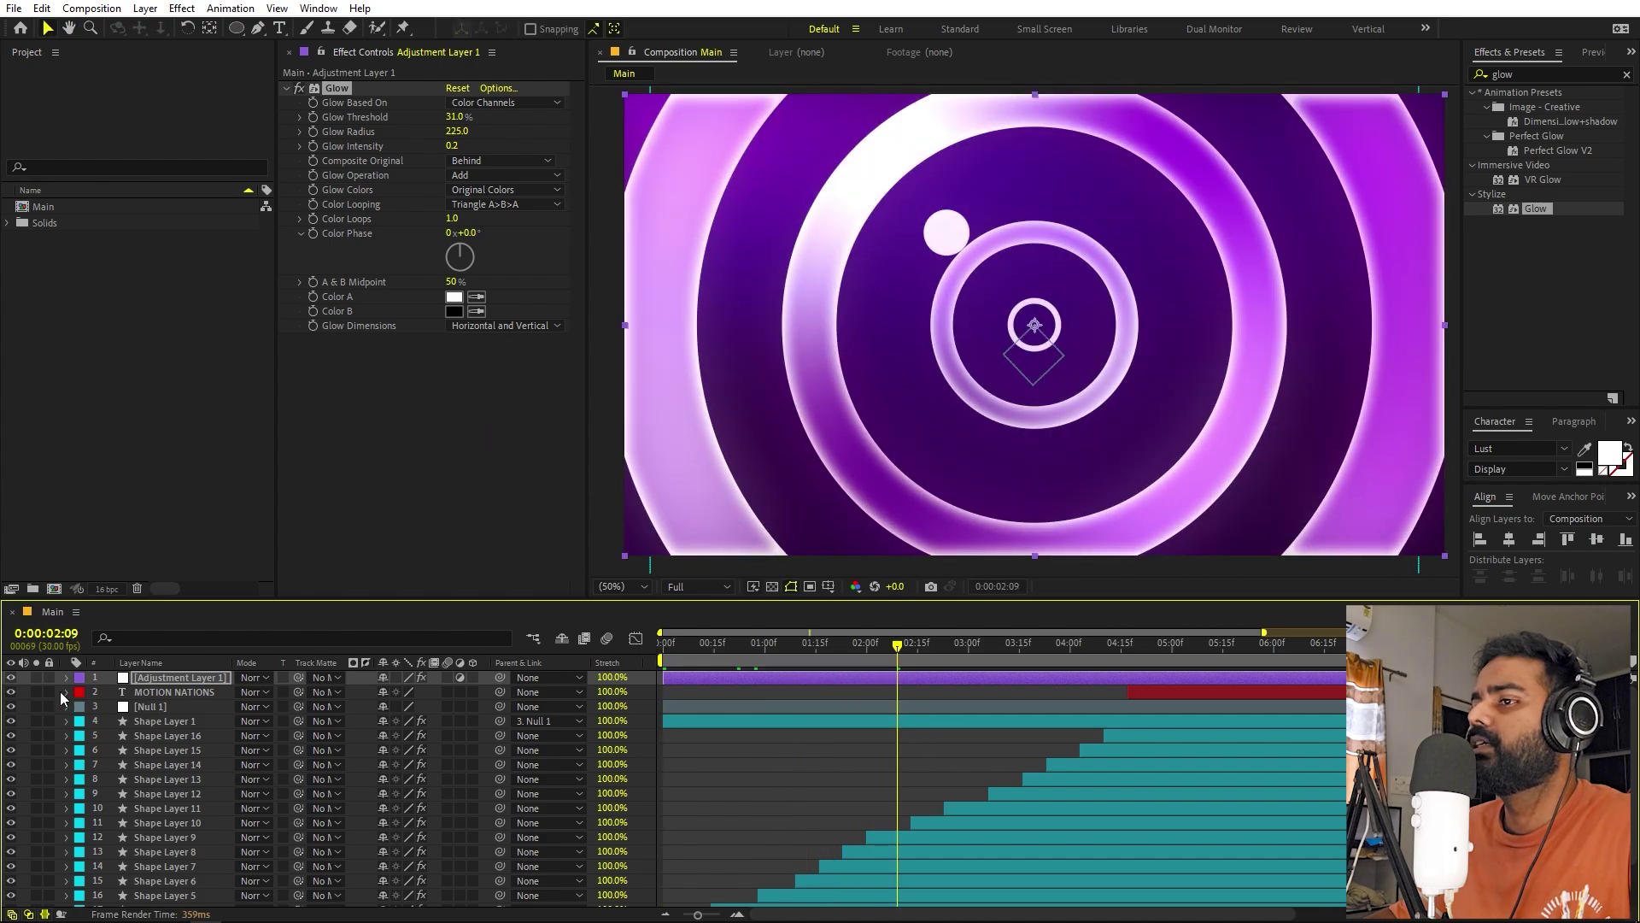
click(10, 678)
click(10, 678)
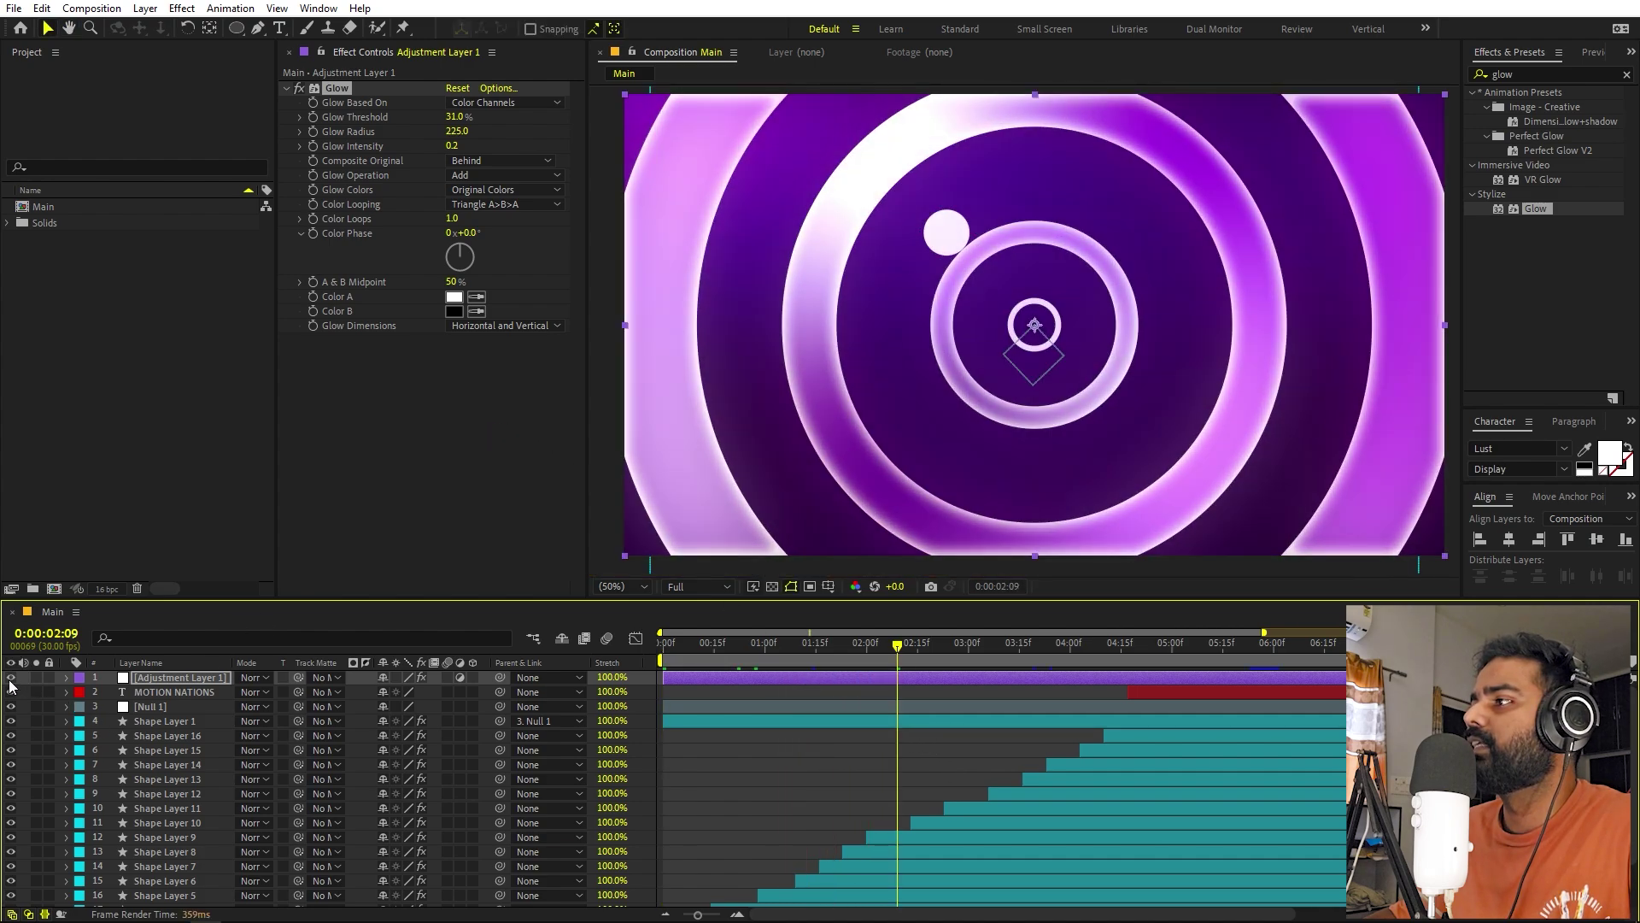
click(10, 678)
click(10, 678)
key(space)
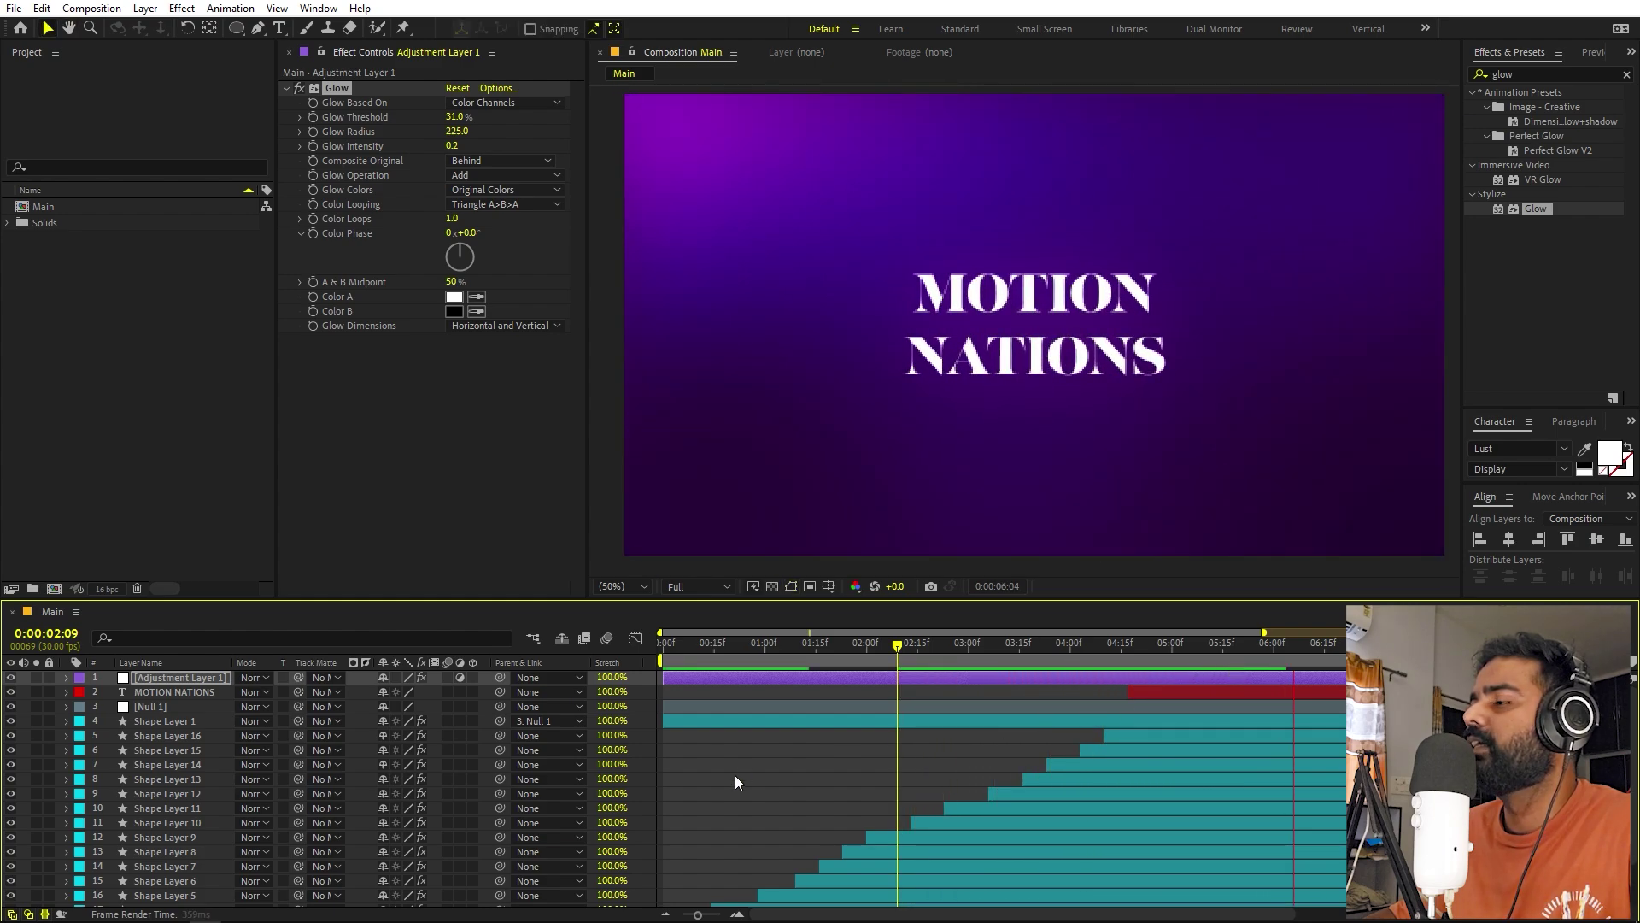
key(space)
click(960, 649)
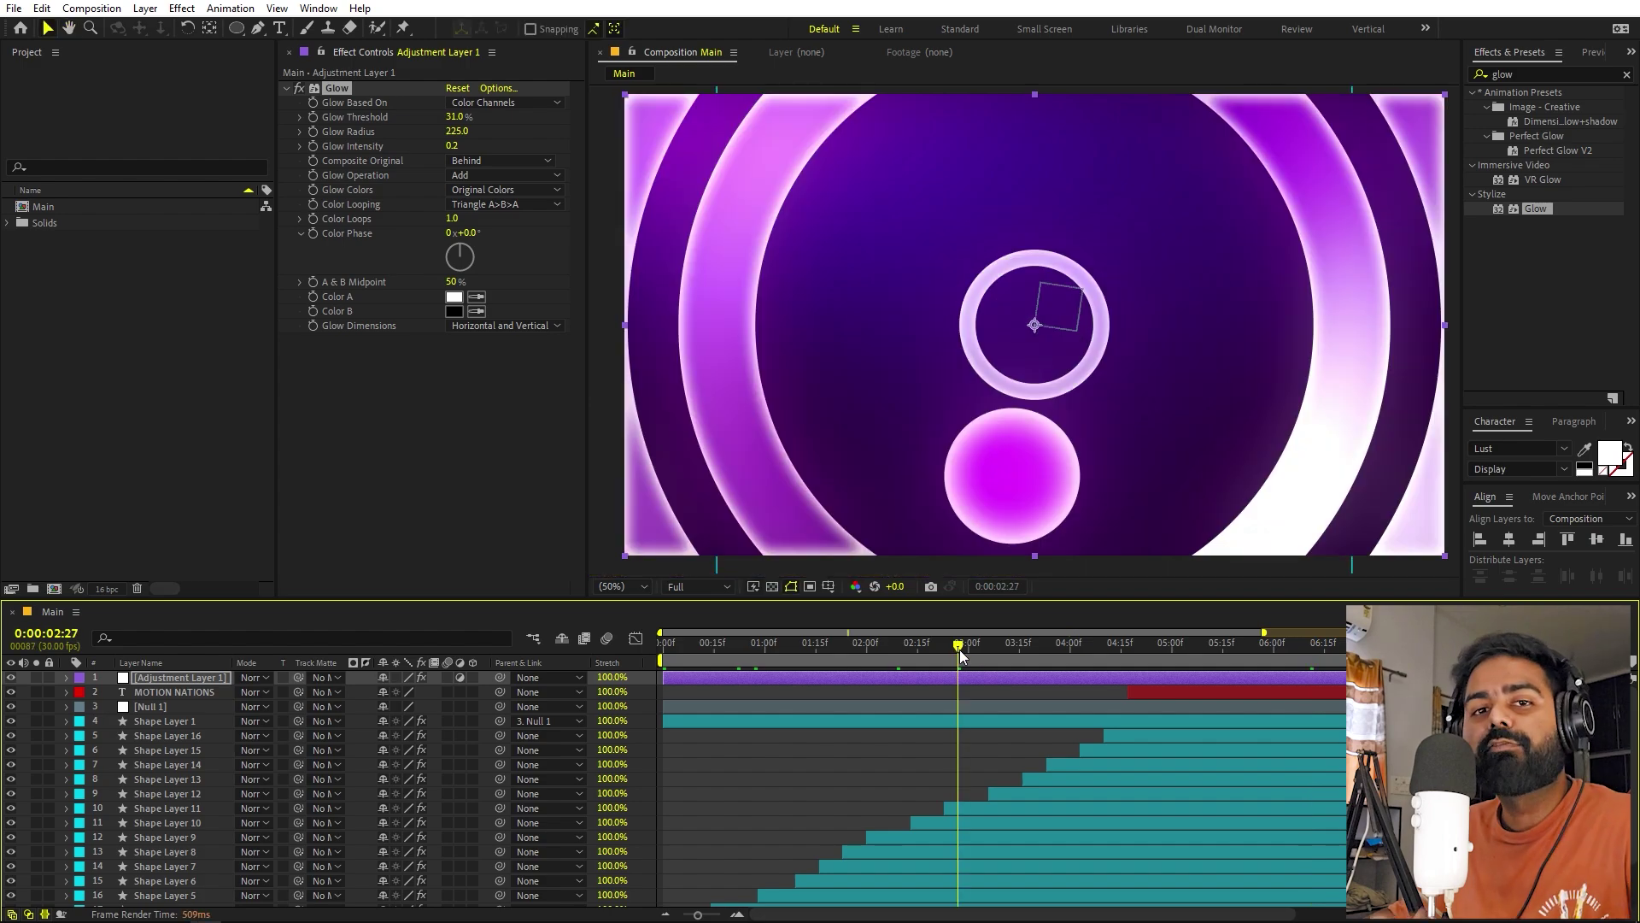
key(space)
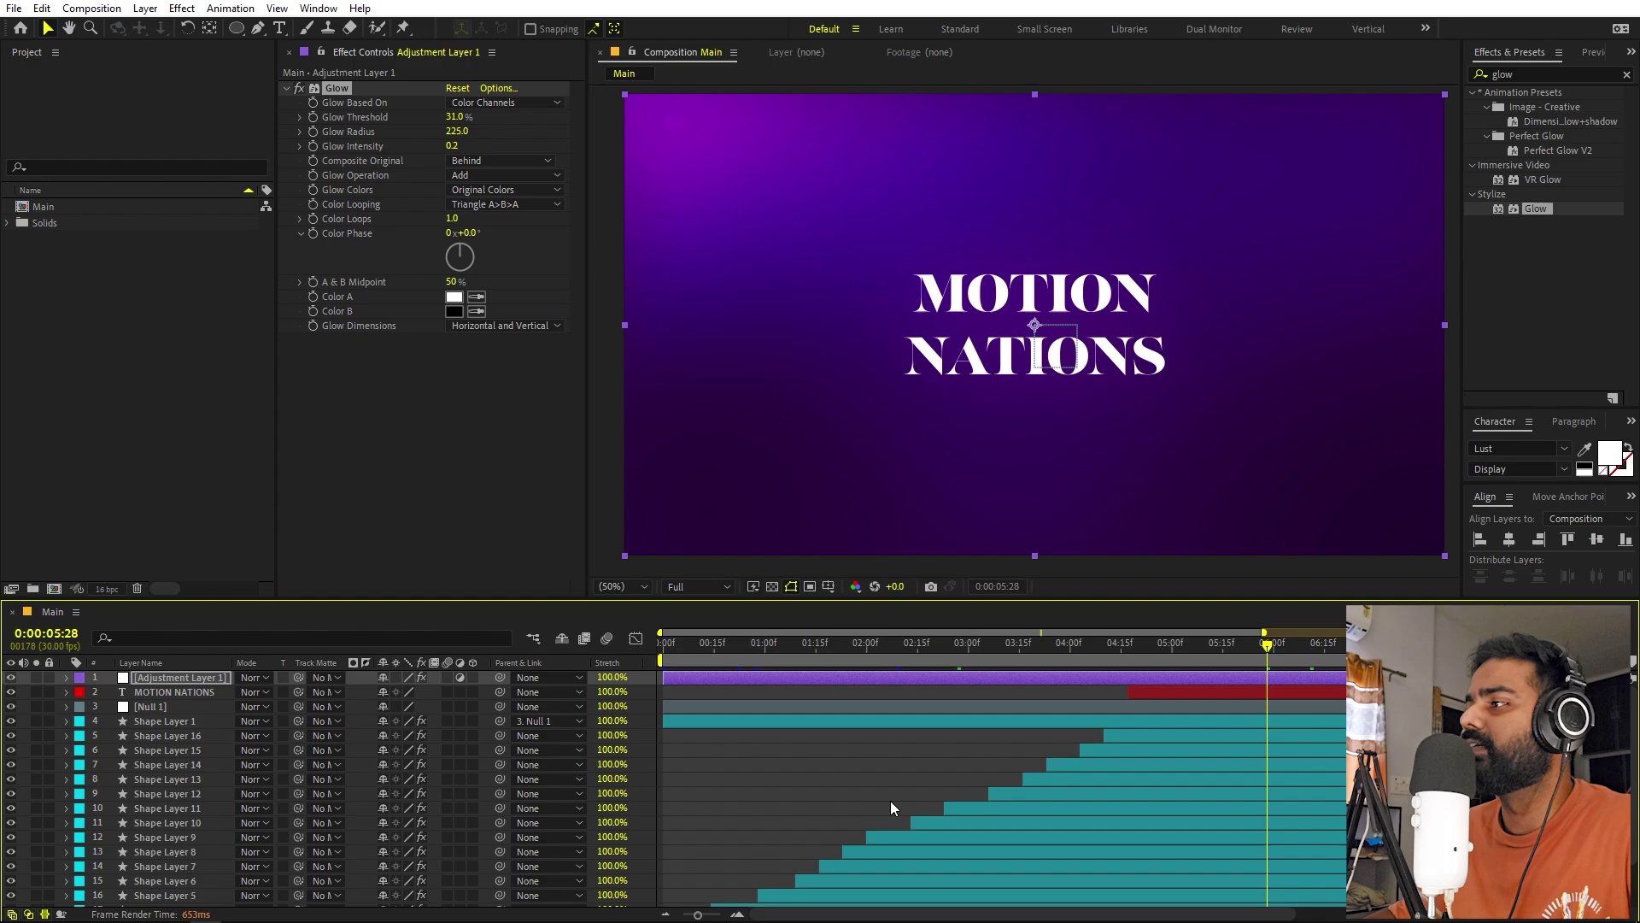
click(836, 829)
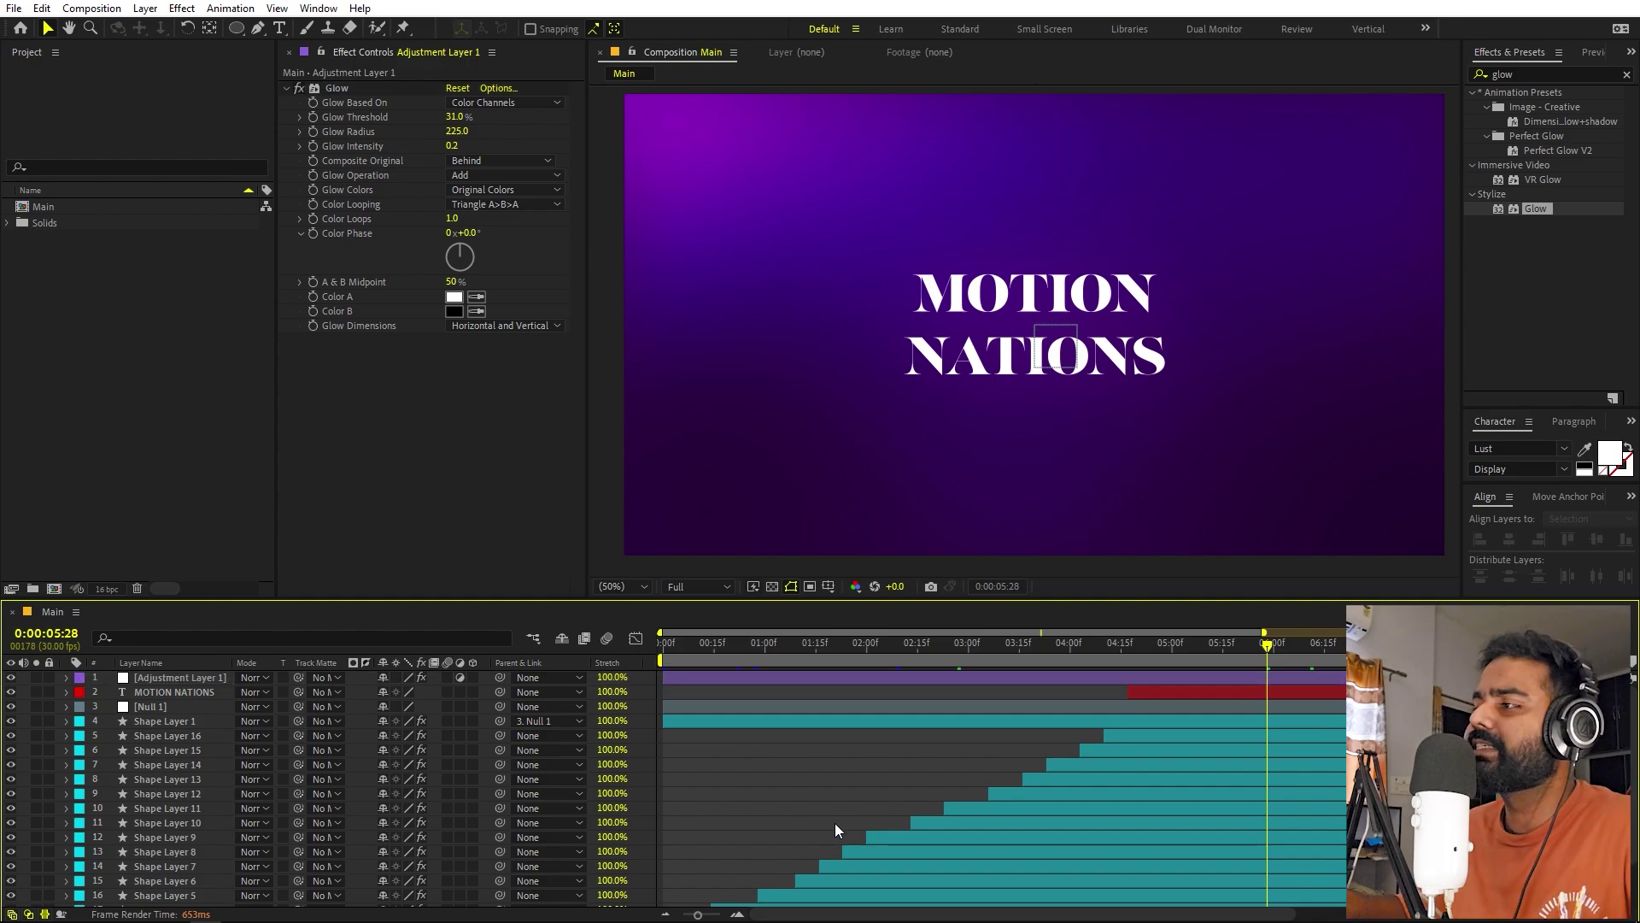